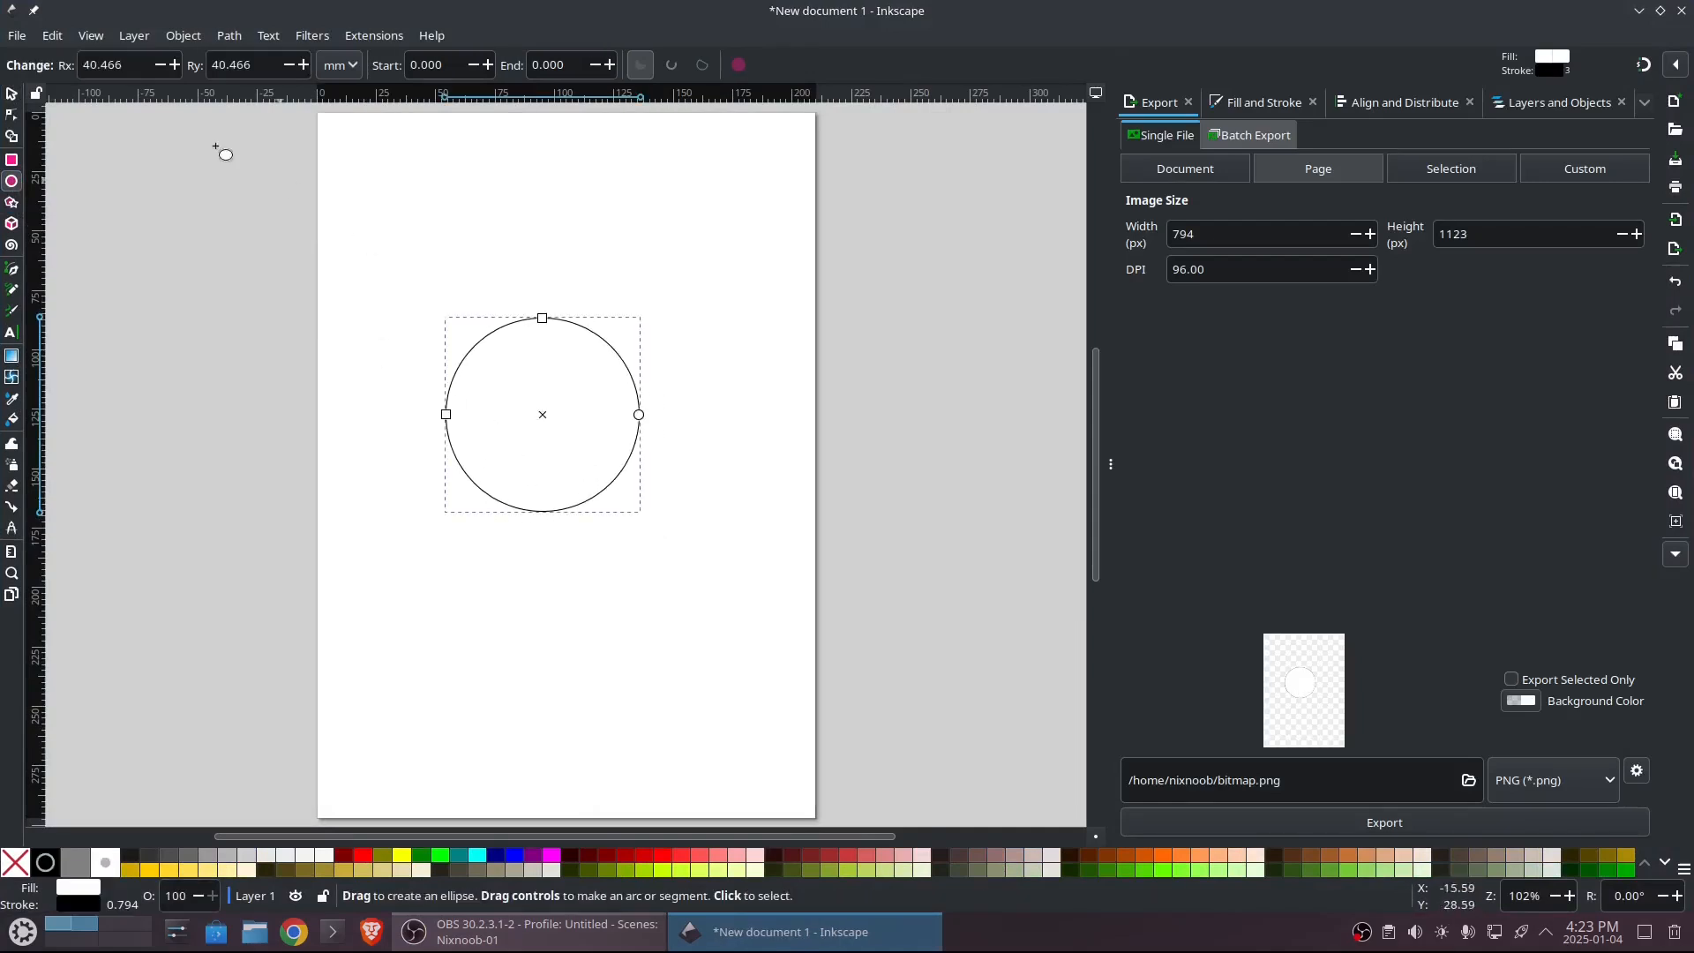
- Resize the page to fit the circle through the document properties
{"action": "left_click", "coordinate": [17, 35]}
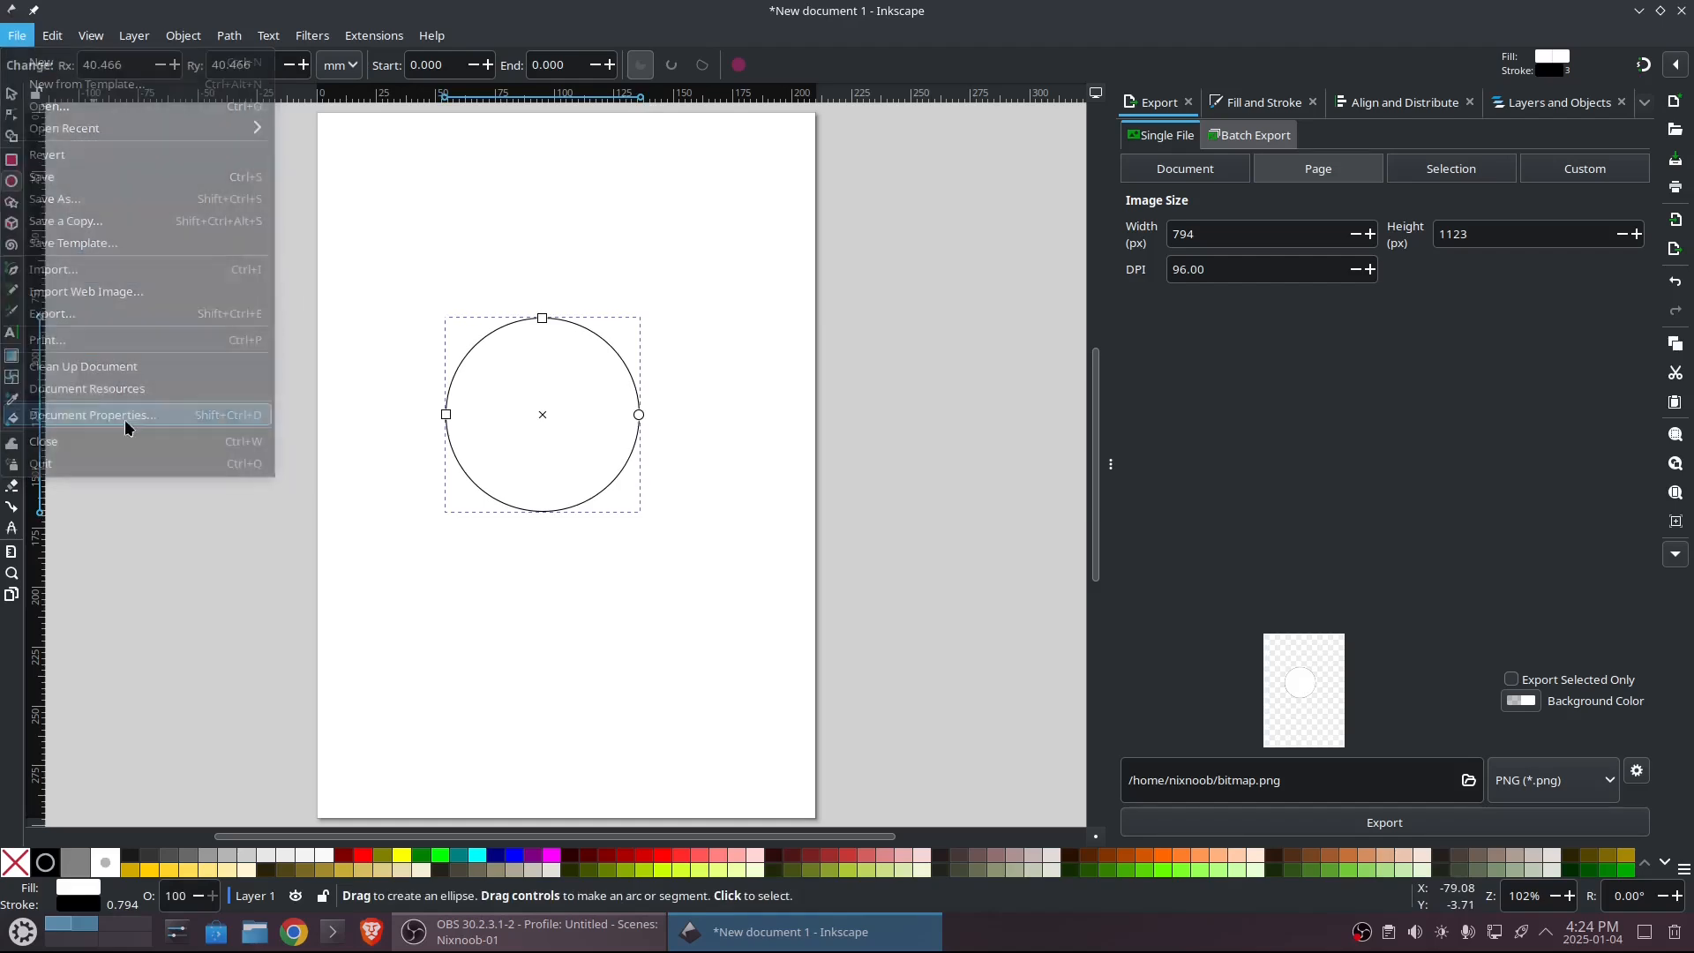
{"action": "left_click", "coordinate": [70, 415]}
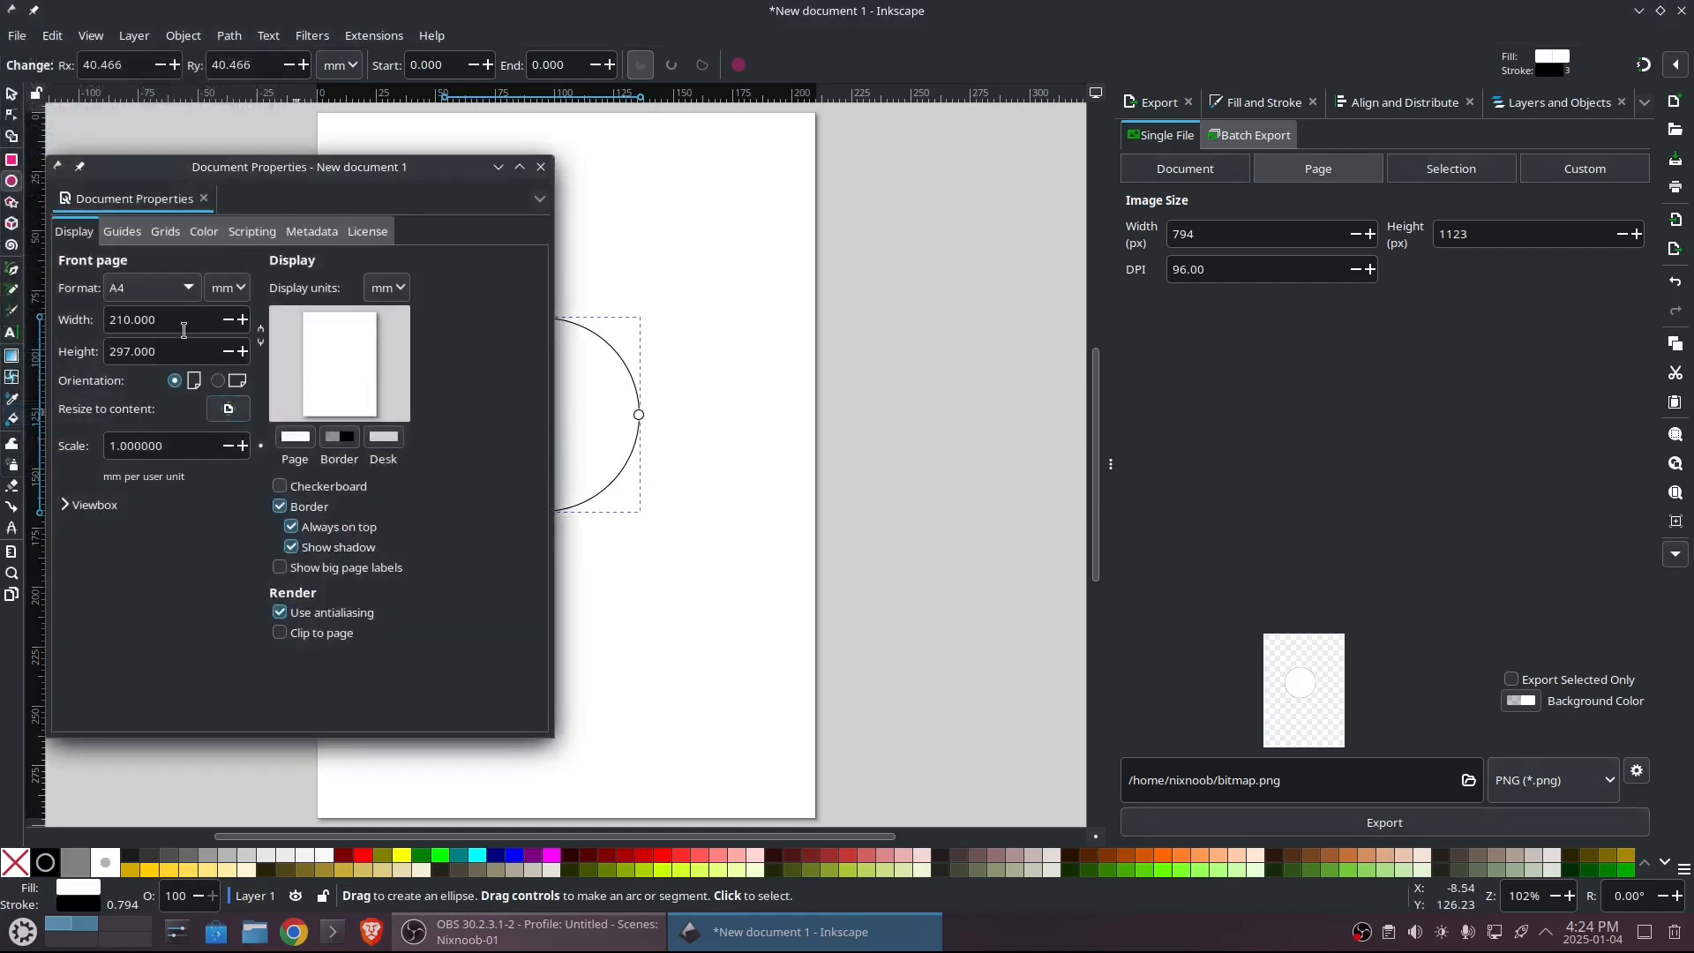
{"action": "left_click", "coordinate": [231, 410]}
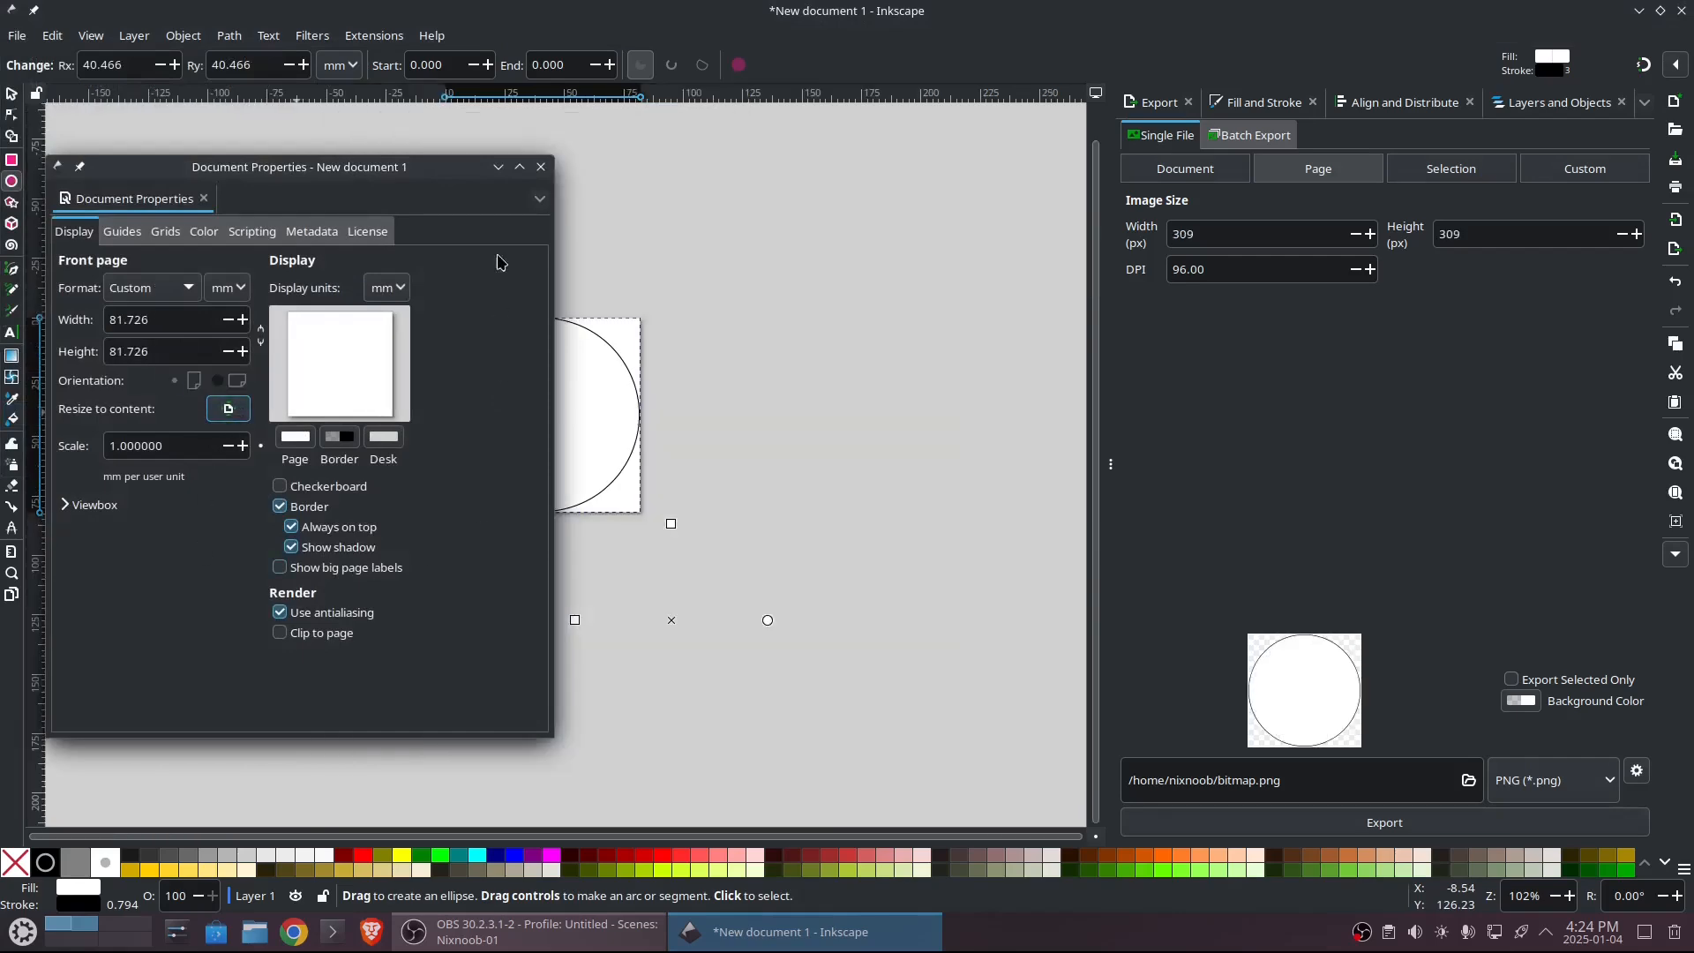
{"action": "left_click", "coordinate": [541, 166]}
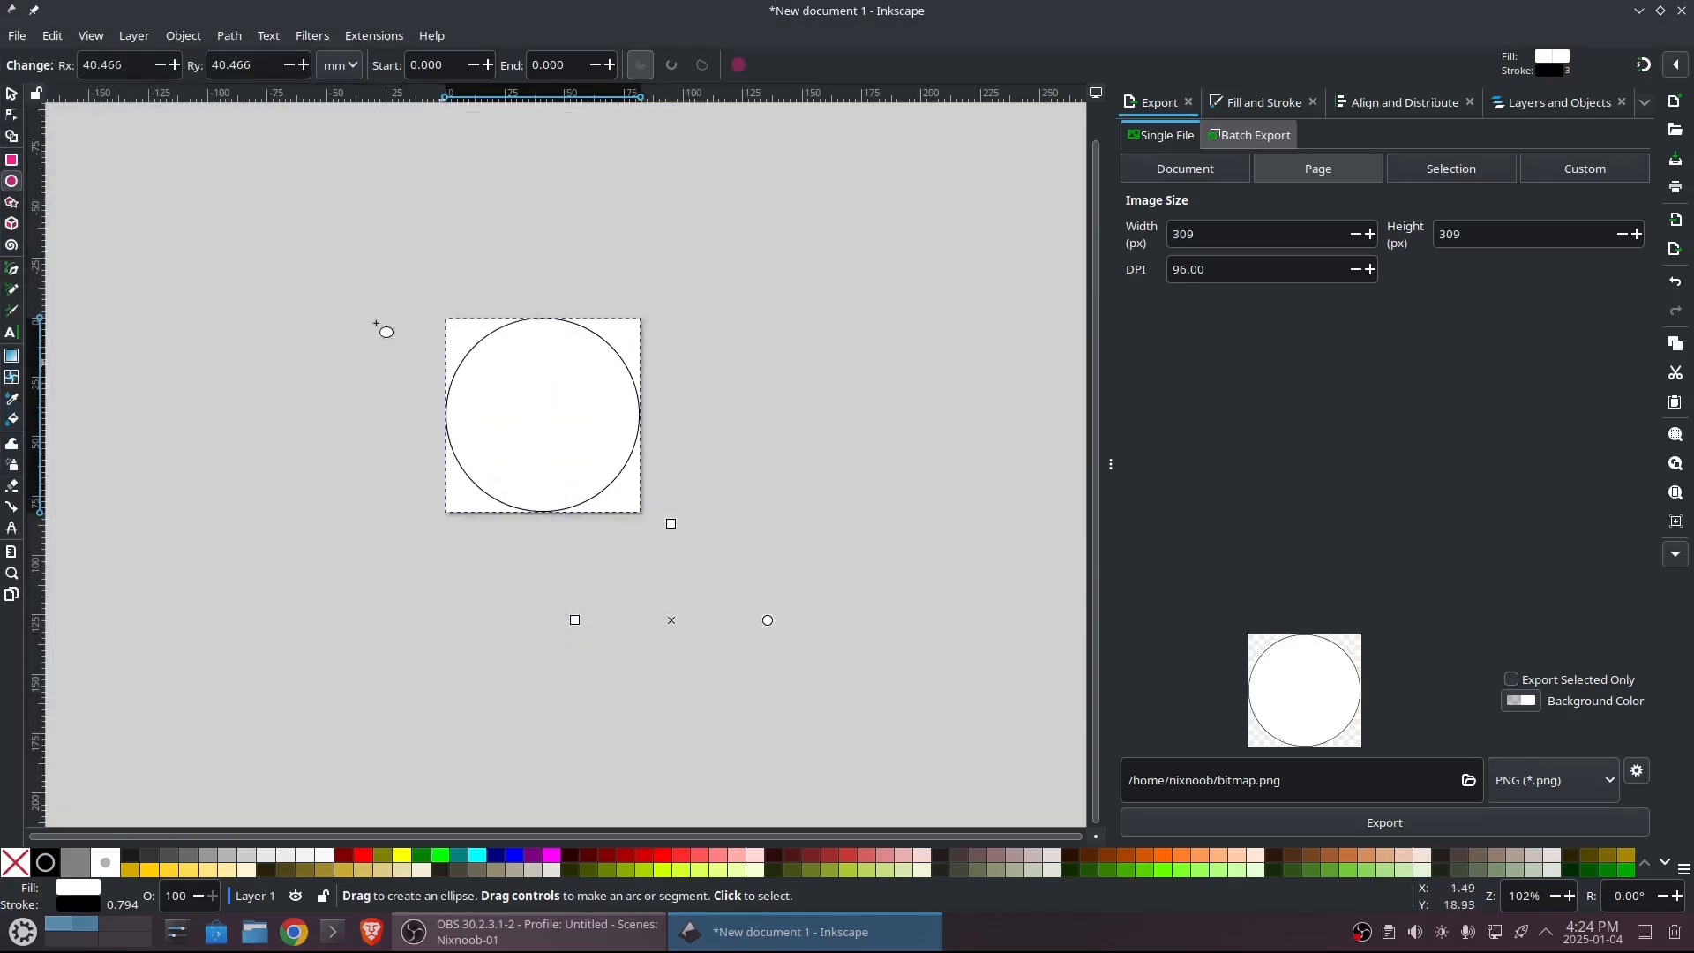
- Scale the circle down to about 72 mm wide and centre it horizontally and vertically on the page
{"action": "left_click", "coordinate": [11, 94]}
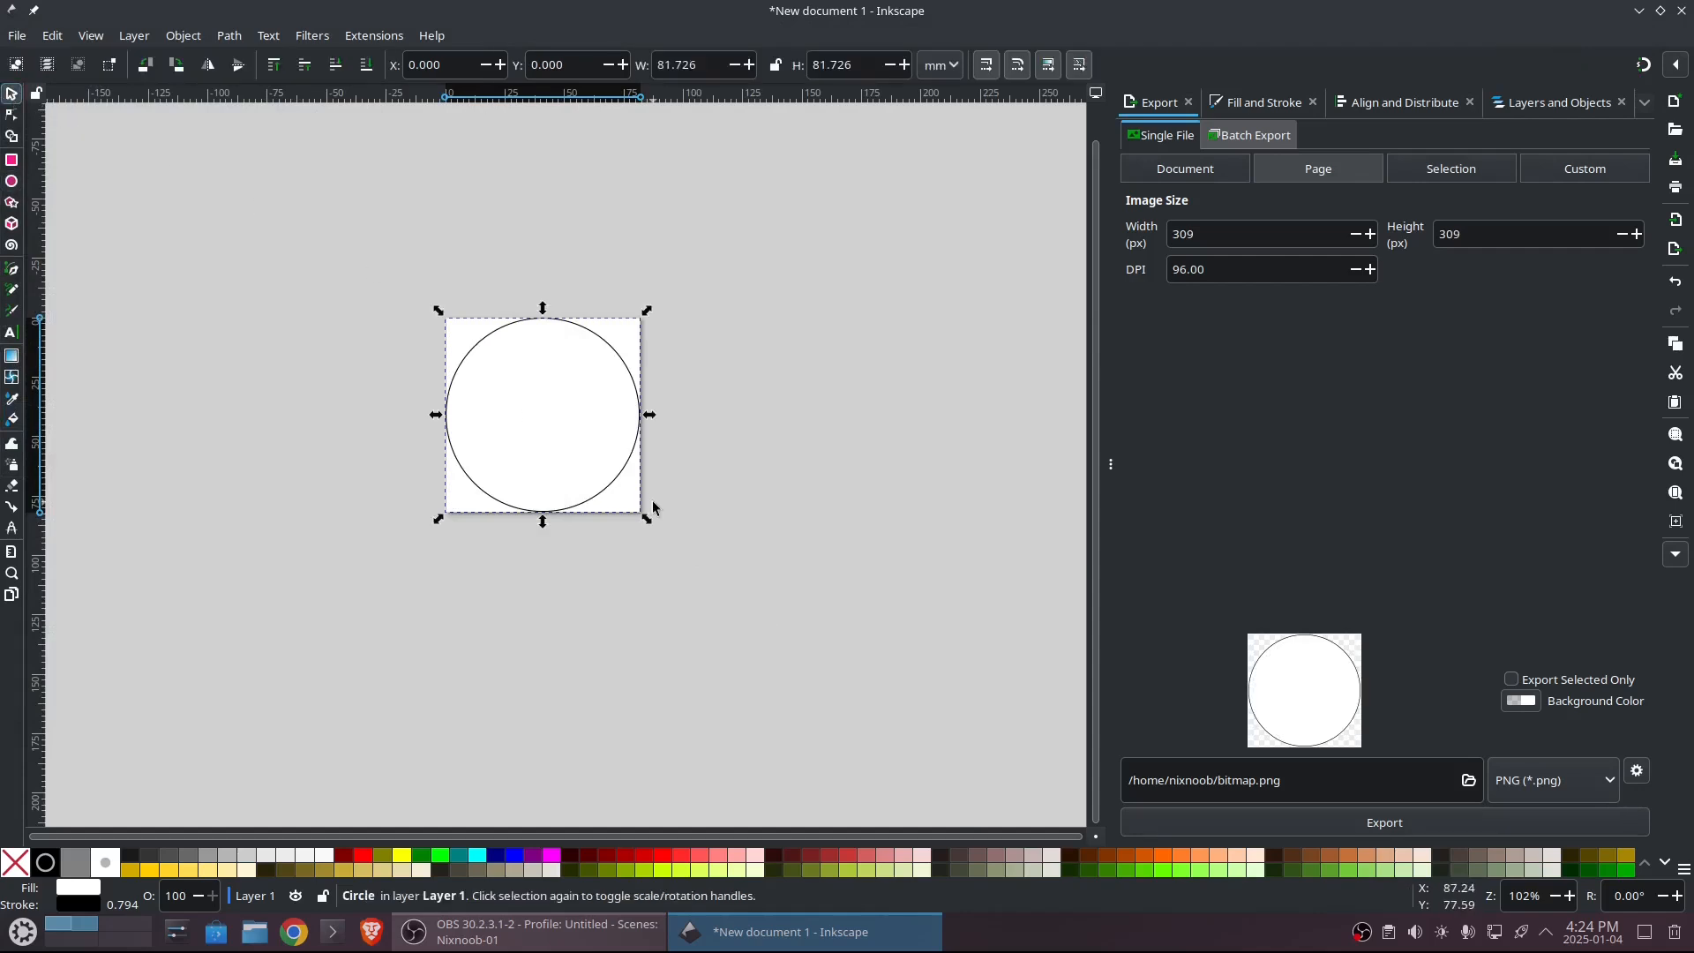
{"action": "left_click_drag", "start_coordinate": [646, 525], "coordinate": [621, 505]}
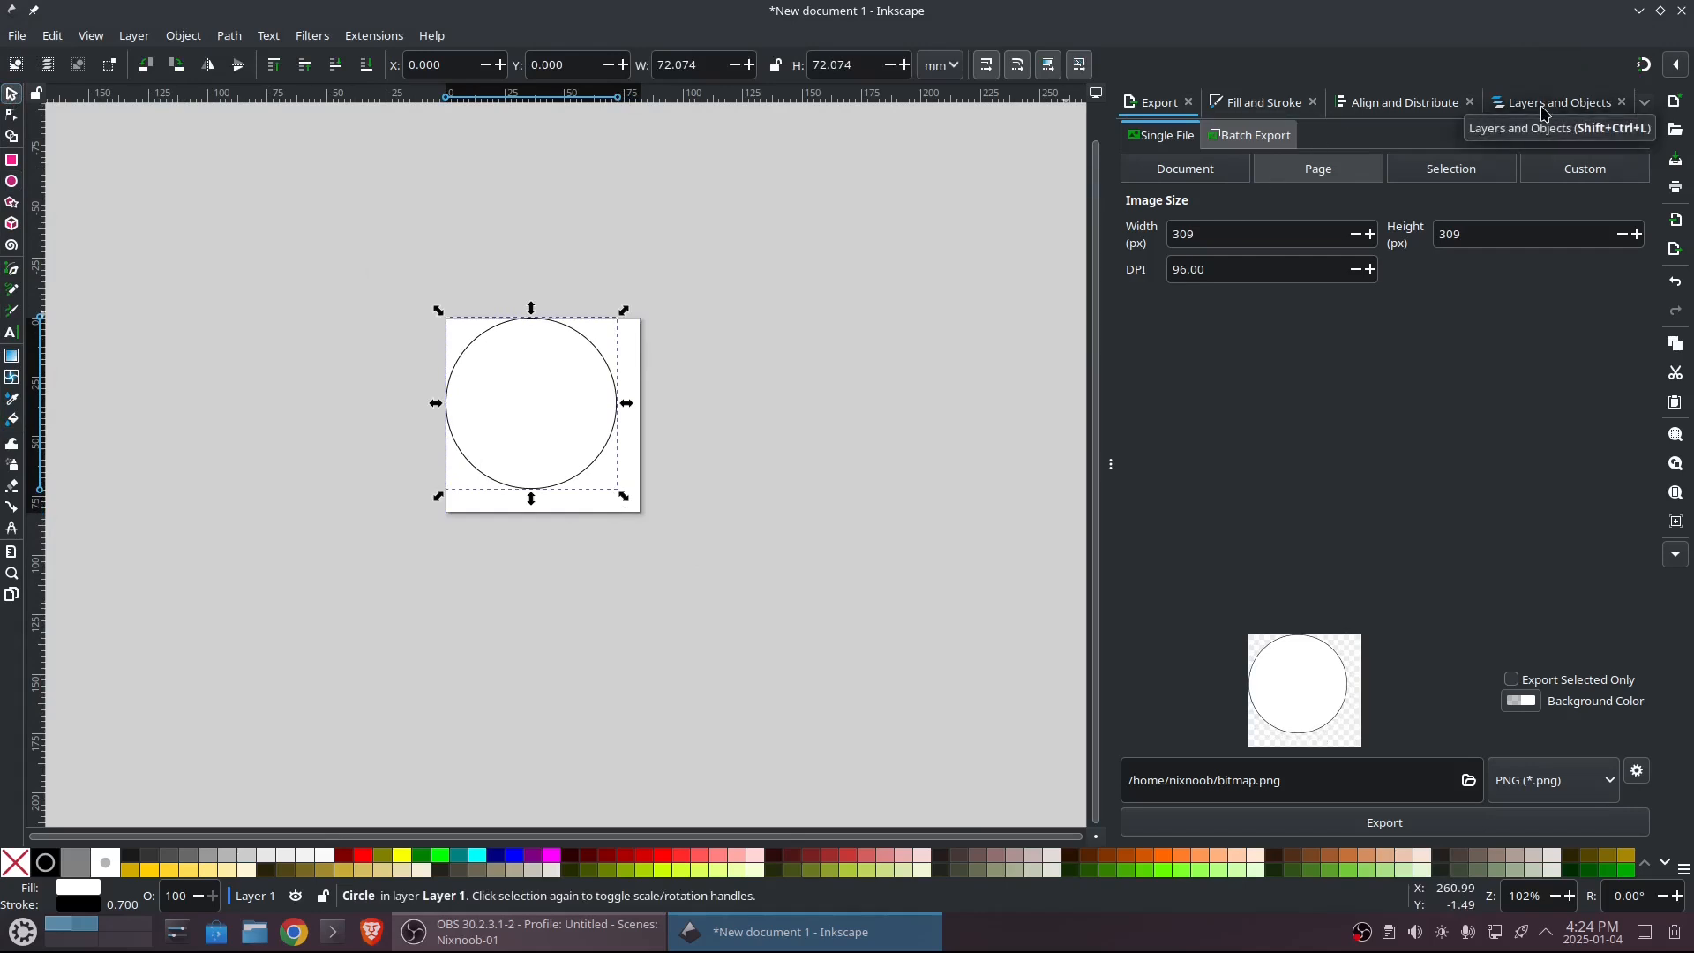
{"action": "left_click", "coordinate": [1422, 113]}
{"action": "left_click", "coordinate": [1190, 271]}
{"action": "left_click", "coordinate": [1190, 299]}
- Fill the circle with the yellow swatch #FFD42A
{"action": "left_click", "coordinate": [255, 278]}
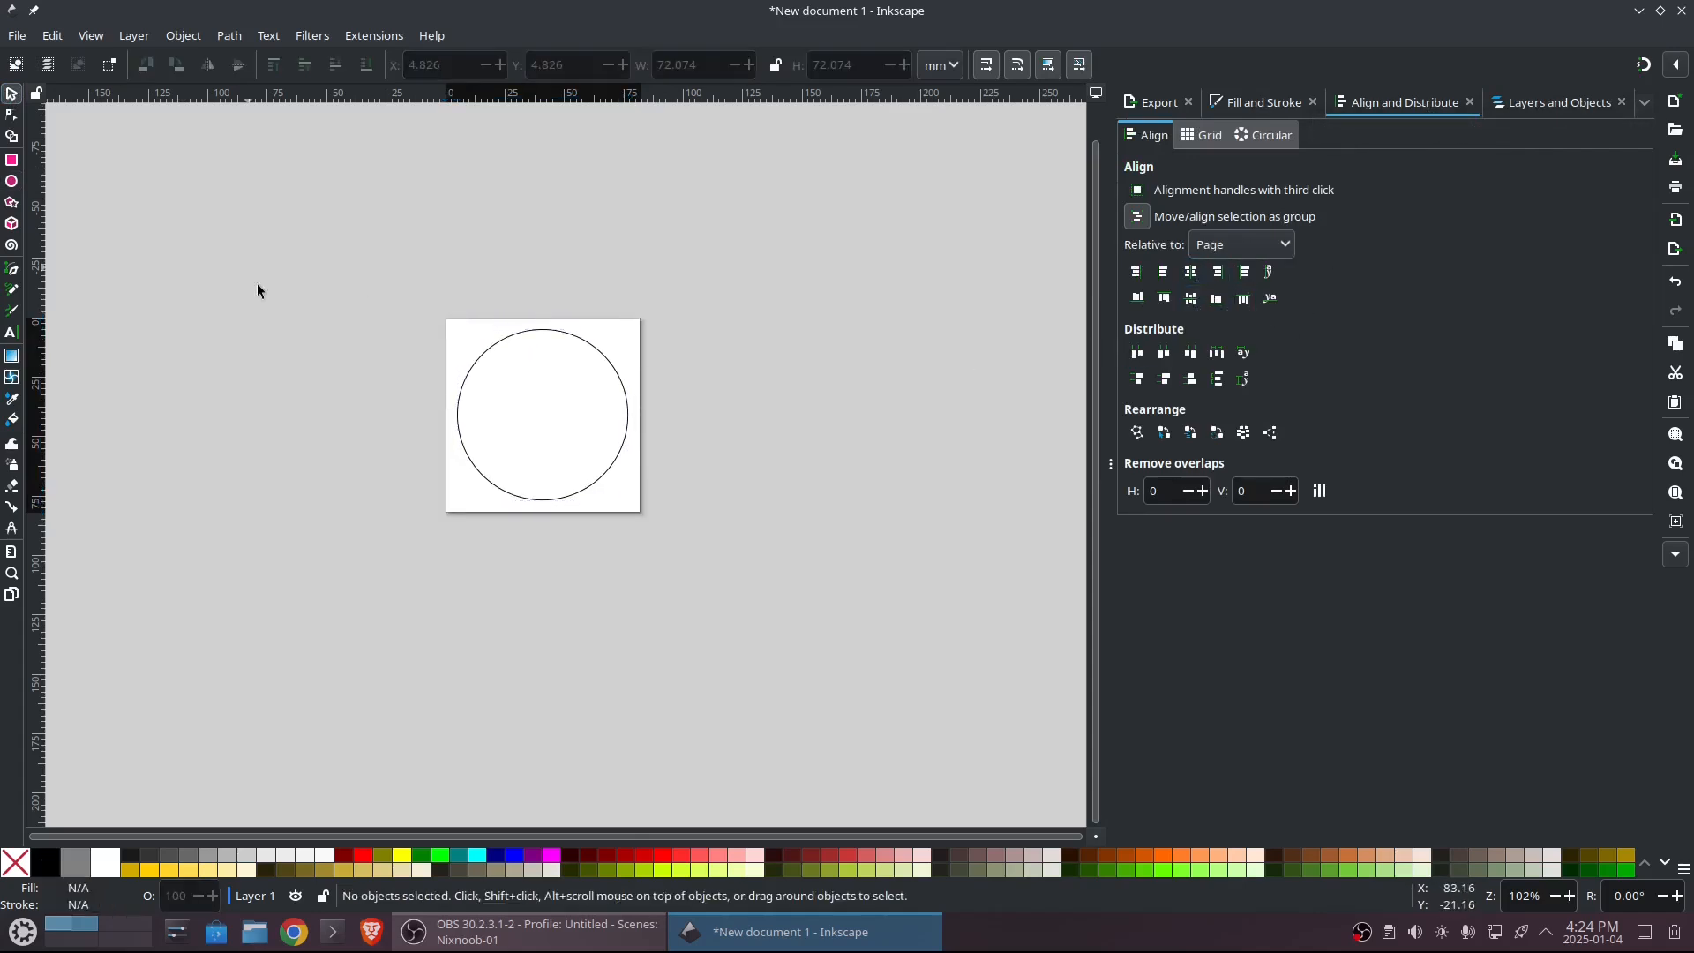
{"action": "left_click", "coordinate": [511, 425]}
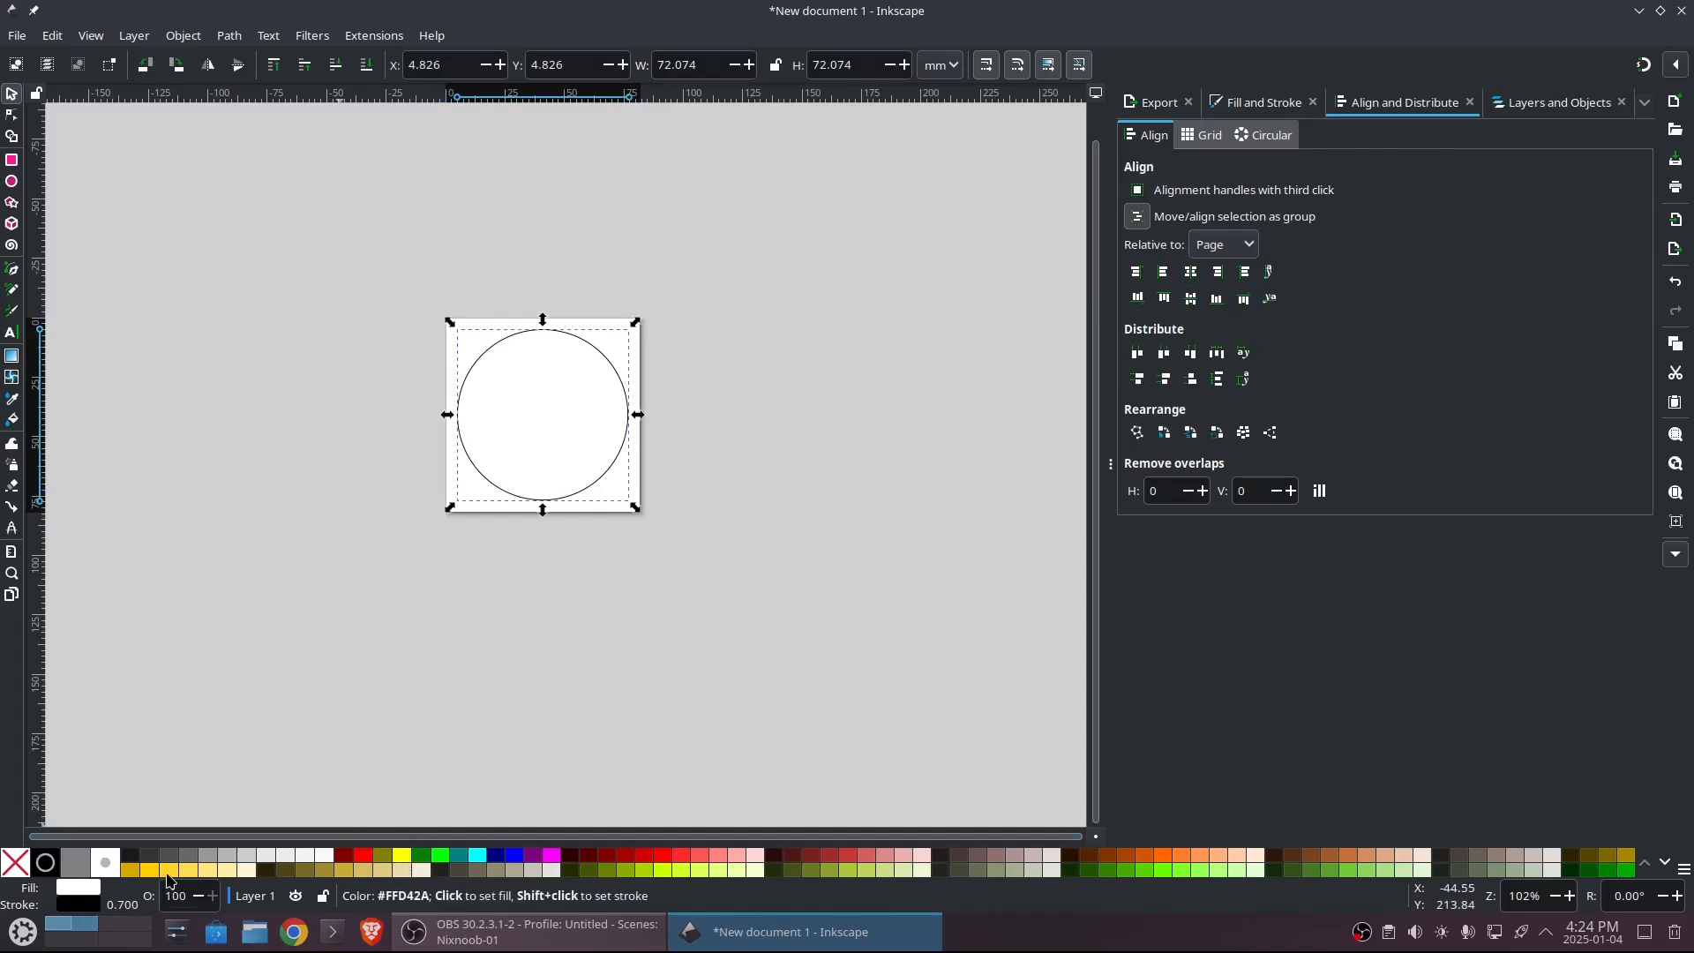
{"action": "left_click", "coordinate": [168, 872]}
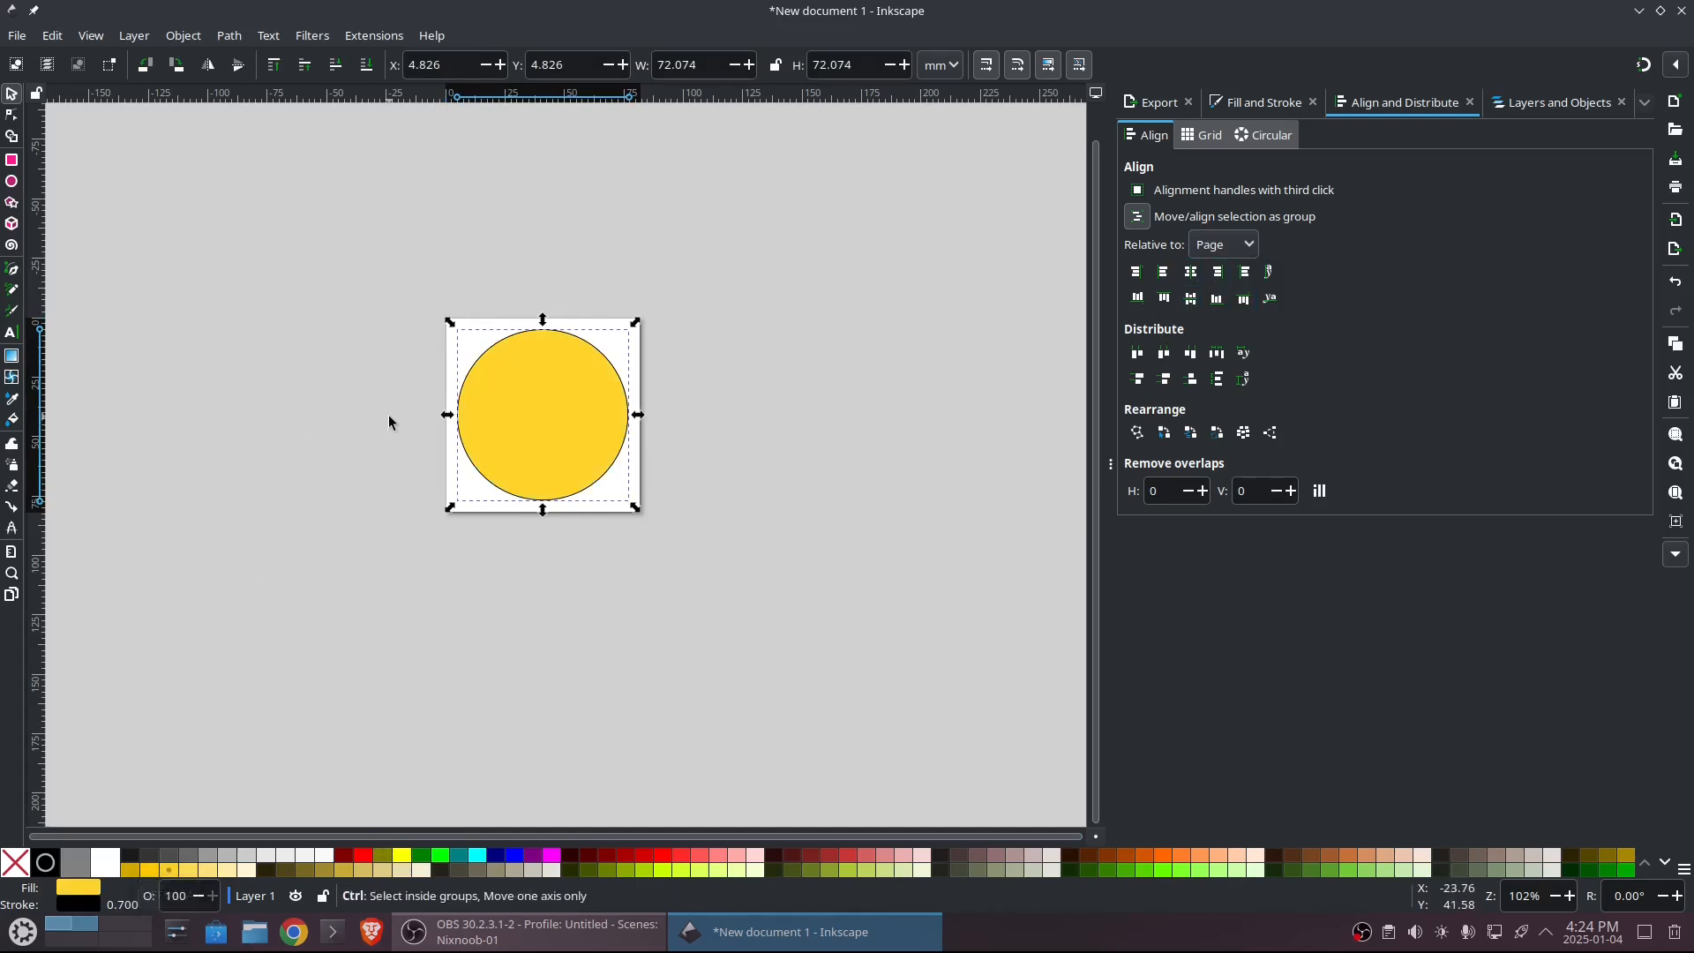
- Draw a narrow upright ellipse about 5 by 18 mm in the face's upper left and fill it near-black (1a1a1a)
{"action": "key", "text": "3"}
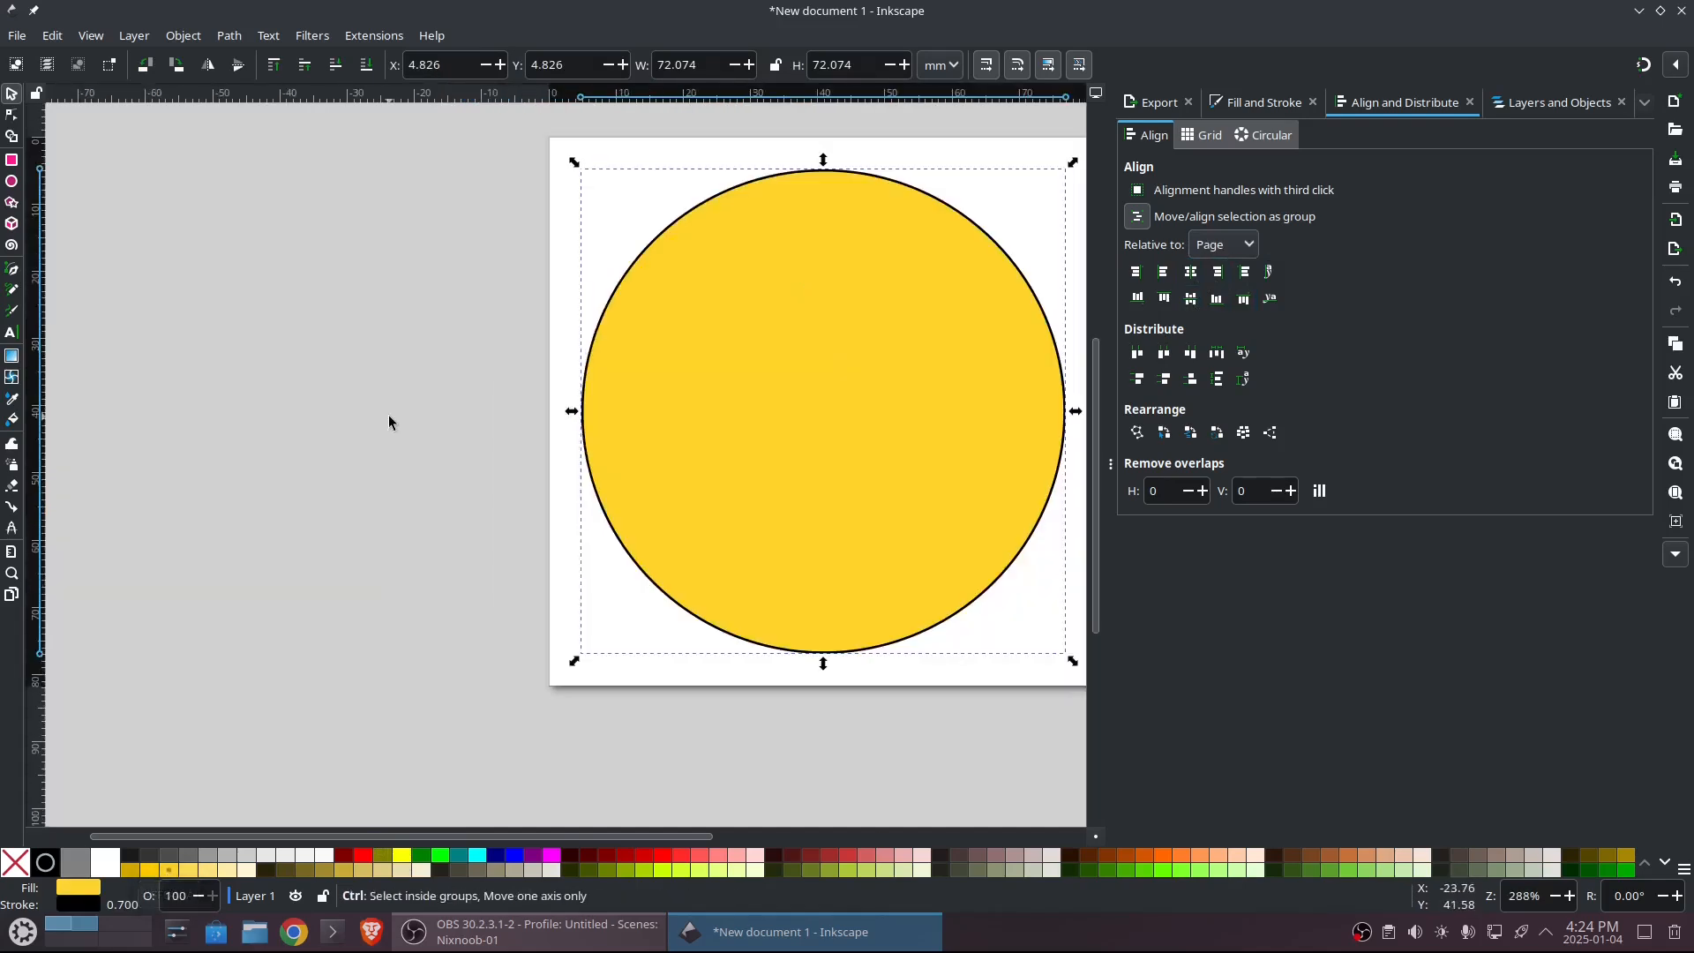
{"action": "left_click", "coordinate": [1675, 434]}
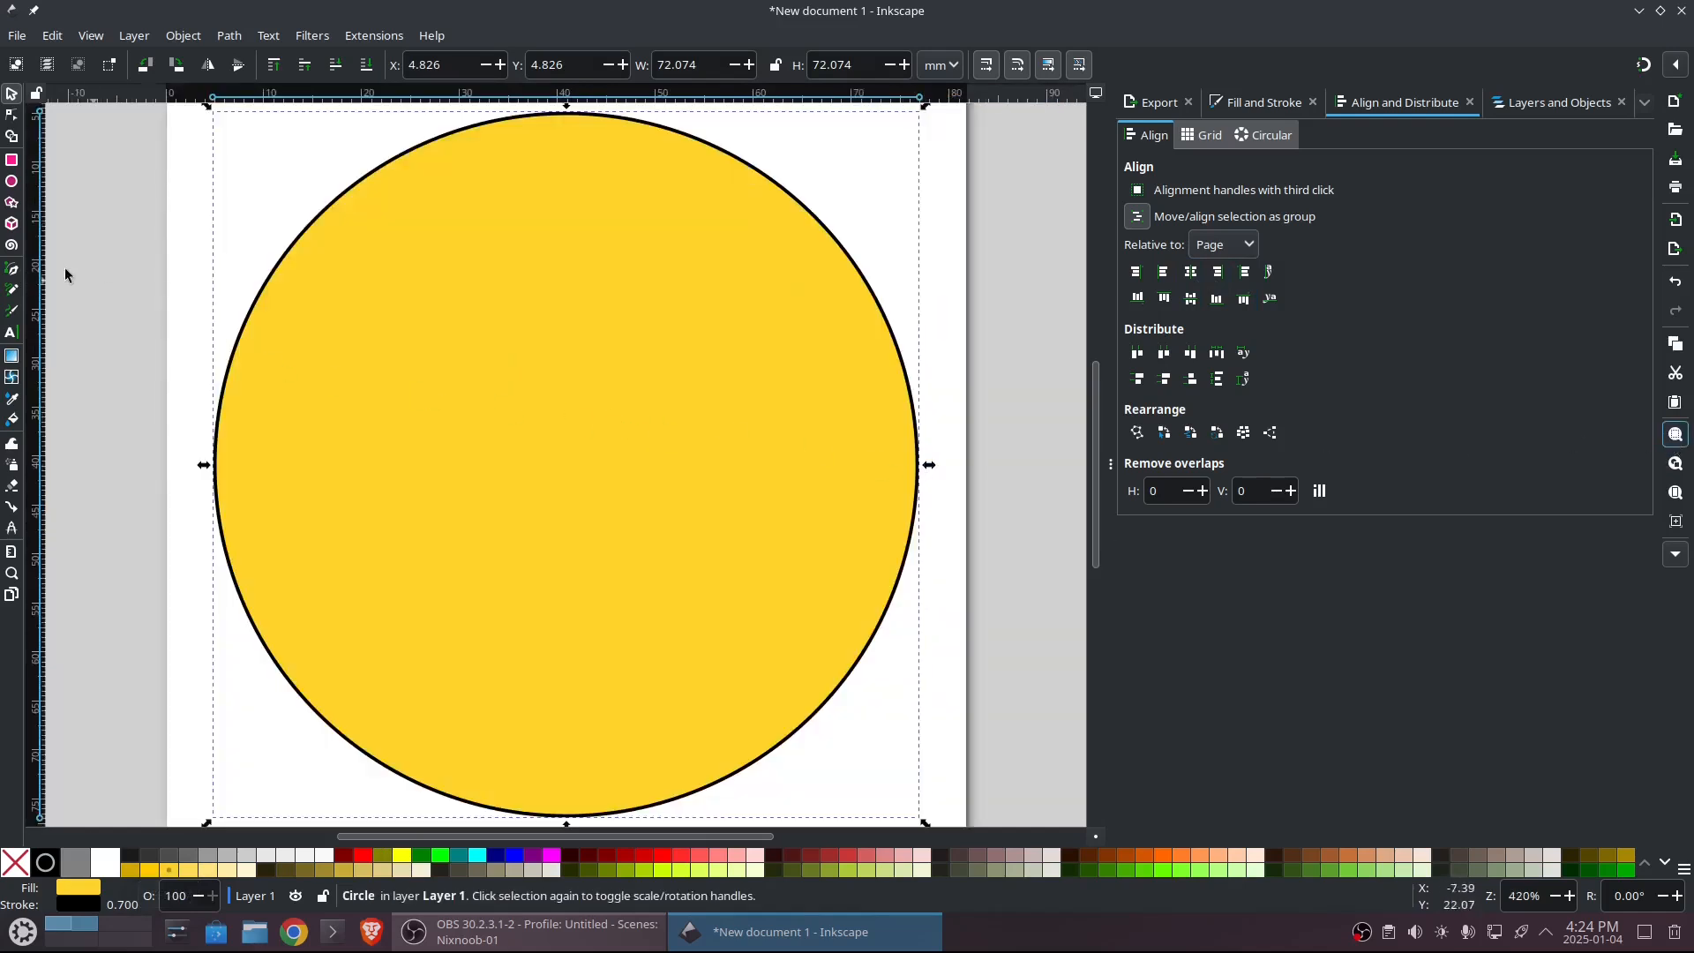
{"action": "left_click", "coordinate": [12, 181]}
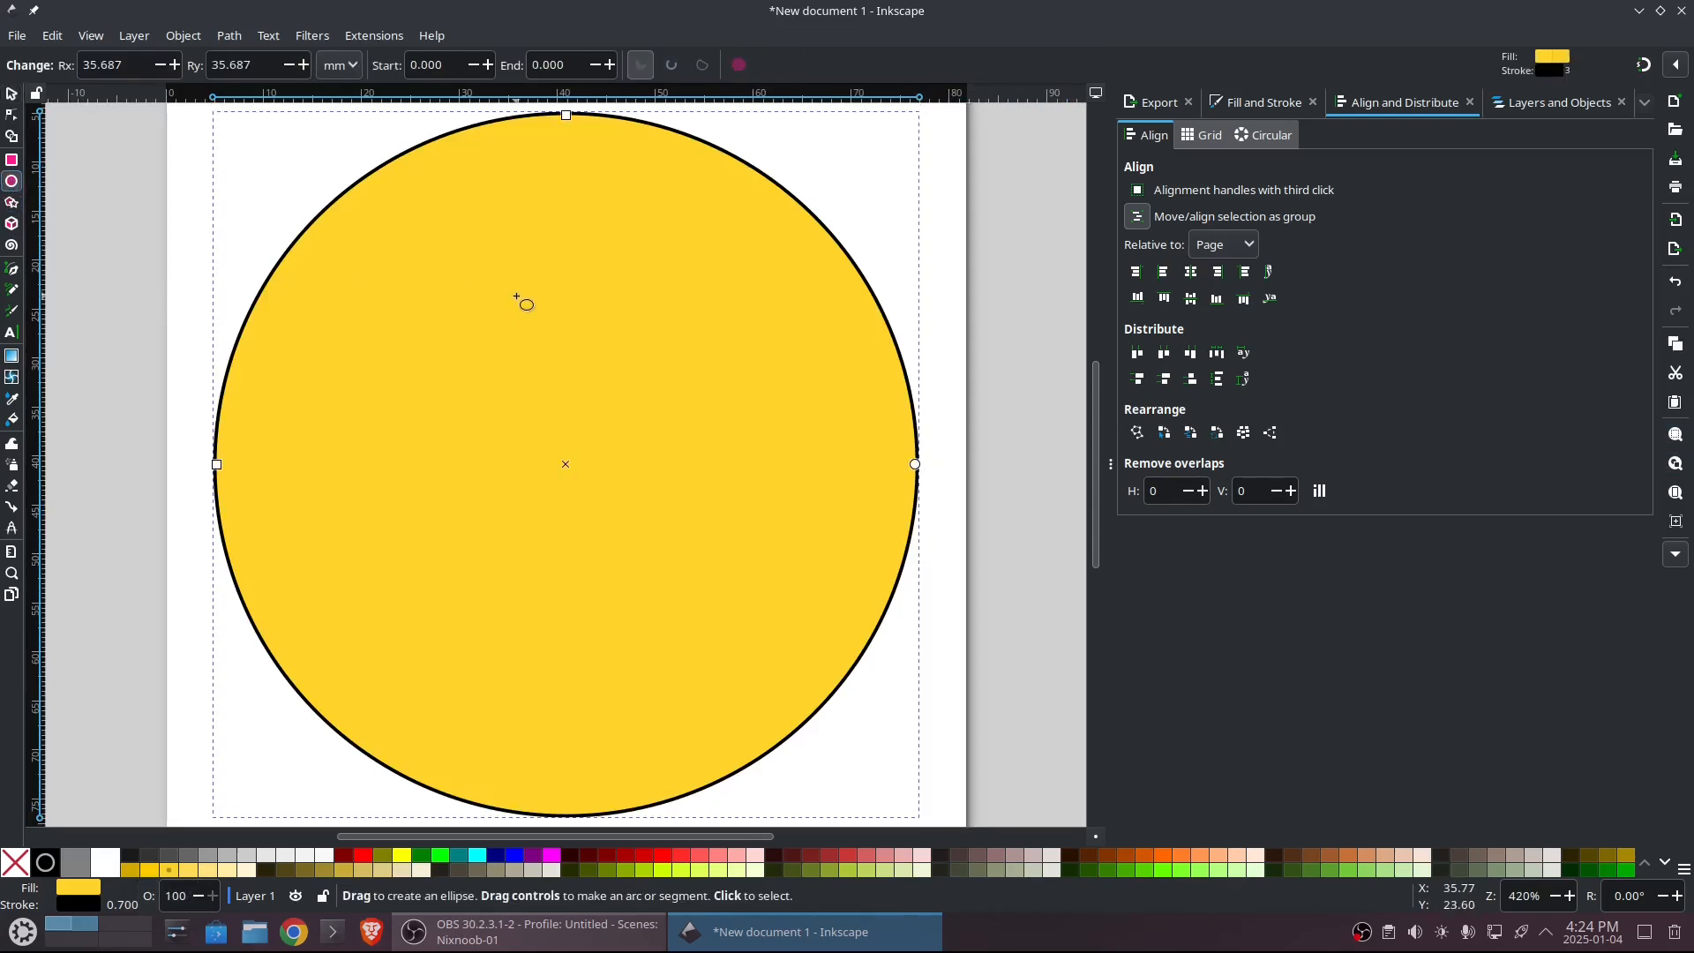
{"action": "left_click_drag", "start_coordinate": [393, 232], "coordinate": [443, 413]}
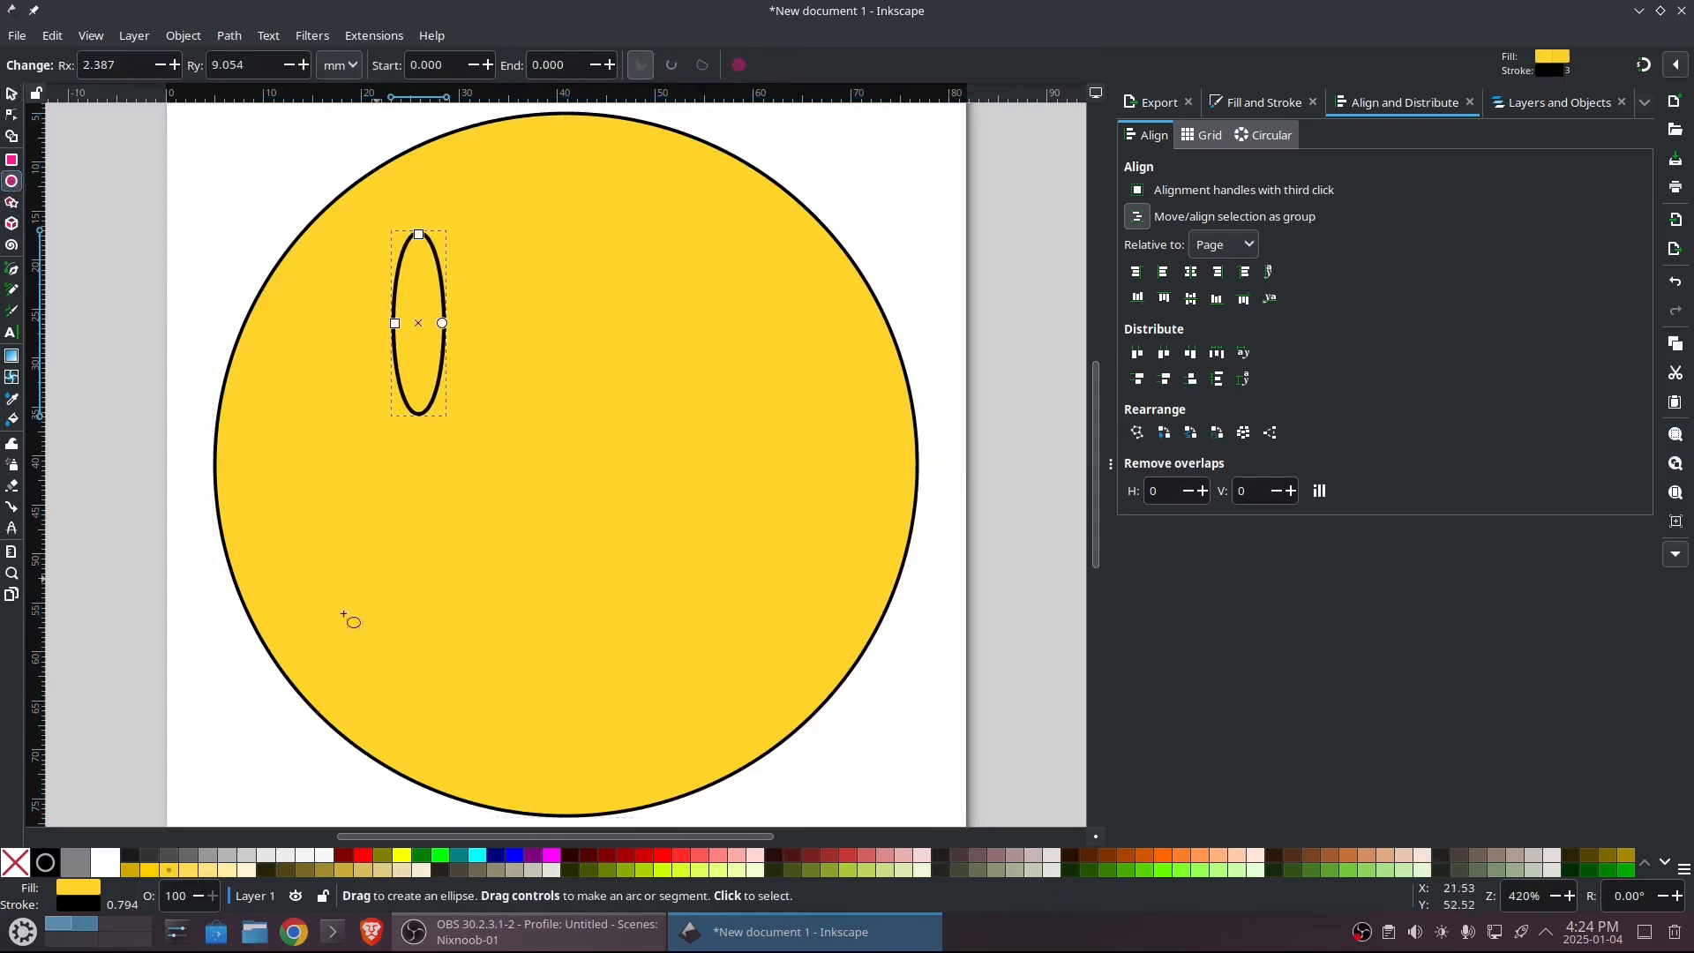
{"action": "left_click", "coordinate": [136, 855]}
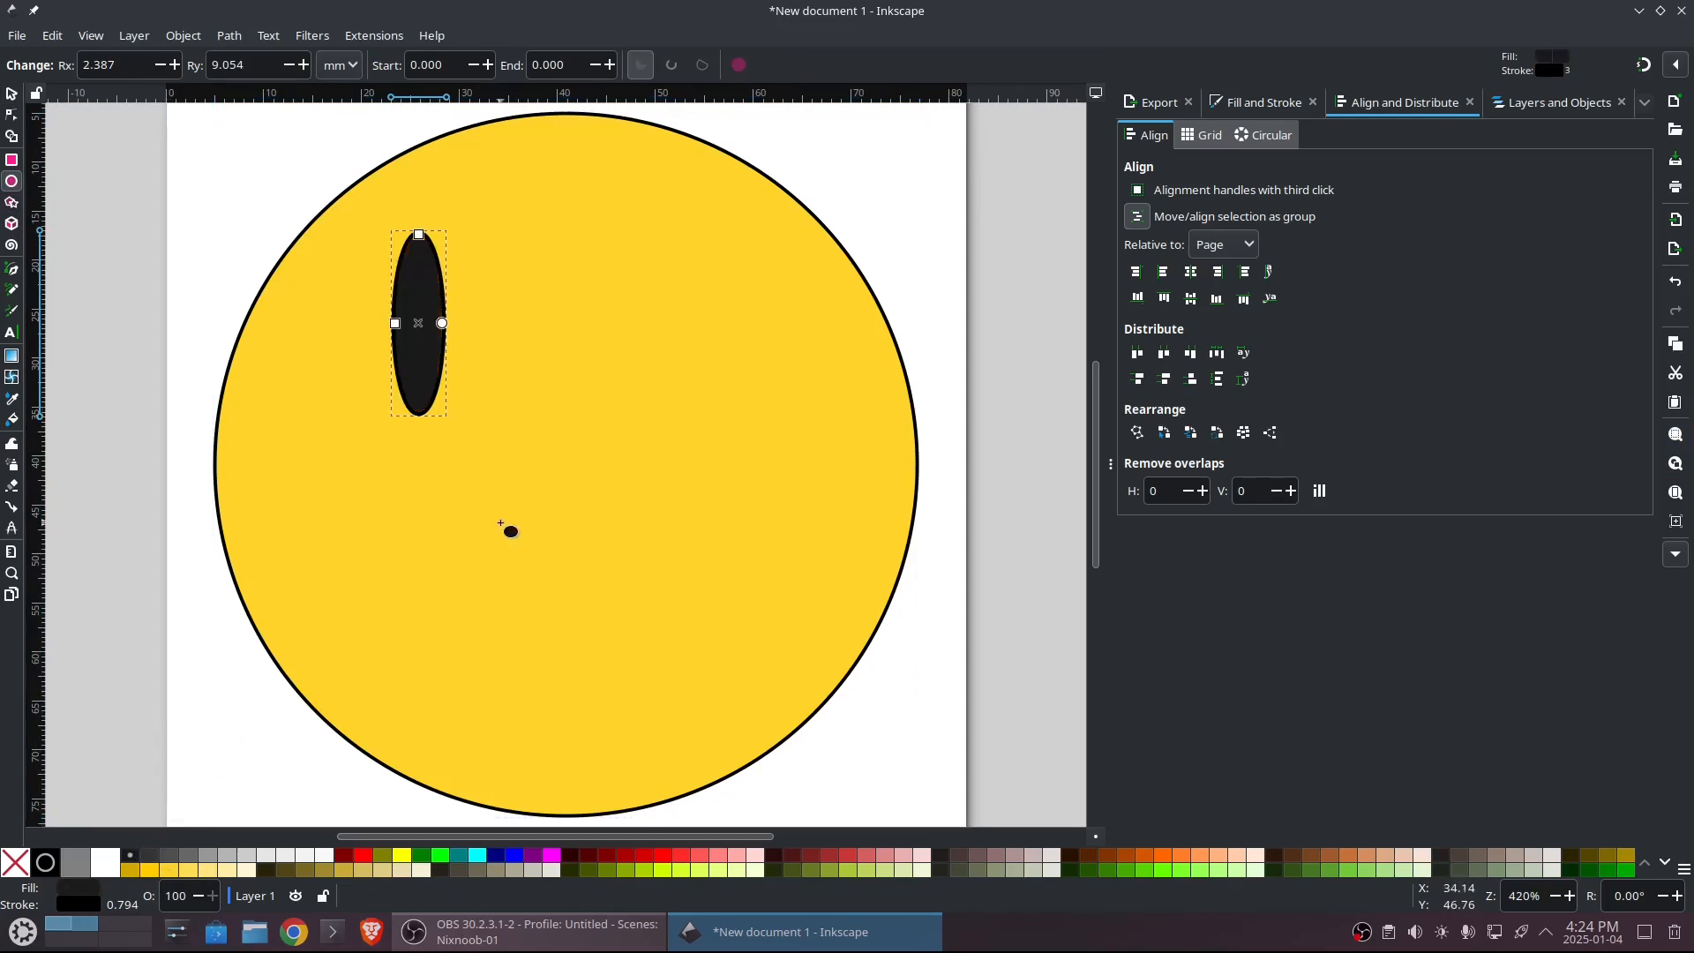
- Duplicate the eye ellipse and place the copy about 23 mm to its right at the same height
{"action": "left_click", "coordinate": [11, 93]}
{"action": "left_click", "coordinate": [433, 331]}
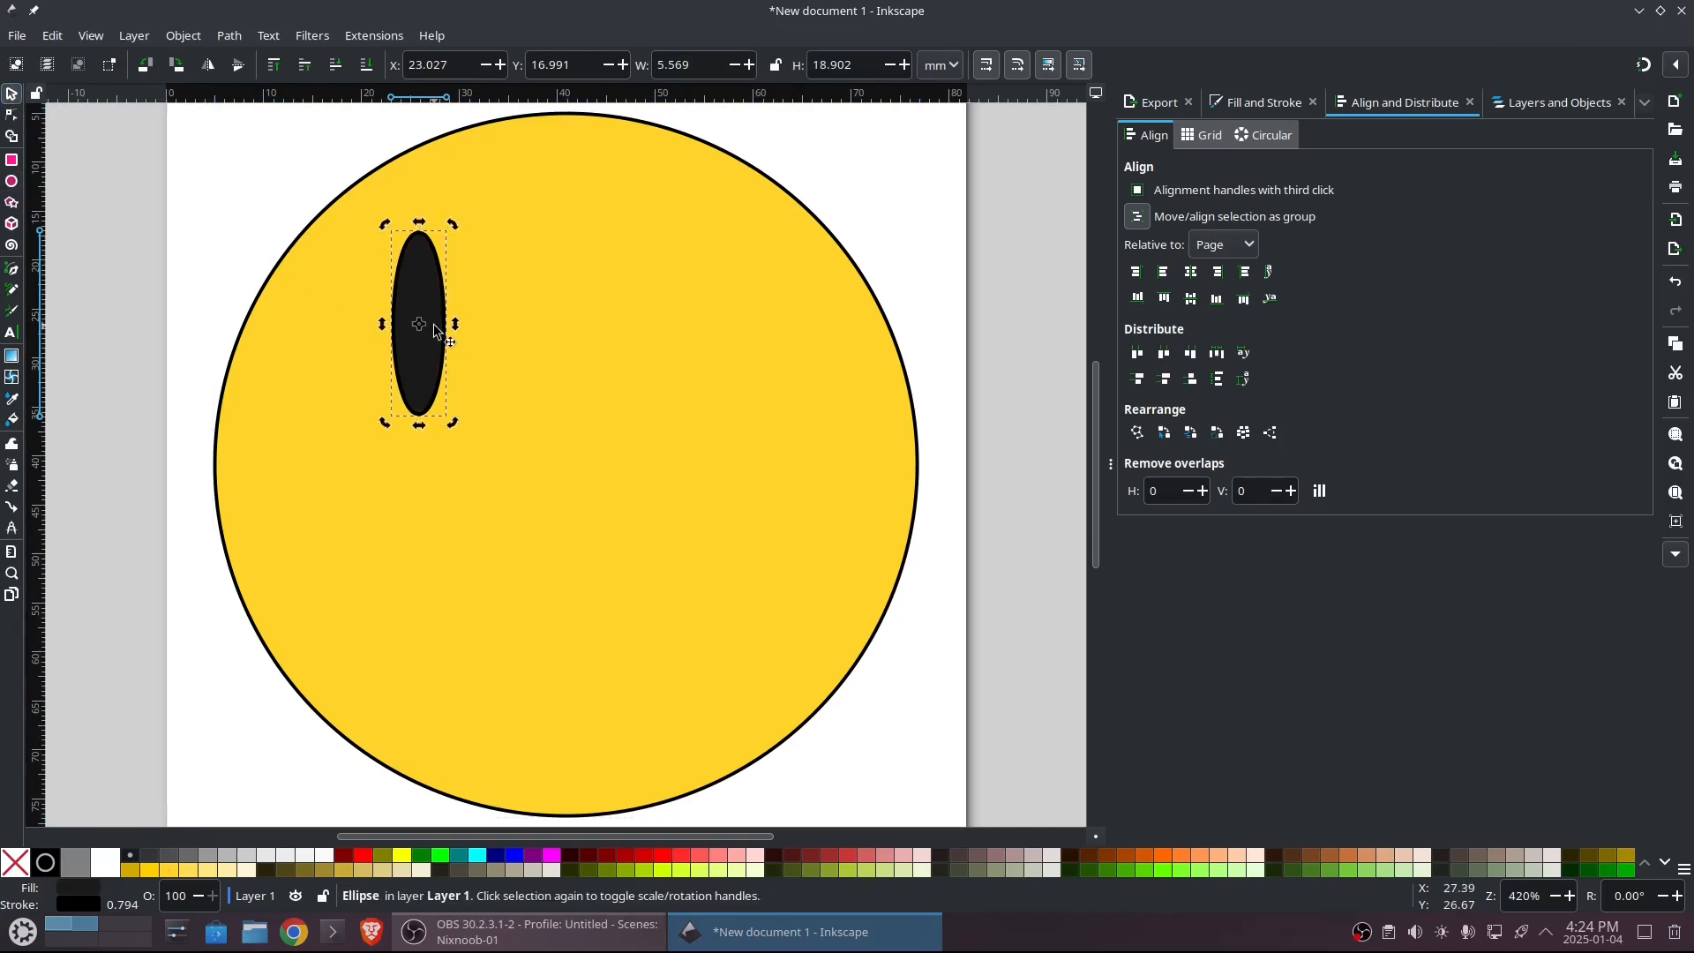
{"action": "key", "text": "ctrl+d"}
{"action": "left_click_drag", "start_coordinate": [434, 326], "coordinate": [668, 332]}
- Centre both eyes horizontally on the page as a group, keeping their spacing
{"action": "left_click", "coordinate": [432, 332], "text": "shift"}
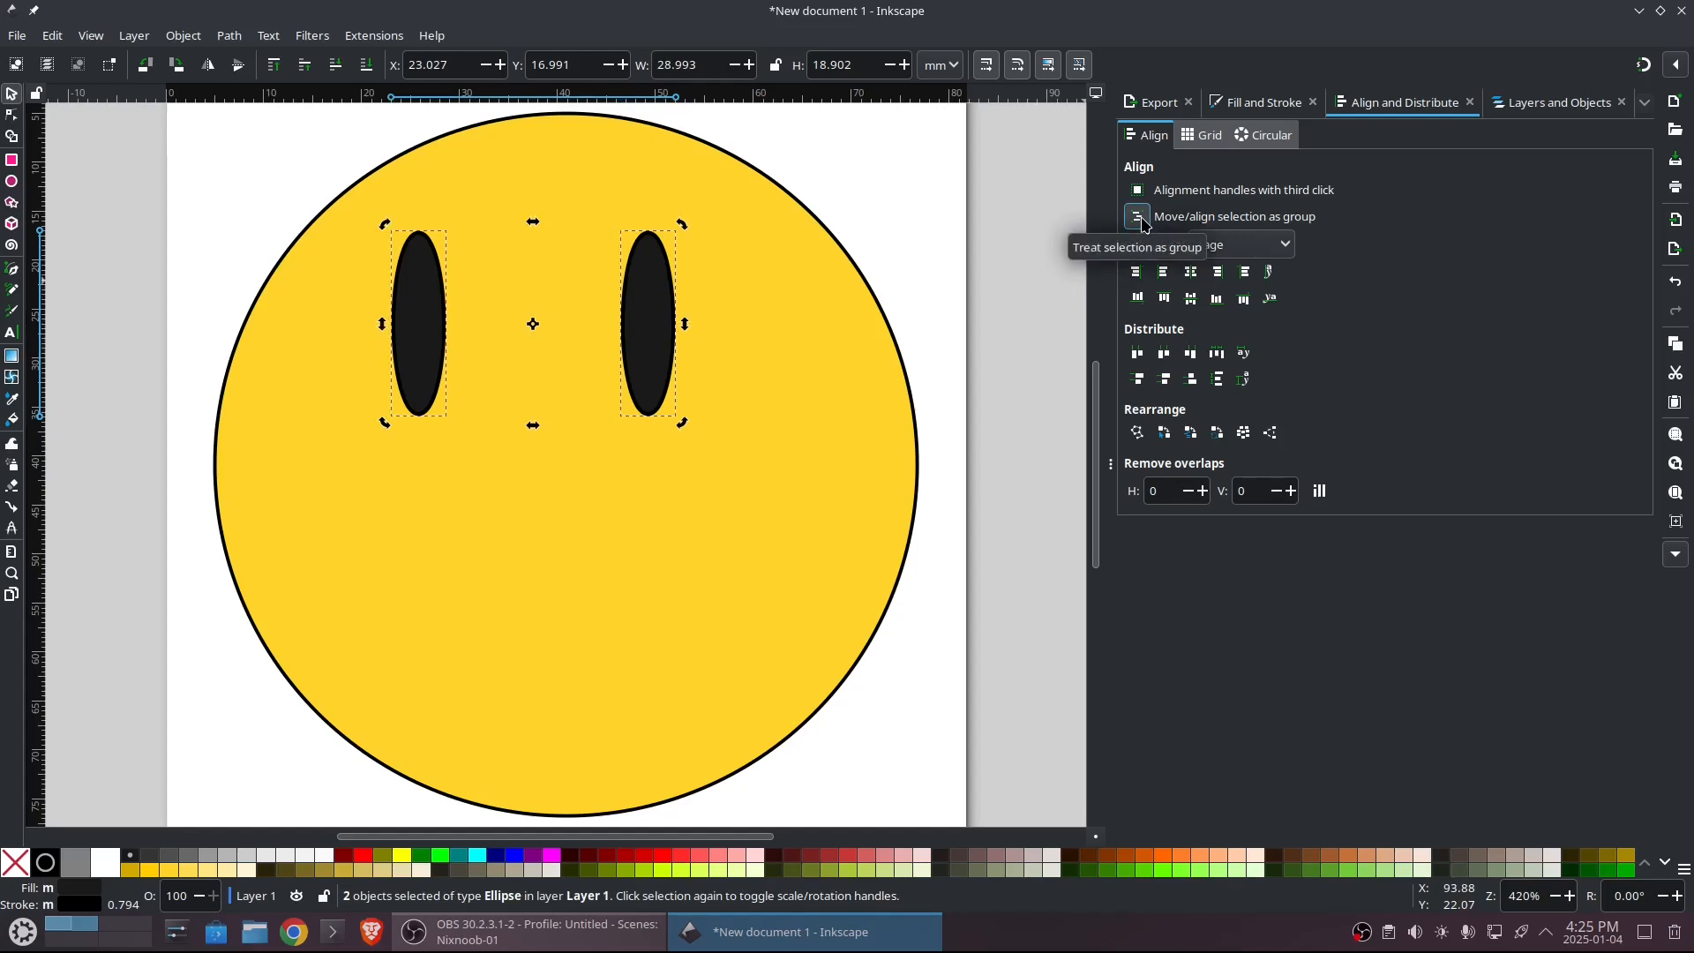
{"action": "left_click", "coordinate": [1191, 275]}
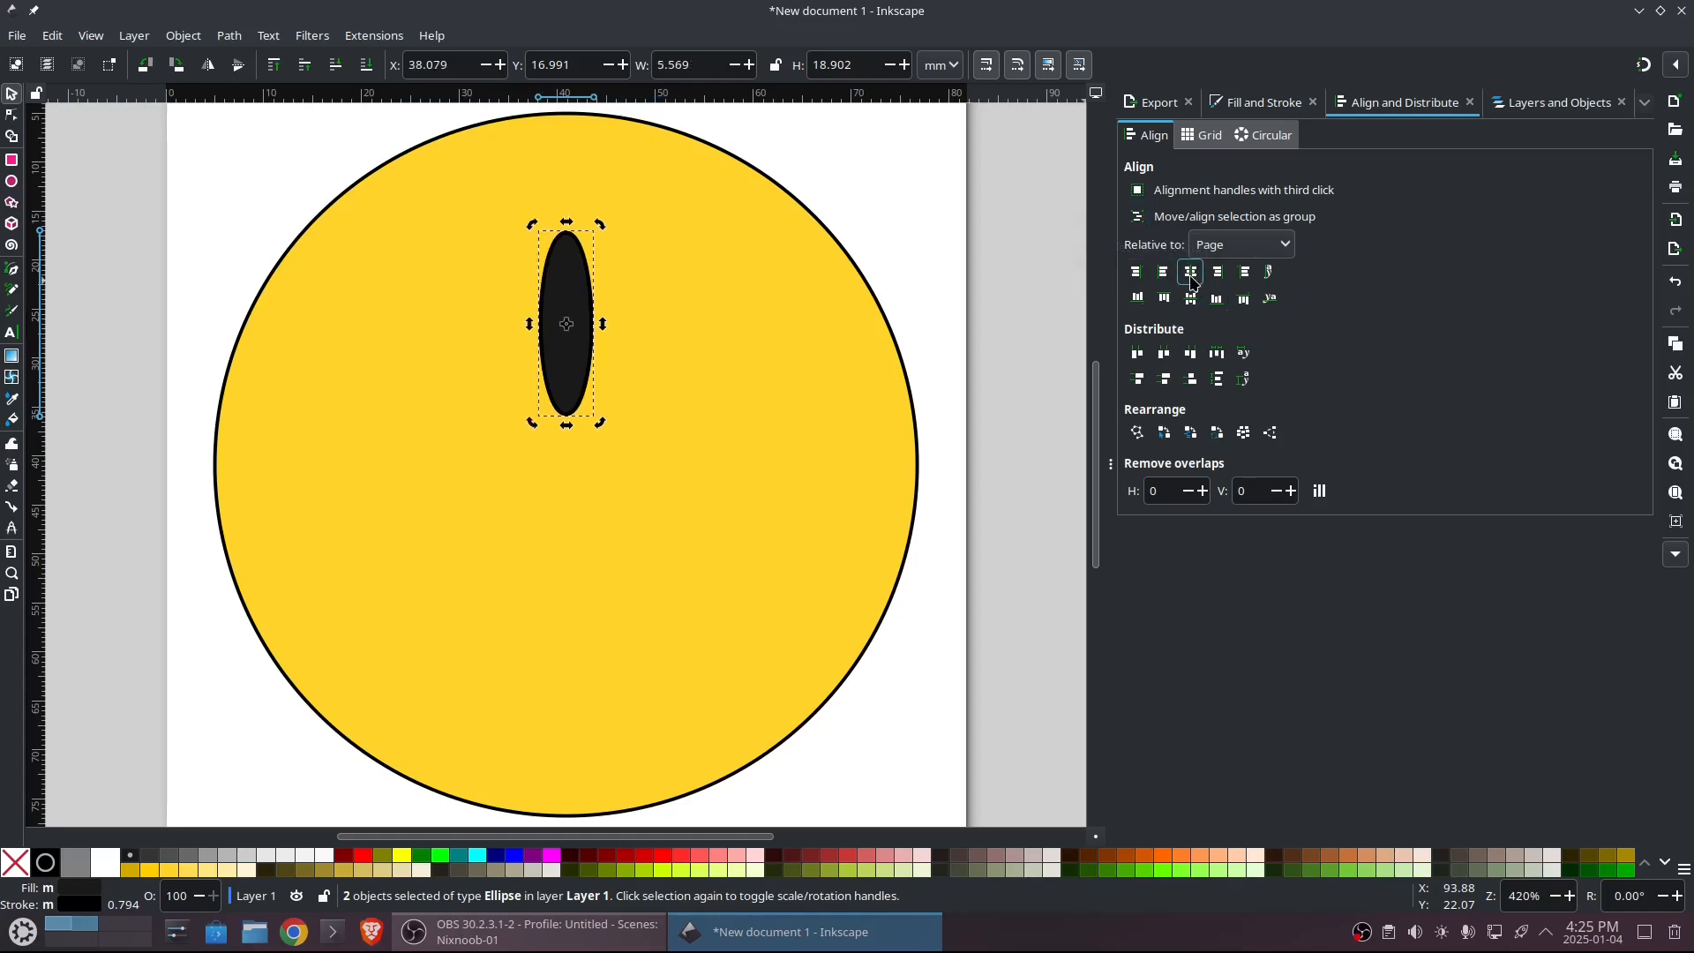
{"action": "key", "text": "ctrl+z"}
{"action": "left_click", "coordinate": [1137, 216]}
{"action": "left_click", "coordinate": [1191, 275]}
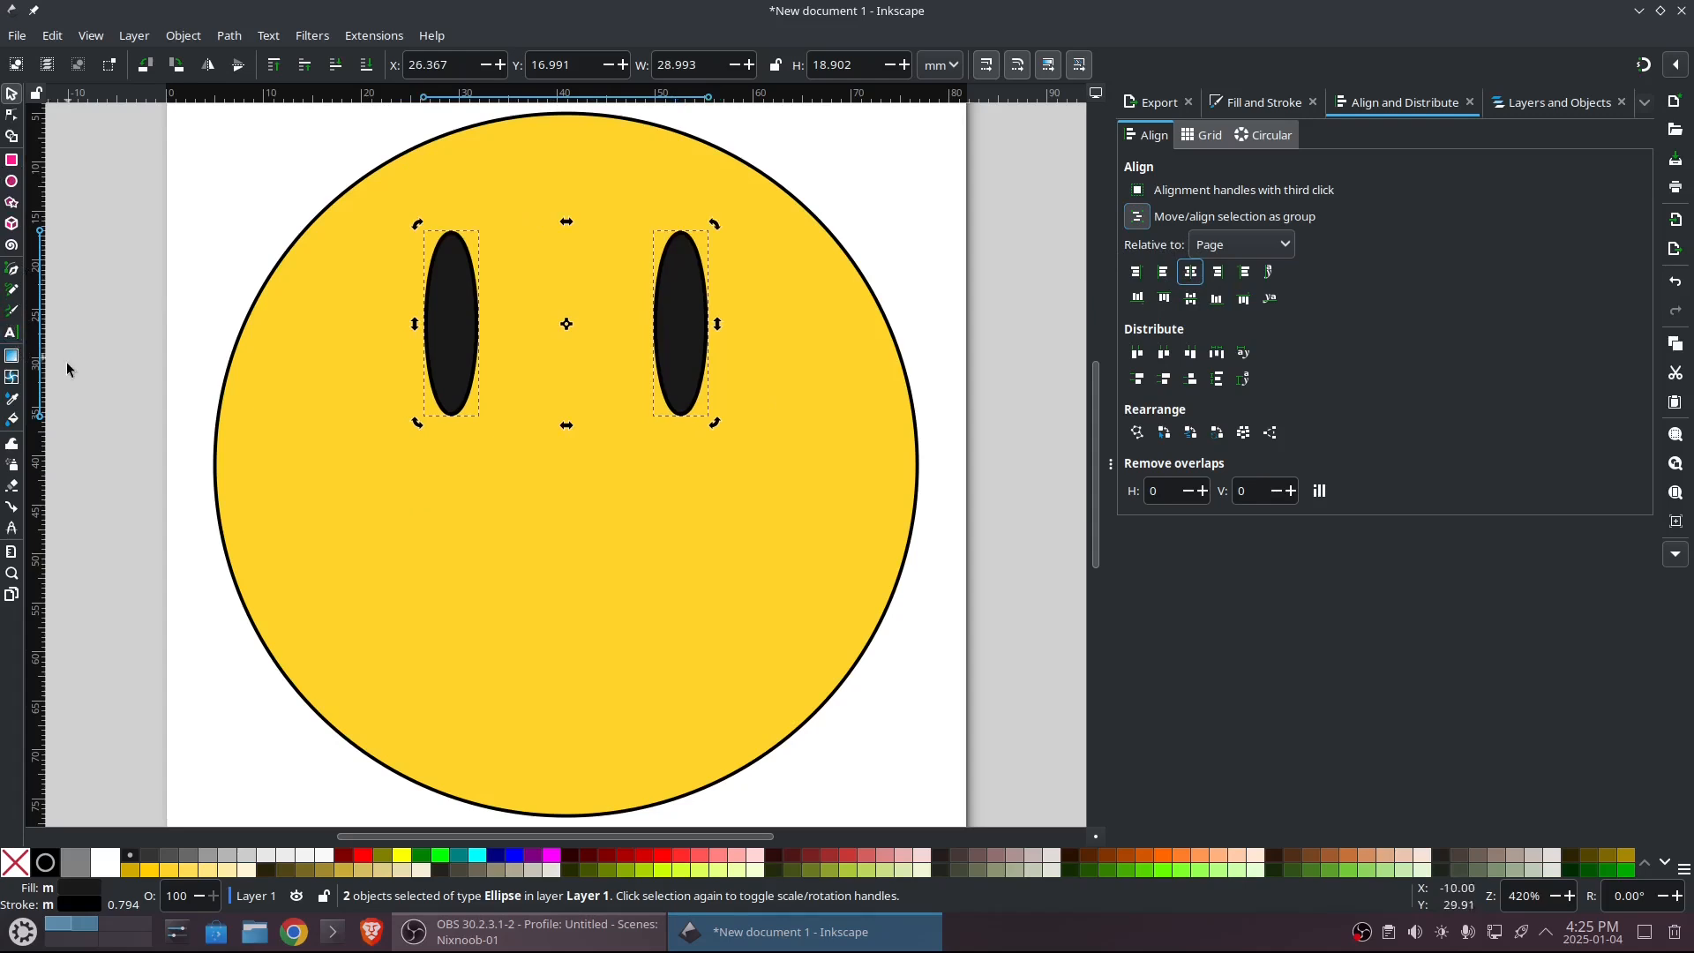
- Draw a nearly horizontal straight path about 43 mm long below the eyes as the mouth
{"action": "left_click", "coordinate": [13, 271]}
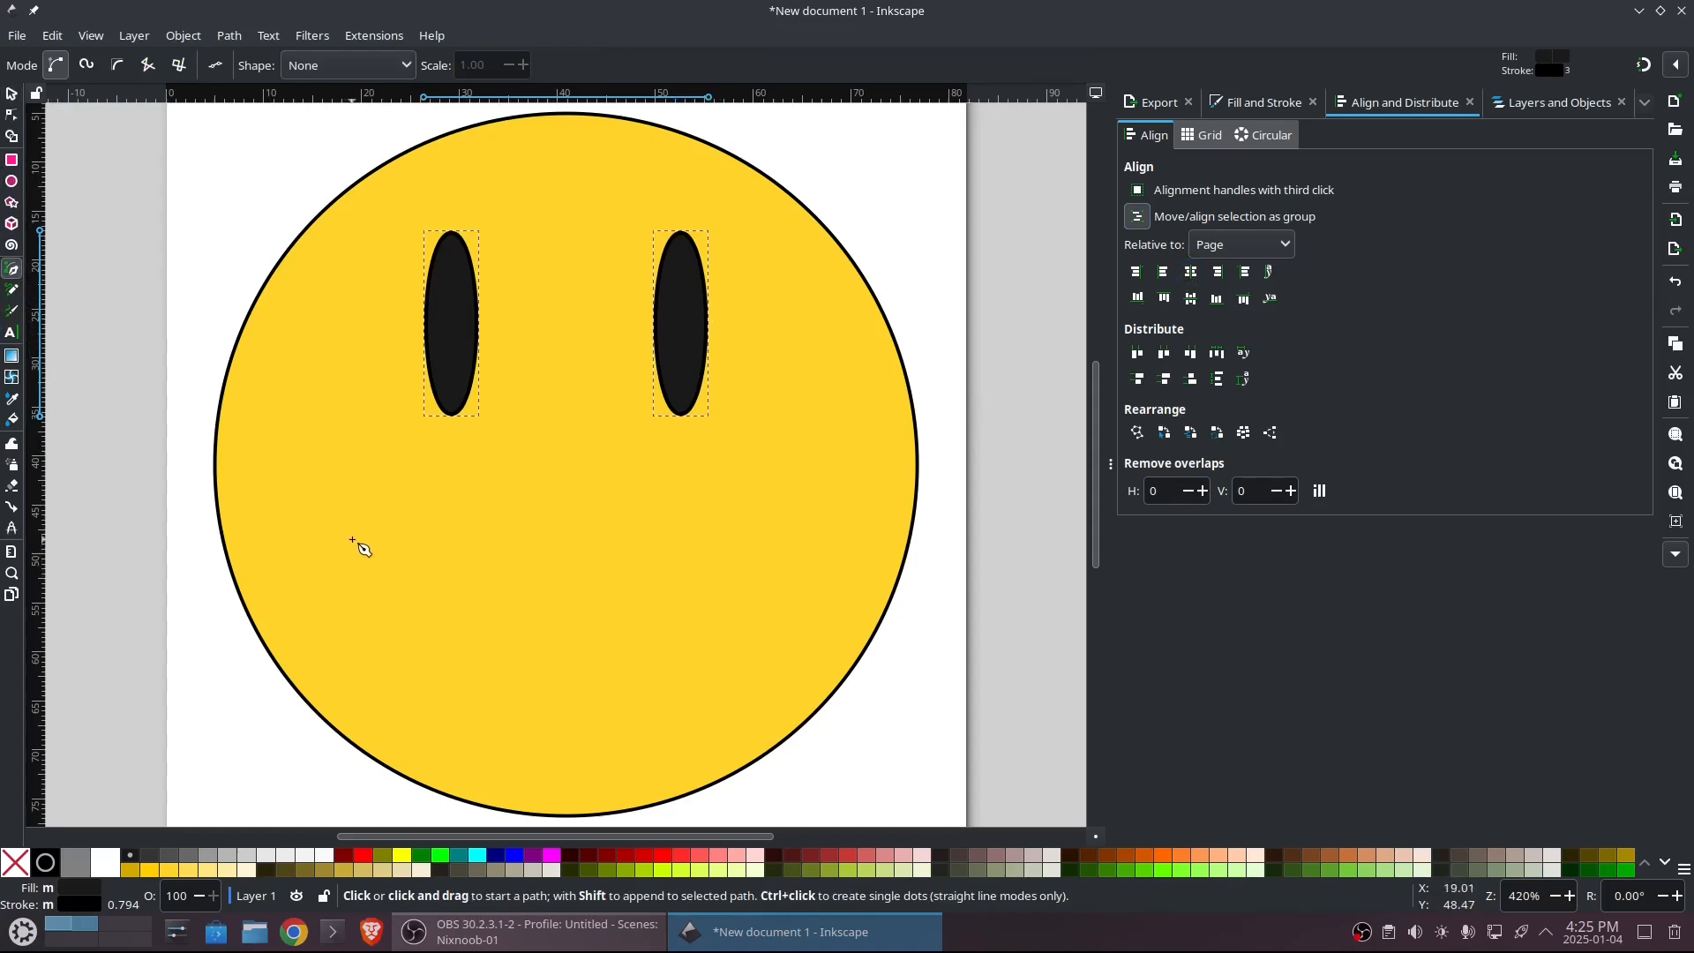
{"action": "left_click", "coordinate": [351, 538]}
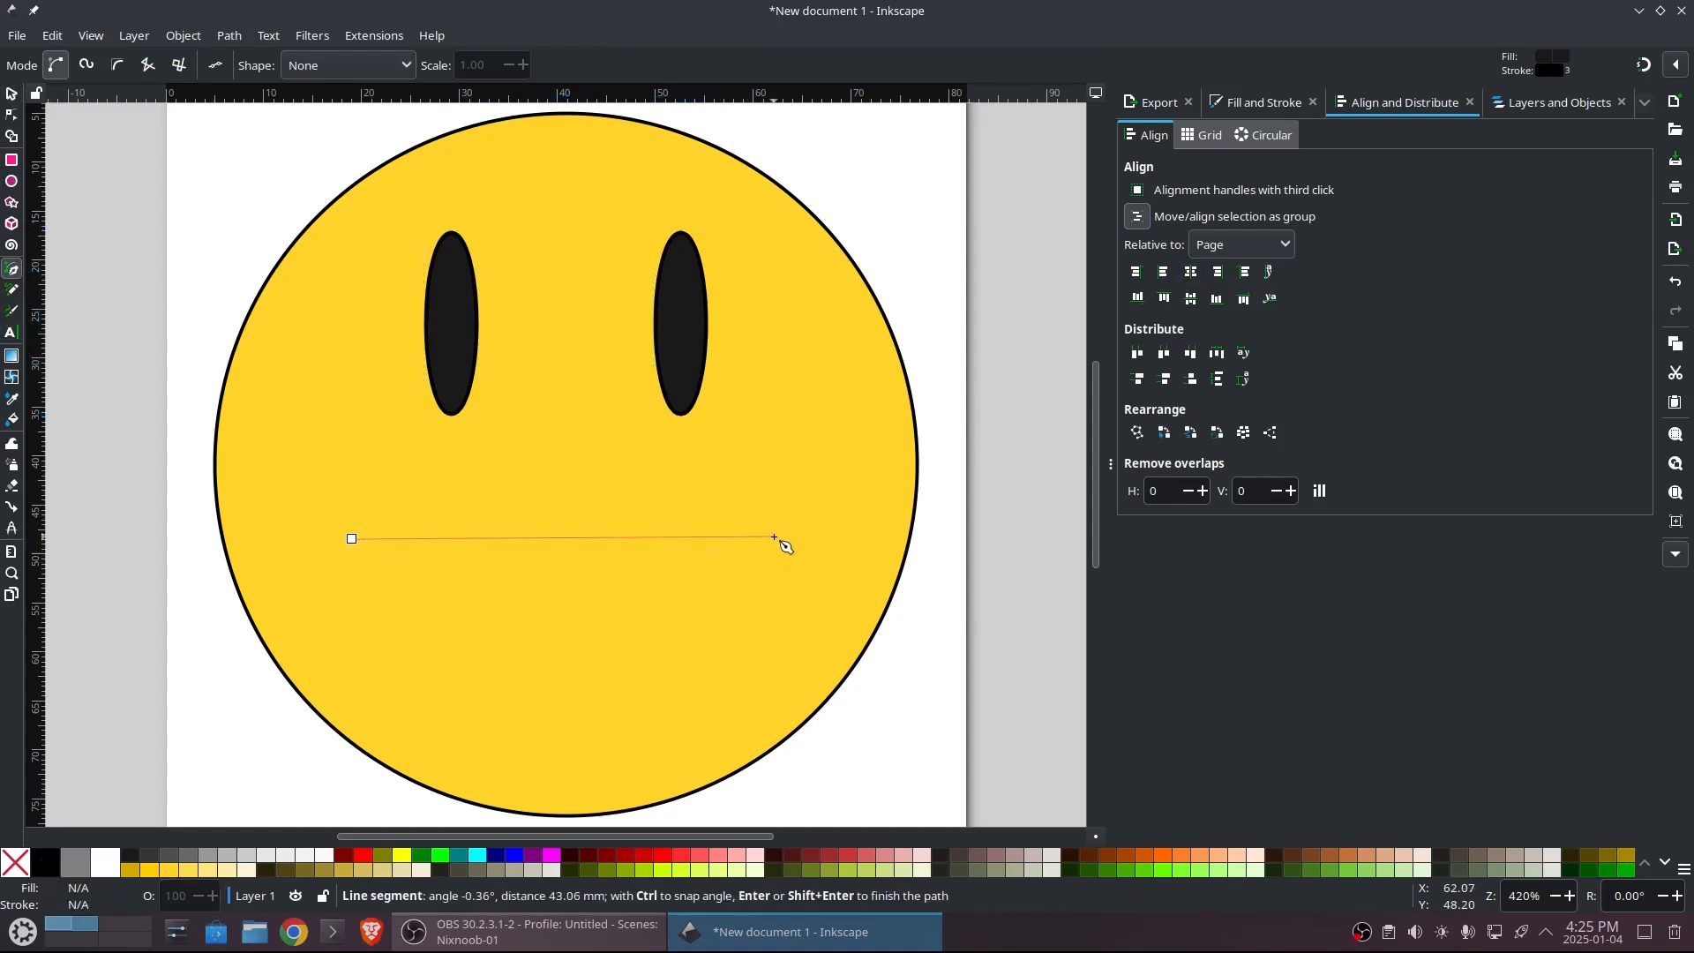
{"action": "left_click", "coordinate": [774, 536]}
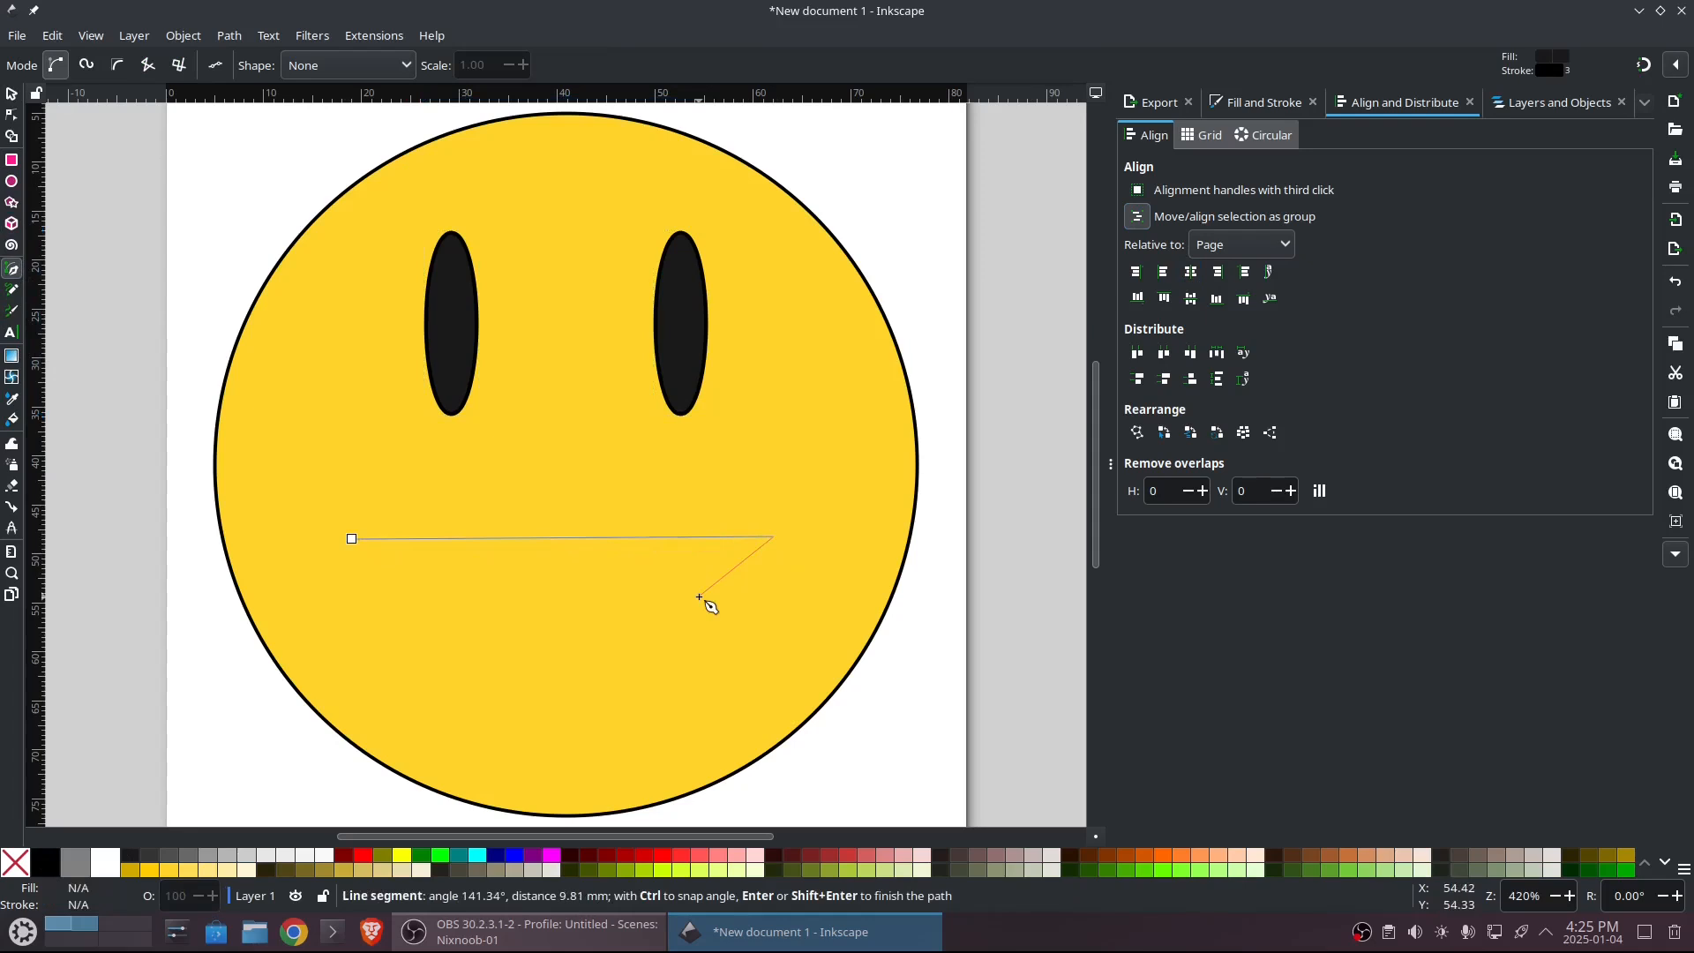
{"action": "key", "text": "Return"}
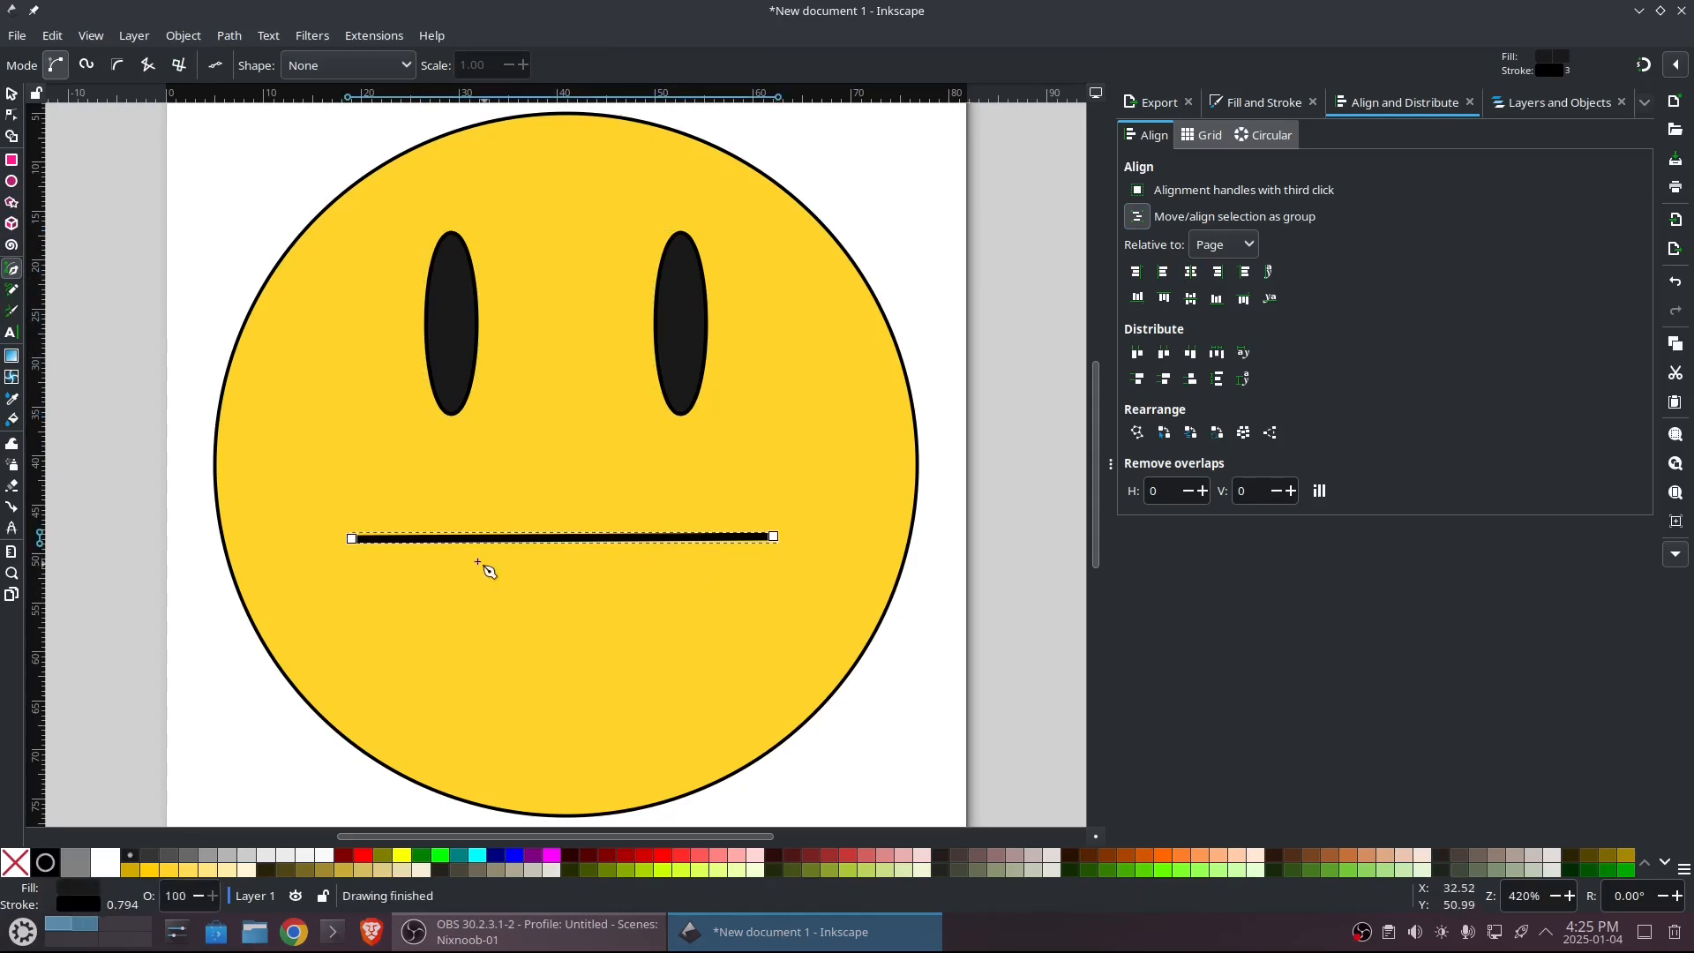
- Bend the mouth line downward into a curve and spread its two node handles outward to form a rounder, even smile
{"action": "left_click", "coordinate": [11, 115]}
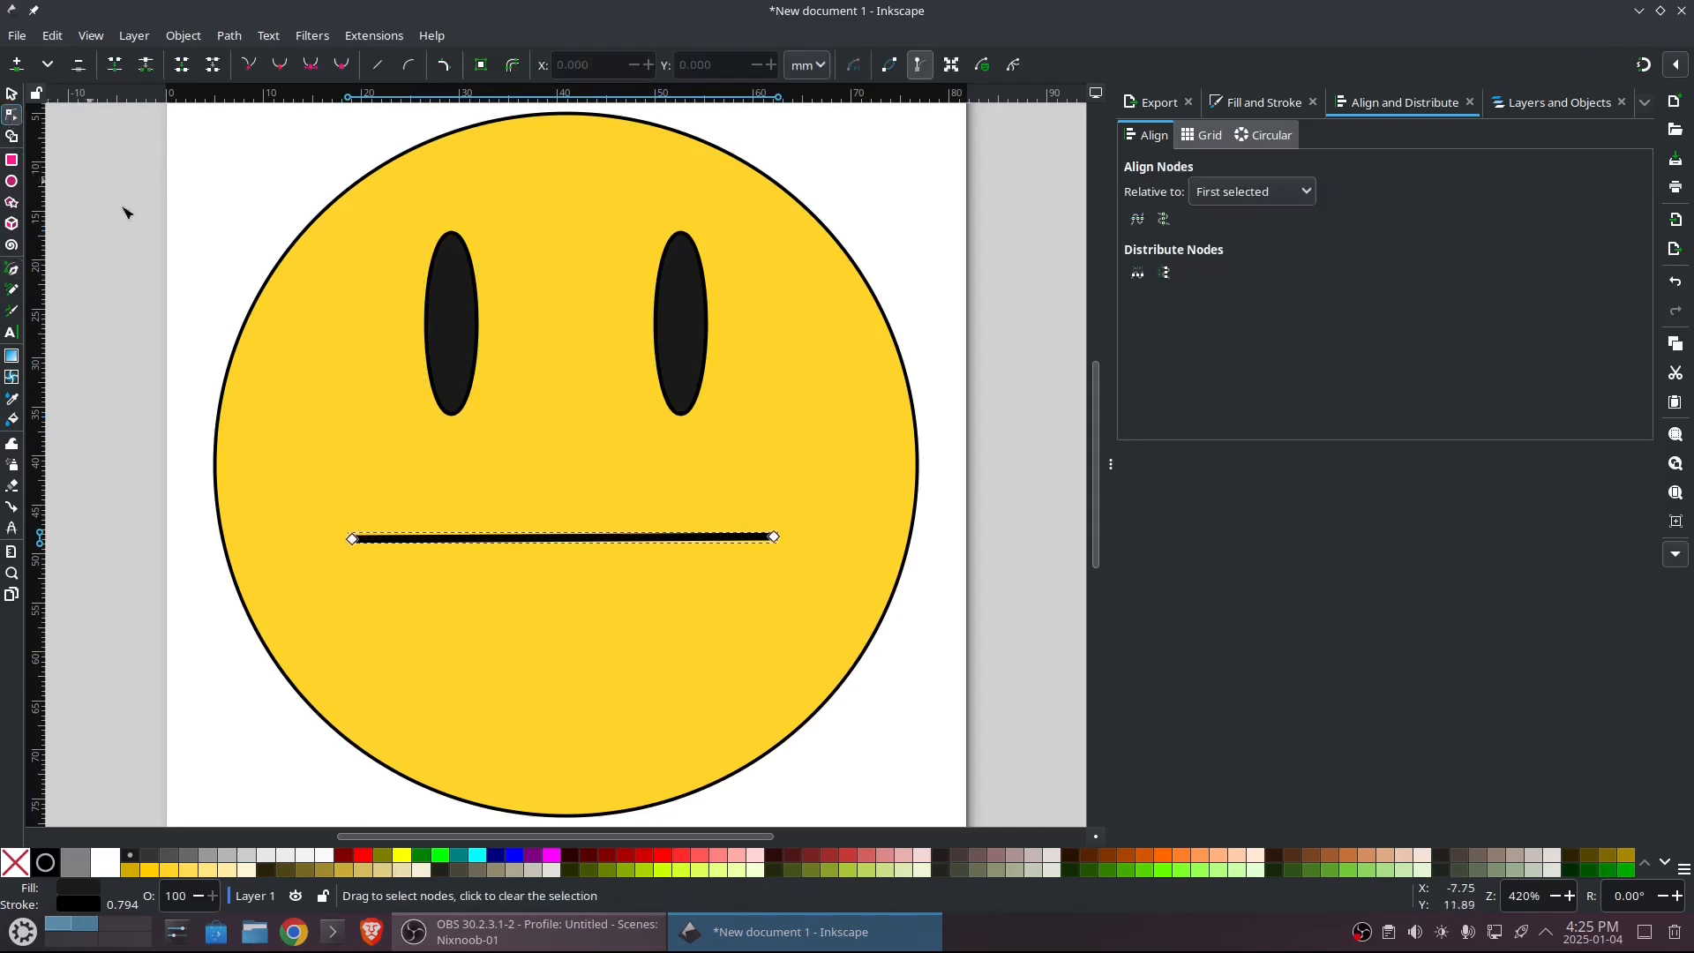
{"action": "left_click_drag", "start_coordinate": [562, 540], "coordinate": [568, 688]}
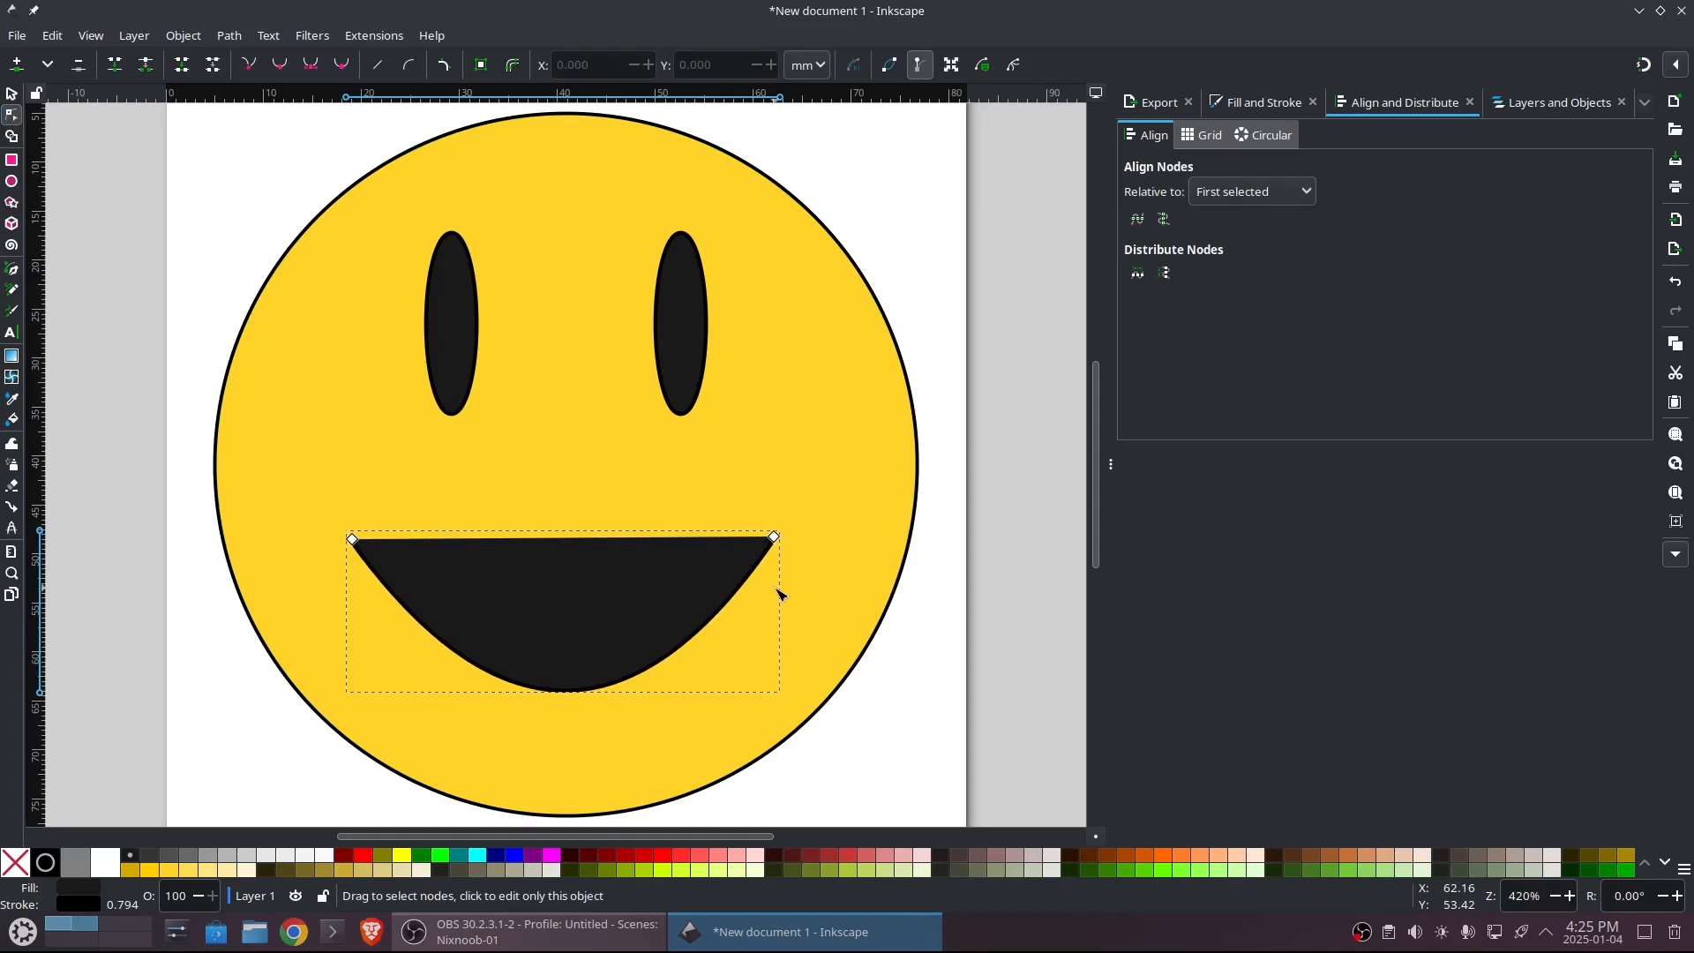
{"action": "left_click", "coordinate": [774, 538]}
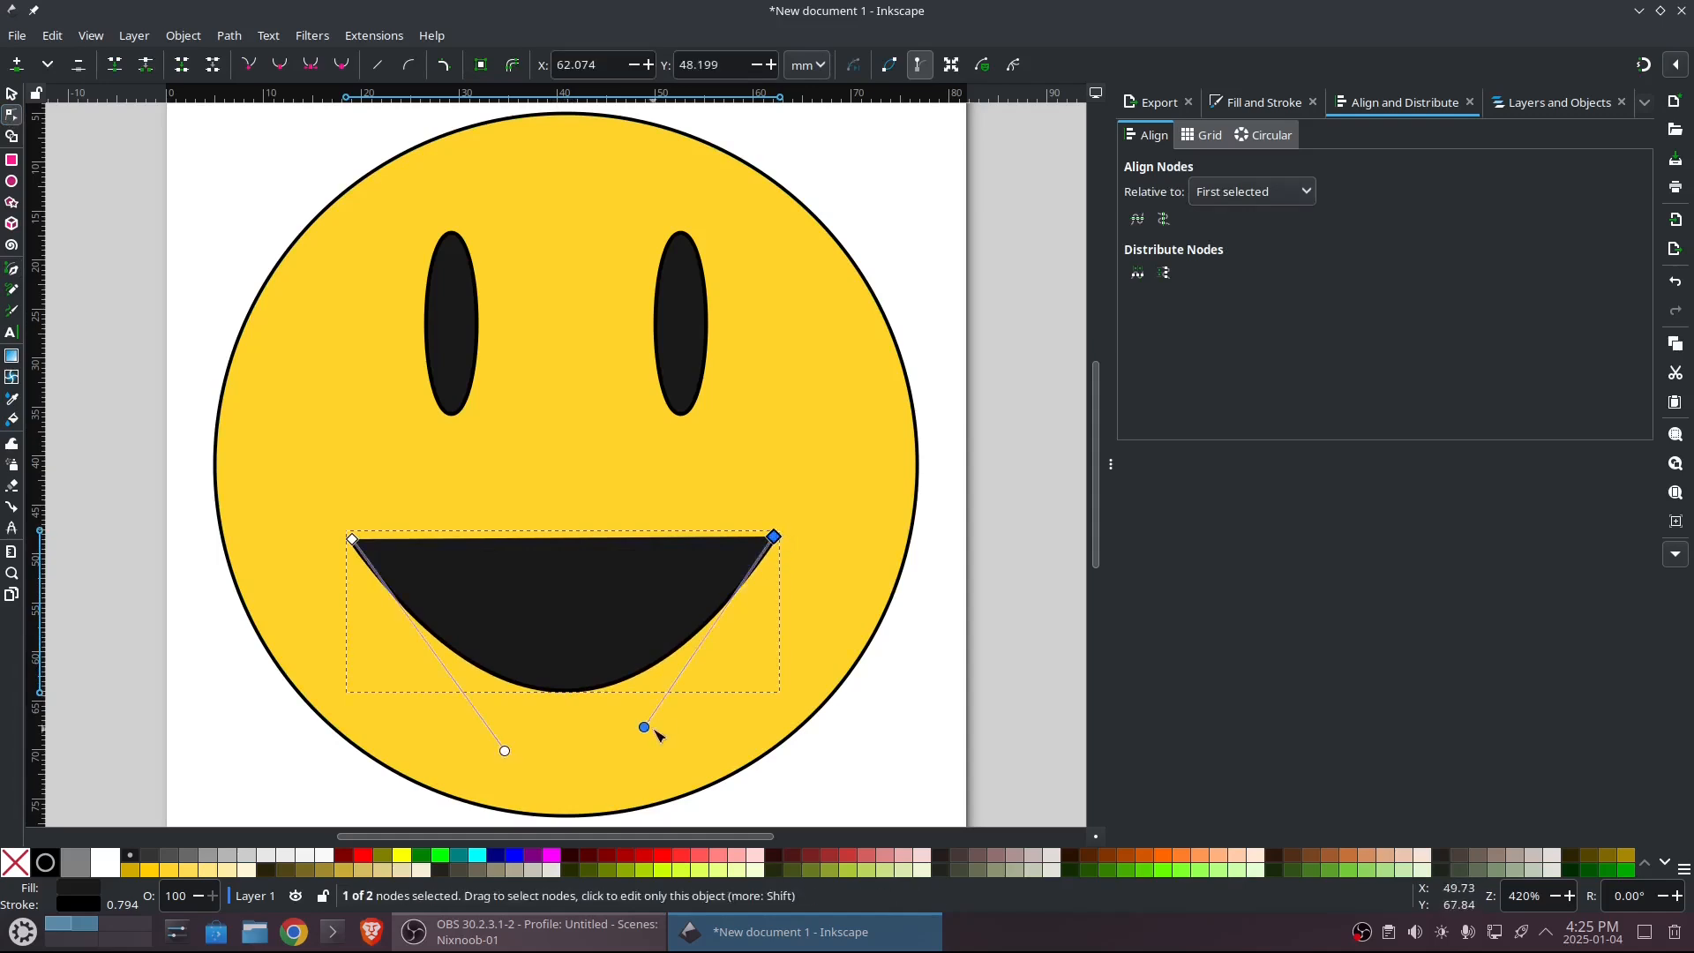
{"action": "left_click_drag", "start_coordinate": [643, 728], "coordinate": [683, 738]}
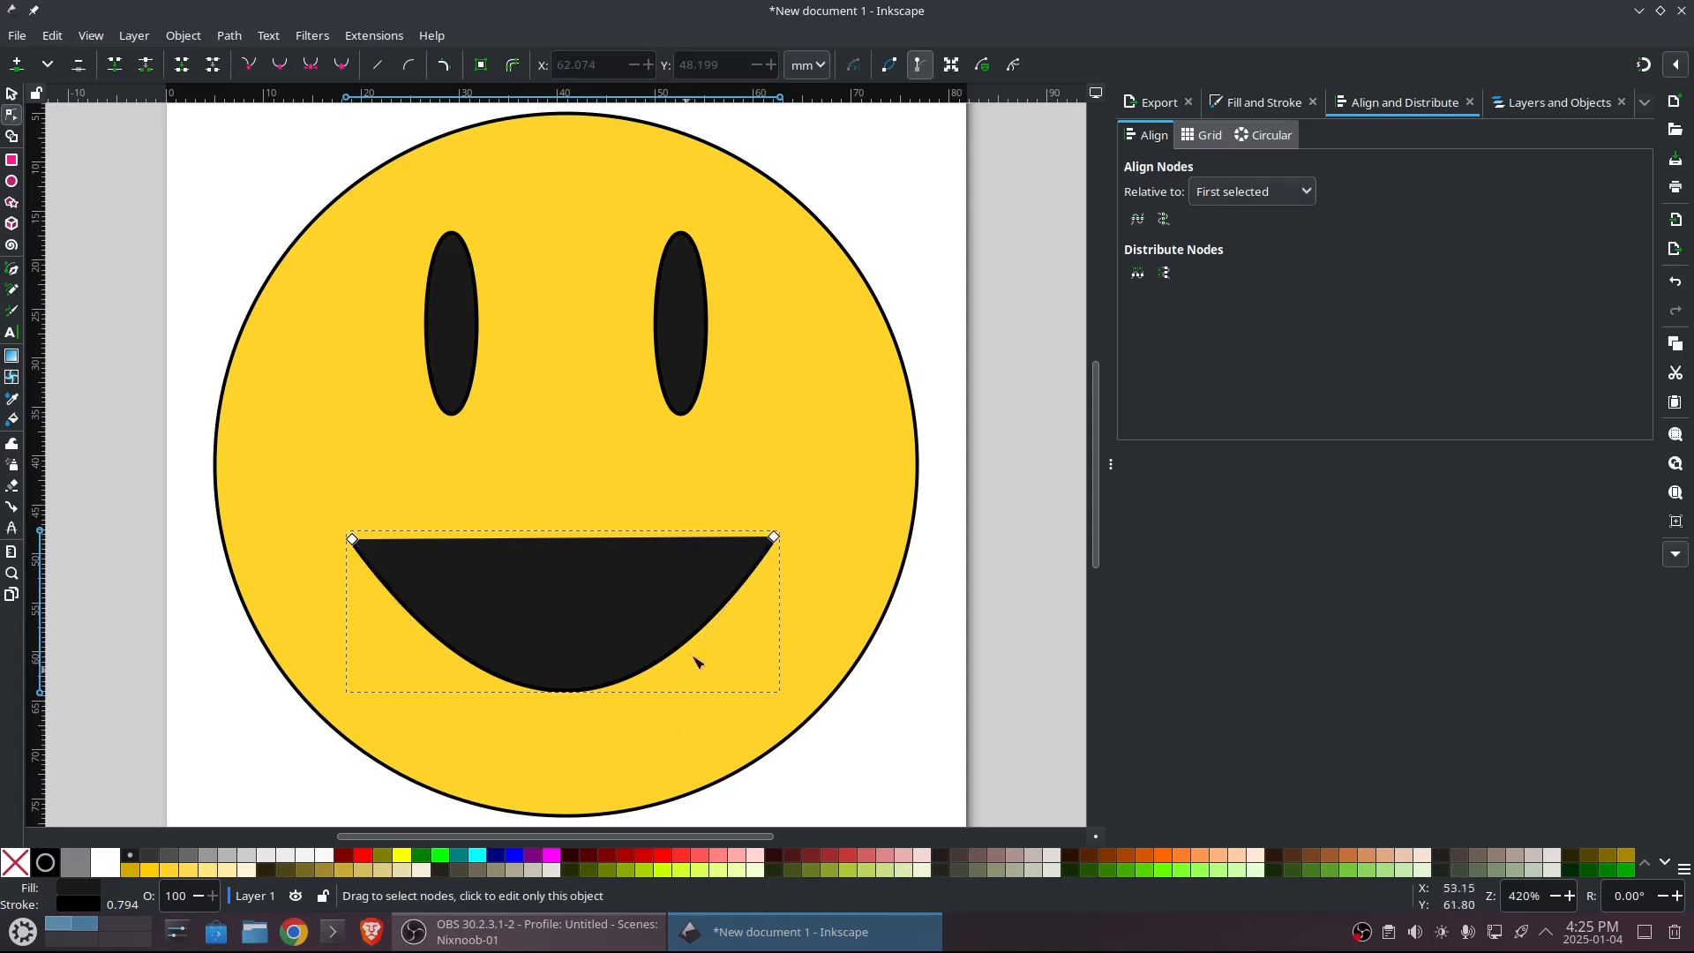
{"action": "left_click", "coordinate": [774, 538]}
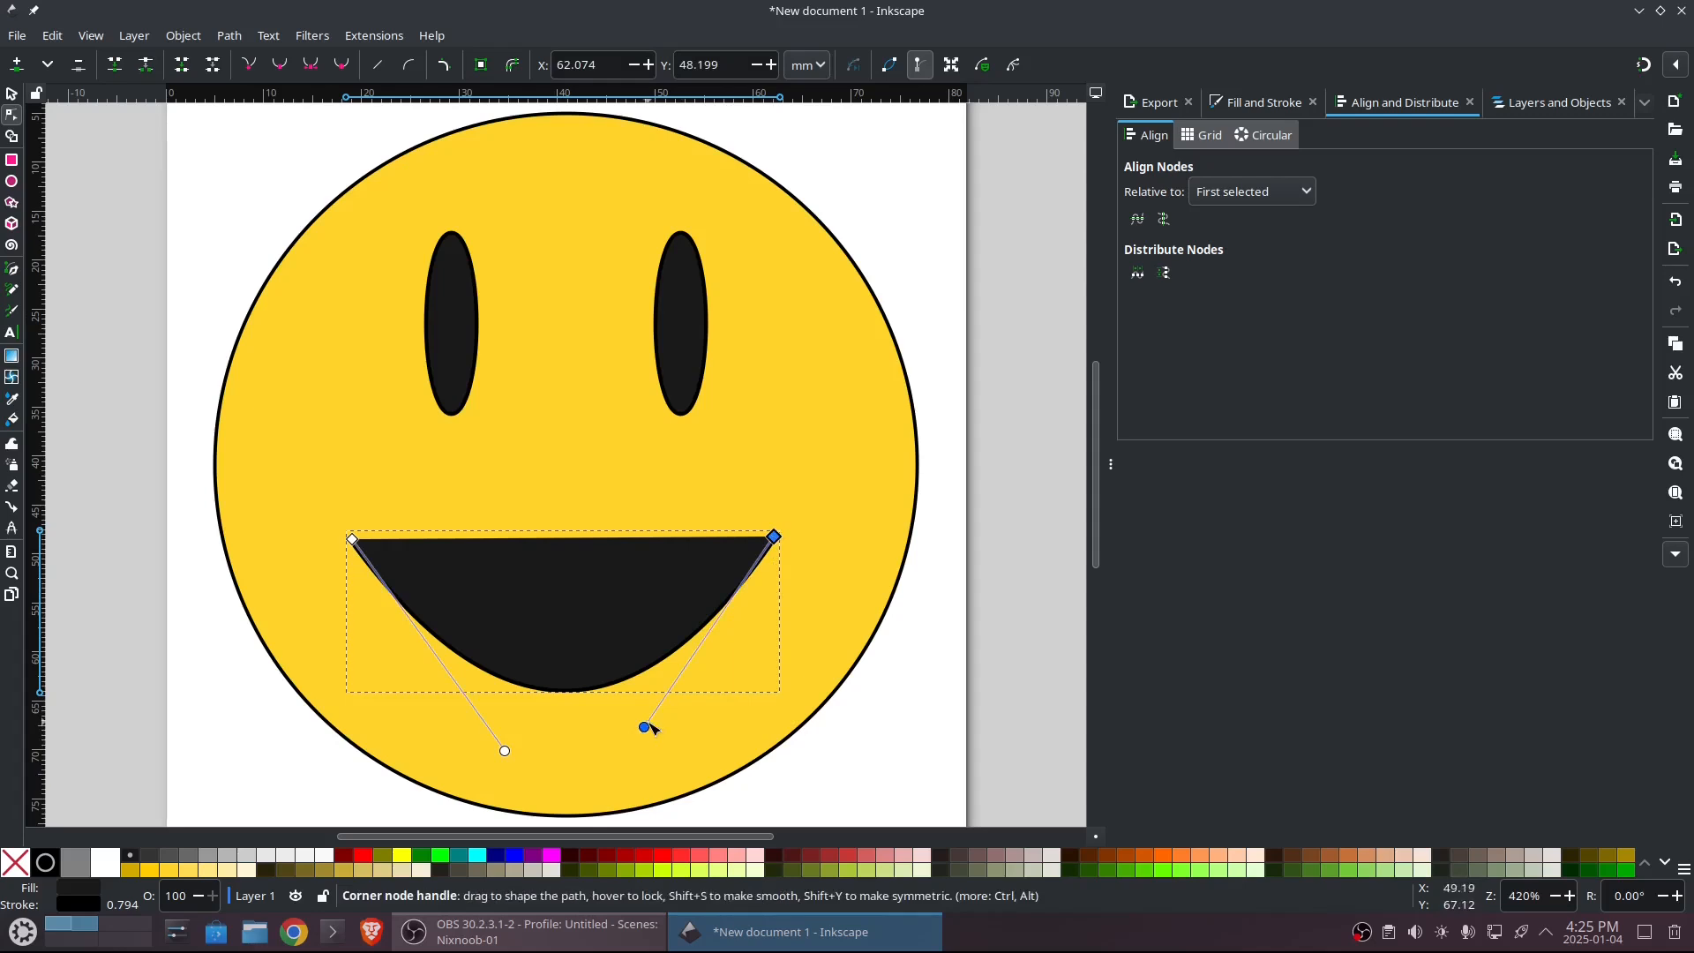
{"action": "left_click_drag", "start_coordinate": [650, 729], "coordinate": [711, 760]}
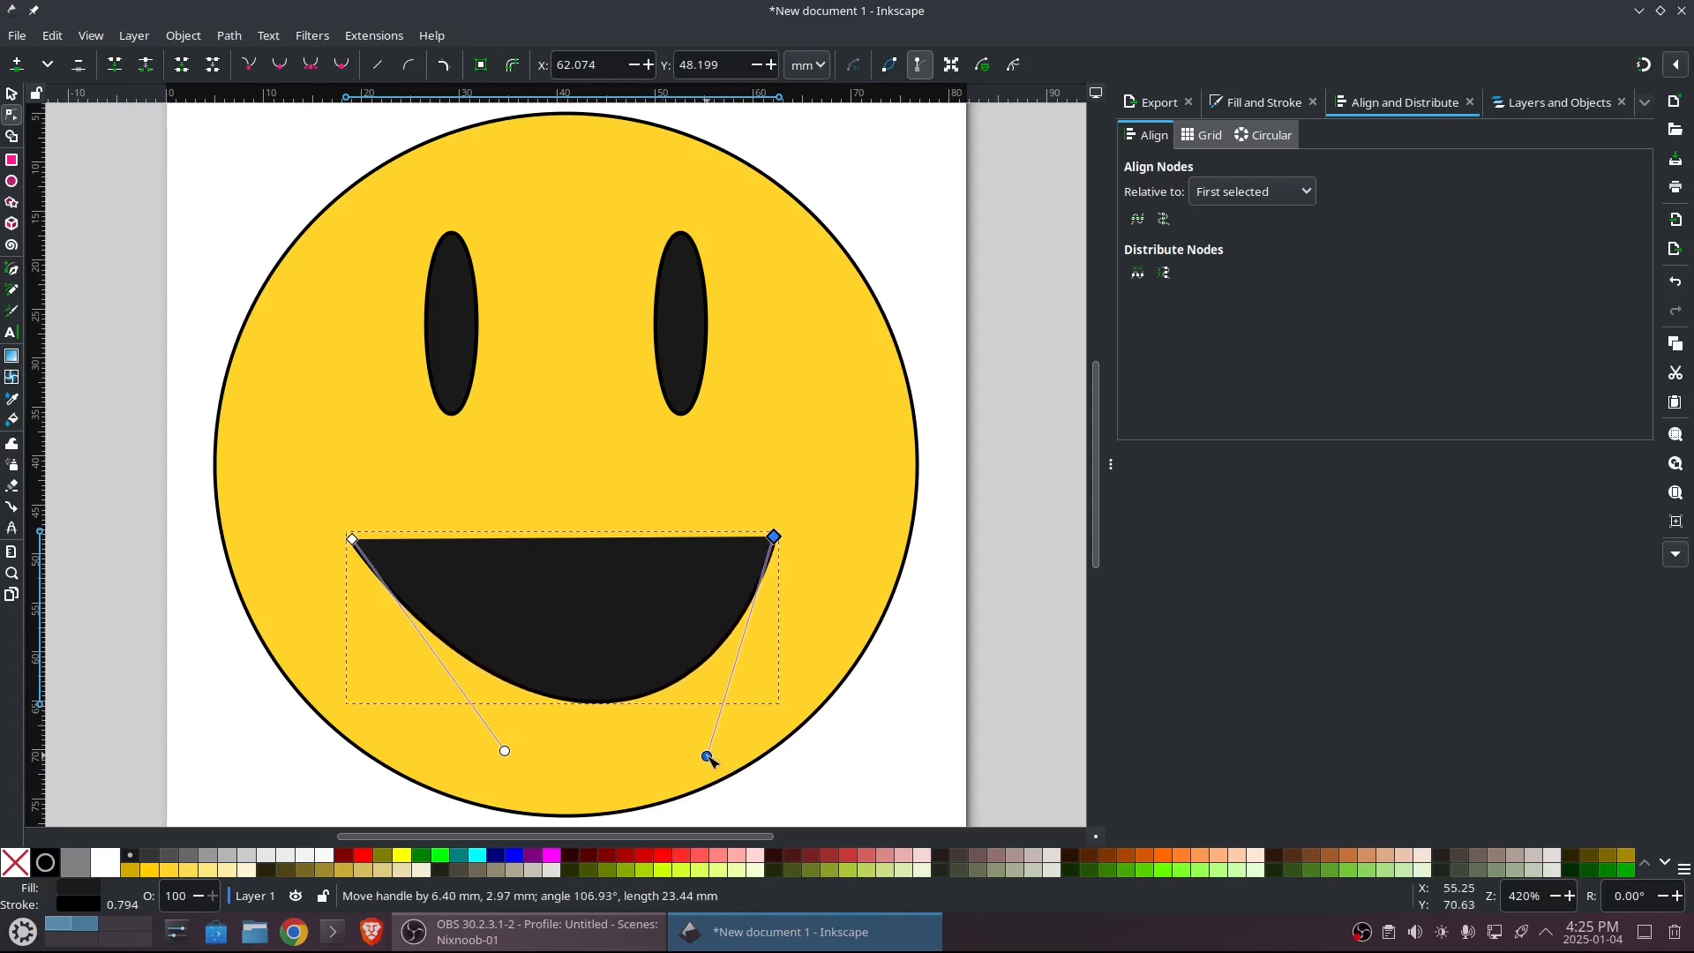
{"action": "left_click_drag", "start_coordinate": [506, 751], "coordinate": [421, 760]}
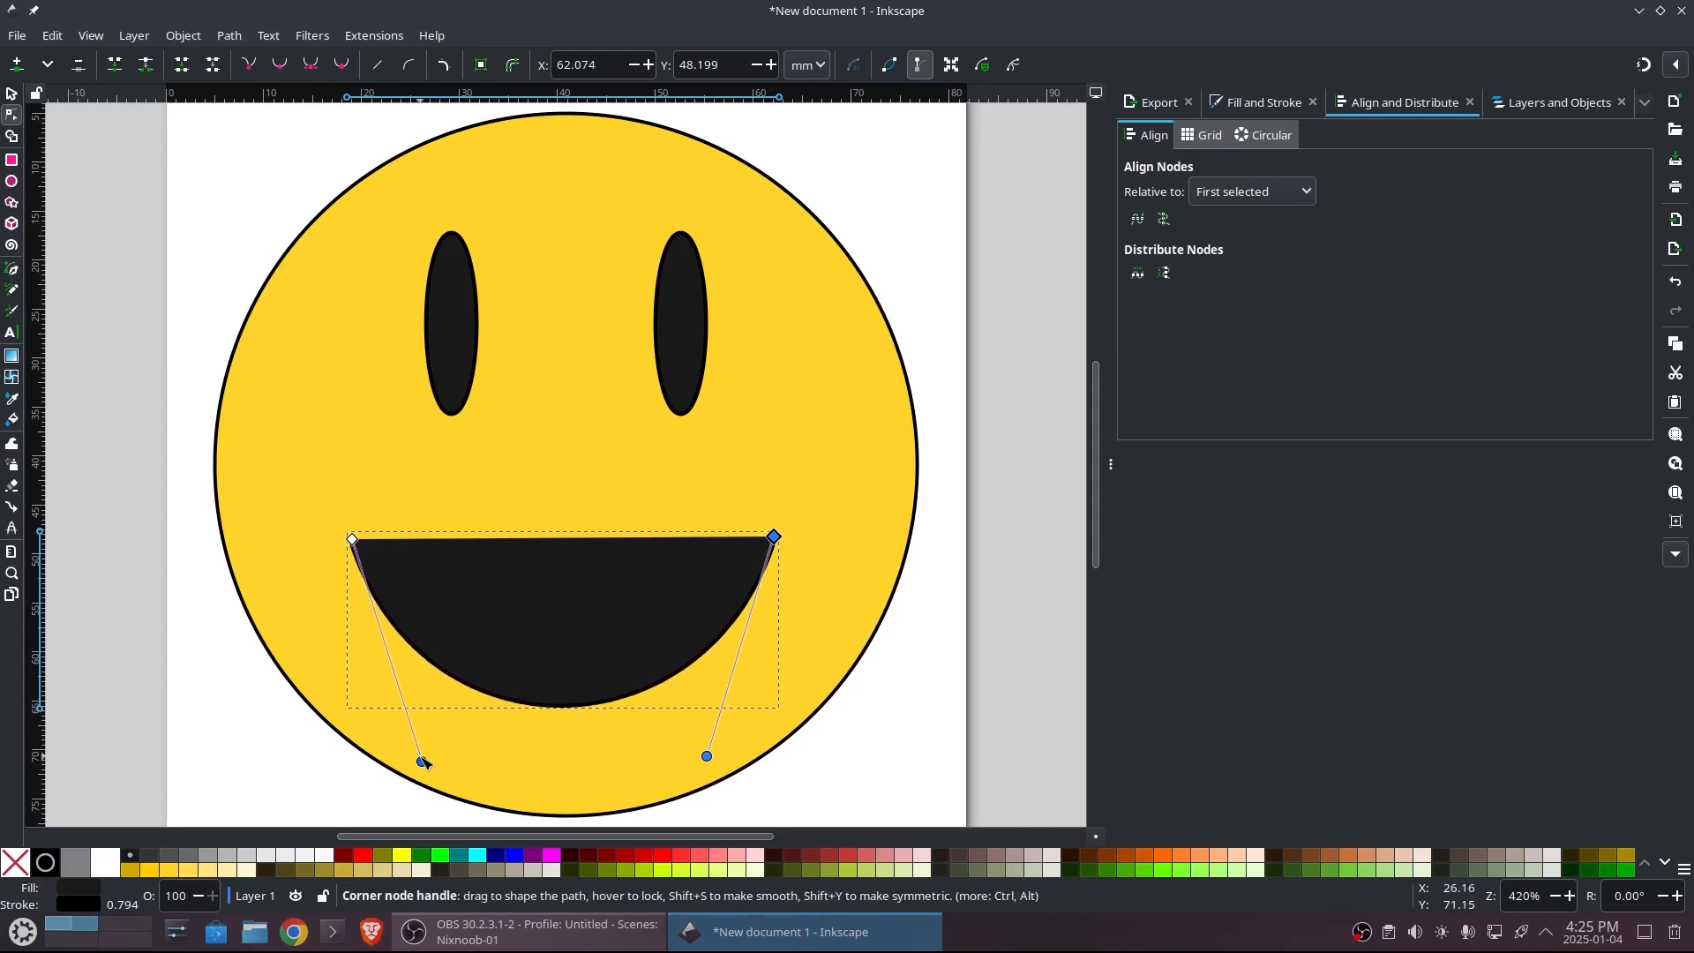
- Remove the mouth path's fill, leaving only its black stroke, and centre it horizontally on the page
{"action": "left_click", "coordinate": [11, 93]}
{"action": "left_click", "coordinate": [710, 590]}
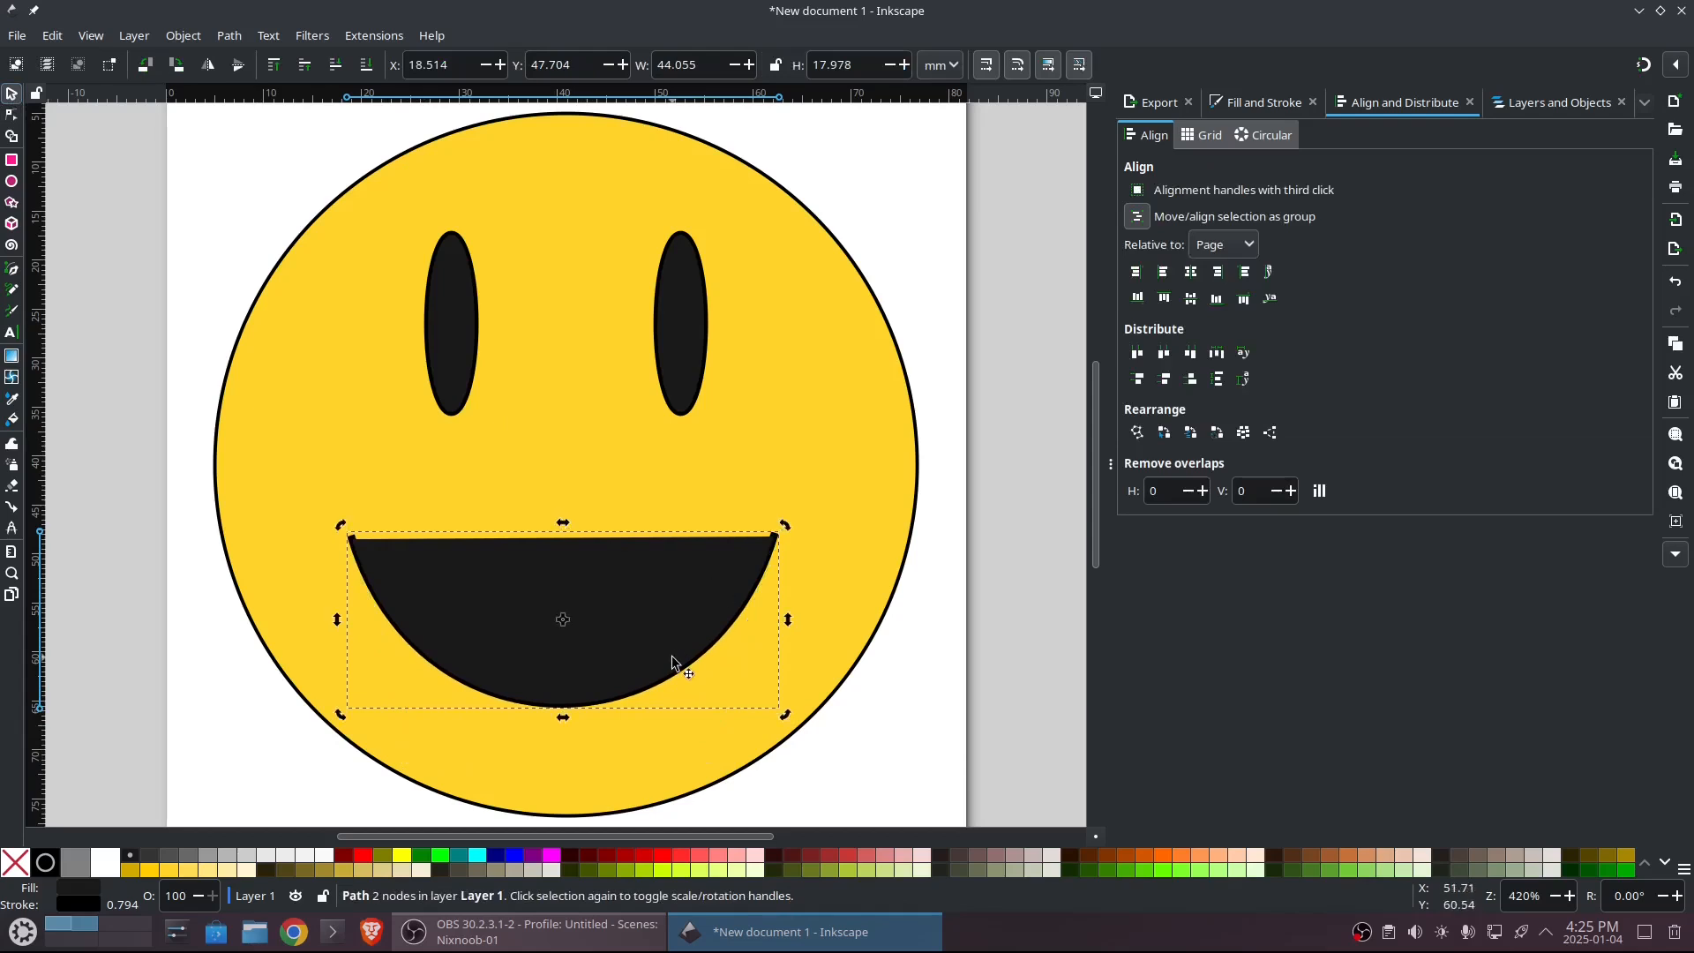
{"action": "left_click", "coordinate": [1254, 103]}
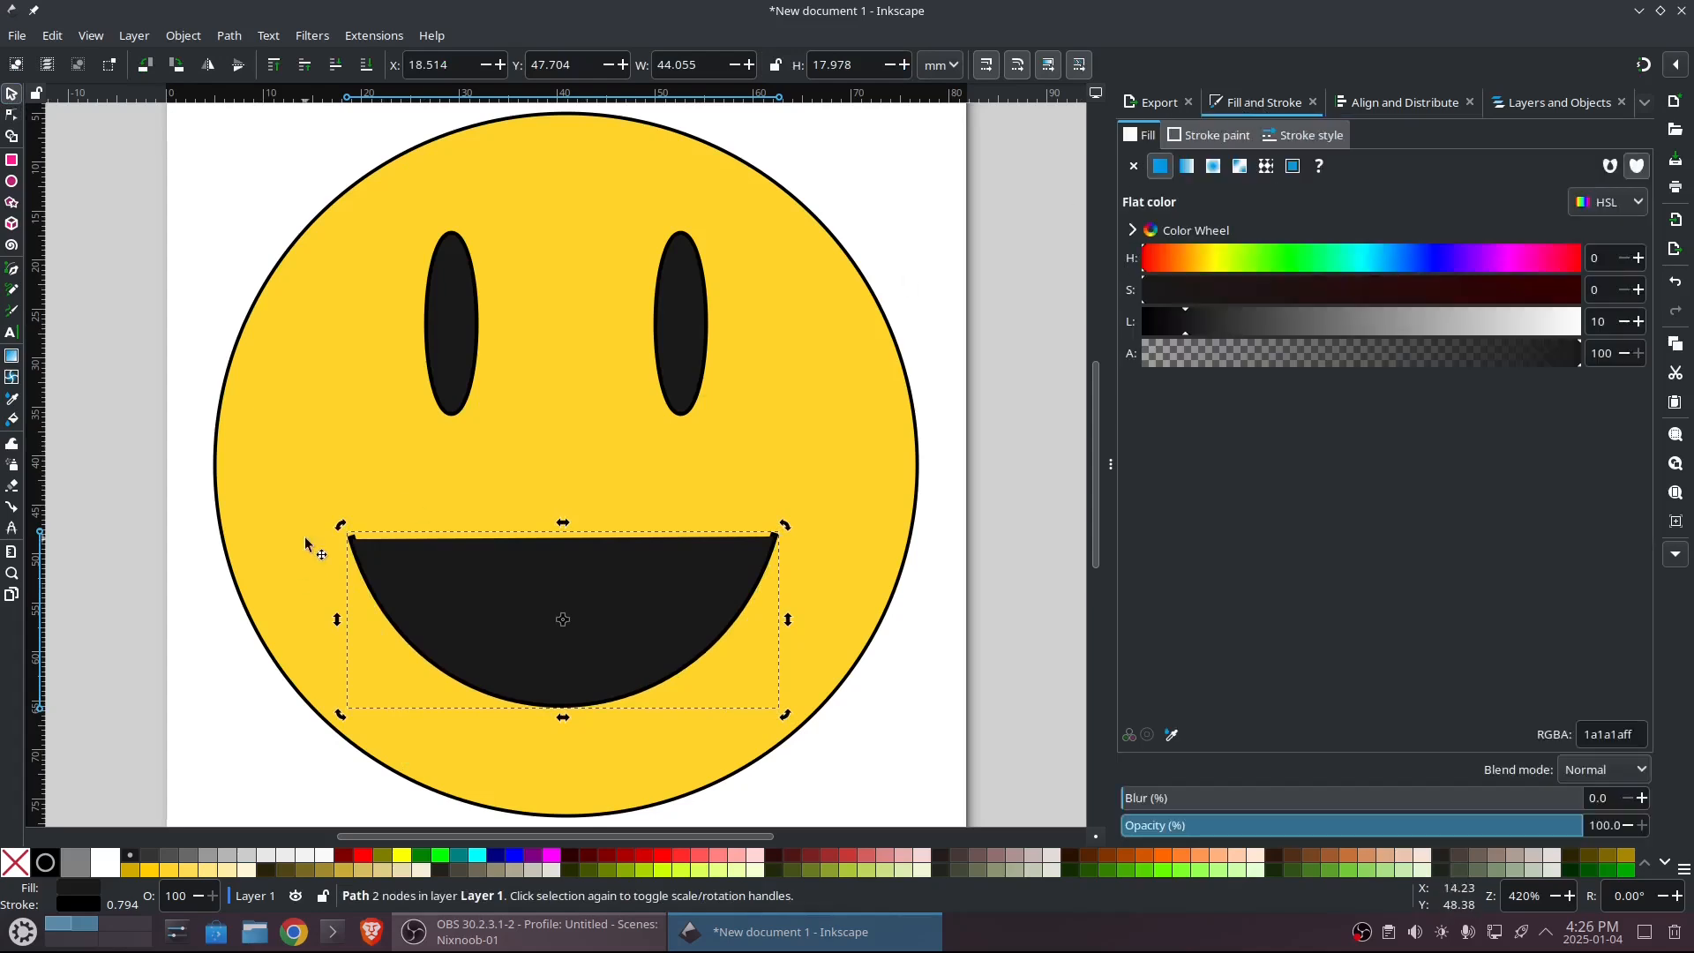
{"action": "right_click", "coordinate": [78, 908]}
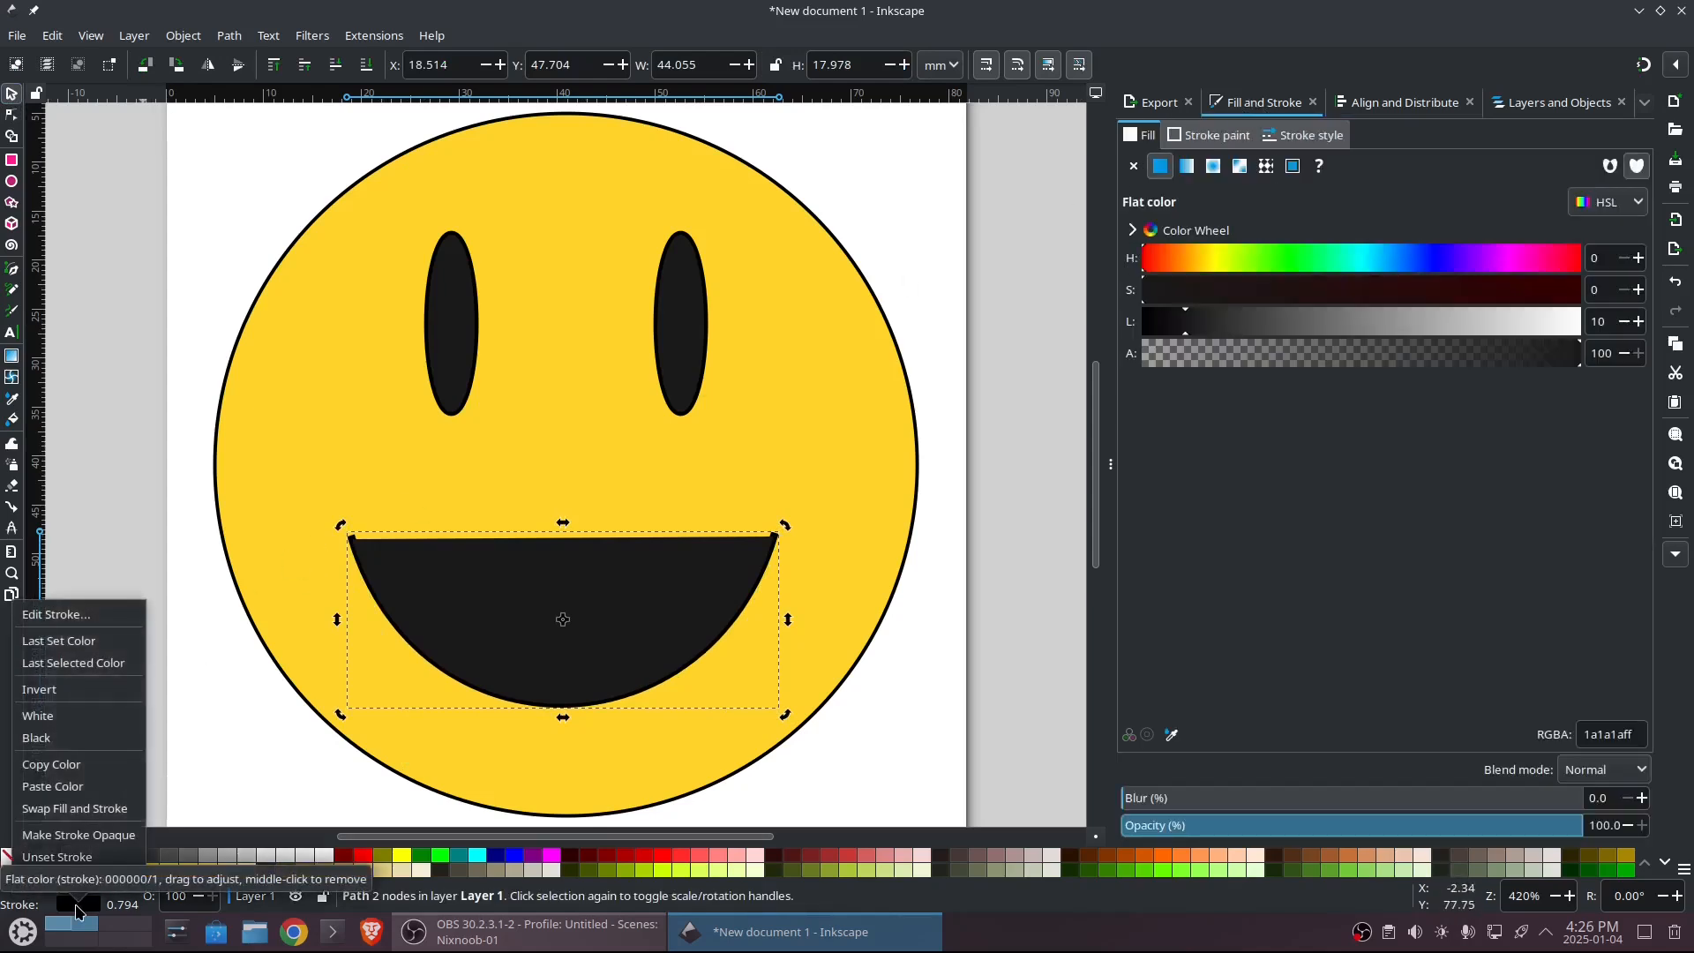
{"action": "key", "text": "Escape"}
{"action": "right_click", "coordinate": [77, 896]}
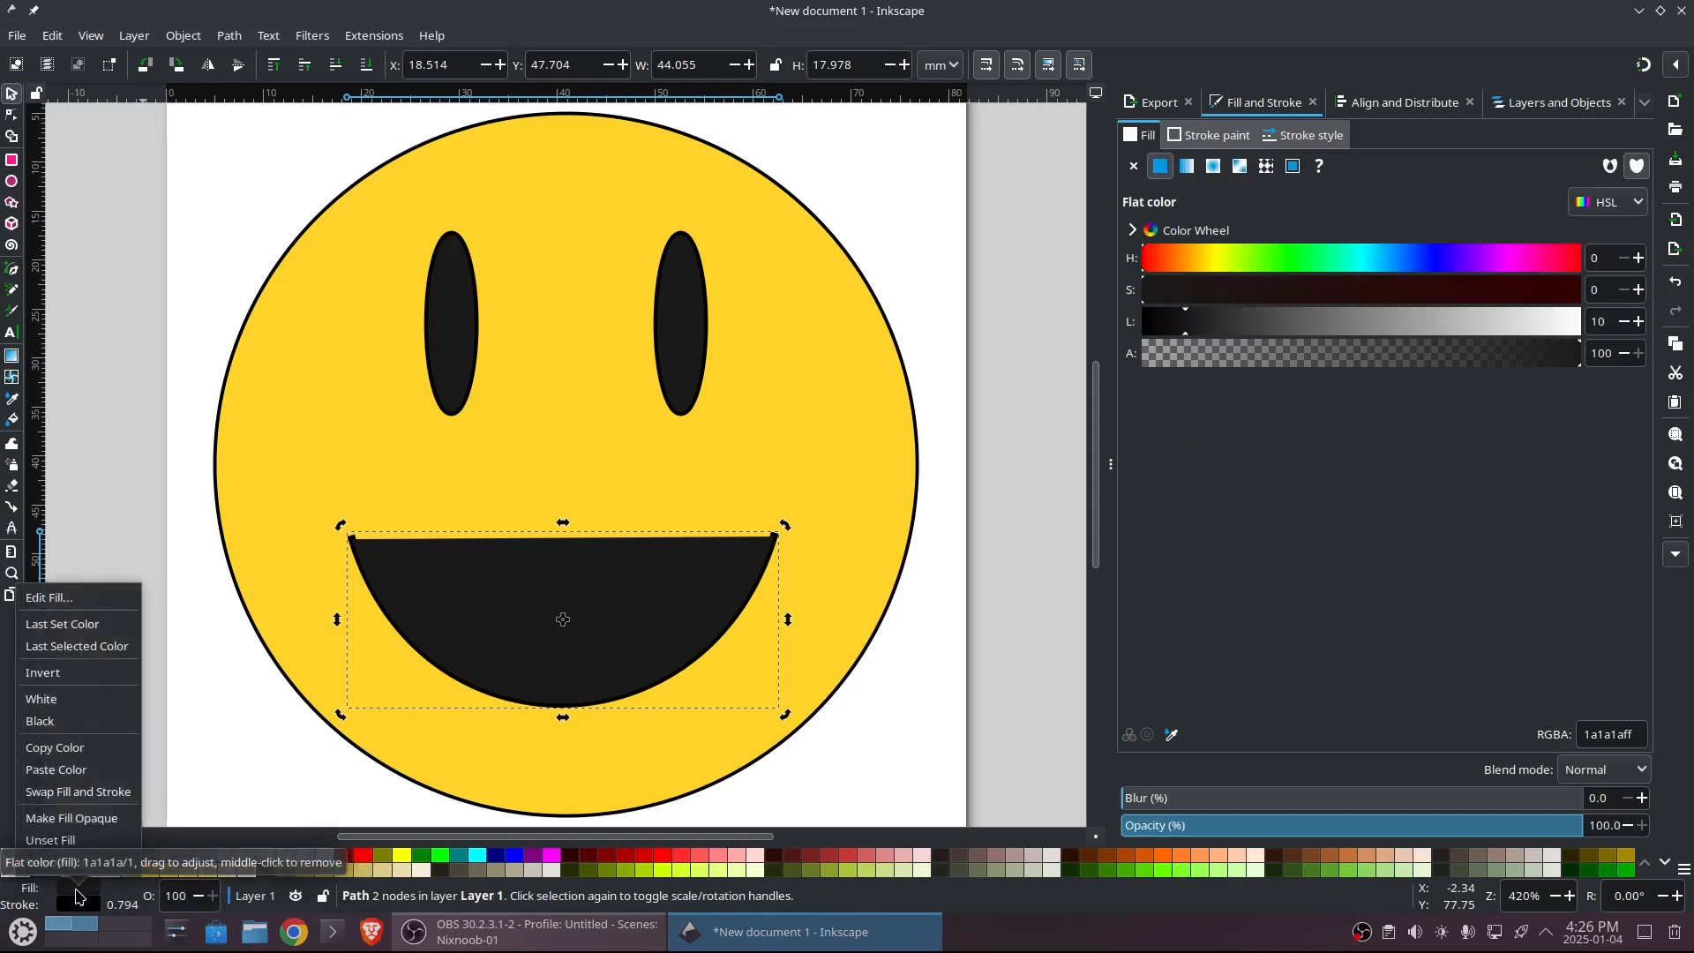
{"action": "left_click", "coordinate": [48, 860]}
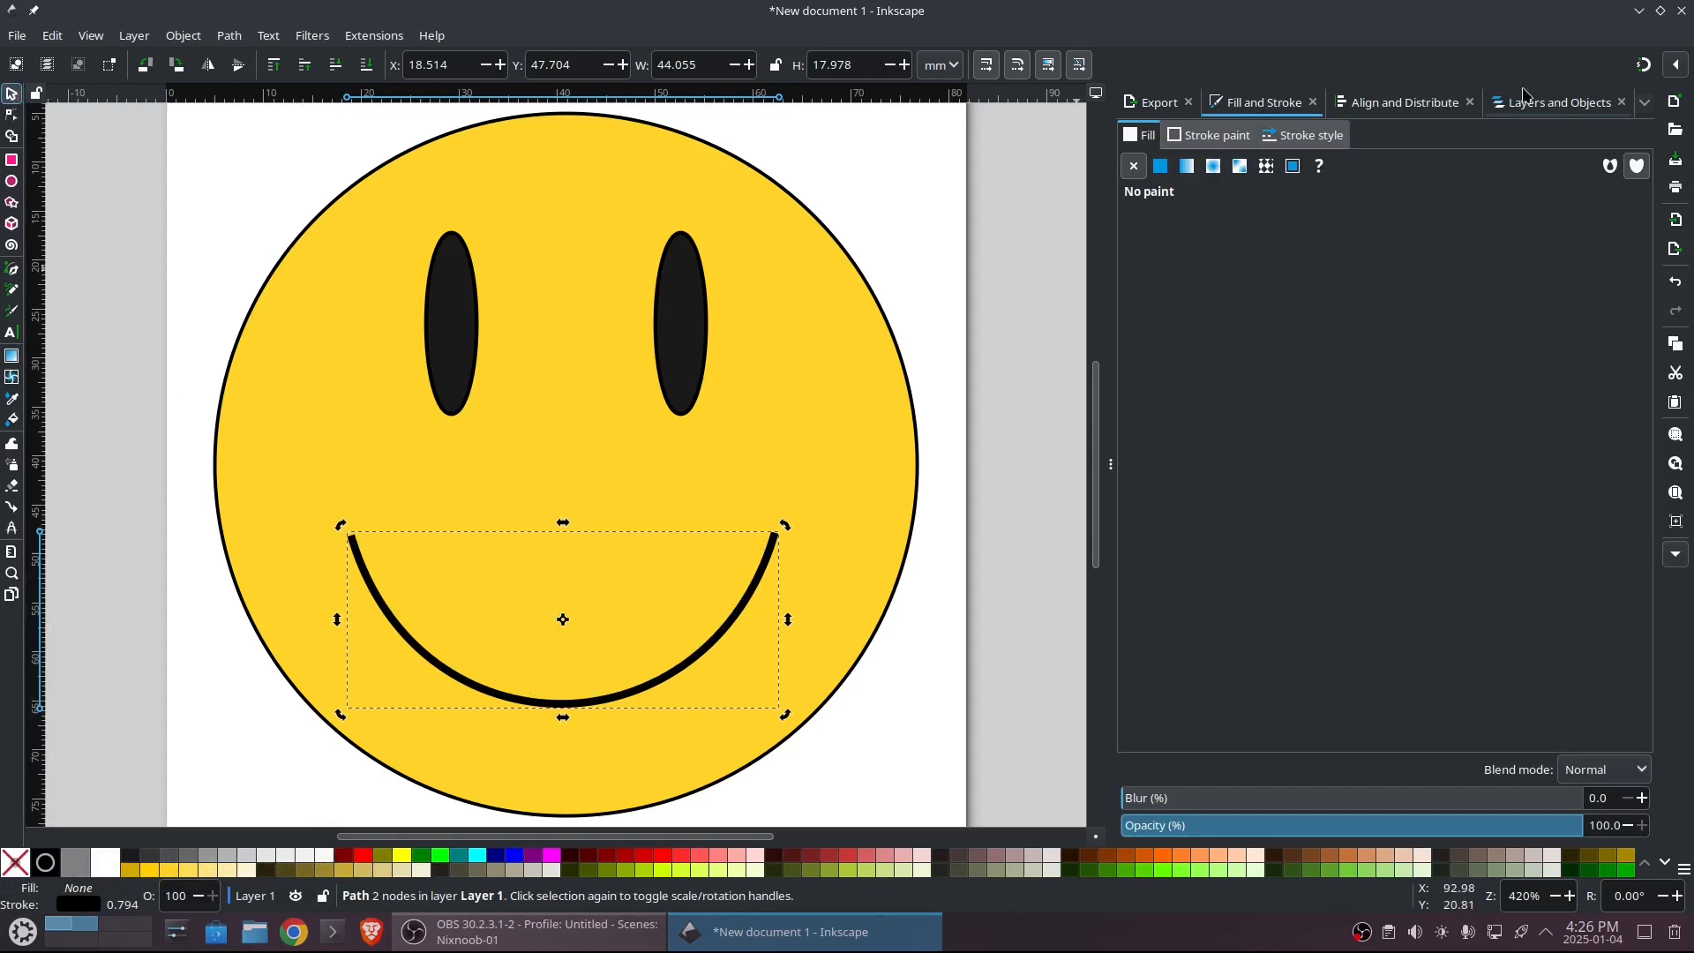
{"action": "left_click", "coordinate": [1403, 102]}
{"action": "left_click", "coordinate": [1191, 273]}
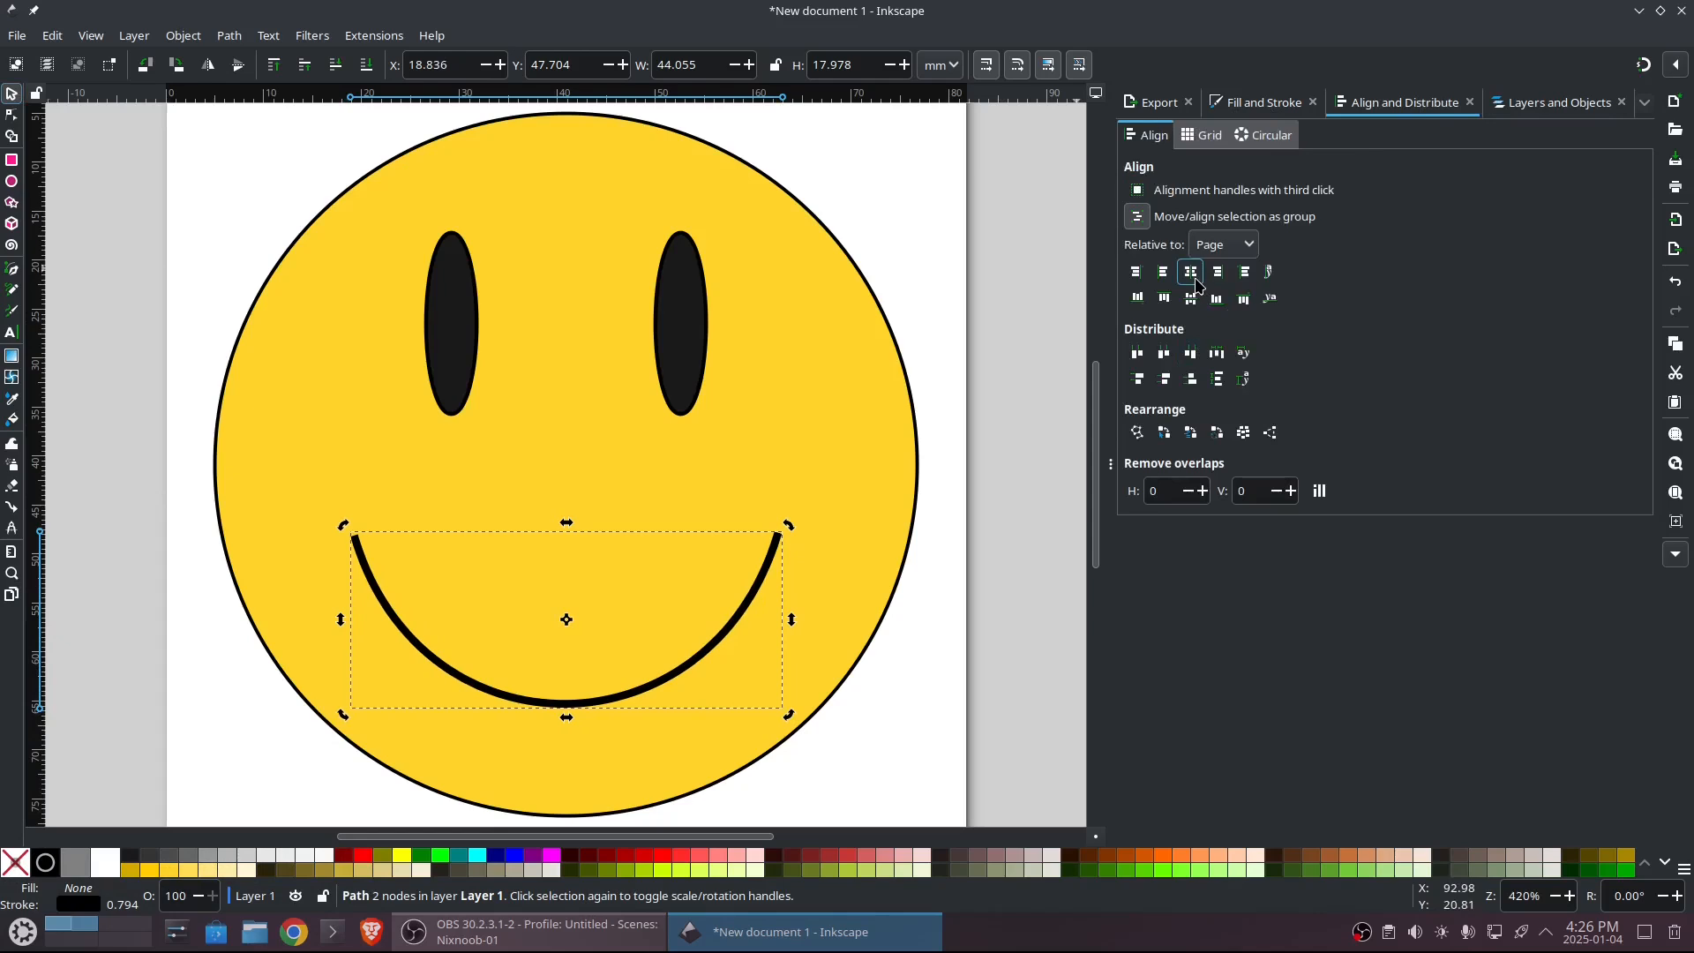
- Save the finished drawing as smiley.svg in the 29-Inkscape-Basics folder and close the program
{"action": "left_click", "coordinate": [233, 202]}
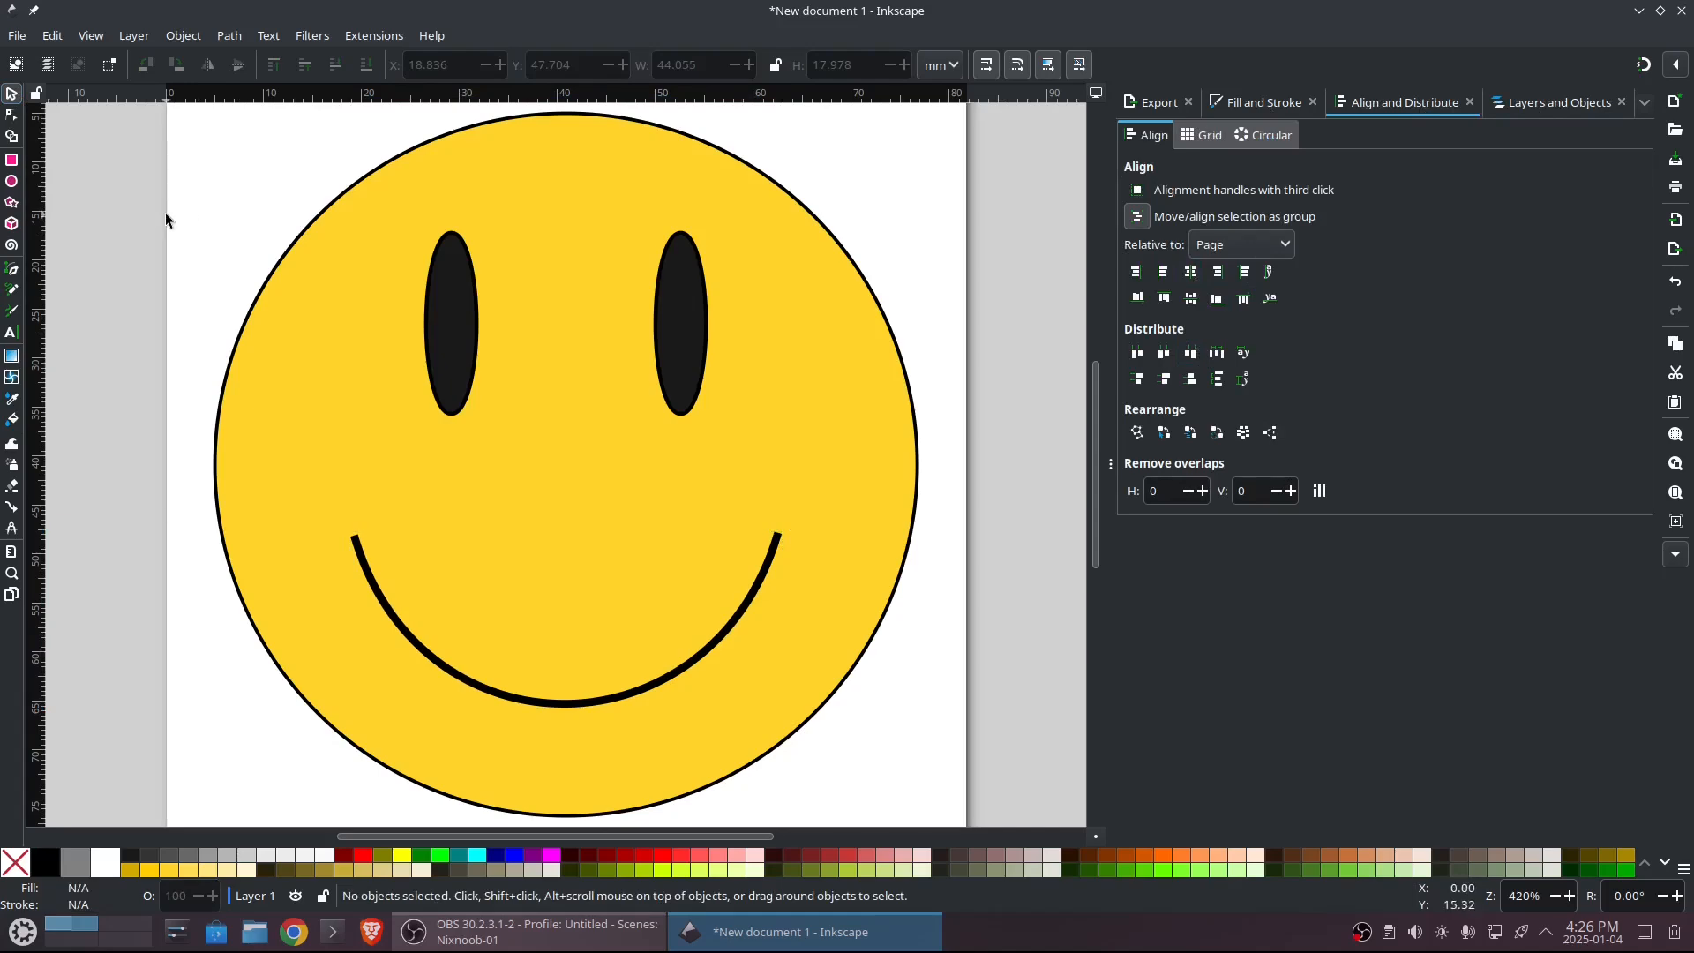
{"action": "left_click", "coordinate": [16, 35]}
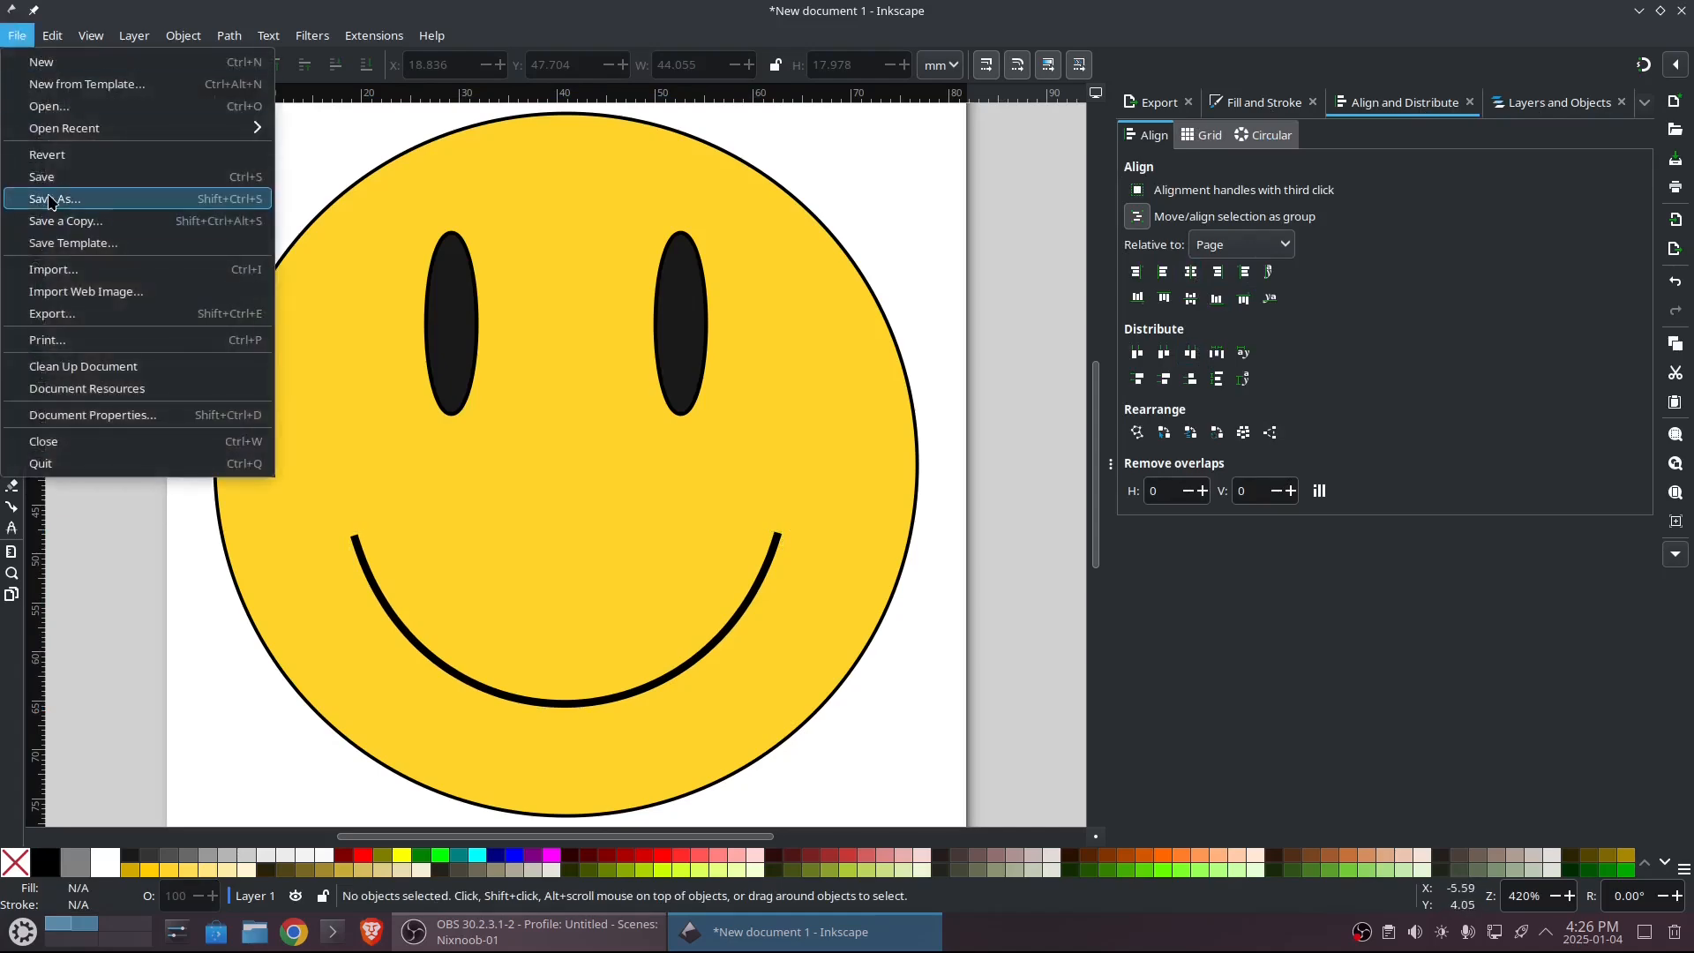
{"action": "left_click", "coordinate": [50, 200]}
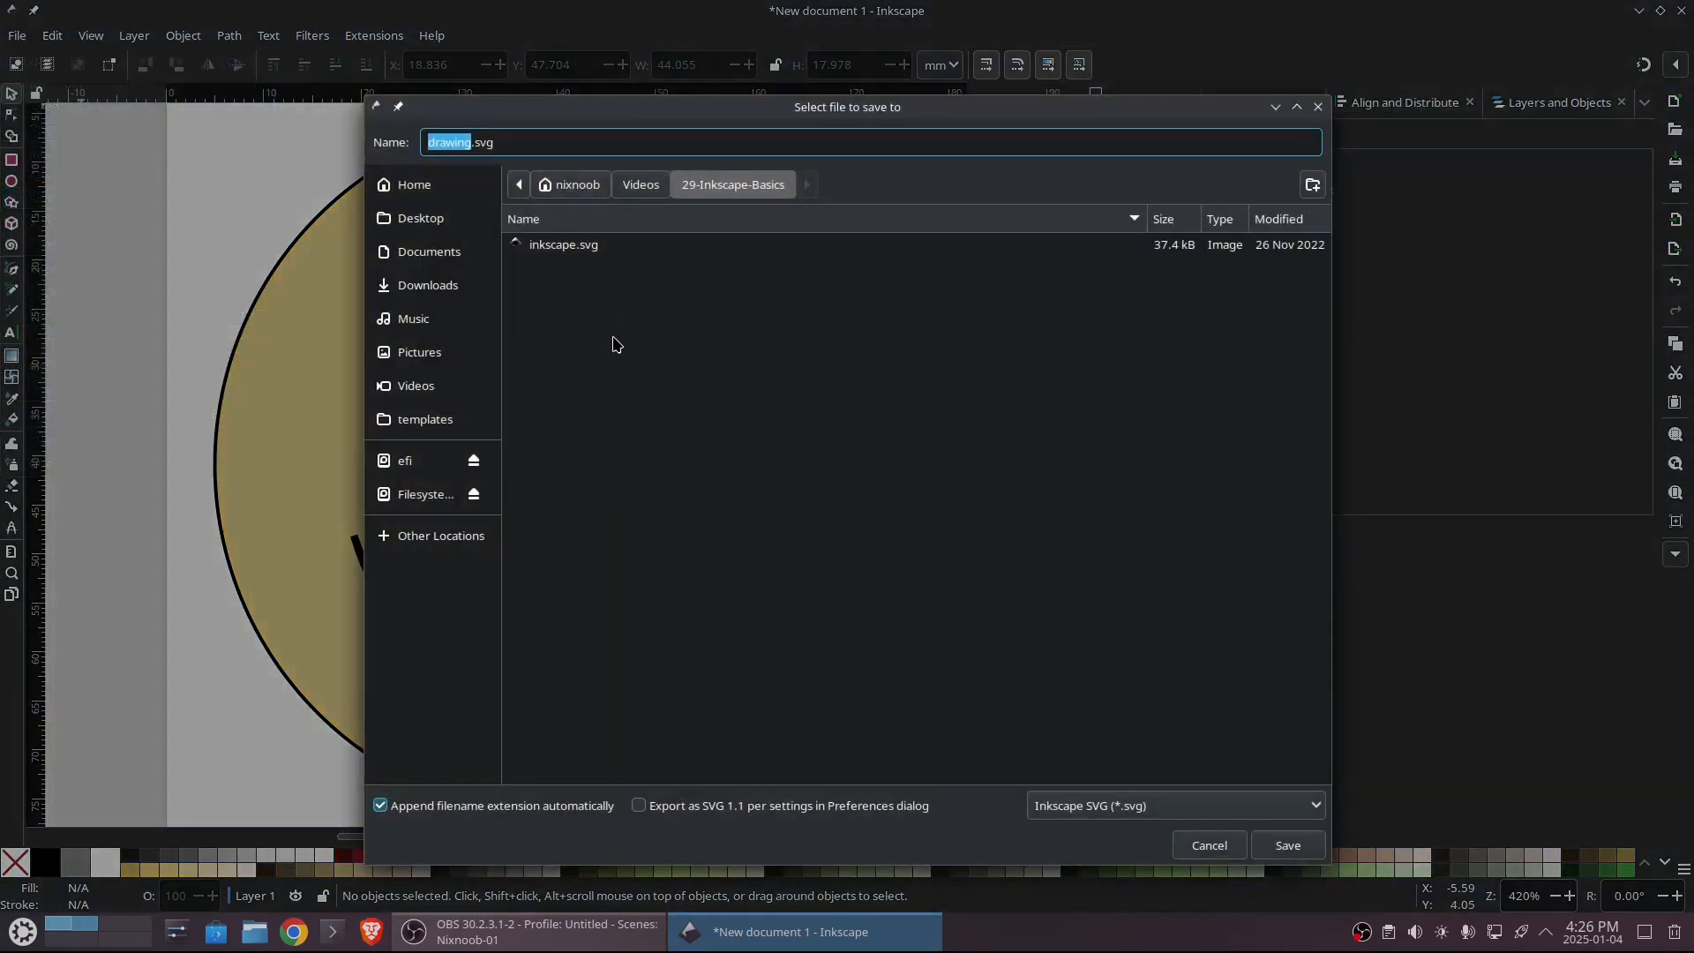
{"action": "type", "text": "smiley"}
{"action": "left_click", "coordinate": [1288, 844]}
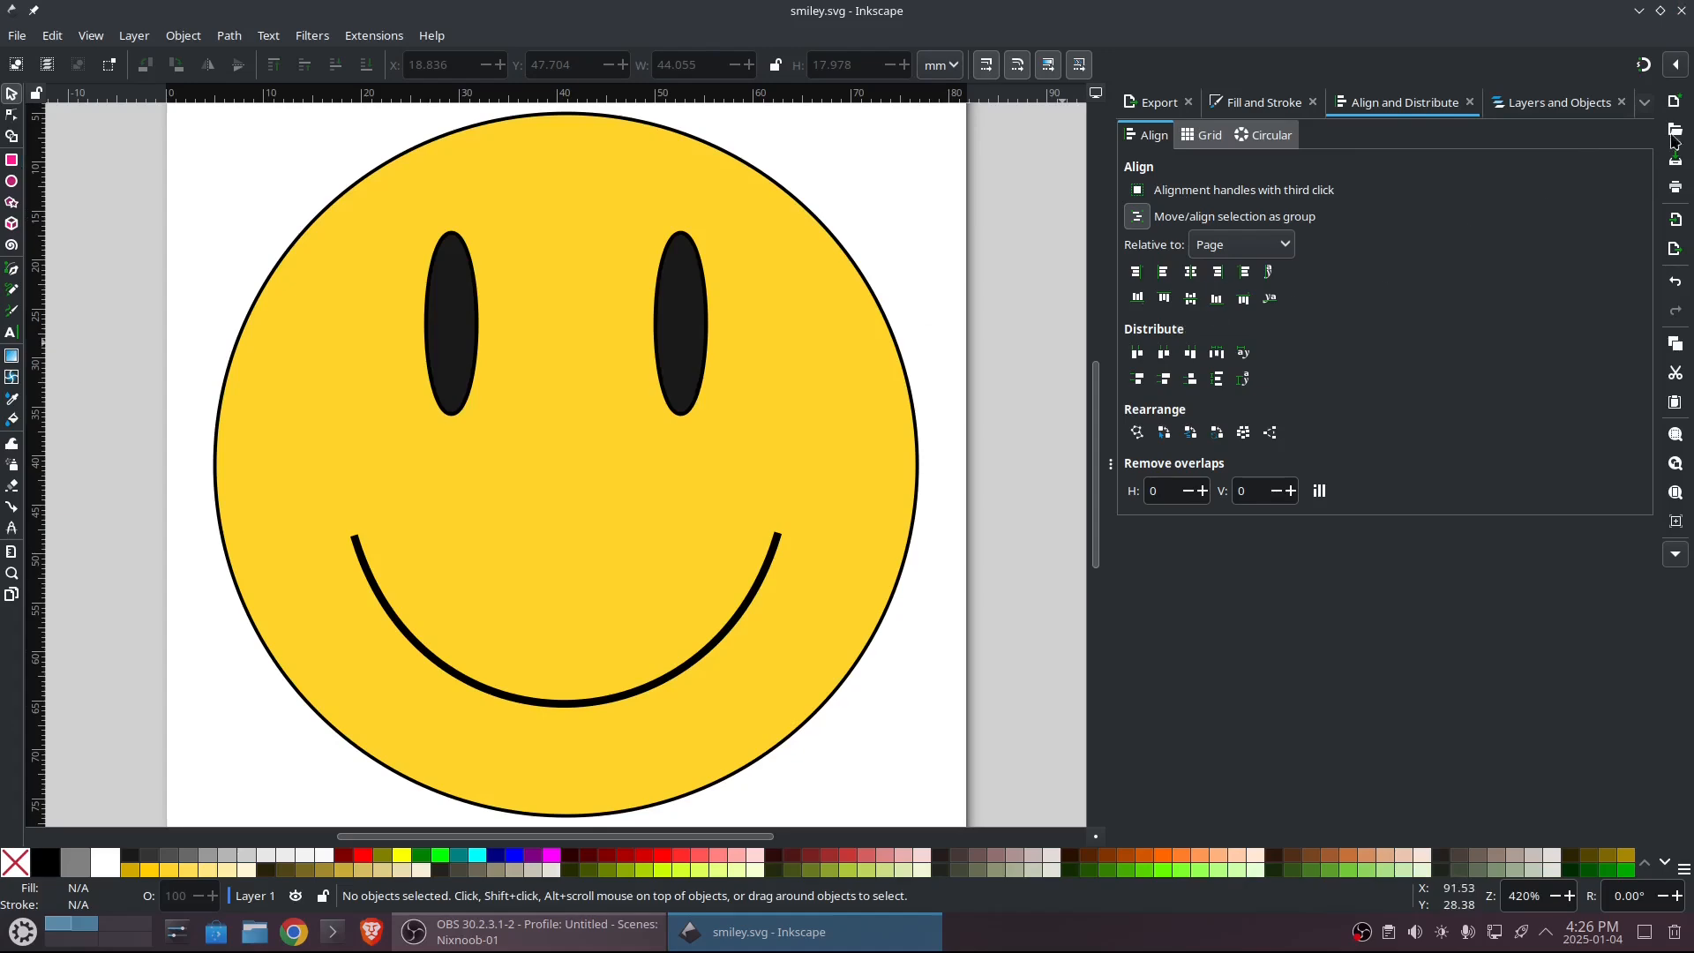
{"action": "left_click", "coordinate": [1679, 10]}
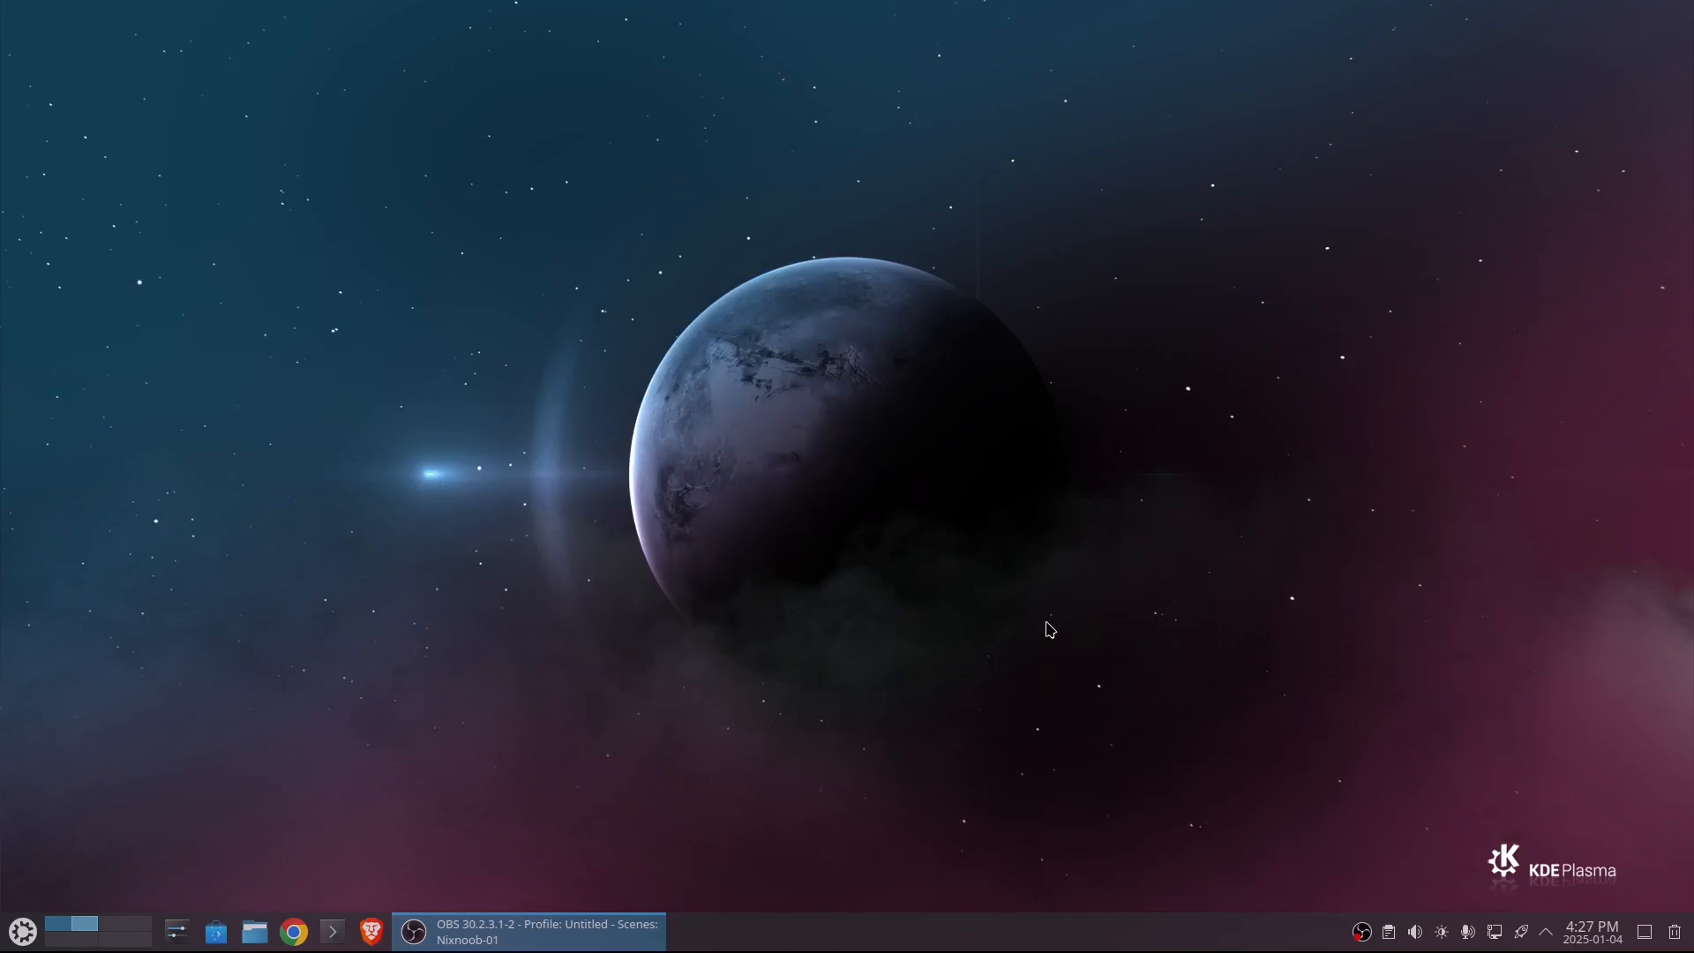
- In Dolphin, move smiley.svg from the Videos/29-Inkscape-Basics folder to the desktop
{"action": "left_click", "coordinate": [253, 941]}
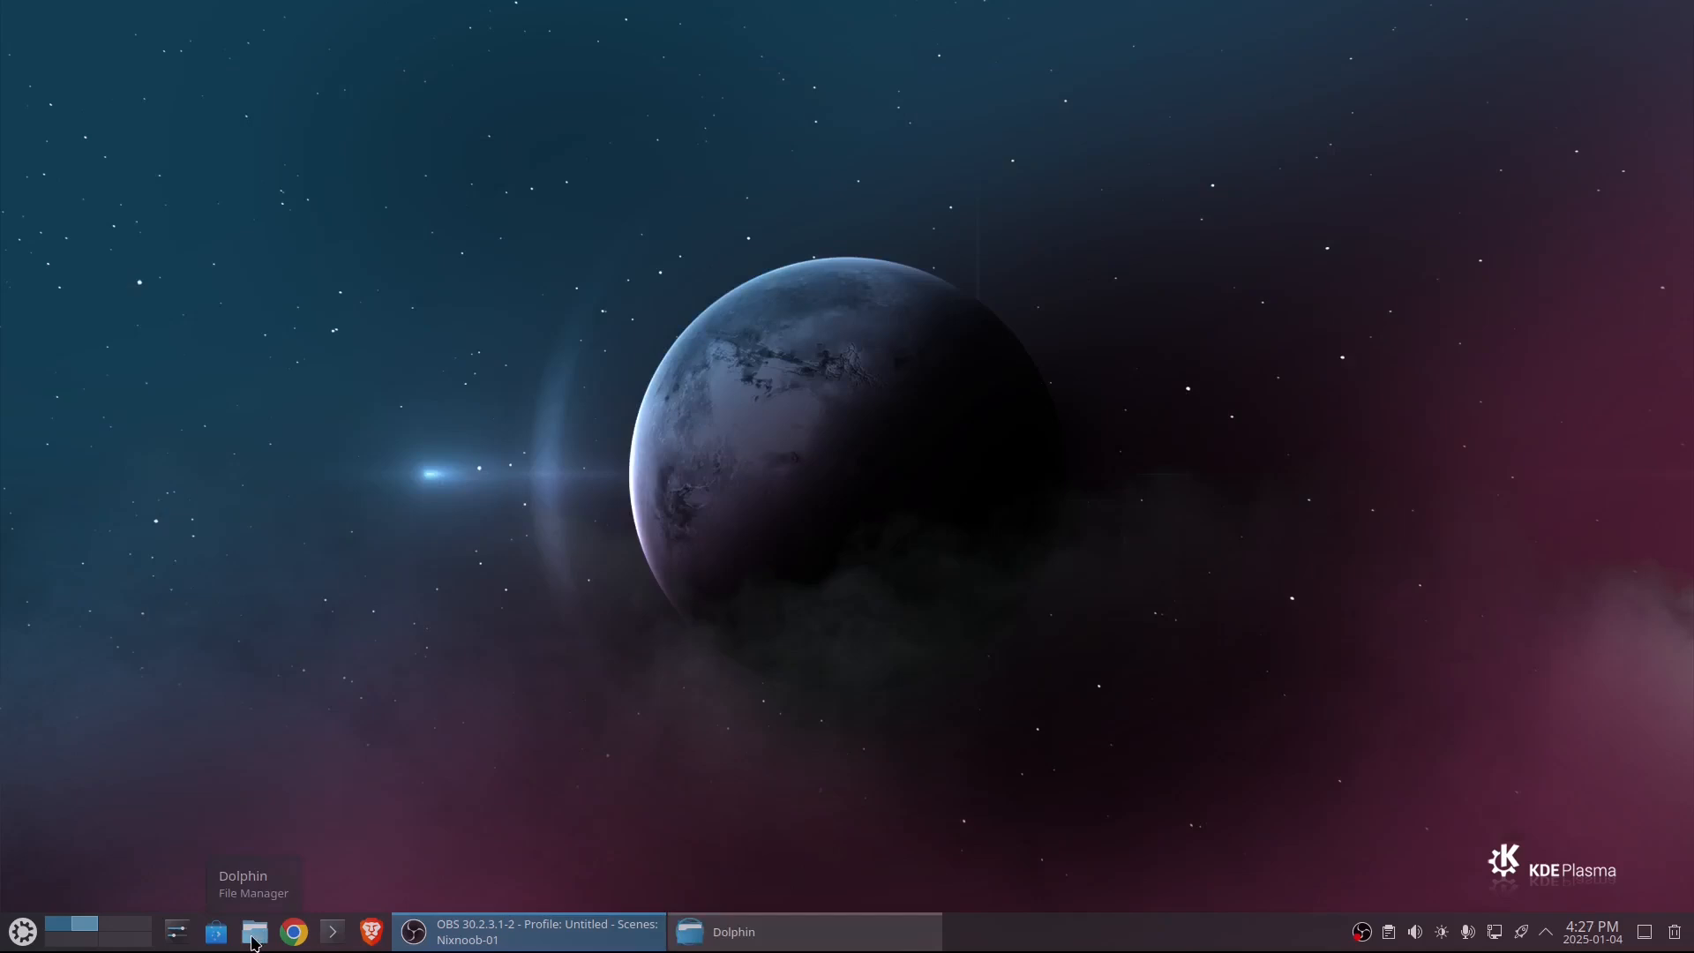
{"action": "double_click", "coordinate": [357, 194]}
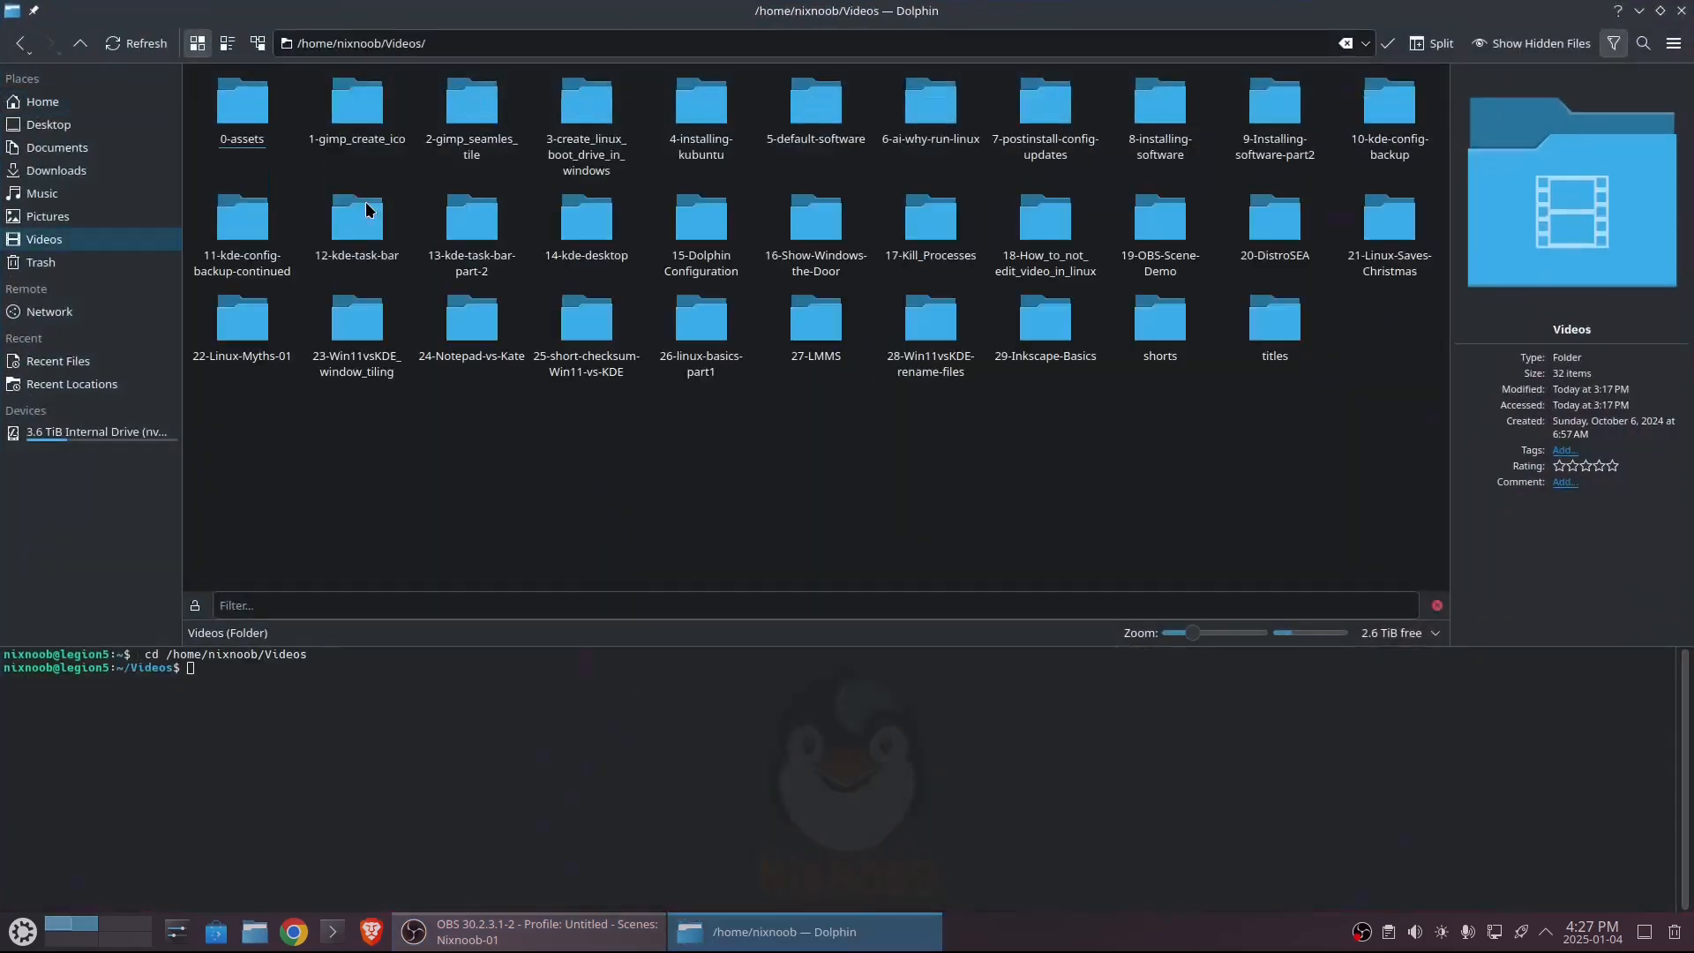
{"action": "double_click", "coordinate": [1035, 335]}
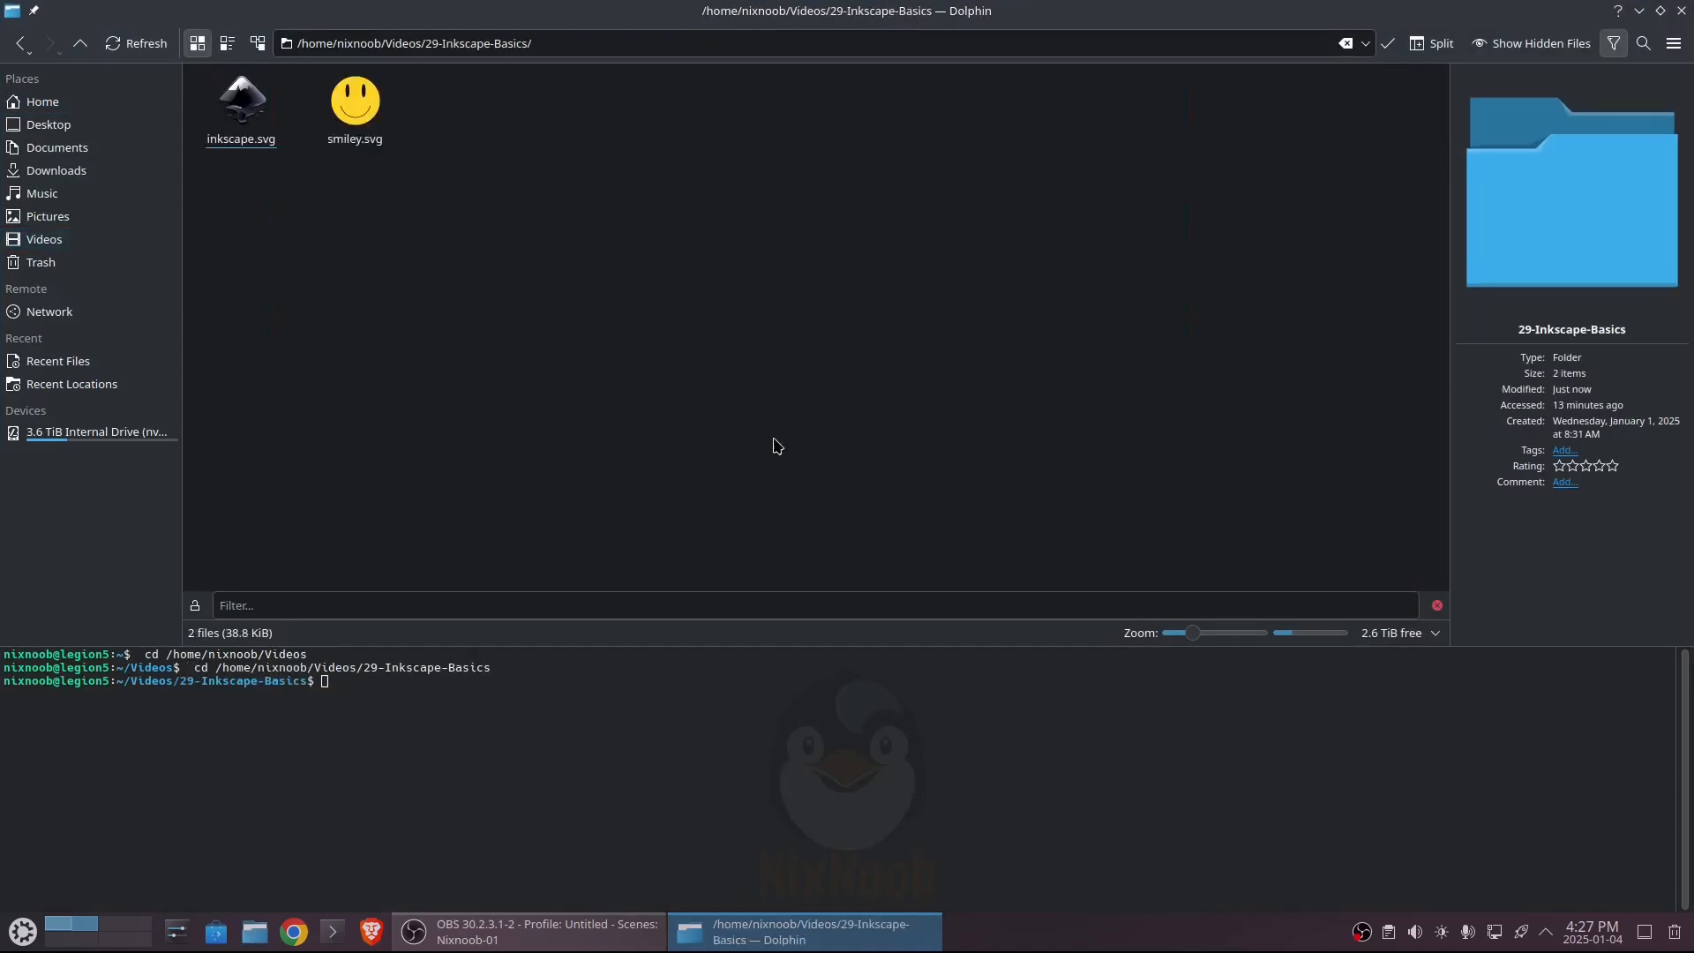
{"action": "right_click", "coordinate": [351, 91]}
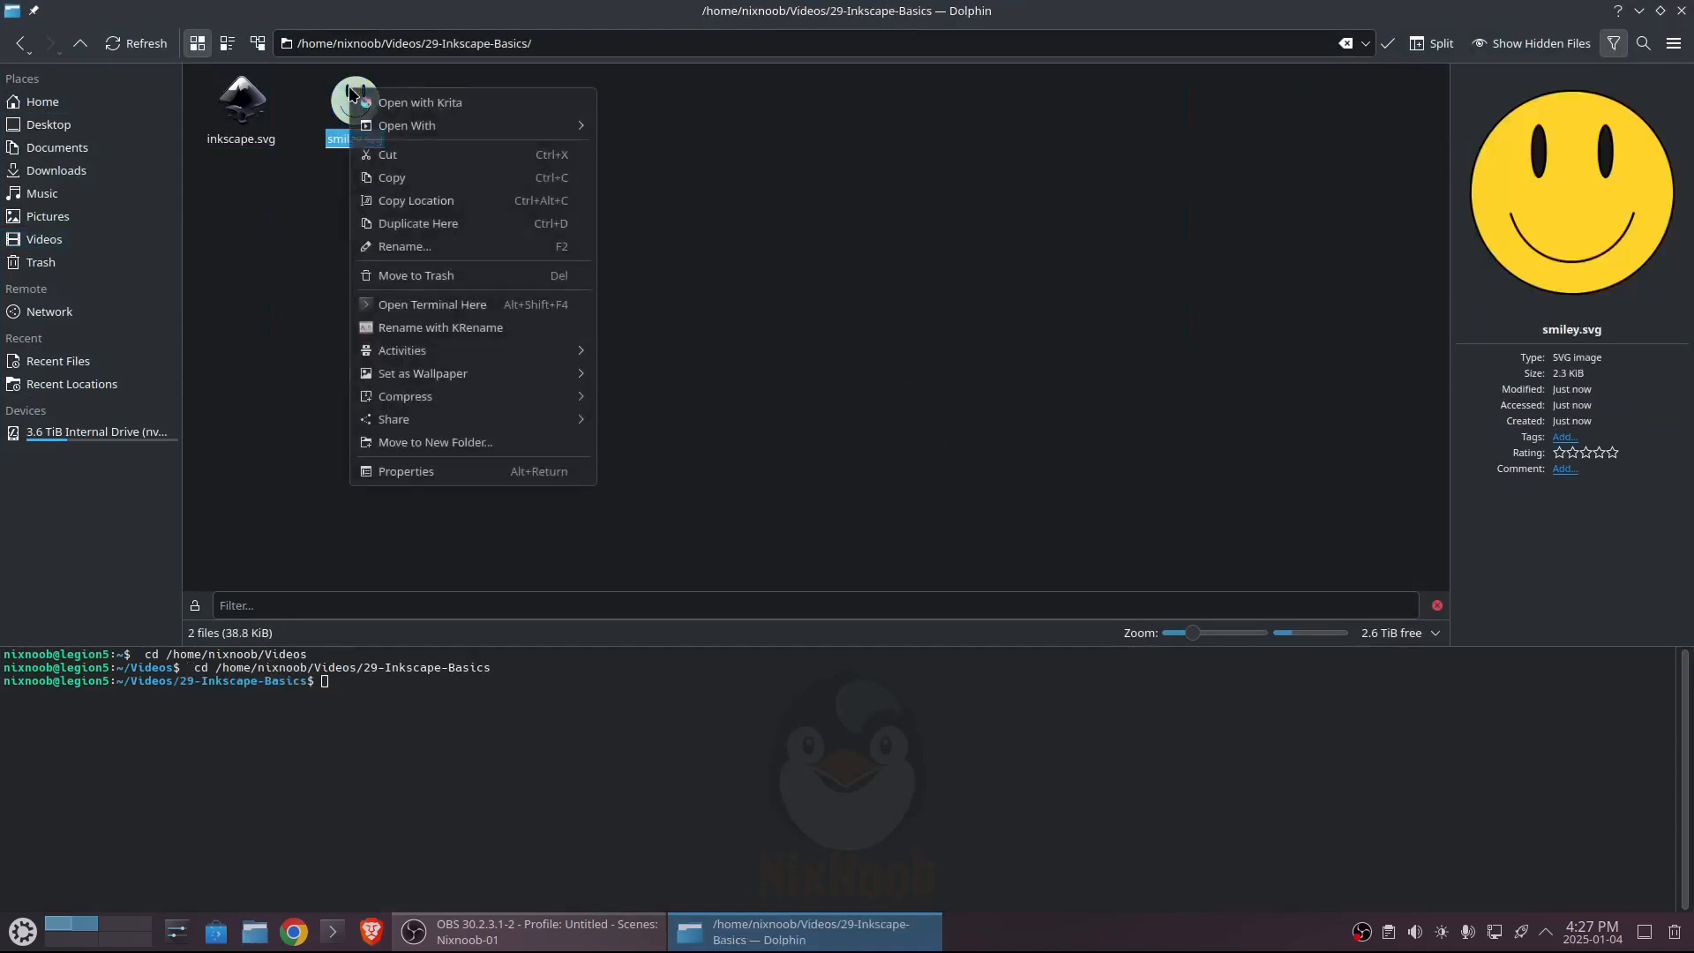
{"action": "left_click", "coordinate": [383, 157]}
{"action": "left_click", "coordinate": [1640, 11]}
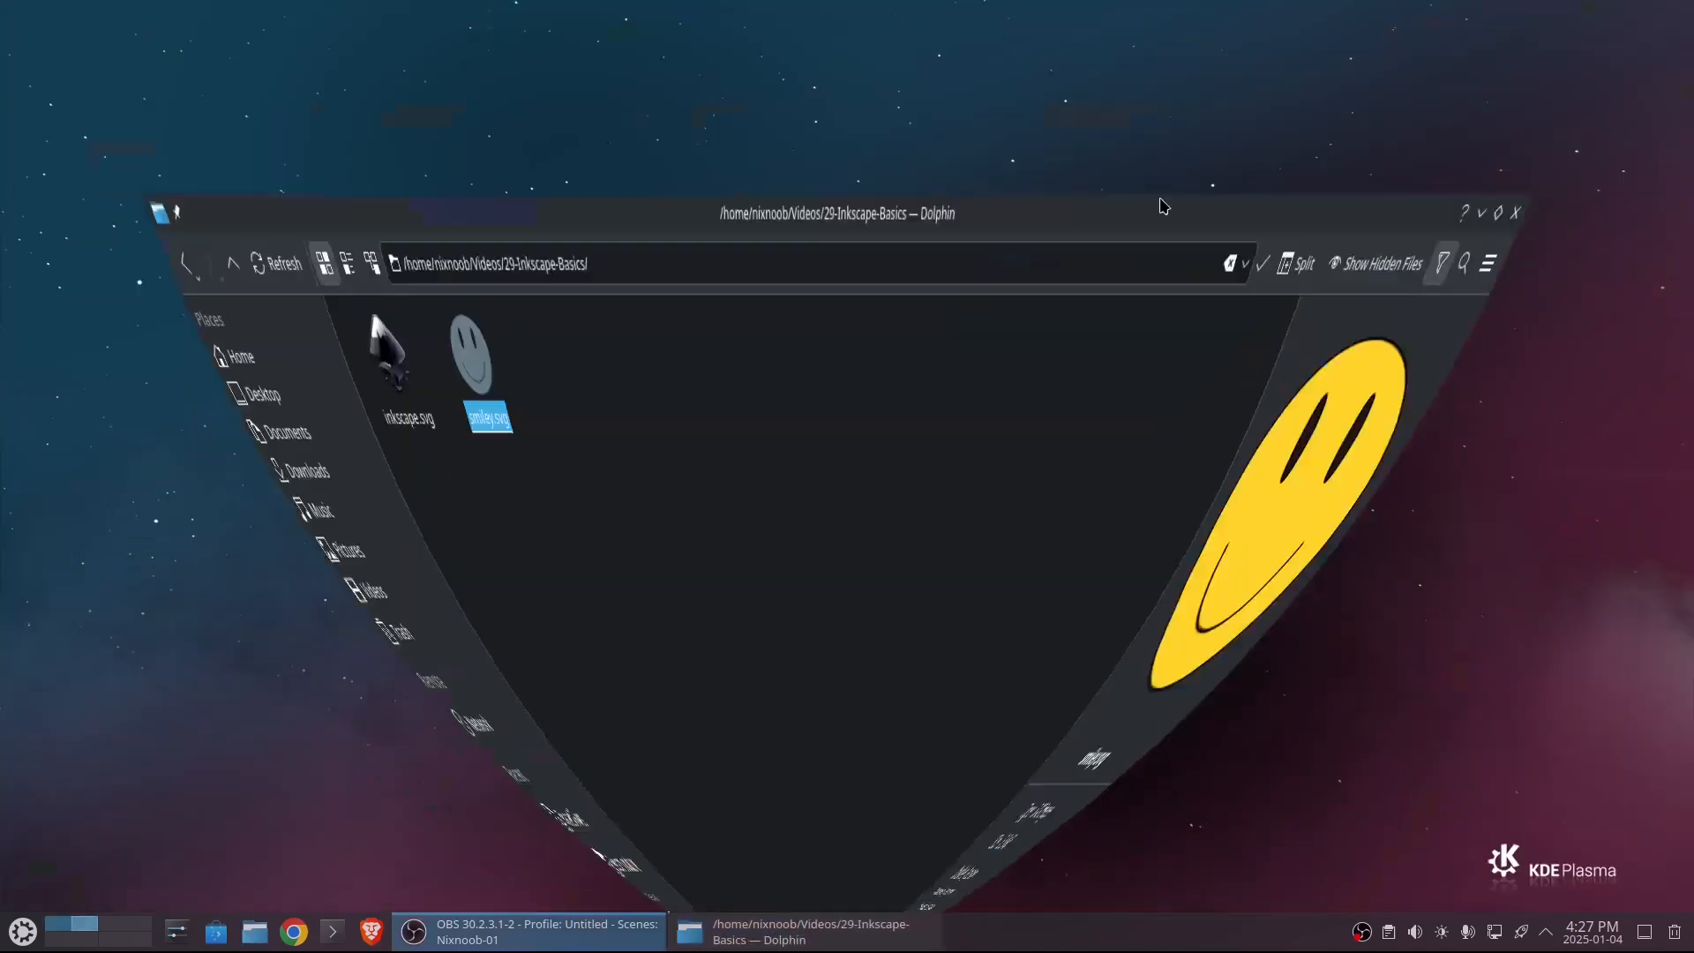
{"action": "right_click", "coordinate": [422, 145]}
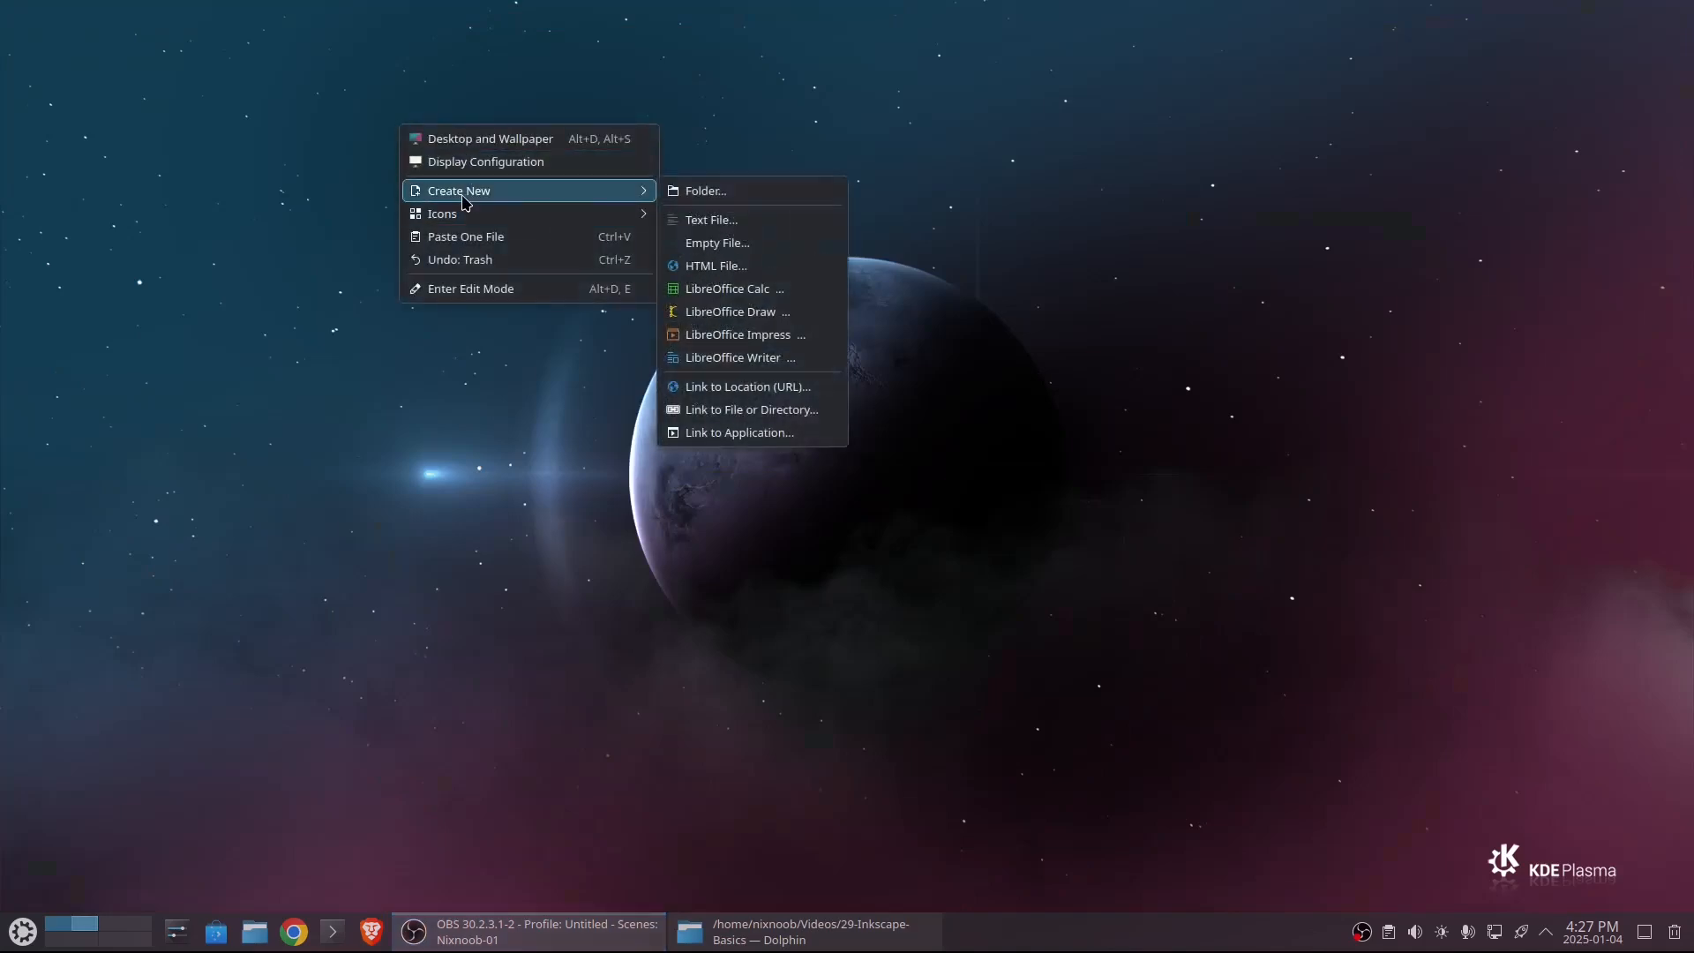
{"action": "left_click", "coordinate": [470, 238]}
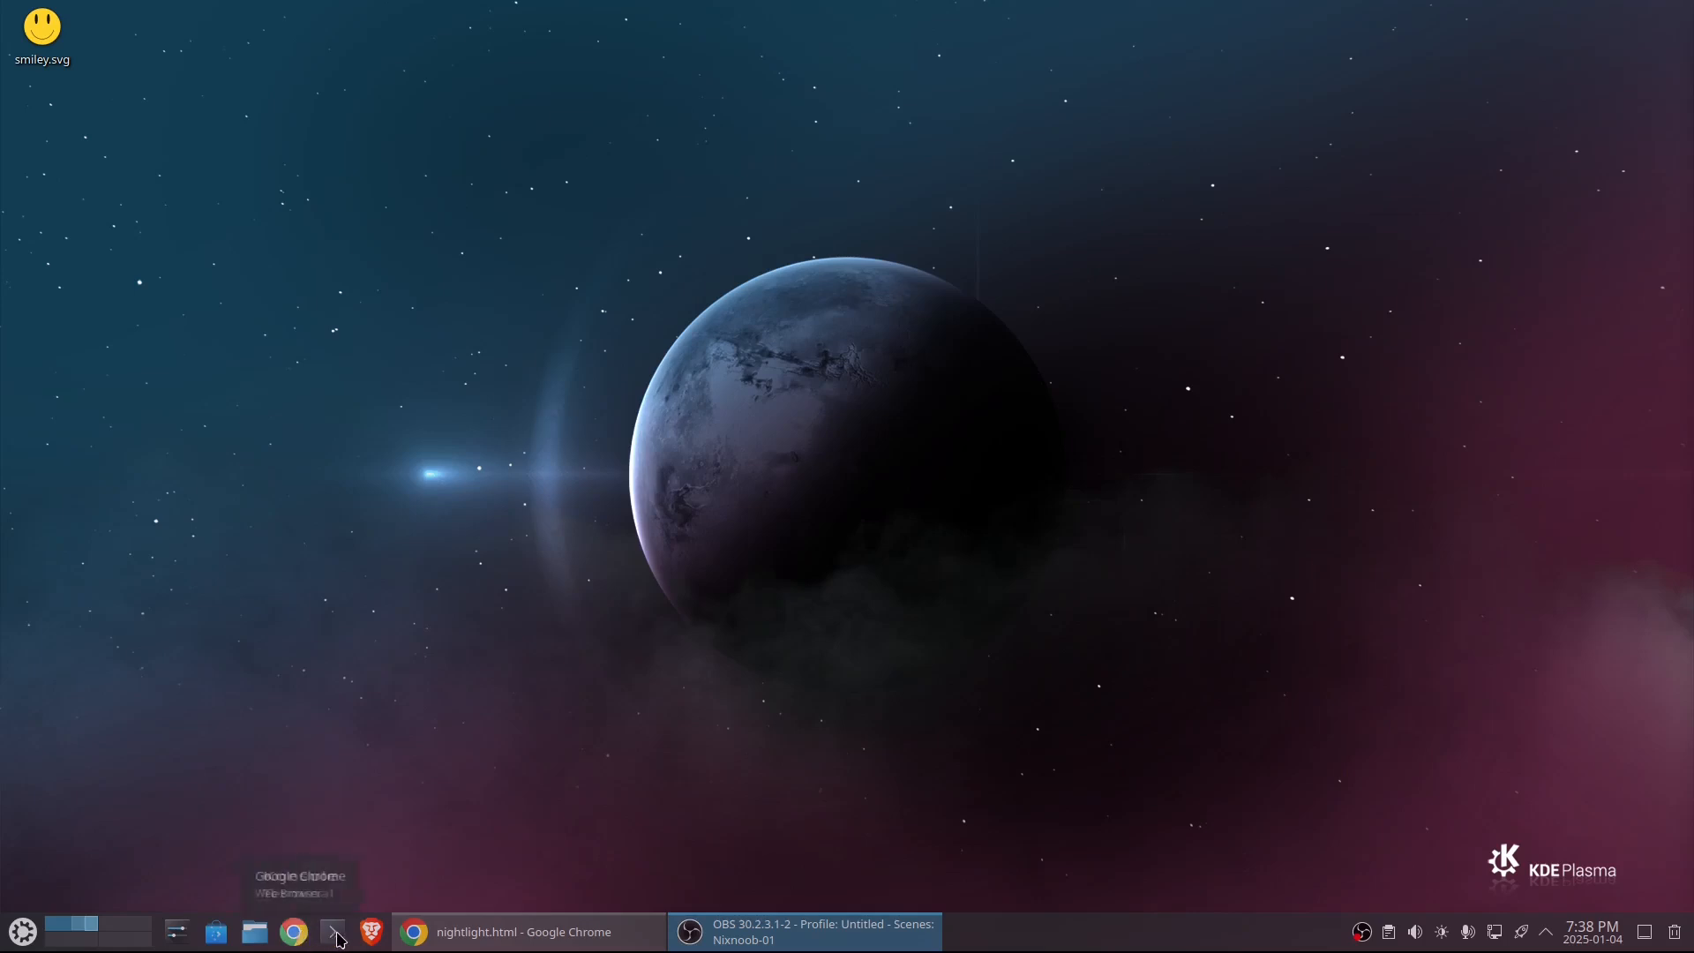
- View the friction.graphics home page in the Brave browser and close it again
{"action": "left_click", "coordinate": [371, 933]}
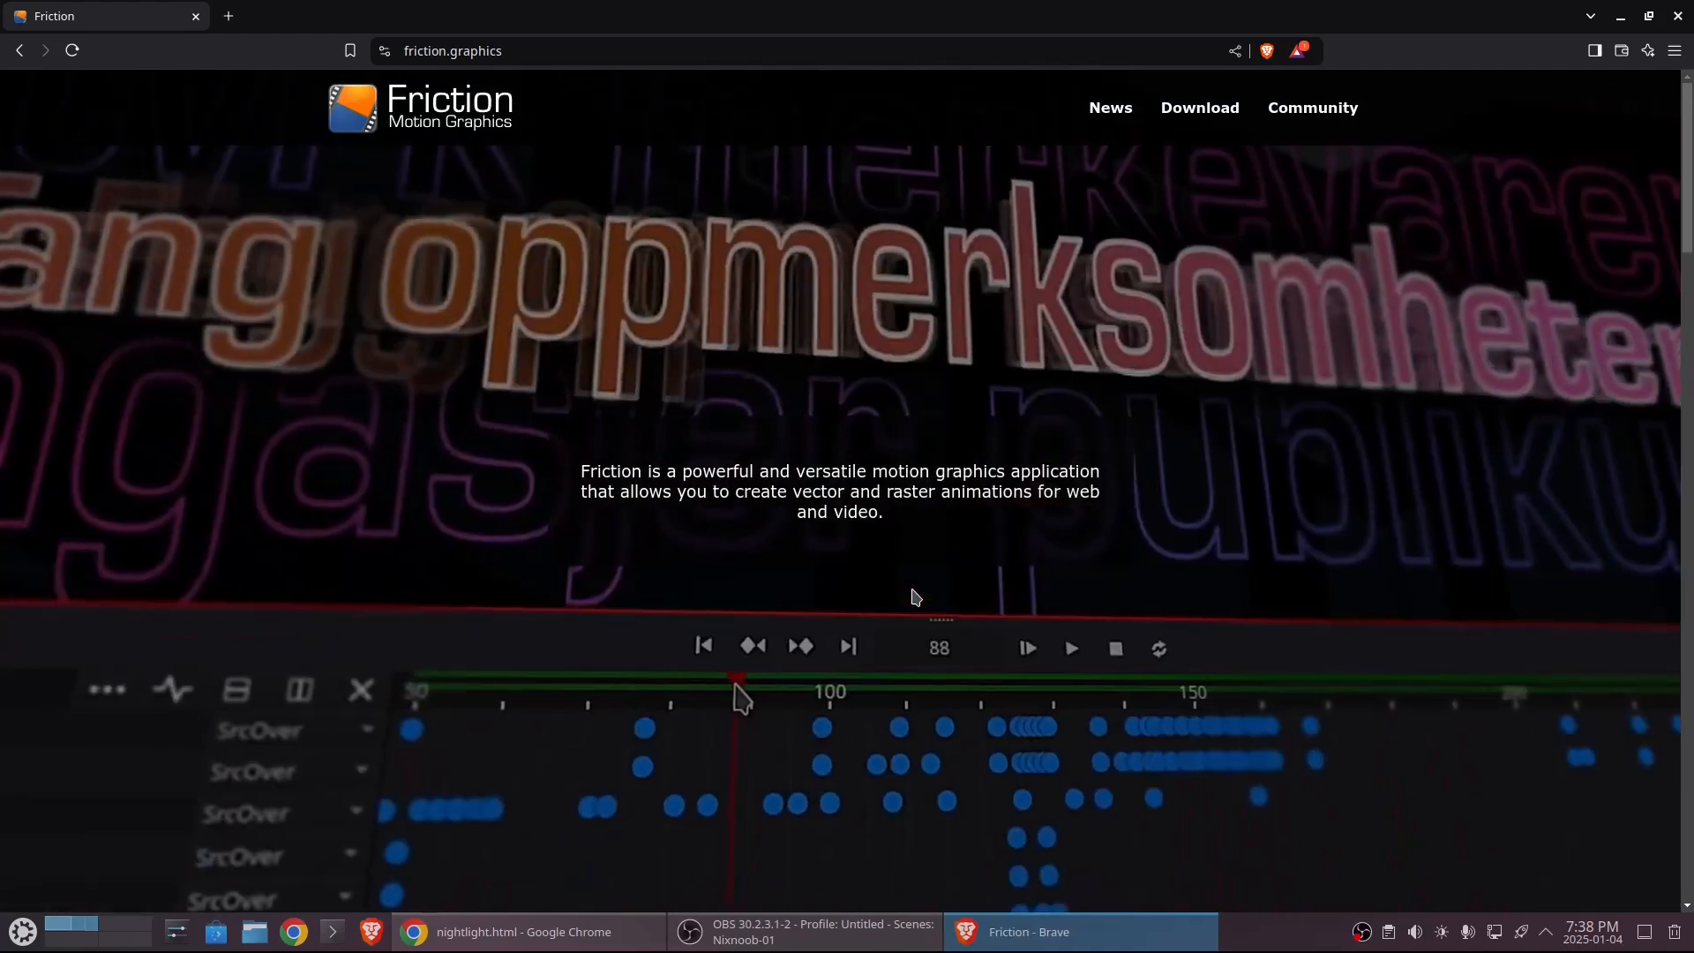
{"action": "key", "text": "alt+F4"}
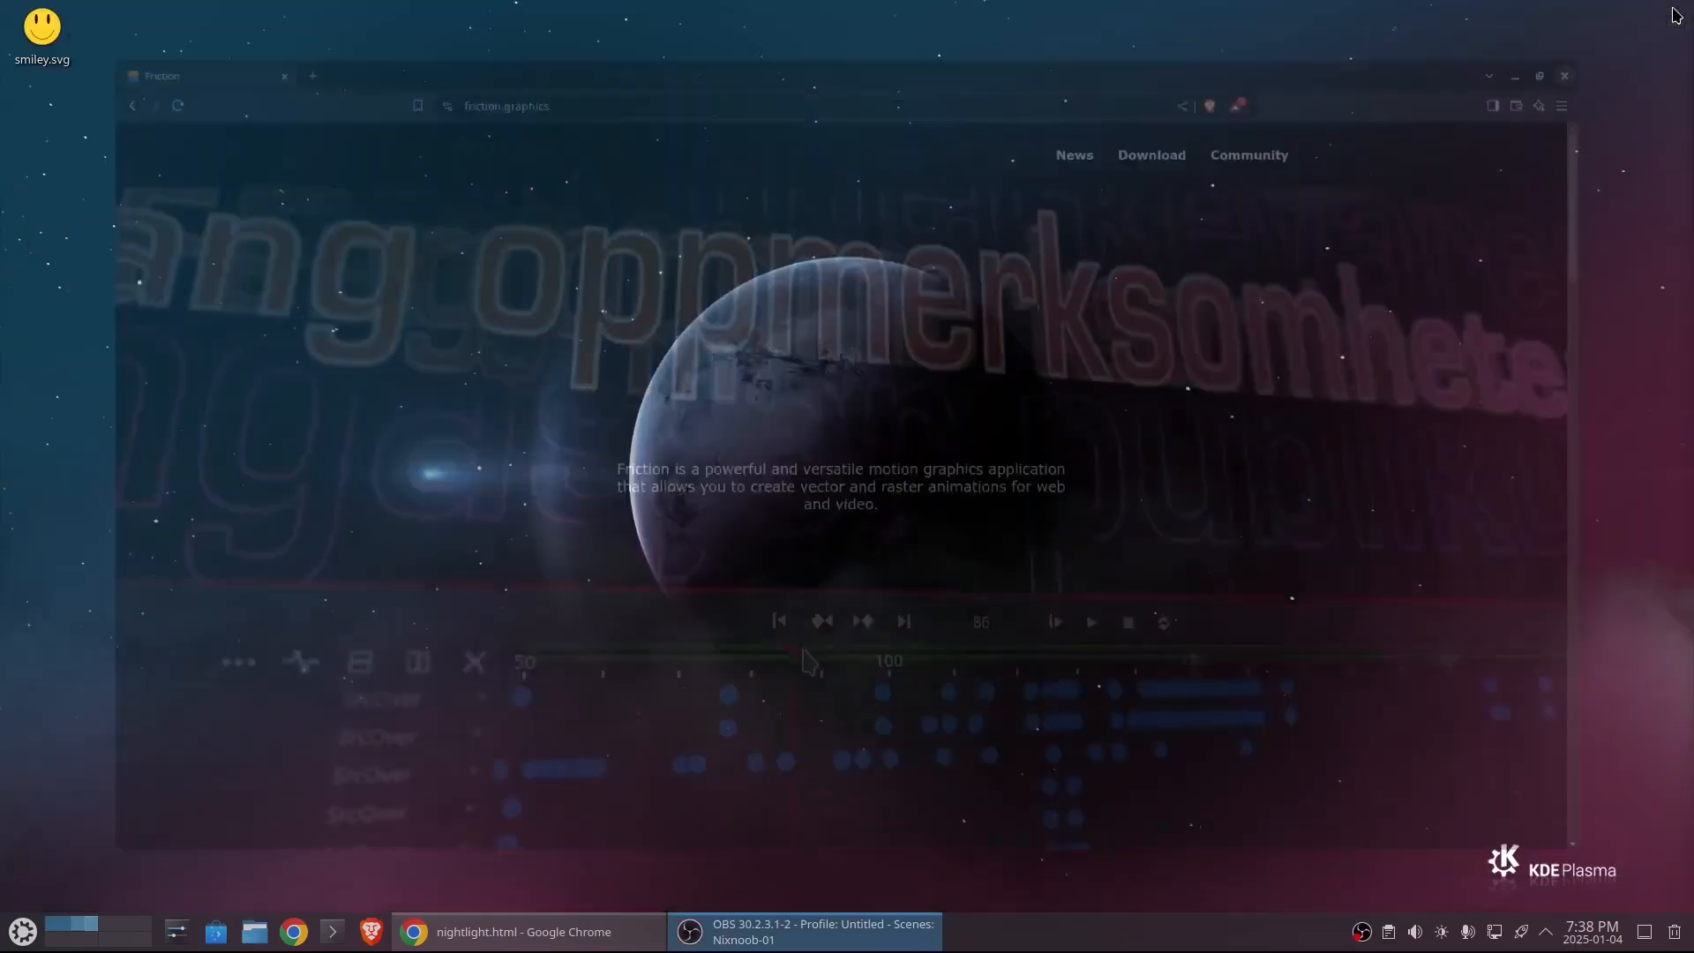
- Launch Friction and create a new scene with the default 1920 × 1080 size, 300 frames and 30 fps
{"action": "left_click", "coordinate": [21, 937]}
{"action": "mouse_move", "coordinate": [95, 528]}
{"action": "mouse_move", "coordinate": [101, 640]}
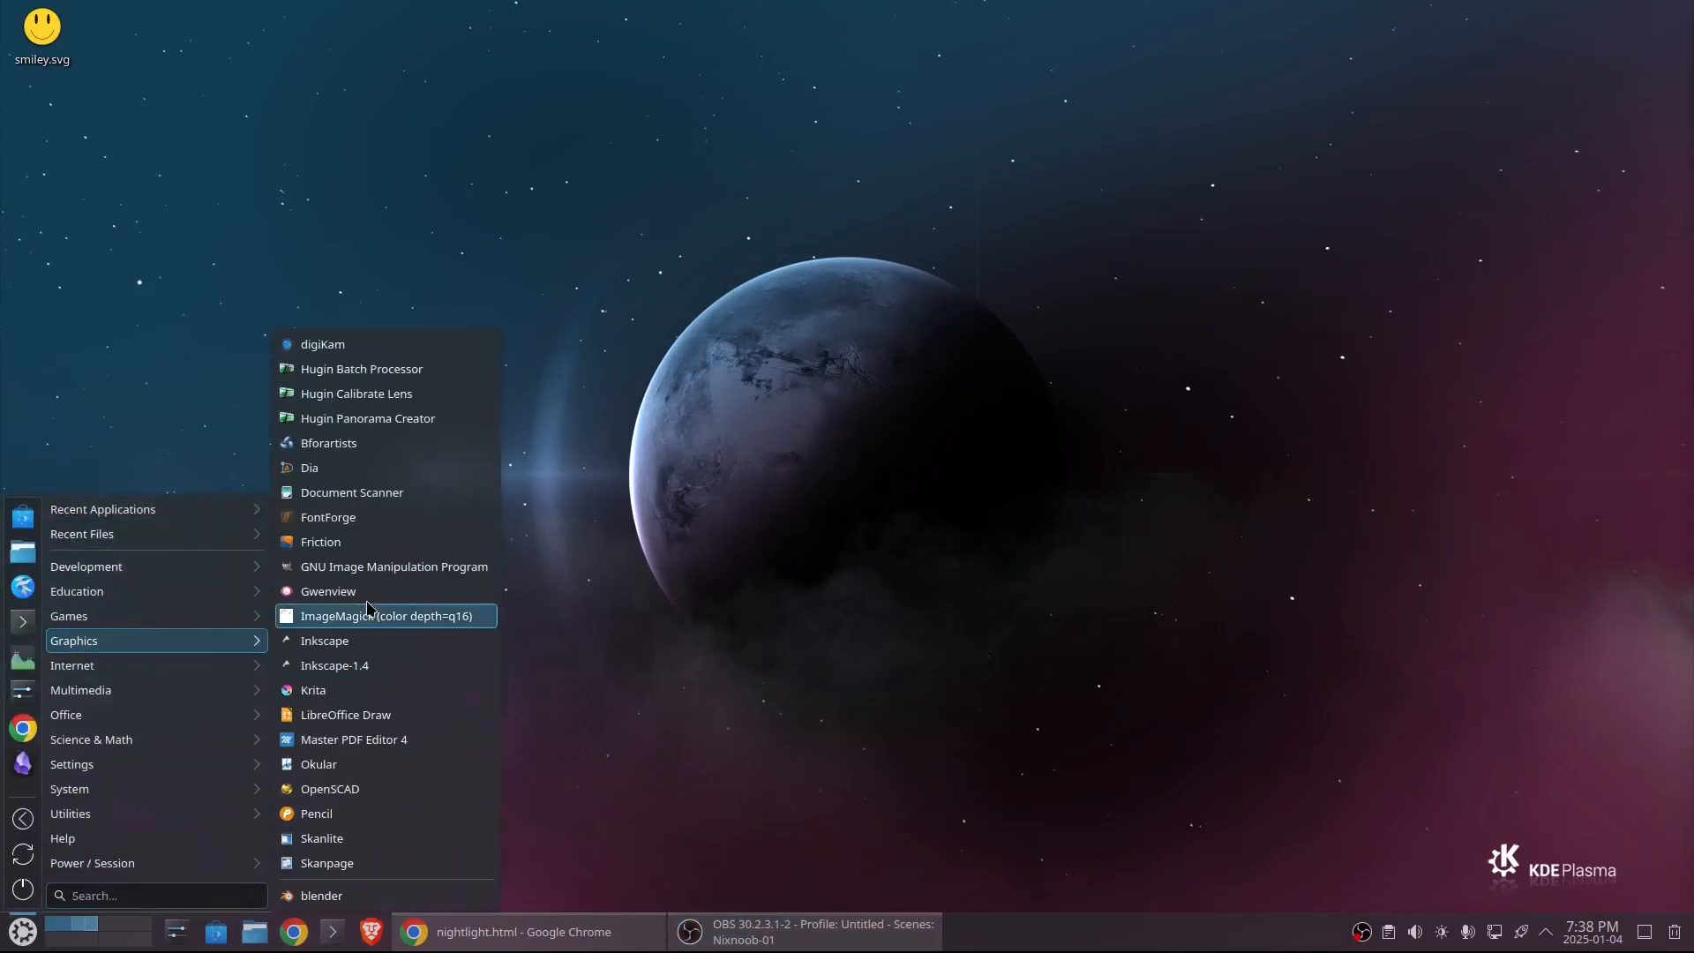
{"action": "left_click", "coordinate": [351, 552]}
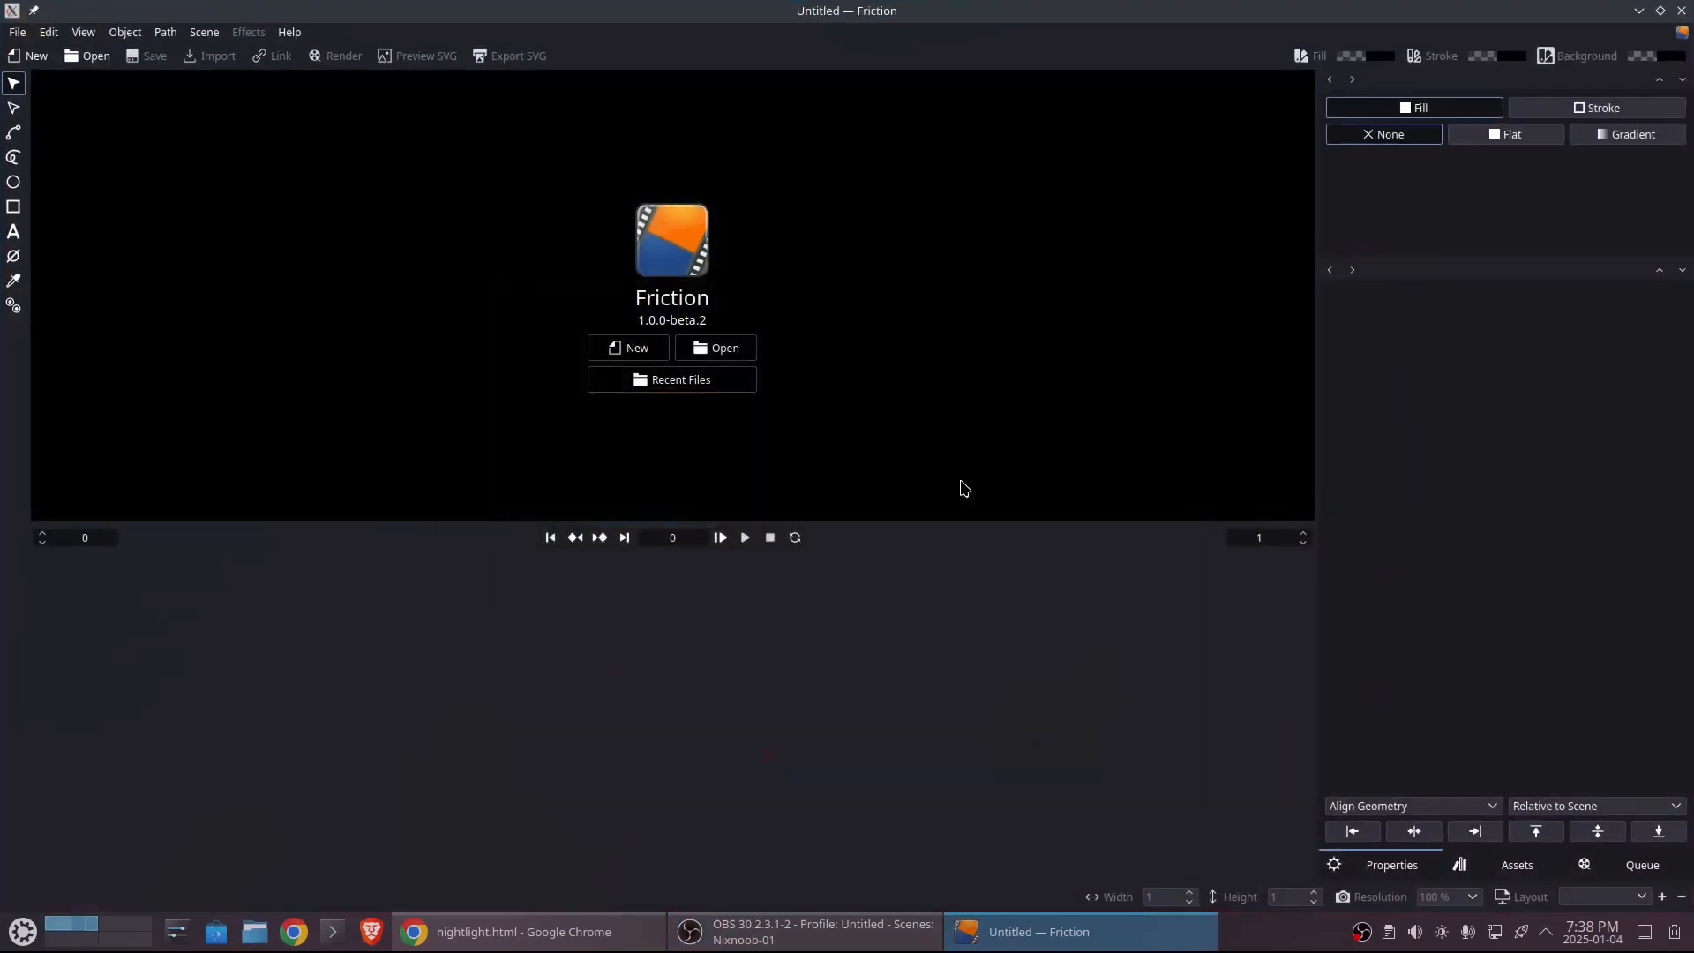
{"action": "left_click", "coordinate": [635, 349]}
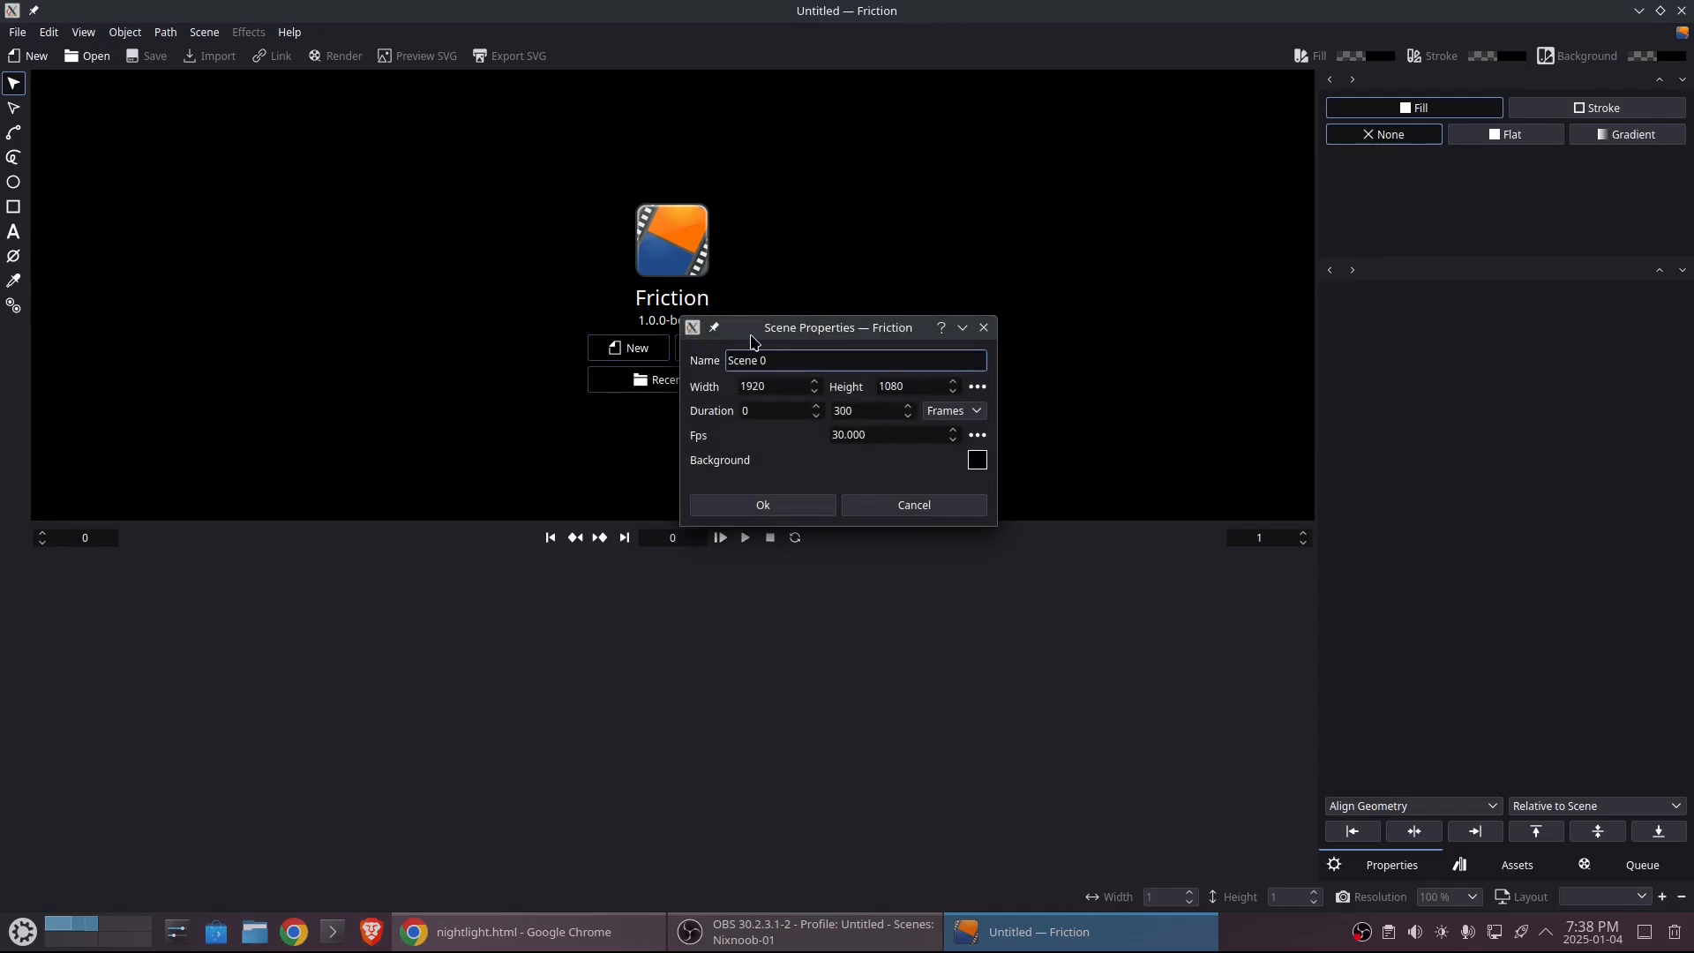
{"action": "left_click", "coordinate": [745, 412]}
{"action": "left_click", "coordinate": [764, 506]}
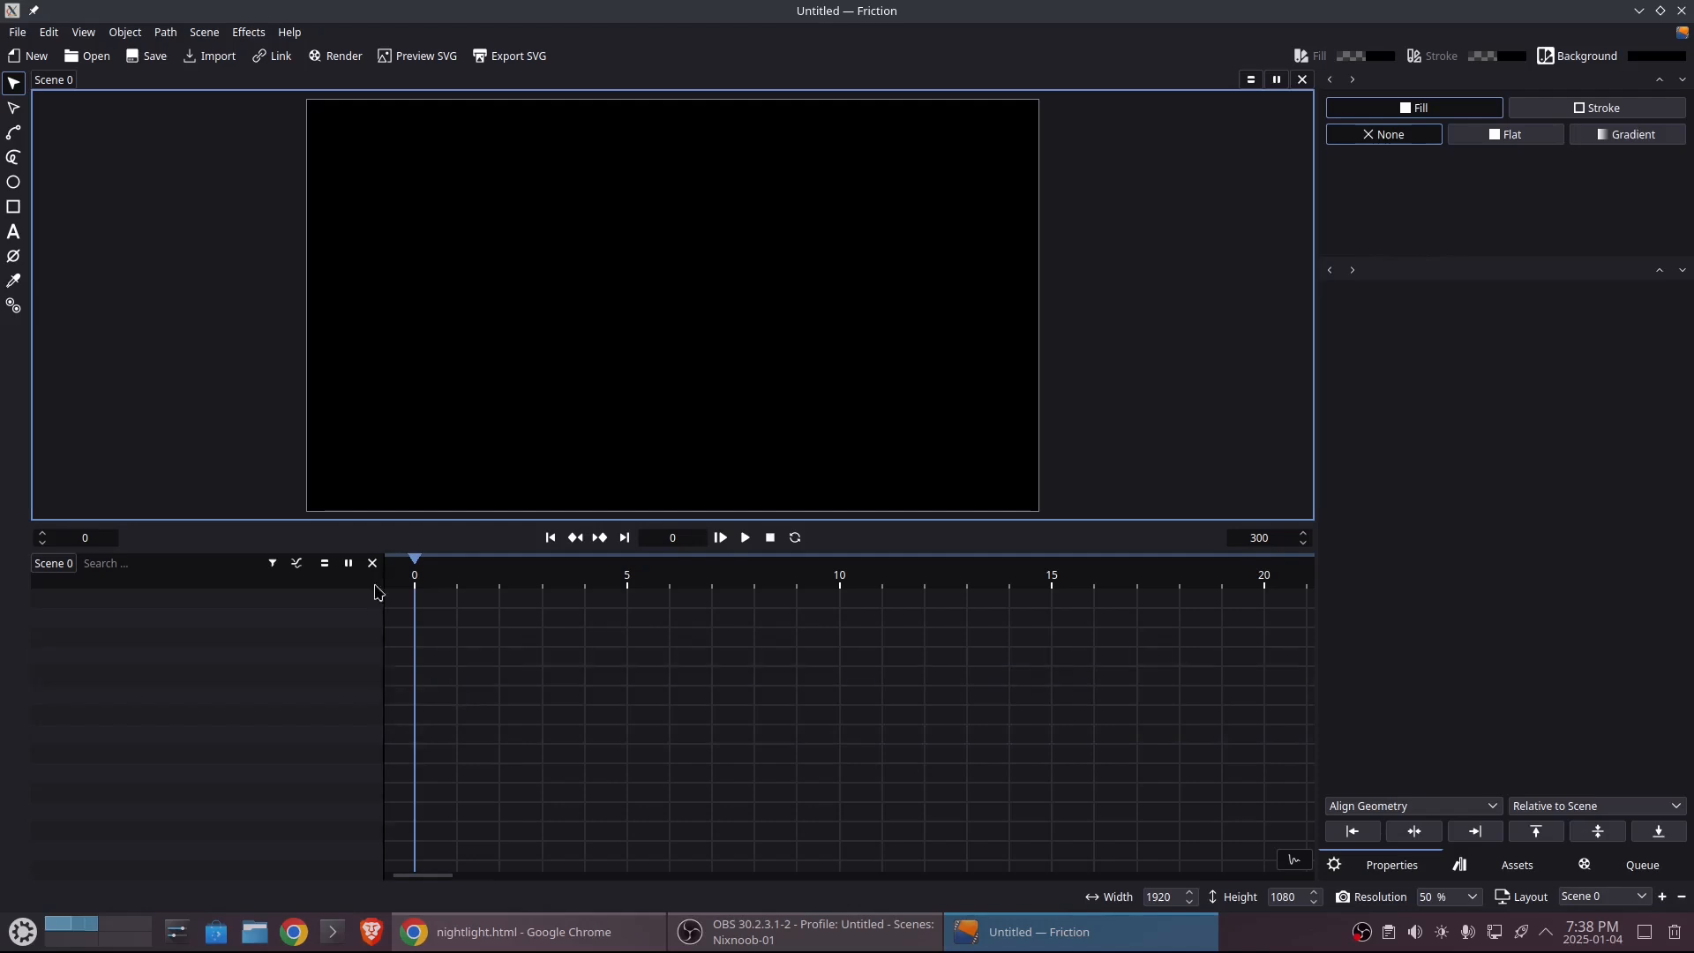
- Import smiley.svg from the desktop into the scene
{"action": "left_click", "coordinate": [18, 33]}
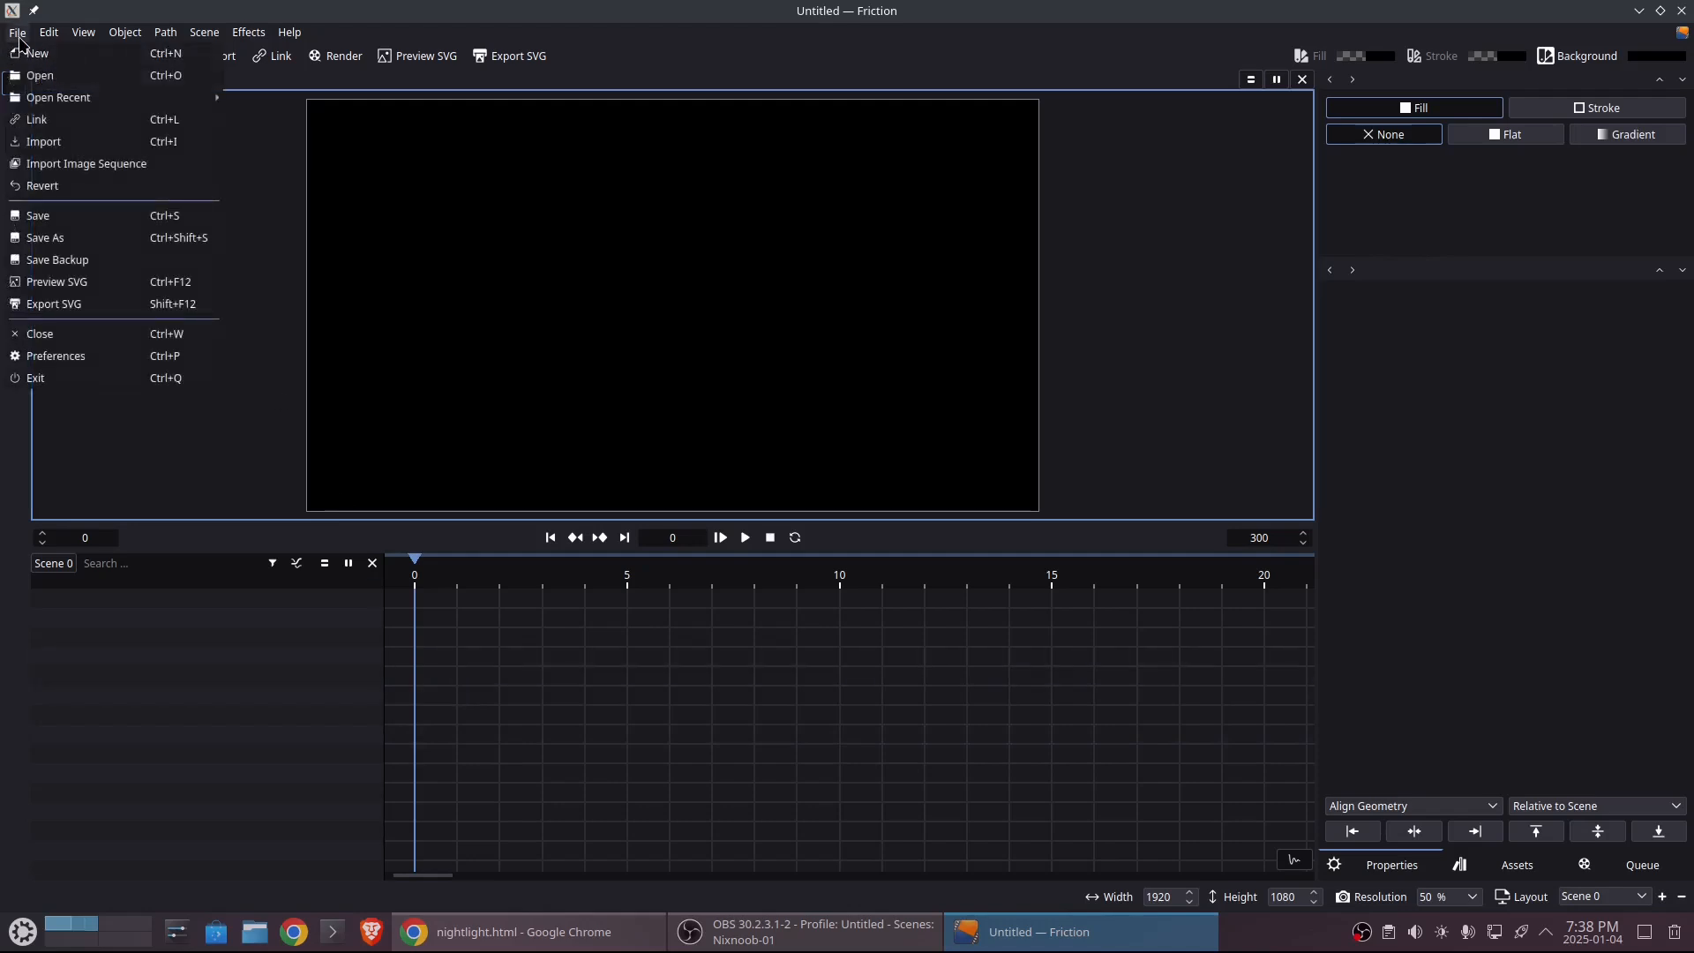
{"action": "left_click", "coordinate": [40, 139]}
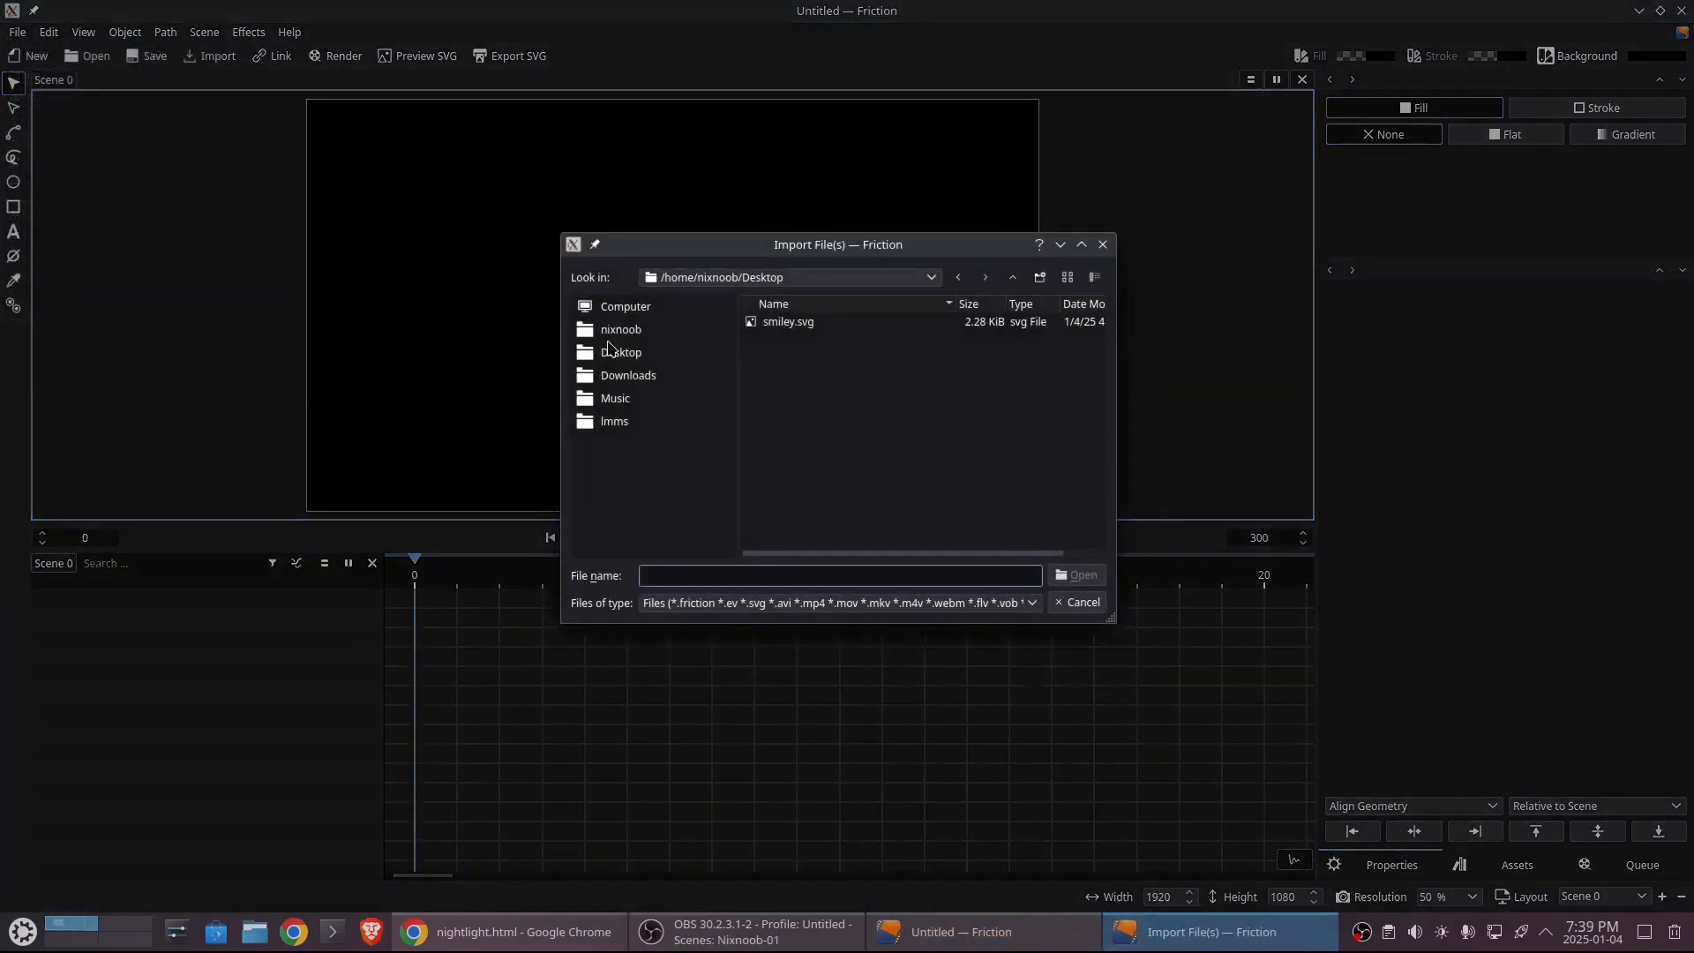
{"action": "left_click", "coordinate": [801, 328]}
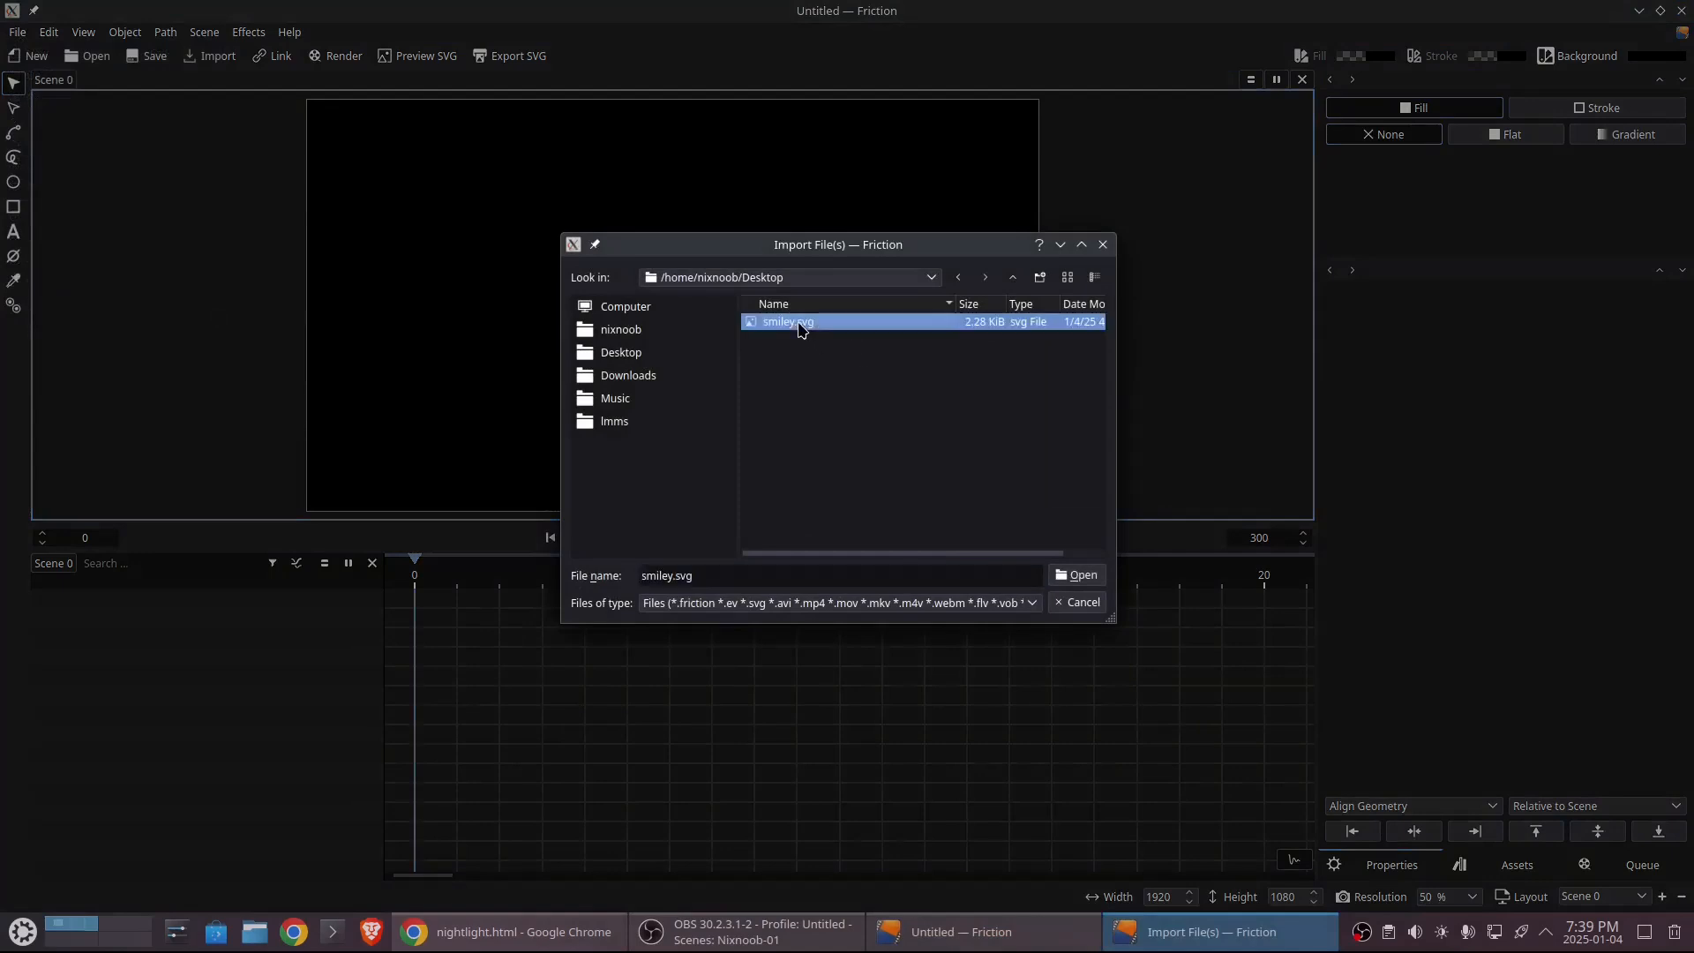
{"action": "left_click", "coordinate": [1077, 576]}
- Scale Layer 1 to 14 on both axes and move the smiley to about the middle of the scene
{"action": "left_click", "coordinate": [40, 599]}
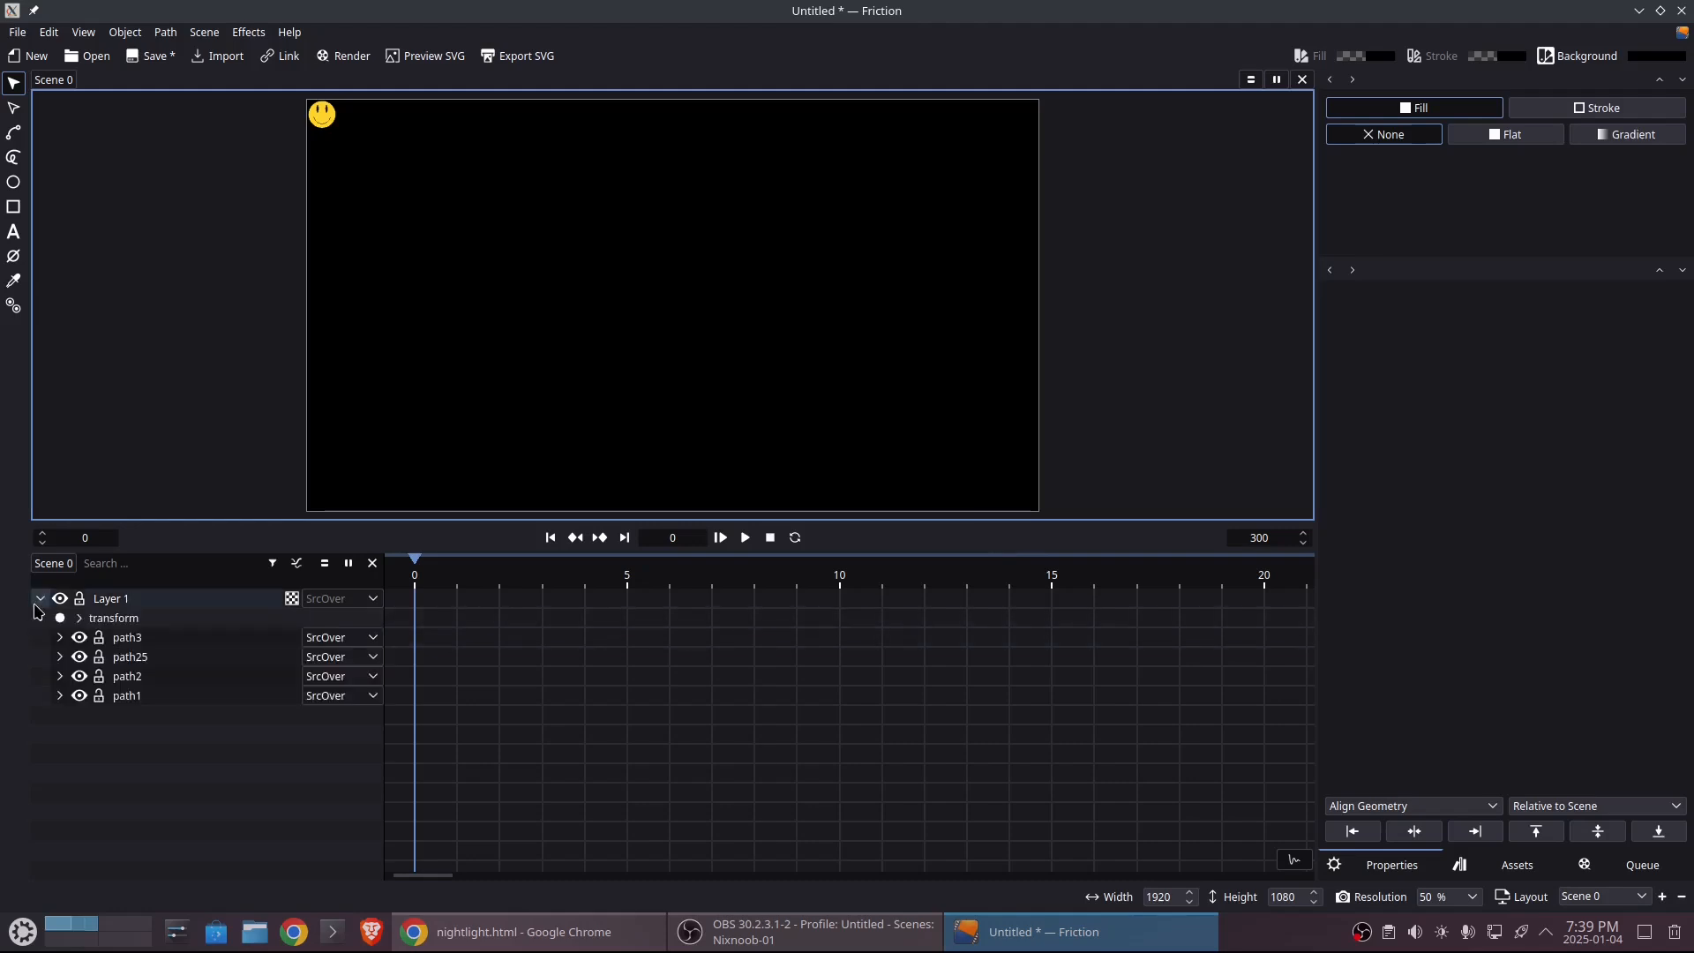
{"action": "left_click", "coordinate": [80, 618]}
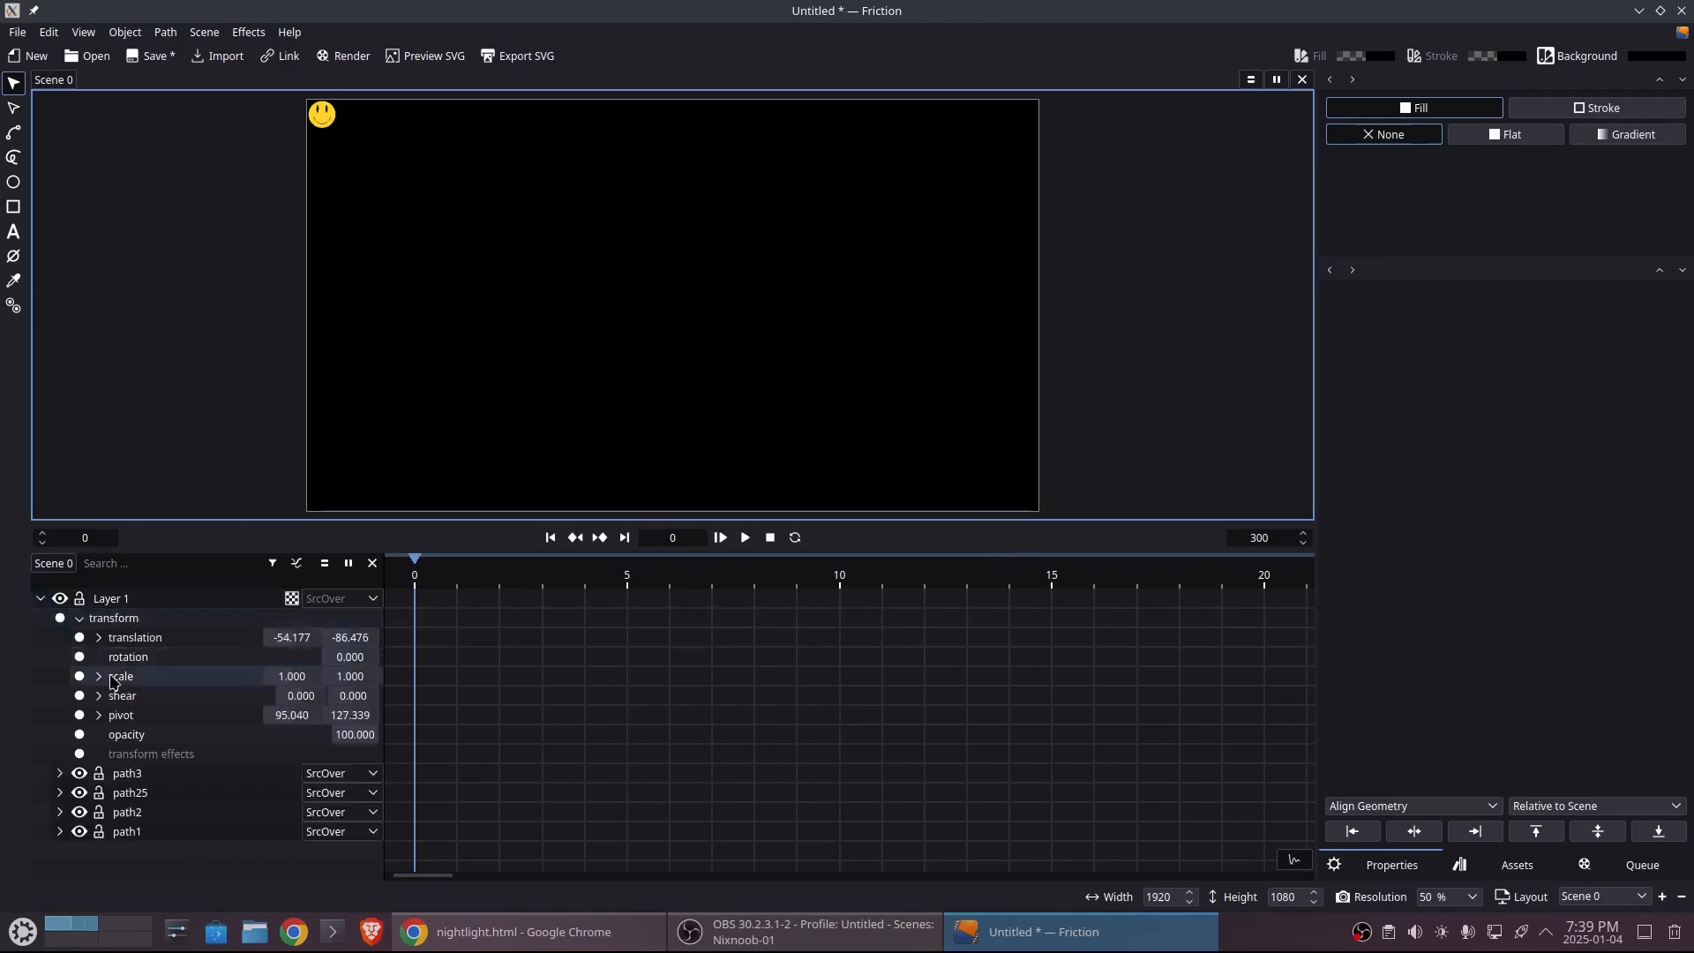
{"action": "left_click", "coordinate": [268, 676]}
{"action": "type", "text": "14"}
{"action": "left_click", "coordinate": [350, 677]}
{"action": "type", "text": "1"}
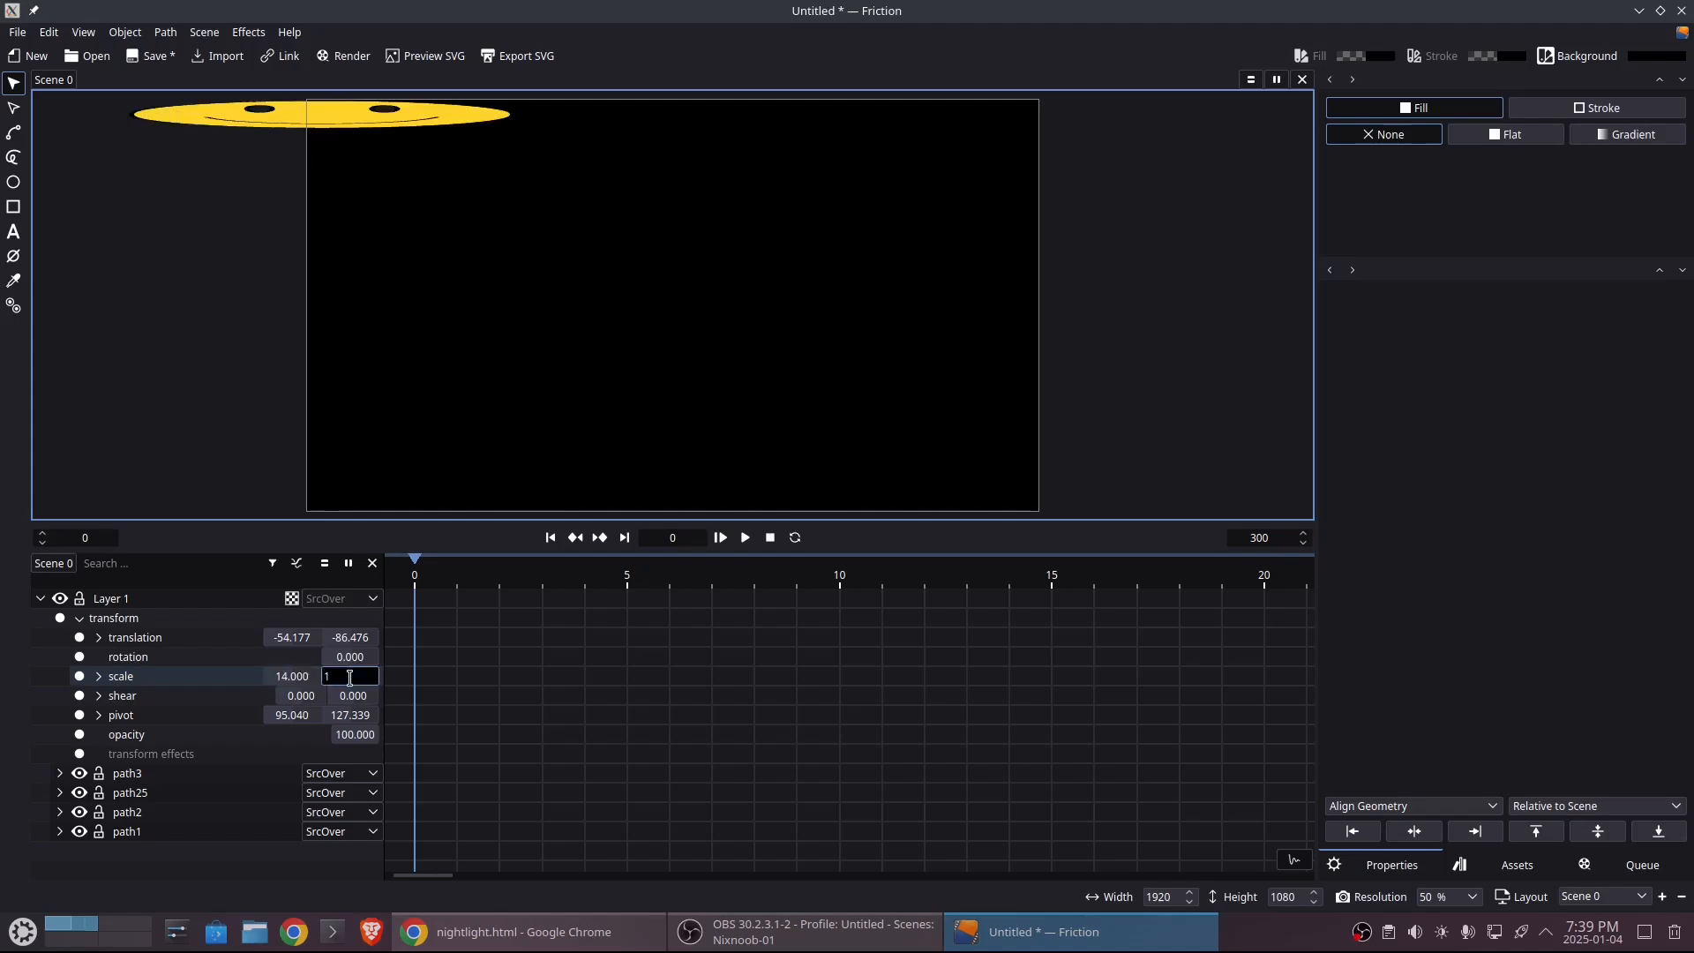
{"action": "type", "text": "4"}
{"action": "key", "text": "Return"}
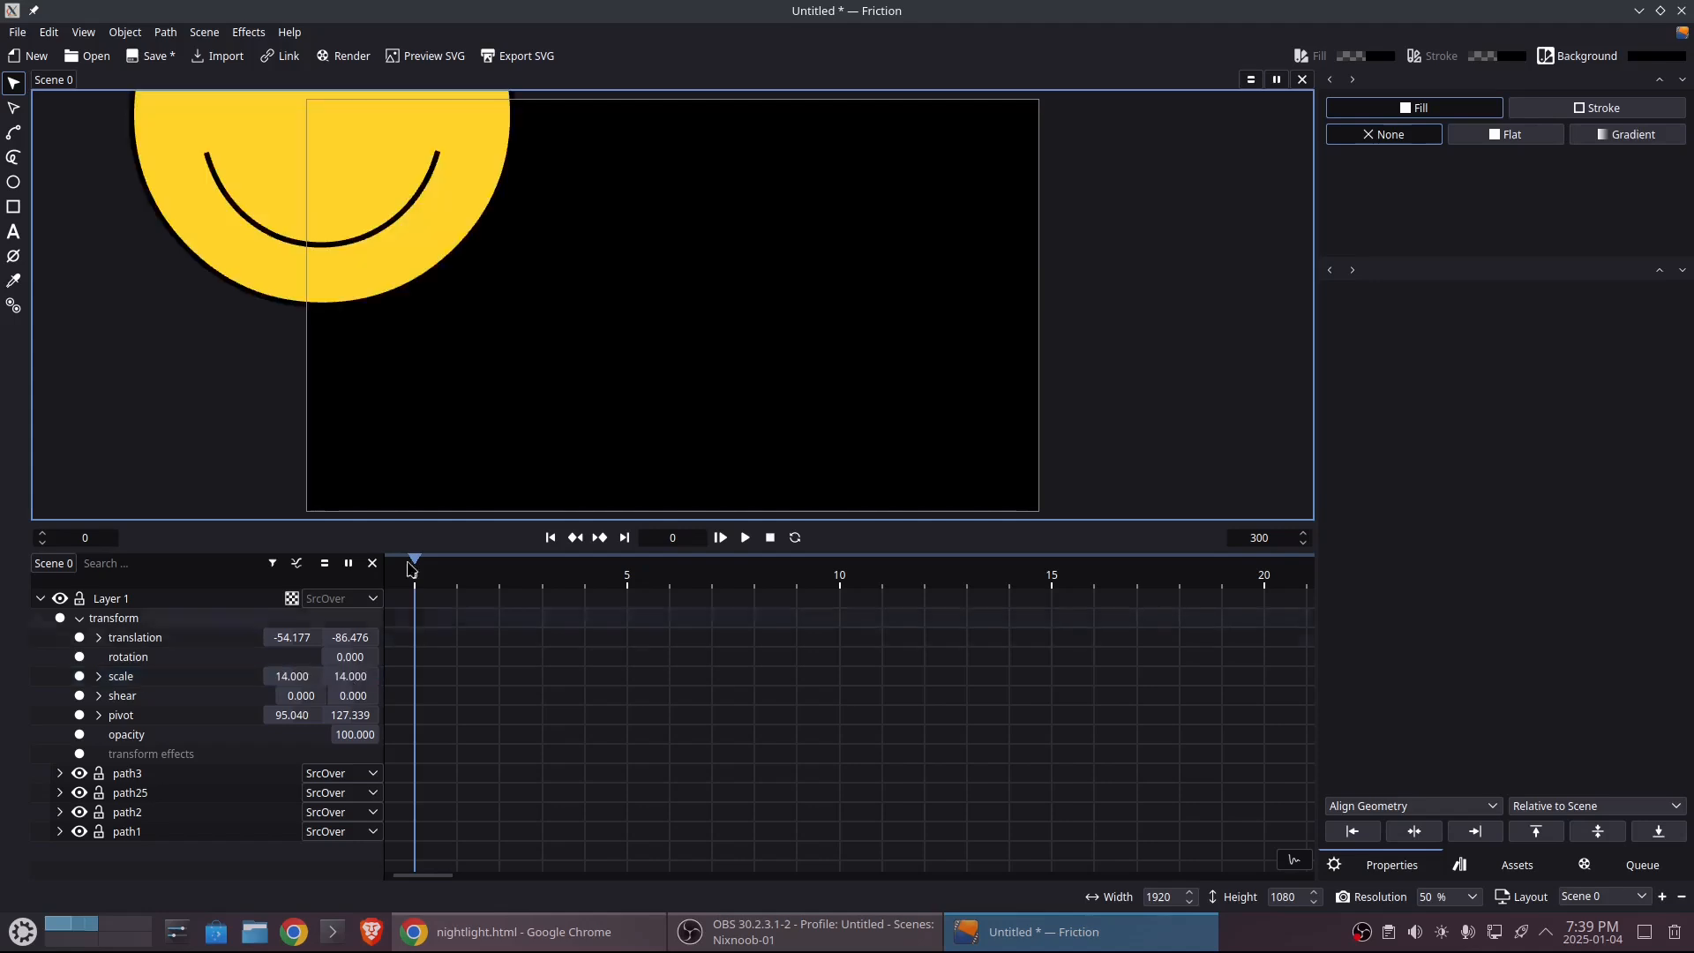
{"action": "left_click_drag", "start_coordinate": [446, 224], "coordinate": [812, 414]}
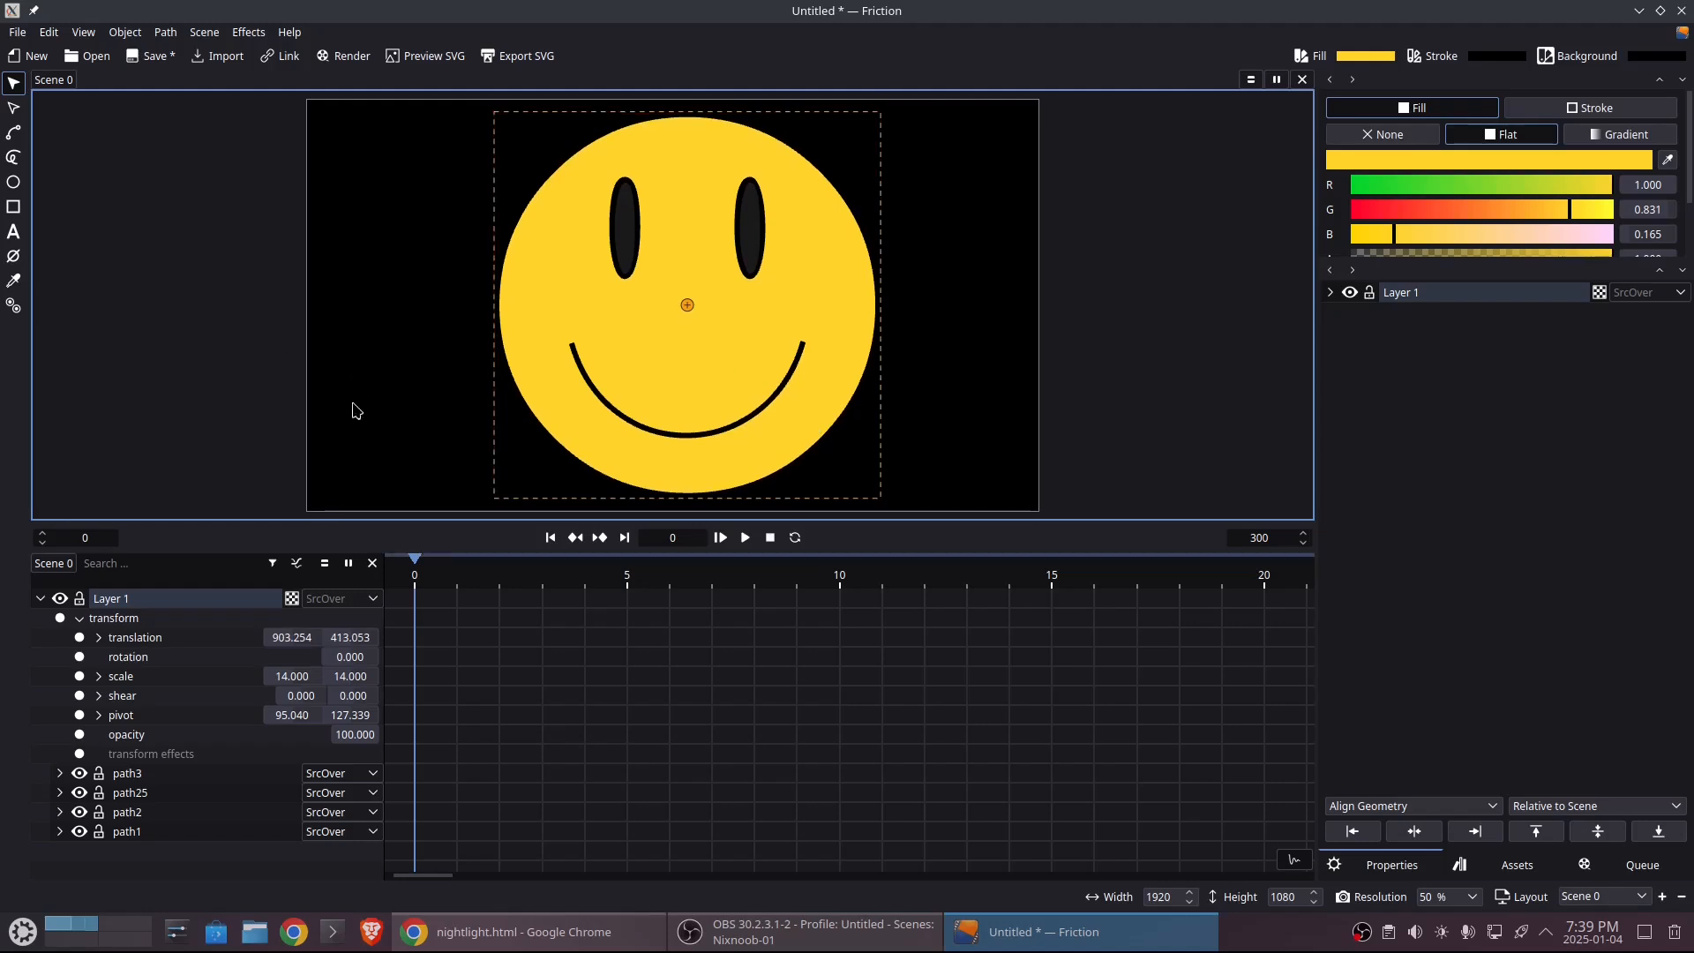
- Identify the mouth path by toggling path3's visibility, leave it visible, and rename it as mouth
{"action": "left_click", "coordinate": [79, 773]}
{"action": "left_click", "coordinate": [78, 773]}
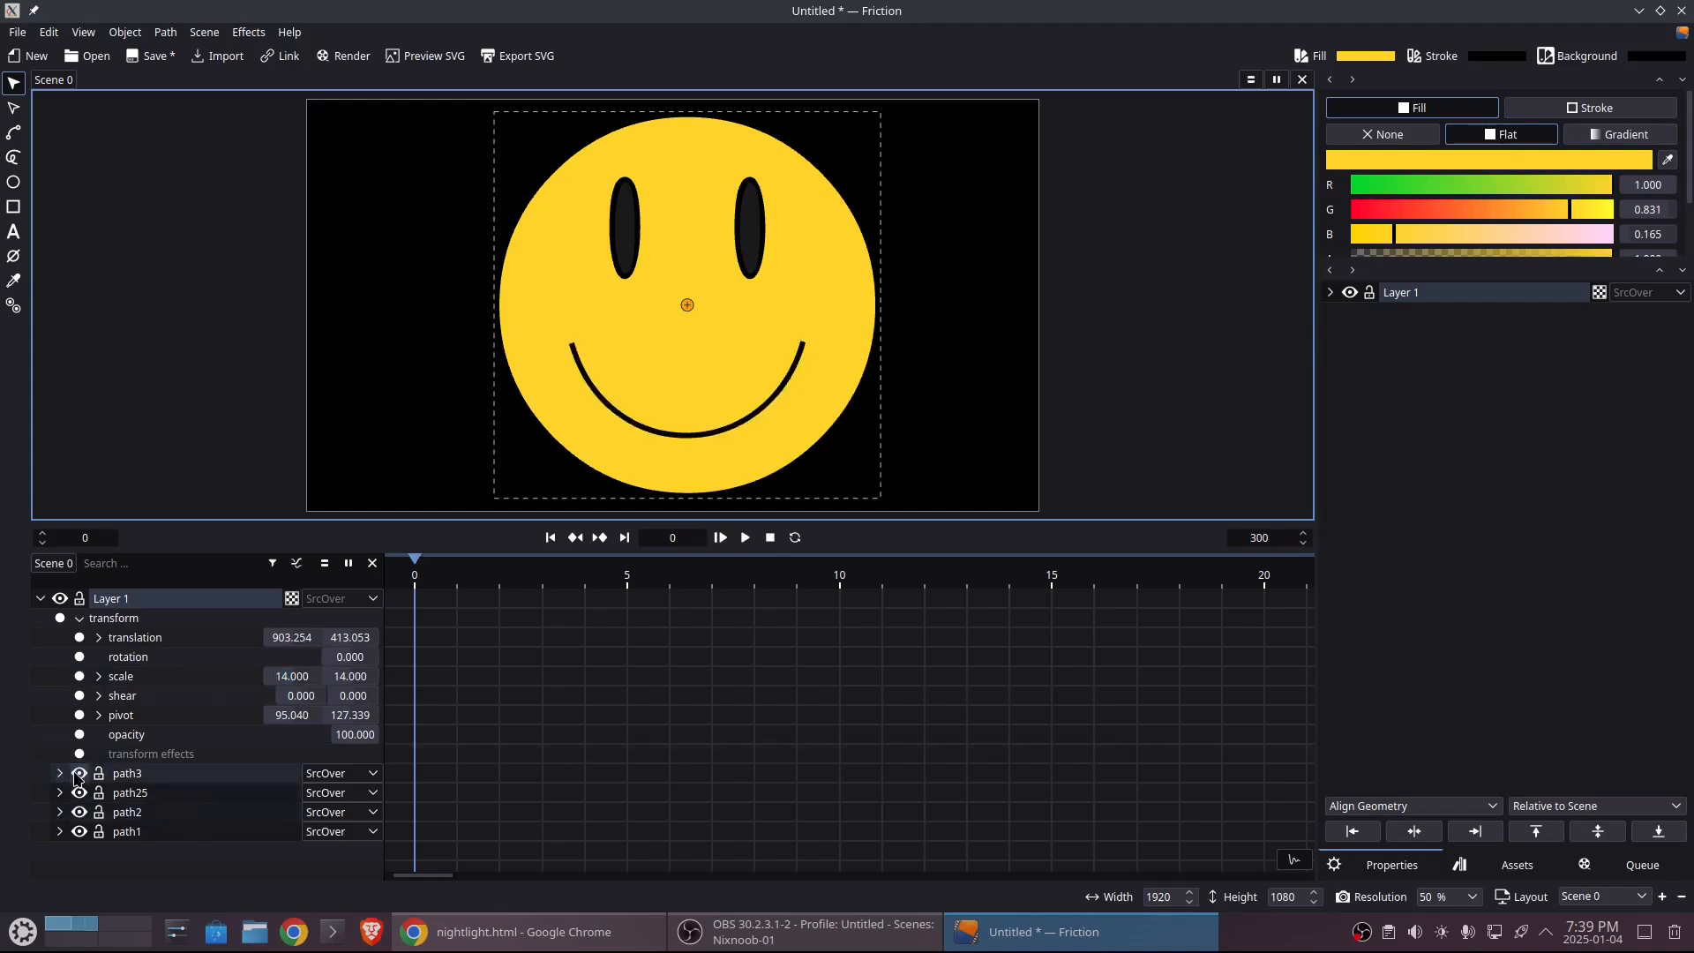
{"action": "left_click", "coordinate": [79, 773]}
{"action": "left_click", "coordinate": [78, 773]}
{"action": "left_click", "coordinate": [159, 783]}
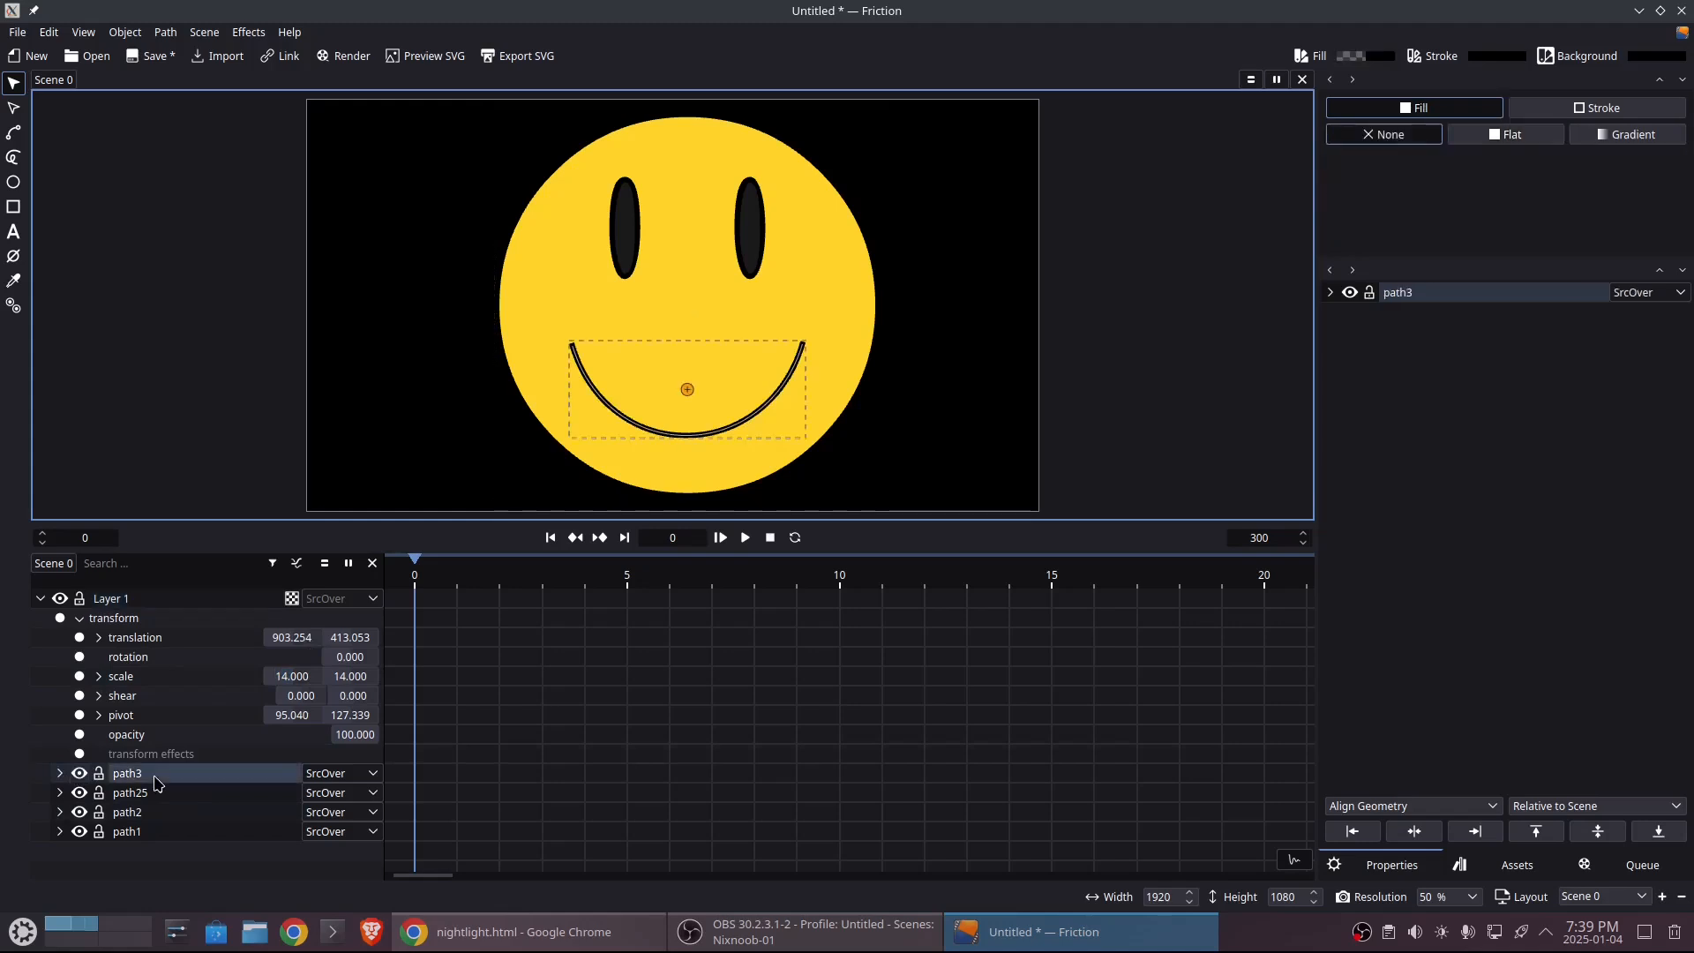
{"action": "right_click", "coordinate": [159, 783]}
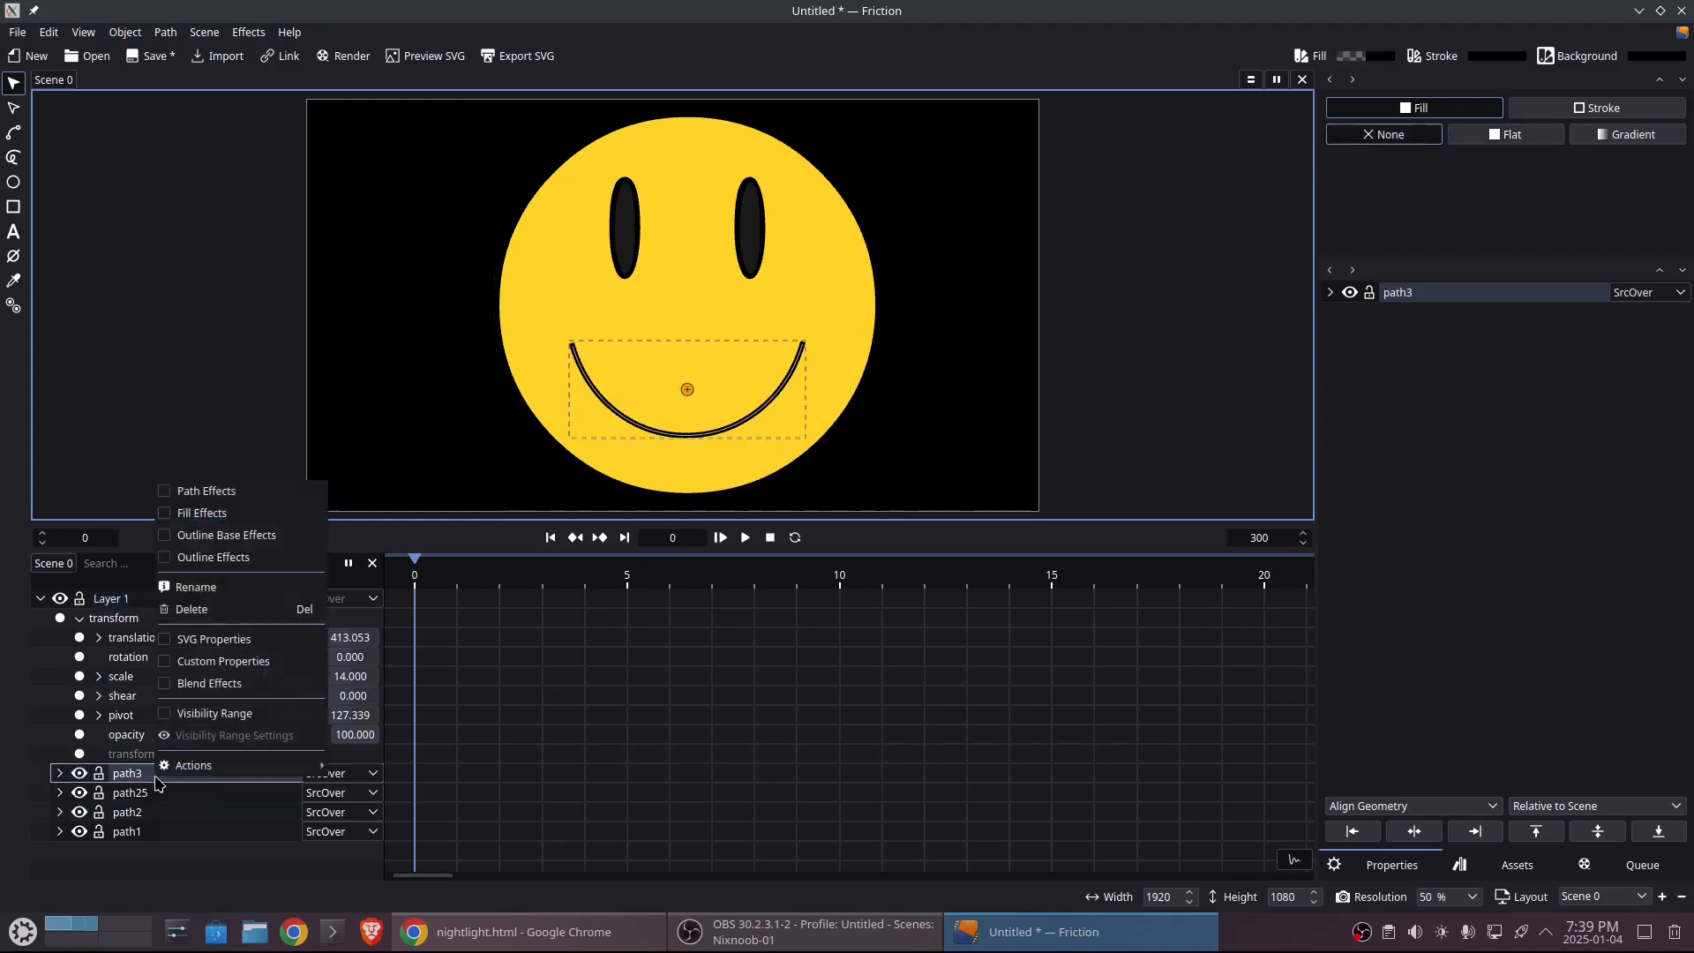
{"action": "left_click", "coordinate": [212, 590]}
{"action": "type", "text": "mouth"}
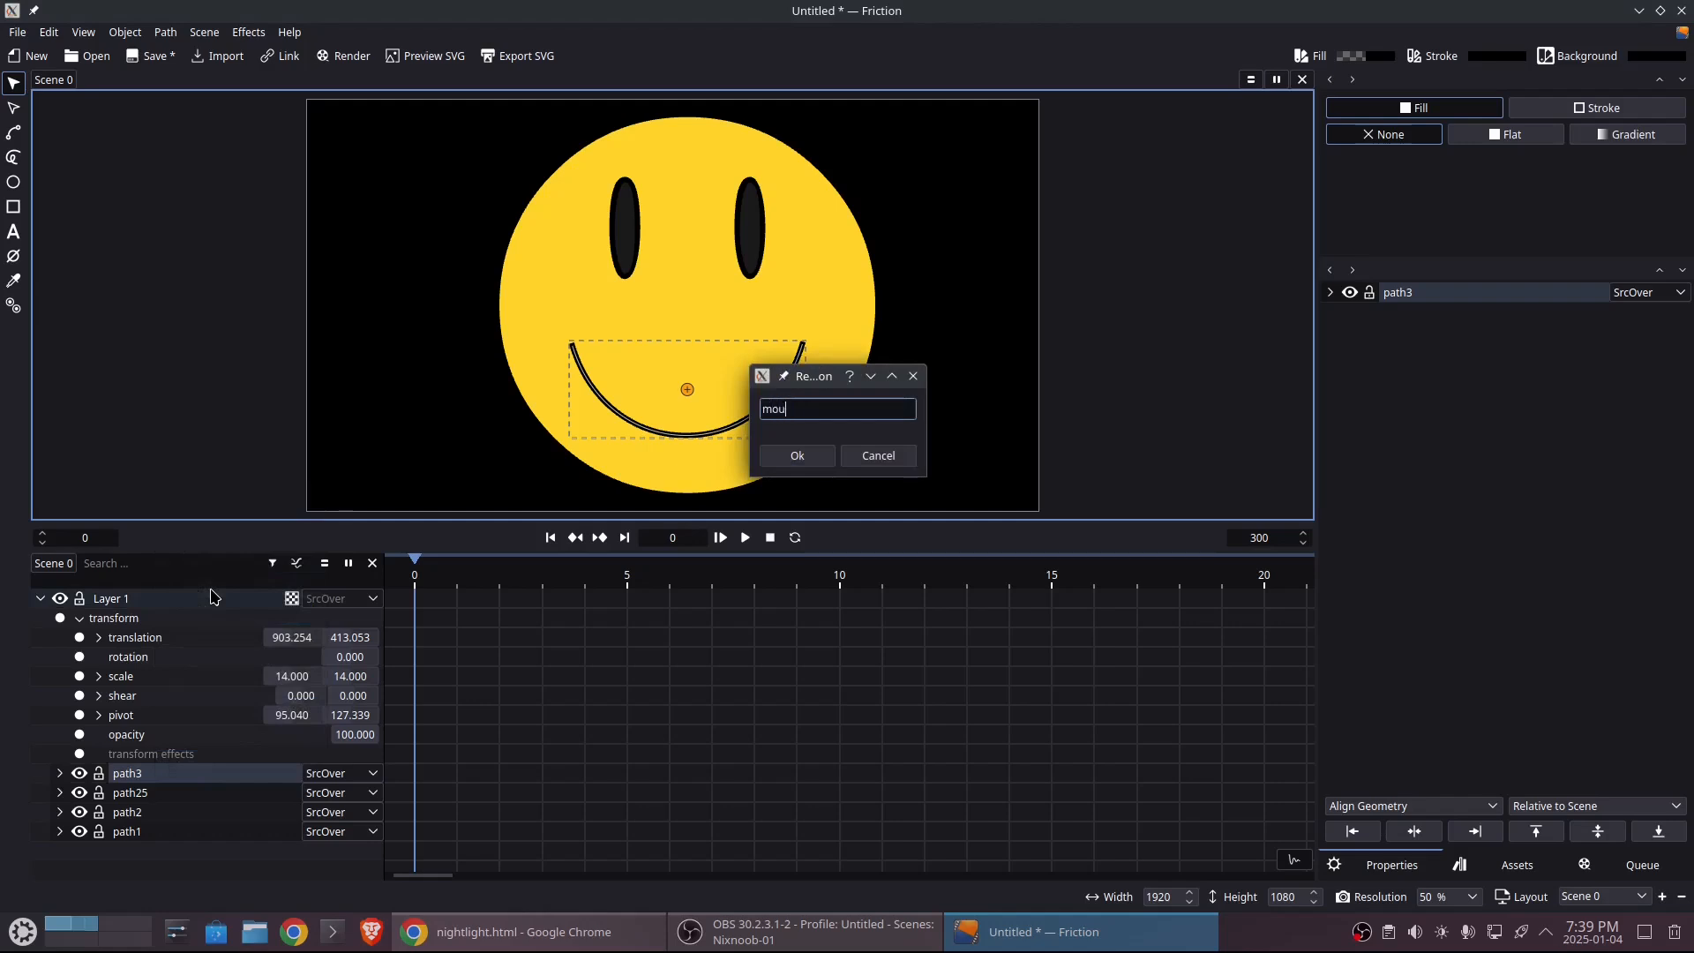
{"action": "left_click", "coordinate": [794, 457]}
- Identify path25 by toggling its visibility, leave it visible, and rename it as right eye
{"action": "left_click", "coordinate": [79, 792]}
{"action": "left_click", "coordinate": [79, 792]}
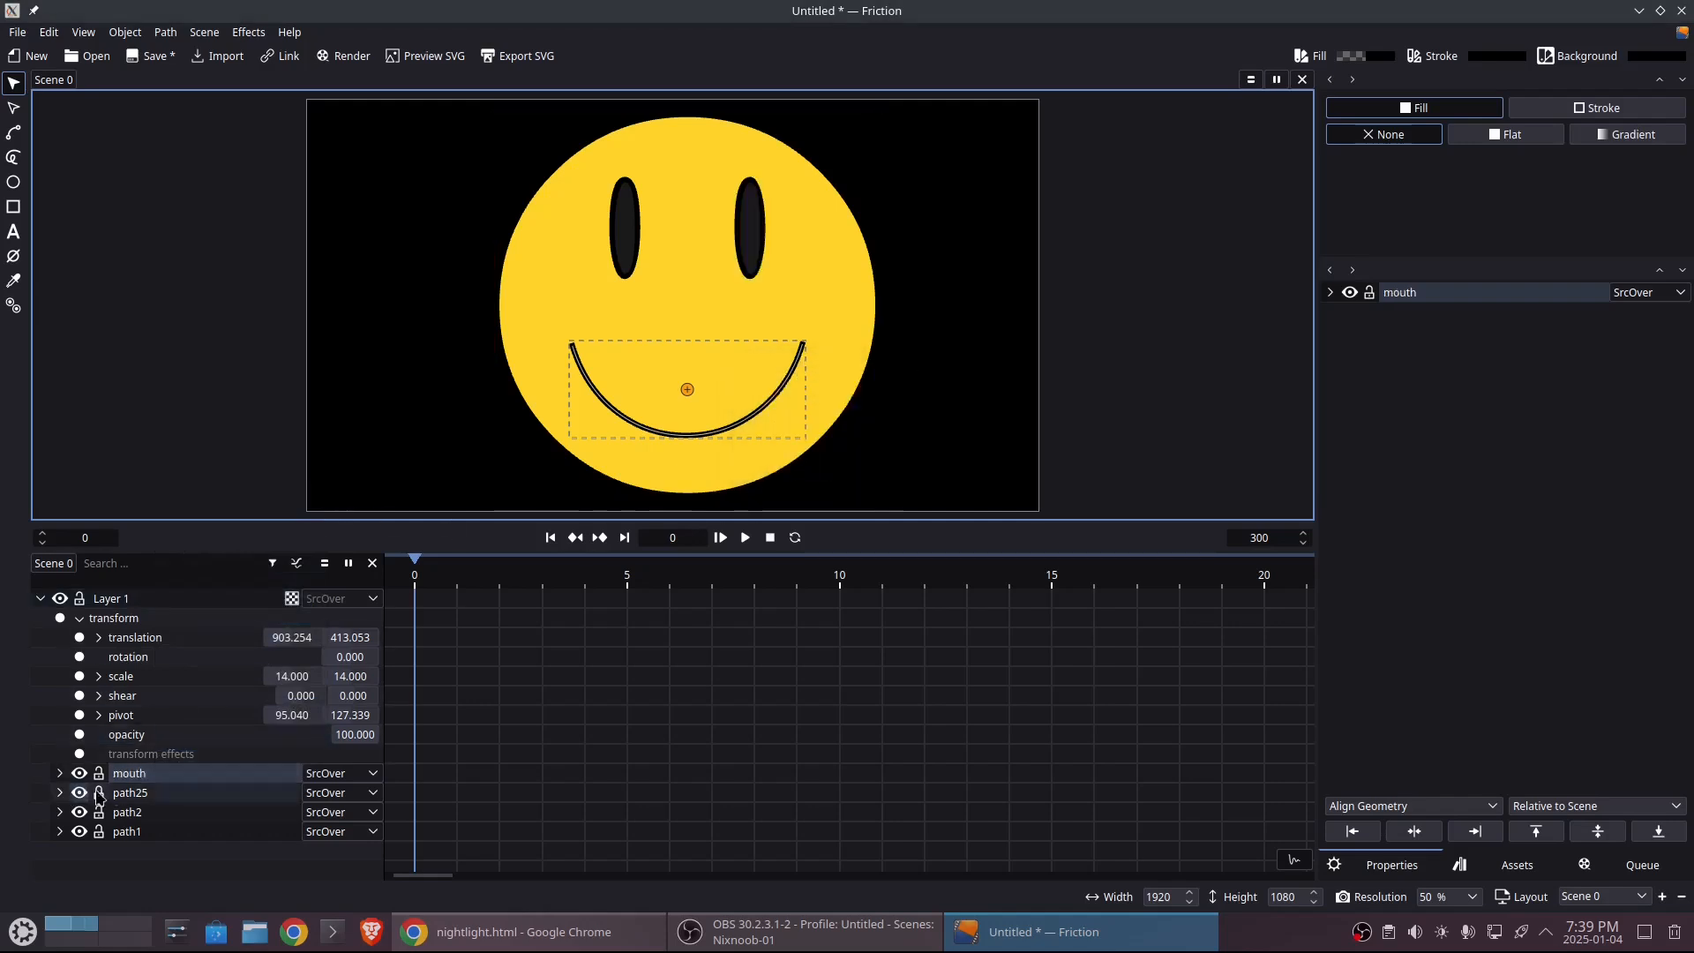
{"action": "right_click", "coordinate": [134, 796]}
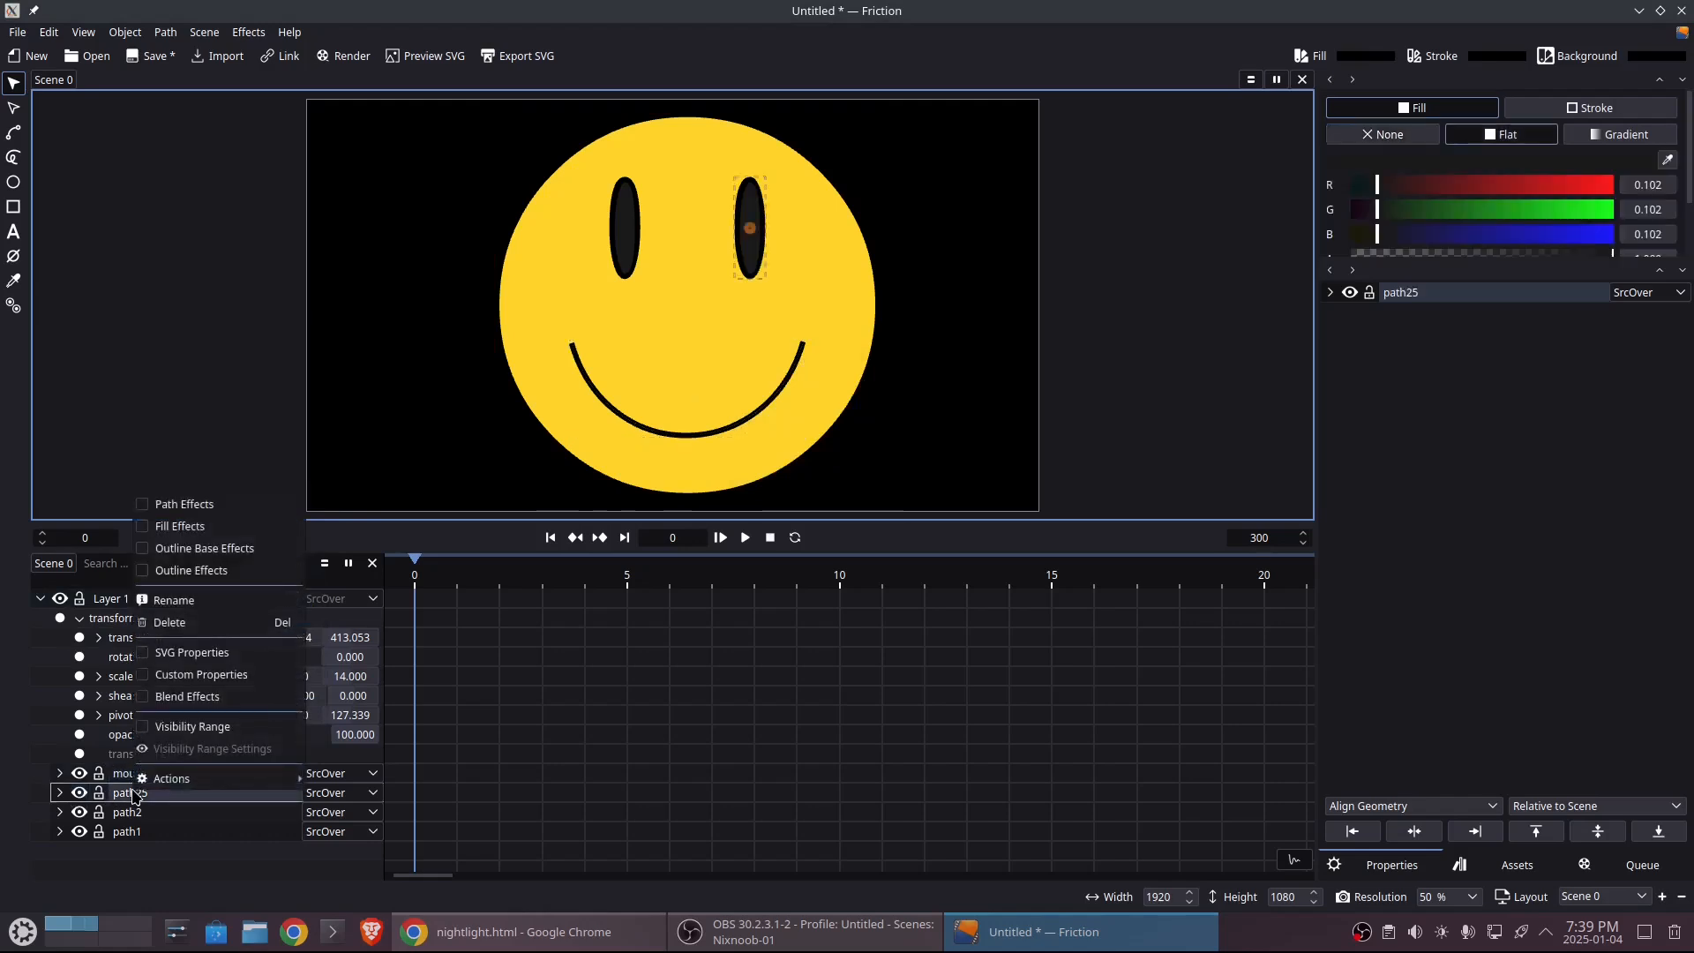
{"action": "left_click", "coordinate": [178, 605]}
{"action": "type", "text": "r-eye"}
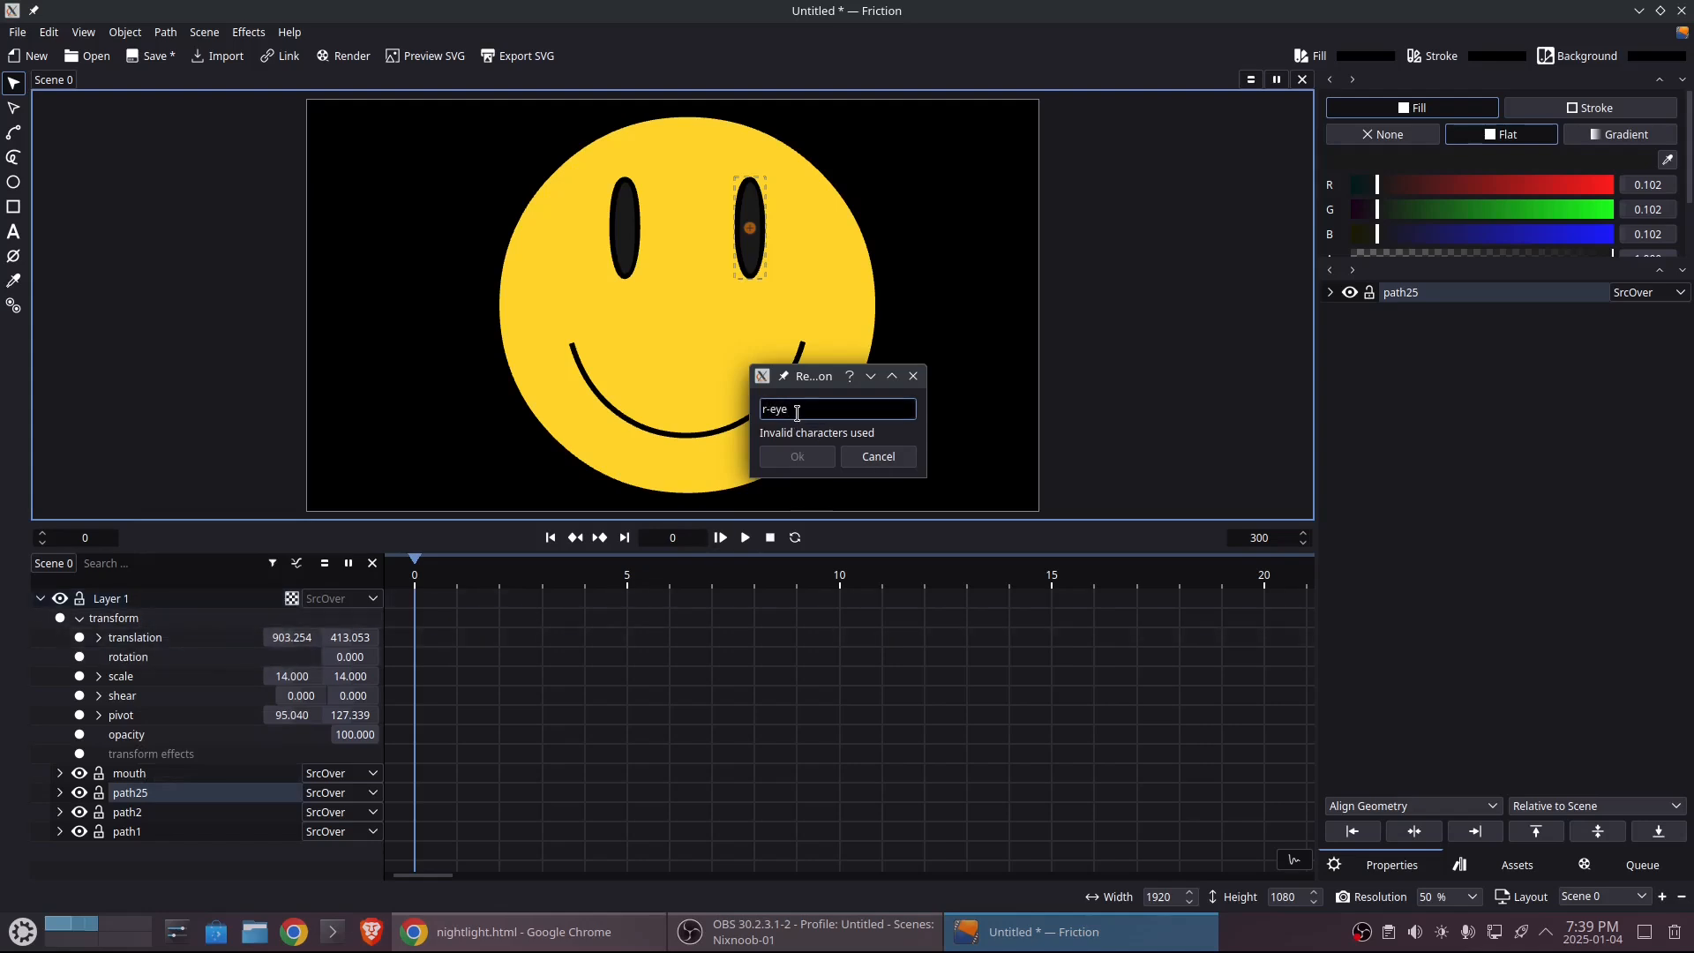
{"action": "left_click_drag", "start_coordinate": [797, 408], "coordinate": [726, 414]}
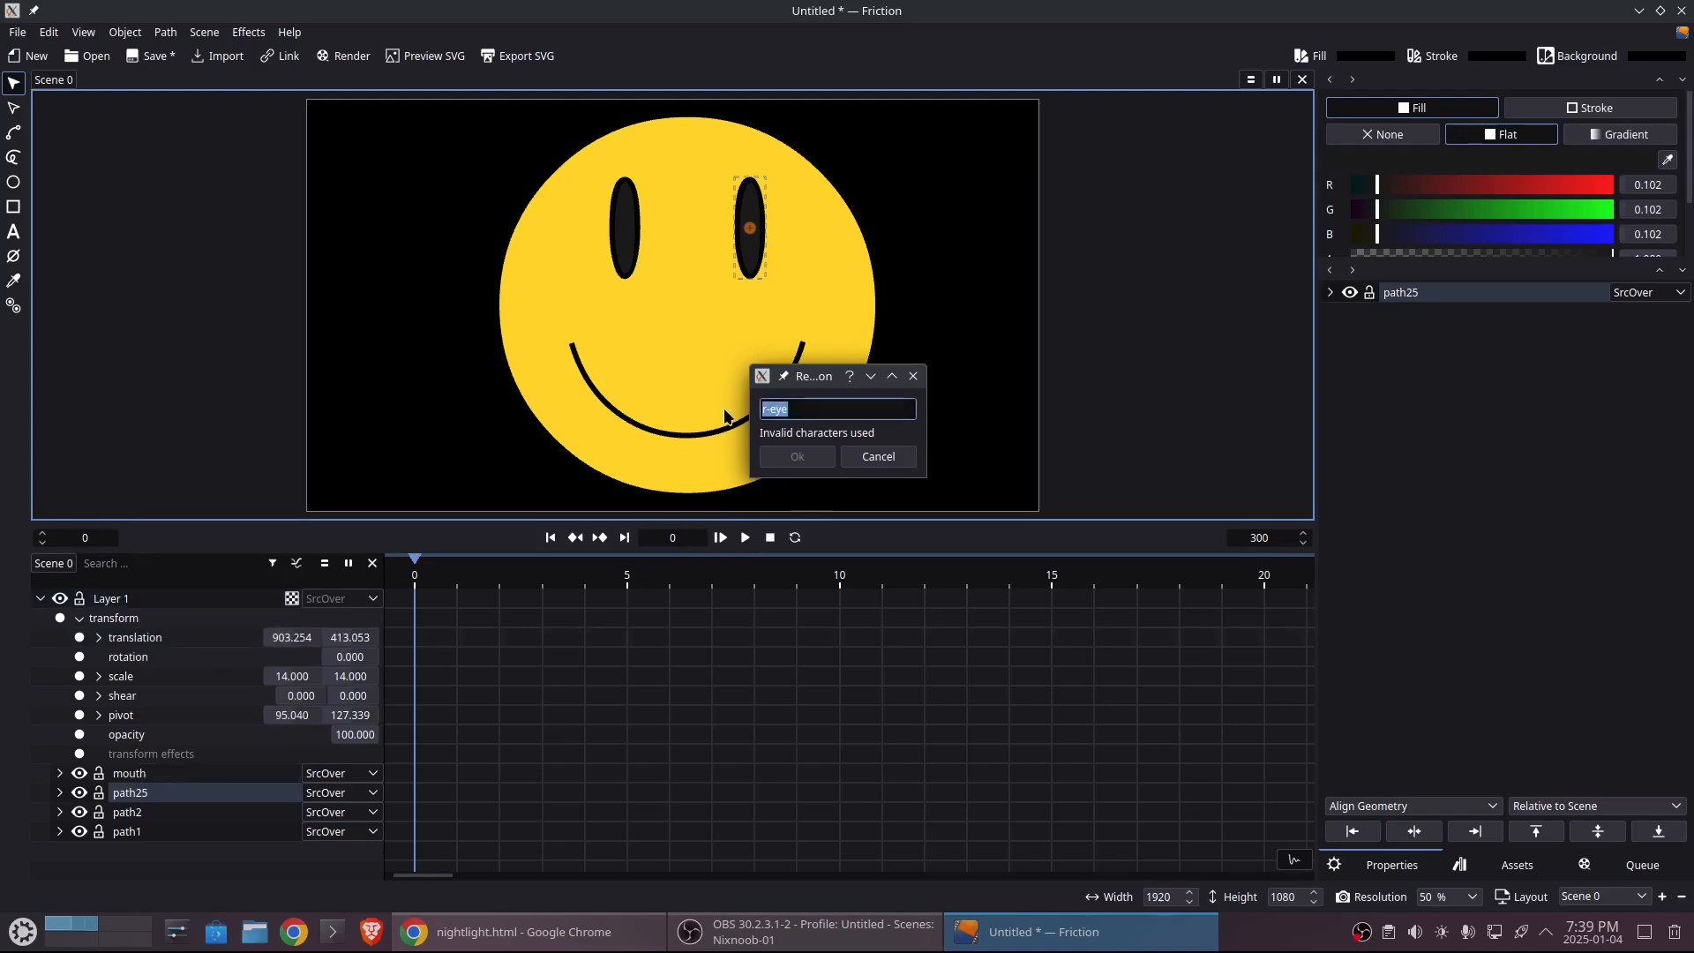
{"action": "type", "text": "right-"}
{"action": "key", "text": "BackSpace"}
{"action": "key", "text": "BackSpace"}
{"action": "key", "text": "BackSpace"}
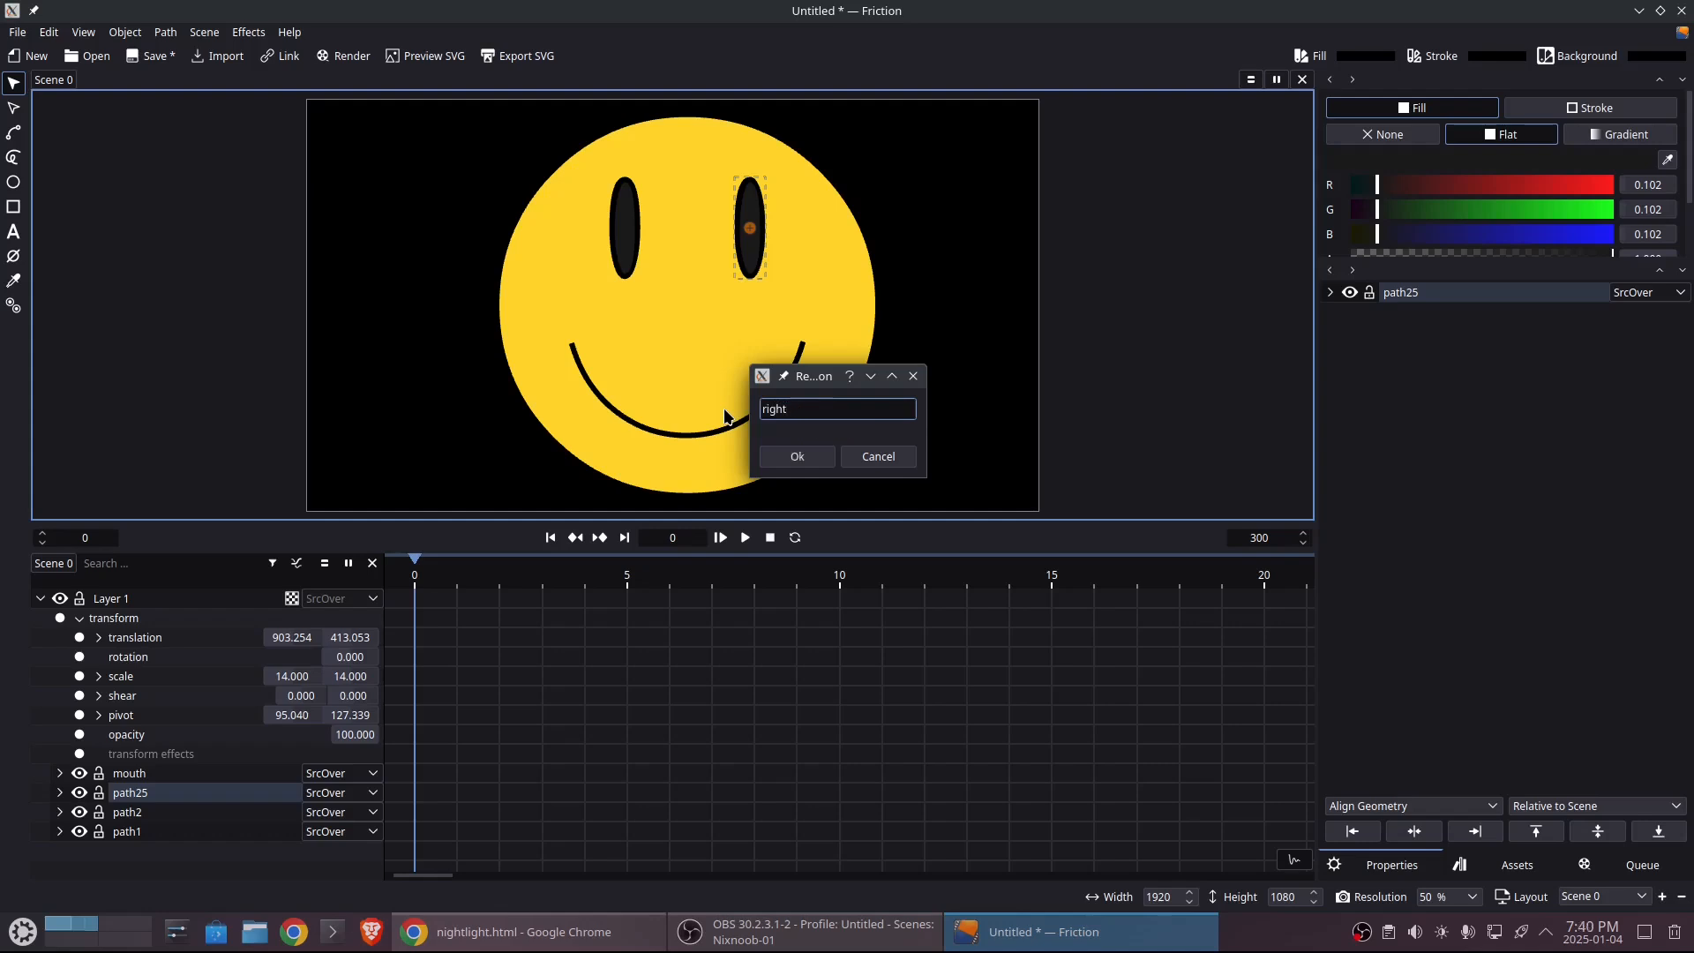
{"action": "type", "text": "eye"}
{"action": "left_click", "coordinate": [800, 456]}
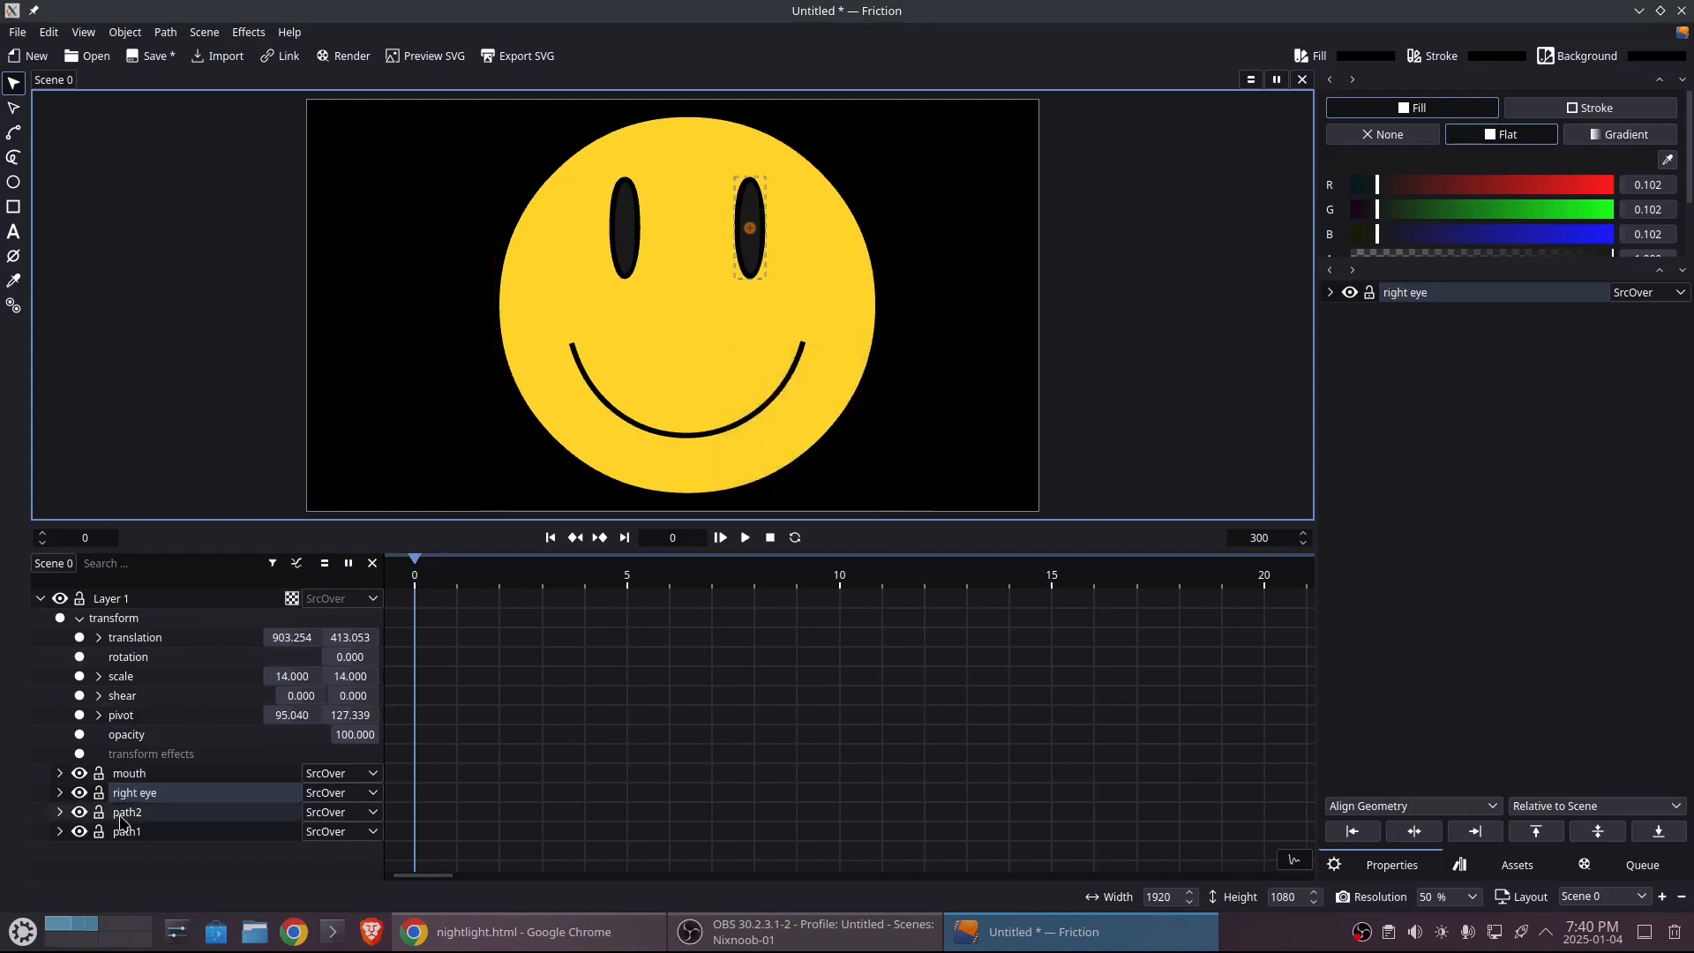
- Check path2 by toggling its visibility, leave it visible, and rename it as left eye
{"action": "left_click", "coordinate": [79, 811]}
{"action": "left_click", "coordinate": [79, 812]}
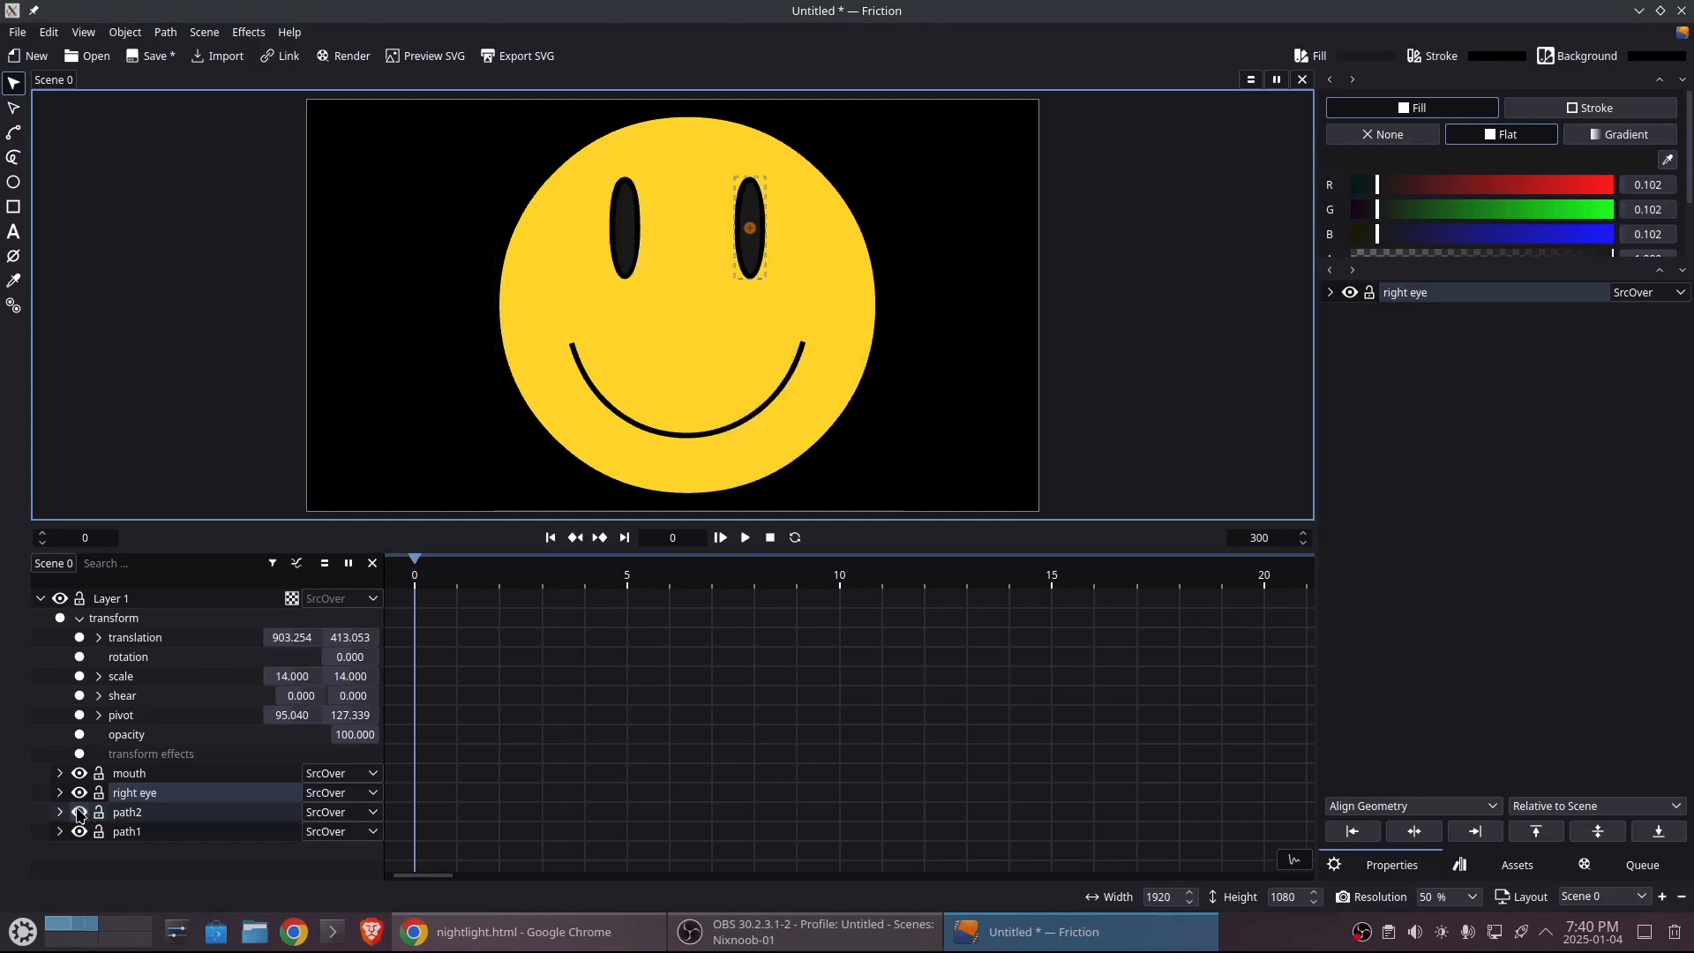
{"action": "left_click", "coordinate": [131, 814]}
{"action": "right_click", "coordinate": [131, 814]}
{"action": "left_click", "coordinate": [181, 620]}
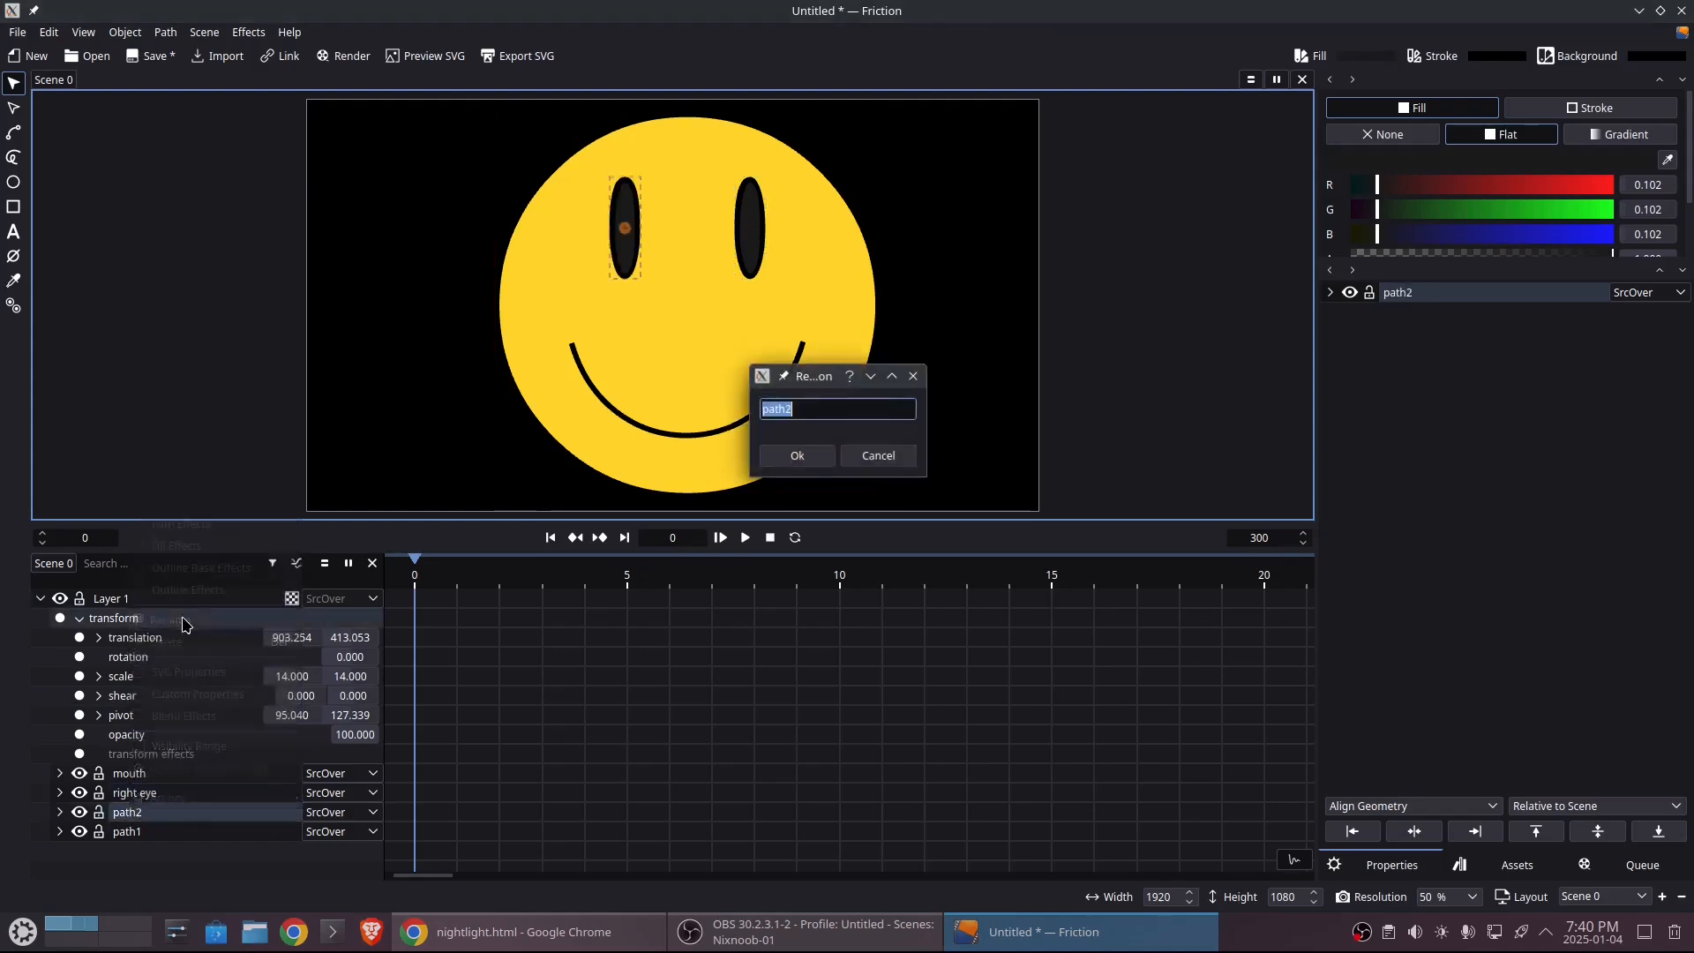
{"action": "type", "text": "left eye"}
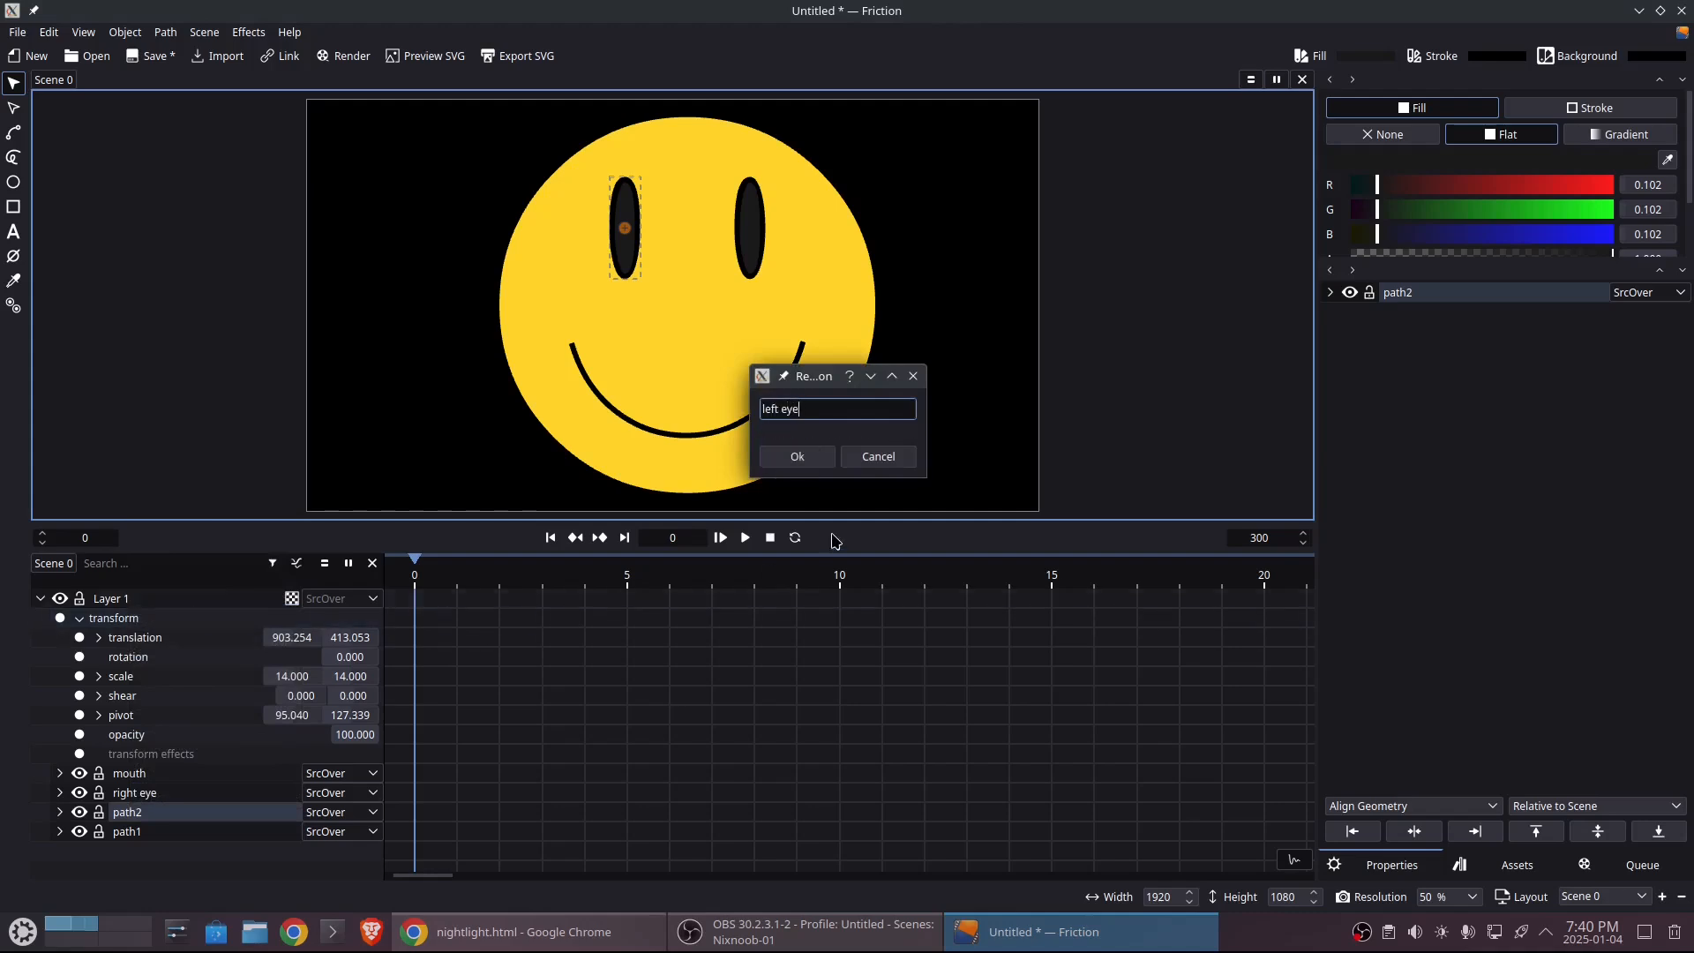
{"action": "left_click", "coordinate": [798, 457]}
- Check path1 by toggling its visibility, leave it visible, and rename it as smiley
{"action": "left_click", "coordinate": [78, 831]}
{"action": "left_click", "coordinate": [78, 831]}
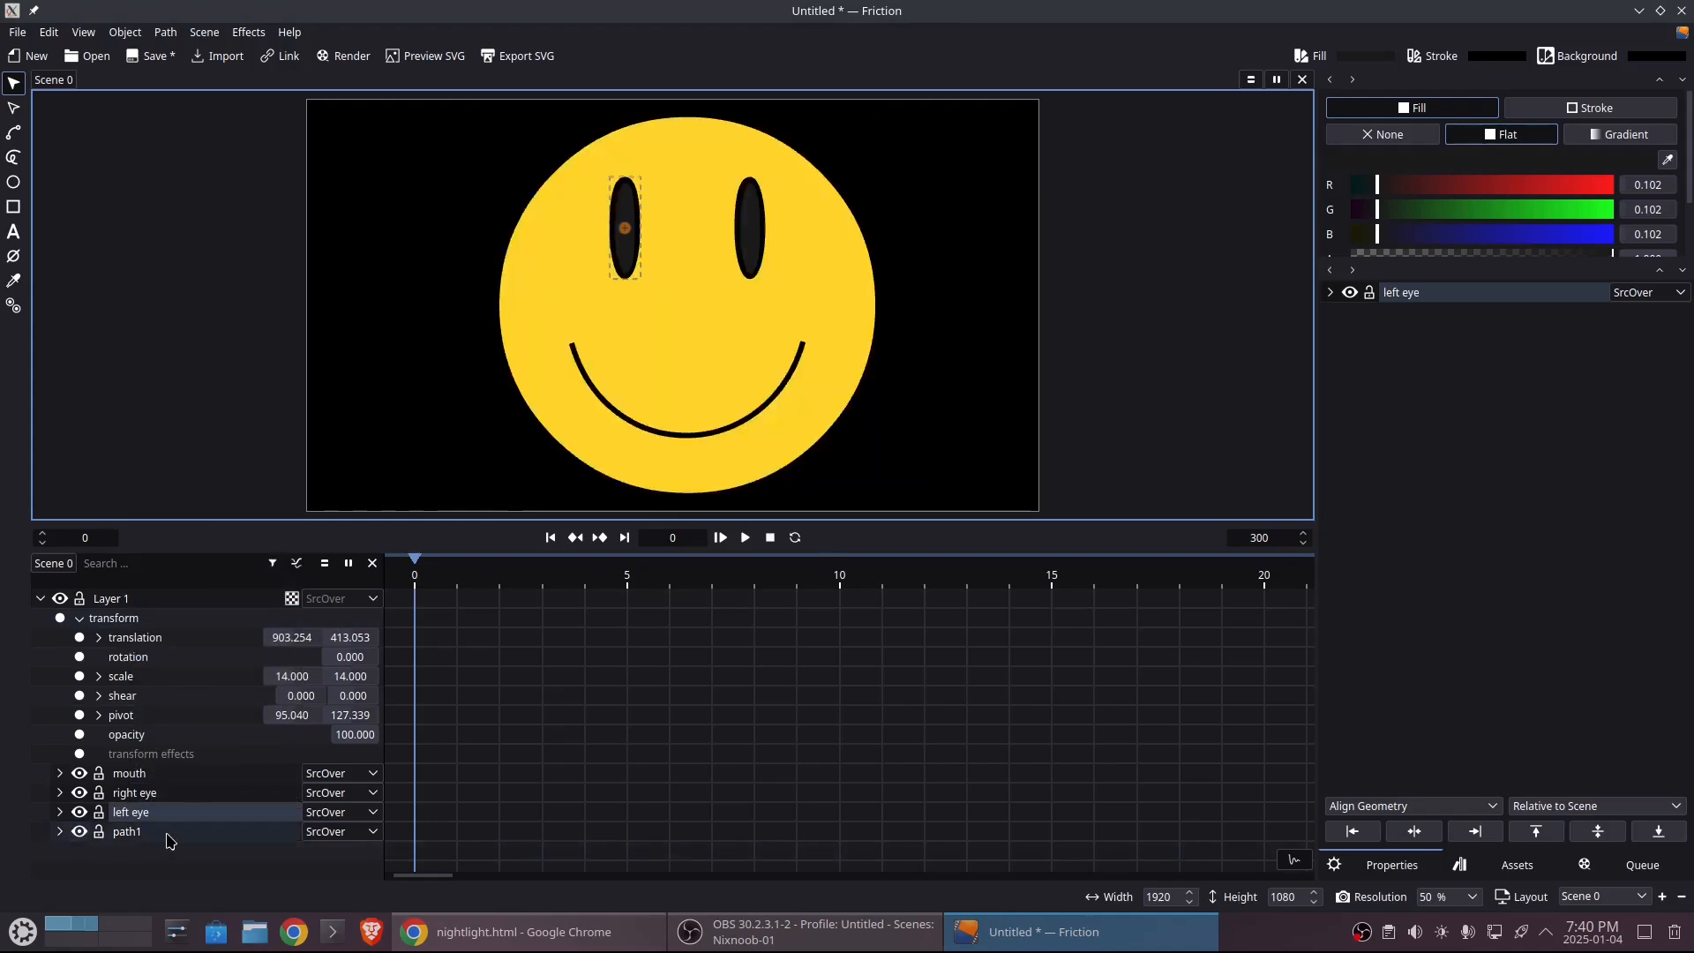
{"action": "left_click", "coordinate": [139, 831]}
{"action": "right_click", "coordinate": [141, 831]}
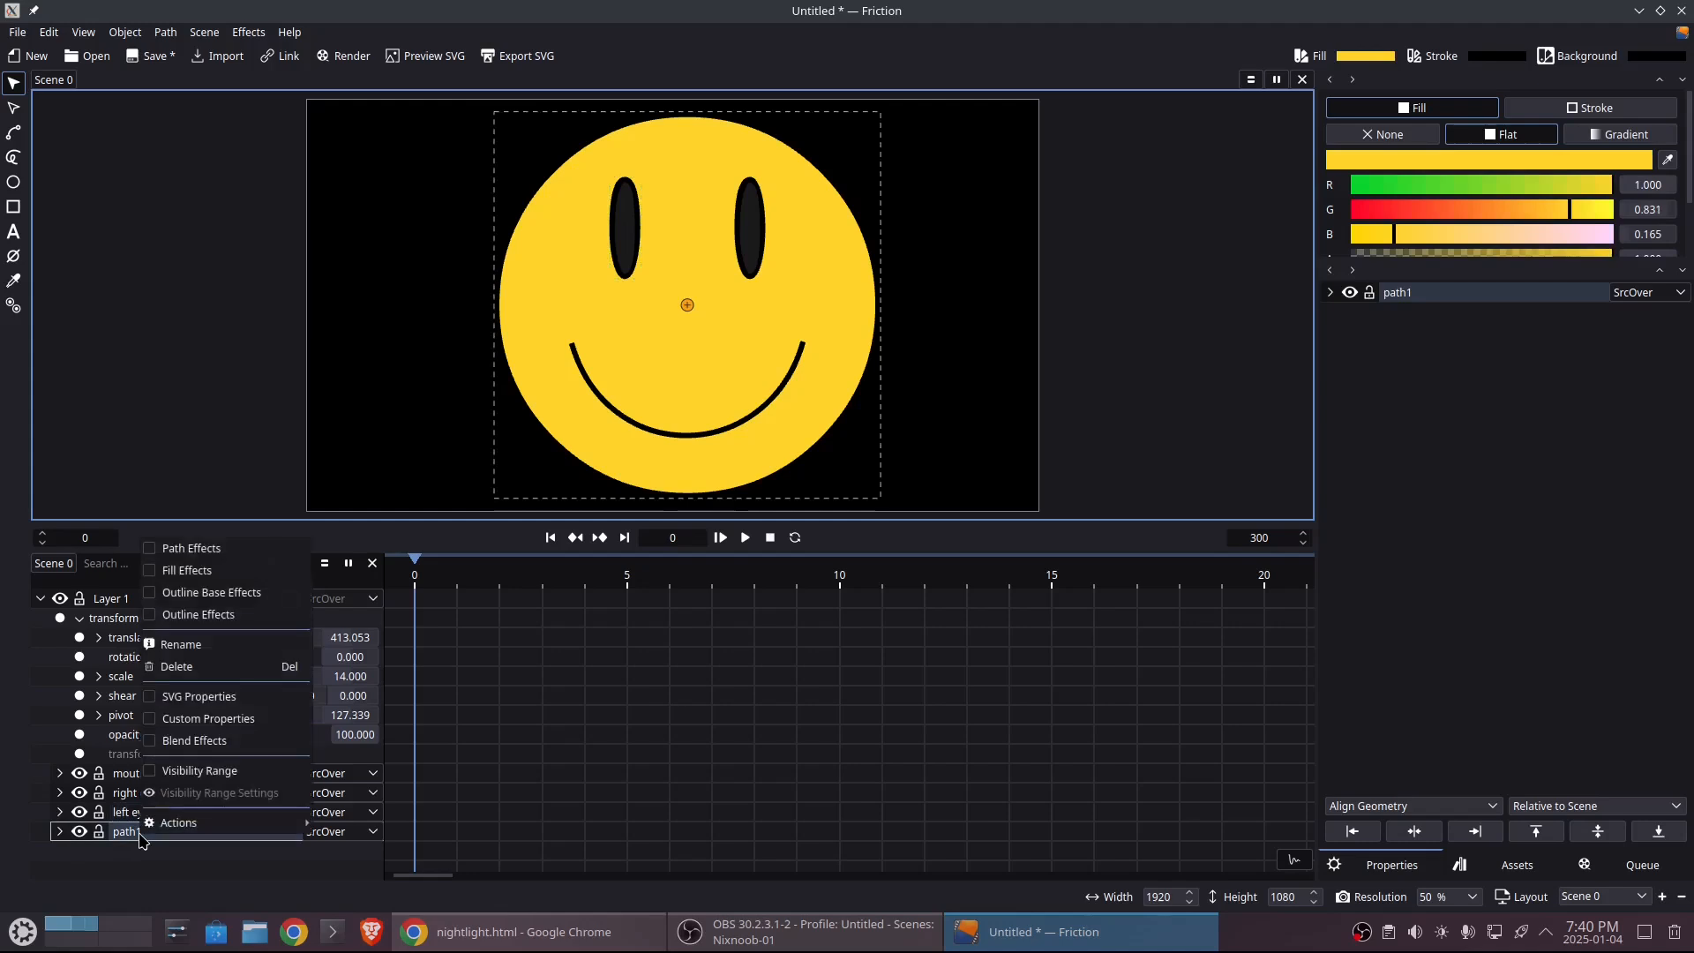
{"action": "left_click", "coordinate": [188, 645]}
{"action": "type", "text": "sm"}
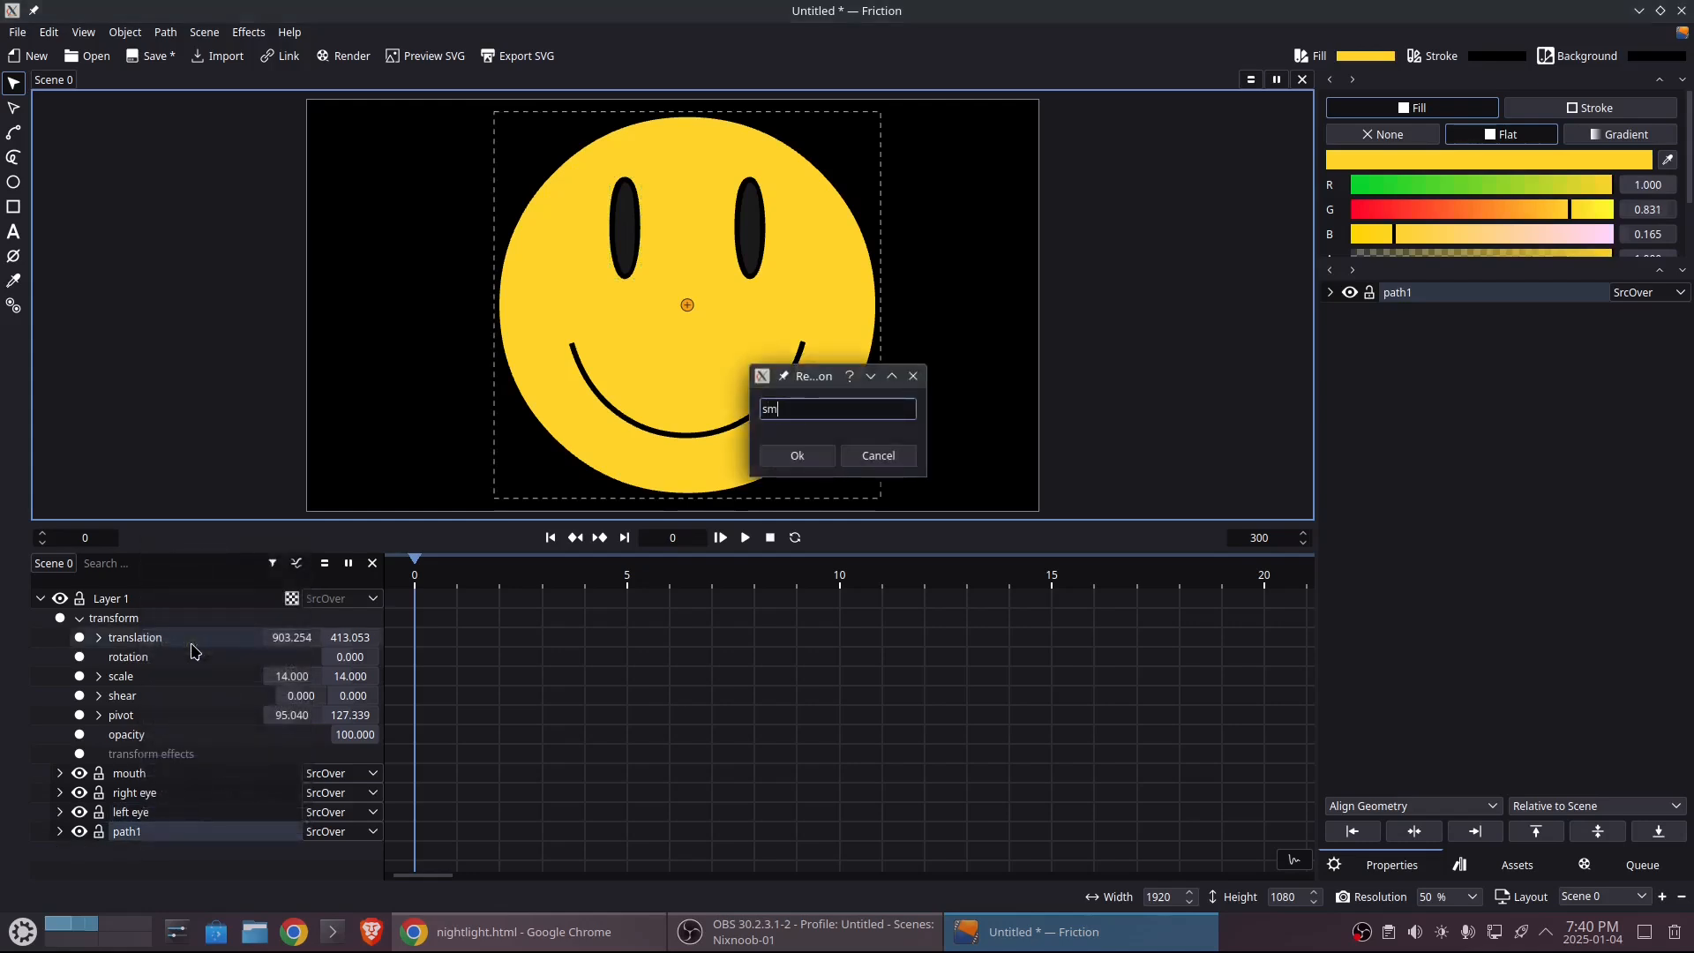
{"action": "type", "text": "iley"}
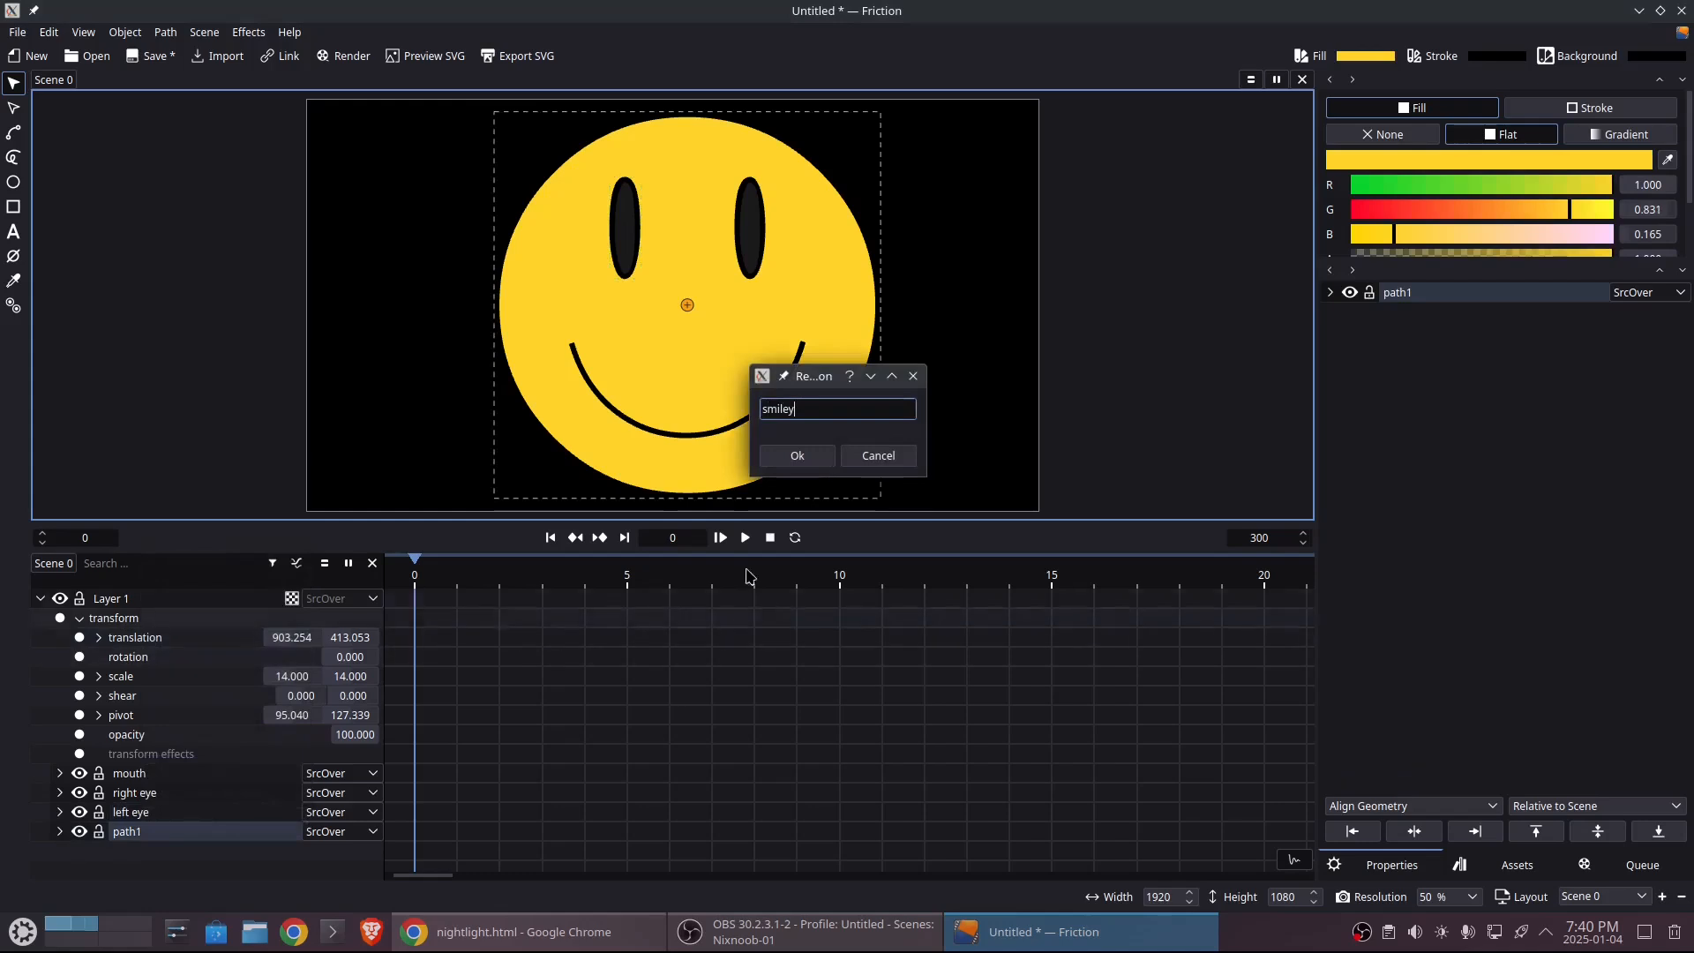
{"action": "left_click", "coordinate": [810, 461]}
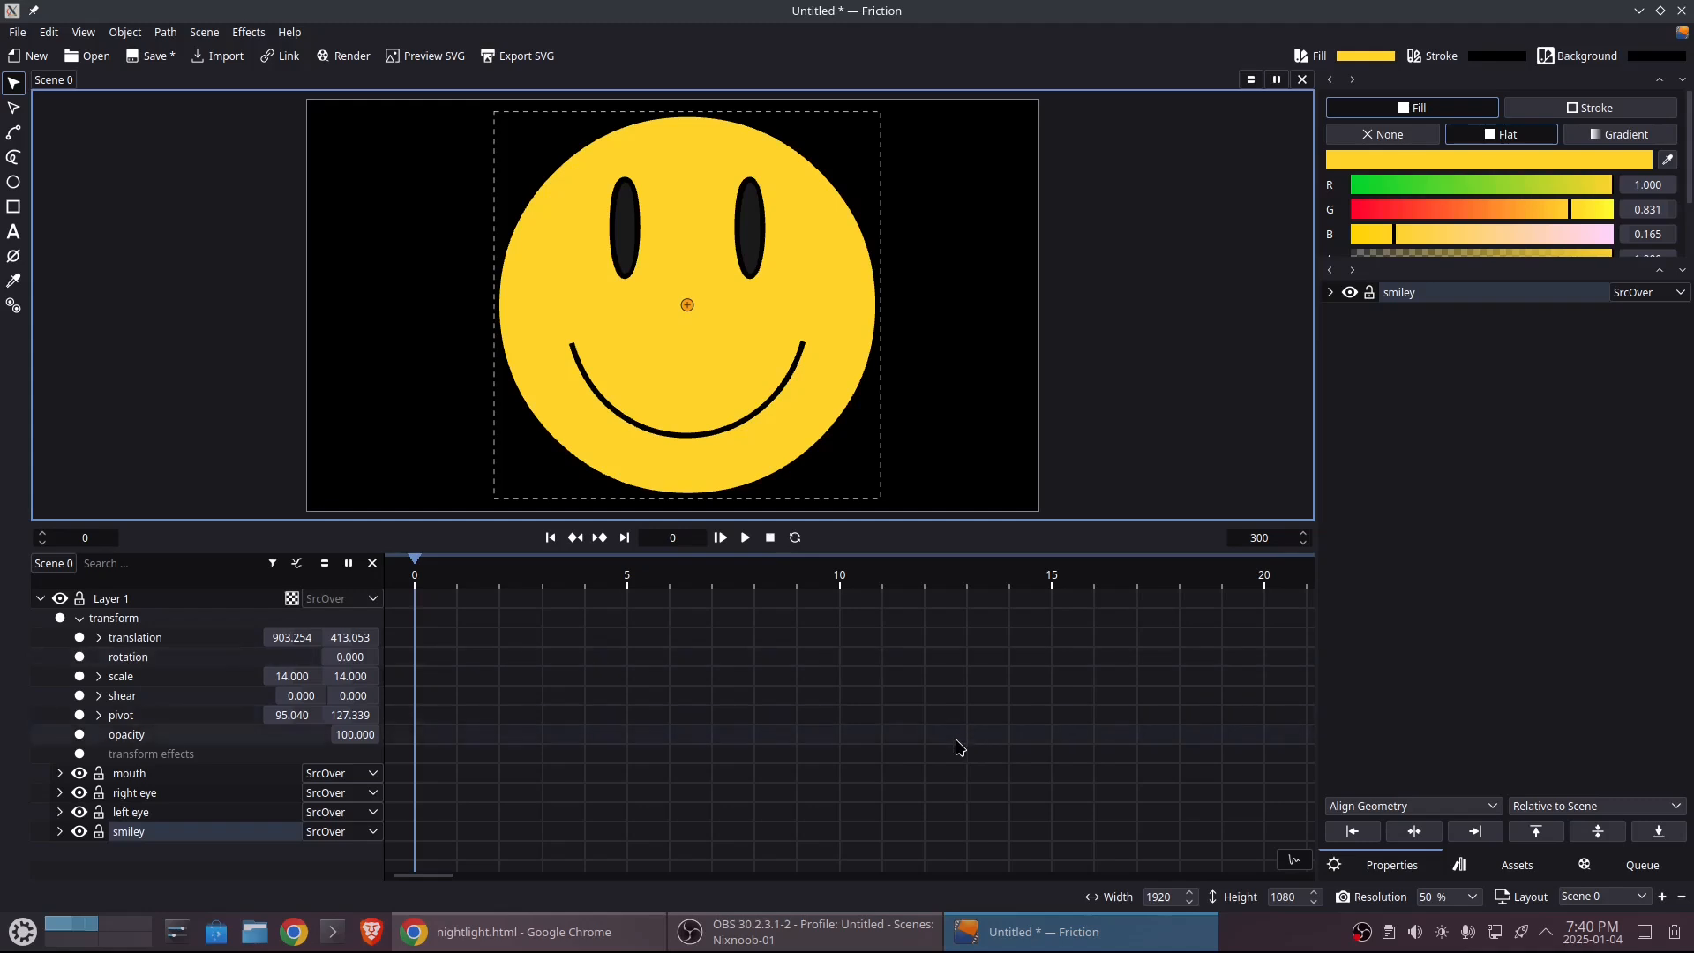
{"action": "left_click", "coordinate": [80, 676]}
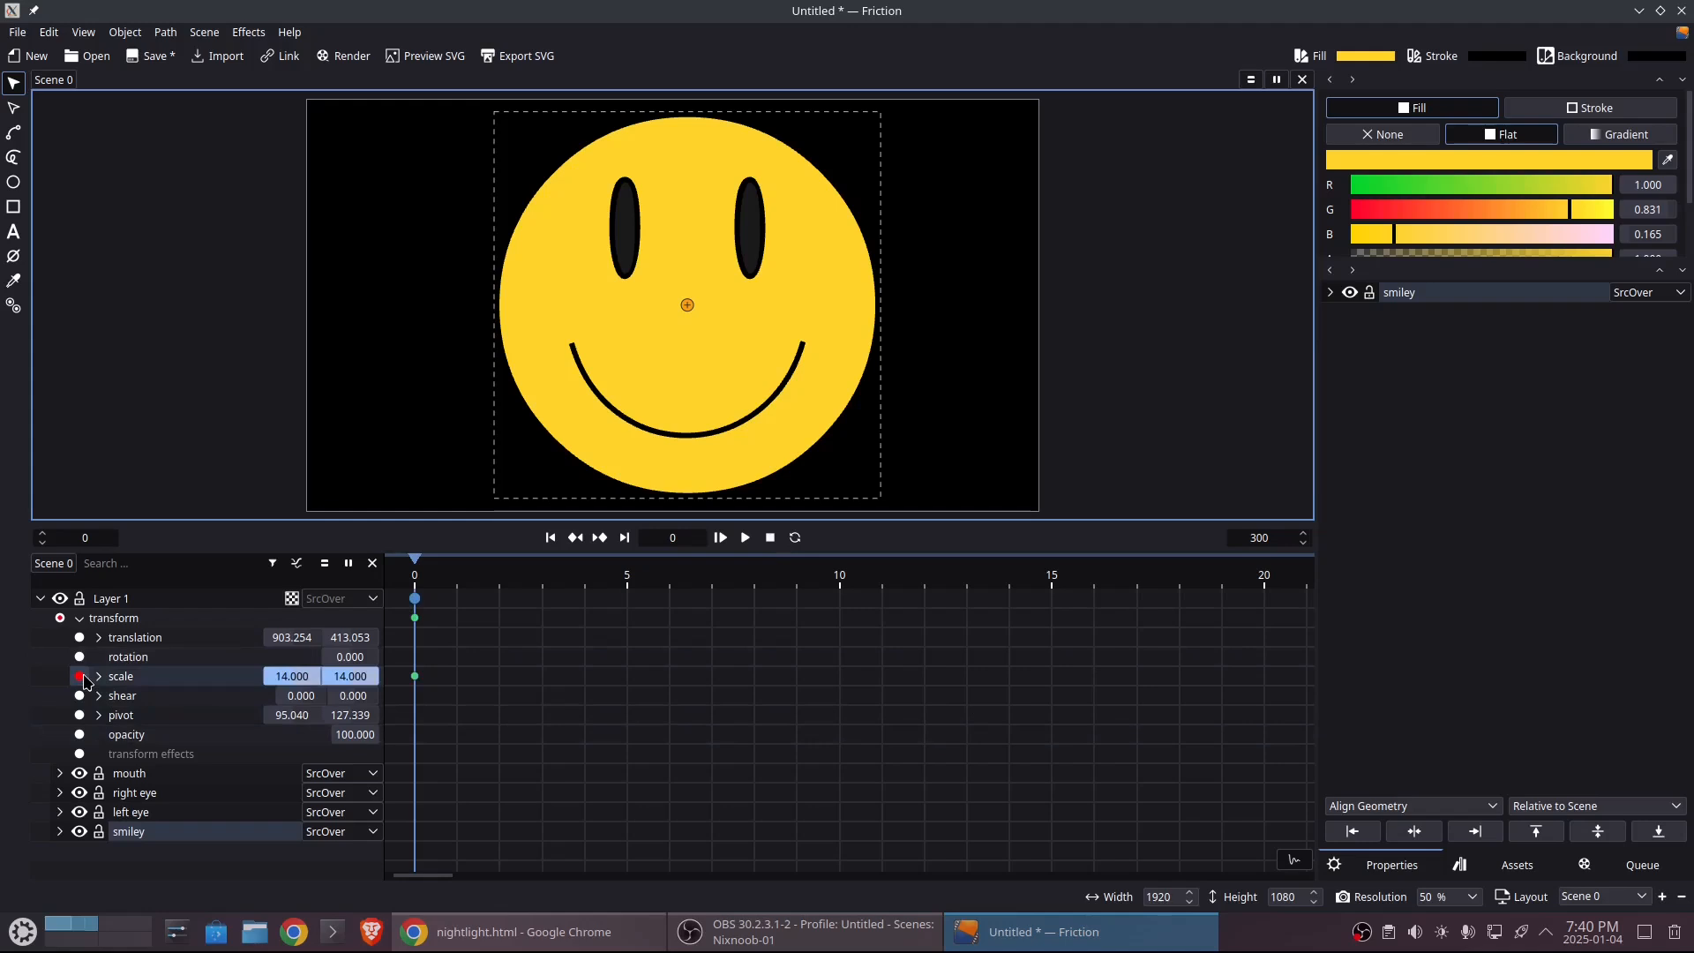
{"action": "left_click", "coordinate": [79, 676]}
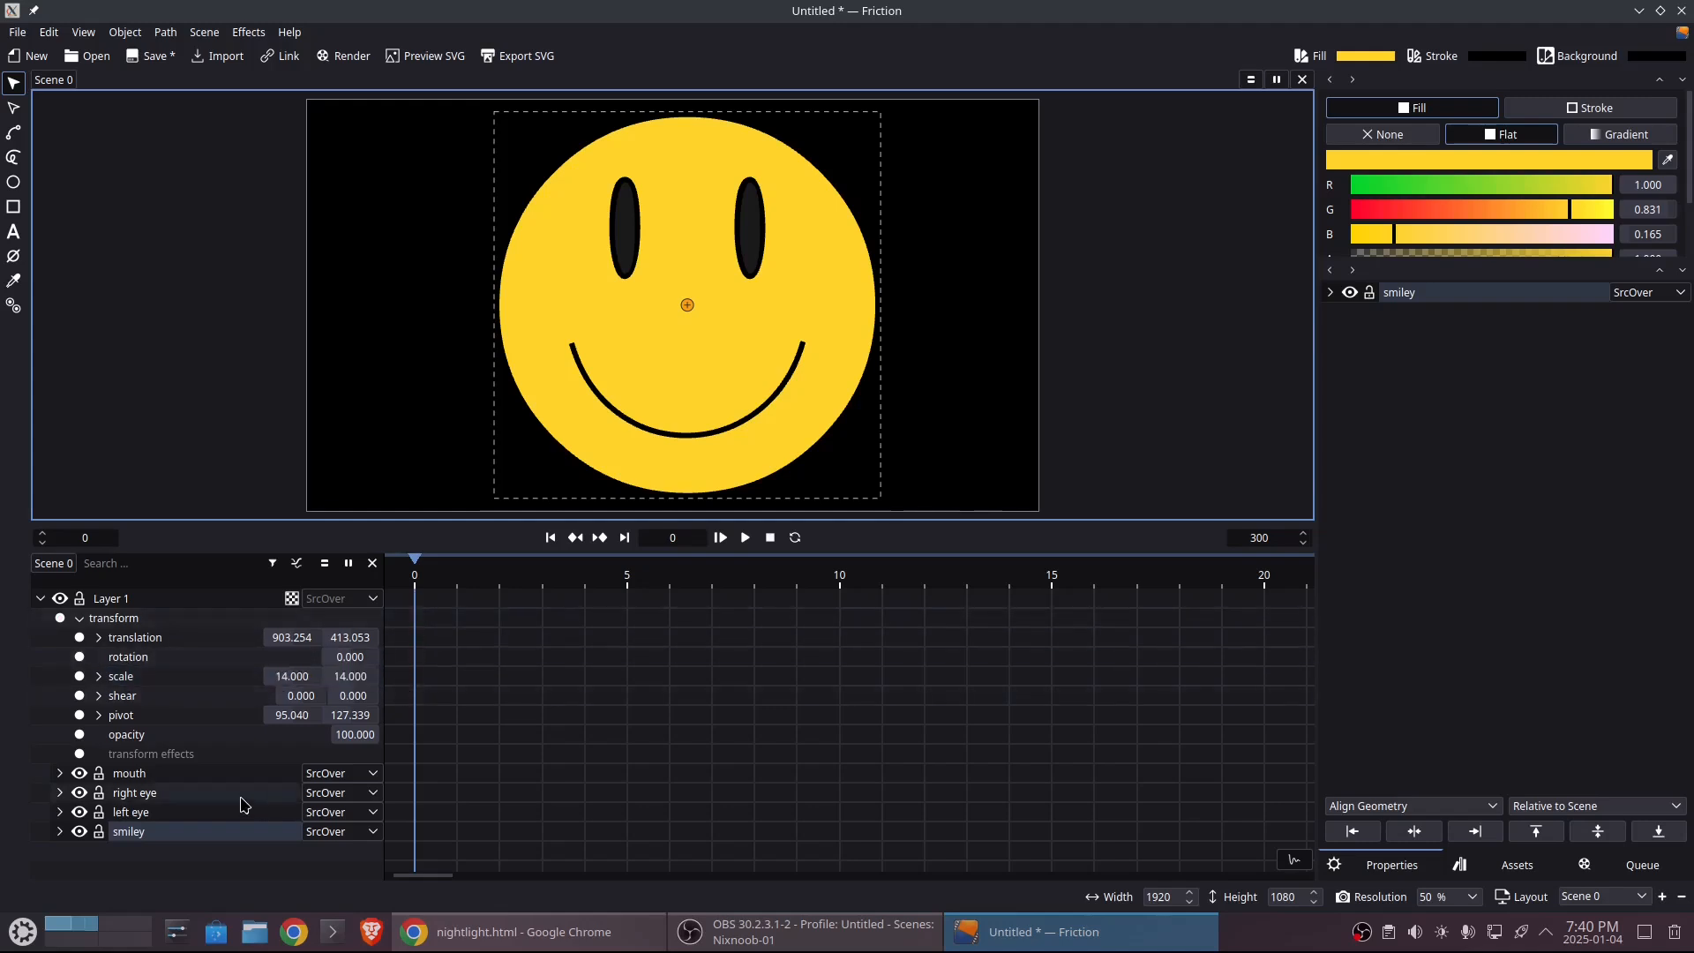
{"action": "left_click", "coordinate": [625, 244]}
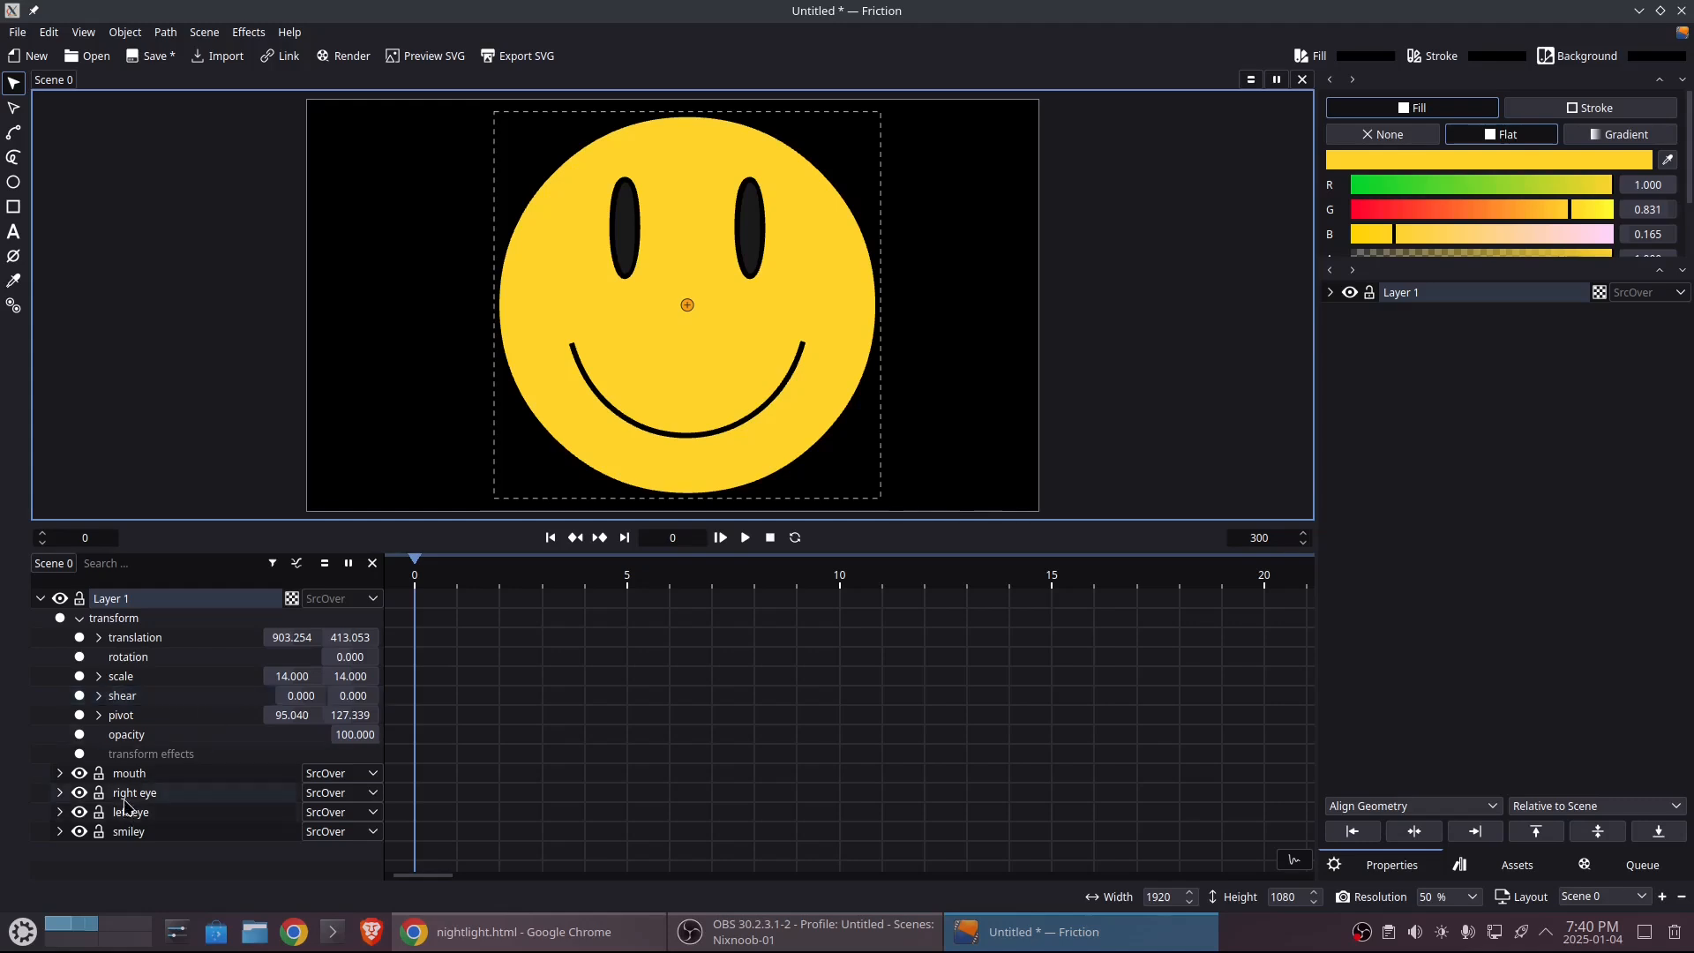
- Expand the right eye's transform properties and record a translation keyframe at frame 0, with its x and y values shown
{"action": "left_click", "coordinate": [59, 792]}
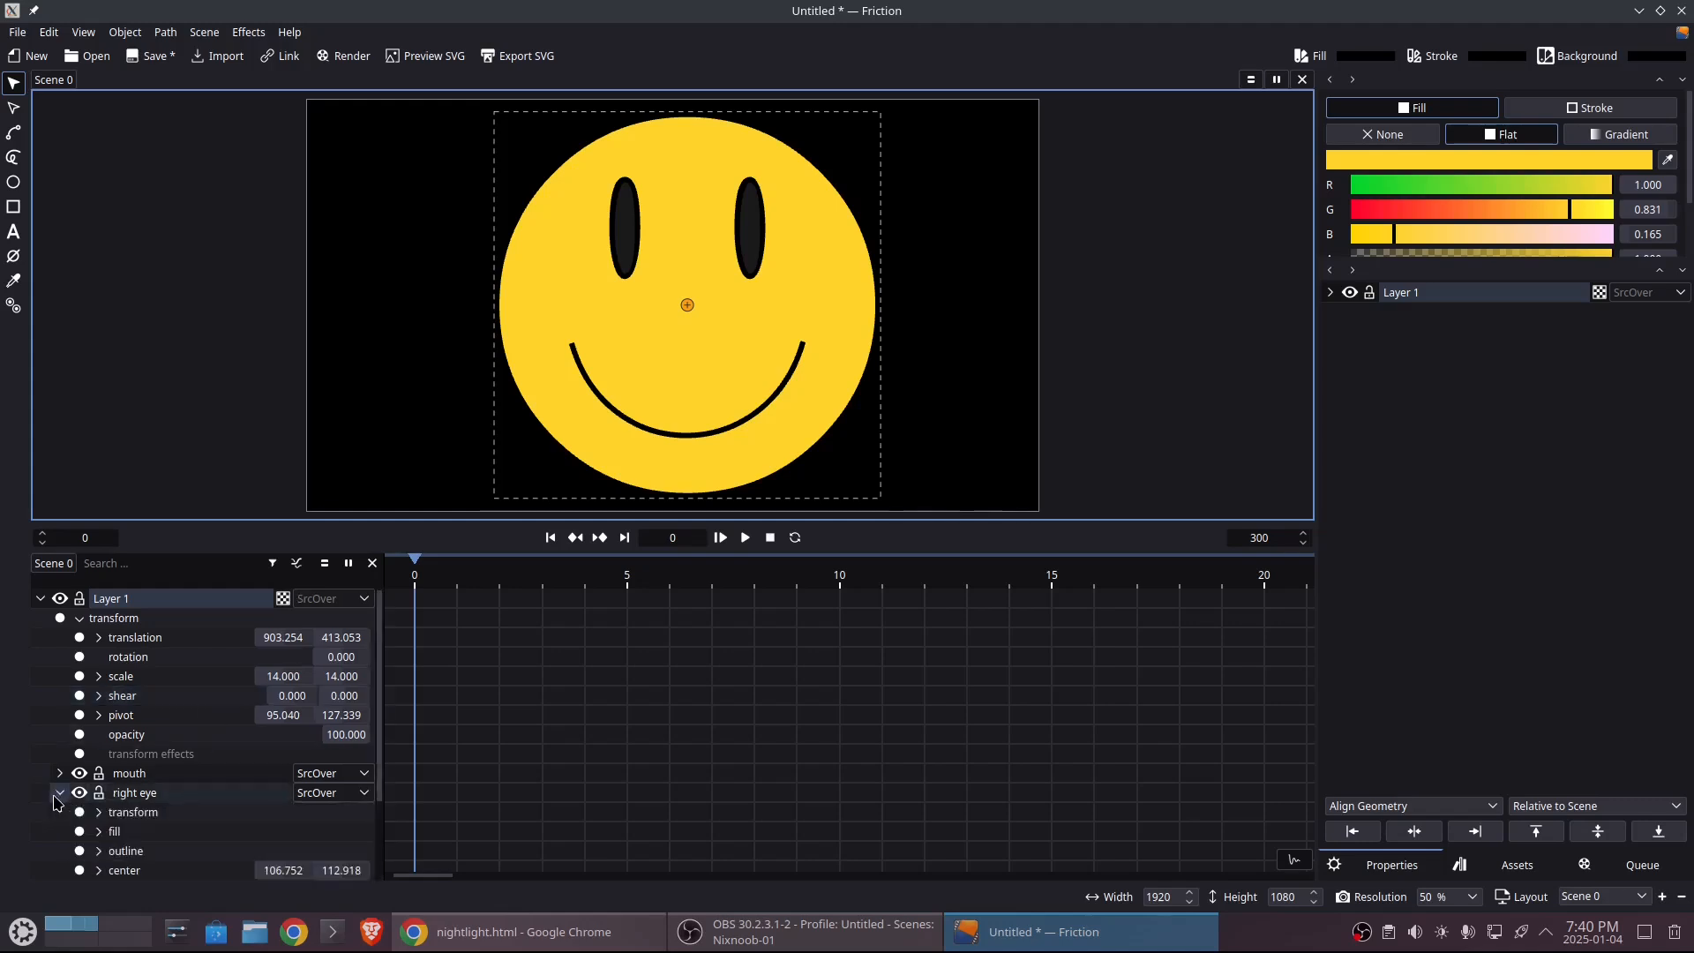
{"action": "scroll", "coordinate": [196, 760], "scroll_direction": "down", "scroll_amount": 2}
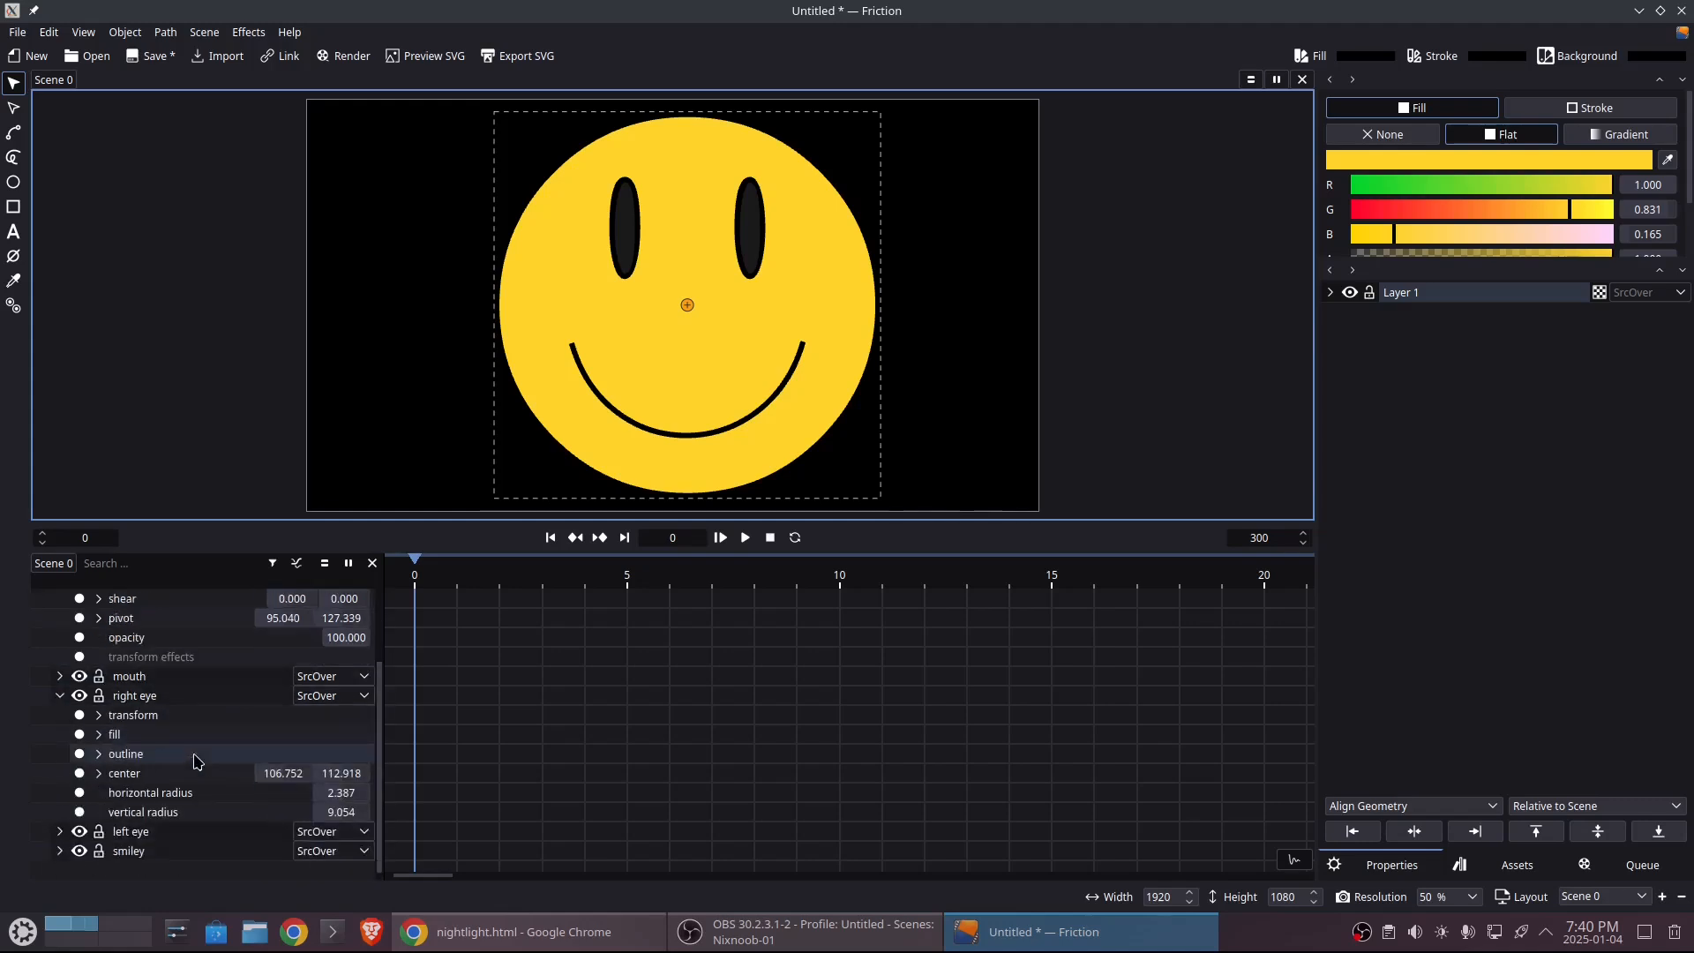
{"action": "left_click", "coordinate": [99, 715]}
{"action": "left_click", "coordinate": [98, 734]}
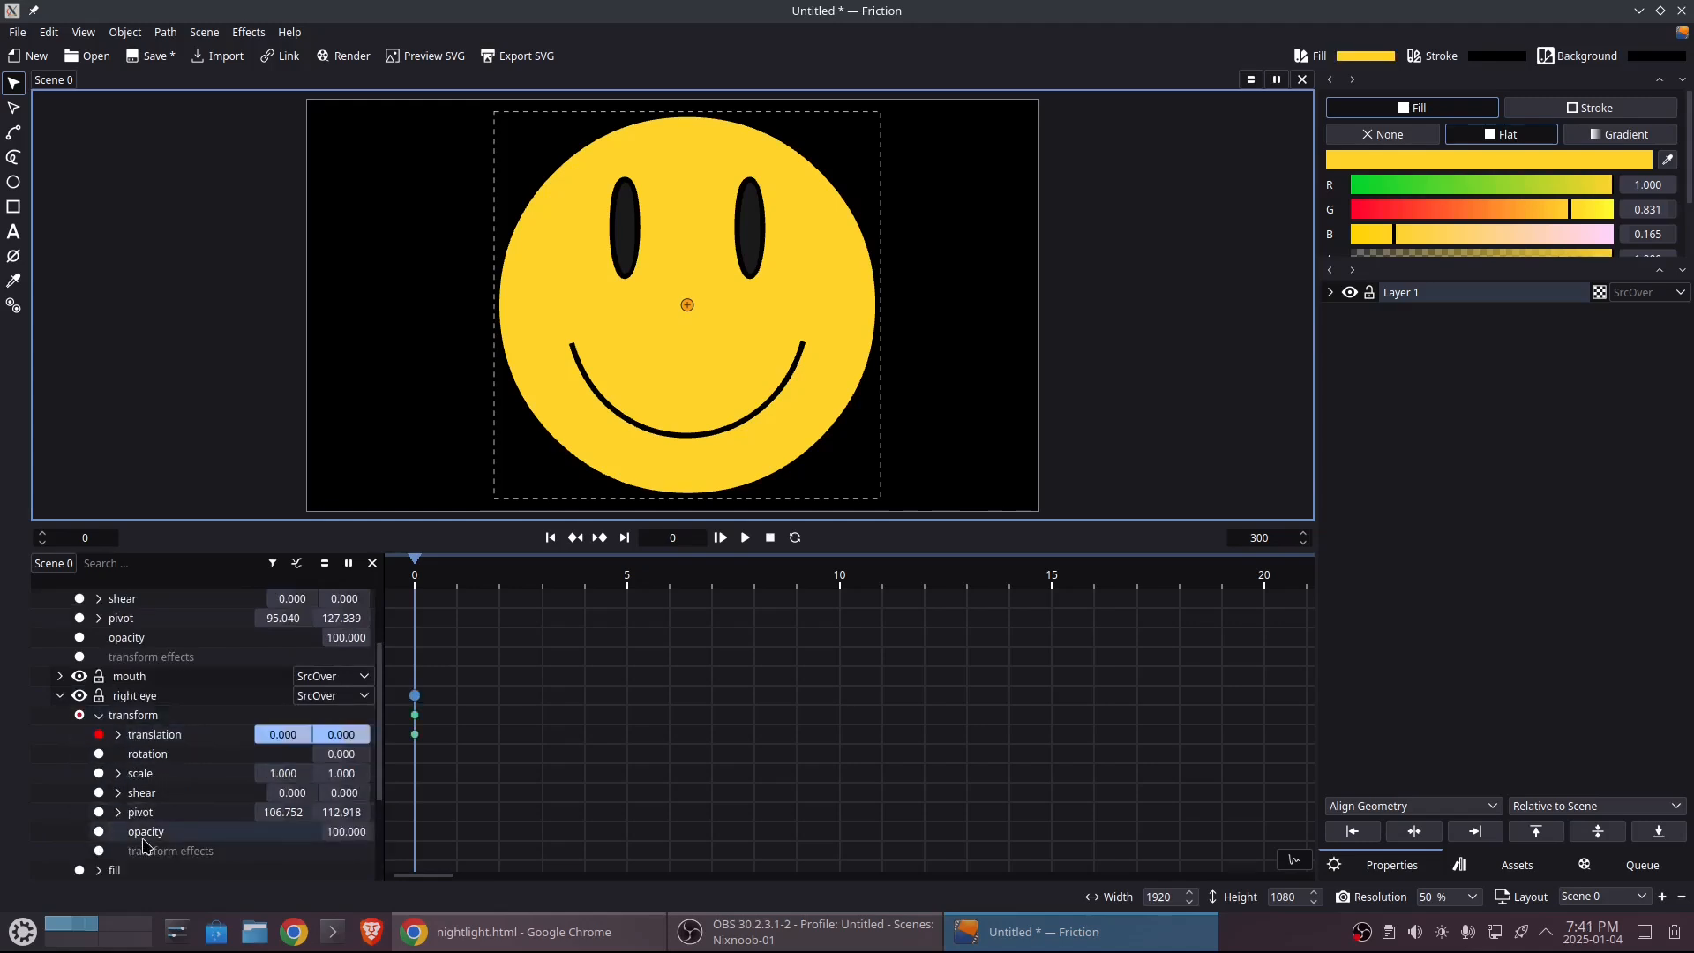
{"action": "left_click", "coordinate": [118, 734]}
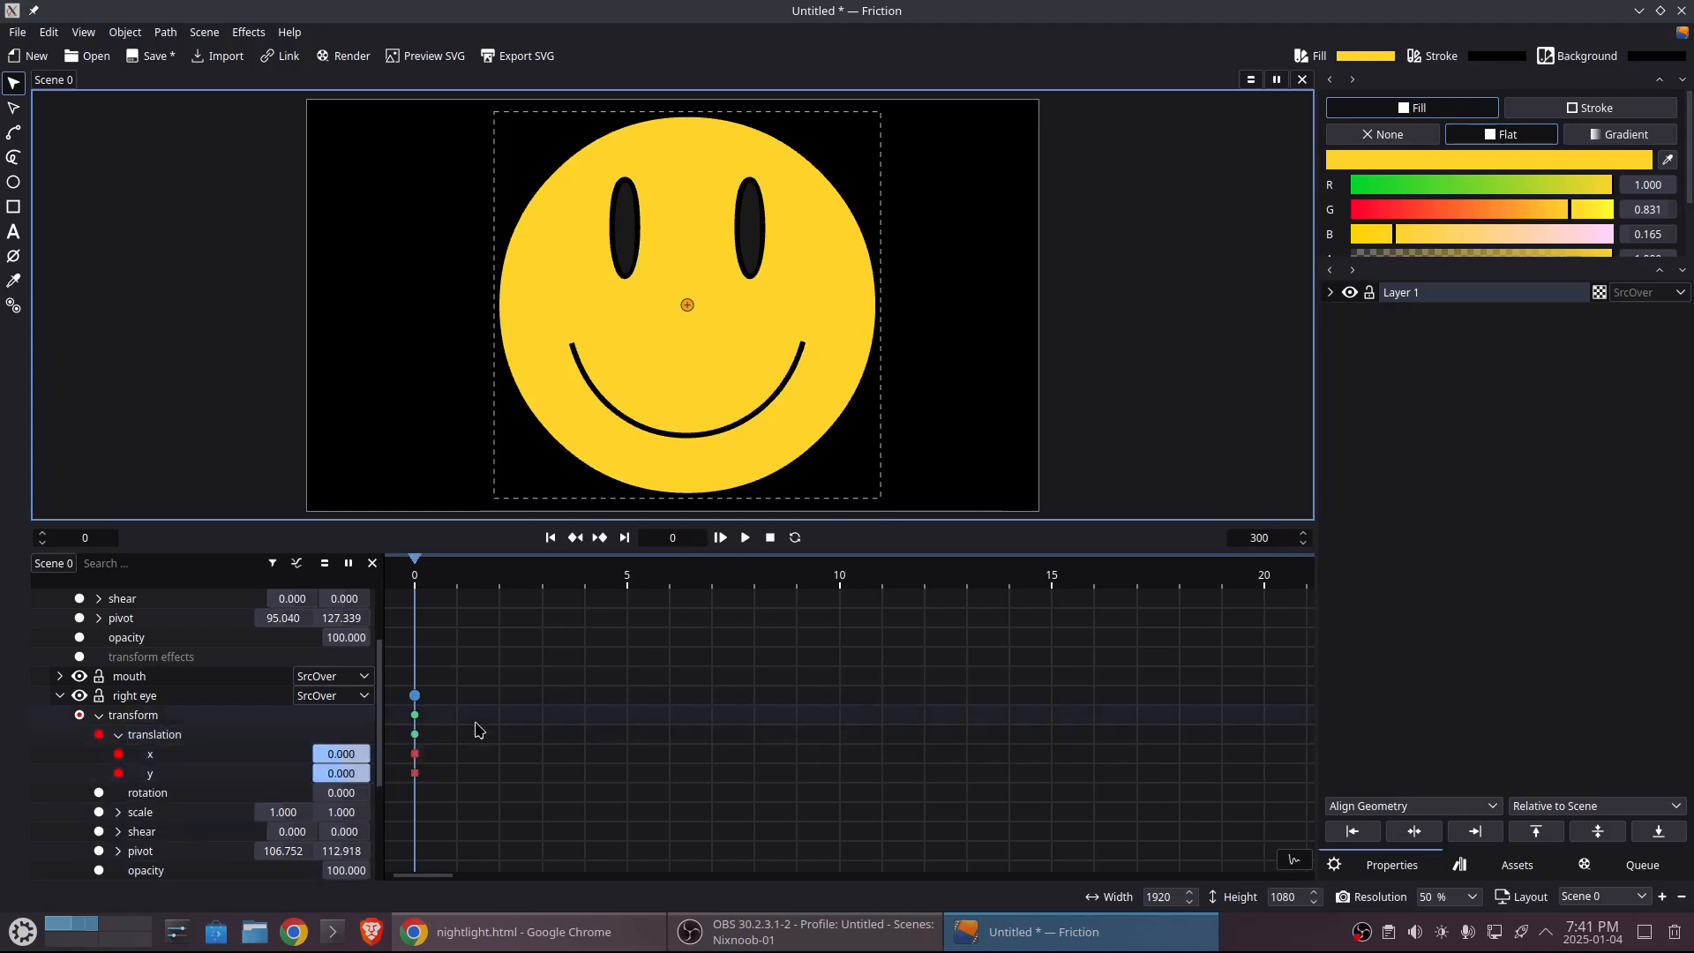
- Copy the right eye's translation keyframes from frame 0 to frame 5
{"action": "left_click_drag", "start_coordinate": [416, 566], "coordinate": [615, 567]}
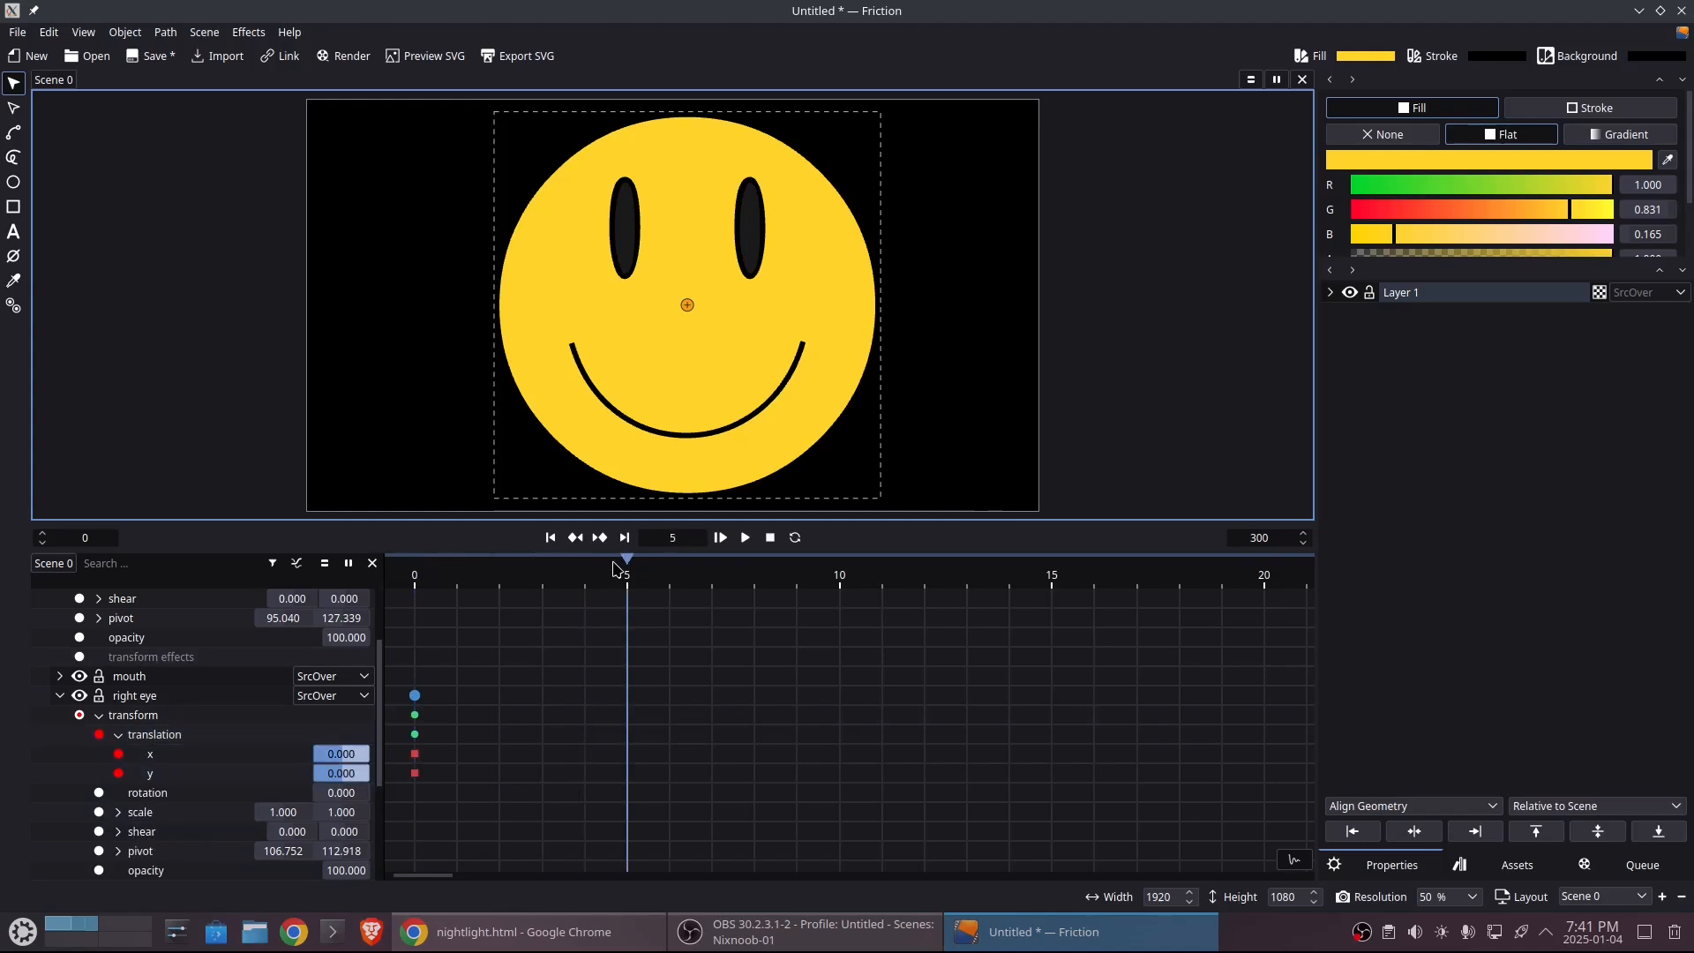
{"action": "left_click", "coordinate": [415, 697]}
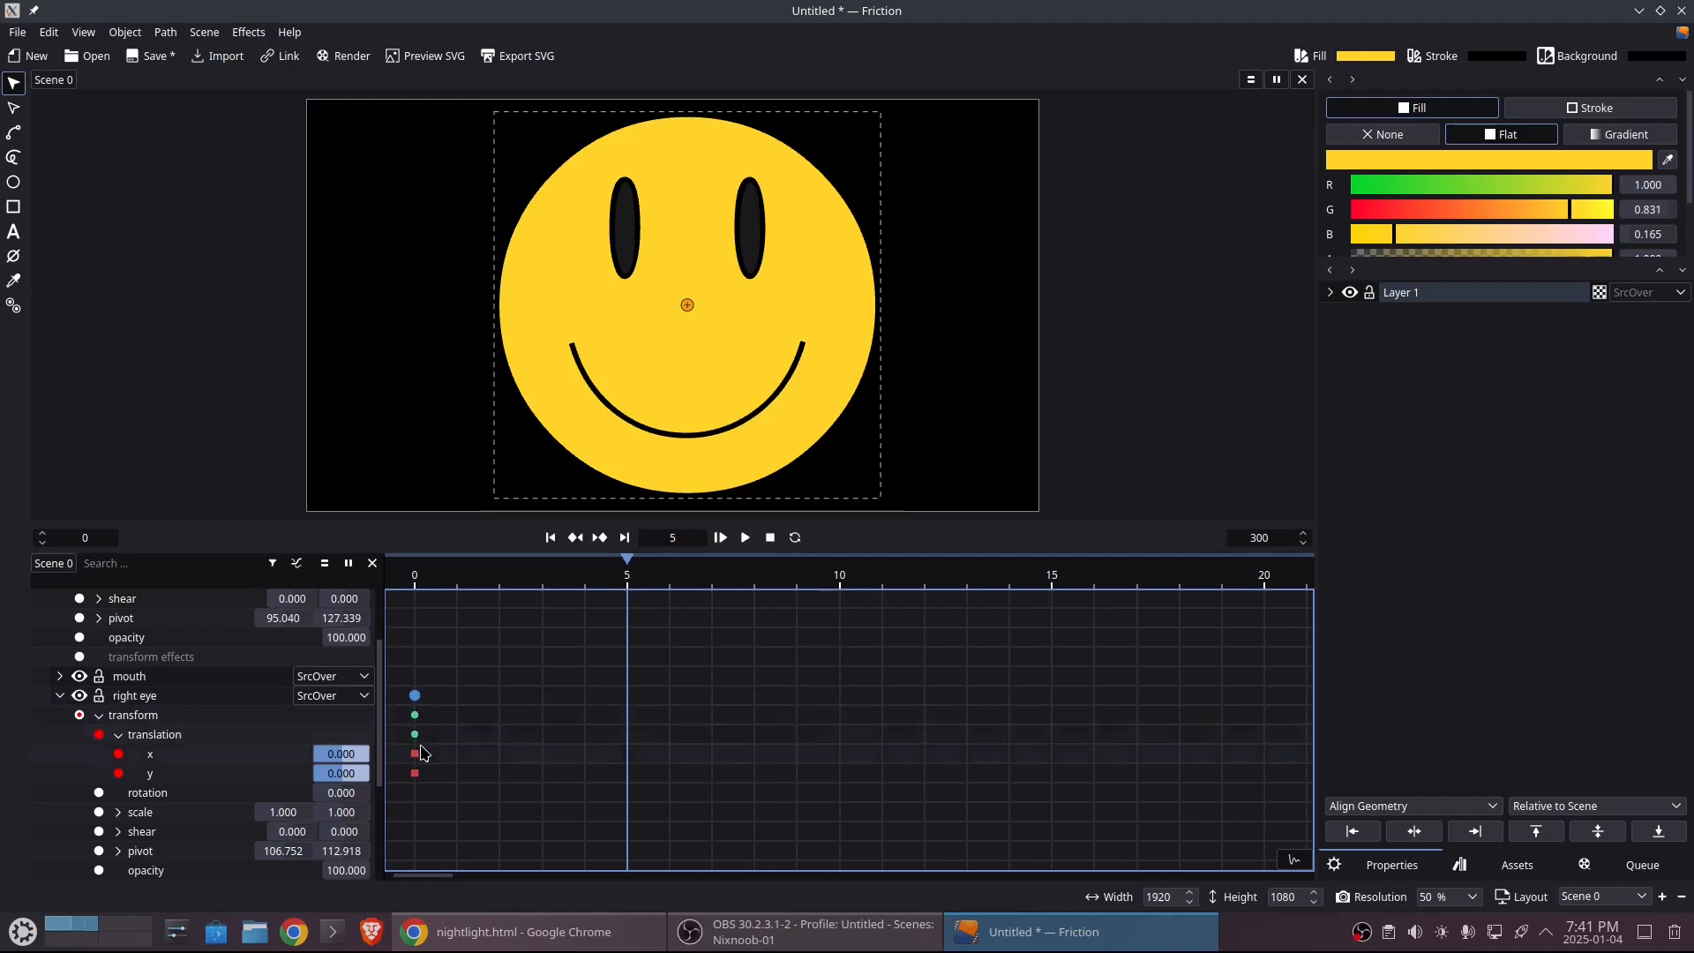
{"action": "left_click_drag", "start_coordinate": [430, 797], "coordinate": [410, 676]}
{"action": "key", "text": "ctrl+v"}
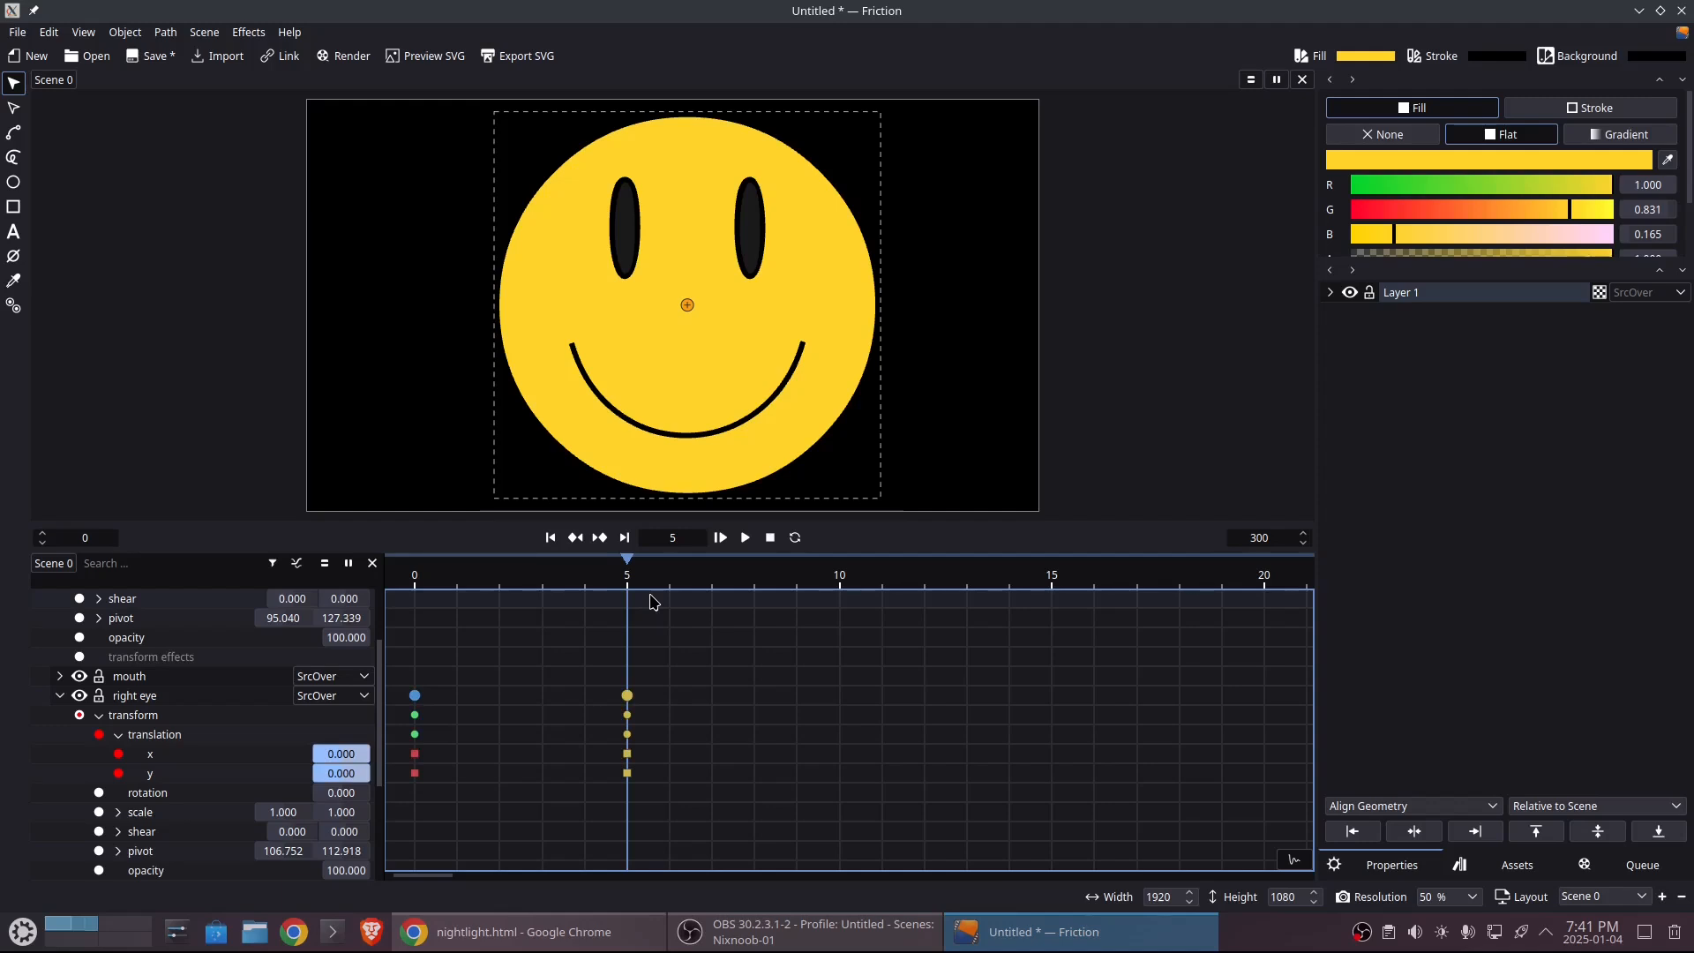
- Try to raise the right eye slightly with a y translation change at frame 15, and undo it
{"action": "left_click_drag", "start_coordinate": [633, 569], "coordinate": [837, 573]}
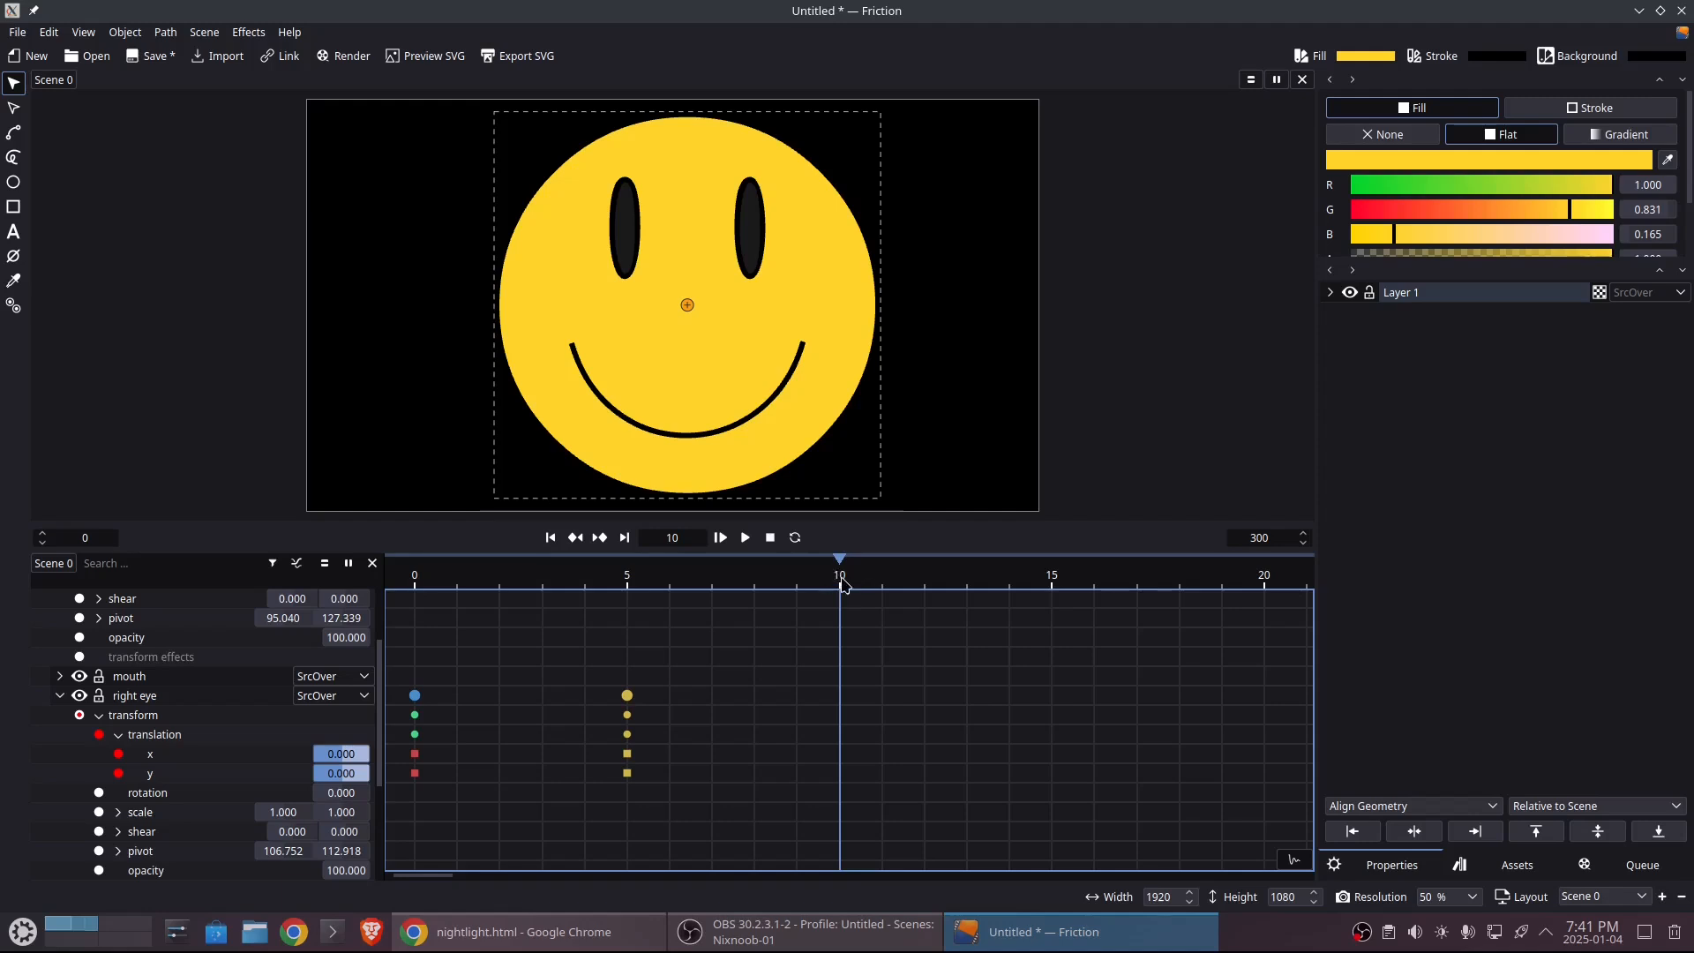
{"action": "left_click_drag", "start_coordinate": [837, 574], "coordinate": [1046, 578]}
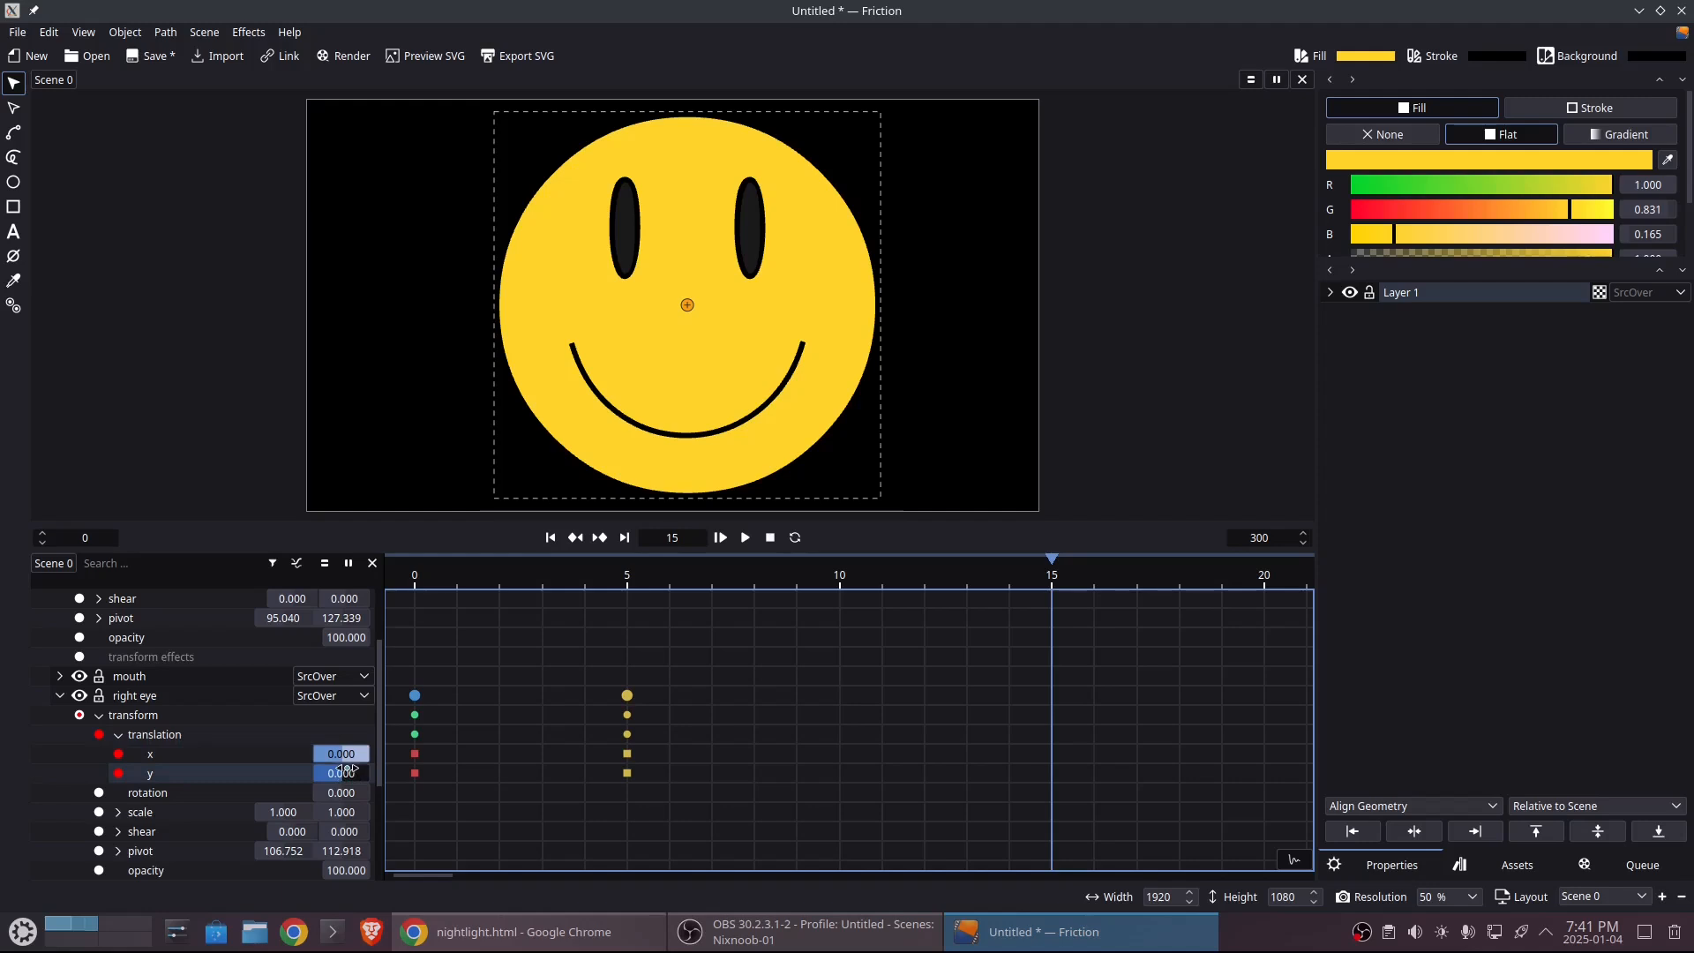
{"action": "left_click_drag", "start_coordinate": [342, 773], "coordinate": [328, 773]}
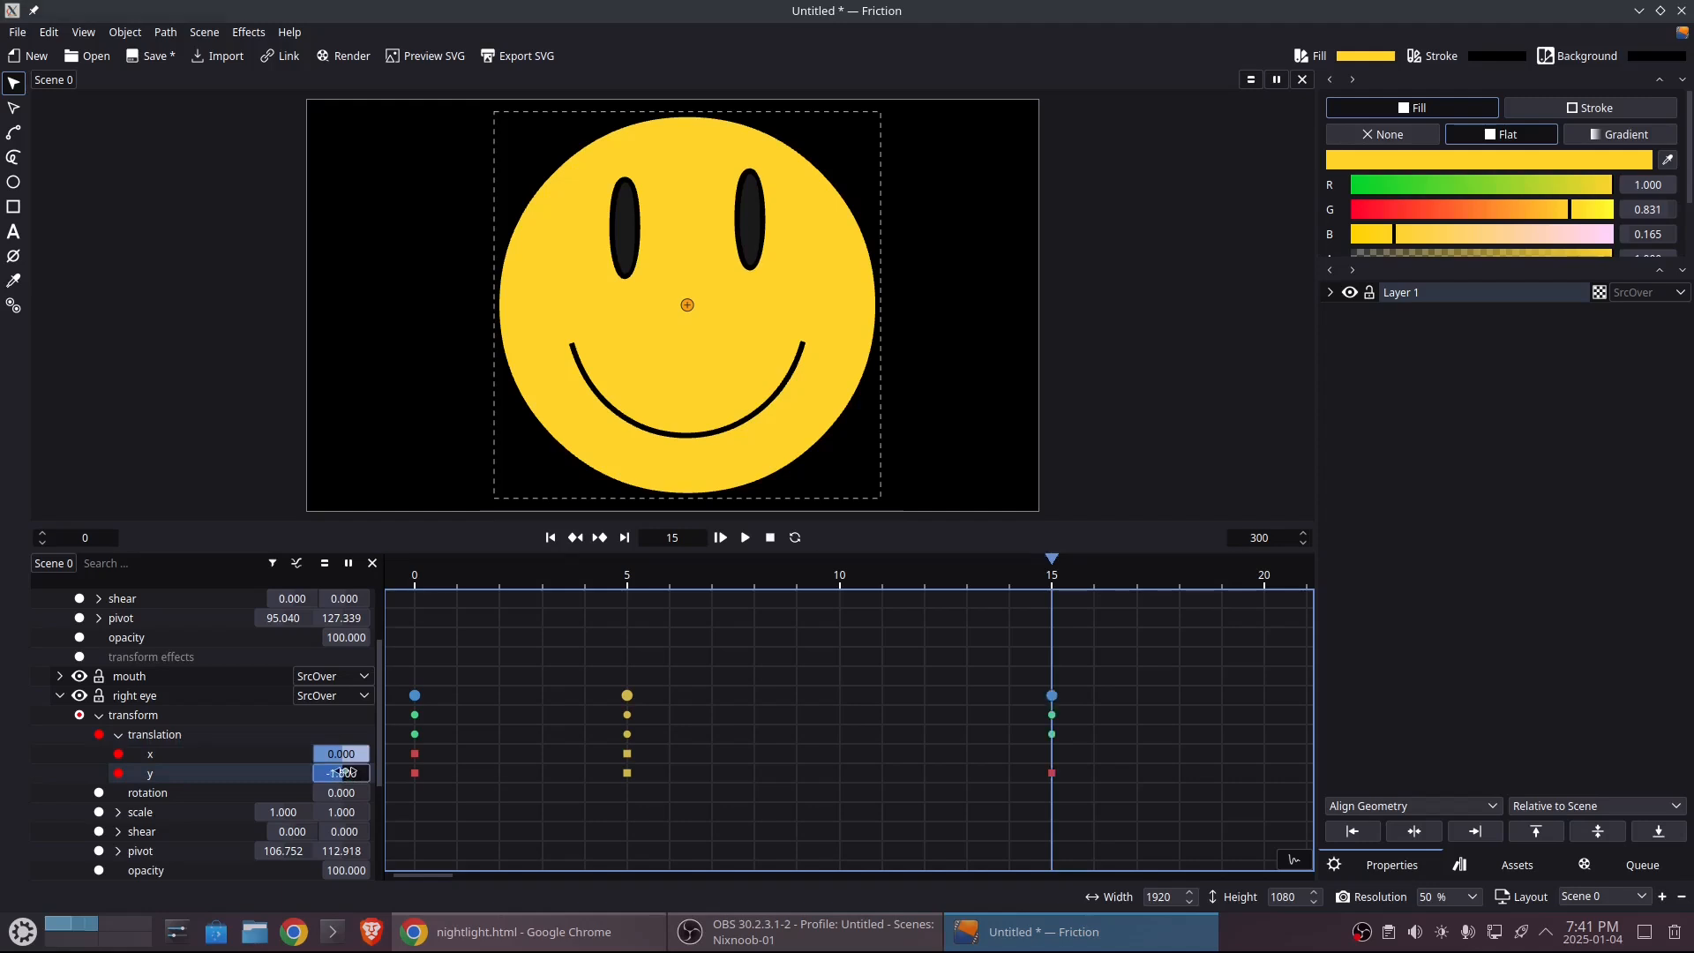
{"action": "key", "text": "ctrl+z"}
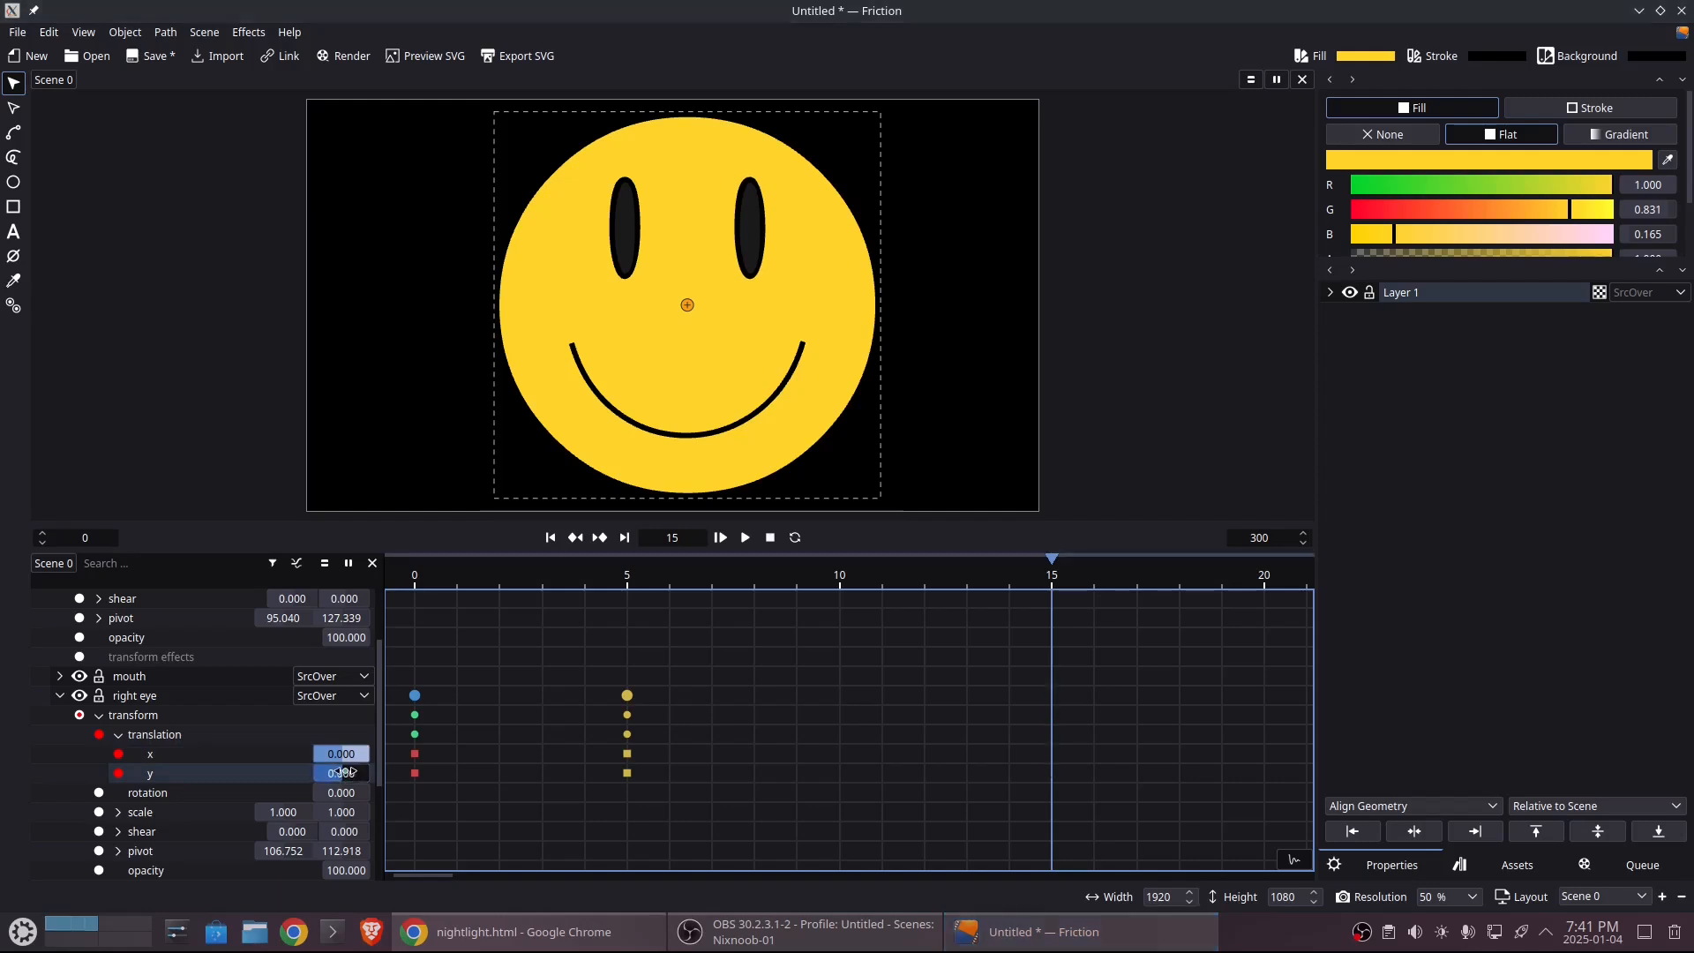
- Expand the right eye's scale values and delete its translation keyframes at frames 5 and 0
{"action": "left_click", "coordinate": [119, 812]}
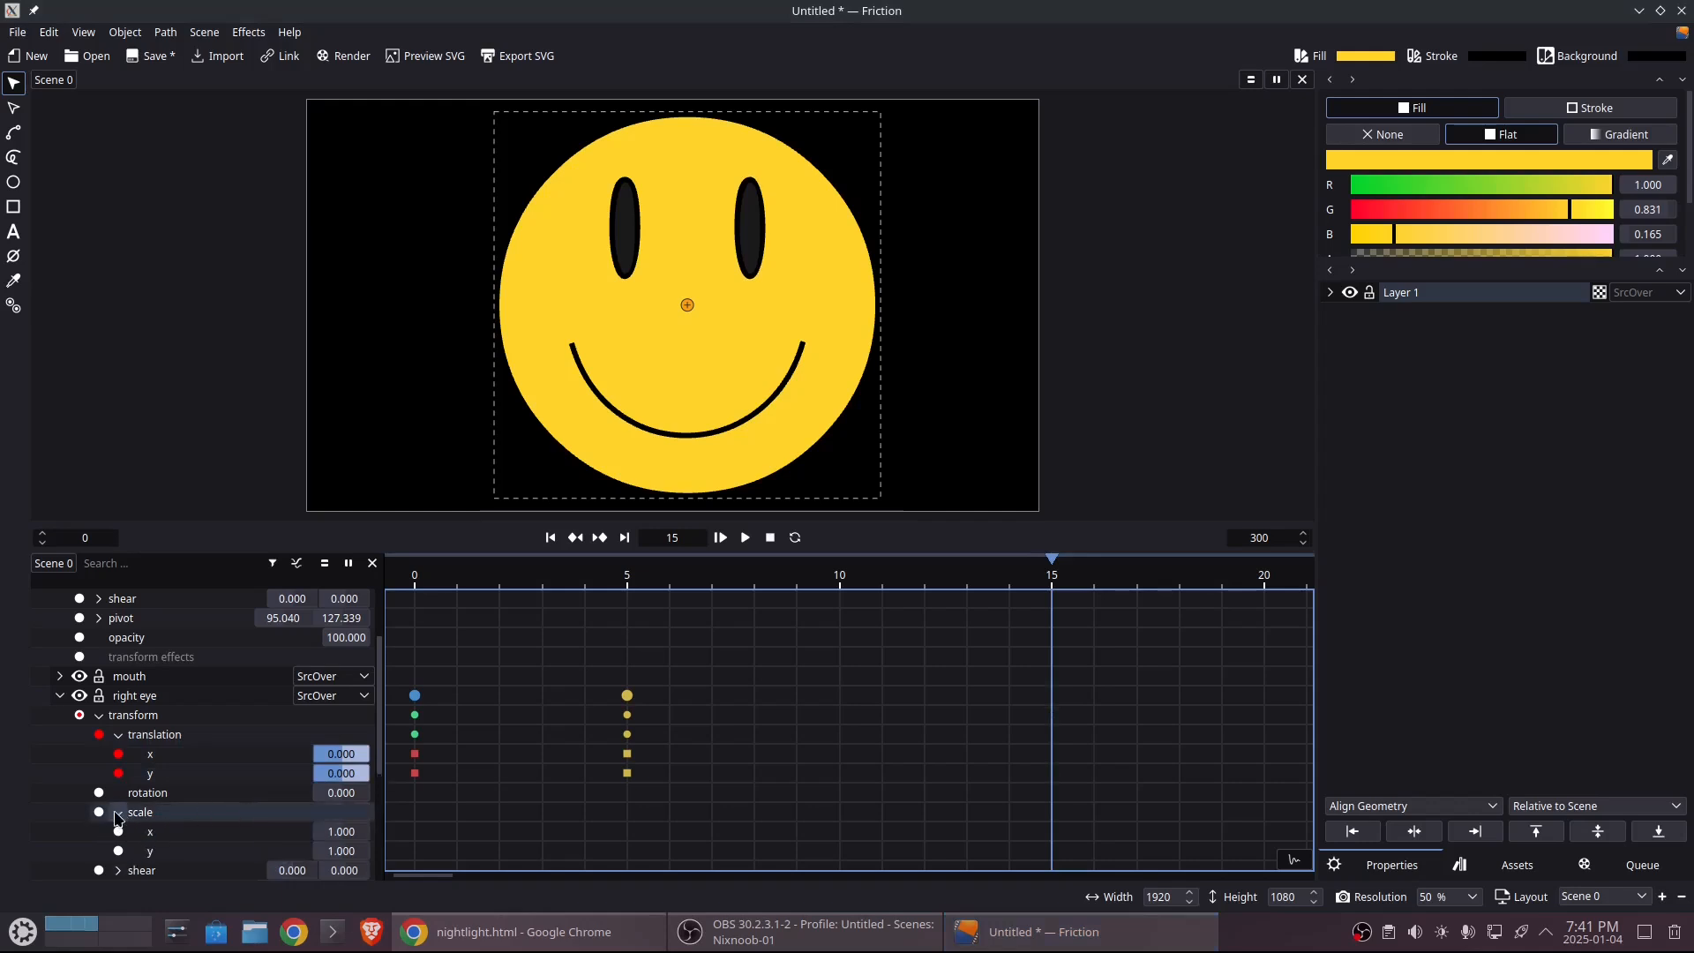
{"action": "scroll", "coordinate": [181, 774], "scroll_direction": "down", "scroll_amount": 2}
{"action": "scroll", "coordinate": [181, 775], "scroll_direction": "up", "scroll_amount": 1}
{"action": "left_click_drag", "start_coordinate": [599, 631], "coordinate": [697, 814]}
{"action": "key", "text": "Delete"}
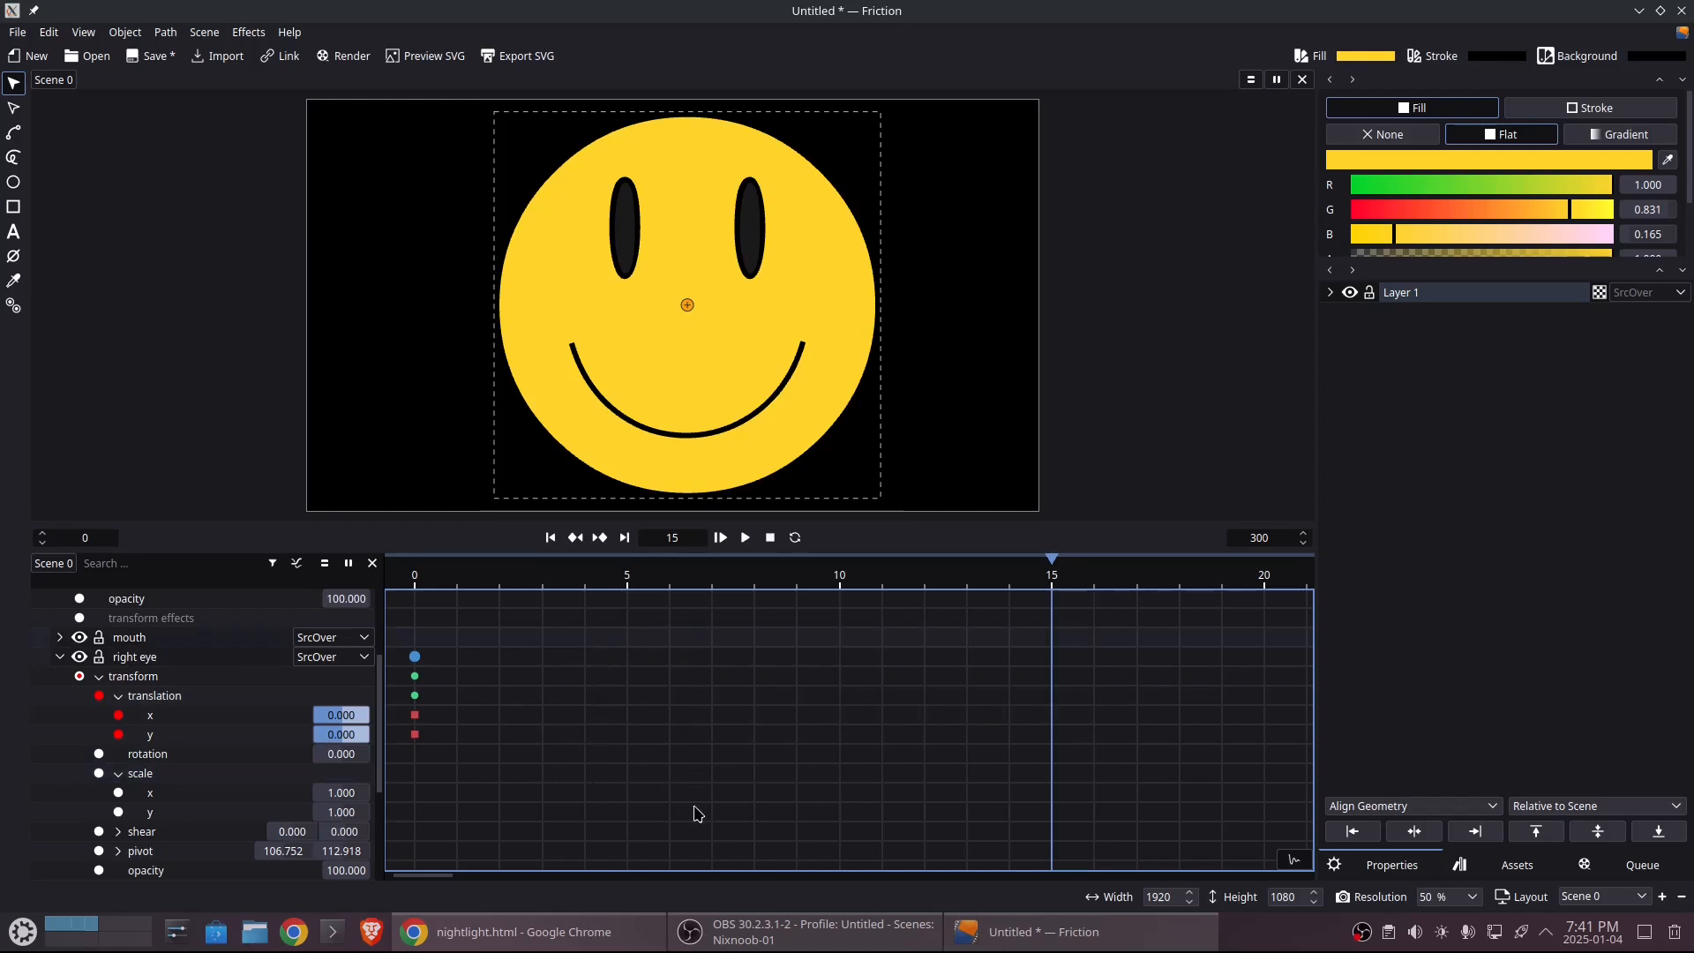
{"action": "left_click_drag", "start_coordinate": [441, 775], "coordinate": [388, 638]}
{"action": "key", "text": "Delete"}
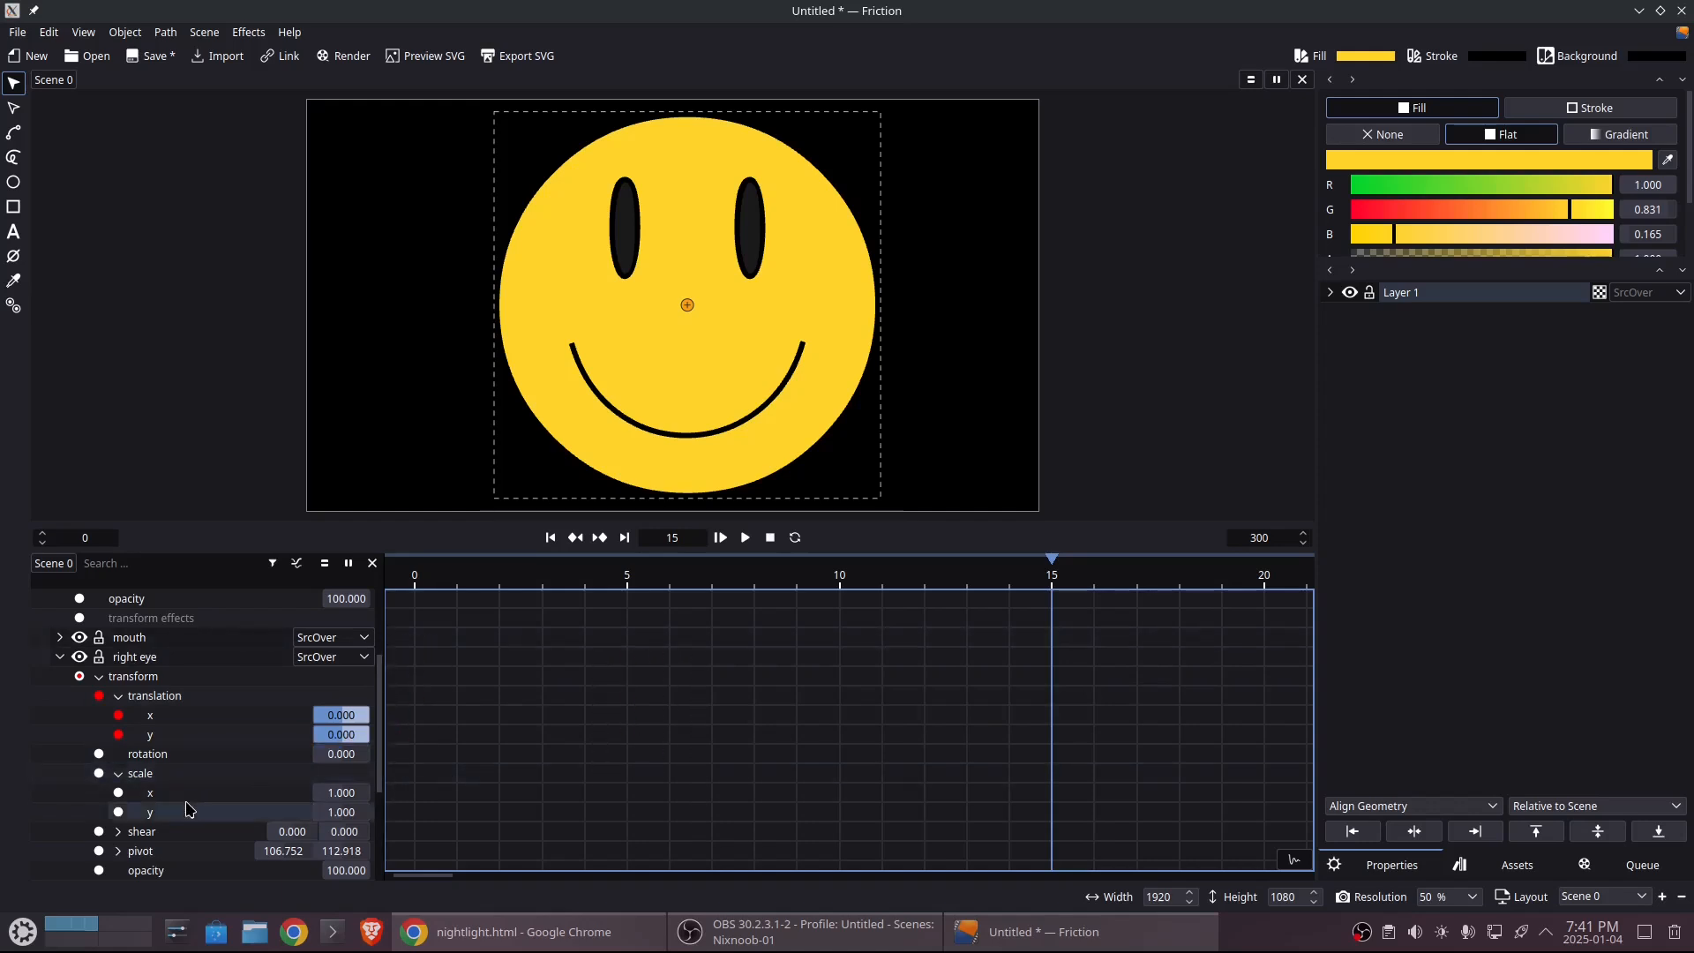
- Record a scale keyframe for the right eye at frame 15 and copy it to frame 0
{"action": "left_click", "coordinate": [99, 774]}
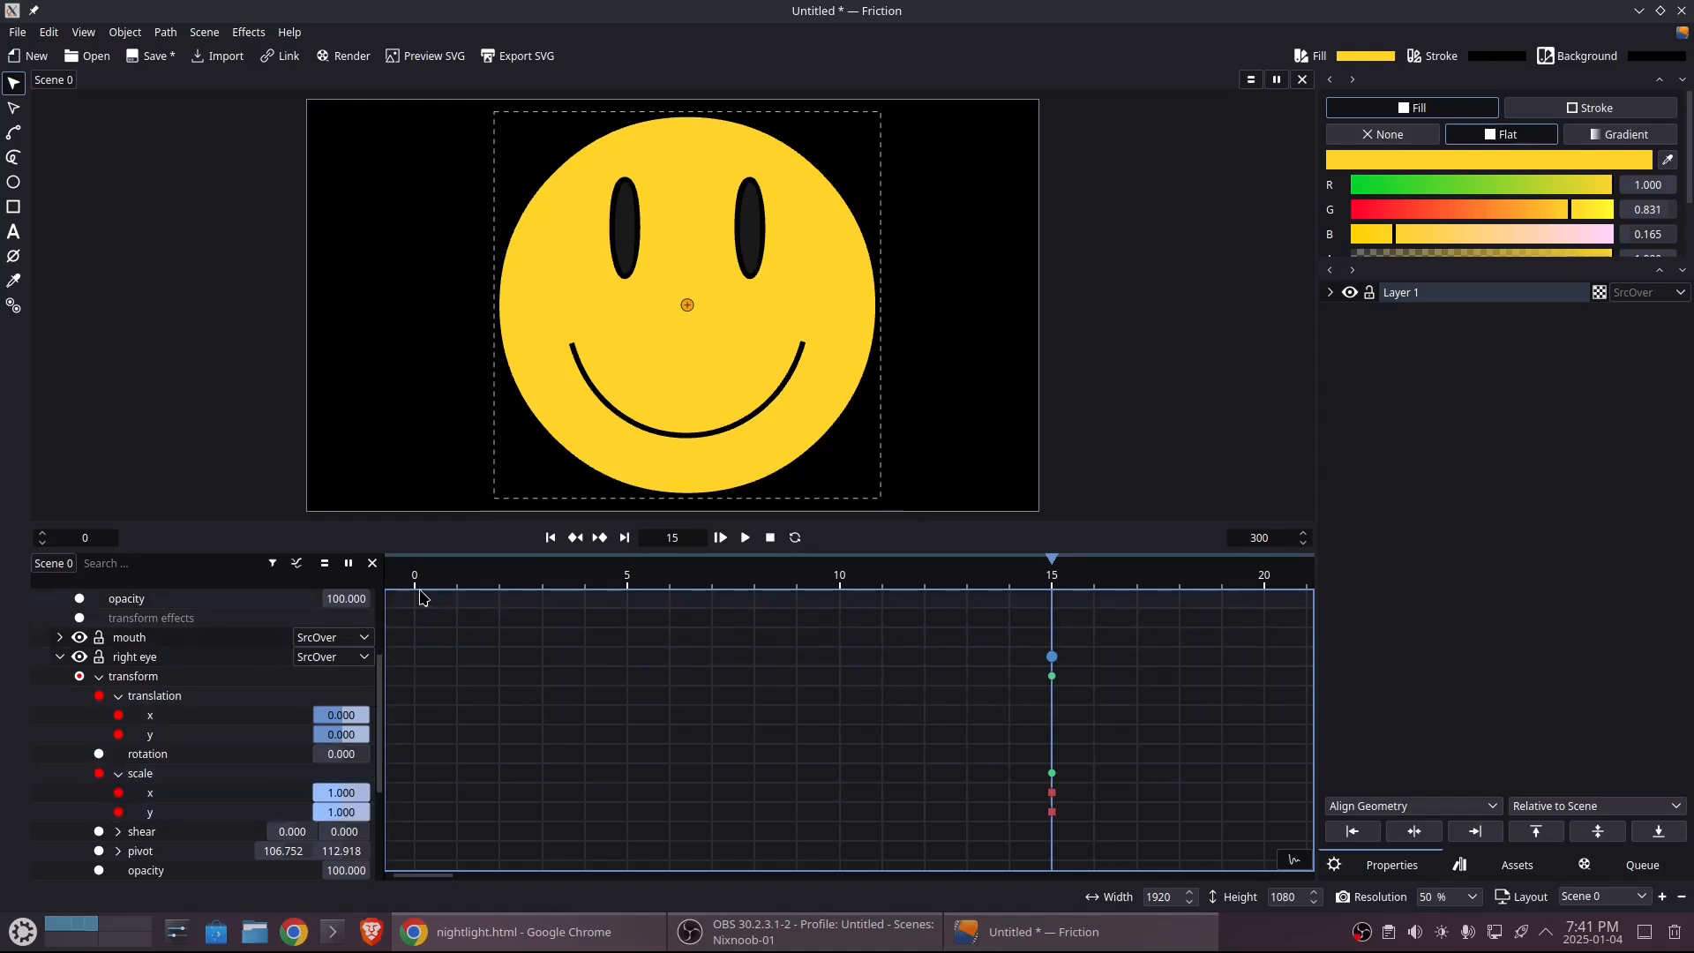
{"action": "left_click", "coordinate": [1050, 659]}
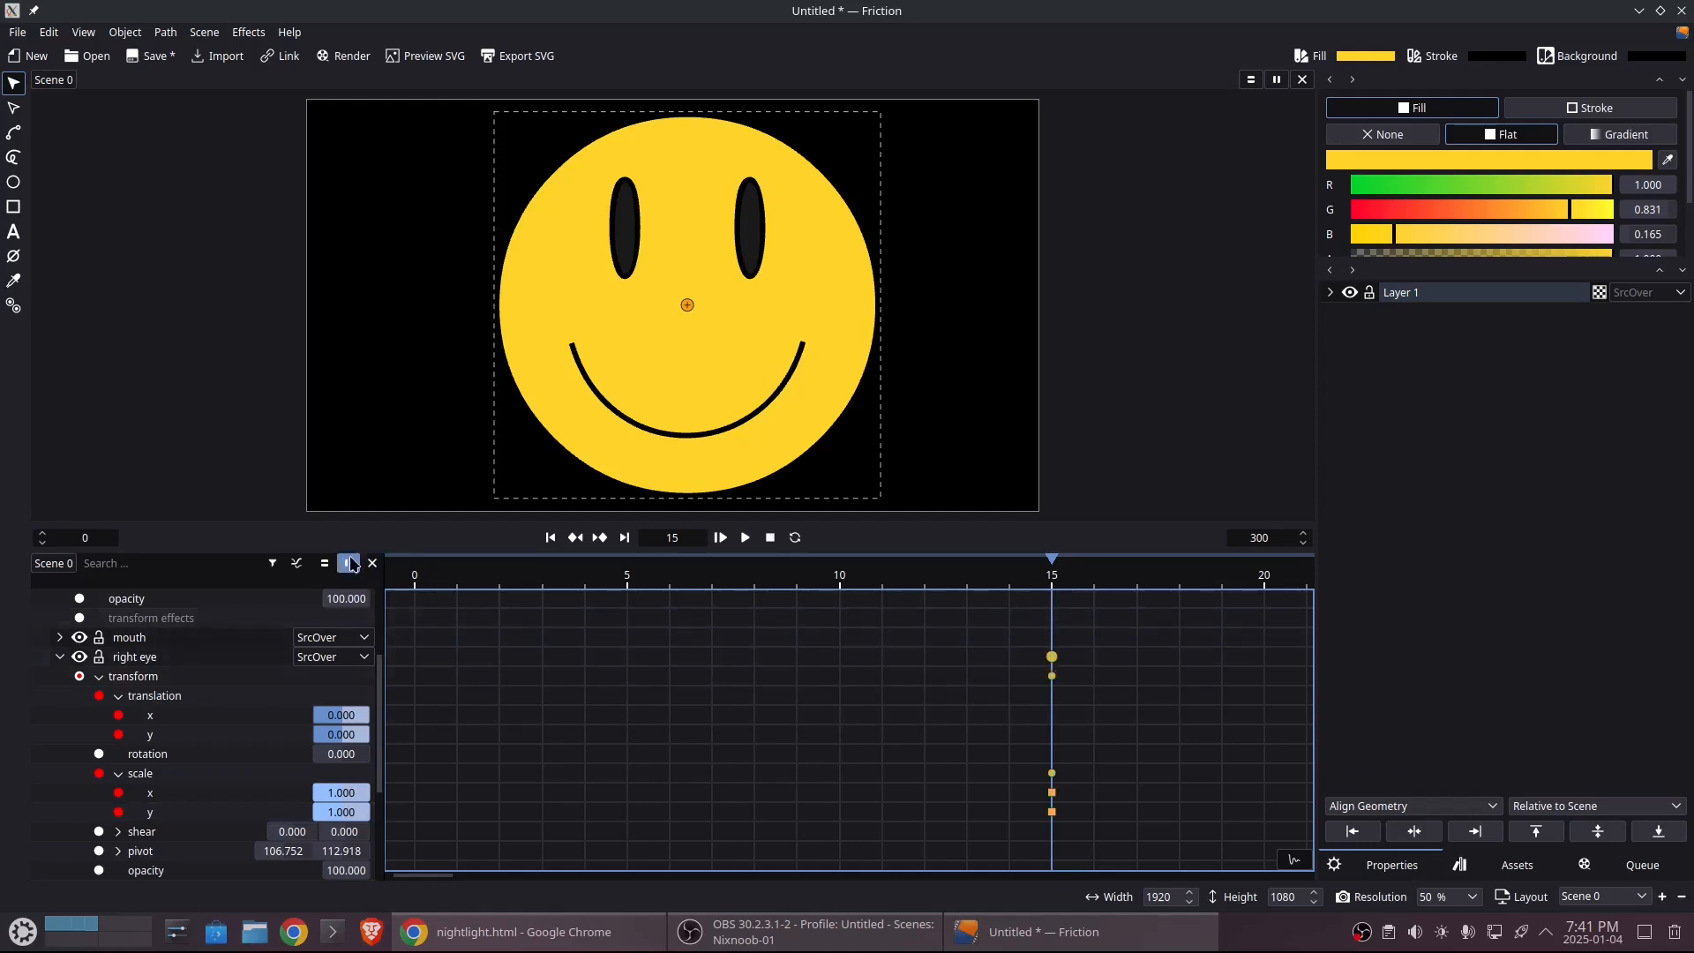
{"action": "left_click", "coordinate": [416, 579]}
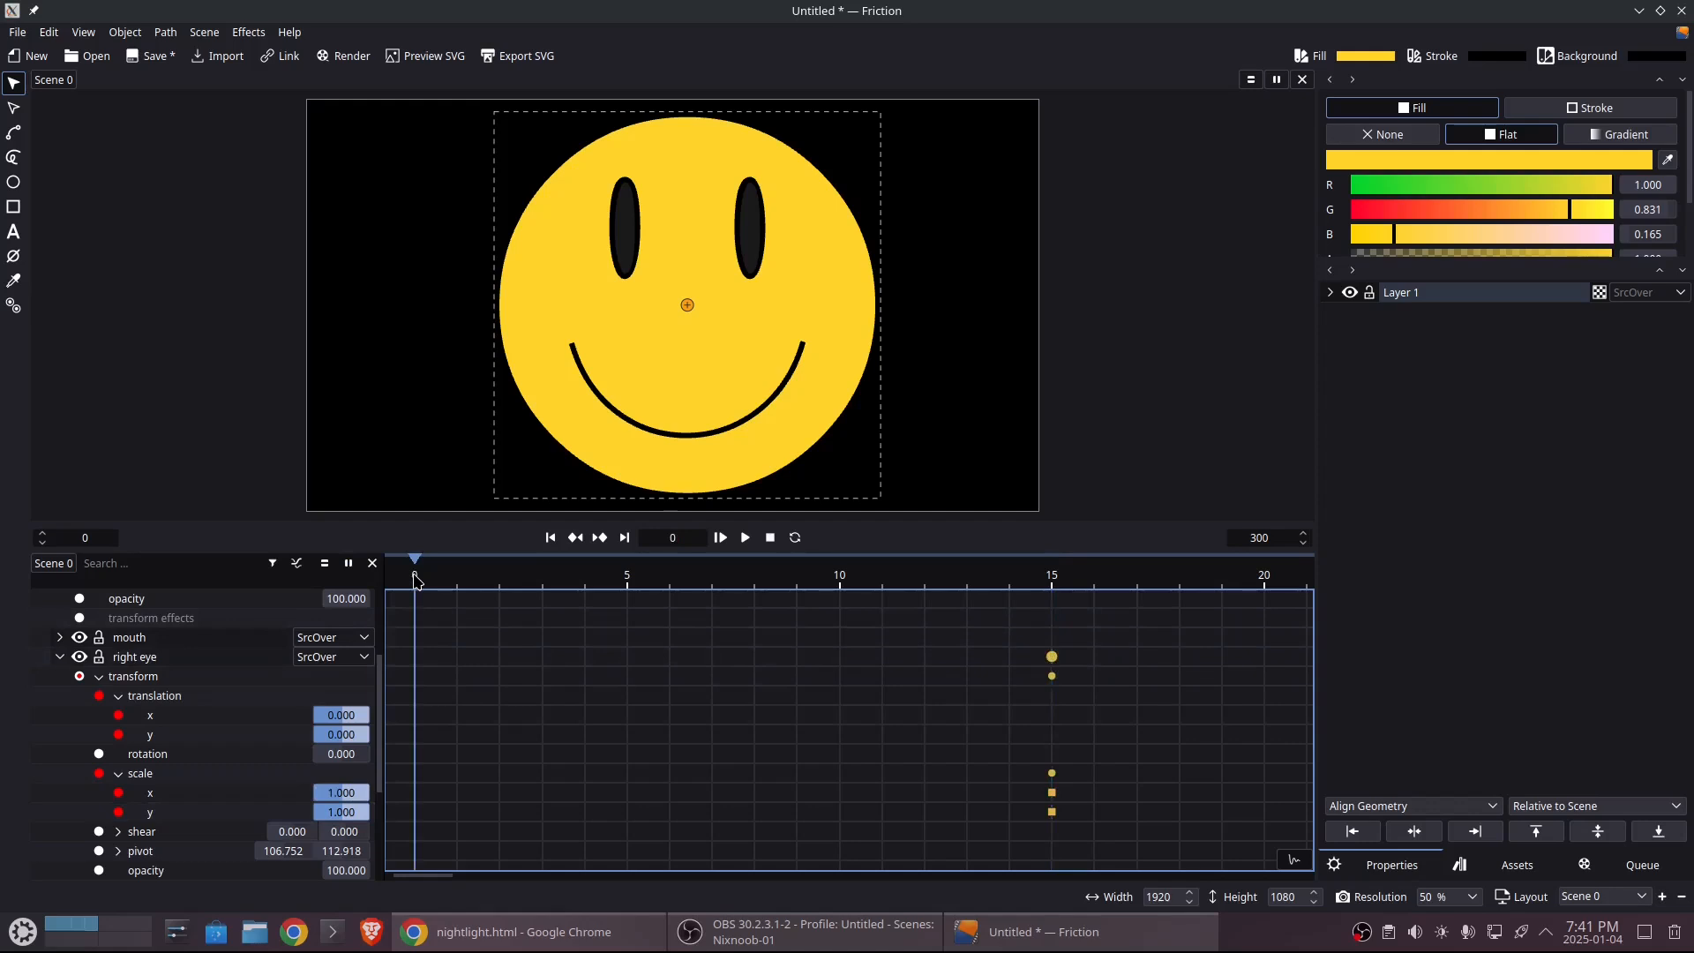
{"action": "key", "text": "ctrl+v"}
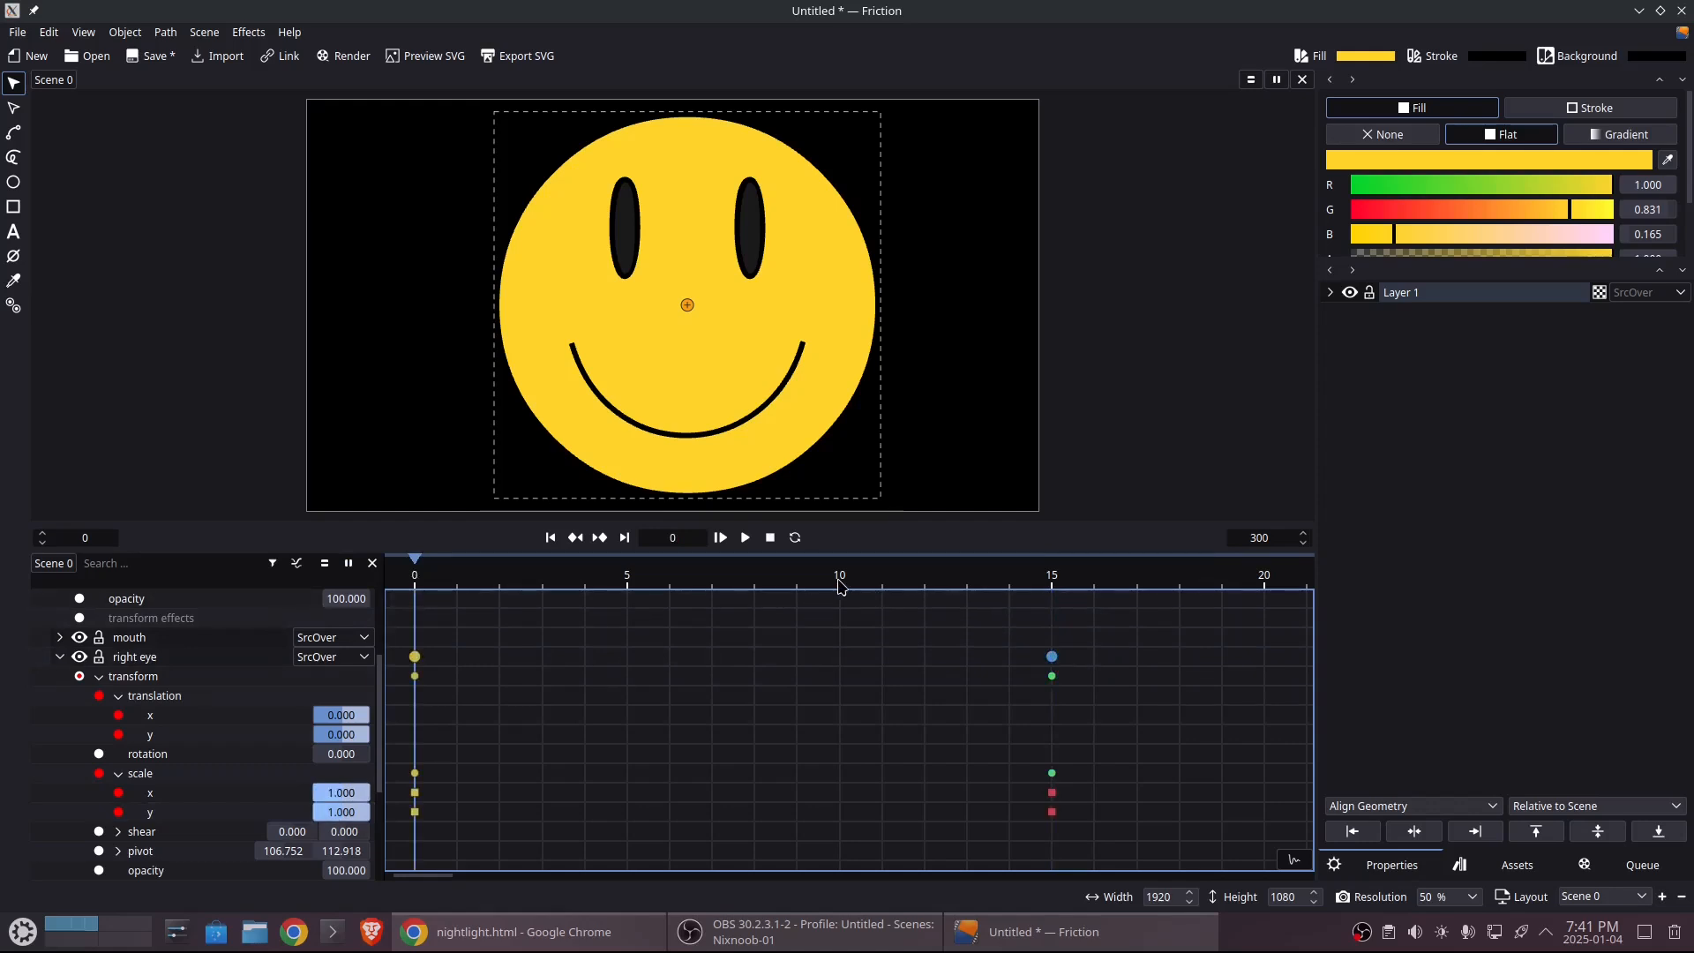
- Paste the right eye's scale keyframe at frame 5, and set its scale at frame 15 to x 2.190 and y 0.115
{"action": "left_click", "coordinate": [624, 580]}
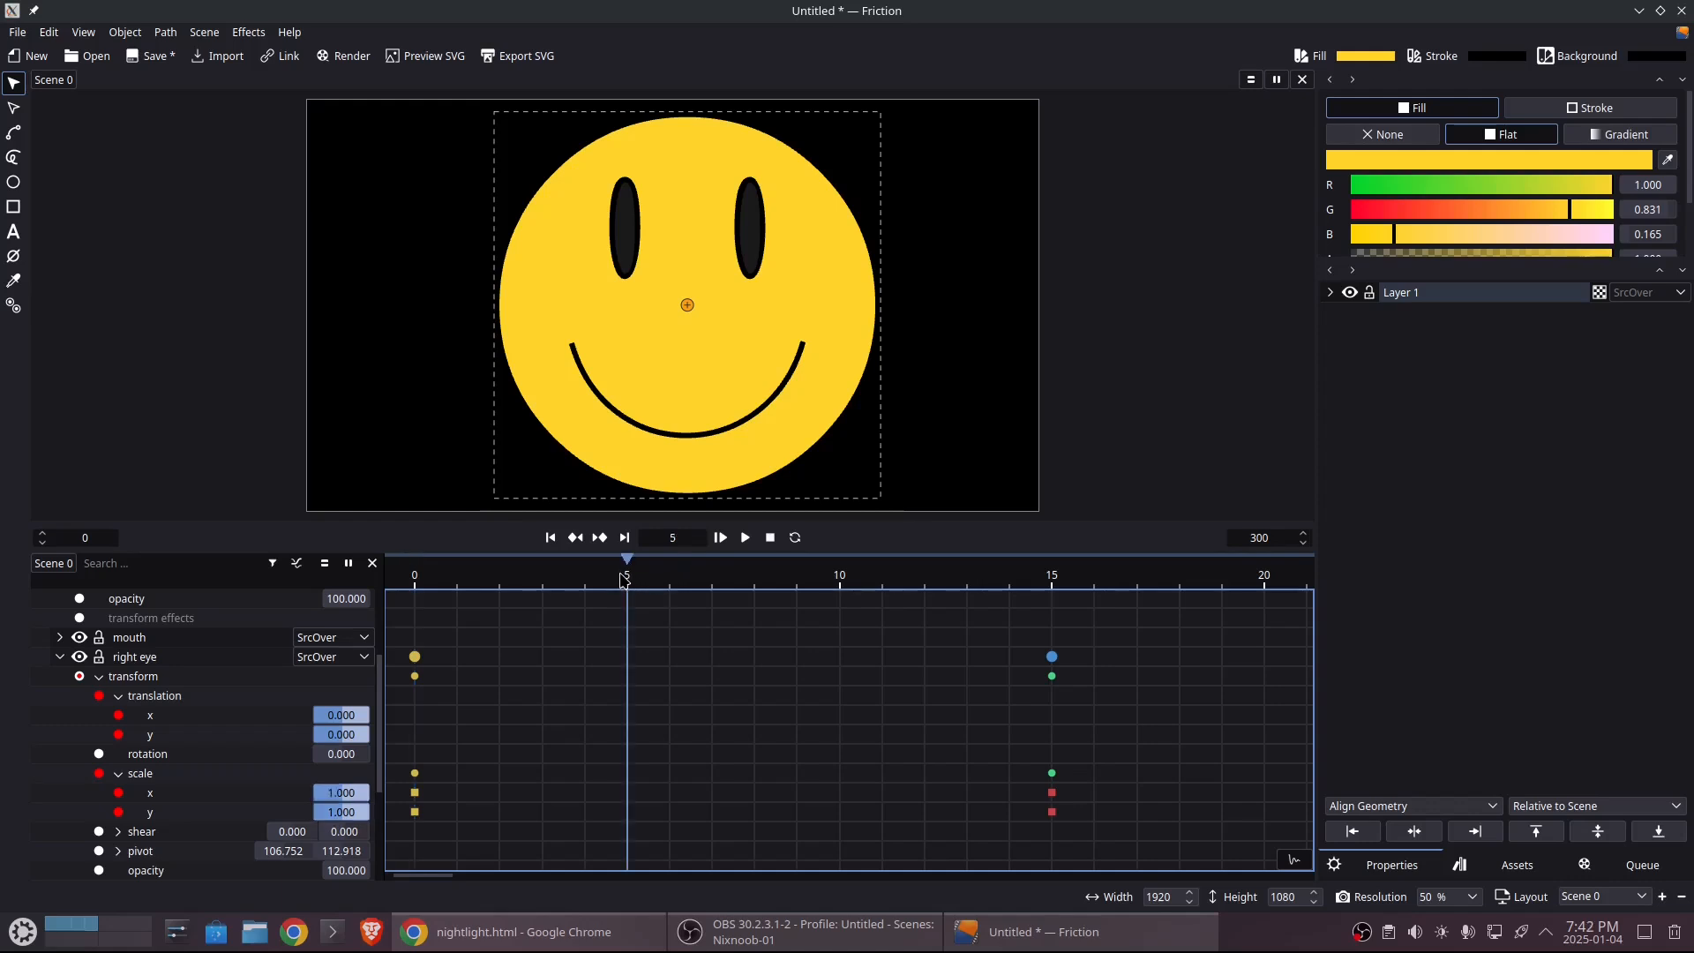
{"action": "key", "text": "ctrl+v"}
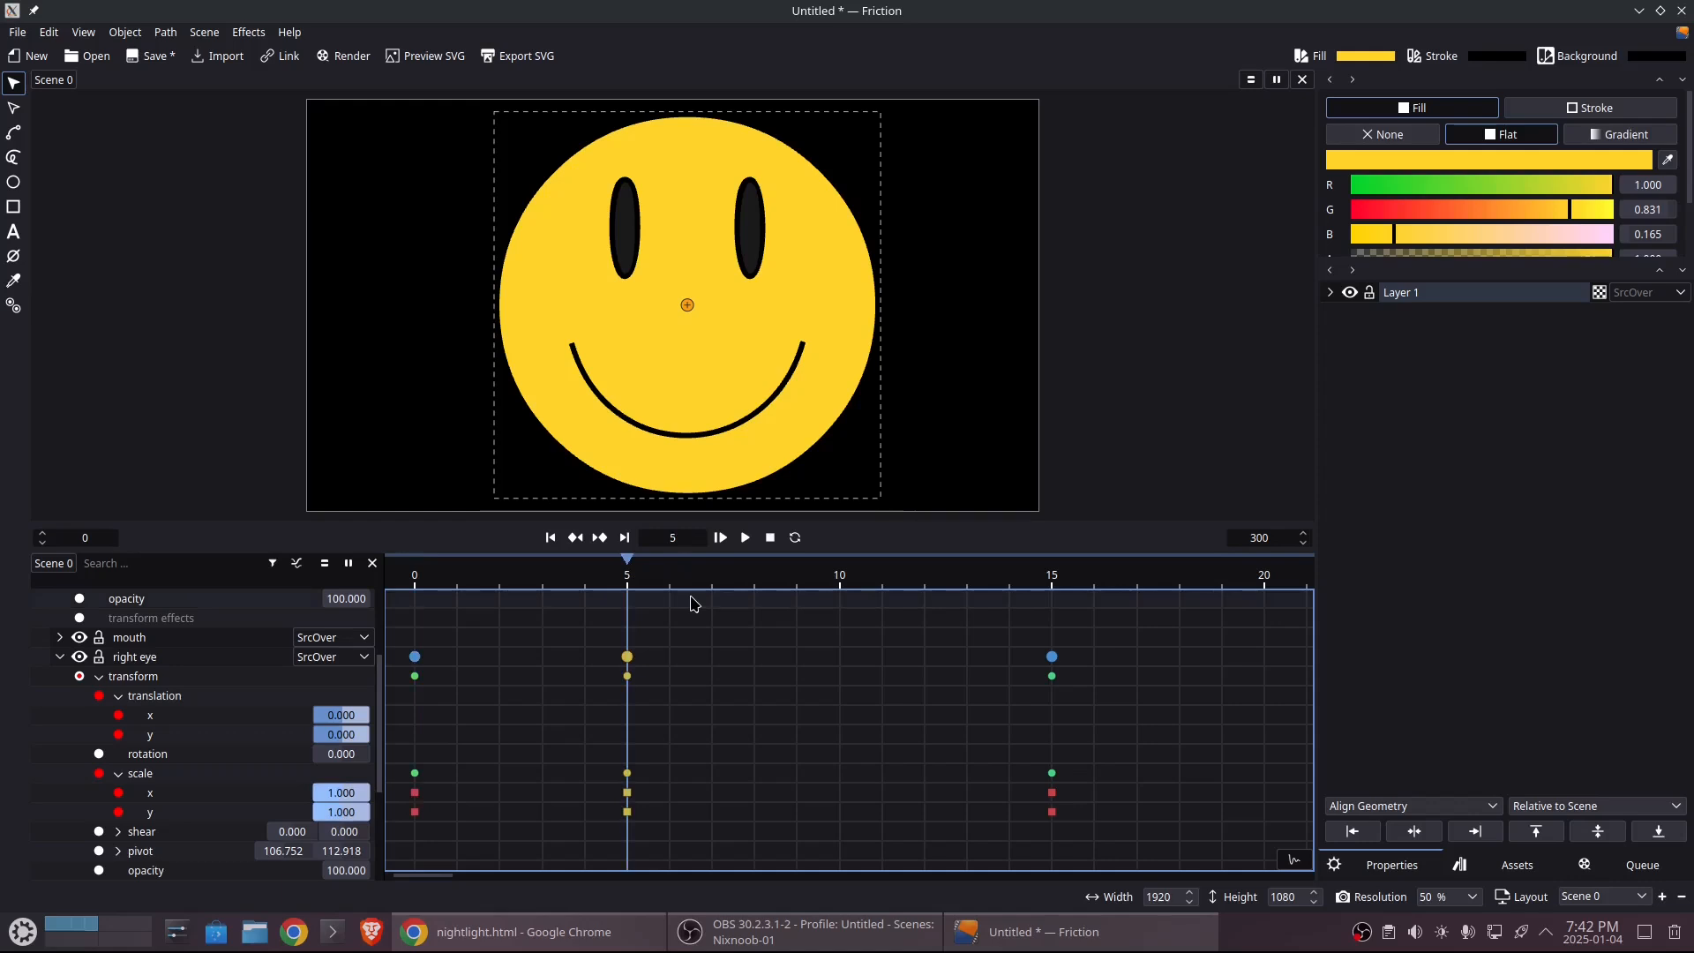
{"action": "left_click", "coordinate": [1053, 578]}
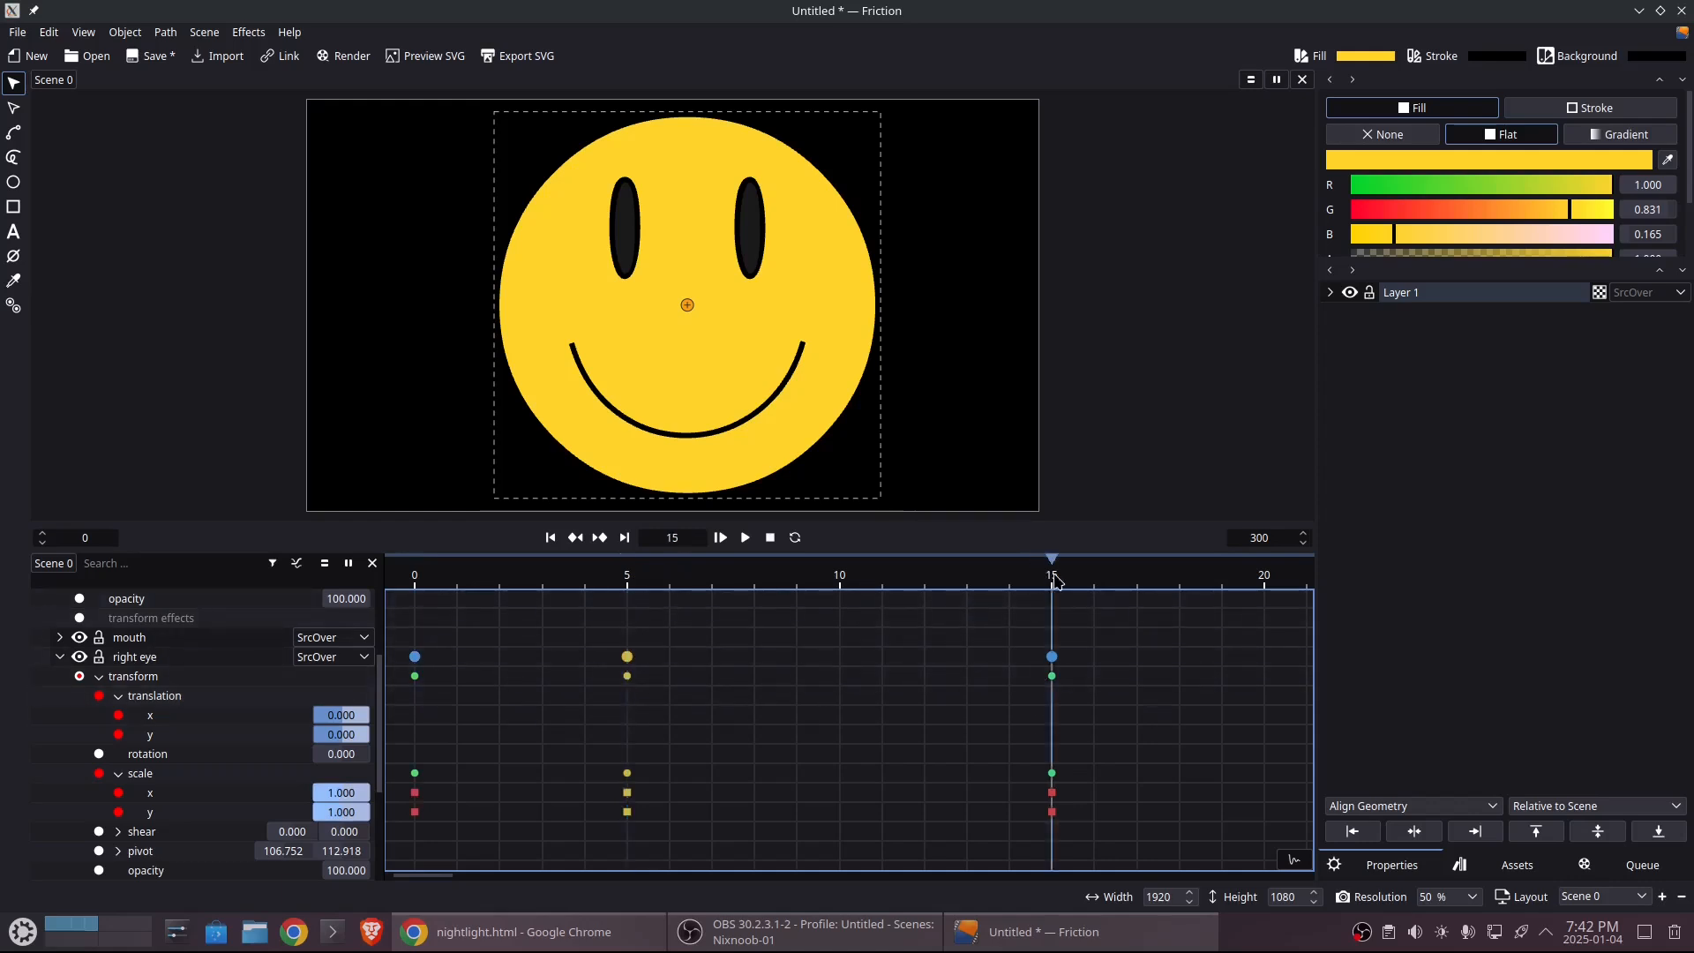
{"action": "left_click_drag", "start_coordinate": [338, 812], "coordinate": [337, 813]}
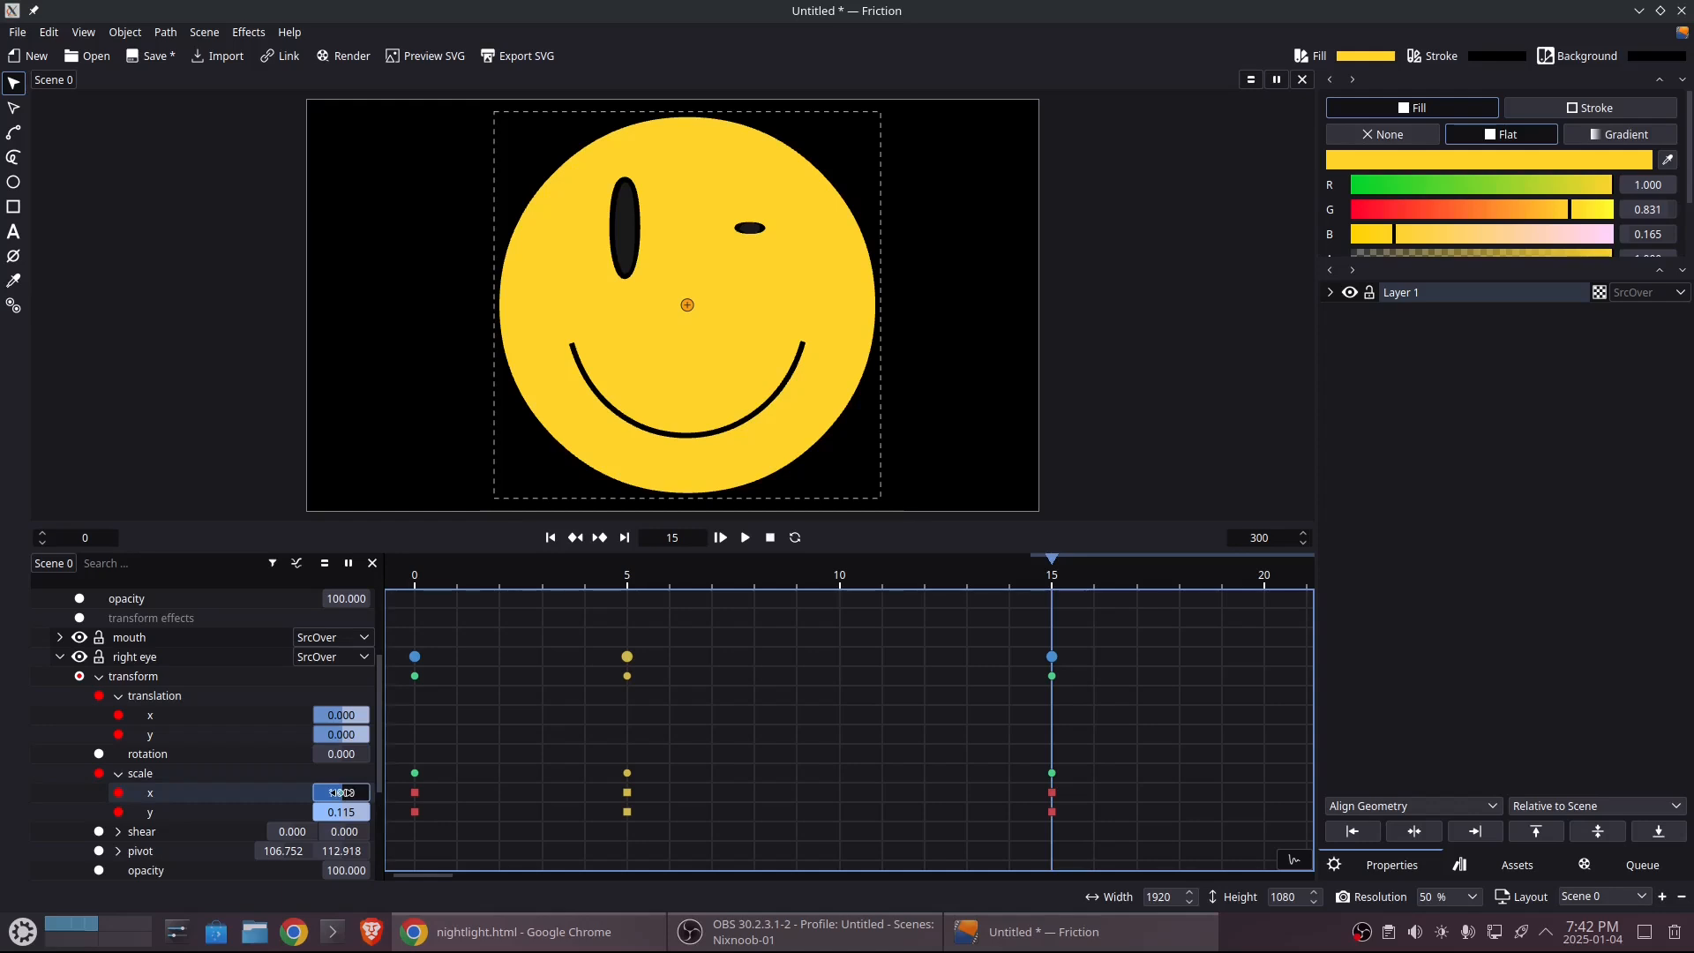
{"action": "left_click_drag", "start_coordinate": [341, 792], "coordinate": [350, 793]}
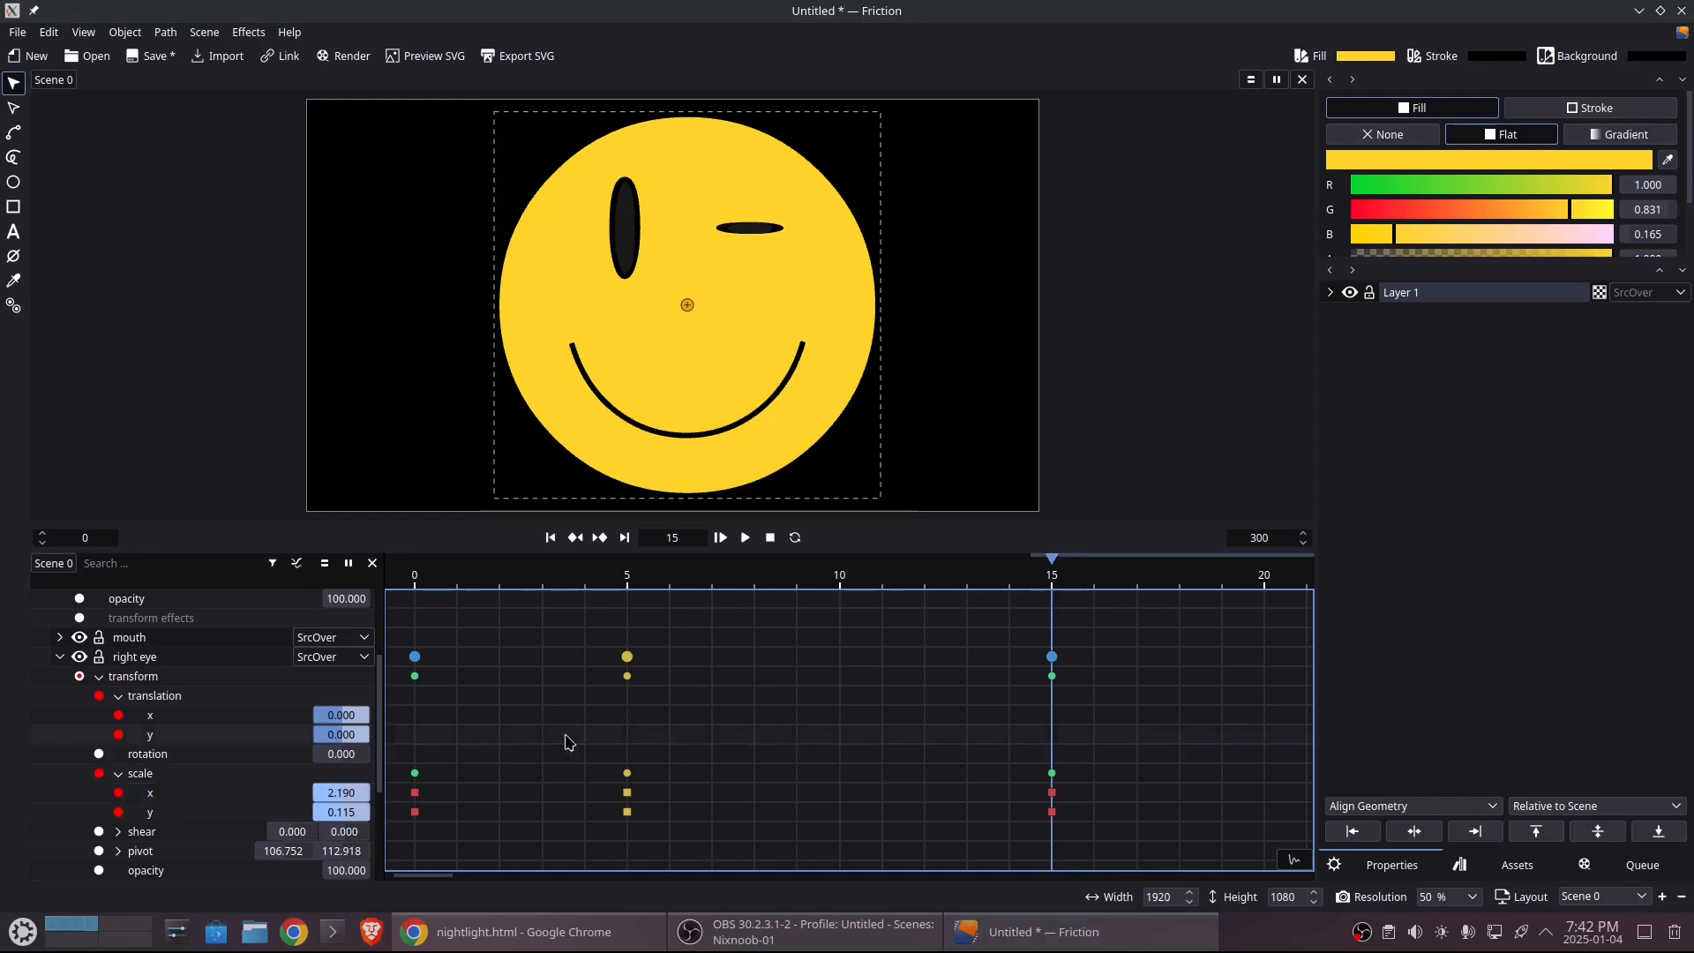
{"action": "mouse_move", "coordinate": [1059, 567]}
{"action": "left_mouse_down"}
{"action": "mouse_move", "coordinate": [586, 564]}
{"action": "mouse_move", "coordinate": [1077, 575]}
{"action": "mouse_move", "coordinate": [576, 540]}
{"action": "mouse_move", "coordinate": [459, 549]}
{"action": "mouse_move", "coordinate": [1100, 572]}
{"action": "mouse_move", "coordinate": [1050, 584]}
{"action": "left_mouse_up"}
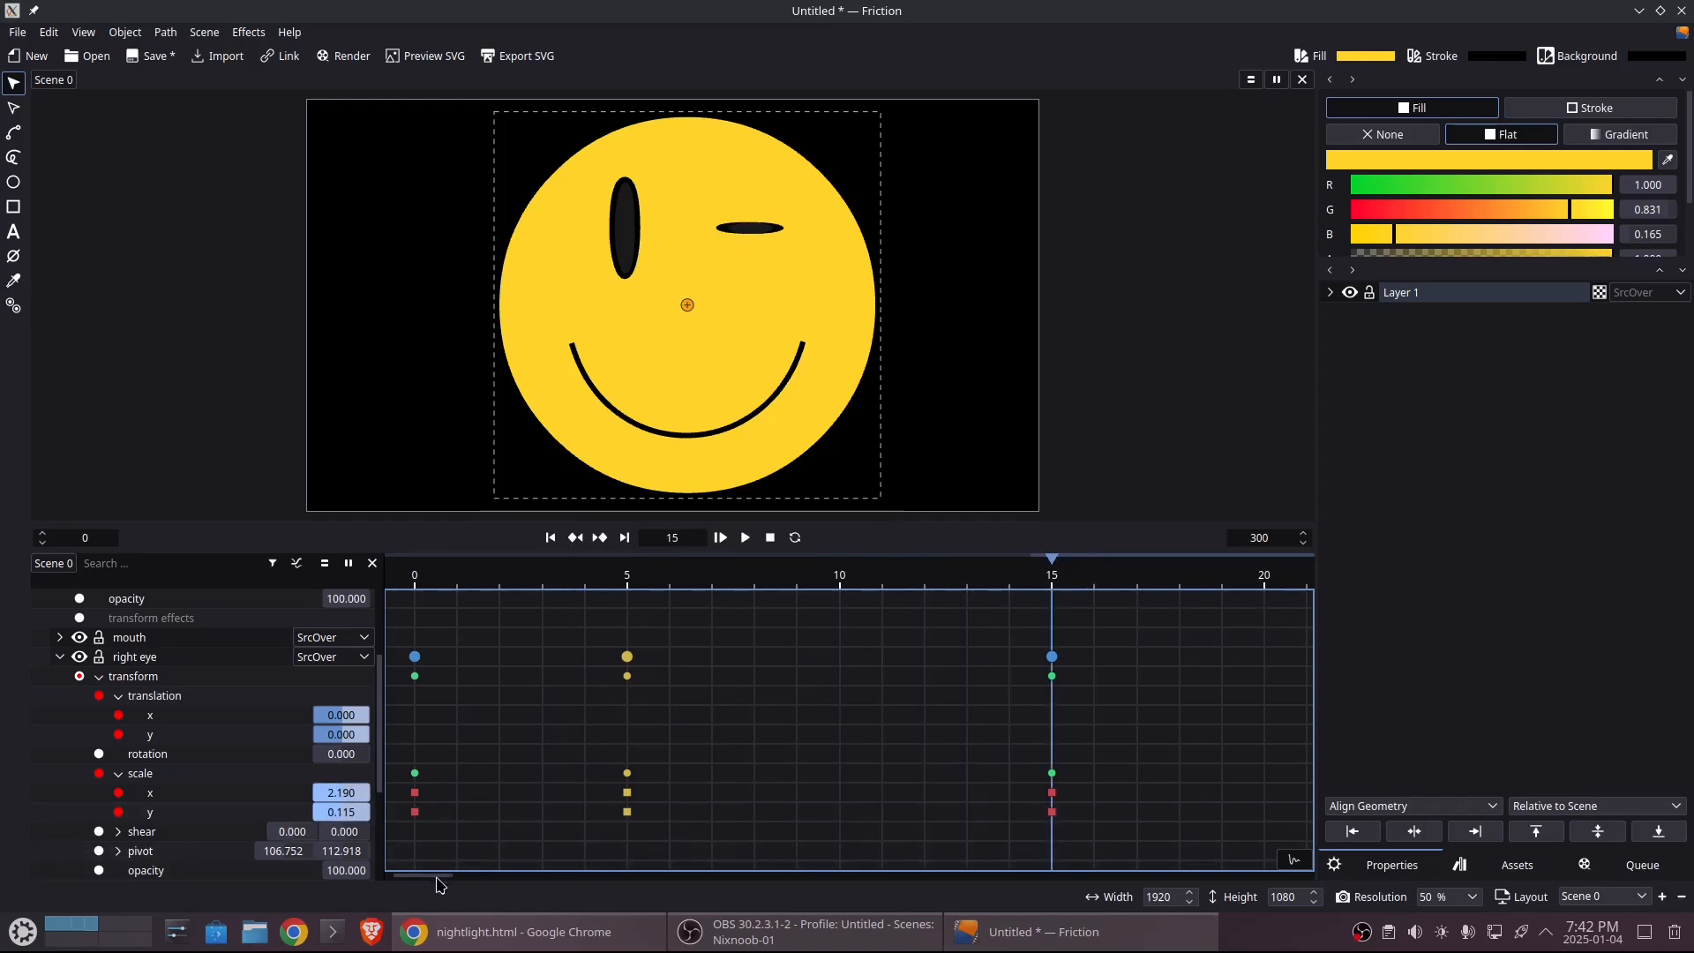
- Show a longer stretch of the timeline and move the playhead to frame 24
{"action": "scroll", "coordinate": [437, 885], "scroll_direction": "down", "scroll_amount": 5}
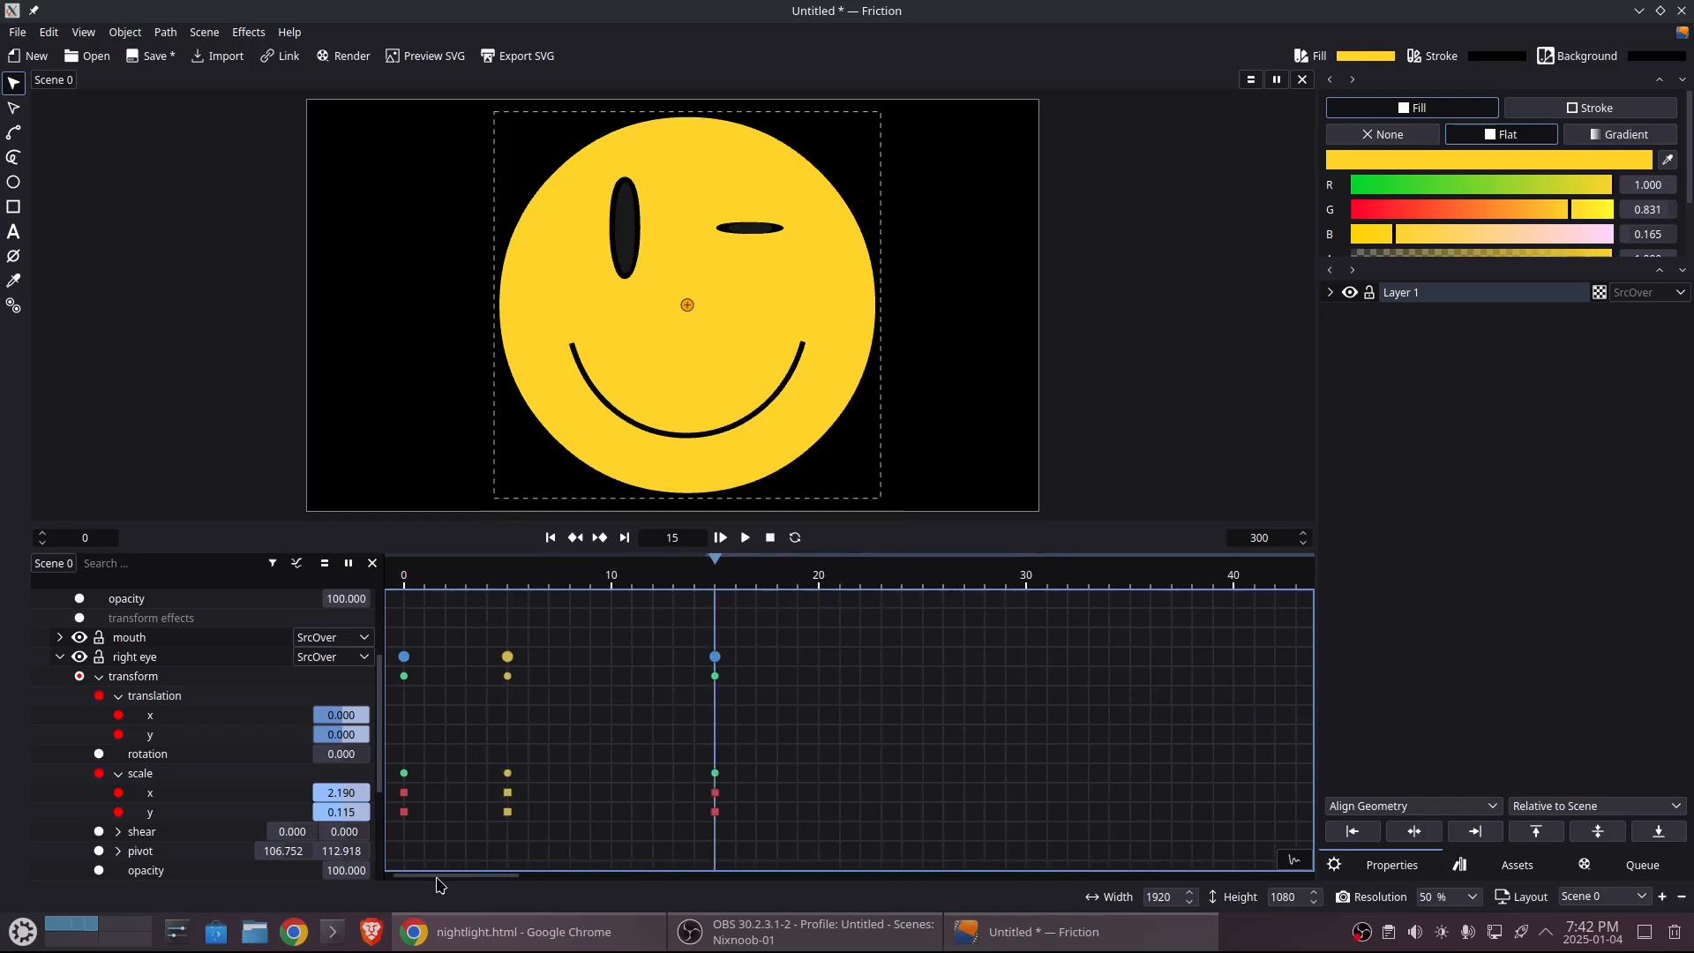
{"action": "scroll", "coordinate": [437, 885], "scroll_direction": "up", "scroll_amount": 5}
{"action": "scroll", "coordinate": [437, 885], "scroll_direction": "down", "scroll_amount": 4}
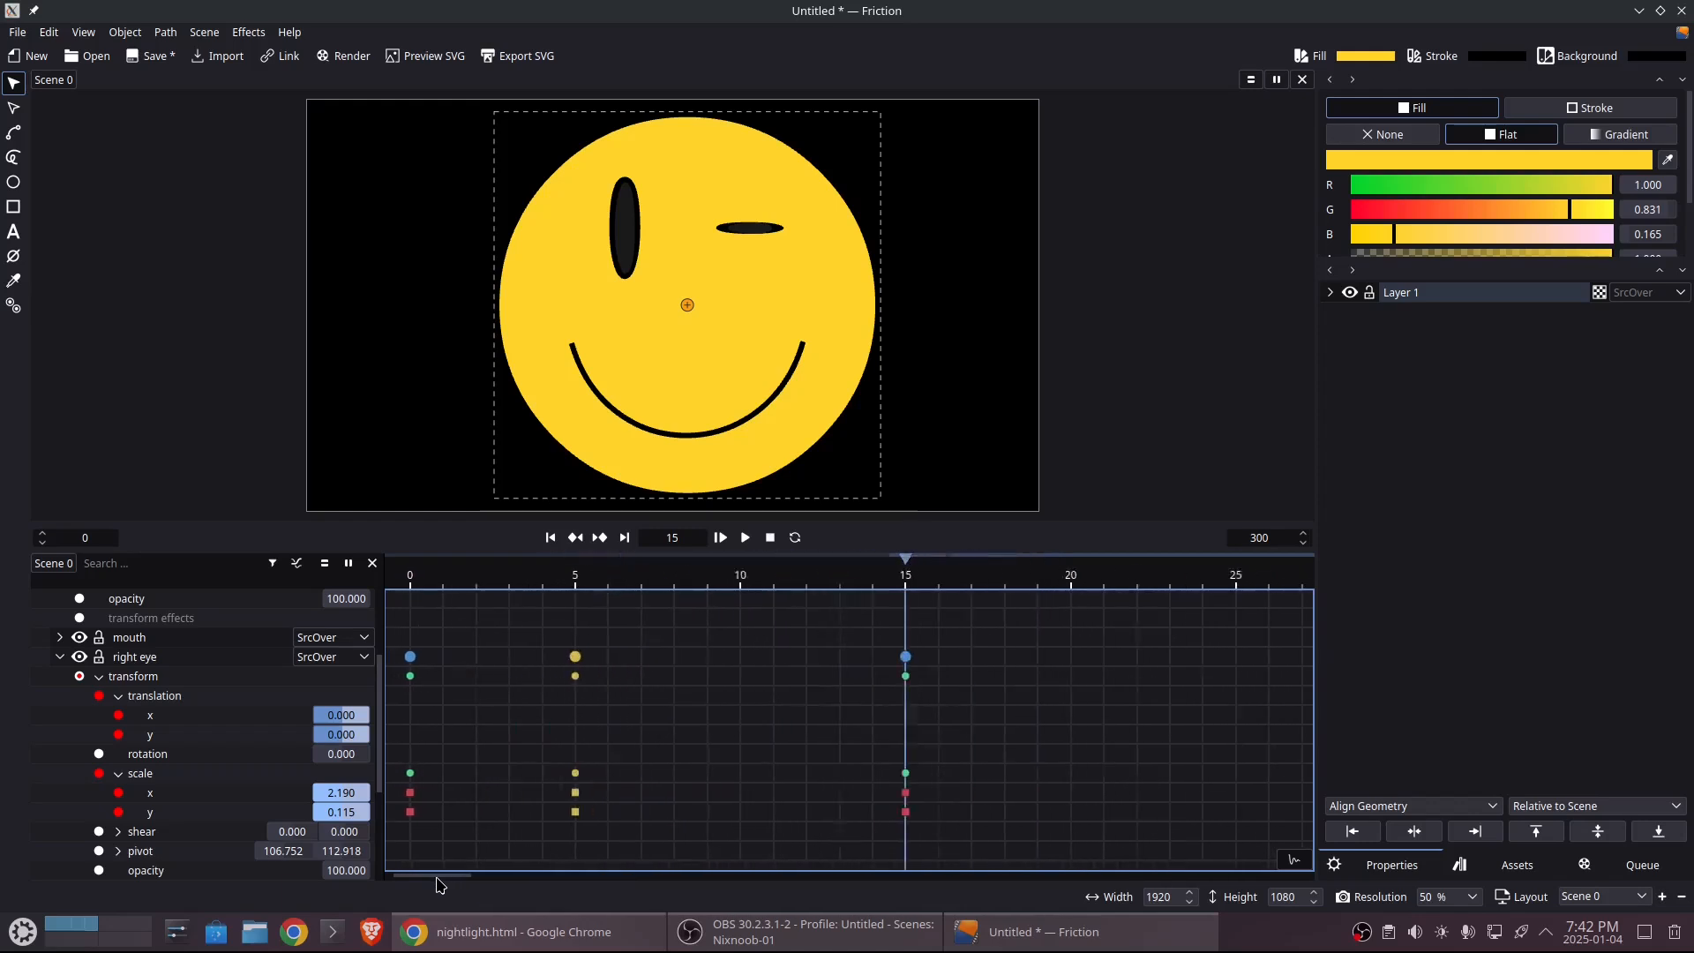
{"action": "scroll", "coordinate": [437, 885], "scroll_direction": "up", "scroll_amount": 1}
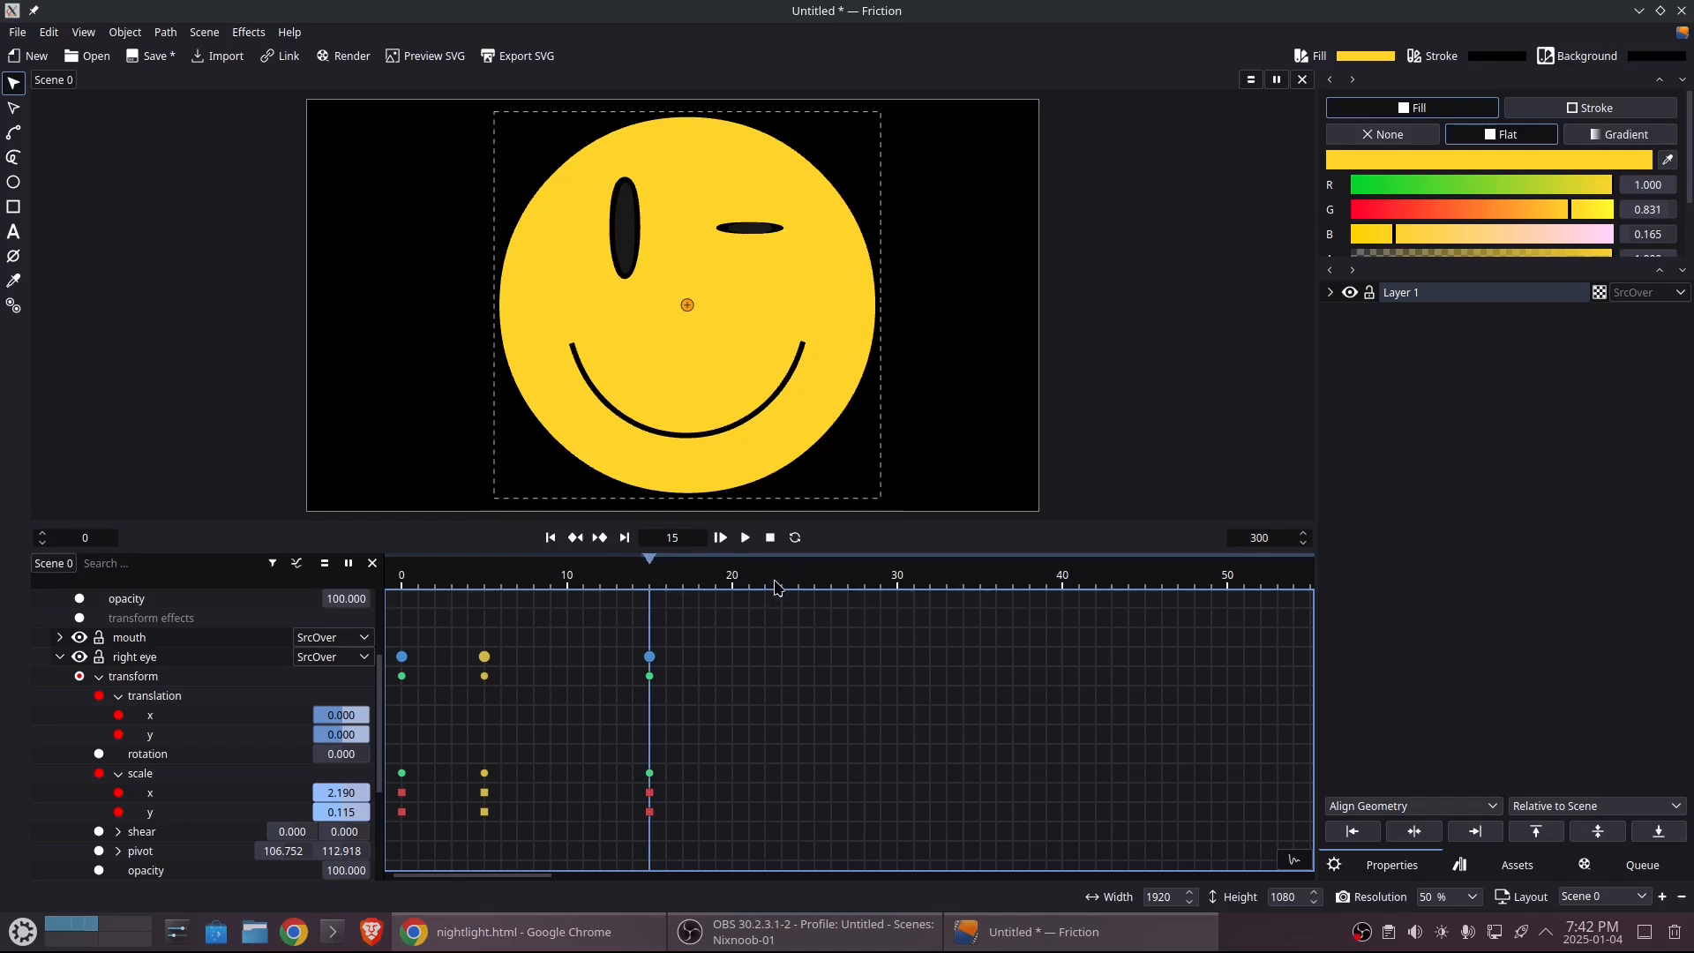
{"action": "left_click", "coordinate": [801, 579]}
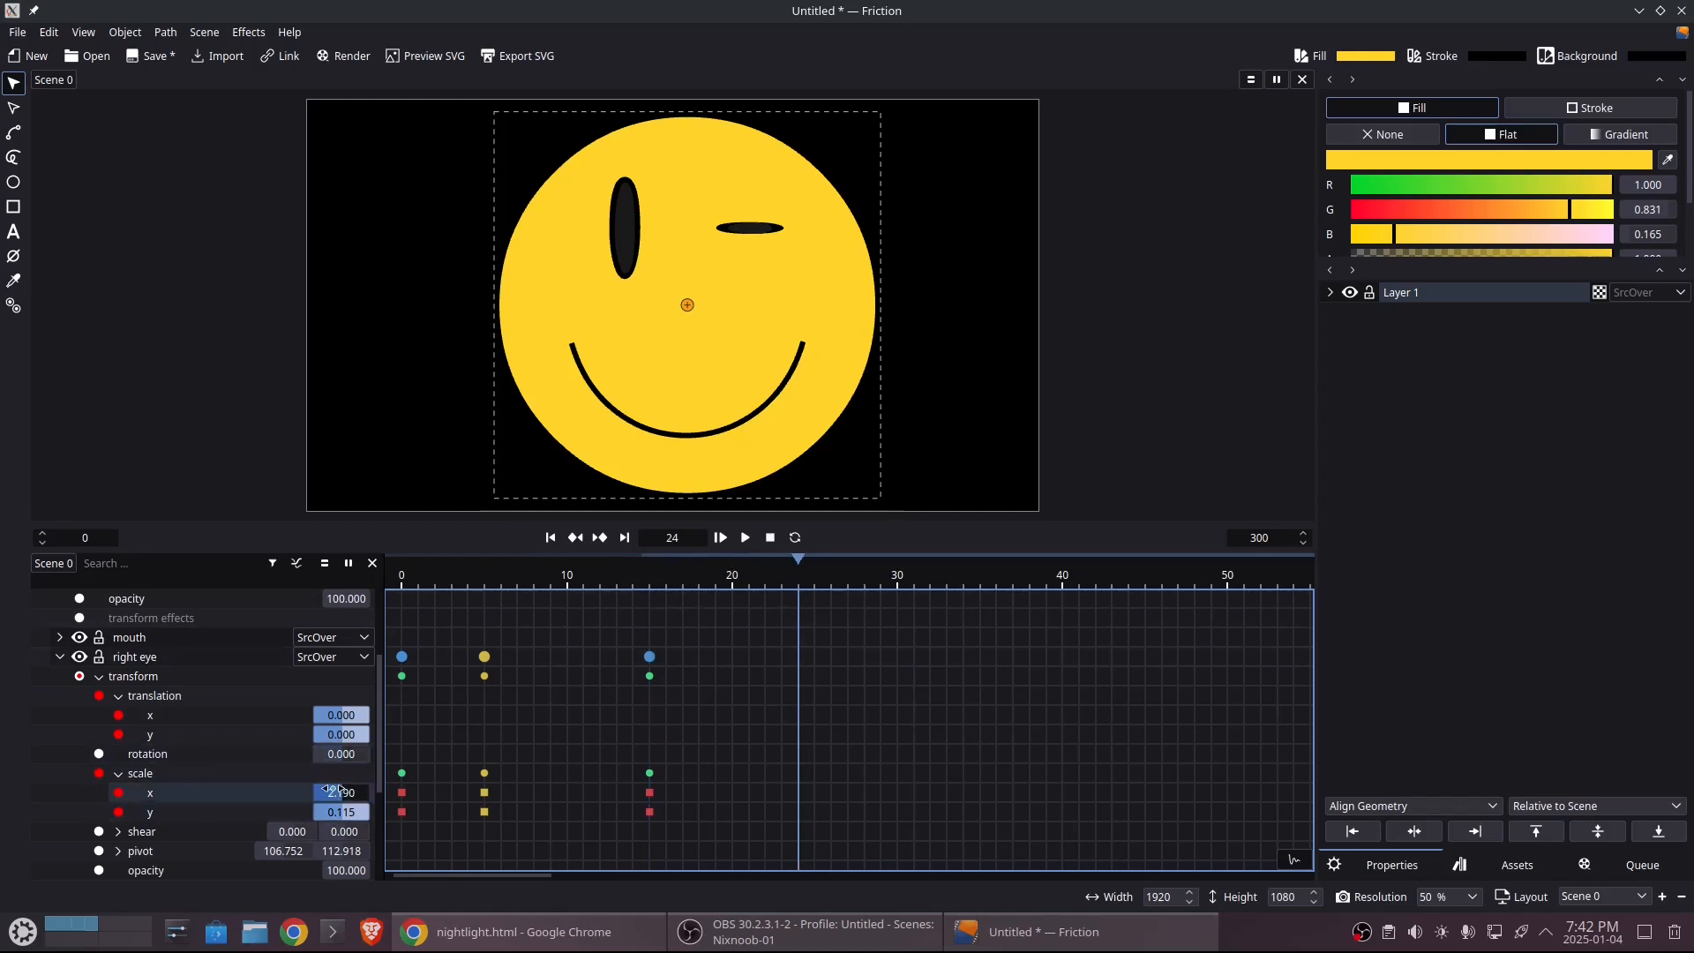
- Try setting the right eye's x scale to 0 at frame 24
{"action": "left_click", "coordinate": [342, 792]}
{"action": "type", "text": "0"}
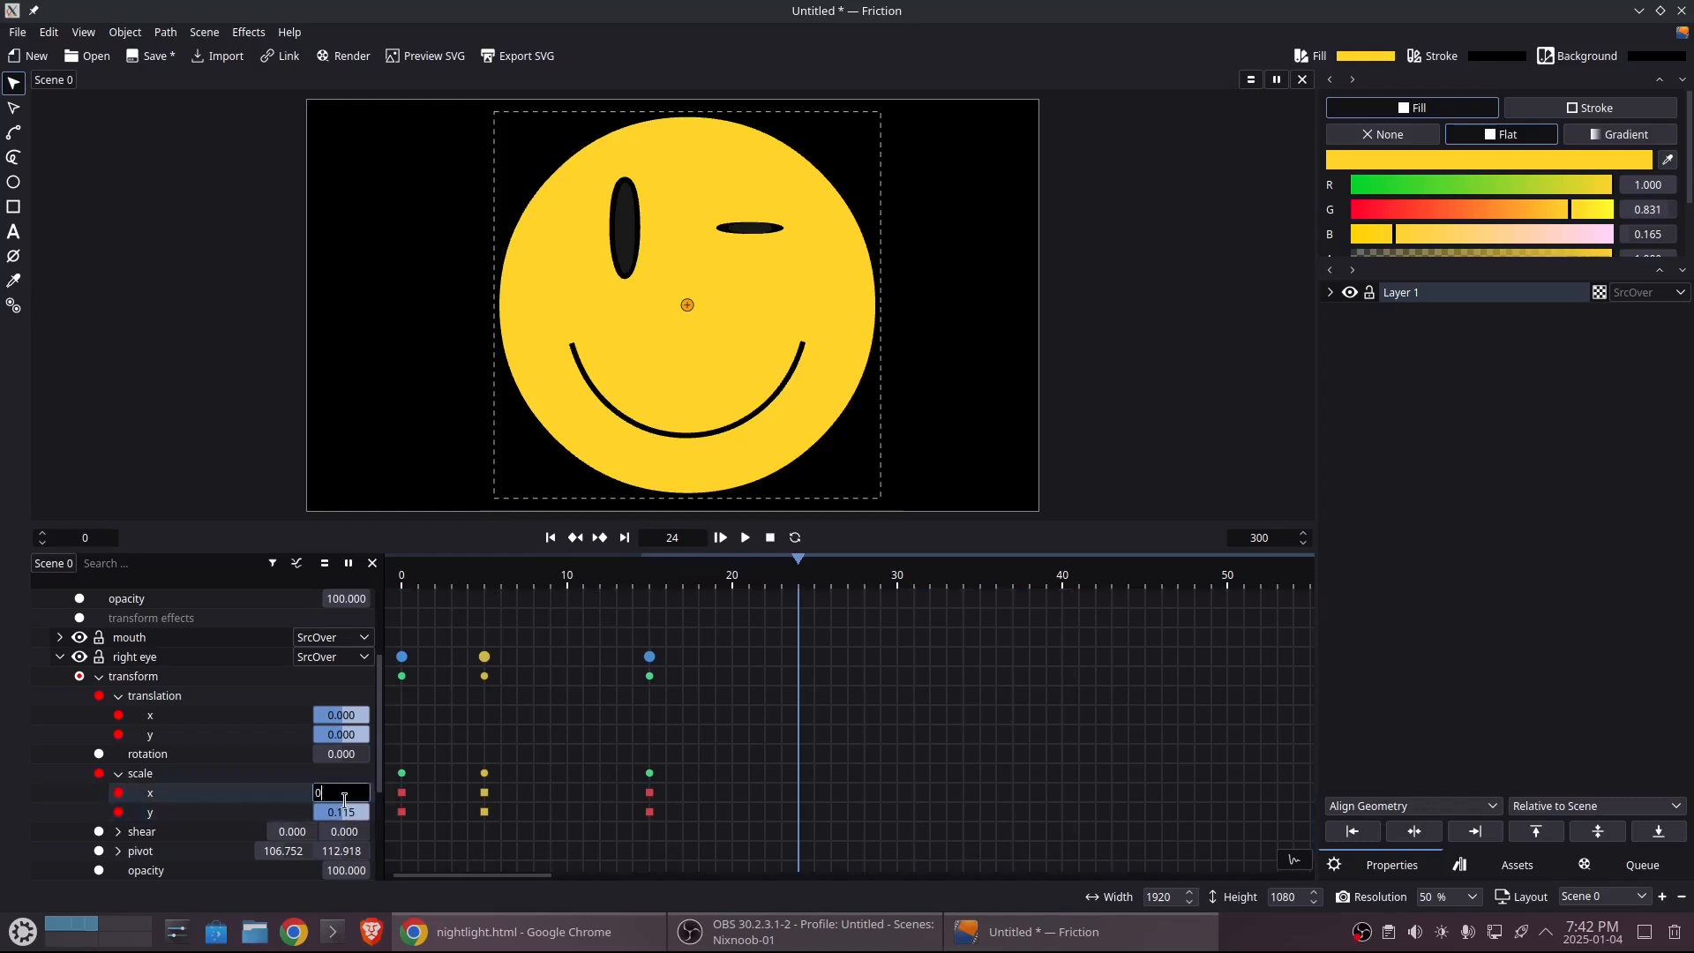
{"action": "key", "text": "Return"}
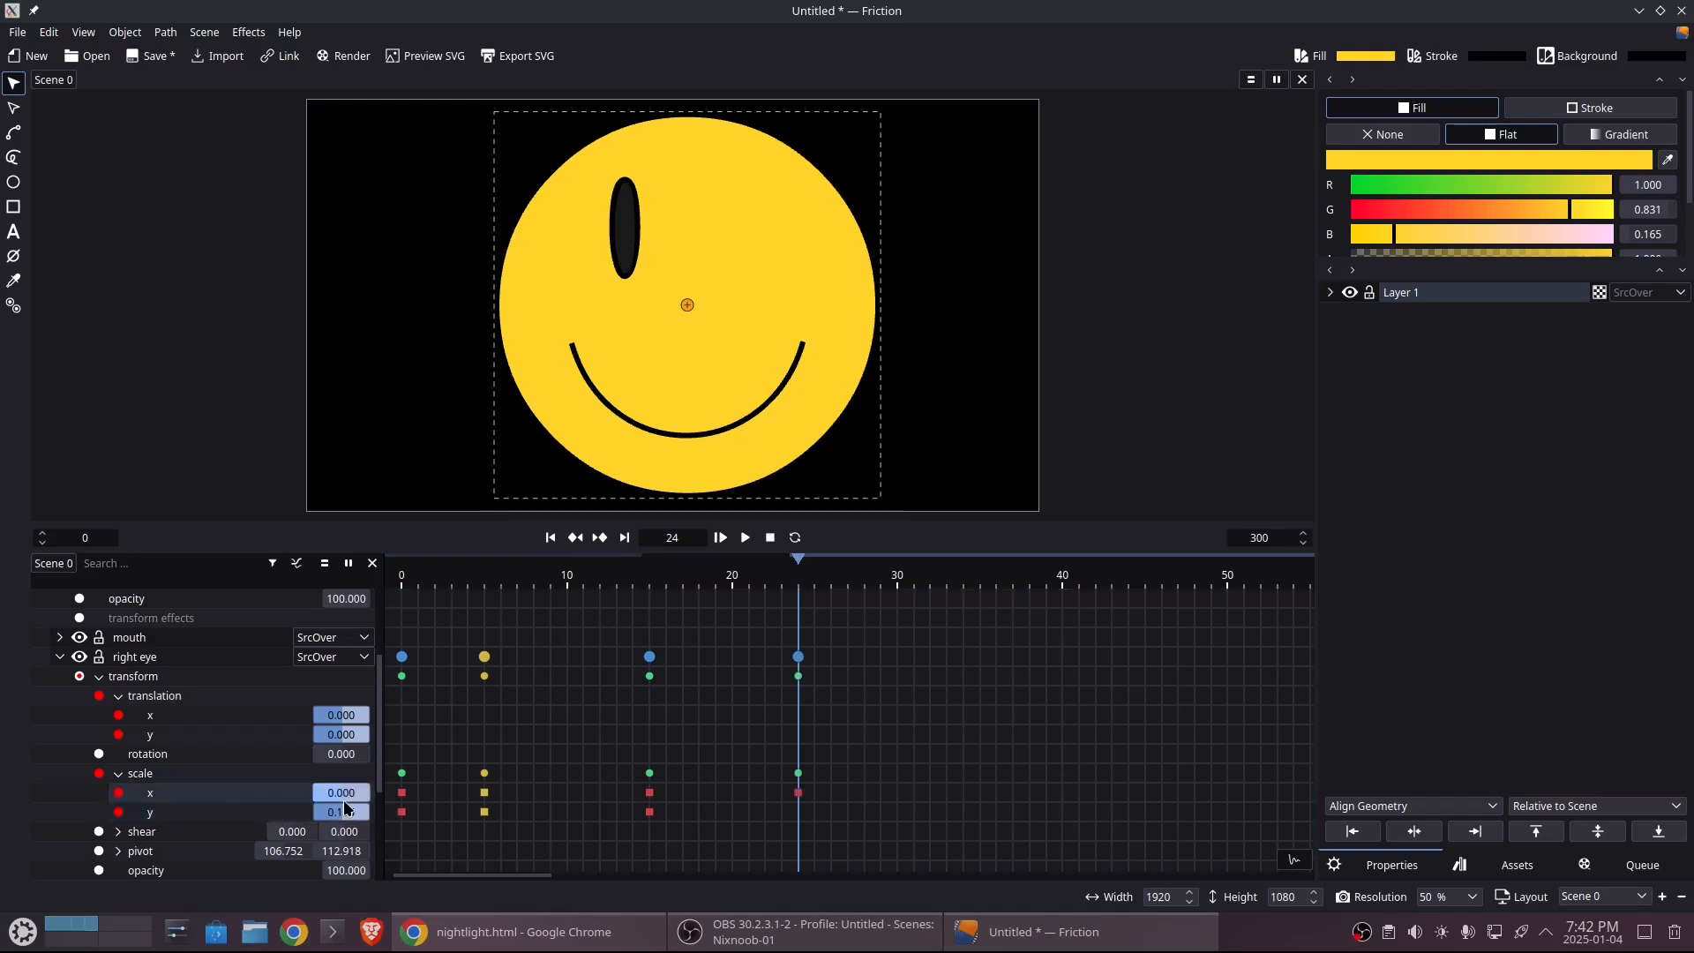
- Copy the right eye's keyframe from frame 0 over the one at frame 24
{"action": "left_click", "coordinate": [402, 657]}
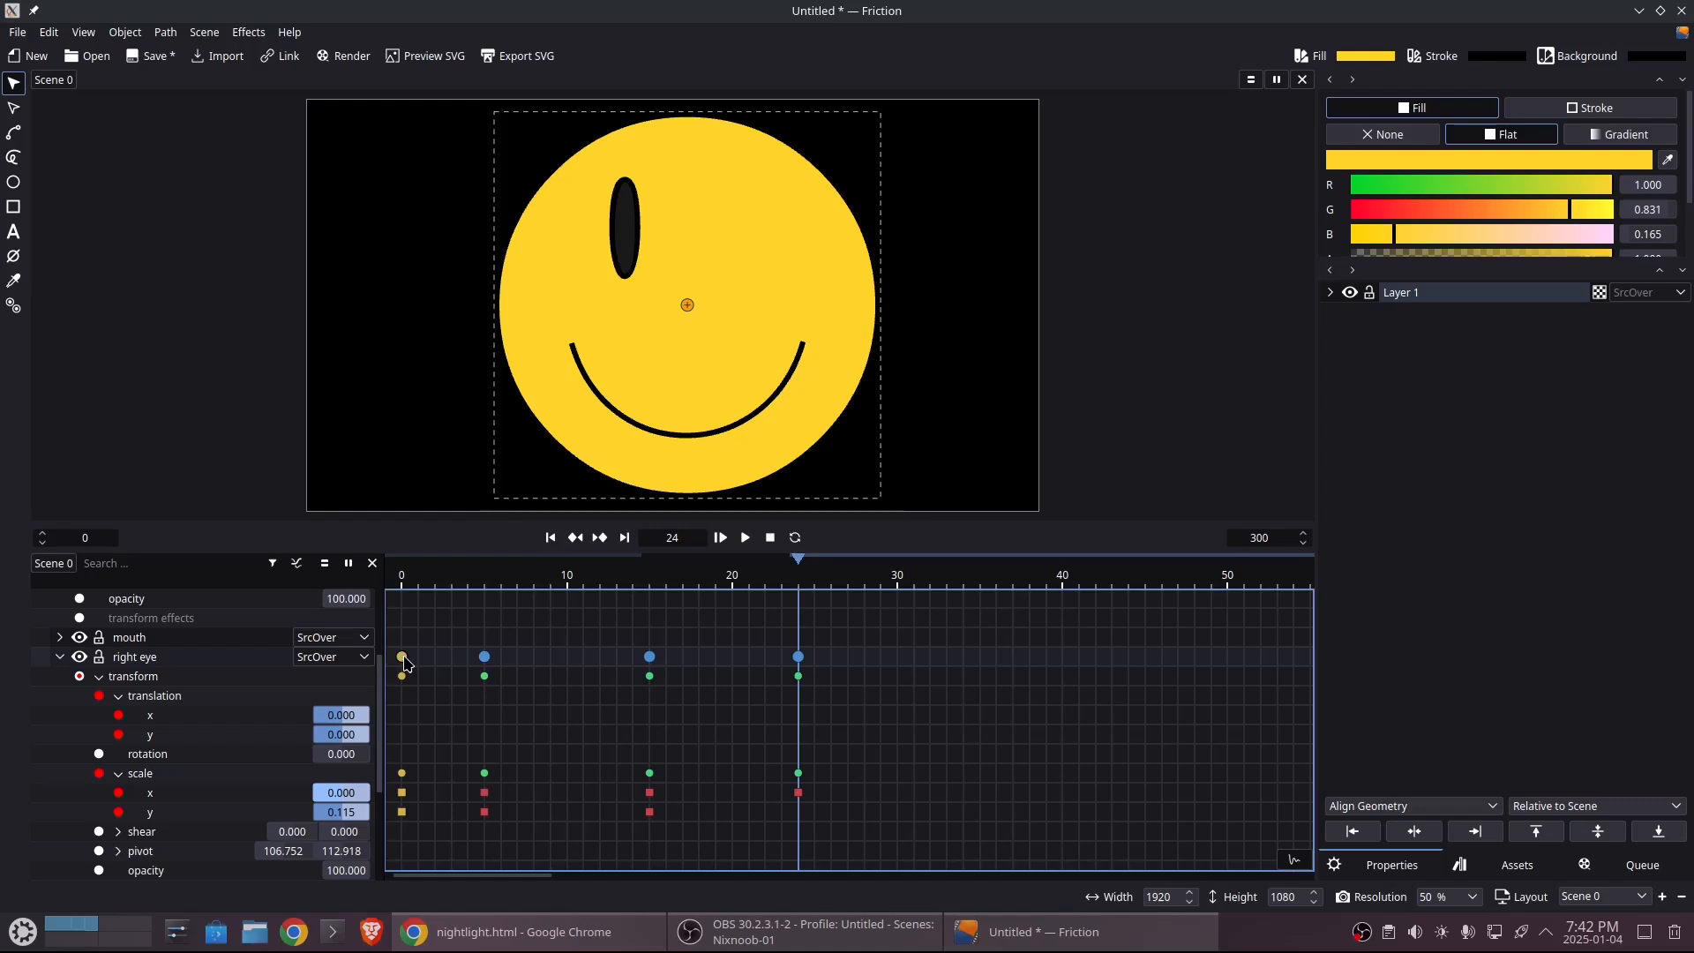
{"action": "left_click", "coordinate": [799, 656]}
{"action": "key", "text": "ctrl+v"}
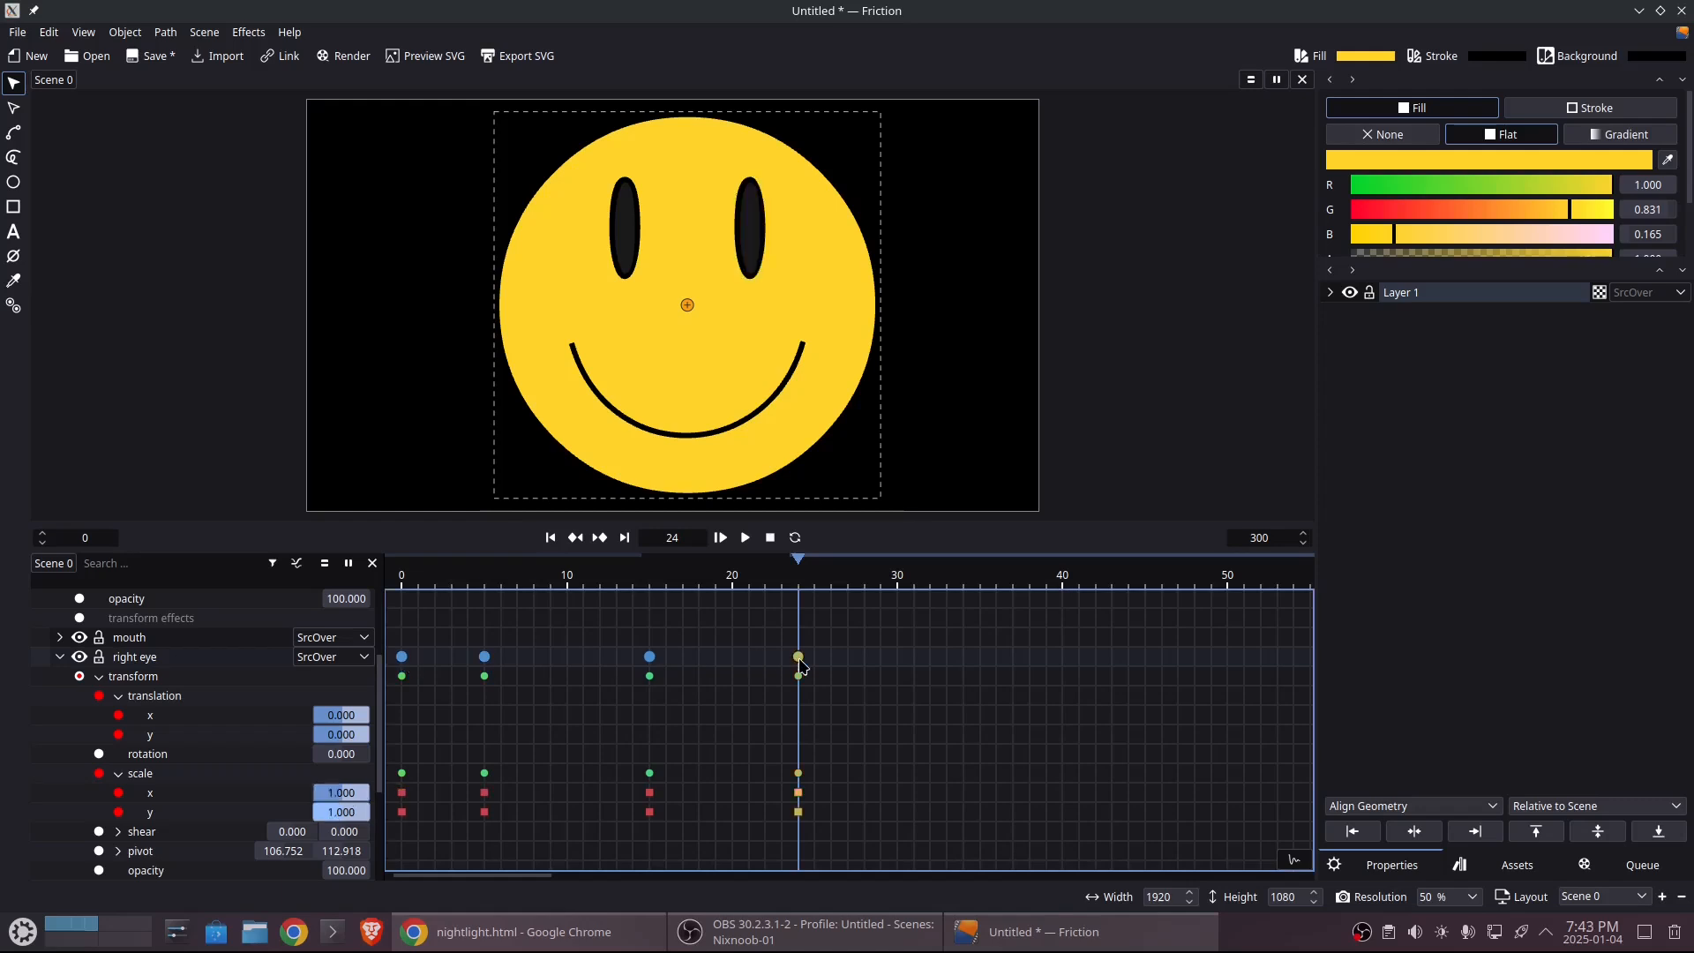
{"action": "mouse_move", "coordinate": [798, 578]}
{"action": "left_mouse_down"}
{"action": "mouse_move", "coordinate": [633, 578]}
{"action": "mouse_move", "coordinate": [813, 565]}
{"action": "mouse_move", "coordinate": [414, 554]}
{"action": "mouse_move", "coordinate": [799, 561]}
{"action": "left_mouse_up"}
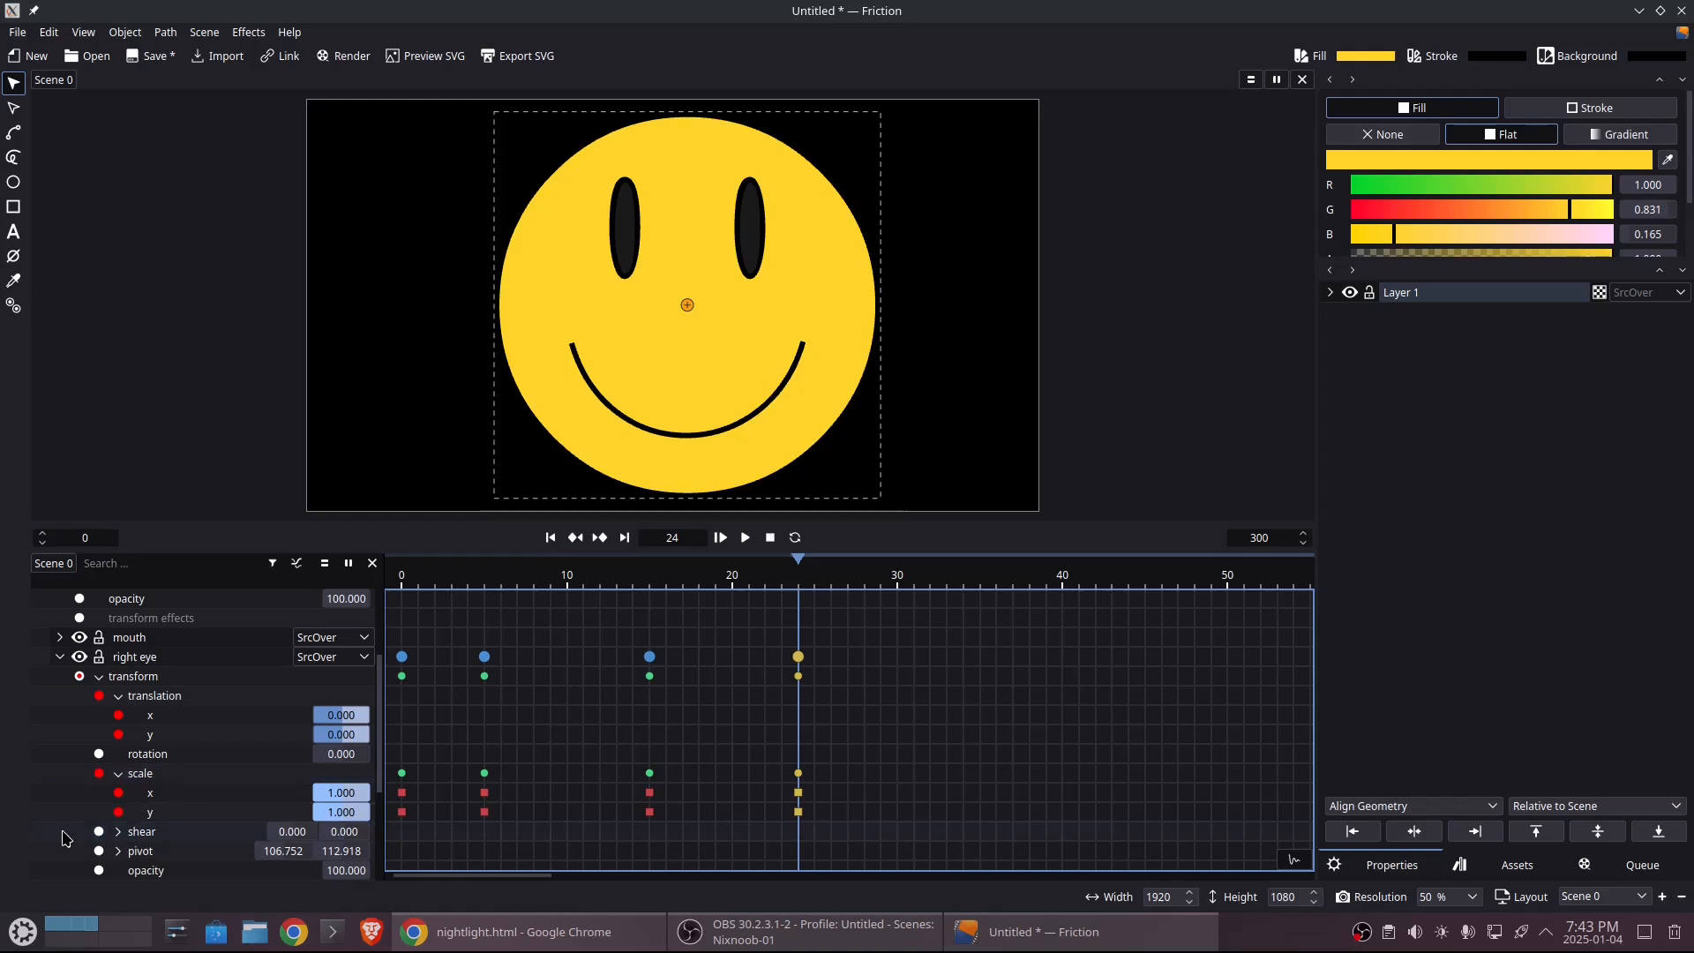
- Collapse the right eye, expand the smiley object, and record a fill color keyframe for it at frame 24
{"action": "left_click", "coordinate": [58, 660]}
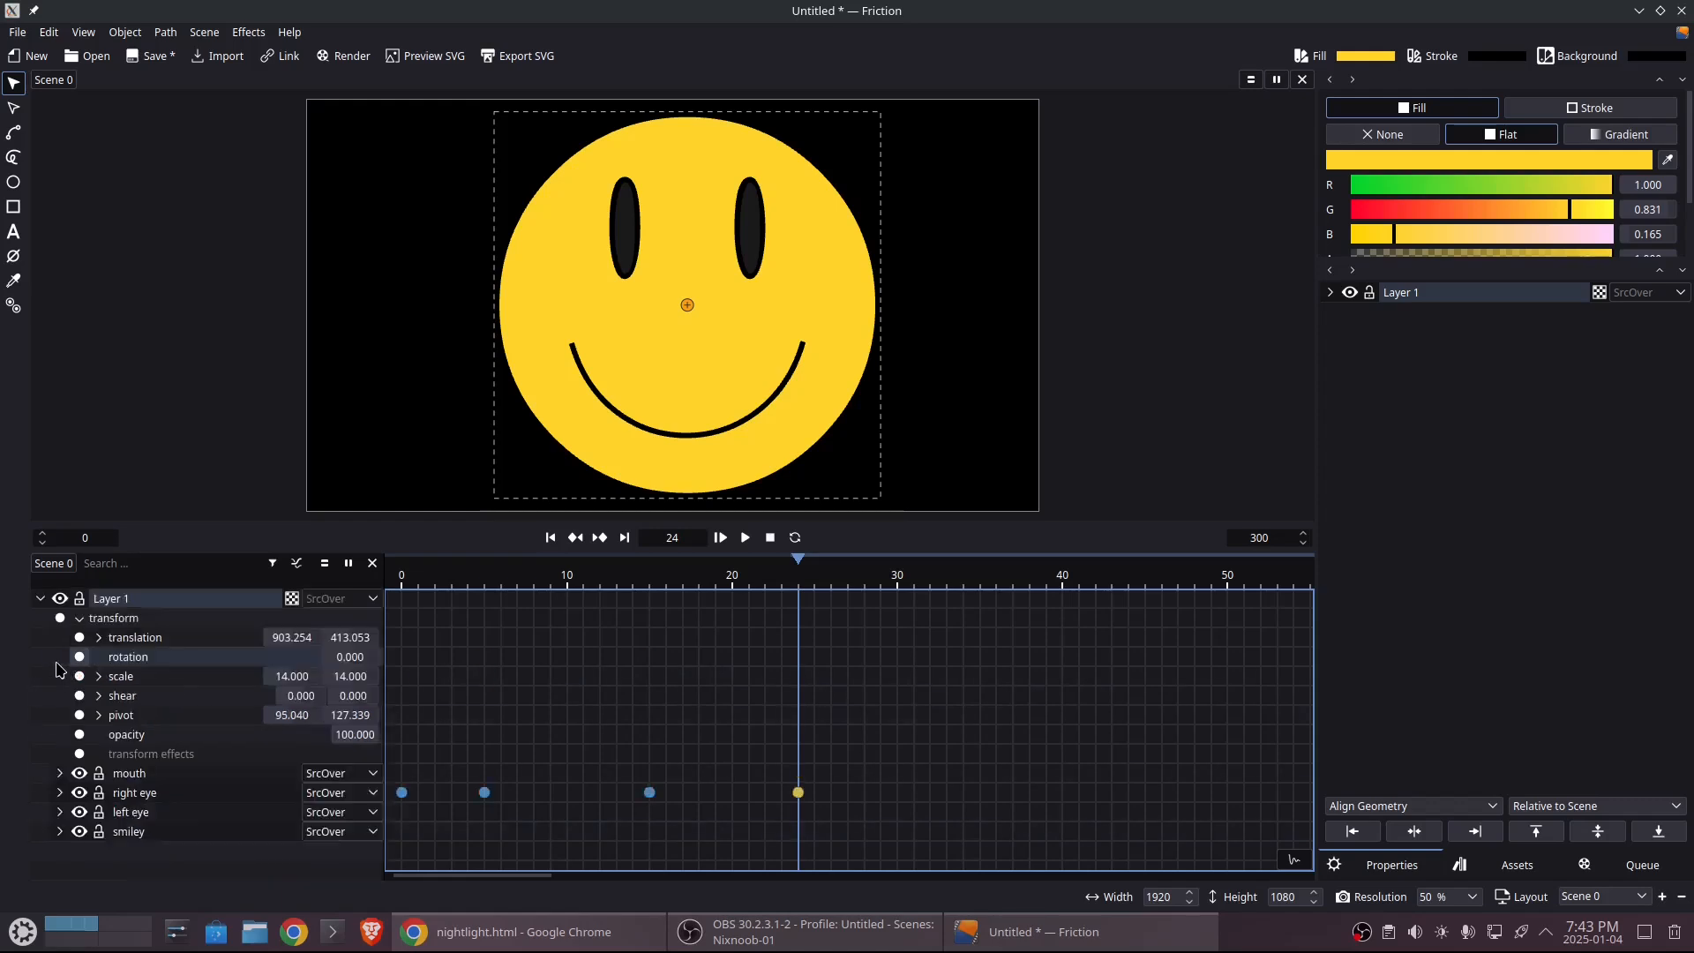
{"action": "left_click", "coordinate": [60, 832]}
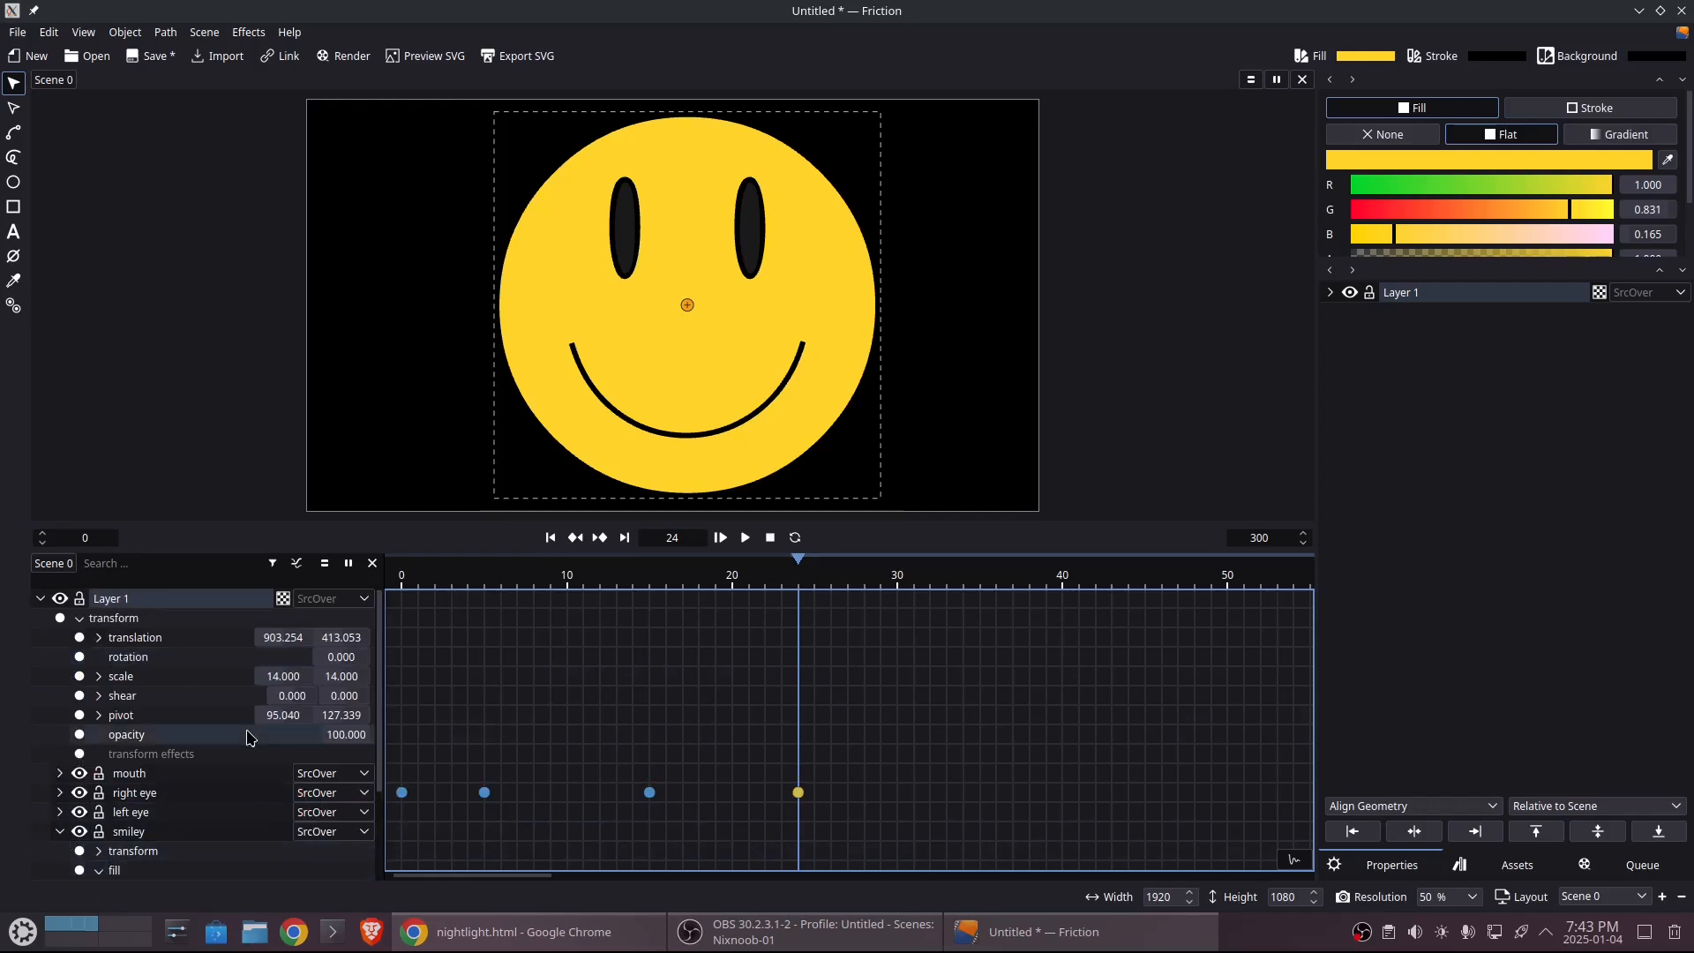
{"action": "scroll", "coordinate": [250, 738], "scroll_direction": "down", "scroll_amount": 3}
{"action": "left_click", "coordinate": [99, 773]}
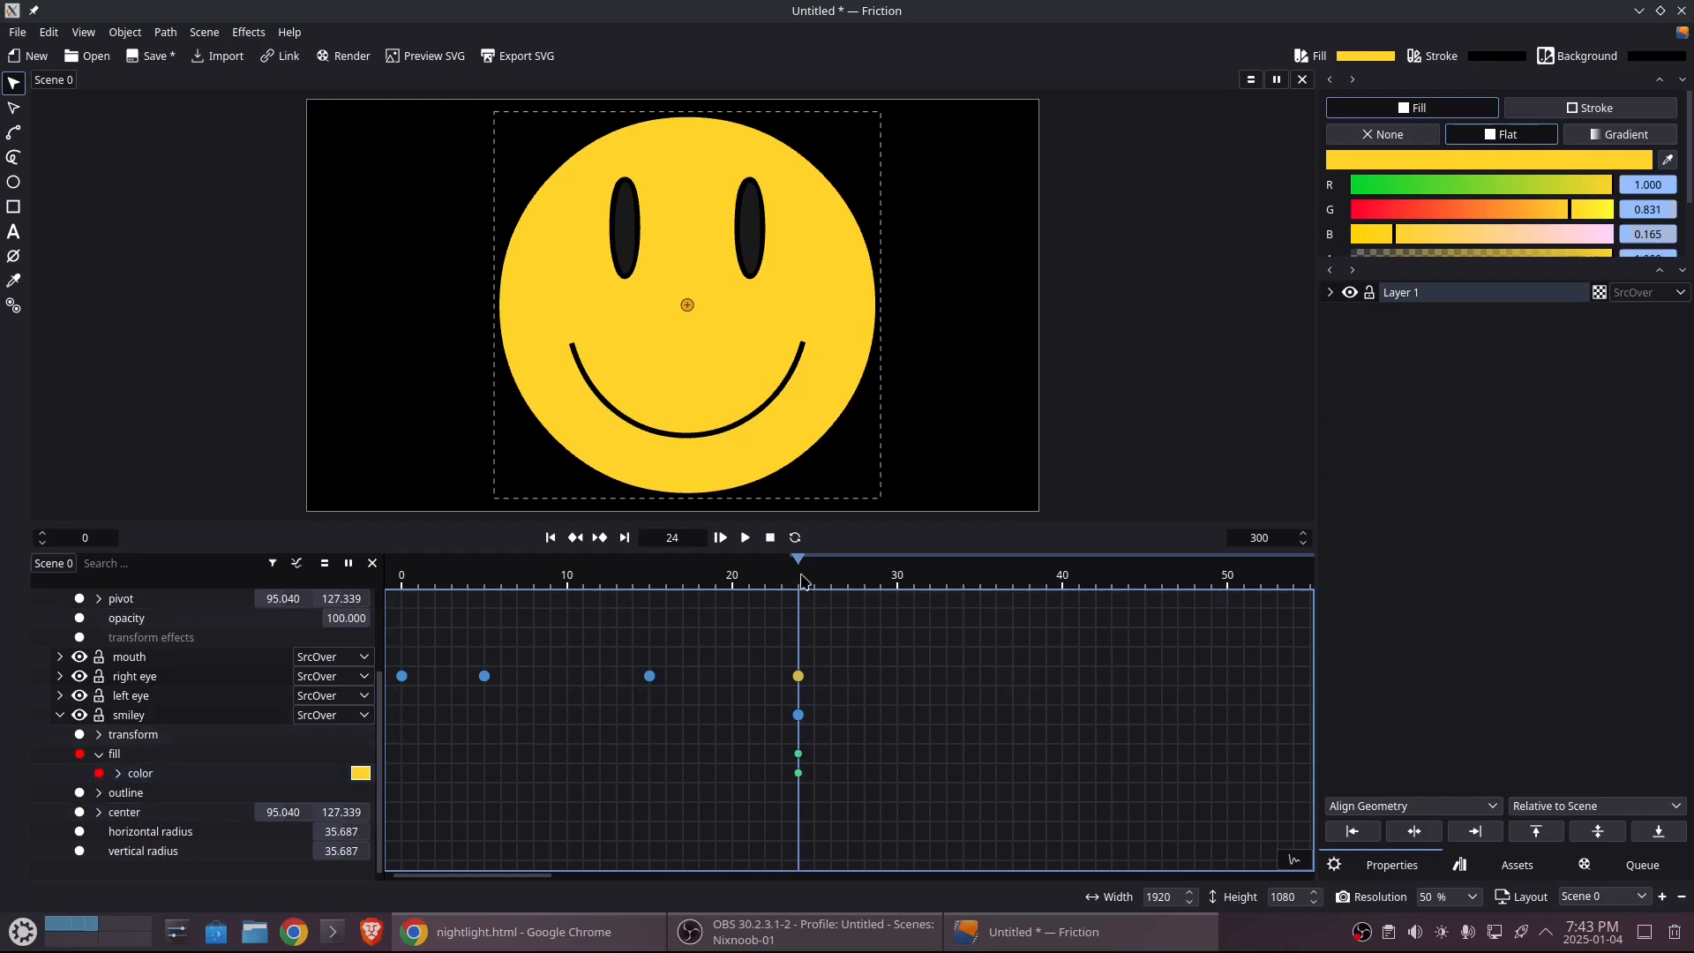
{"action": "mouse_move", "coordinate": [800, 565]}
{"action": "left_mouse_down"}
{"action": "mouse_move", "coordinate": [535, 573]}
{"action": "mouse_move", "coordinate": [819, 586]}
{"action": "mouse_move", "coordinate": [569, 586]}
{"action": "mouse_move", "coordinate": [805, 596]}
{"action": "left_mouse_up"}
- Set the smiley's fill color at frame 55 to pure red, with R 1.000, G 0.000 and B 0.000
{"action": "left_click_drag", "start_coordinate": [517, 877], "coordinate": [551, 874]}
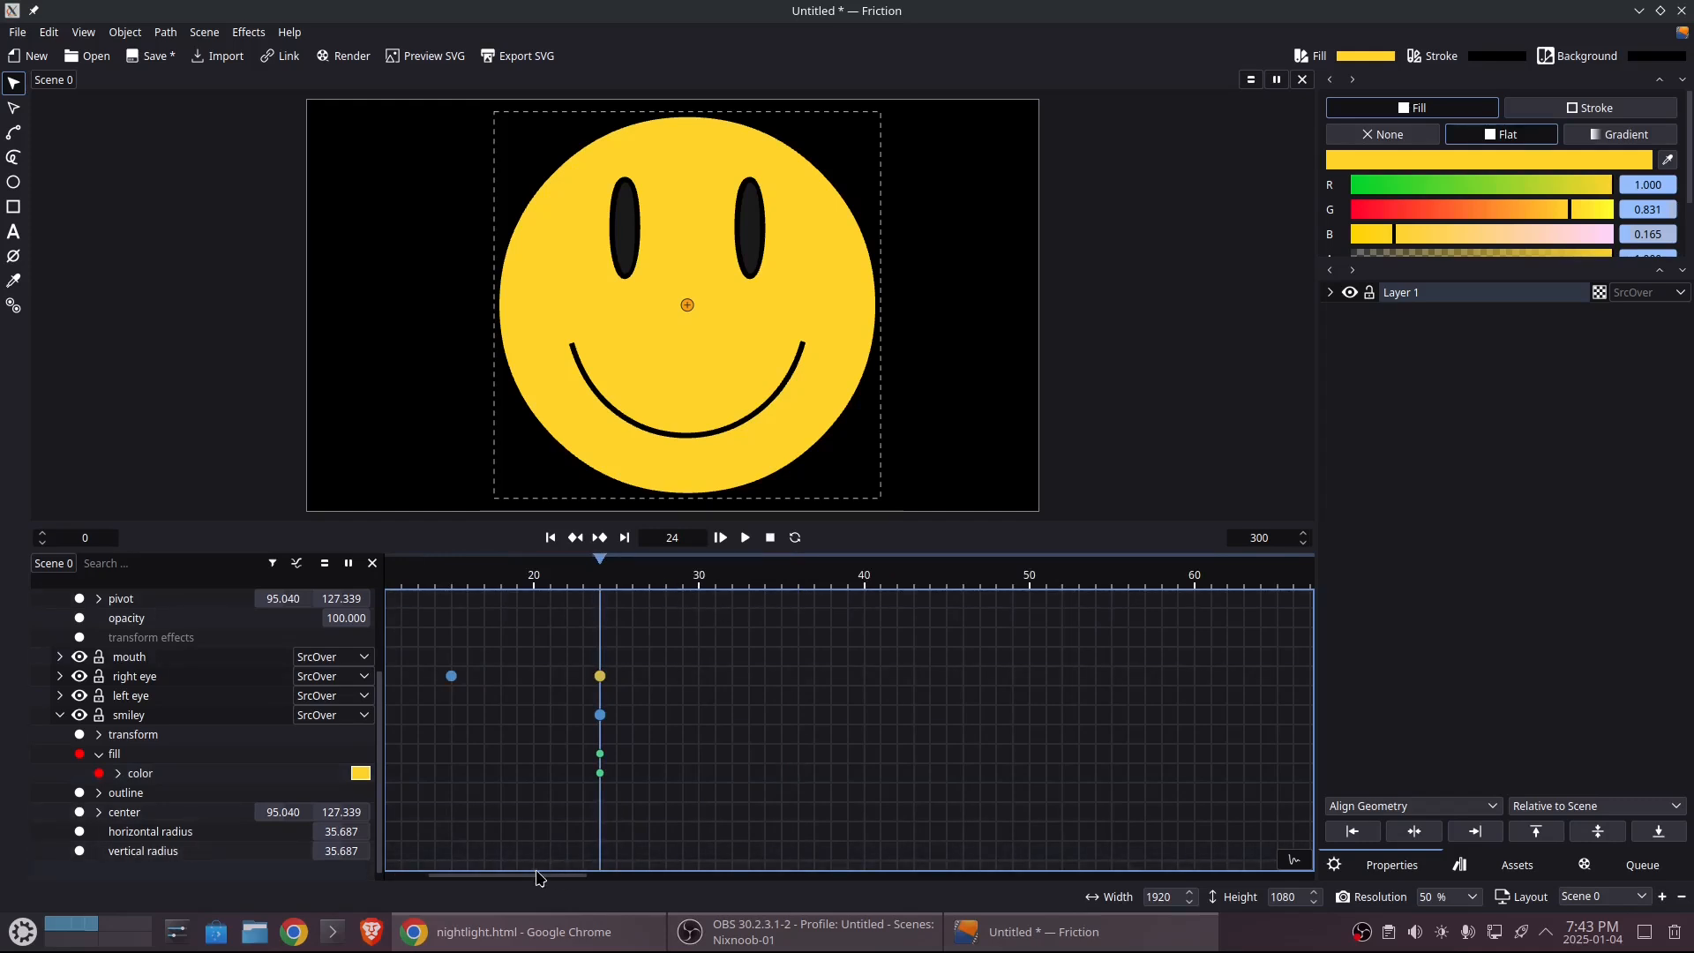
{"action": "left_click_drag", "start_coordinate": [535, 875], "coordinate": [554, 875]}
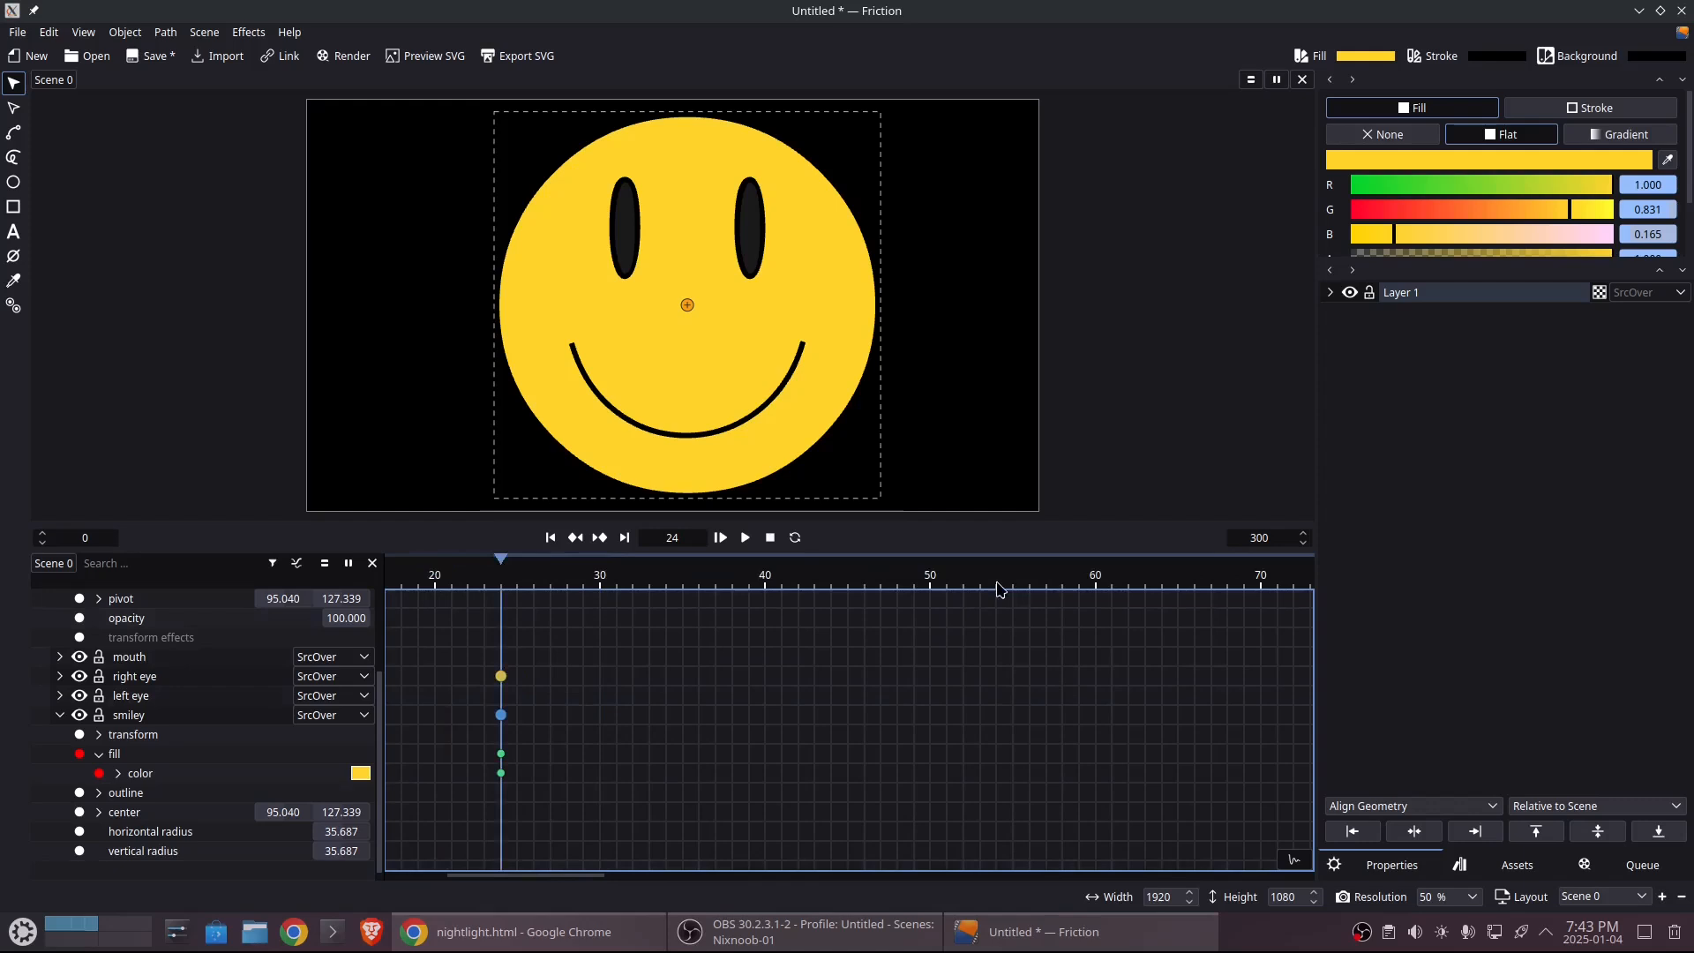
{"action": "left_click", "coordinate": [1013, 580]}
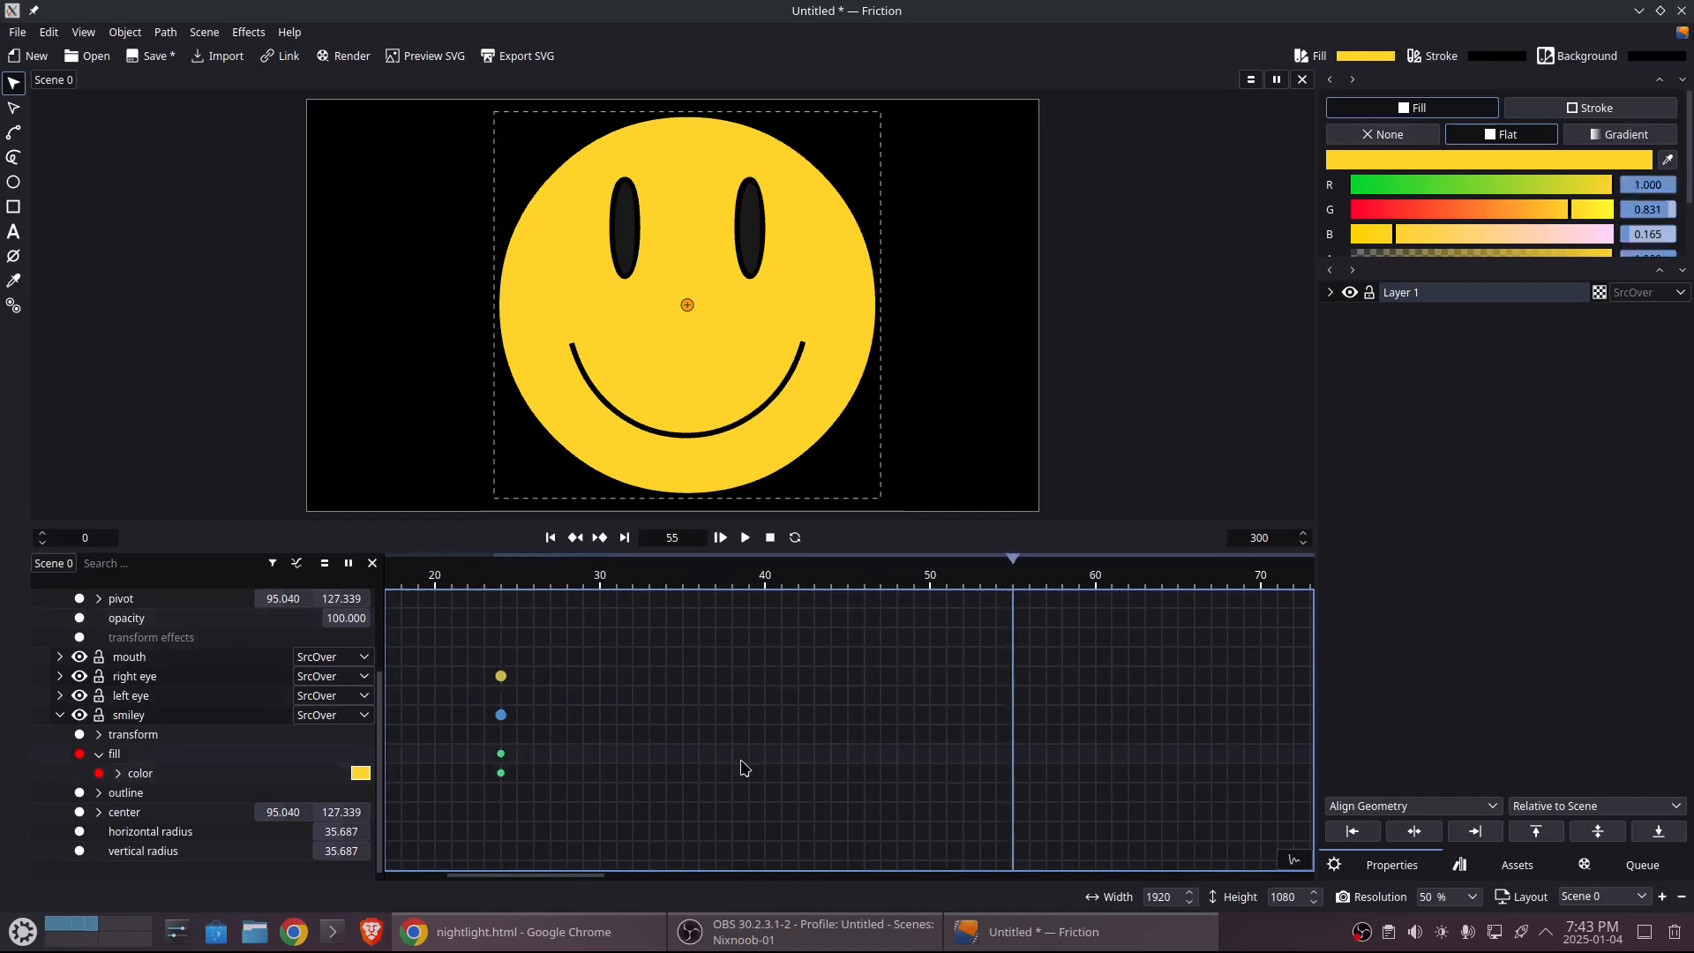
{"action": "left_click", "coordinate": [360, 774]}
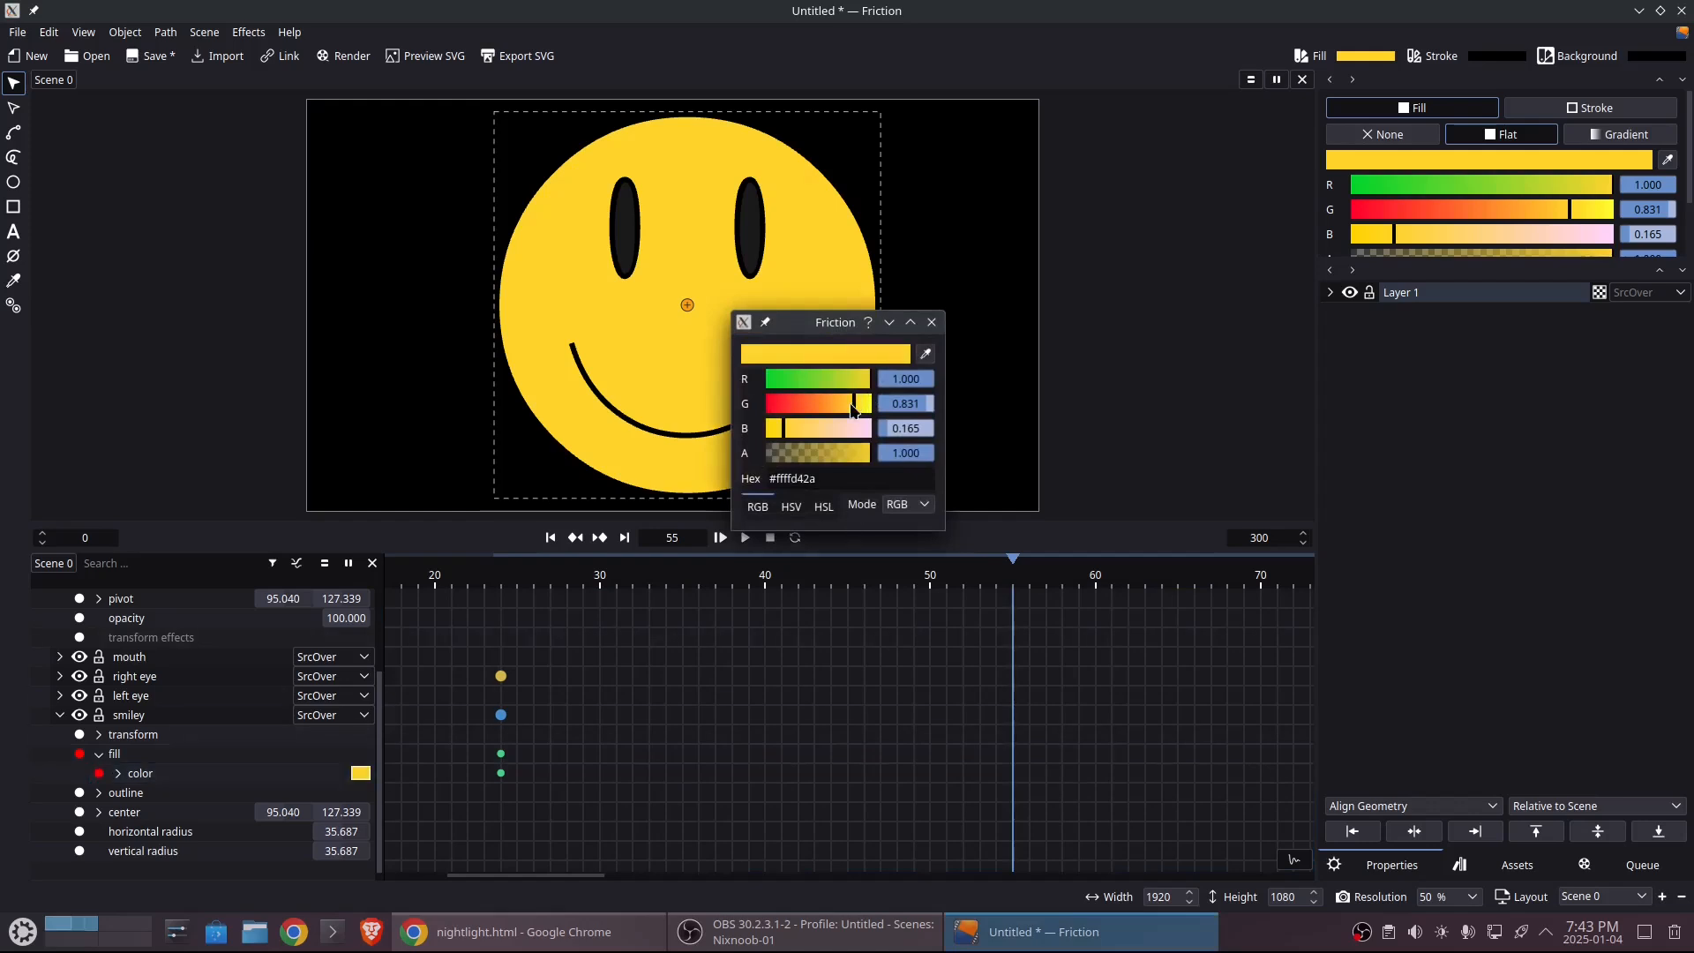
{"action": "left_click_drag", "start_coordinate": [853, 410], "coordinate": [715, 417]}
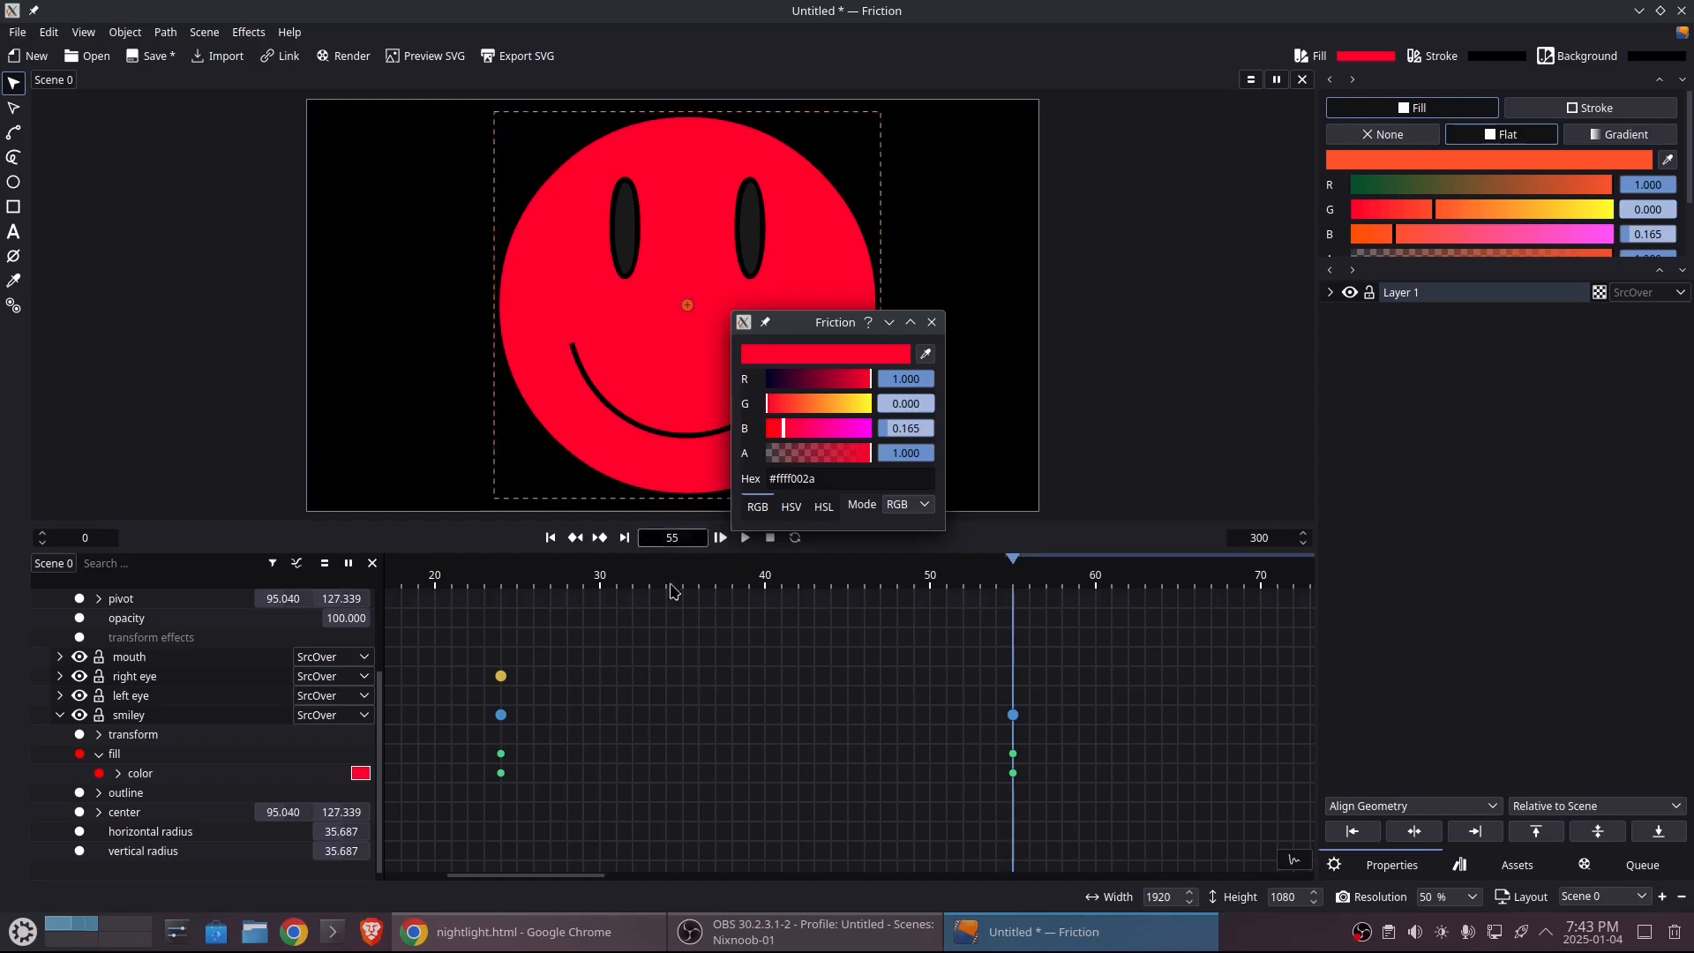
{"action": "mouse_move", "coordinate": [858, 383]}
{"action": "left_mouse_down"}
{"action": "mouse_move", "coordinate": [826, 385]}
{"action": "mouse_move", "coordinate": [873, 384]}
{"action": "left_mouse_up"}
{"action": "left_click_drag", "start_coordinate": [778, 445], "coordinate": [751, 444]}
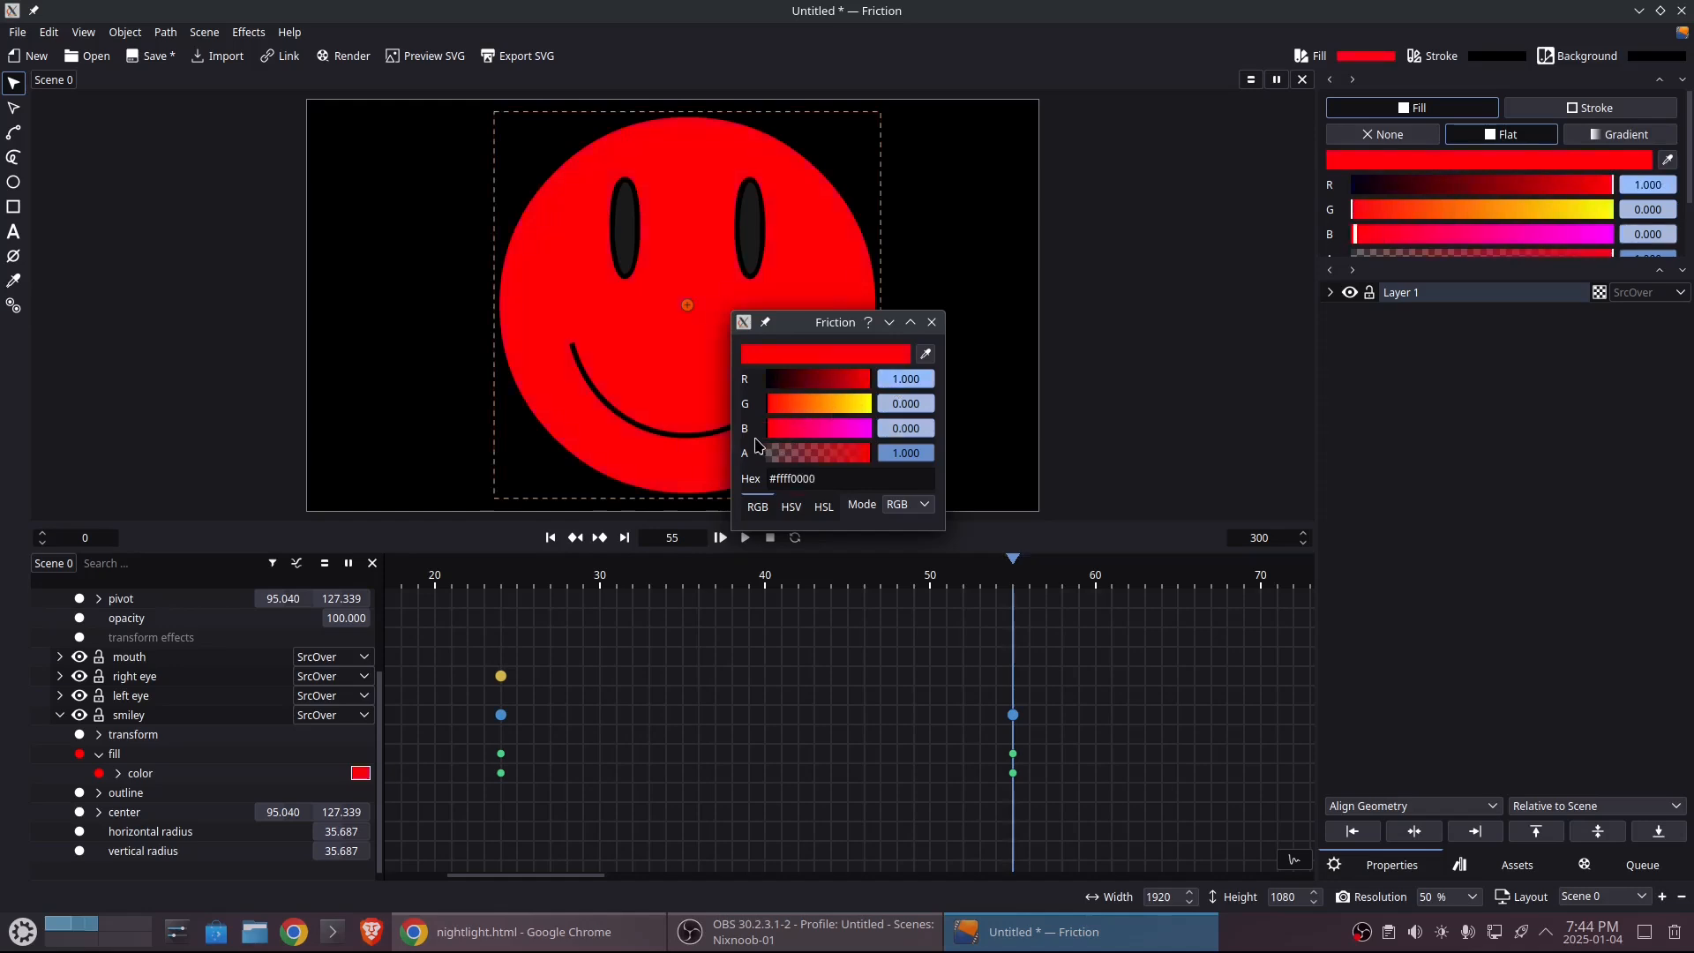
{"action": "left_click", "coordinate": [858, 385]}
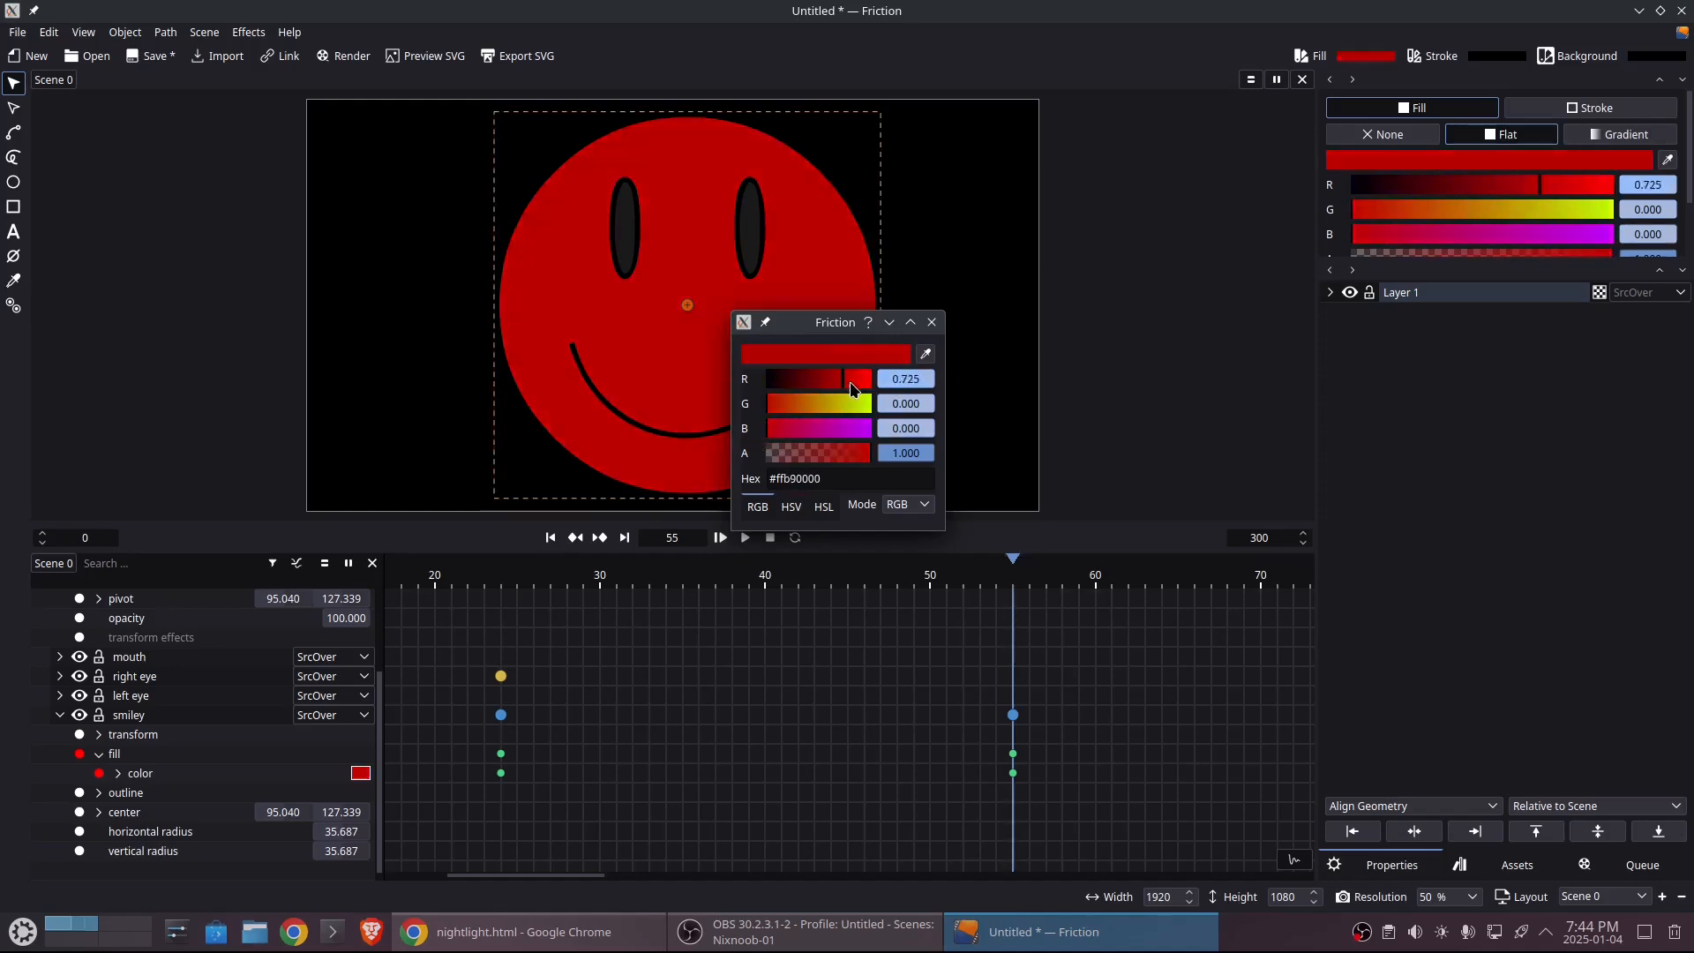
{"action": "left_click_drag", "start_coordinate": [856, 384], "coordinate": [871, 383]}
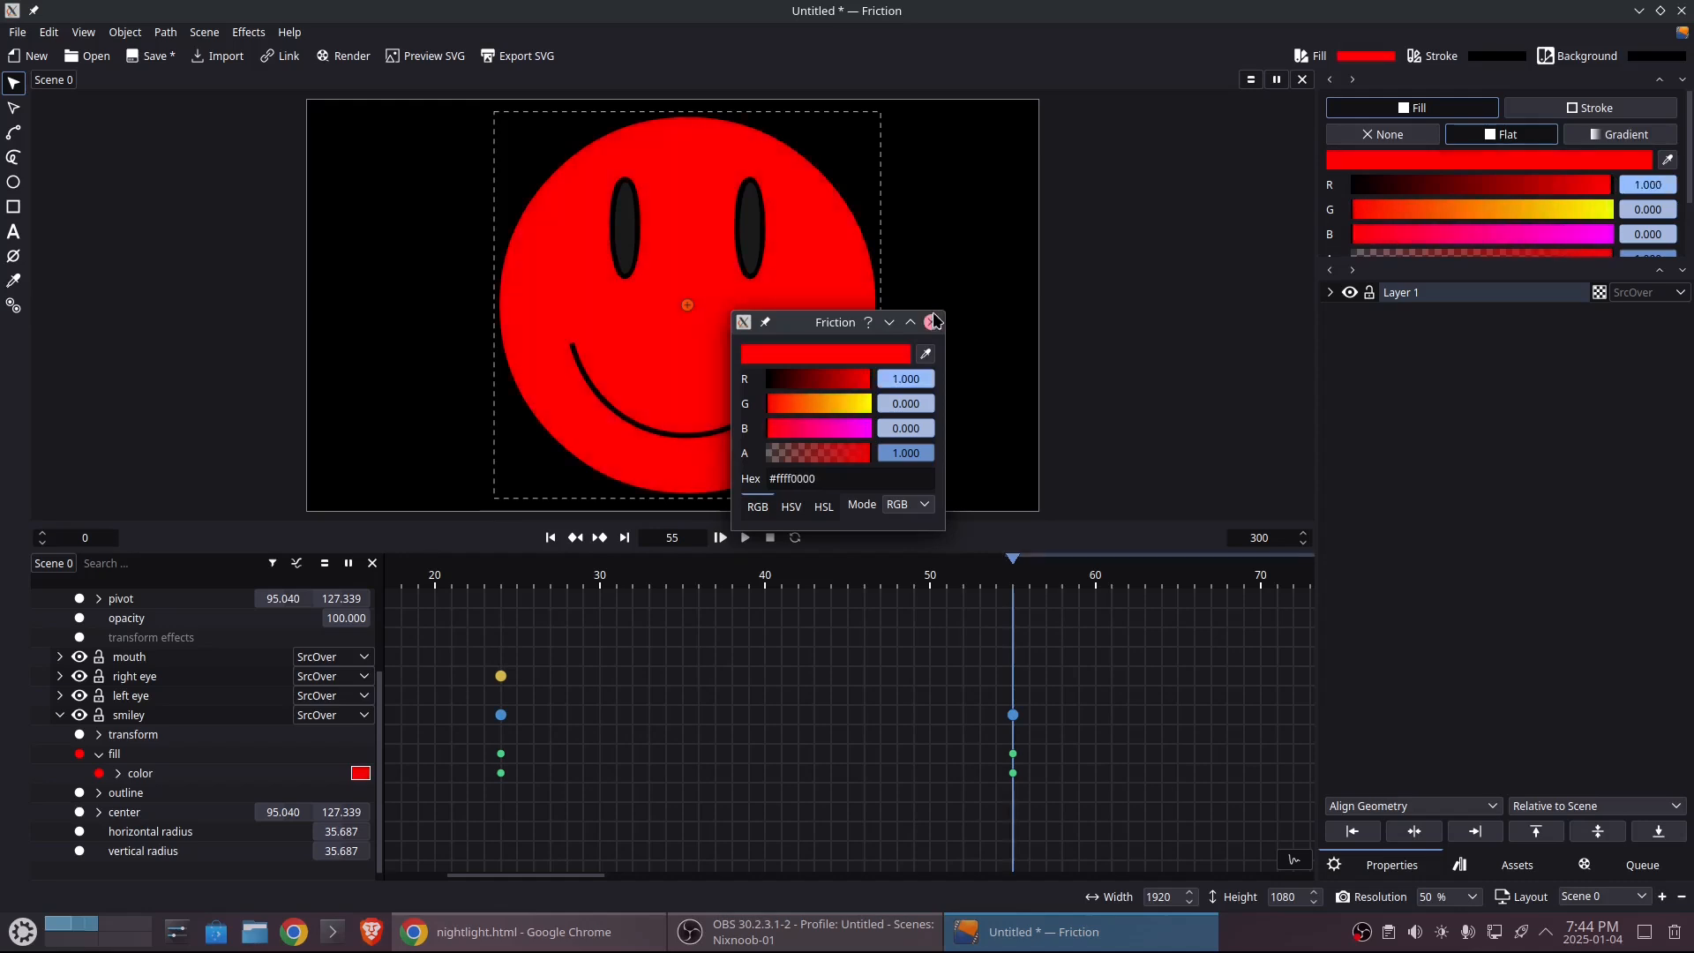
{"action": "left_click", "coordinate": [935, 322]}
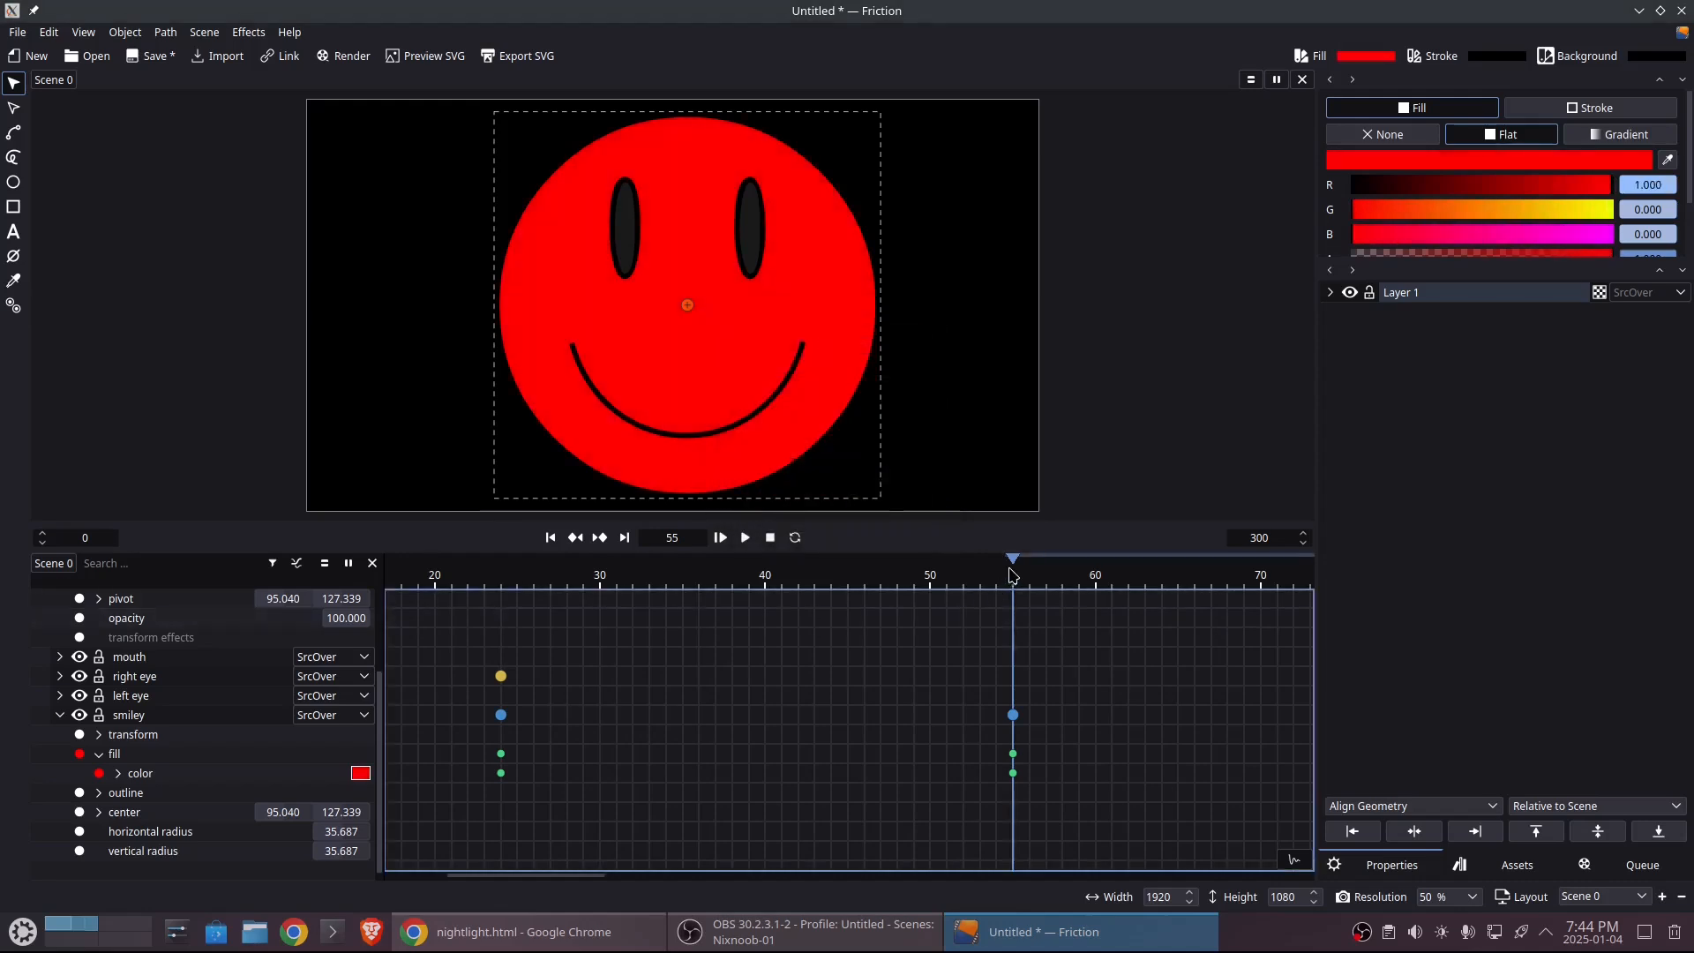
{"action": "left_click_drag", "start_coordinate": [1013, 575], "coordinate": [1014, 617]}
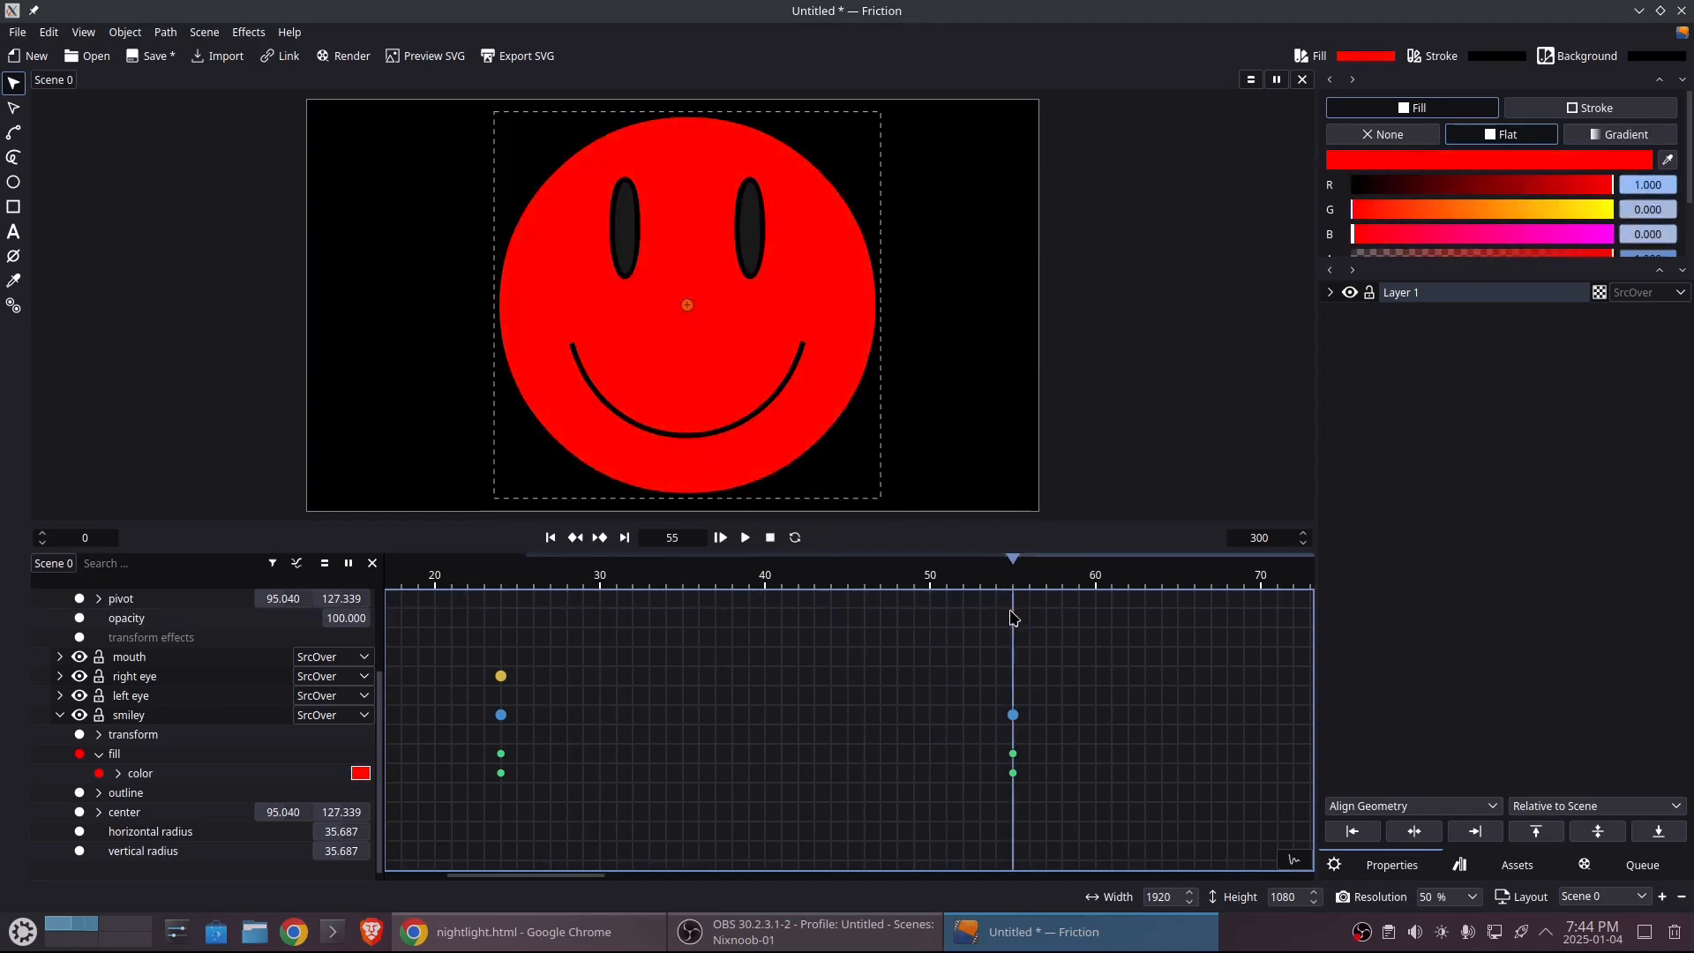
- Expand the mouth's paths, record a path keyframe at frame 24, and return the playhead to frame 55
{"action": "left_click", "coordinate": [56, 717]}
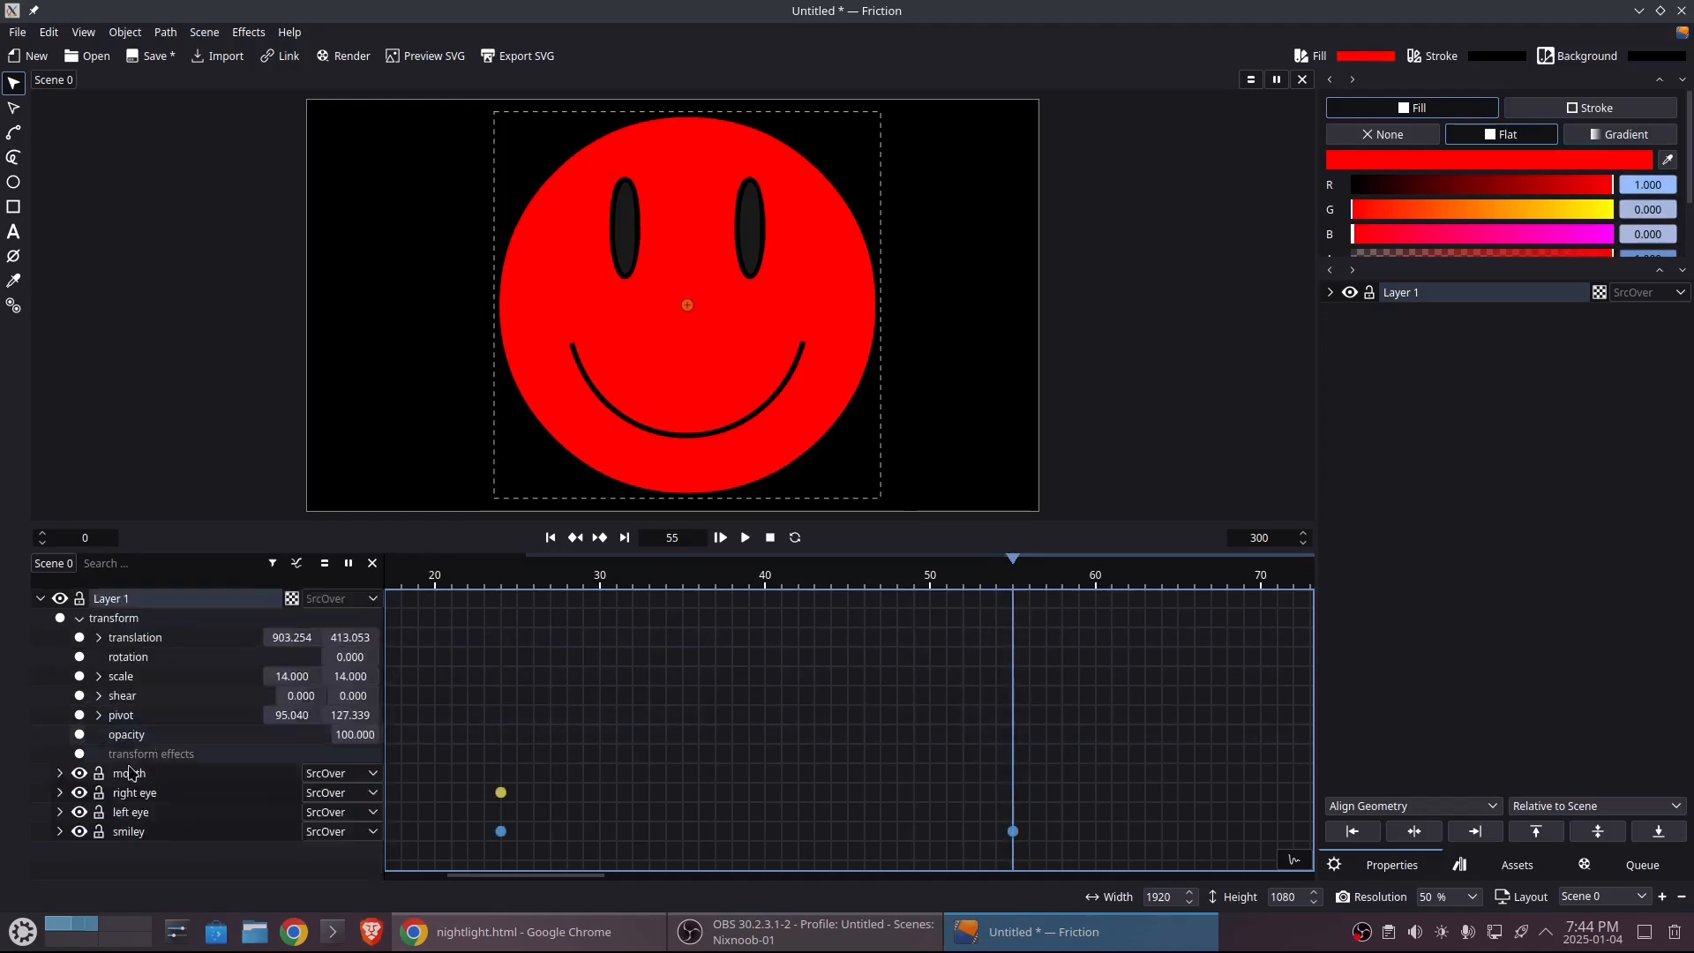
{"action": "left_click", "coordinate": [59, 773]}
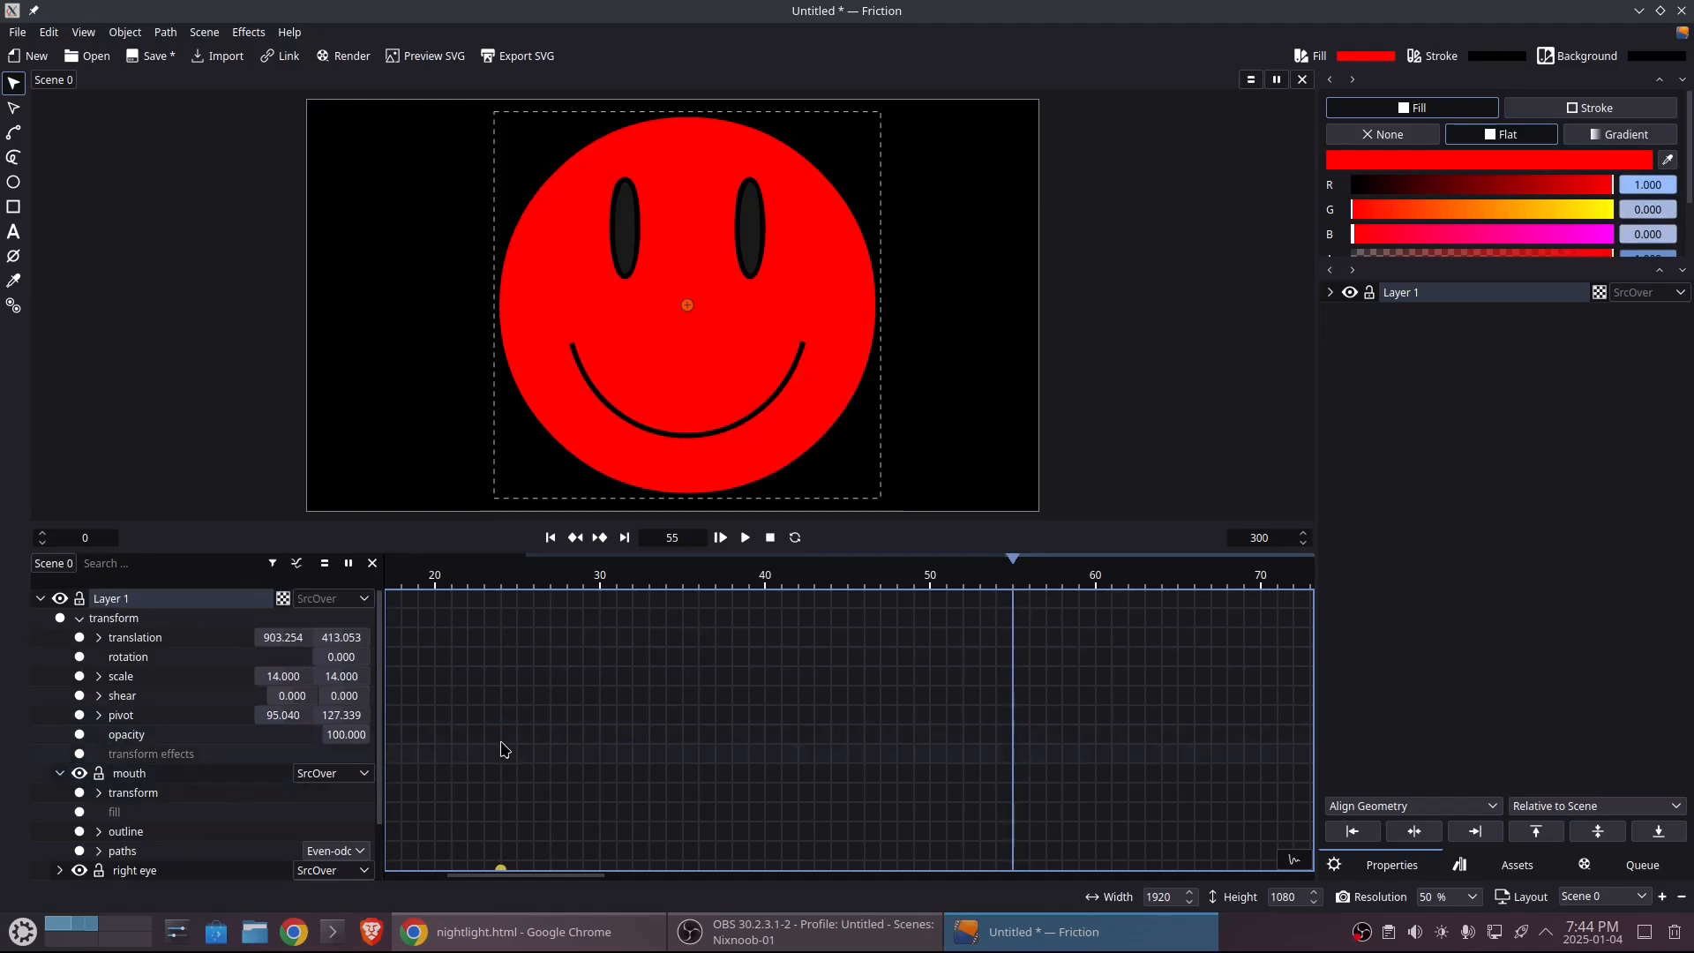
{"action": "scroll", "coordinate": [502, 746], "scroll_direction": "down", "scroll_amount": 2}
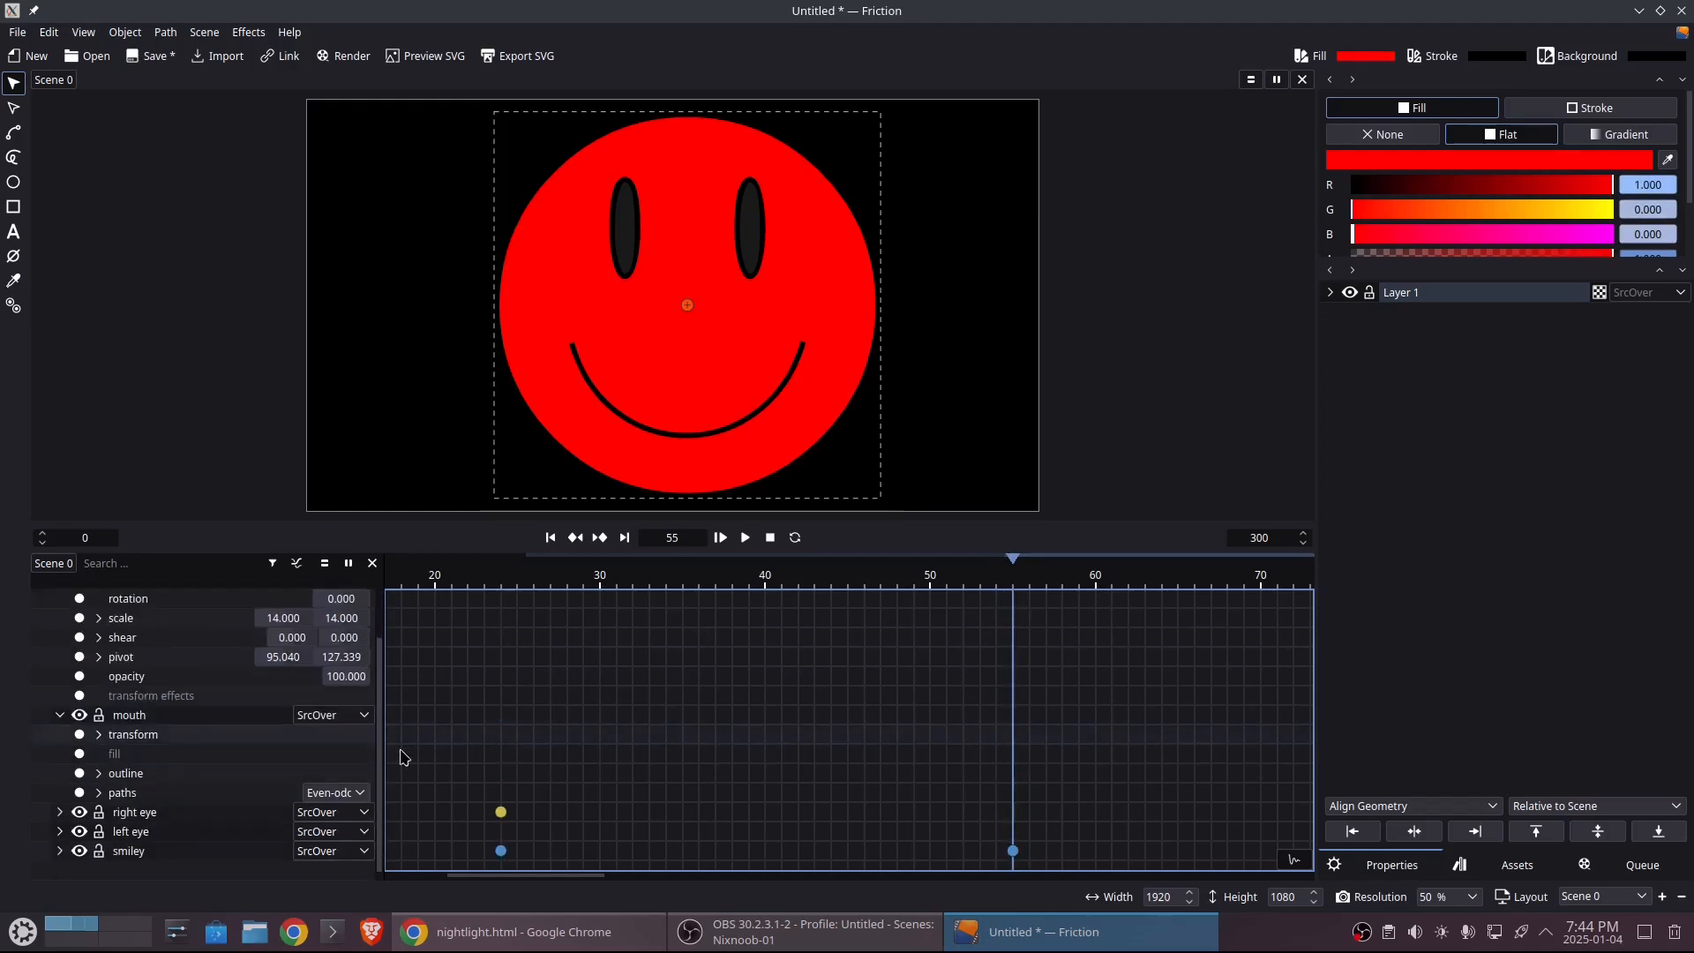
{"action": "left_click", "coordinate": [98, 793]}
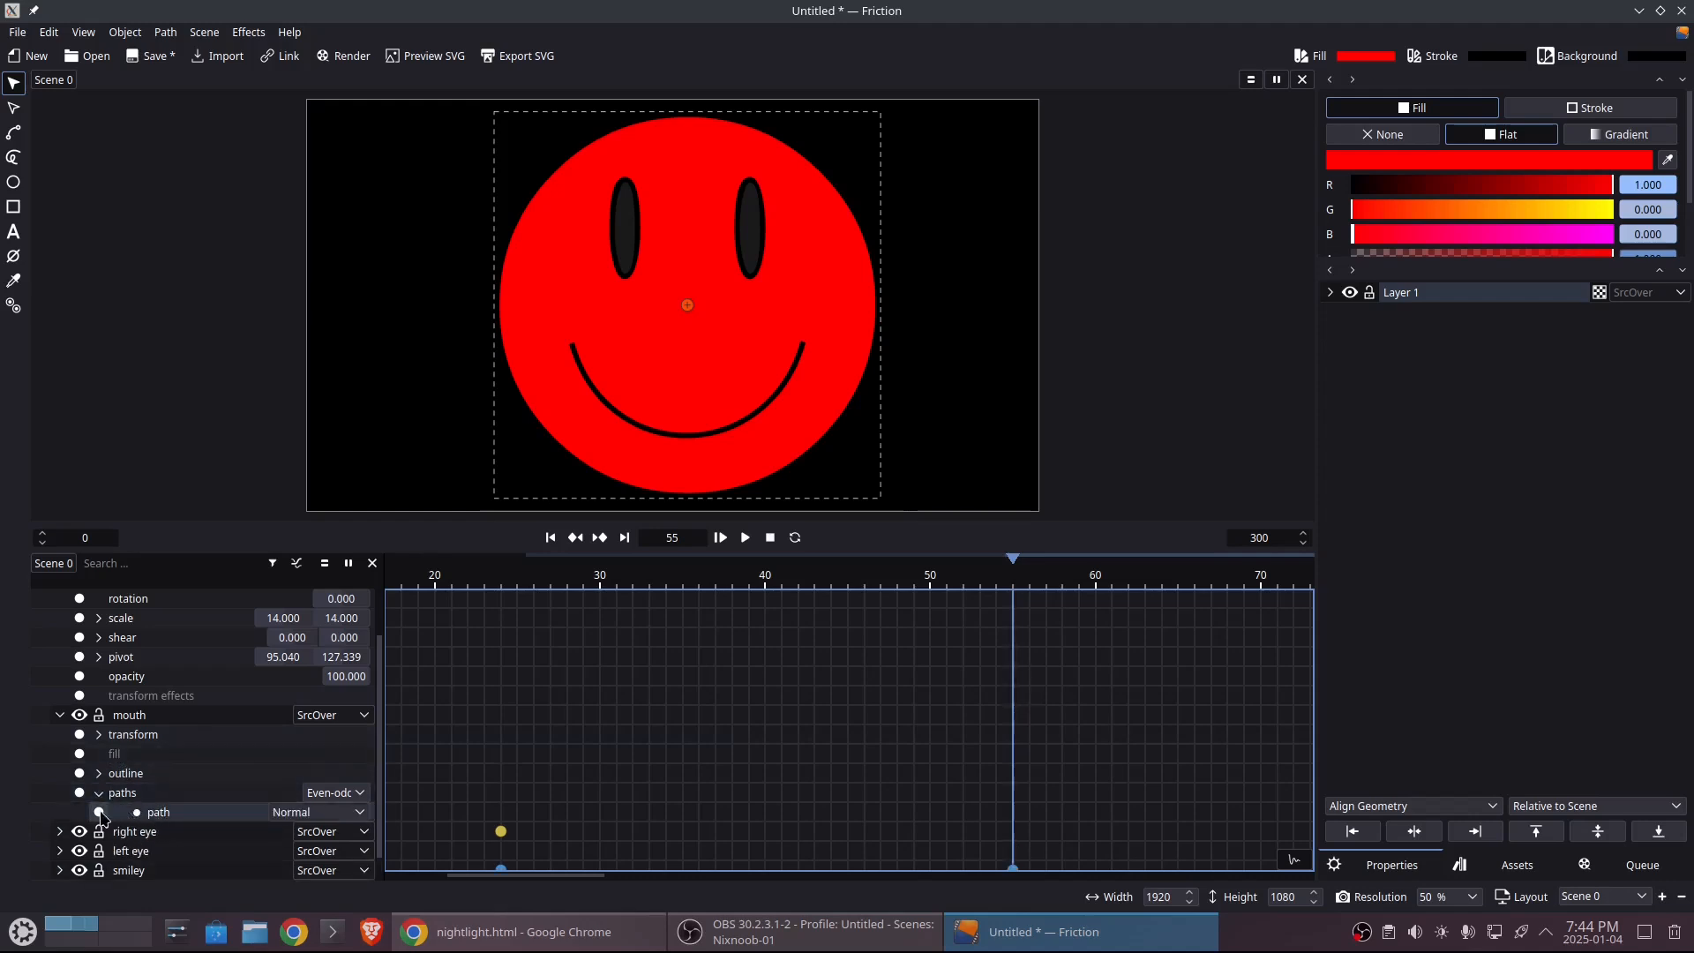
{"action": "left_click", "coordinate": [99, 812]}
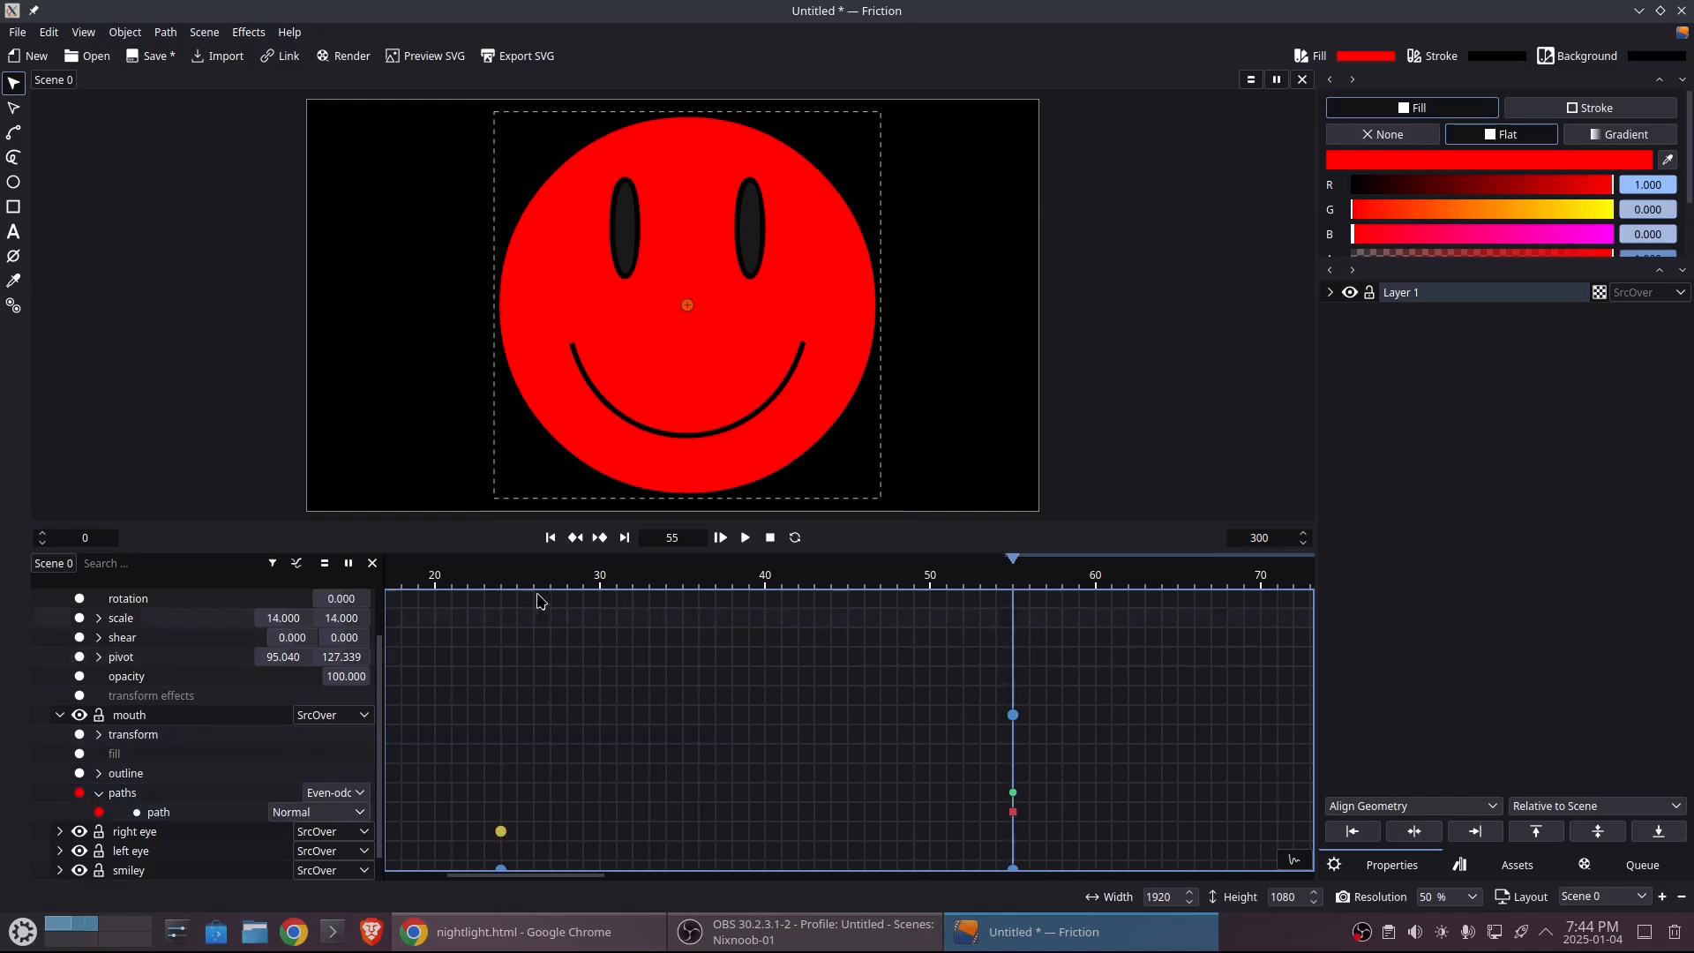
{"action": "left_click", "coordinate": [502, 577]}
{"action": "left_click", "coordinate": [99, 812]}
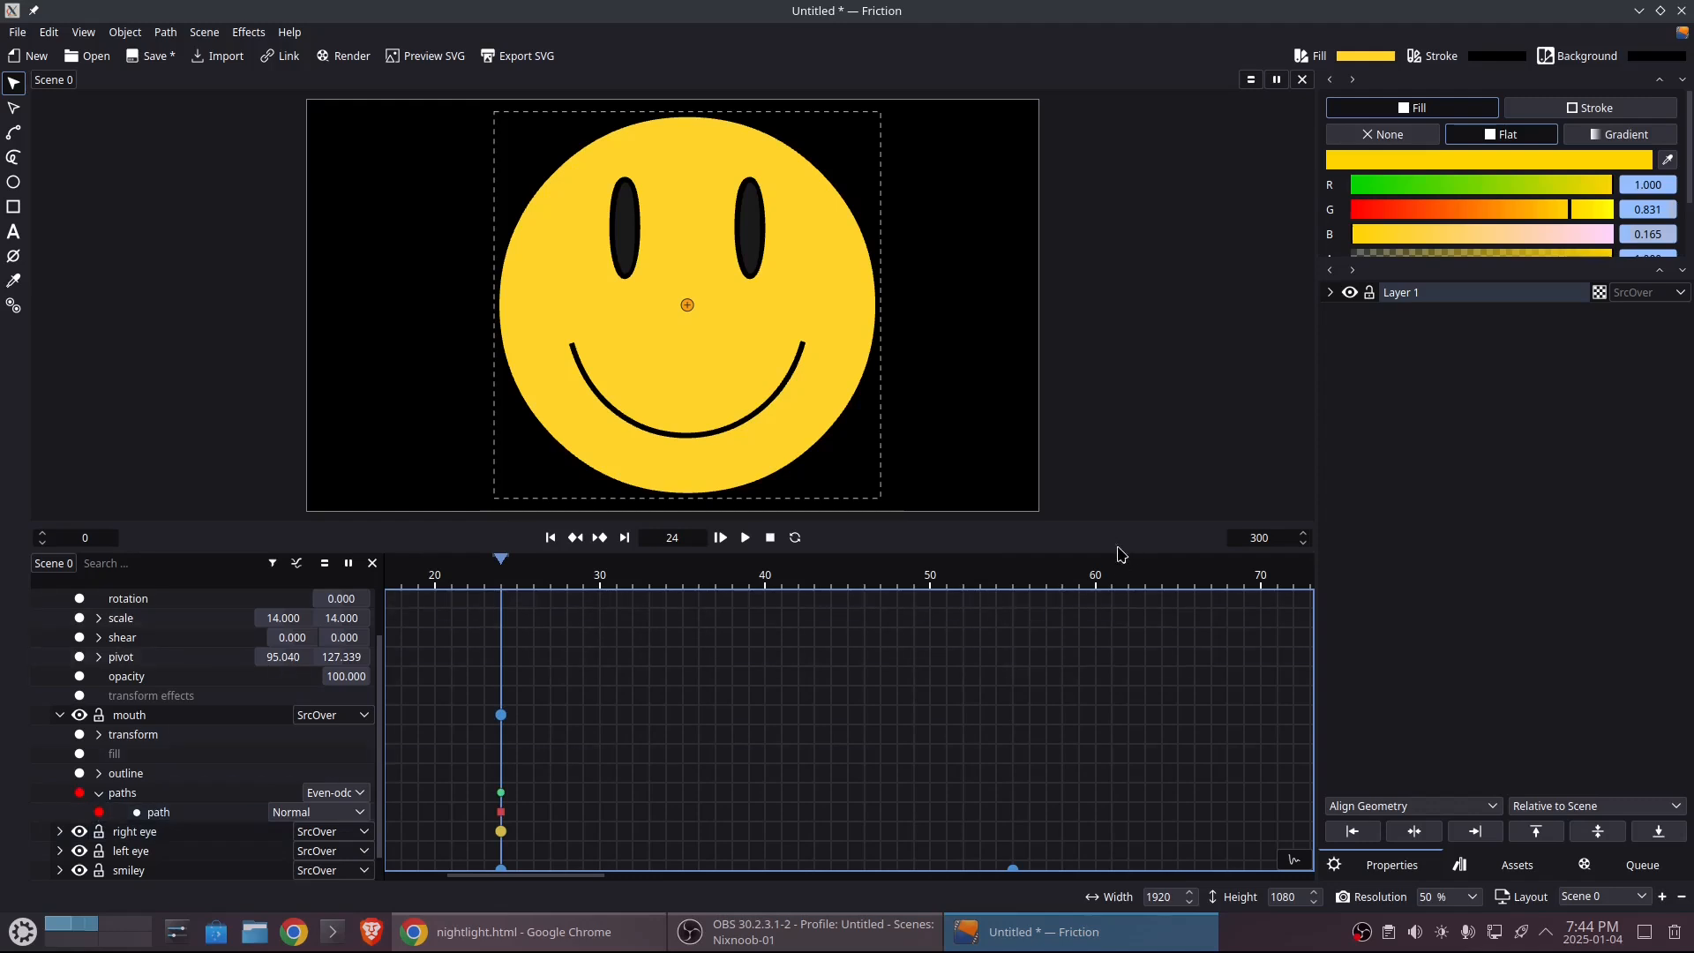
{"action": "left_click", "coordinate": [1017, 578]}
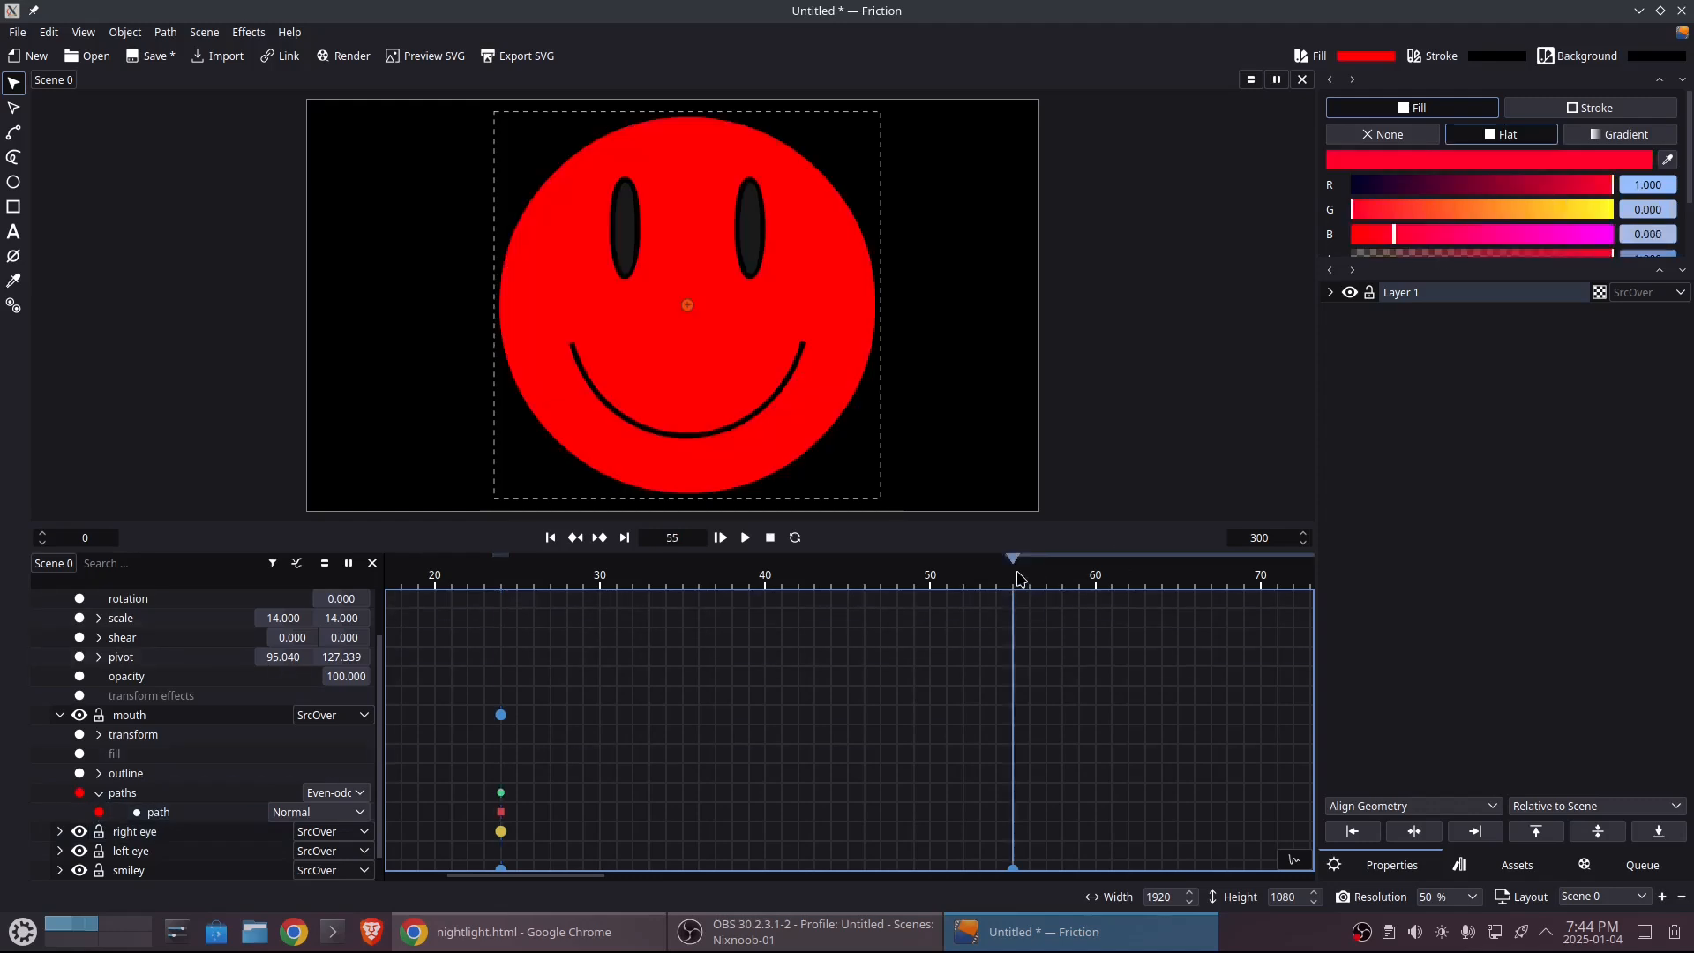
- At frame 55, reshape the mouth's curve handles to flatten the smile into a nearly straight line
{"action": "left_click", "coordinate": [679, 441]}
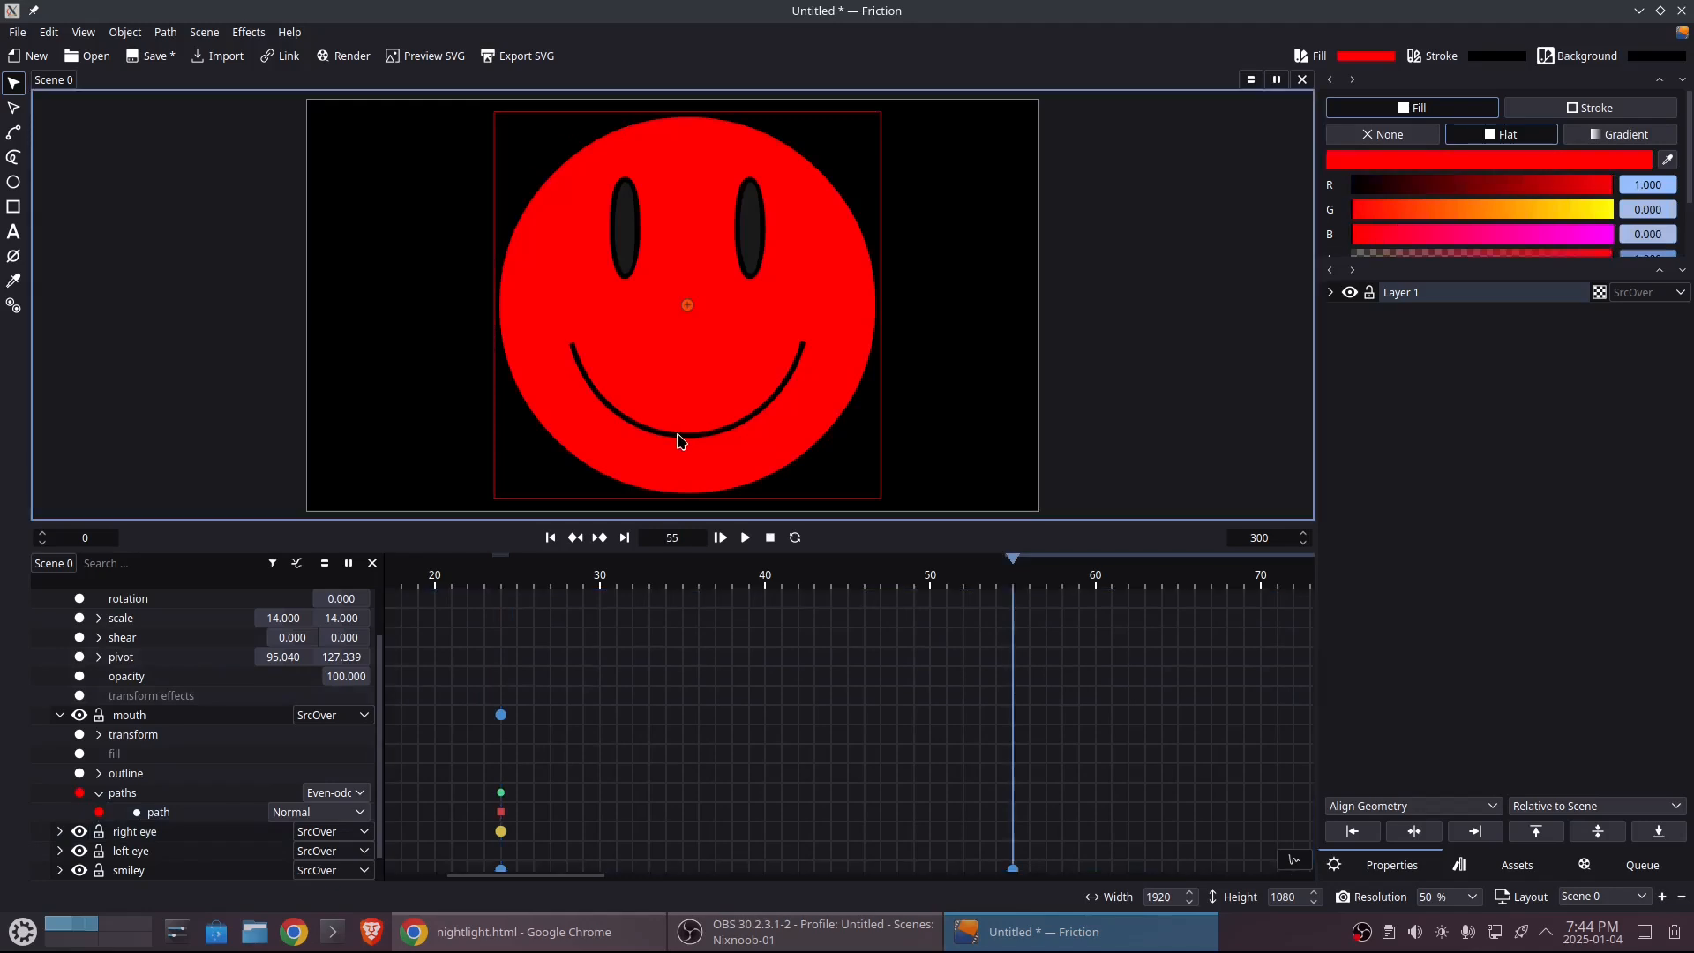
{"action": "left_click", "coordinate": [194, 816]}
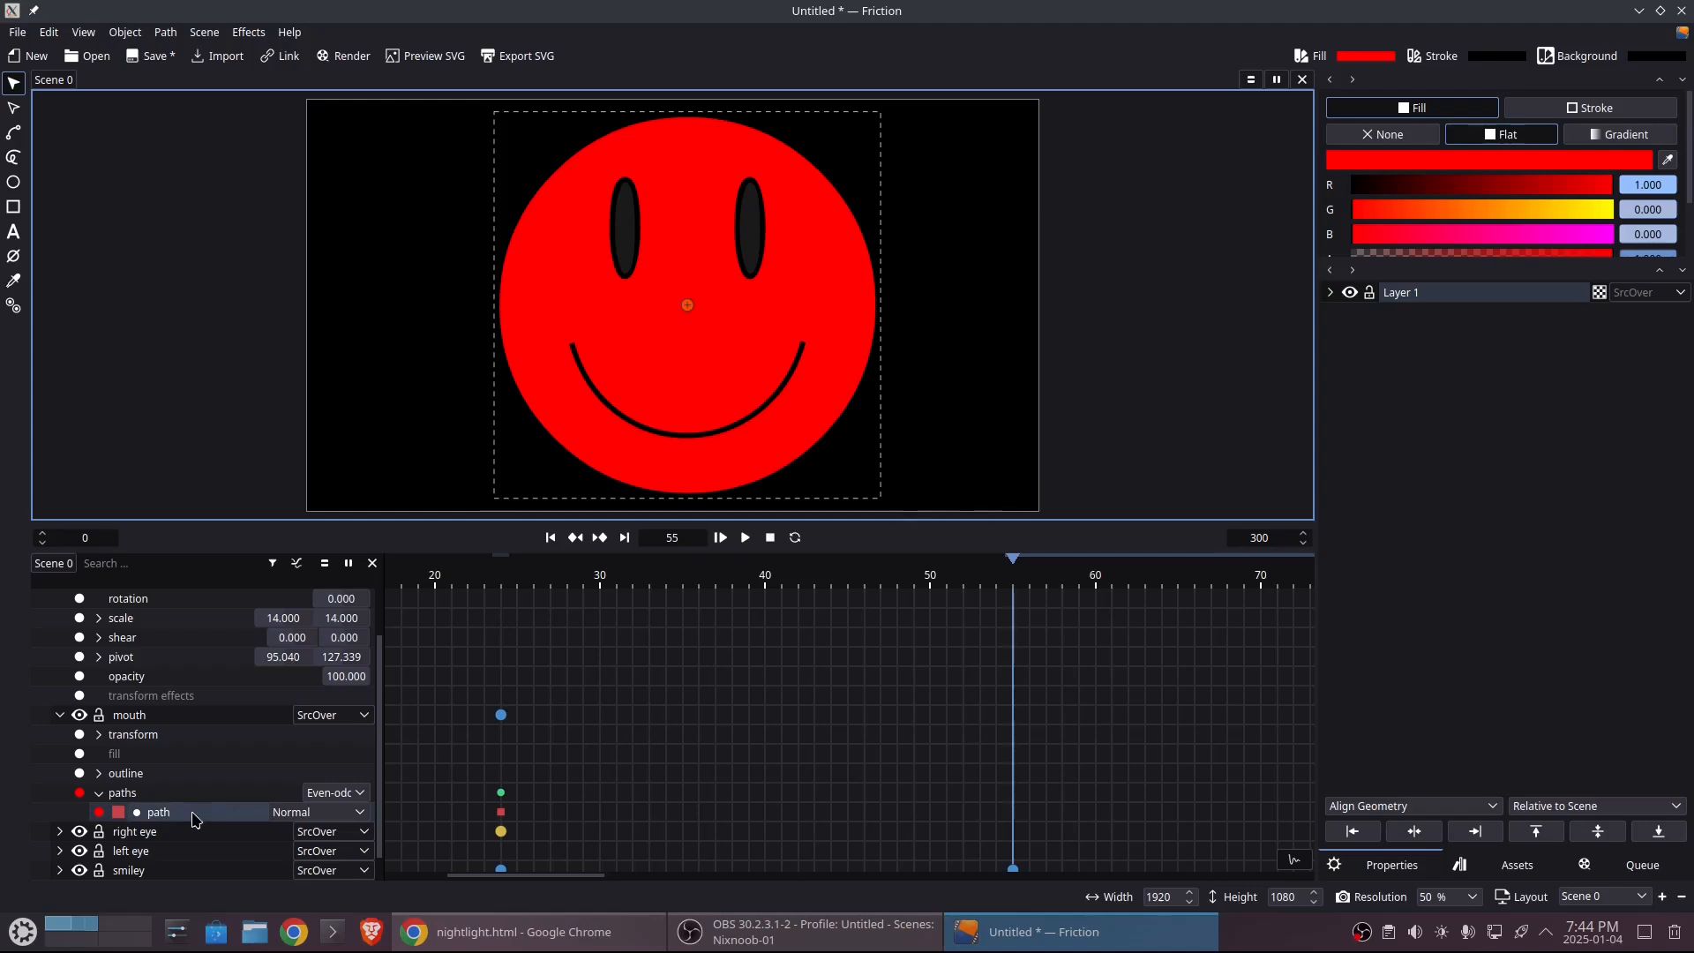
{"action": "left_click", "coordinate": [13, 110]}
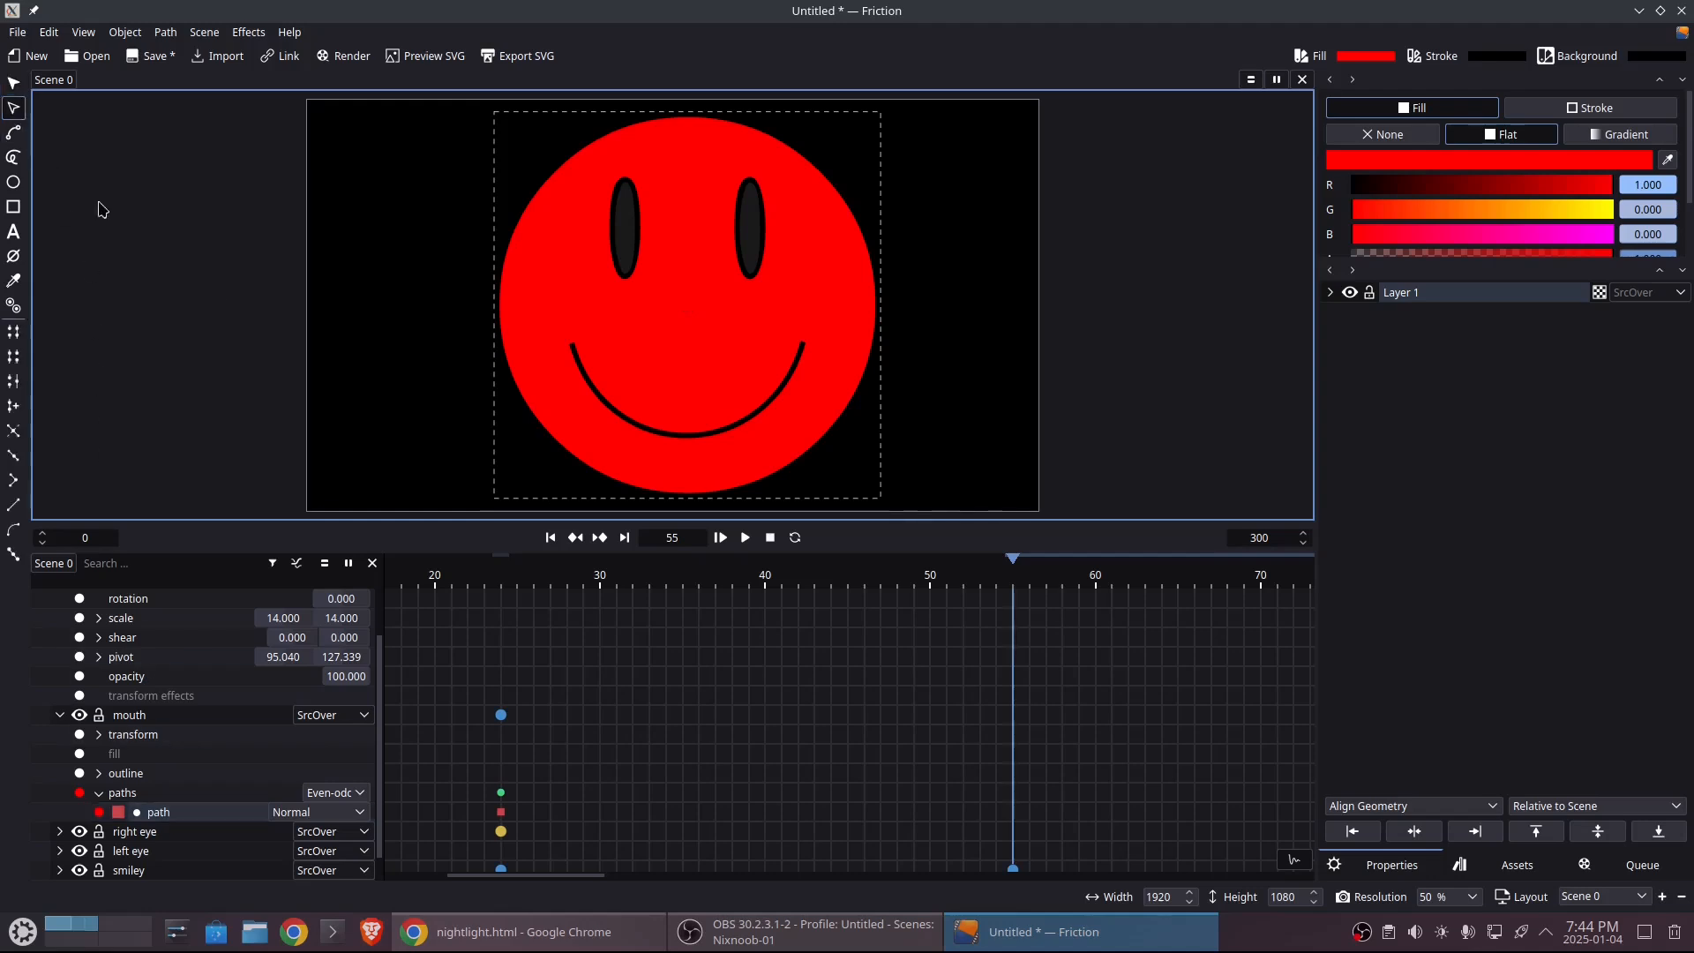
{"action": "left_click", "coordinate": [575, 352]}
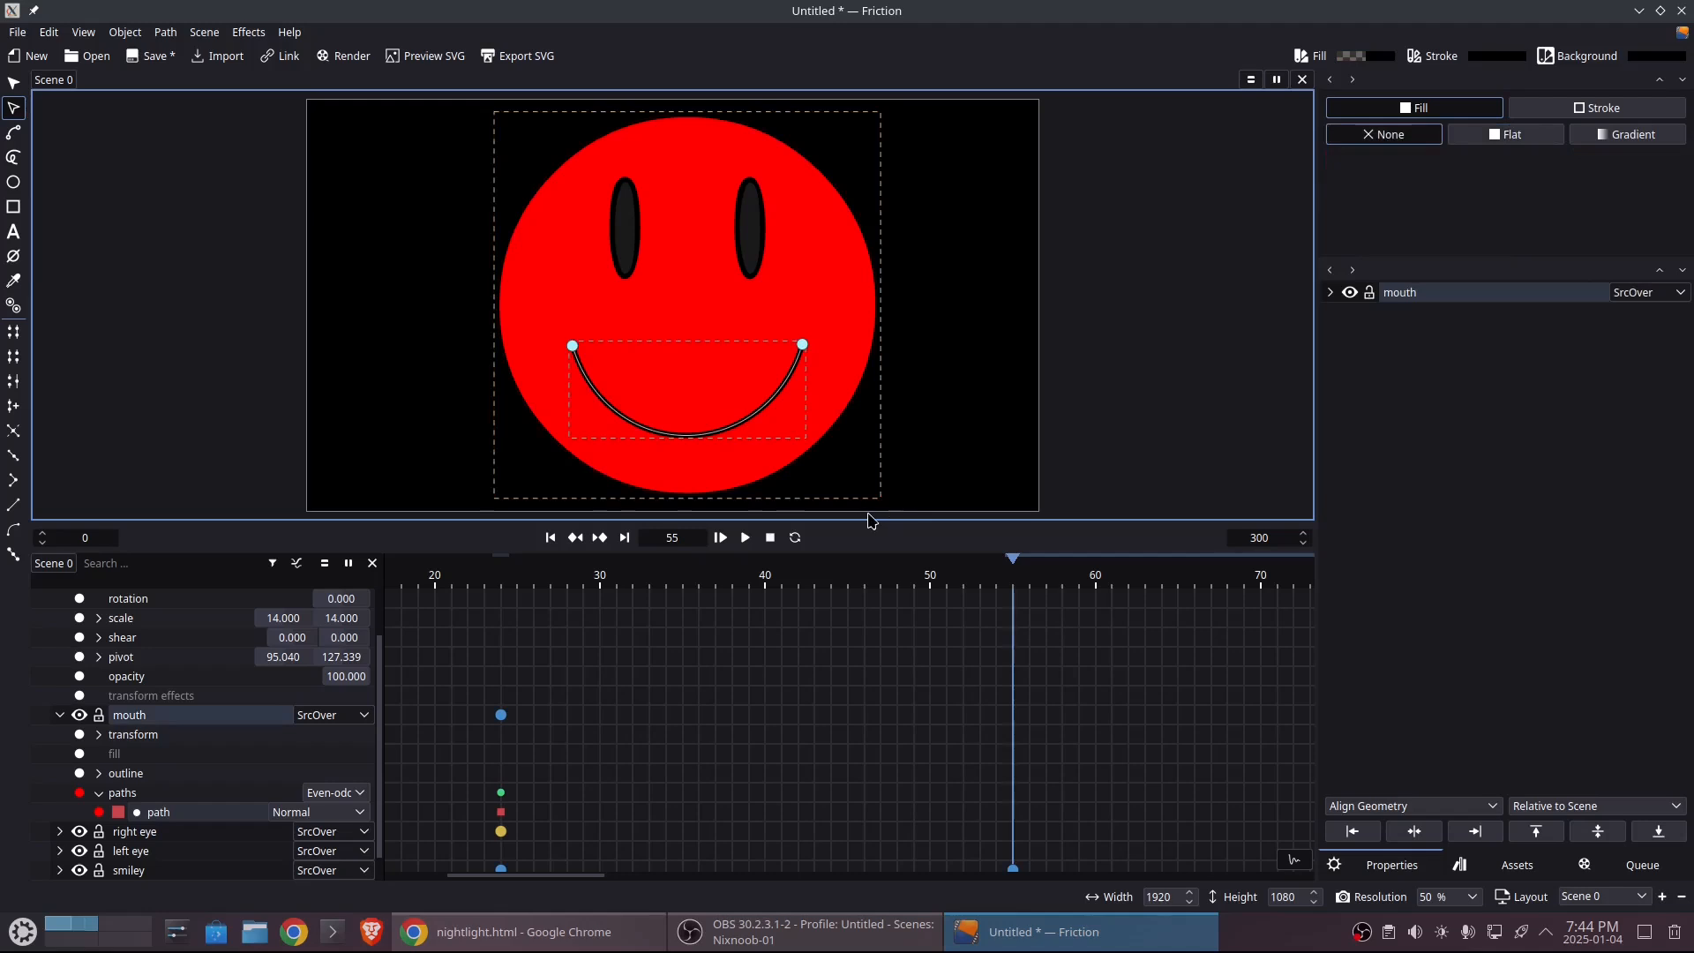
{"action": "left_click", "coordinate": [804, 345]}
{"action": "left_click_drag", "start_coordinate": [766, 465], "coordinate": [726, 344]}
{"action": "left_click_drag", "start_coordinate": [606, 477], "coordinate": [647, 352]}
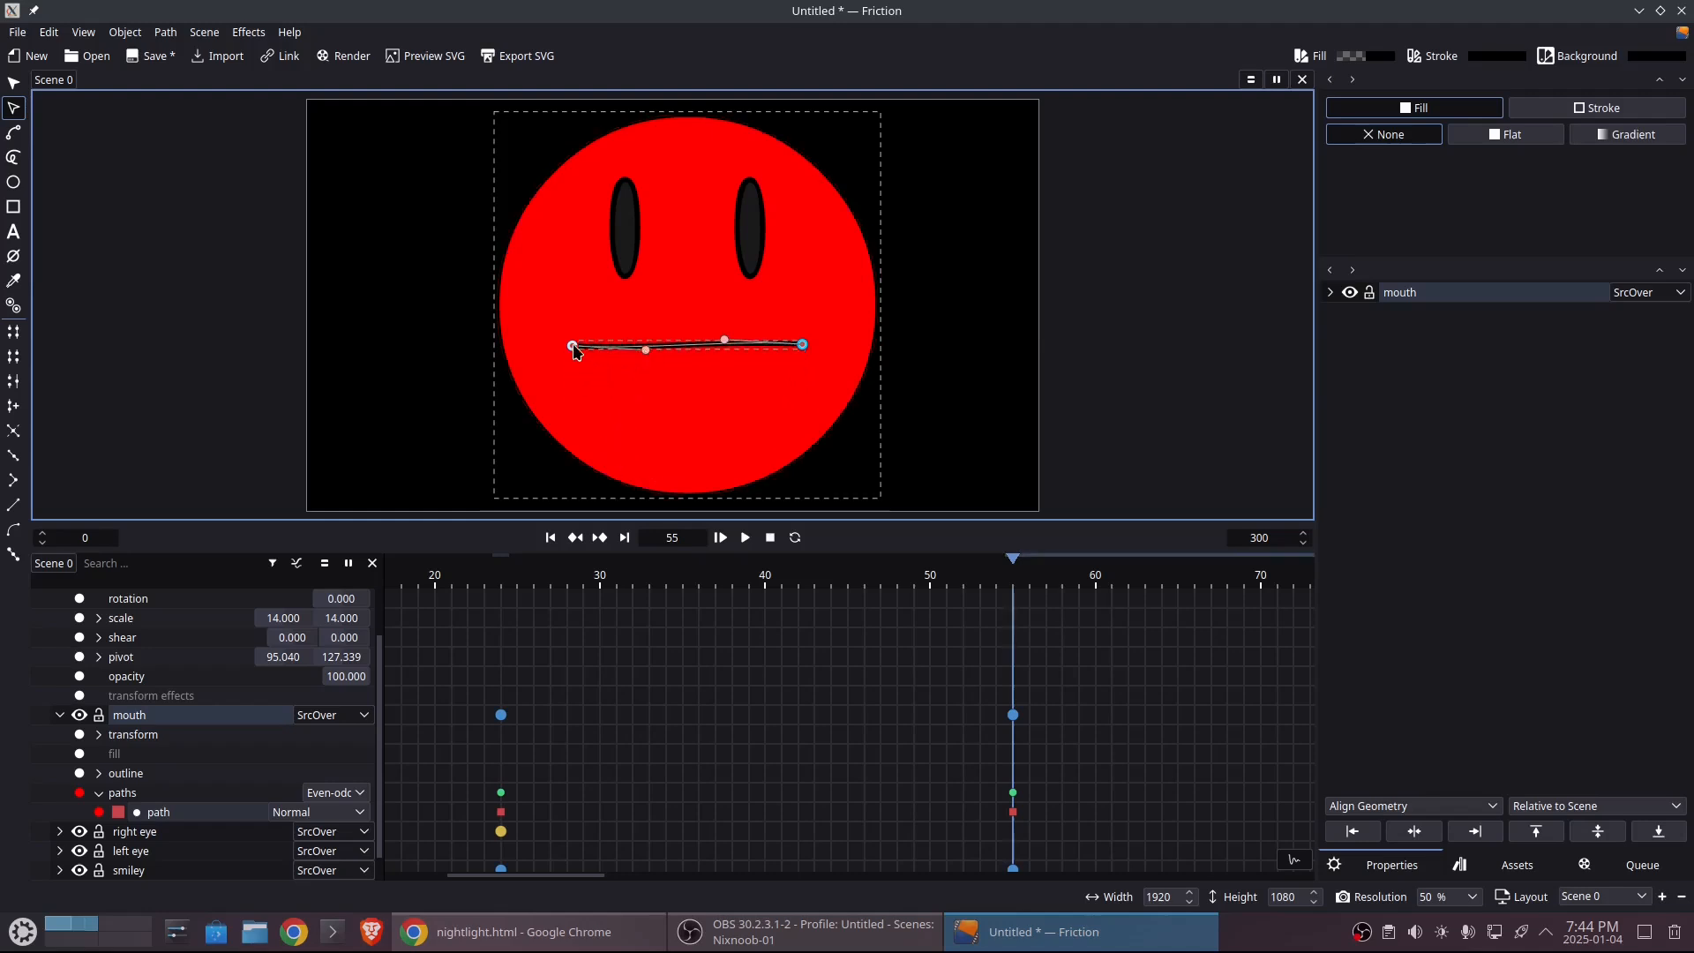
- Lower both end nodes of the mouth path at frame 55 to the same height, slightly shortening the line
{"action": "left_click_drag", "start_coordinate": [575, 347], "coordinate": [582, 389]}
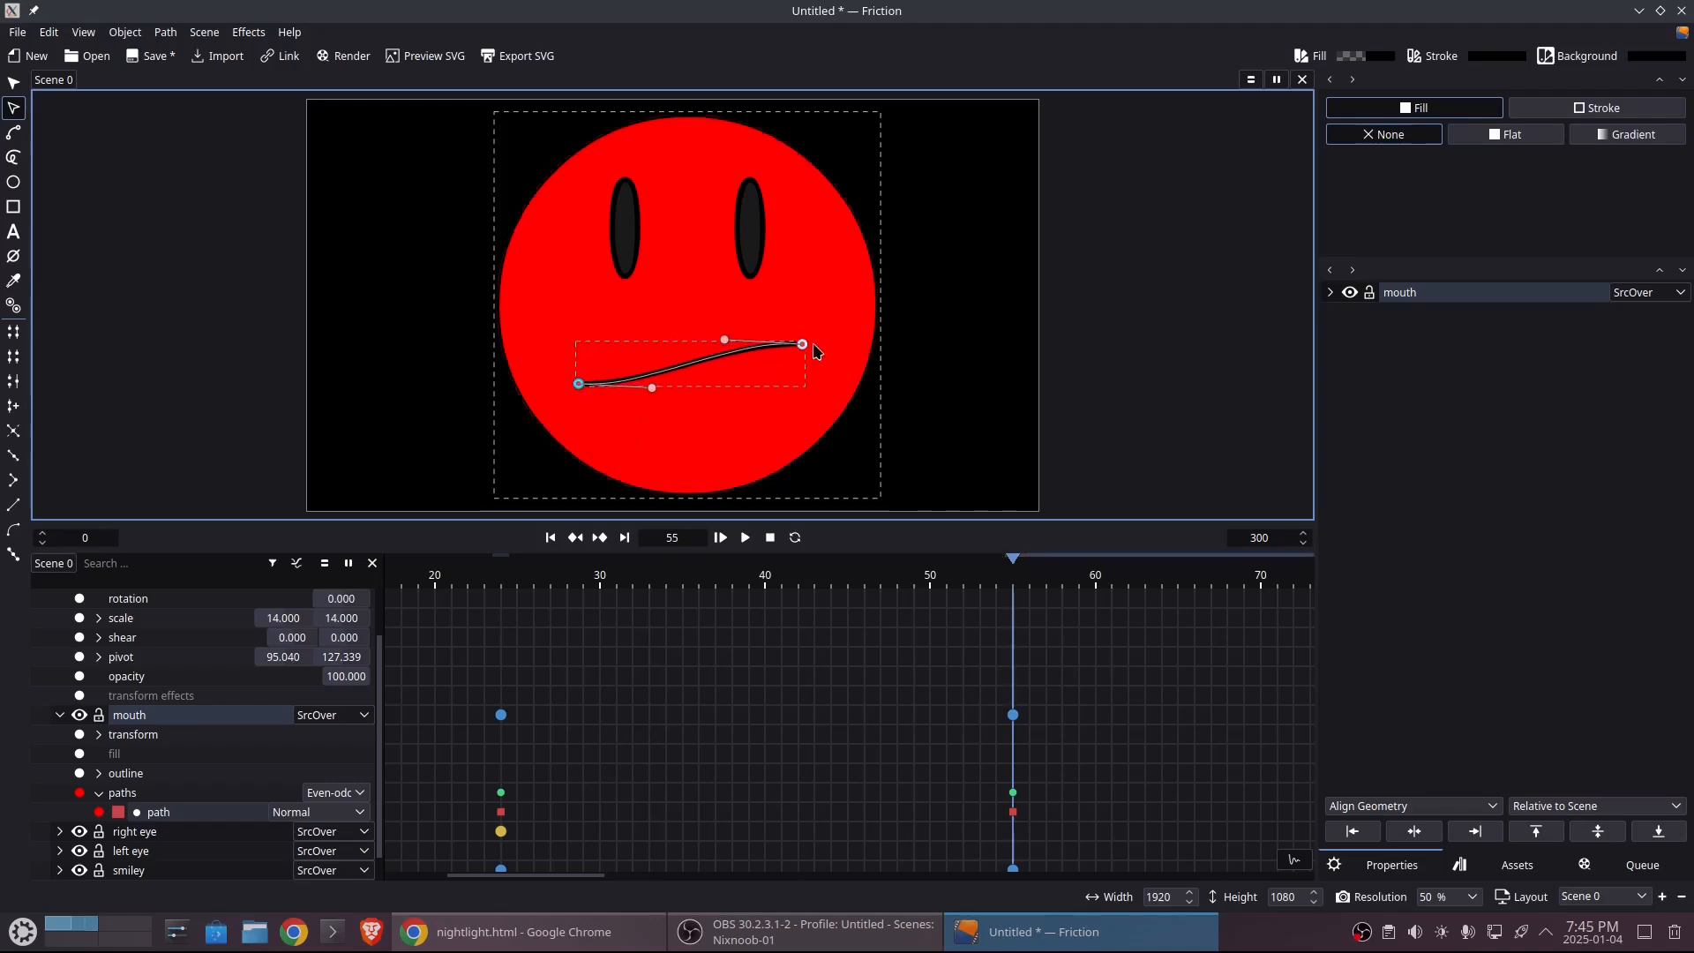
{"action": "left_click_drag", "start_coordinate": [804, 352], "coordinate": [795, 390]}
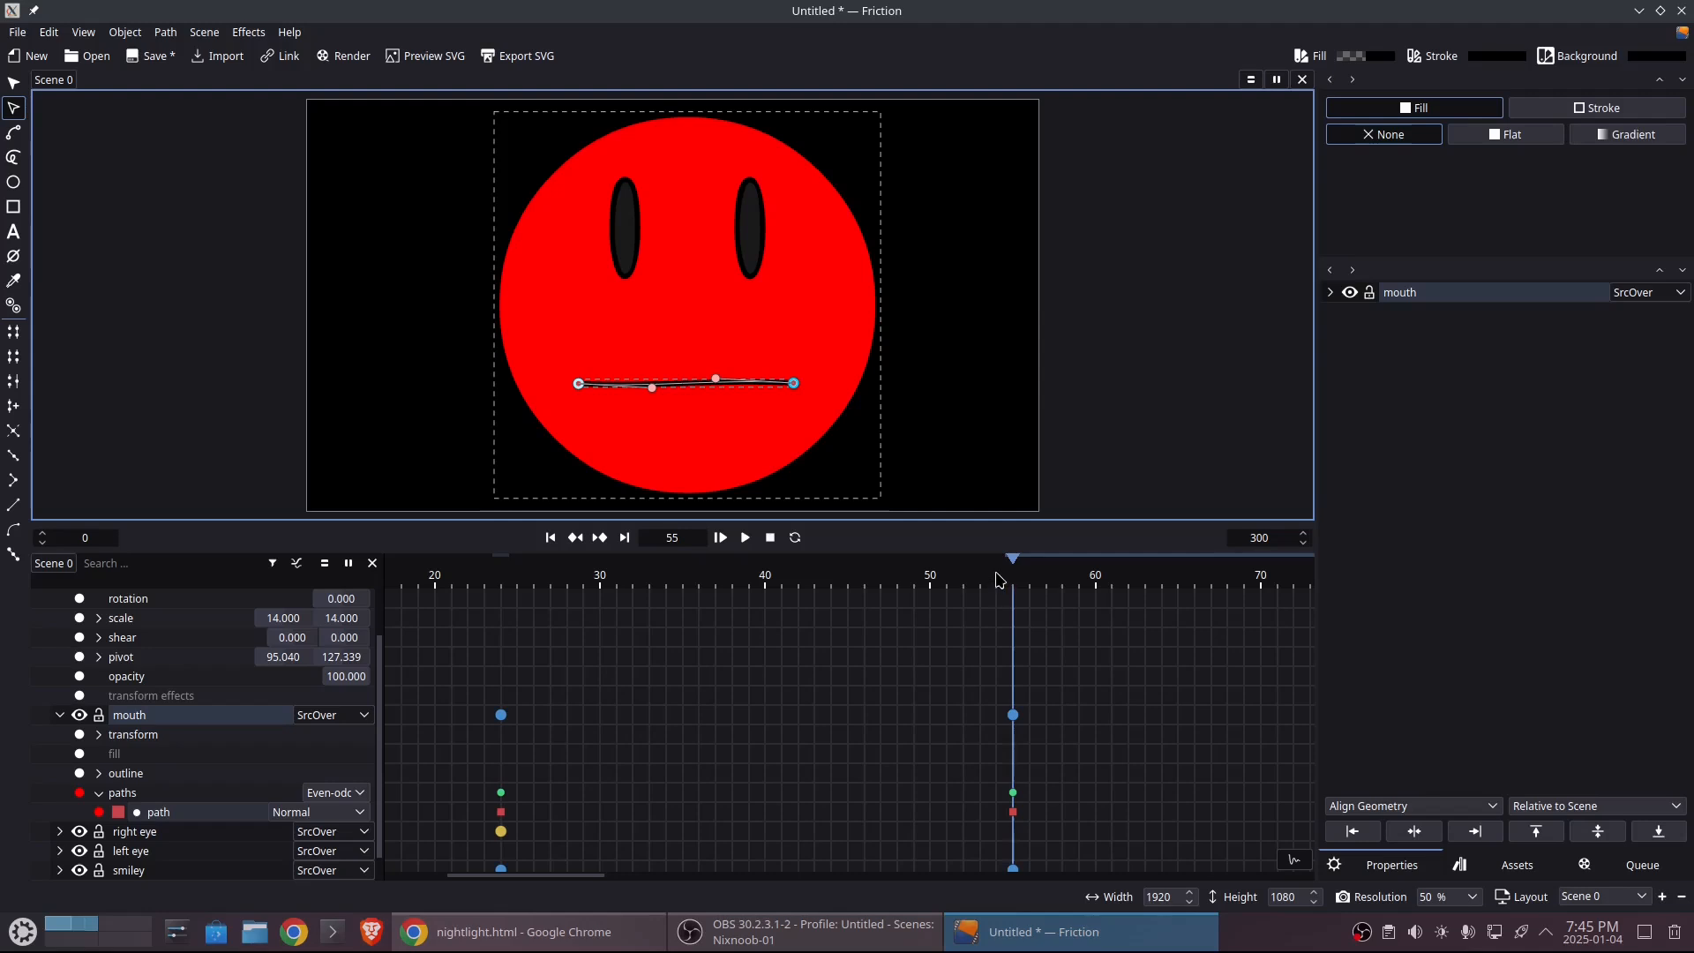
{"action": "mouse_move", "coordinate": [1016, 574]}
{"action": "left_mouse_down"}
{"action": "mouse_move", "coordinate": [743, 560]}
{"action": "mouse_move", "coordinate": [503, 574]}
{"action": "mouse_move", "coordinate": [1016, 586]}
{"action": "left_mouse_up"}
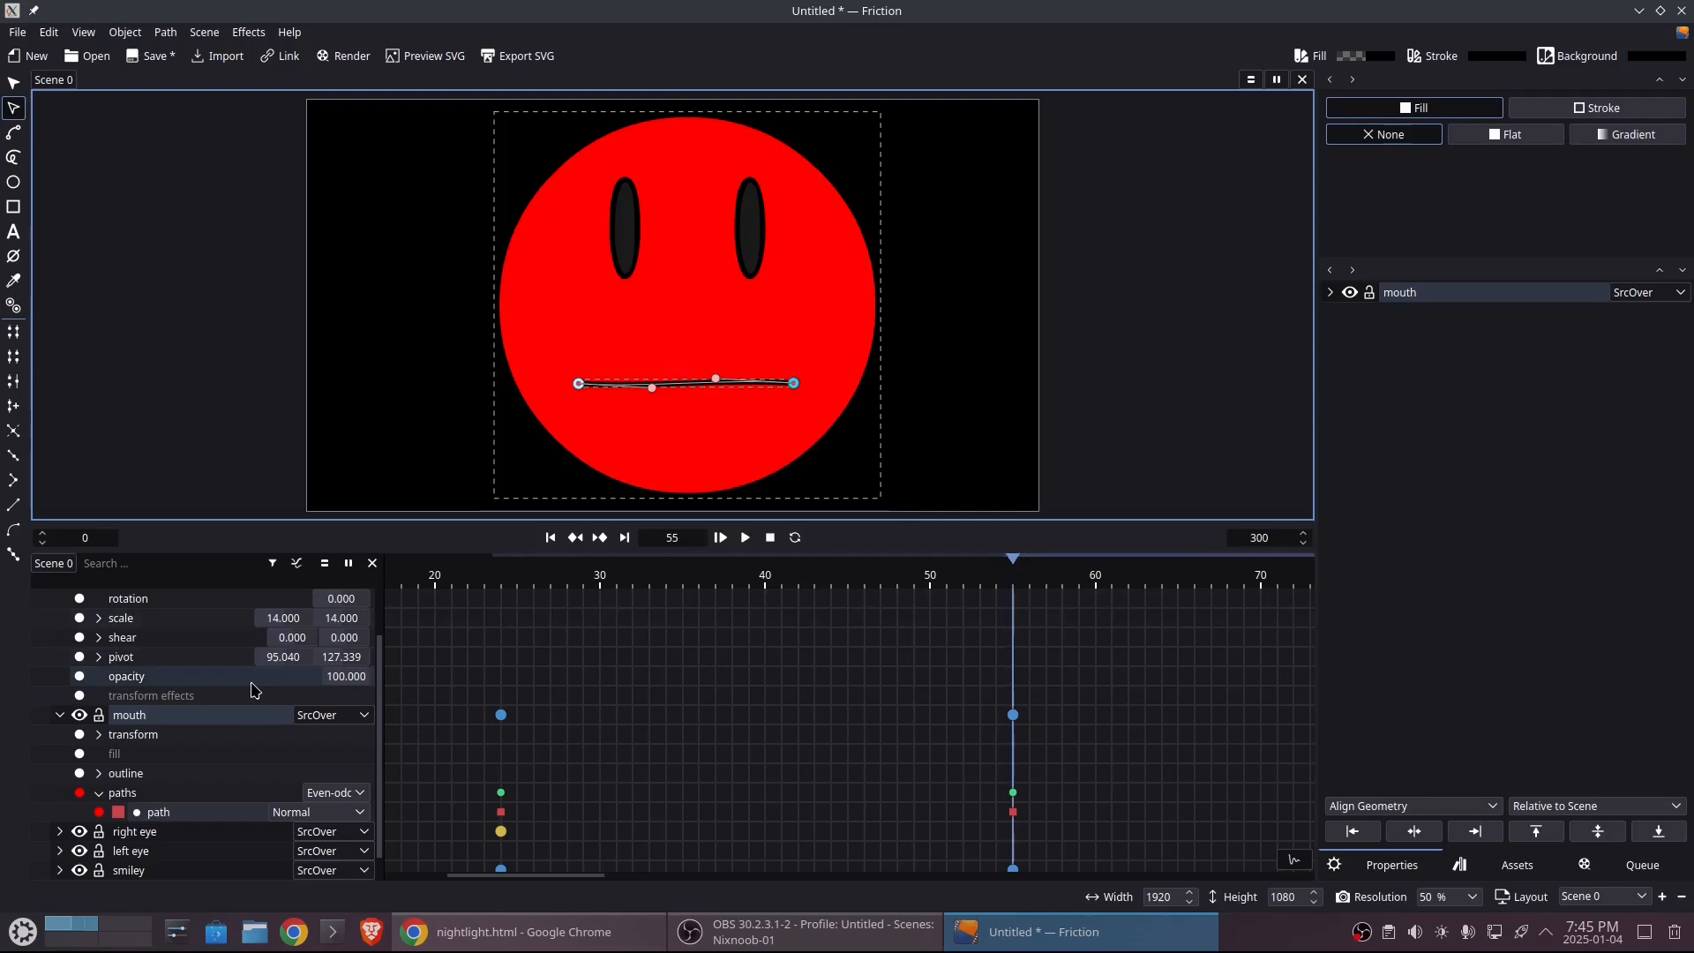
- Expand the right eye's properties in the timeline
{"action": "scroll", "coordinate": [222, 763], "scroll_direction": "up", "scroll_amount": 1}
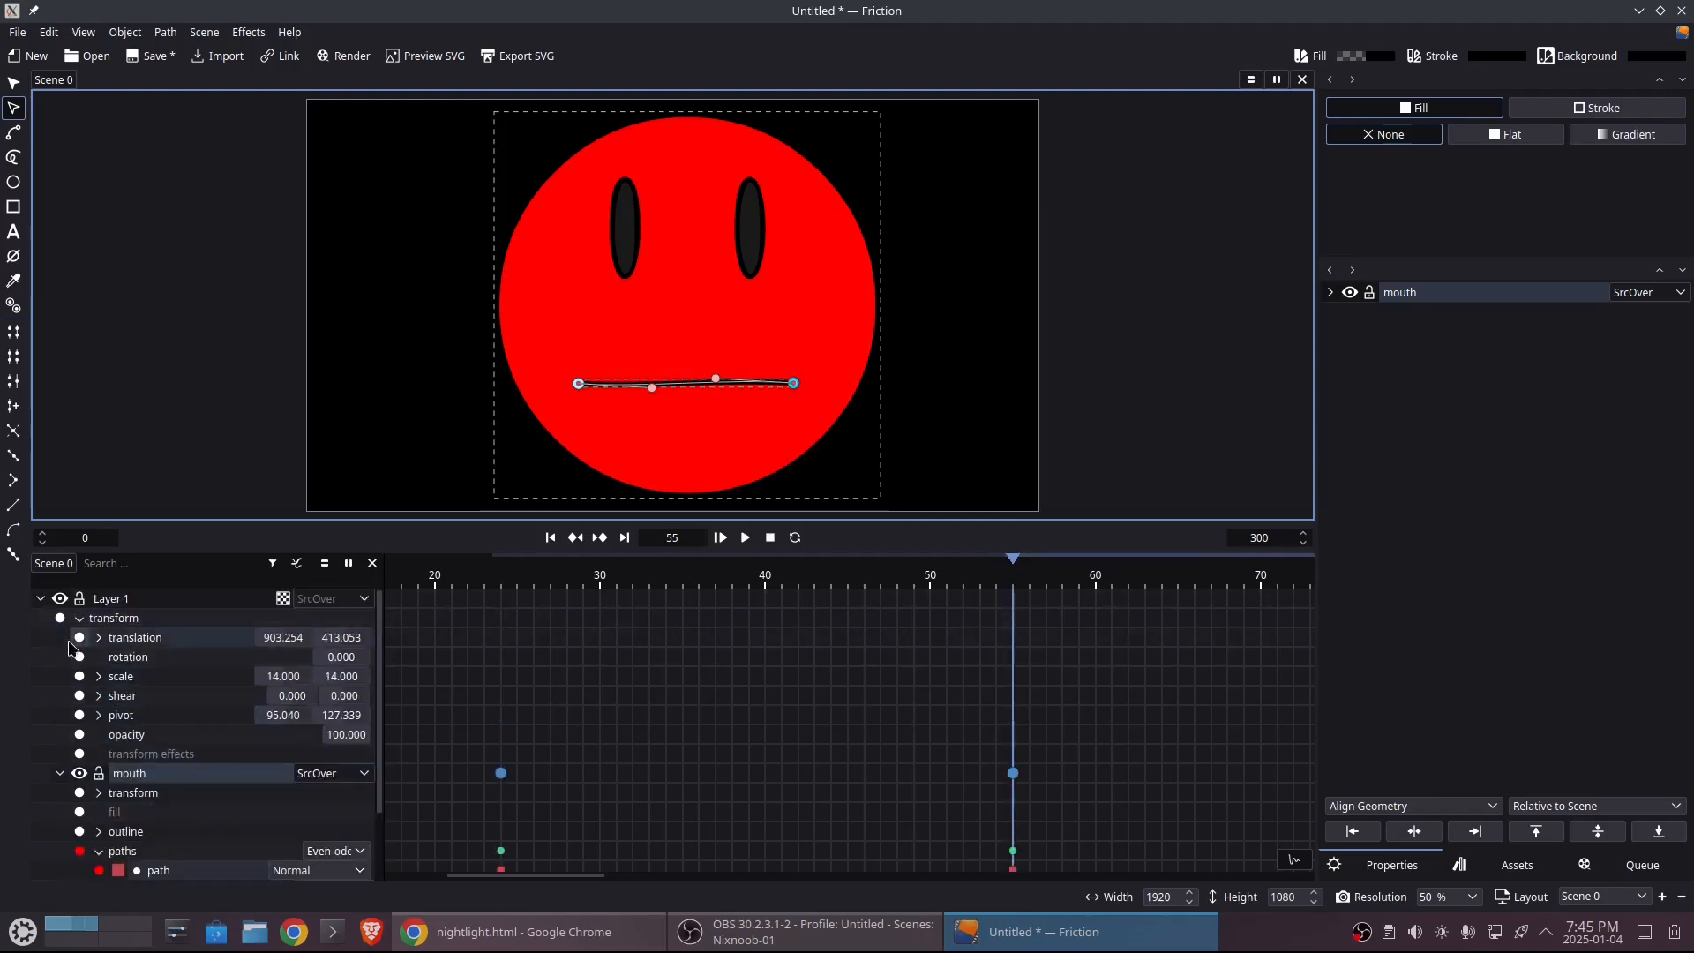
{"action": "scroll", "coordinate": [39, 715], "scroll_direction": "down", "scroll_amount": 1}
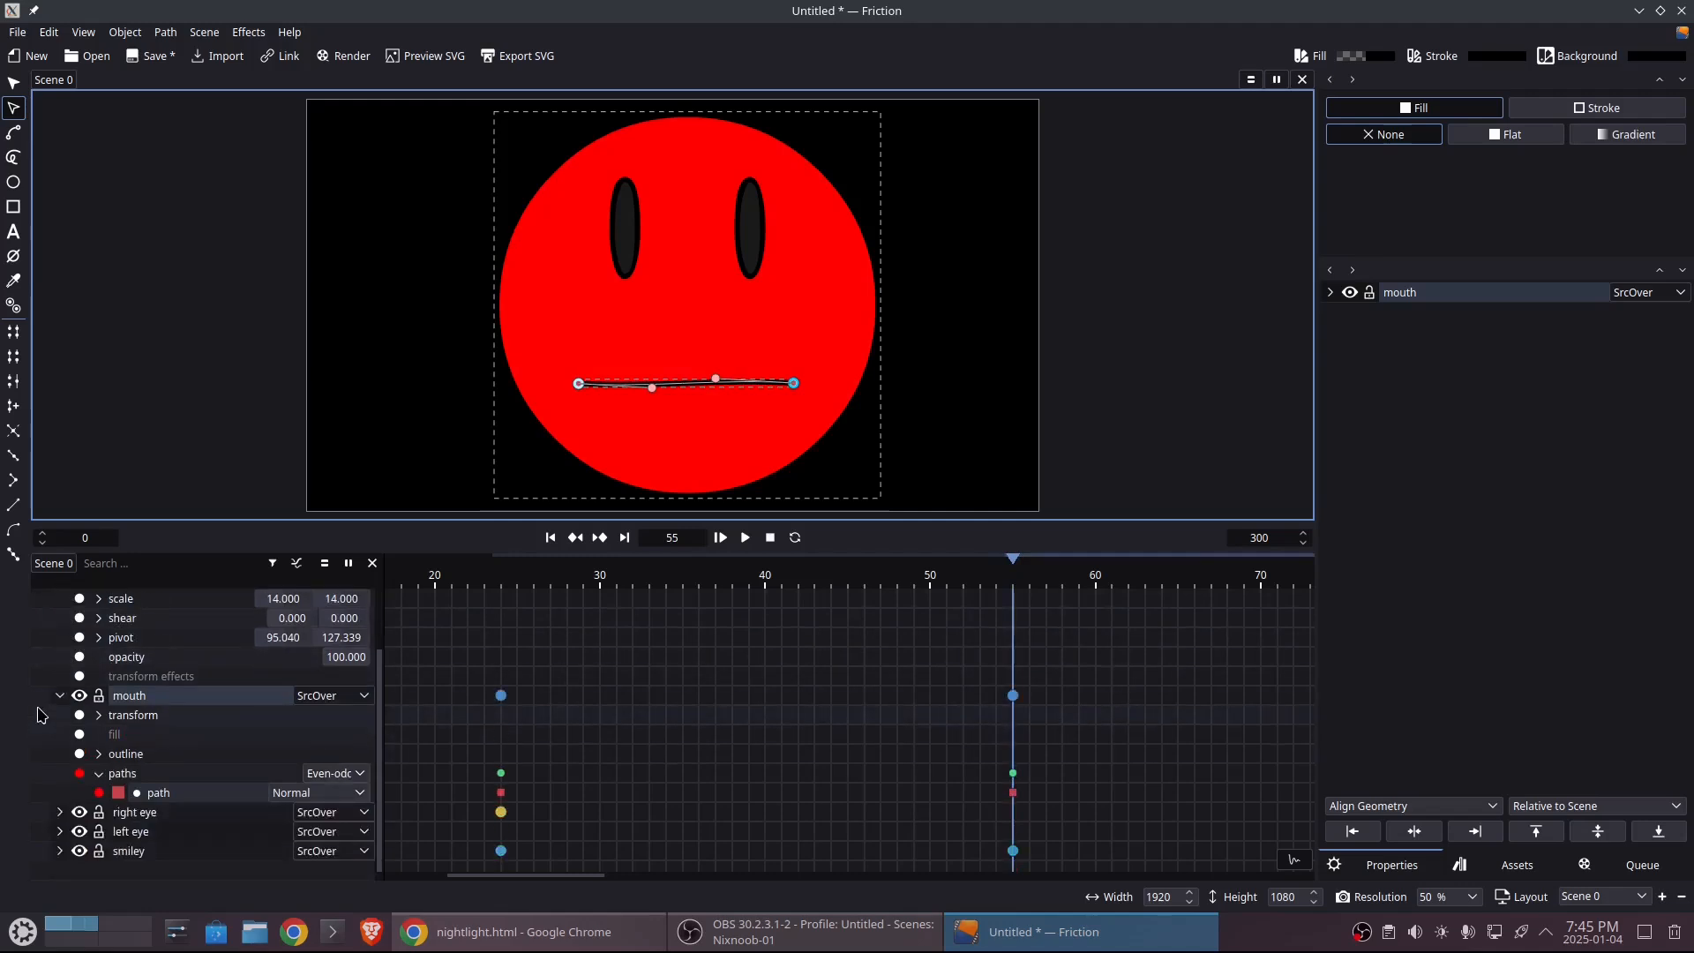
{"action": "left_click", "coordinate": [55, 813]}
{"action": "scroll", "coordinate": [106, 847], "scroll_direction": "down", "scroll_amount": 3}
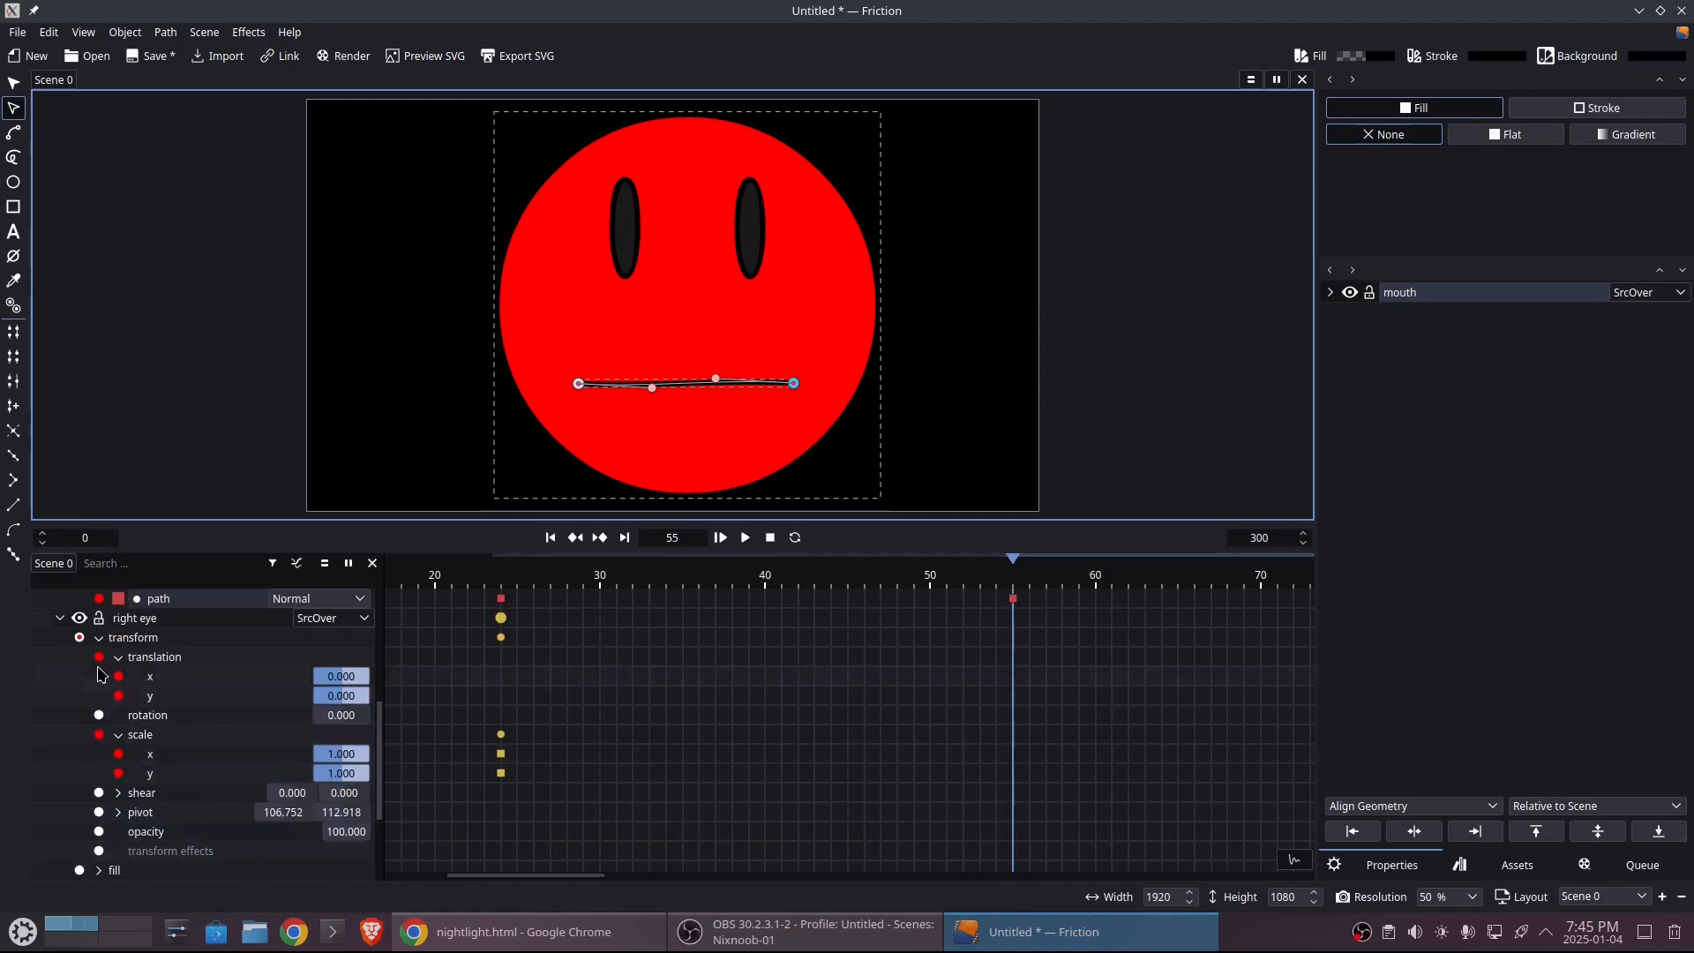
- Try to shorten the right eye's ellipse to a vertical radius of about 7.1 at frame 55, and undo the change
{"action": "left_click", "coordinate": [99, 641]}
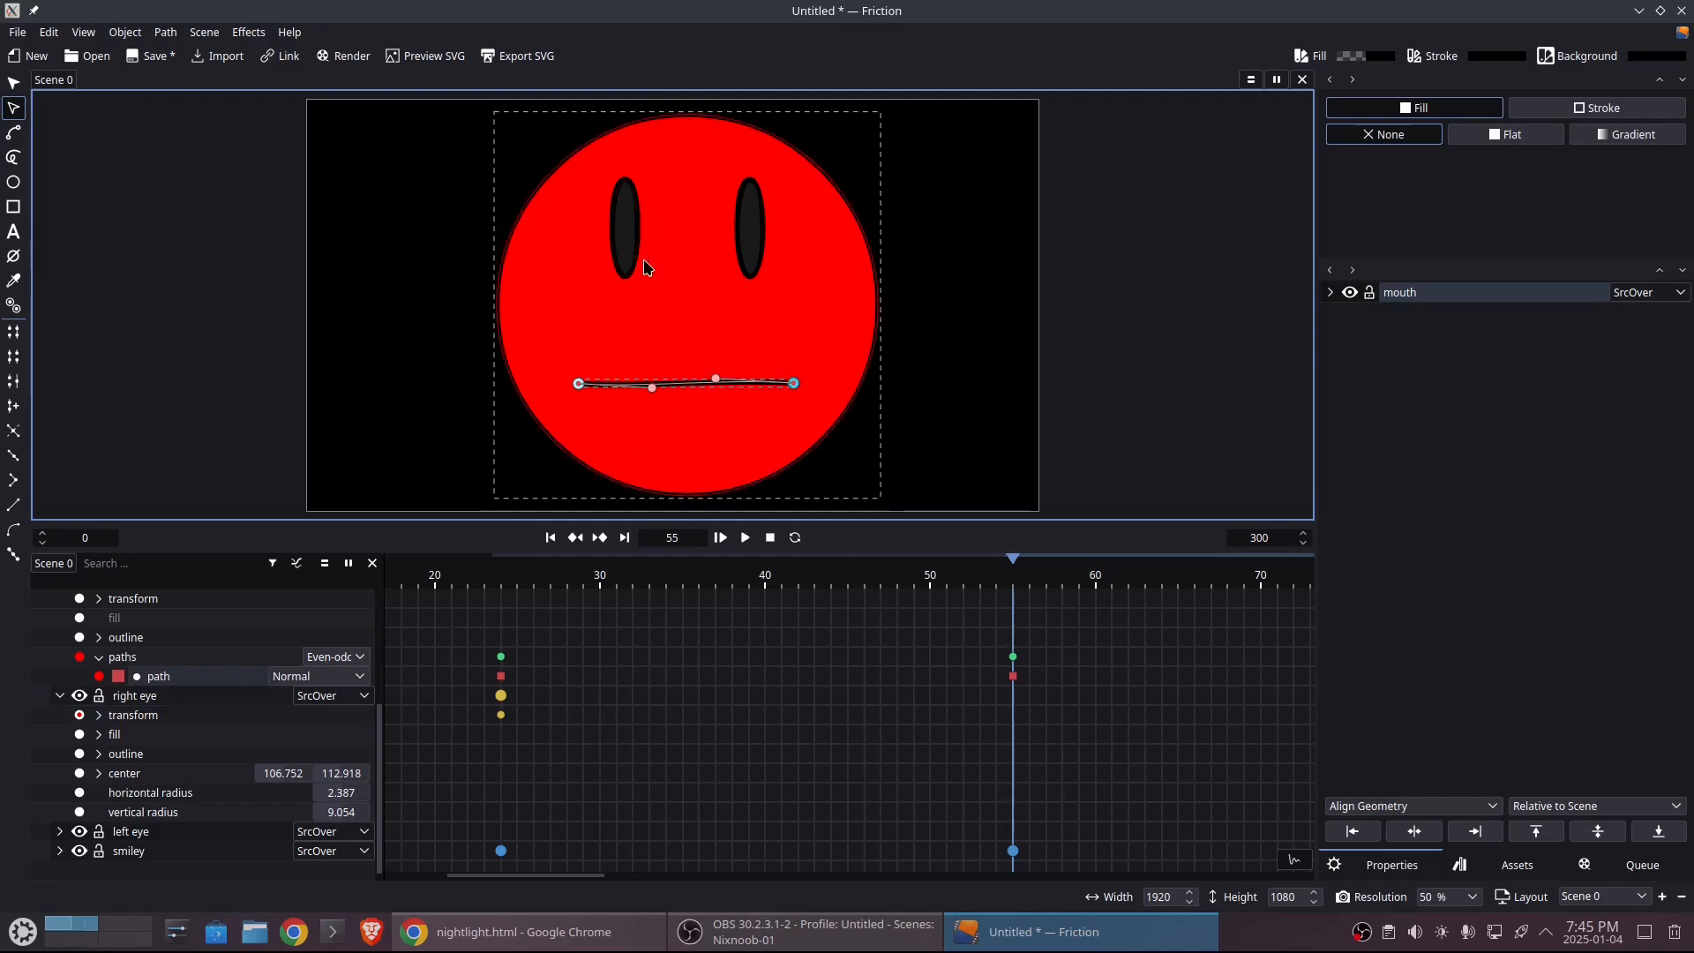
{"action": "left_click", "coordinate": [757, 238]}
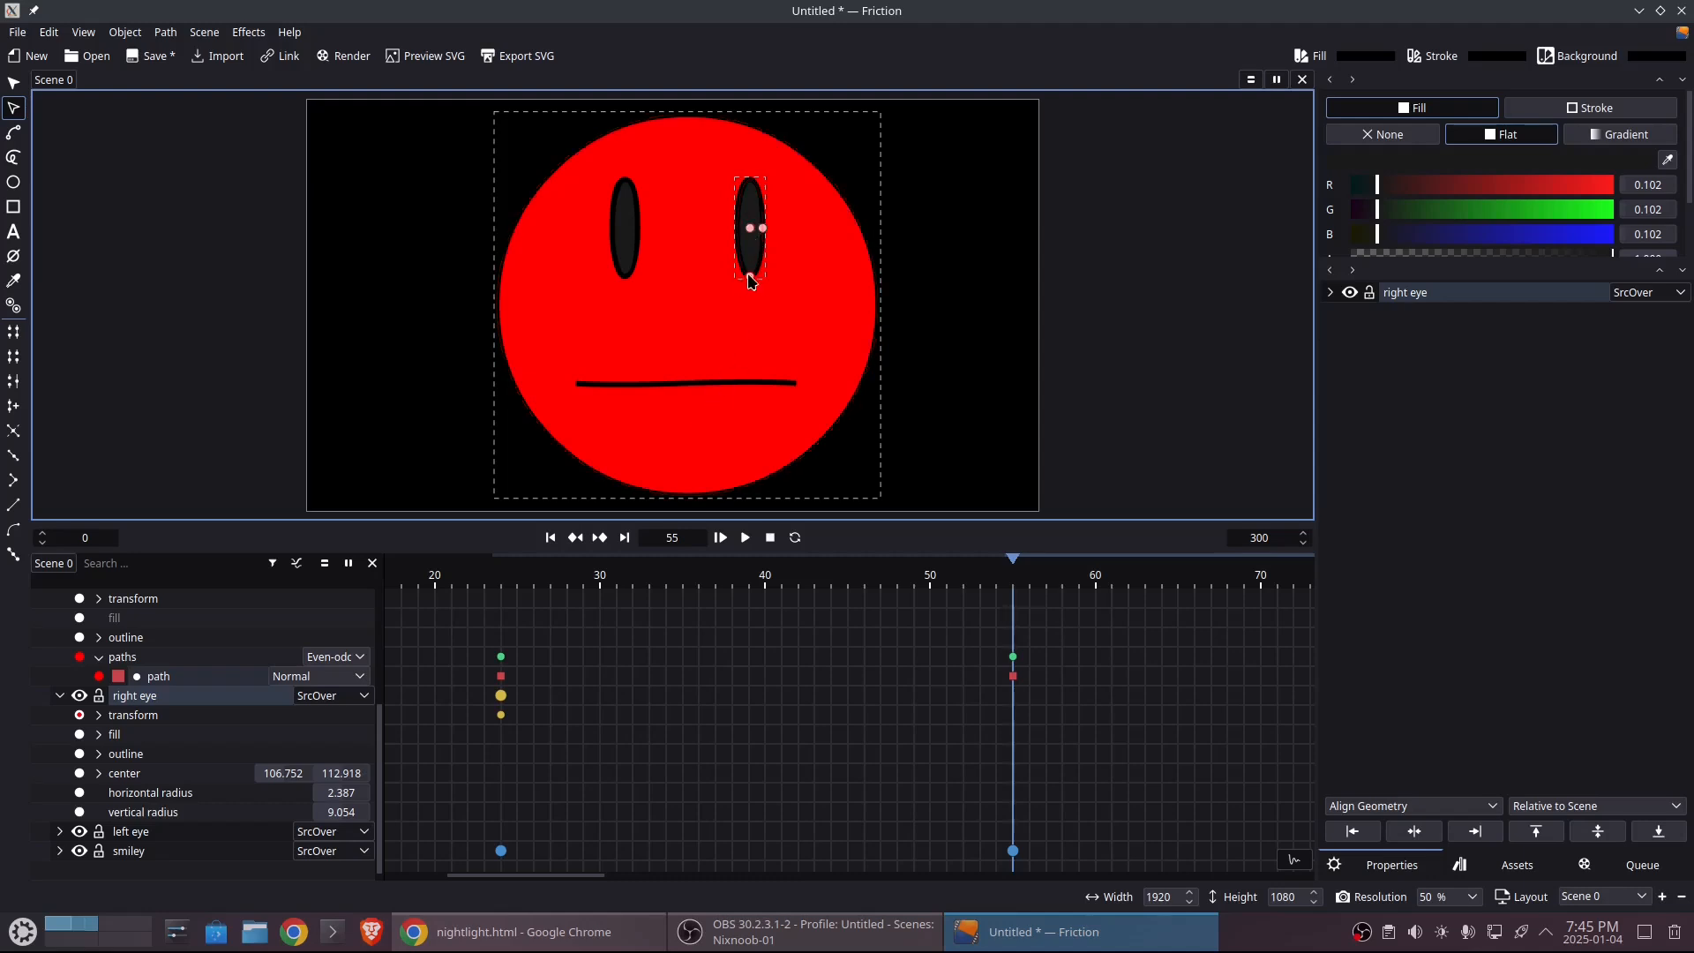
{"action": "mouse_move", "coordinate": [751, 280]}
{"action": "left_mouse_down"}
{"action": "mouse_move", "coordinate": [753, 228]}
{"action": "mouse_move", "coordinate": [757, 280]}
{"action": "mouse_move", "coordinate": [752, 265]}
{"action": "left_mouse_up"}
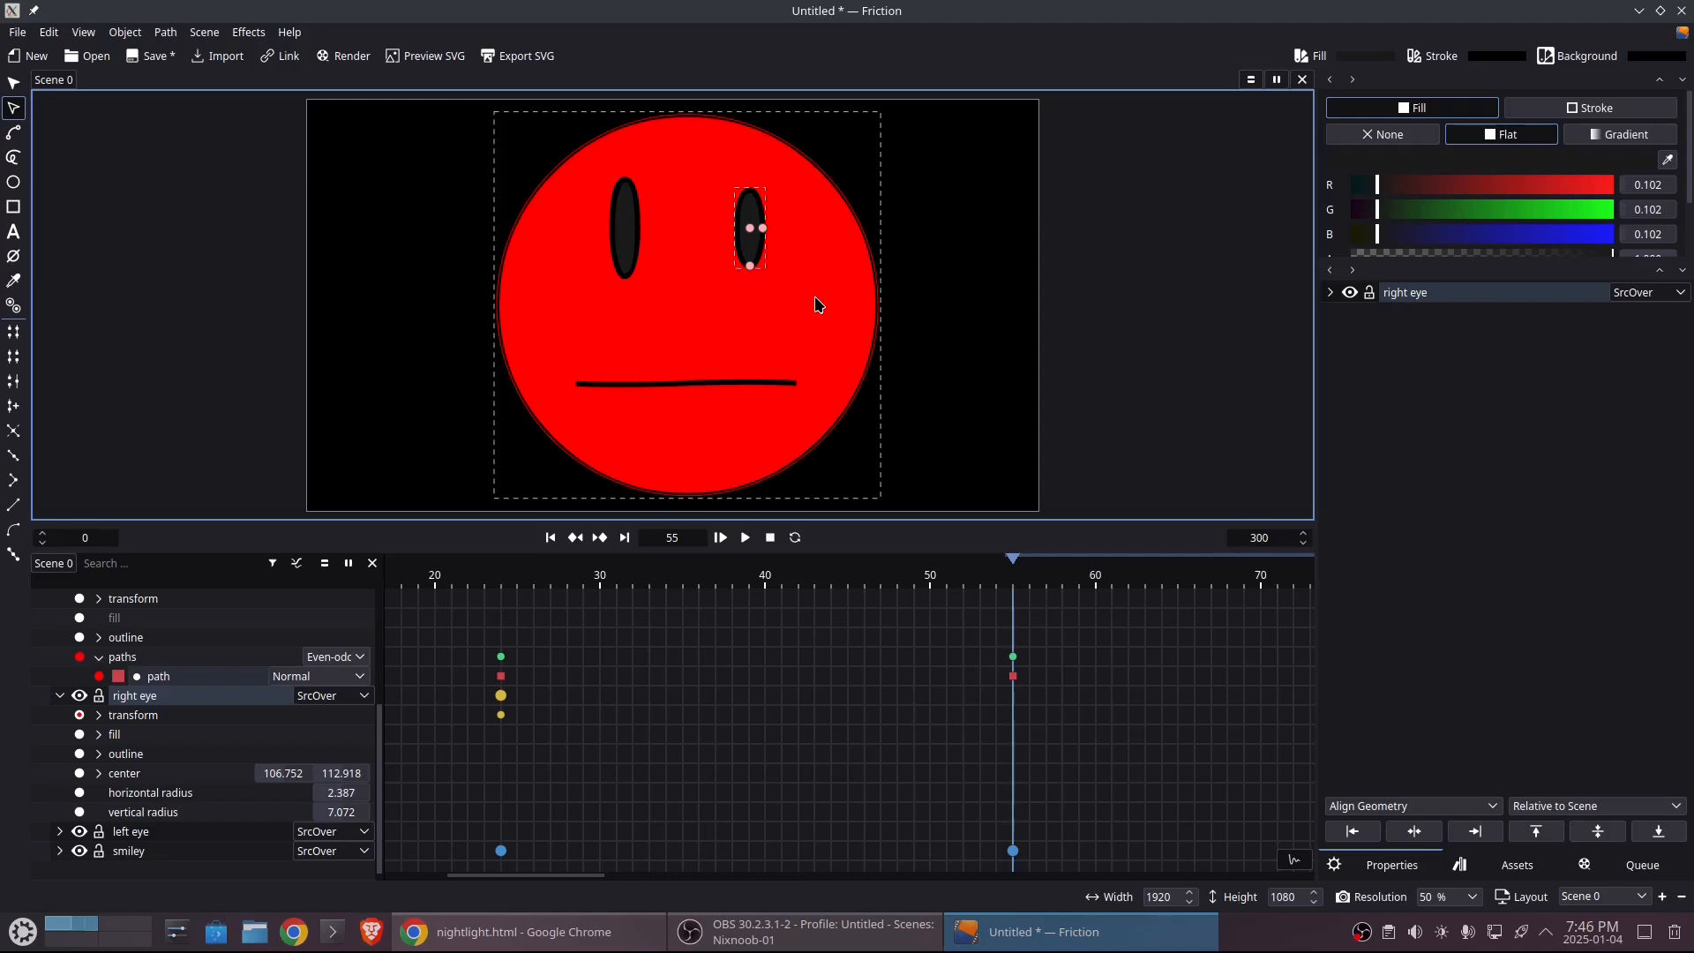
{"action": "key", "text": "ctrl+z"}
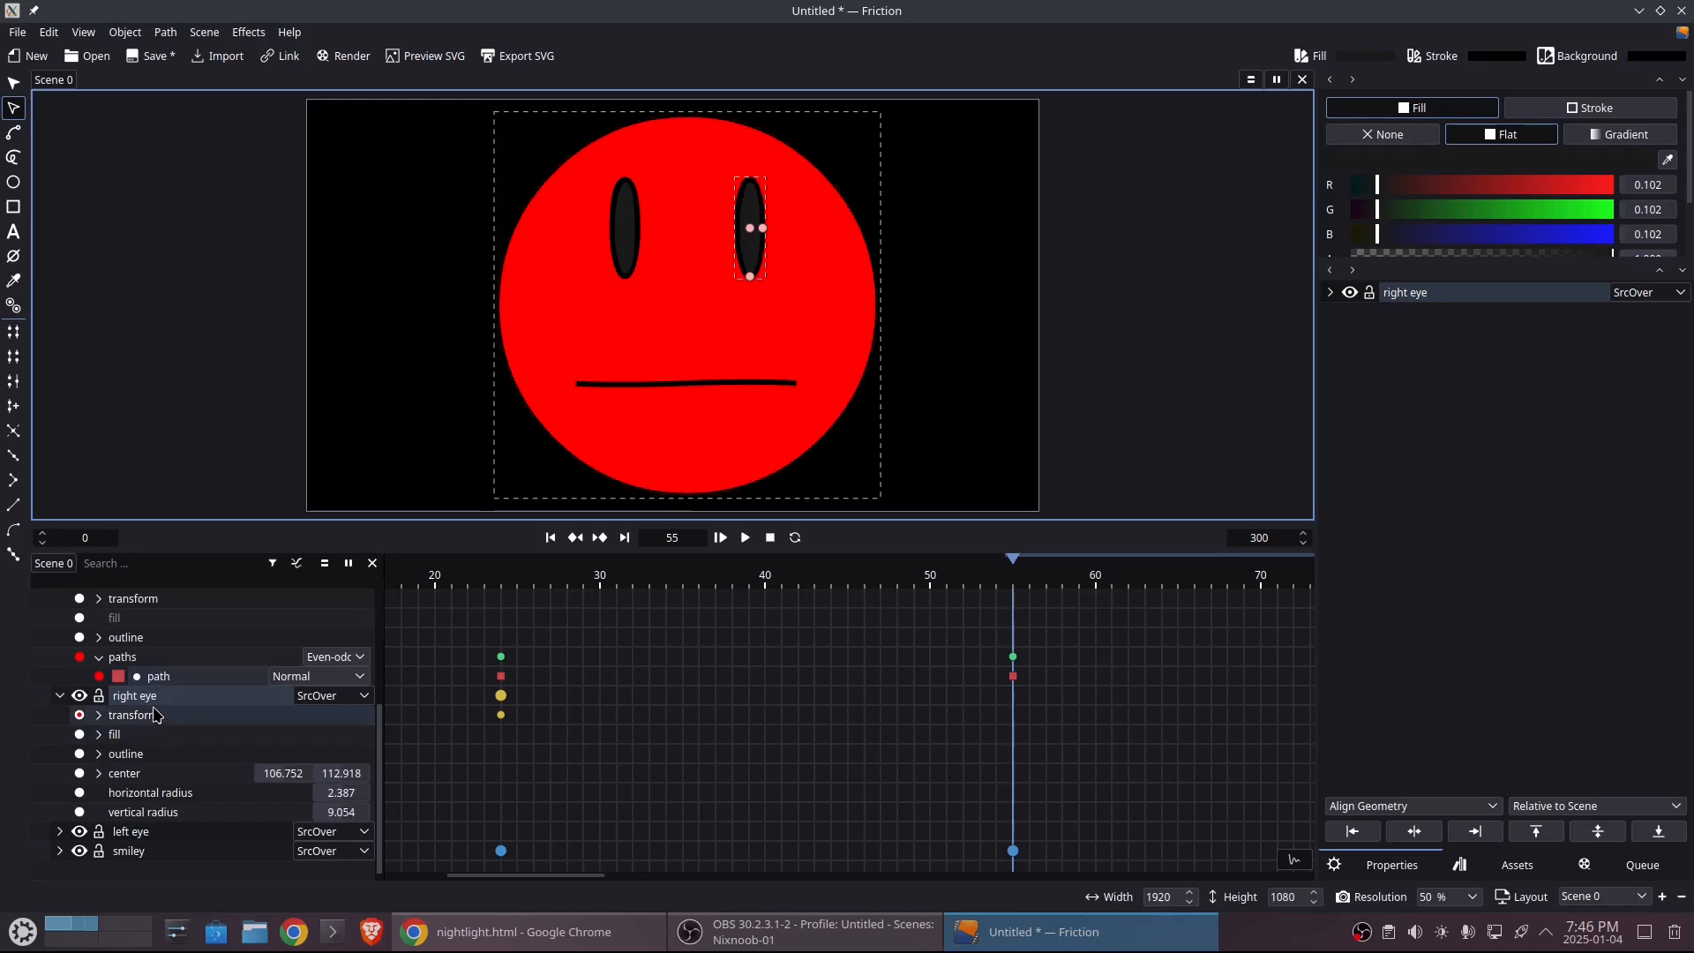
- Squash the right eye at frame 55 by setting its scale to x 1.840 and y 0.260
{"action": "left_click", "coordinate": [100, 716]}
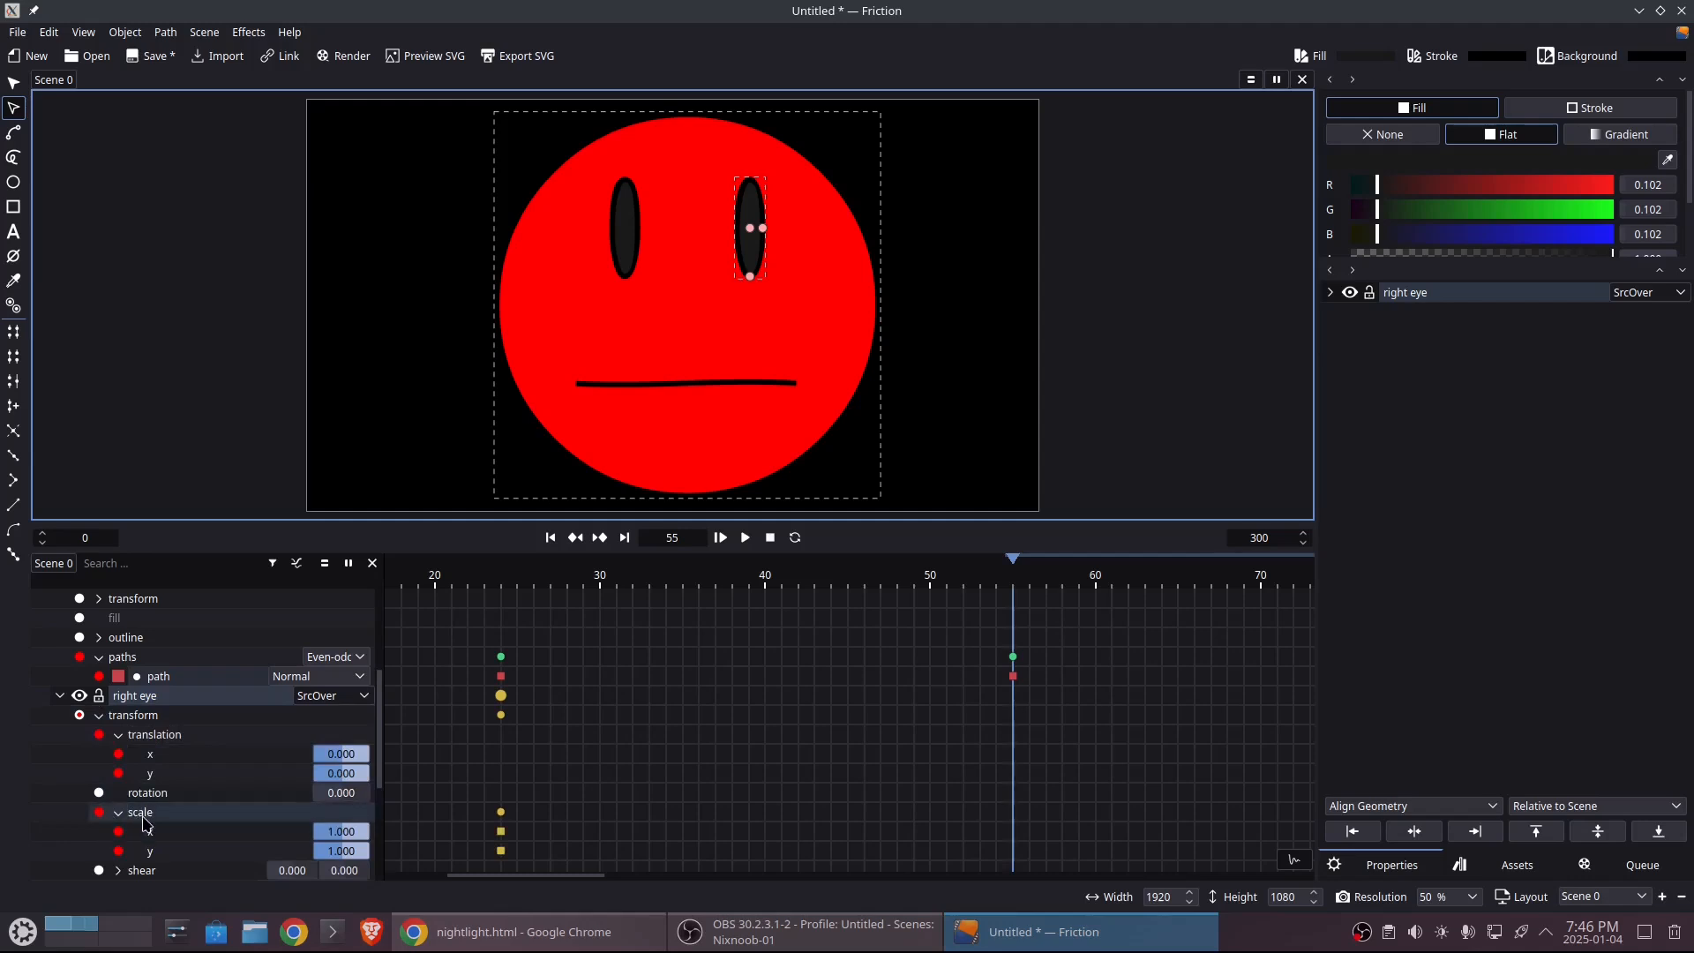
{"action": "left_click", "coordinate": [501, 587]}
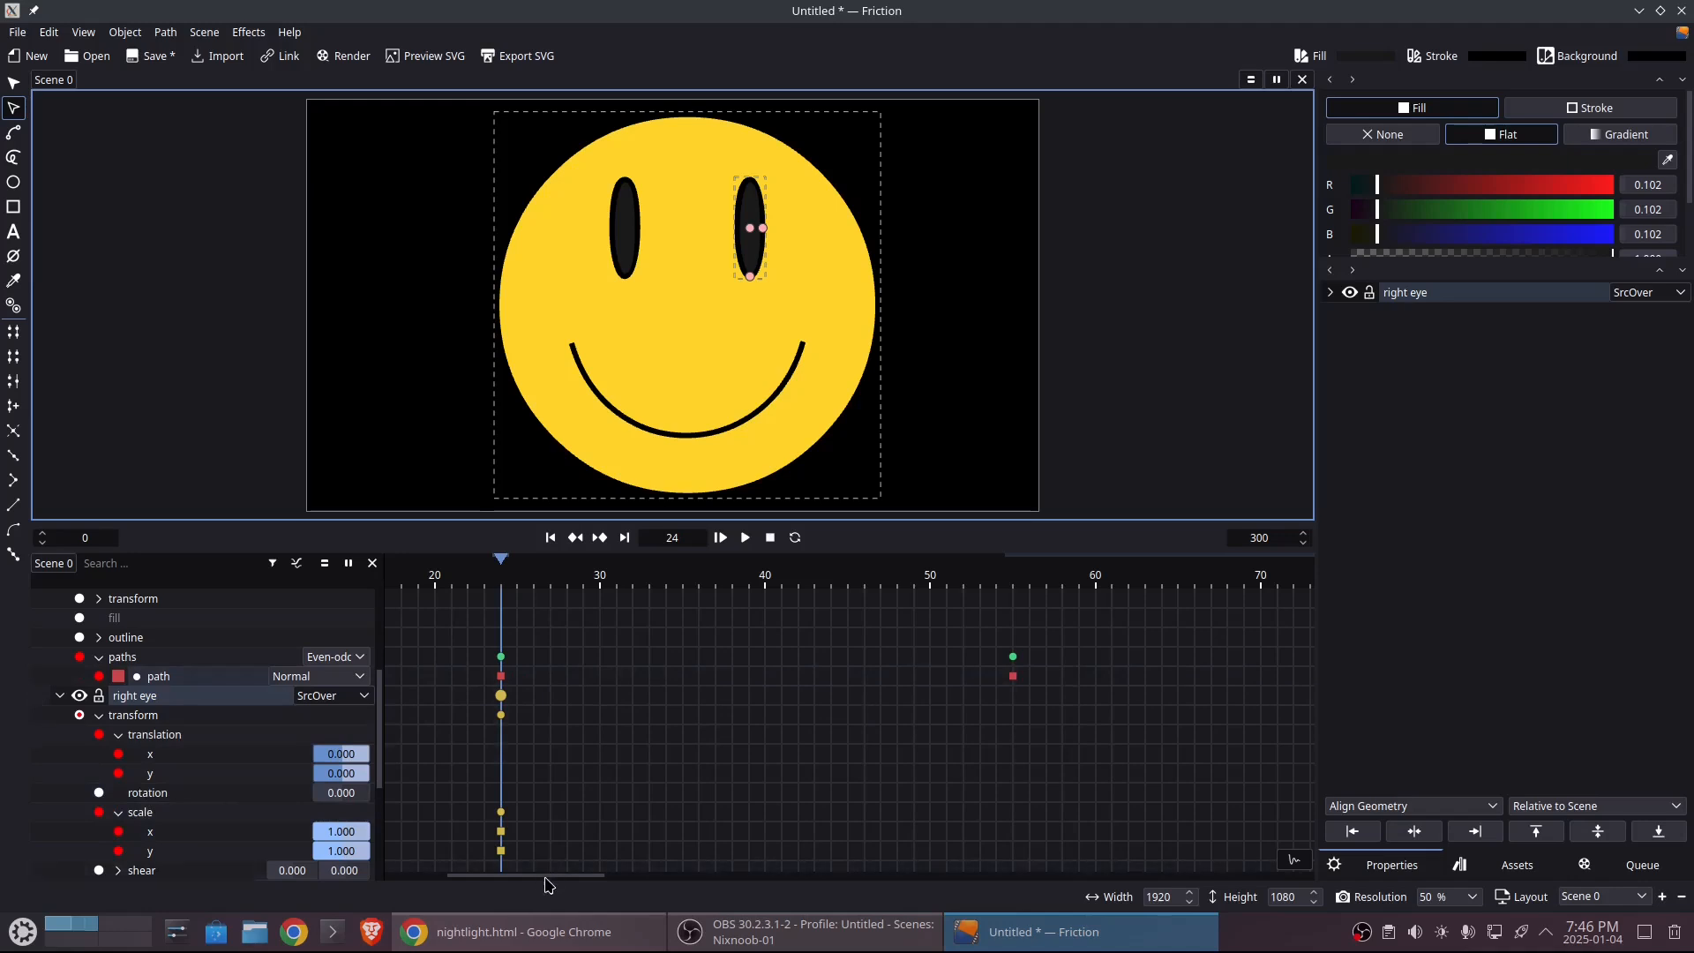
{"action": "left_click_drag", "start_coordinate": [546, 876], "coordinate": [371, 896]}
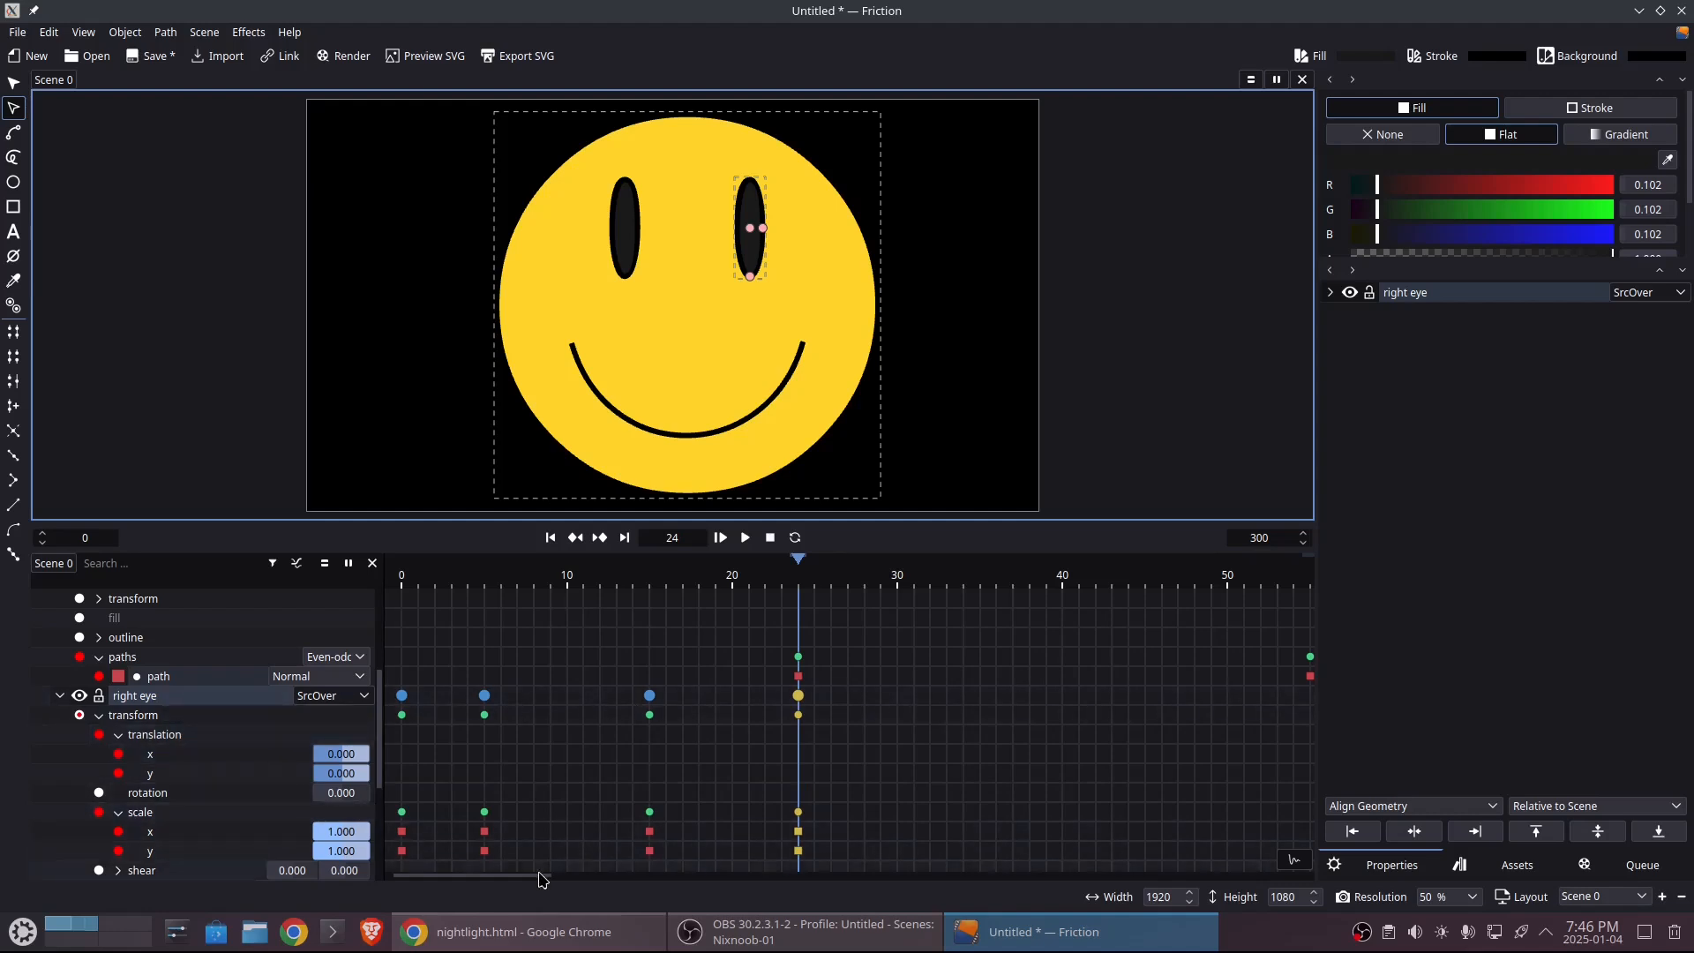
{"action": "left_click_drag", "start_coordinate": [533, 880], "coordinate": [604, 886]}
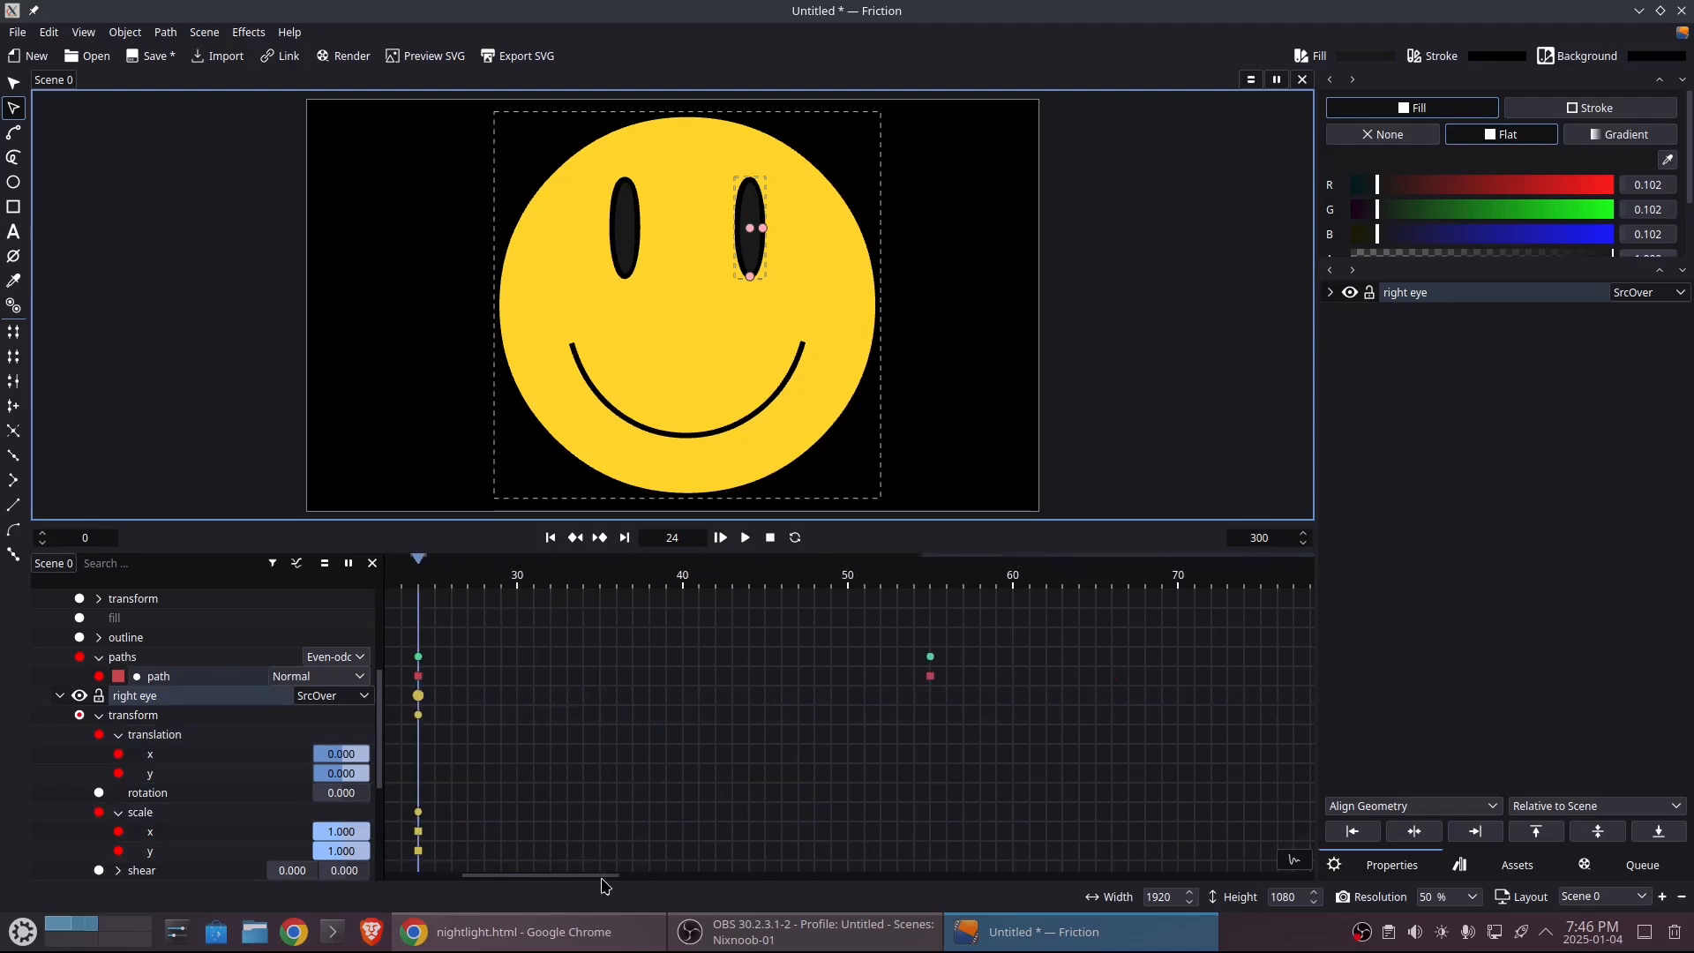
{"action": "left_click_drag", "start_coordinate": [772, 589], "coordinate": [930, 575]}
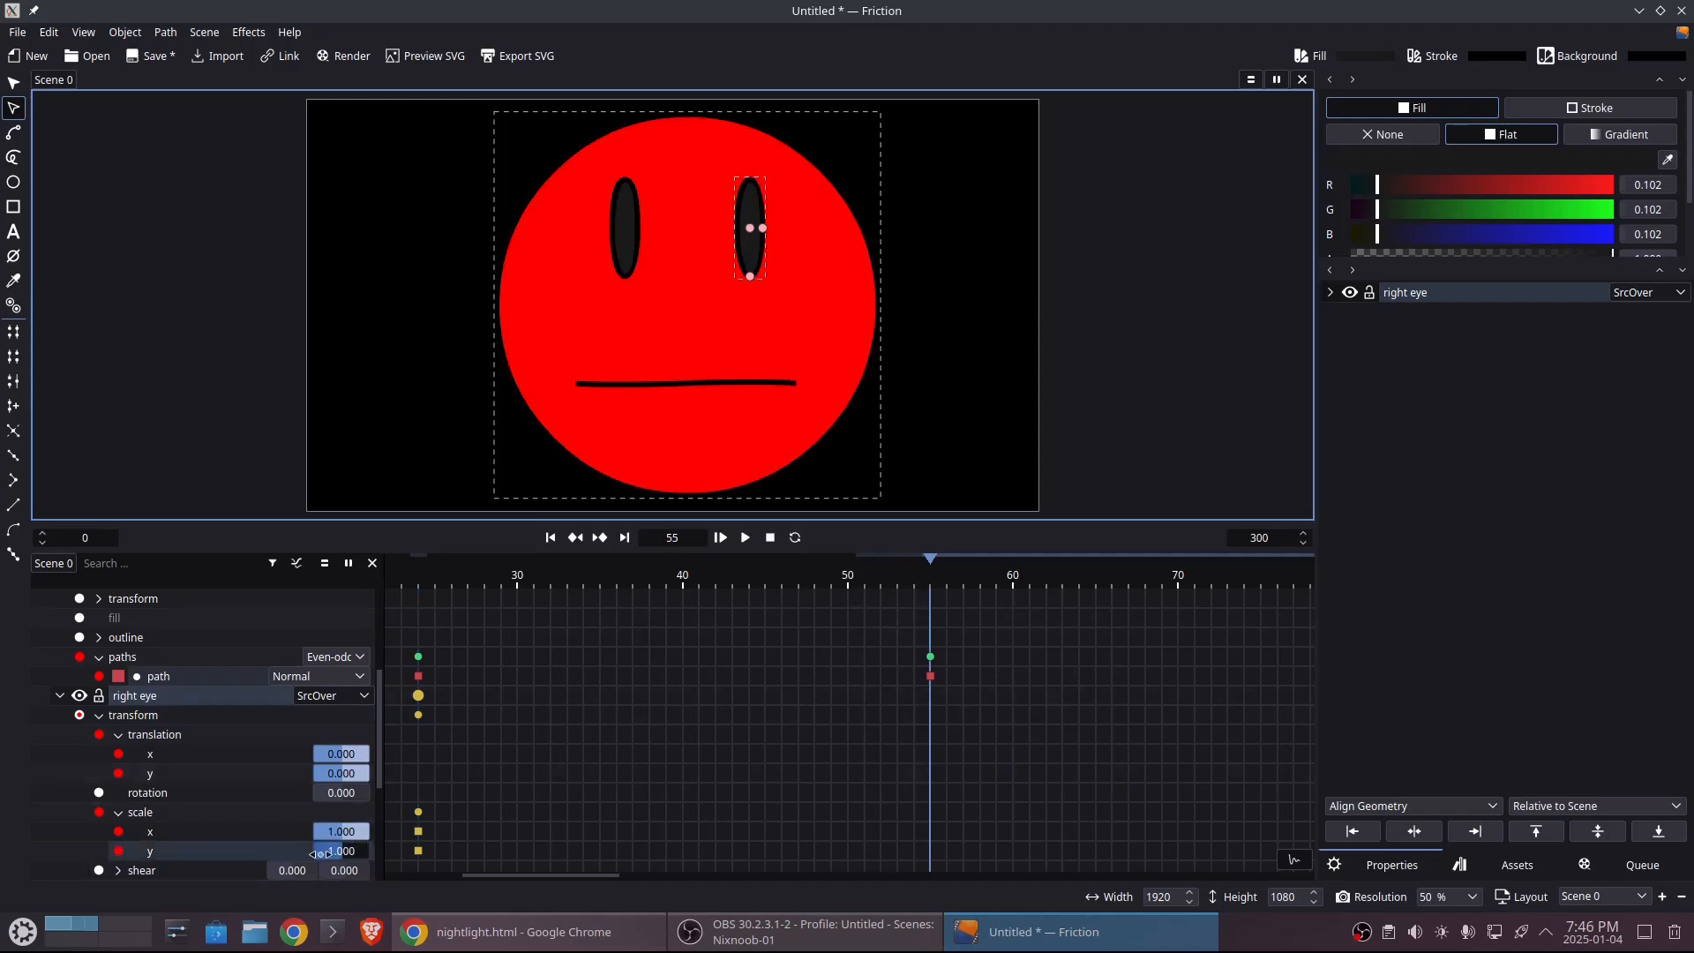
{"action": "left_click_drag", "start_coordinate": [322, 853], "coordinate": [602, 830]}
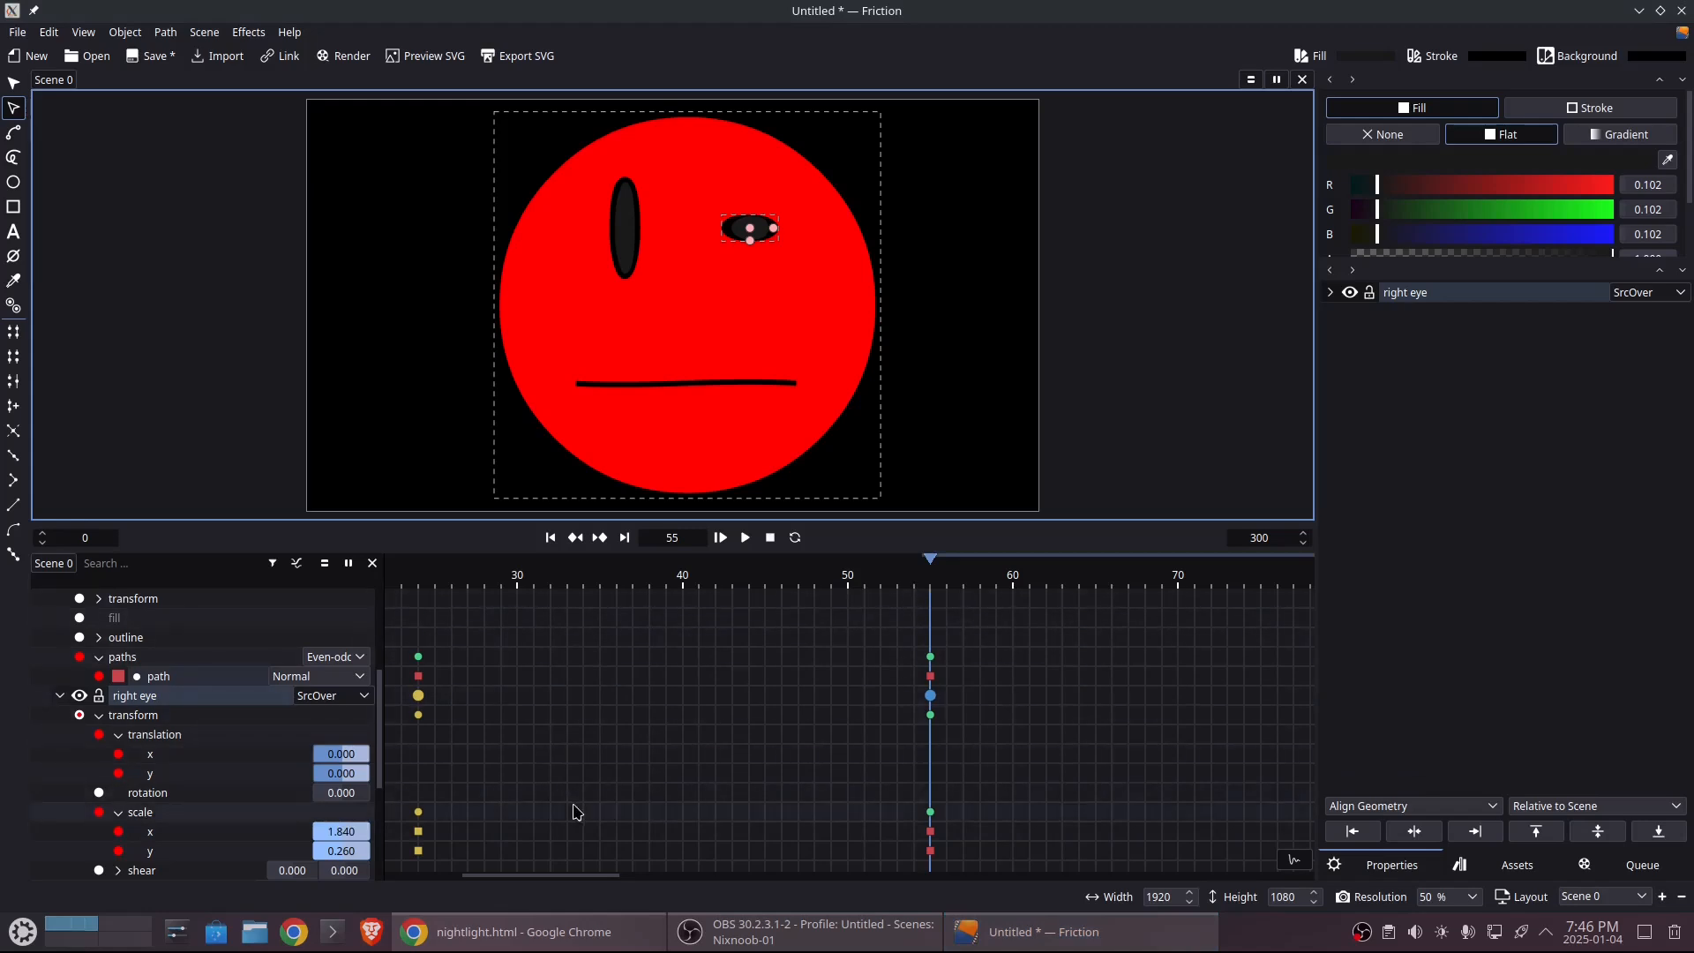
- Collapse the right eye, expand the left eye's transform scale, and record a scale keyframe for it at frame 24
{"action": "left_click", "coordinate": [420, 578]}
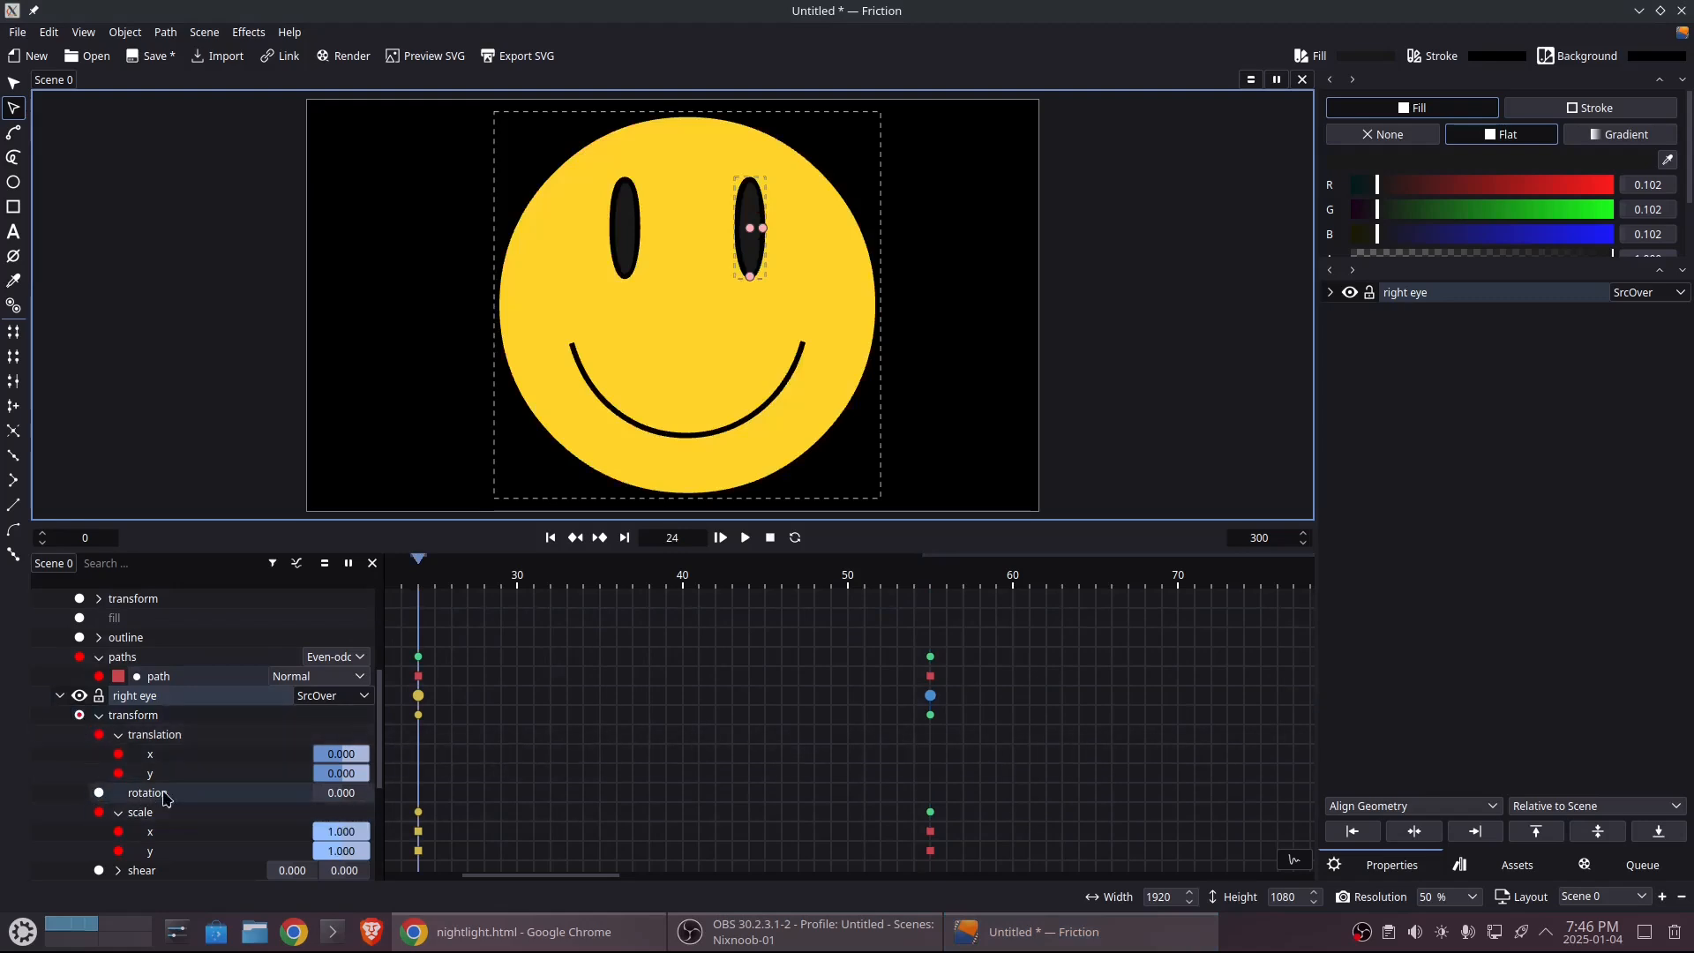
{"action": "left_click", "coordinate": [59, 695]}
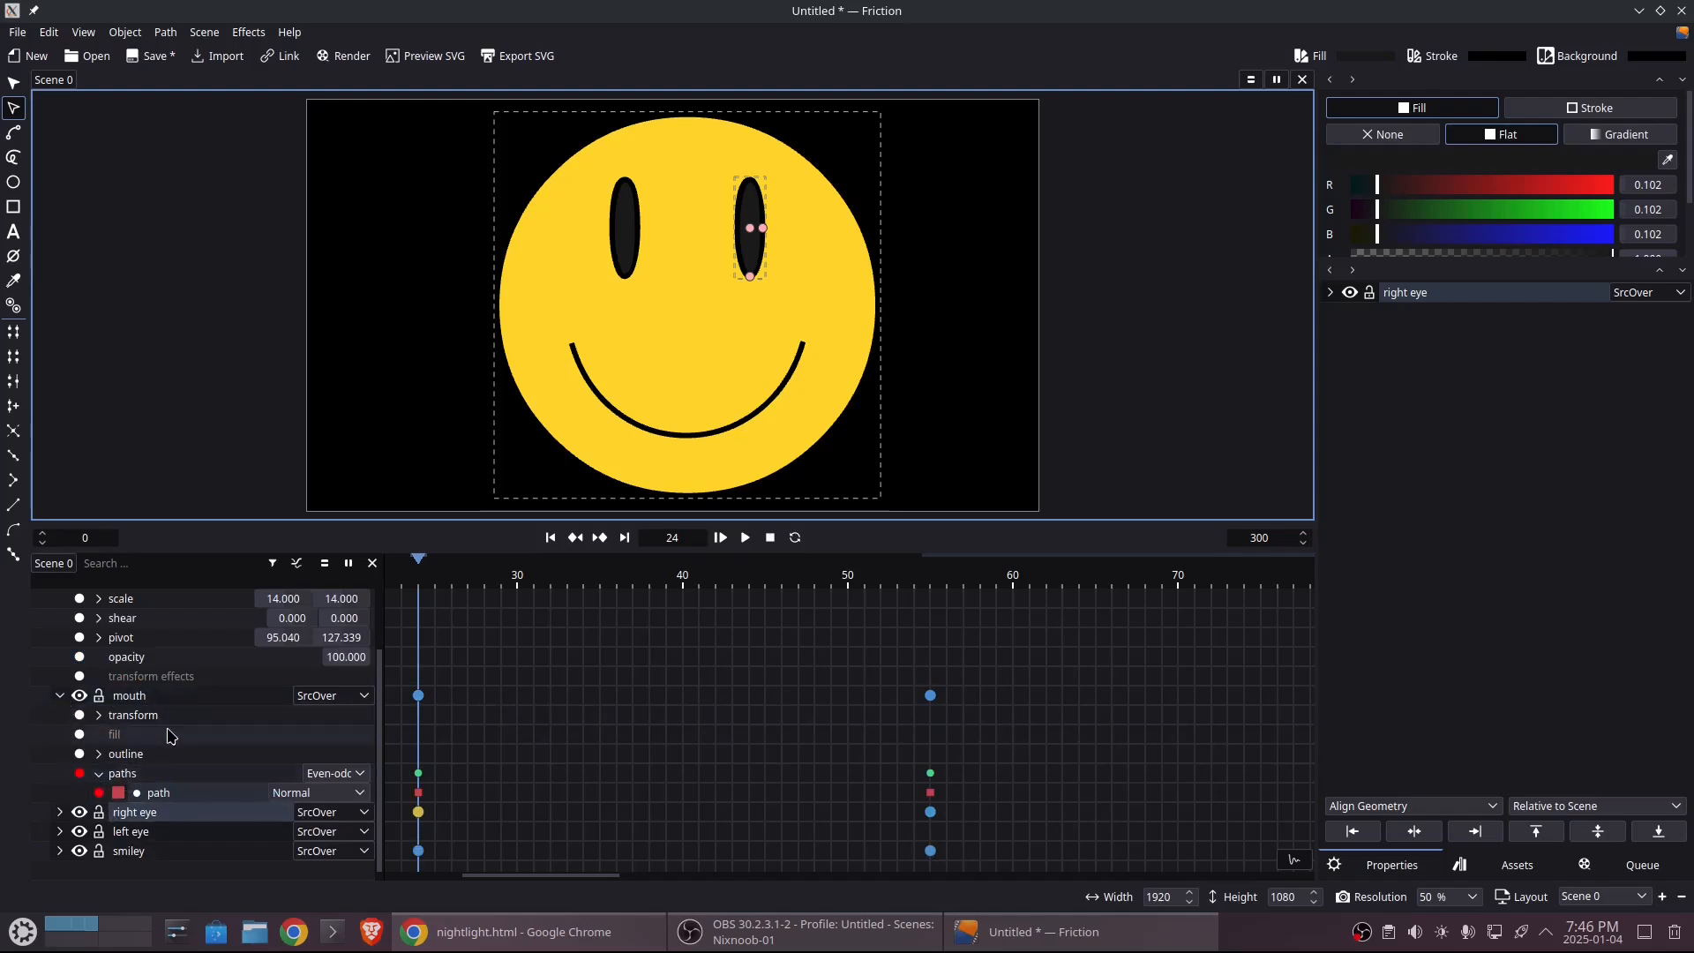
{"action": "left_click", "coordinate": [59, 832]}
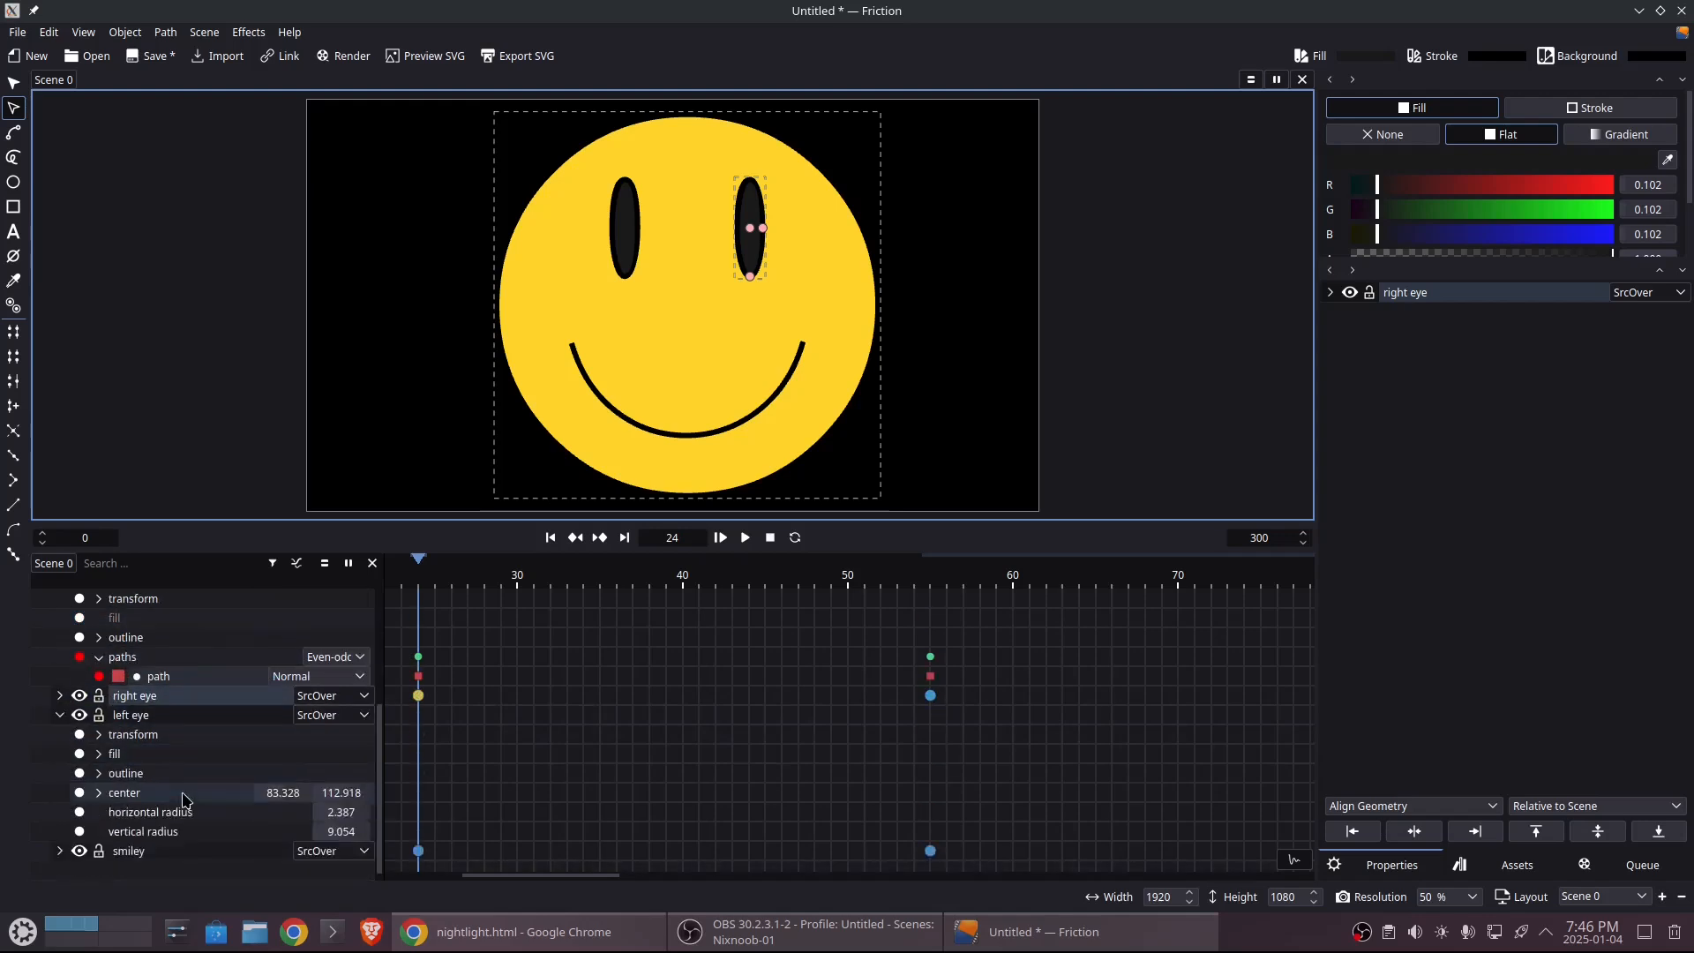
{"action": "left_click", "coordinate": [98, 734]}
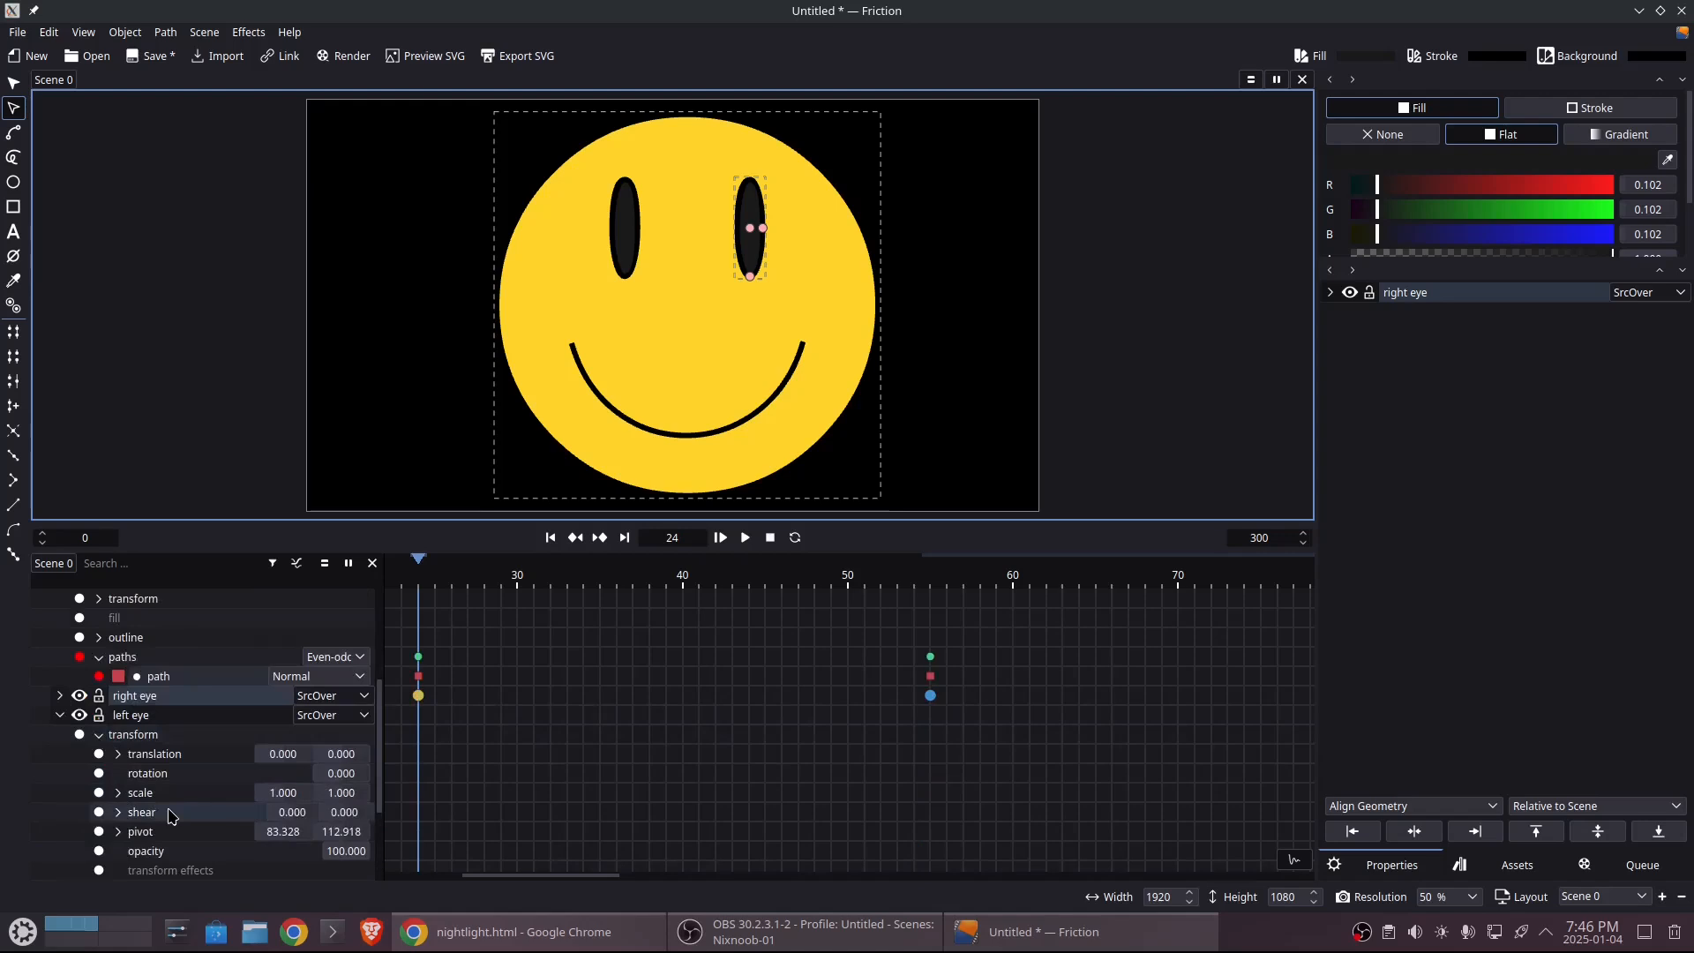
{"action": "left_click", "coordinate": [119, 793]}
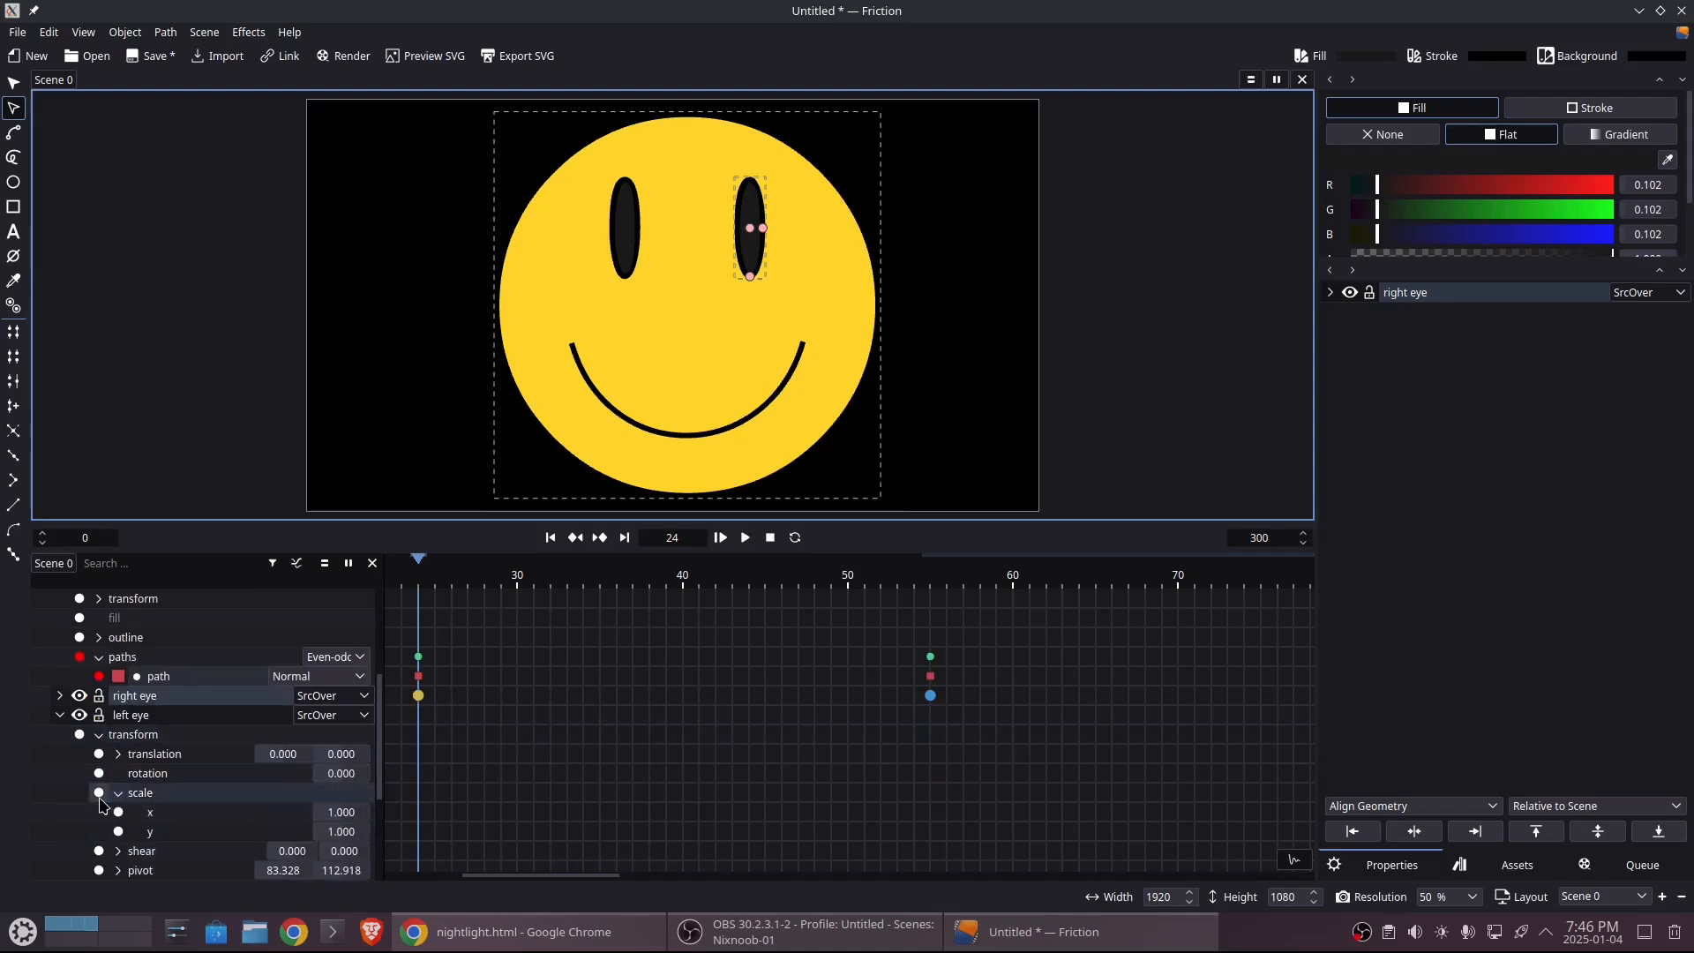
{"action": "left_click", "coordinate": [99, 792]}
- Squash the left eye at frame 55 by setting its scale to x 1.945 and y 0.245
{"action": "left_click", "coordinate": [932, 576]}
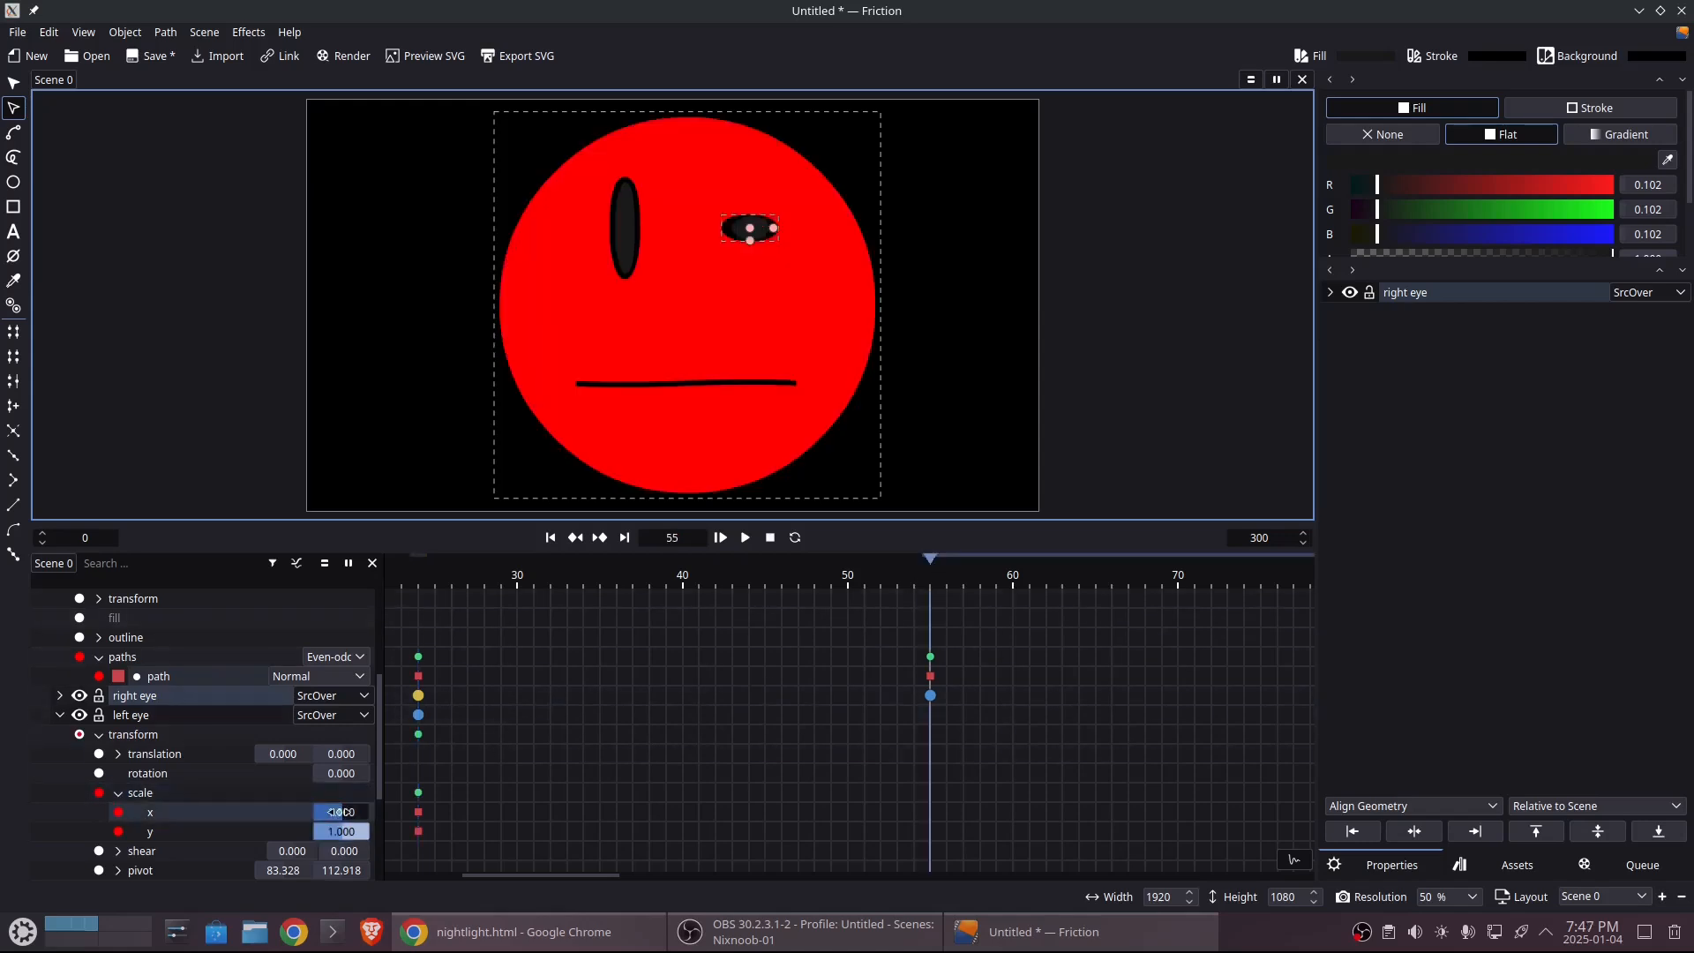
{"action": "left_click_drag", "start_coordinate": [335, 812], "coordinate": [206, 832]}
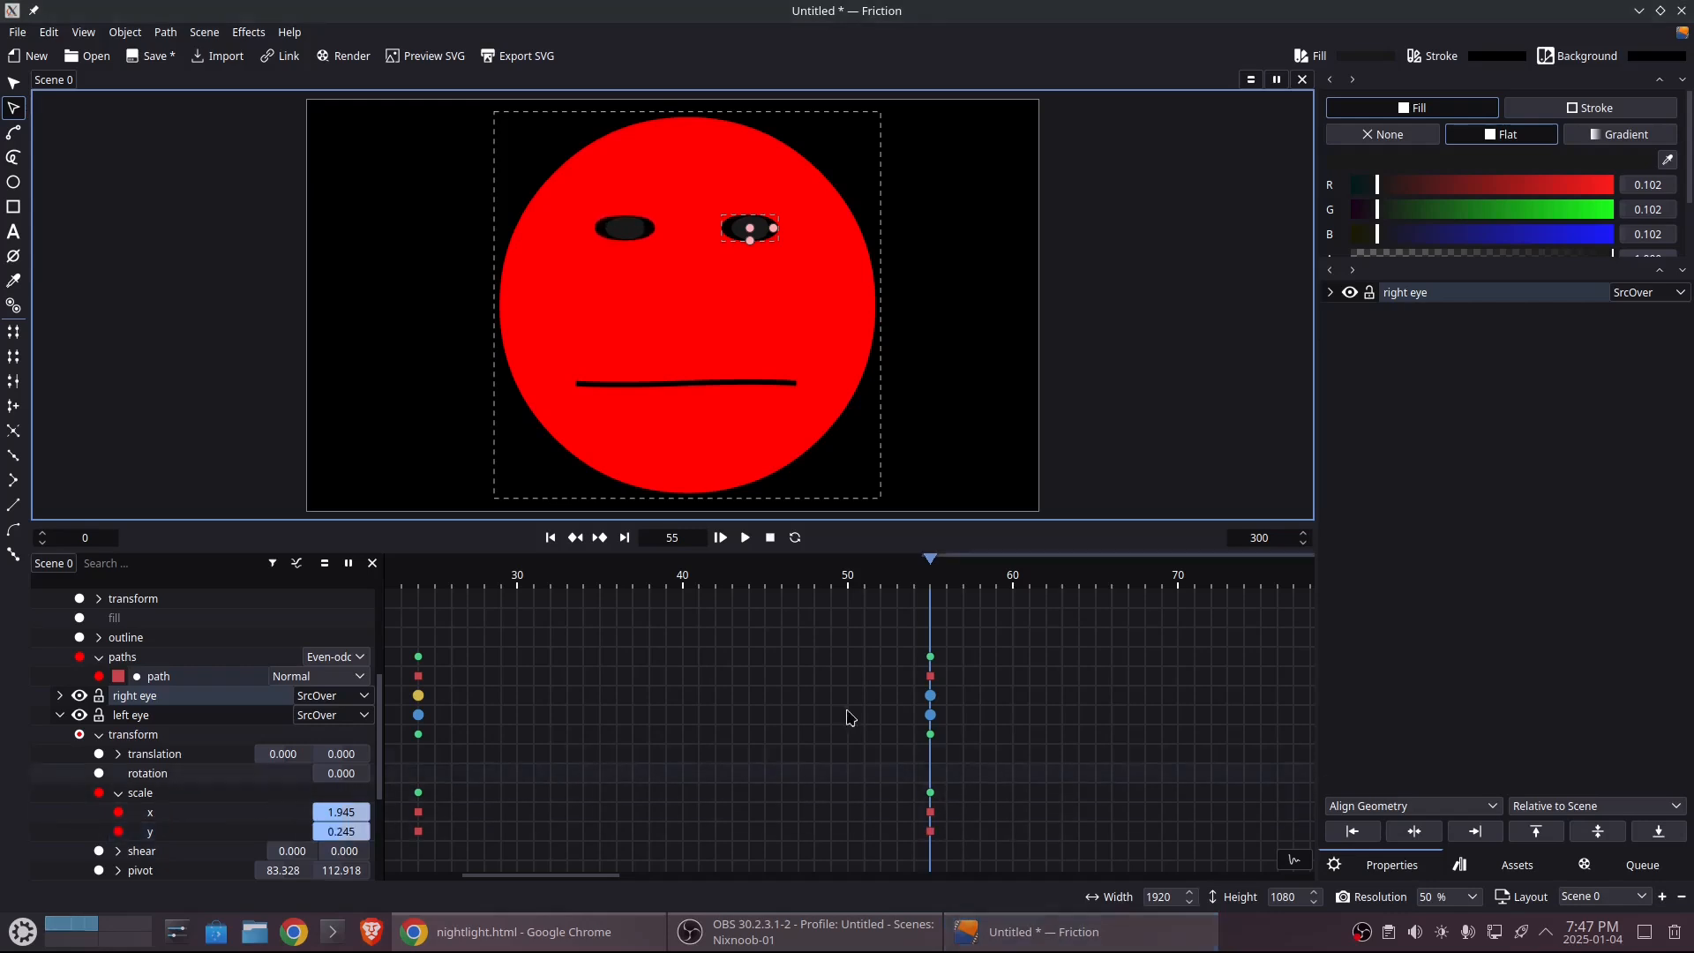
{"action": "left_click", "coordinate": [923, 584]}
{"action": "mouse_move", "coordinate": [924, 583]}
{"action": "left_mouse_down"}
{"action": "mouse_move", "coordinate": [730, 578]}
{"action": "mouse_move", "coordinate": [931, 578]}
{"action": "left_mouse_up"}
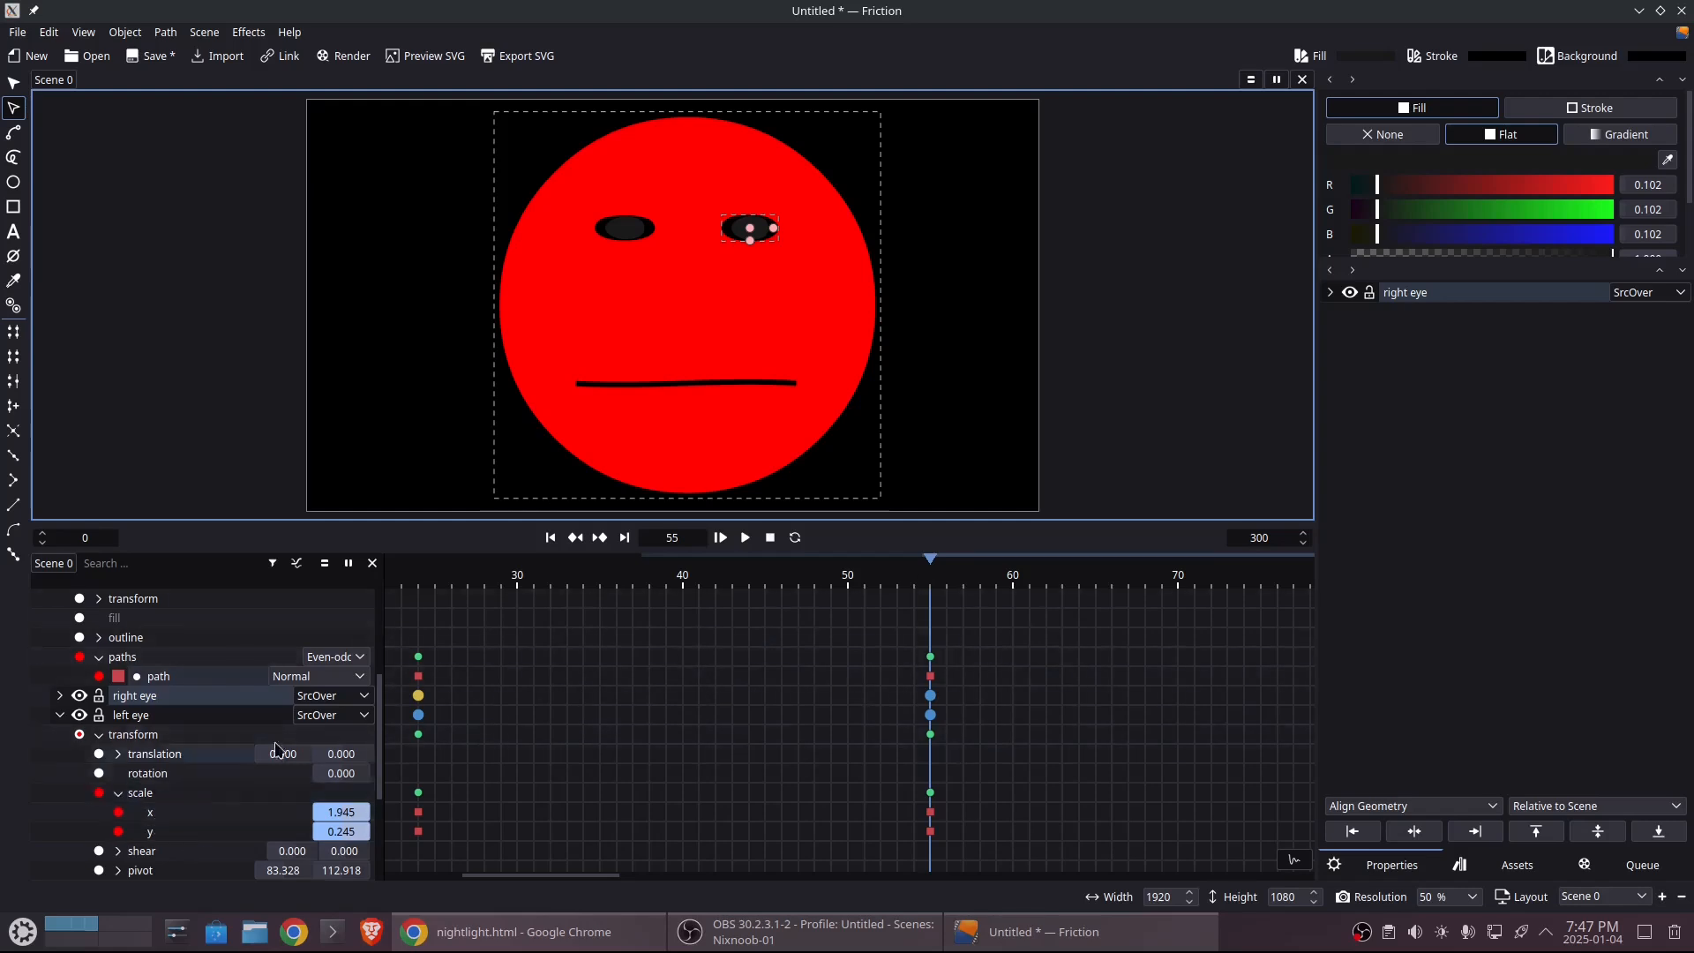
- Record a rotation keyframe for the left eye at frame 24 and set its rotation to 15.500 at frame 55
{"action": "left_click", "coordinate": [416, 587]}
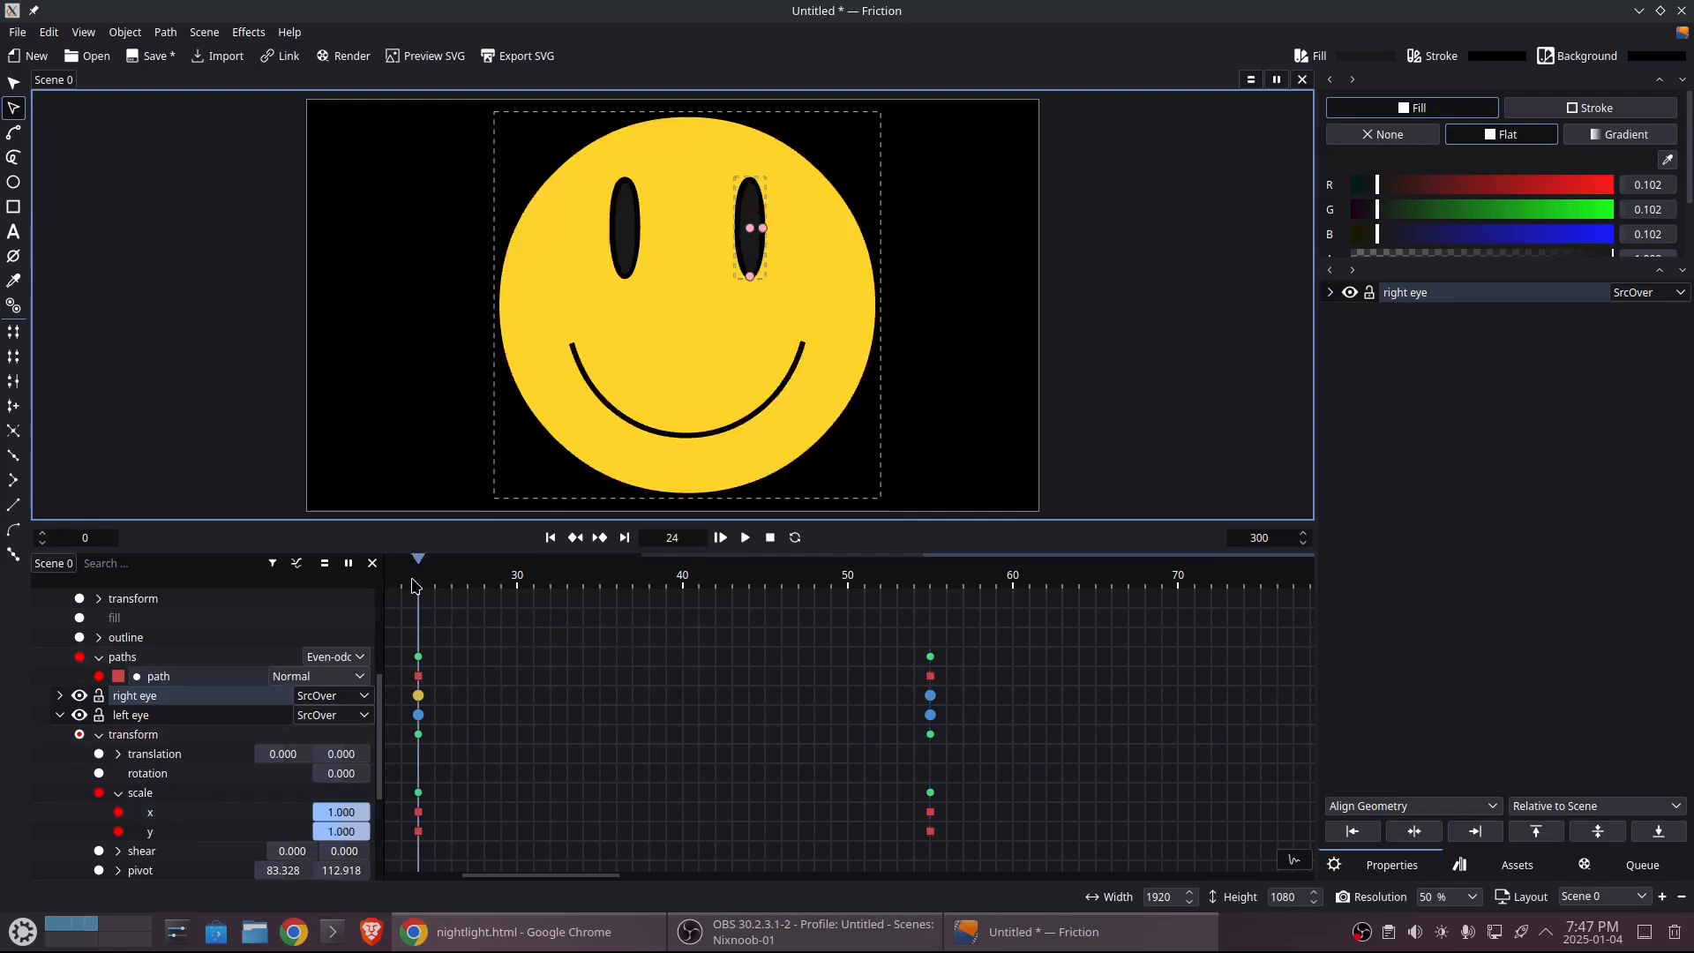
{"action": "left_click", "coordinate": [98, 773]}
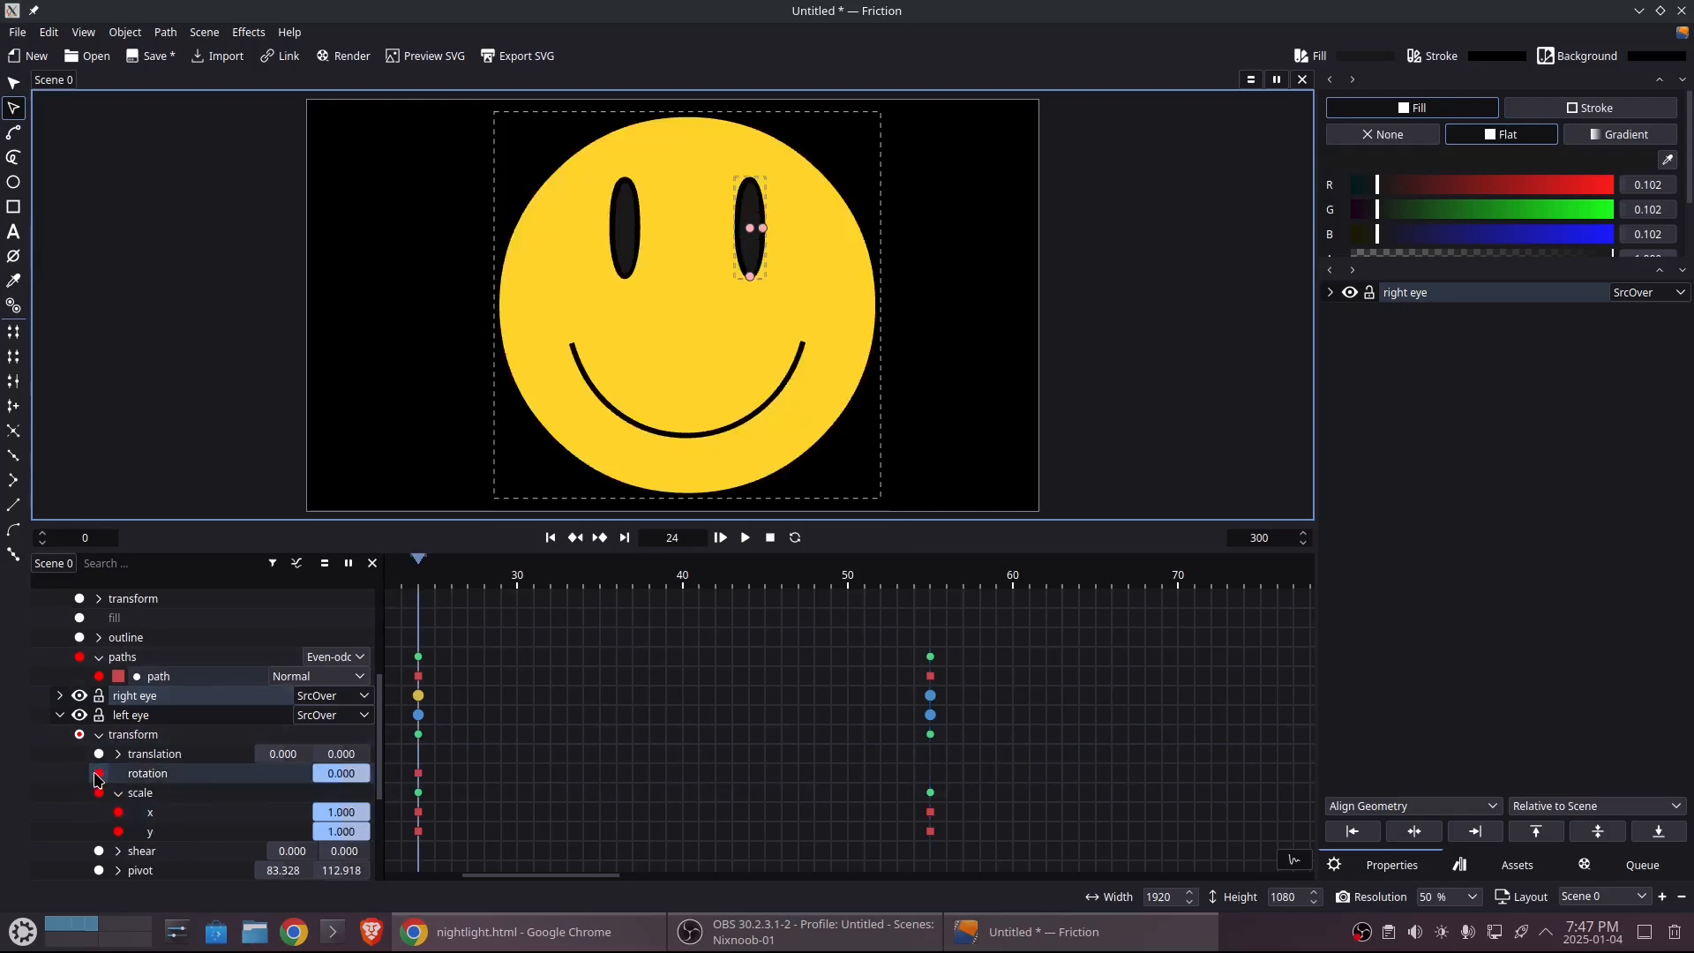
{"action": "left_click", "coordinate": [930, 578]}
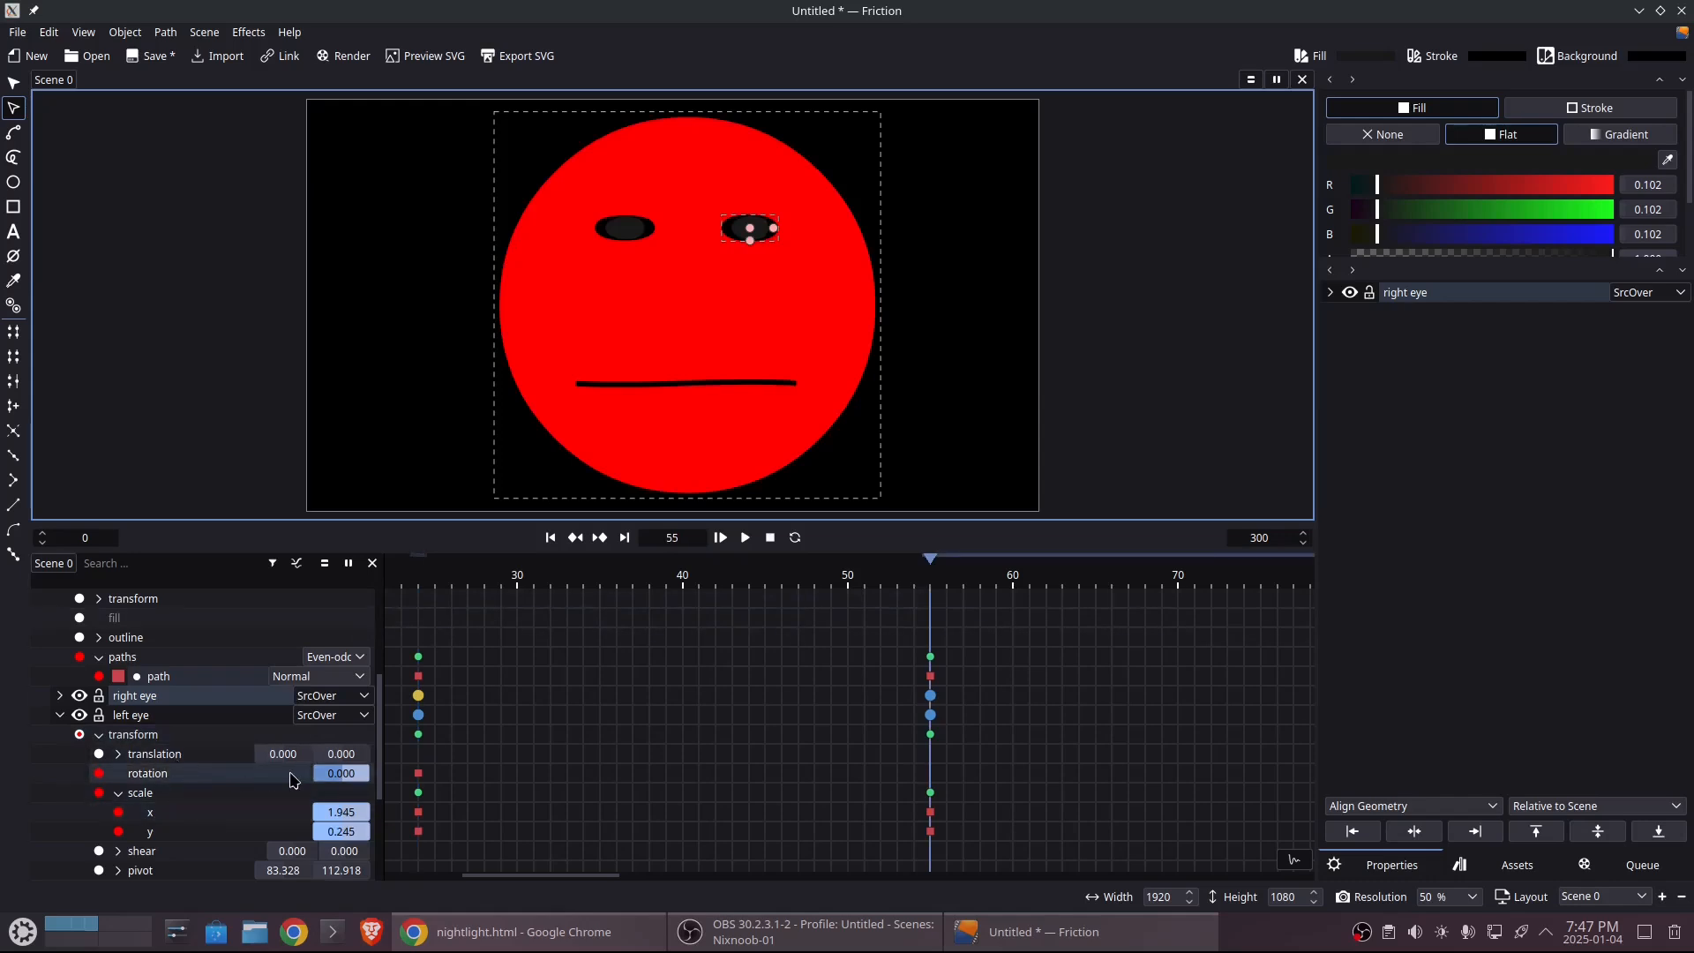
{"action": "left_click_drag", "start_coordinate": [340, 772], "coordinate": [349, 773]}
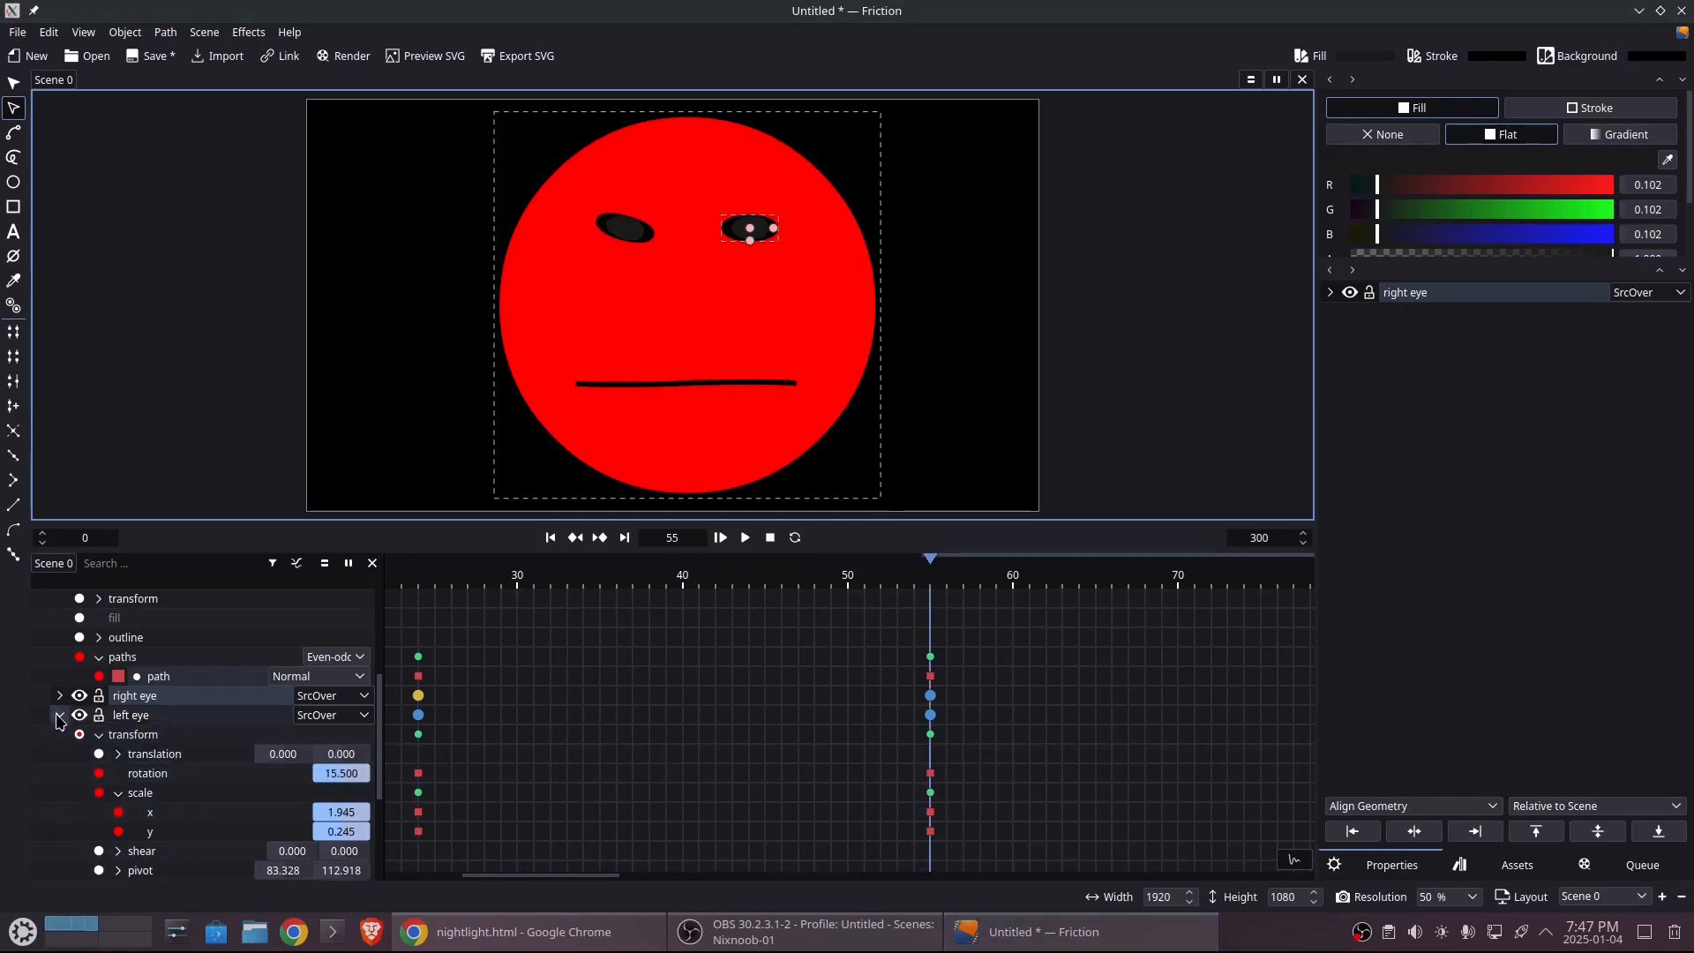
- Record a rotation keyframe for the right eye at frame 24 and set its rotation to -17.600 at frame 55
{"action": "left_click", "coordinate": [59, 696]}
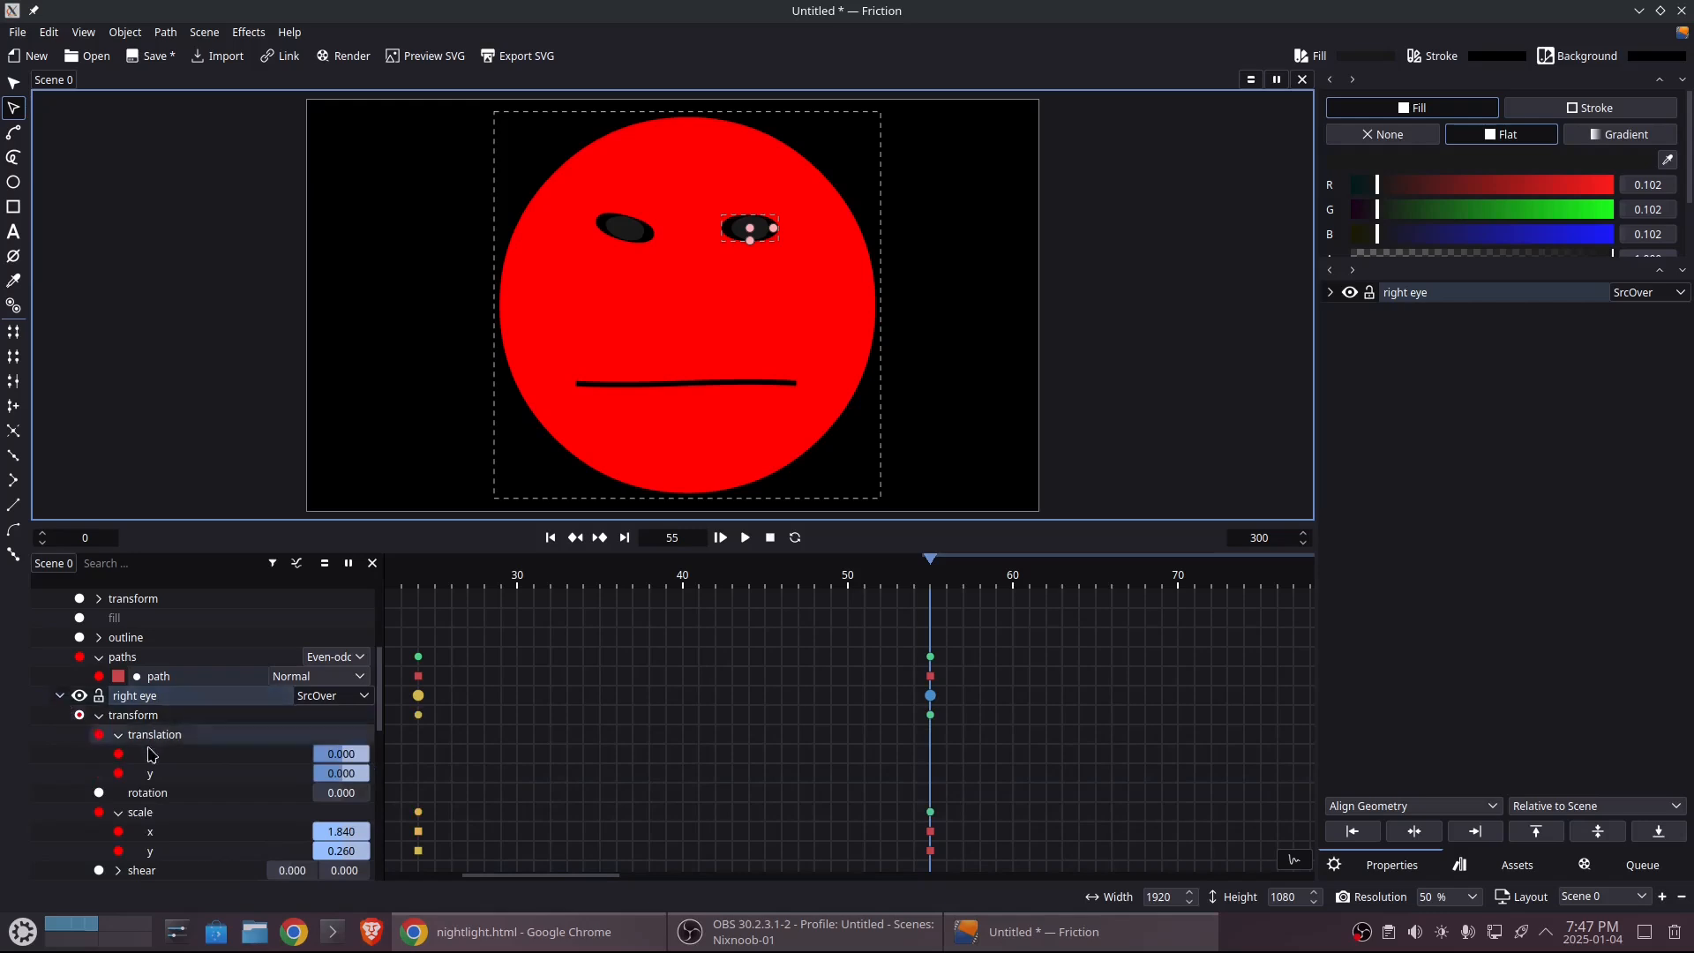
{"action": "left_click", "coordinate": [147, 793]}
{"action": "left_click", "coordinate": [419, 579]}
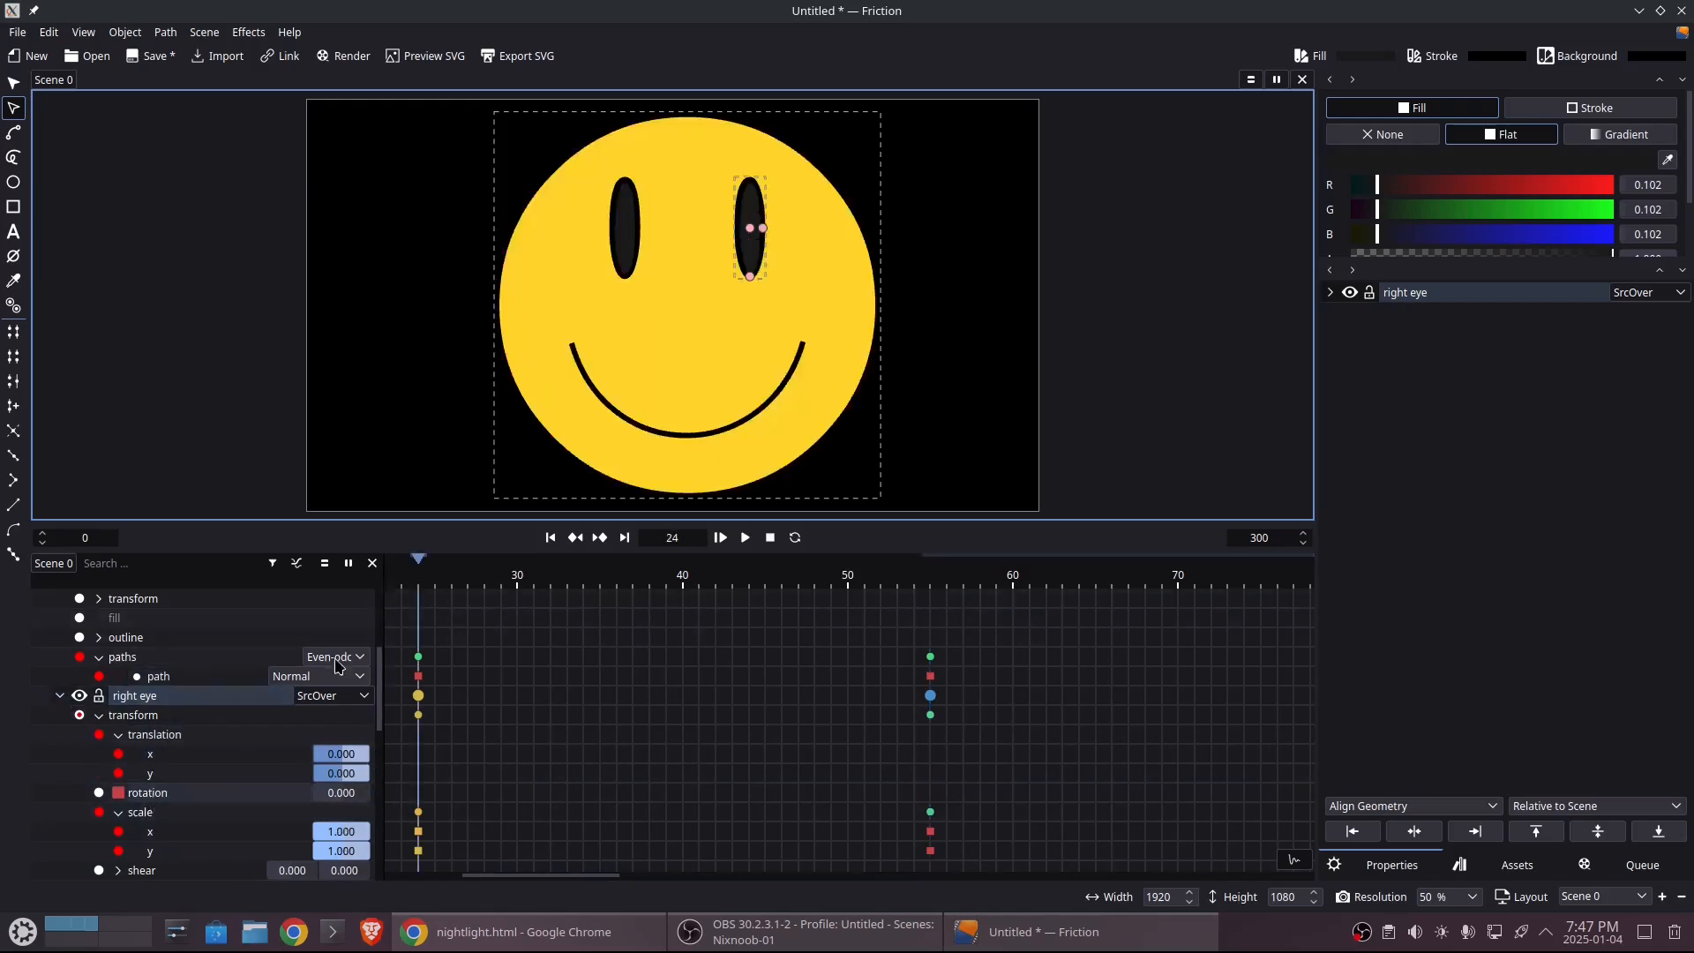
{"action": "left_click", "coordinate": [100, 794]}
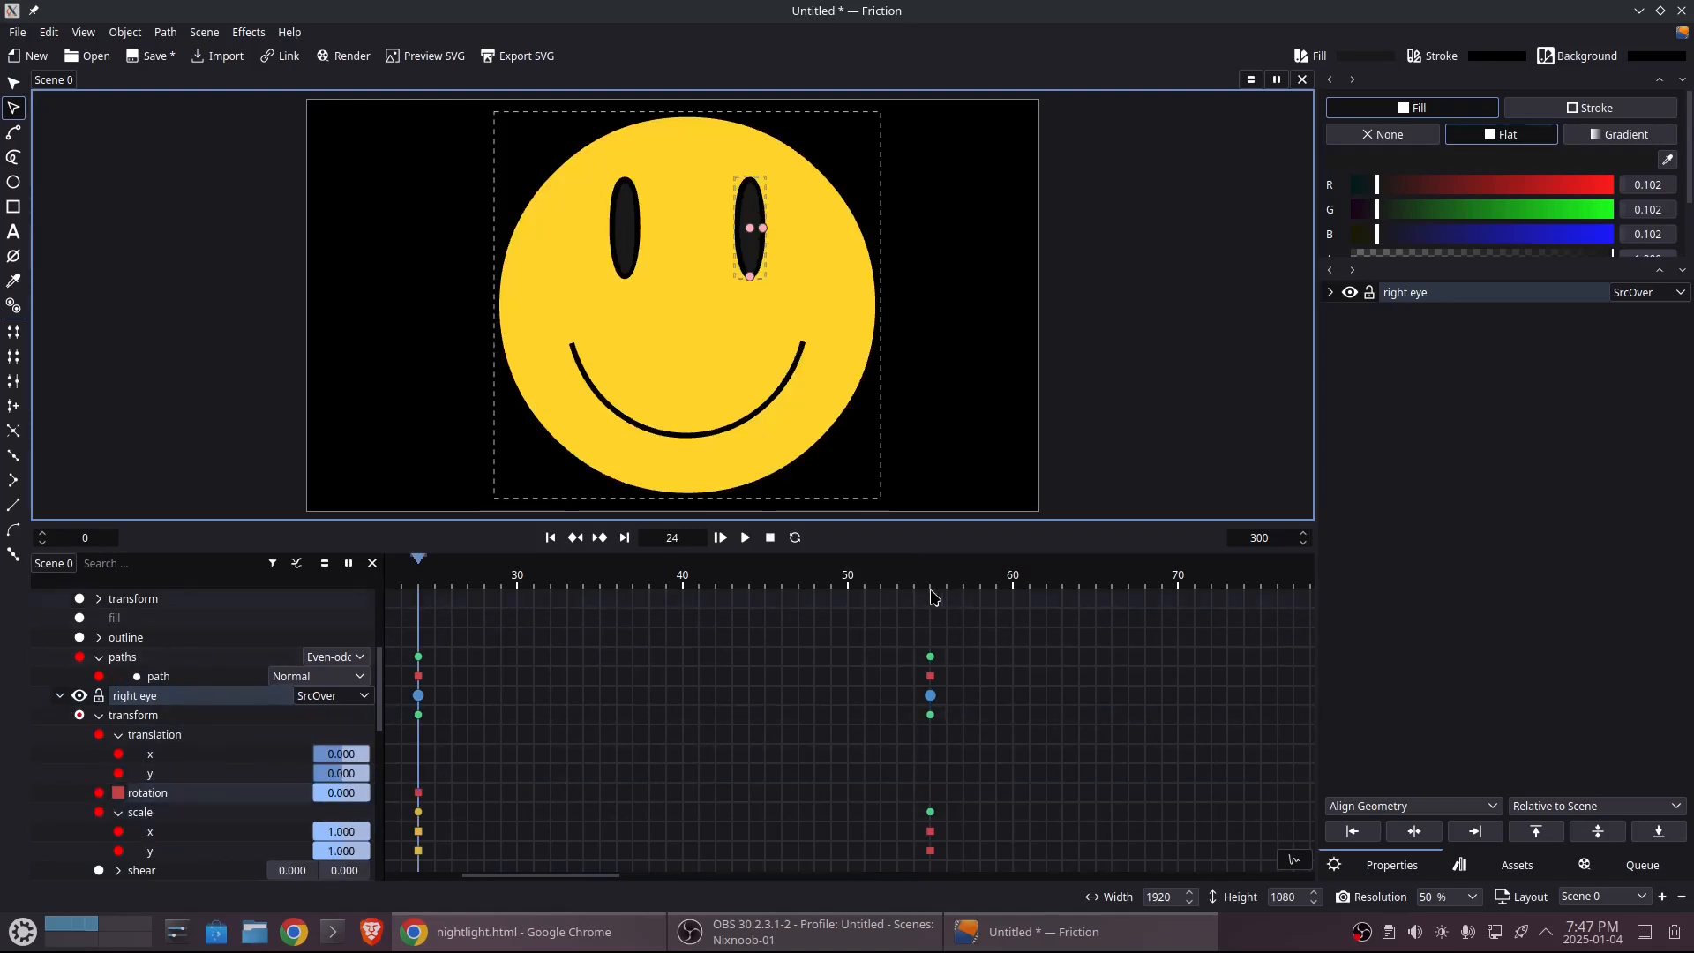
{"action": "left_click", "coordinate": [931, 597]}
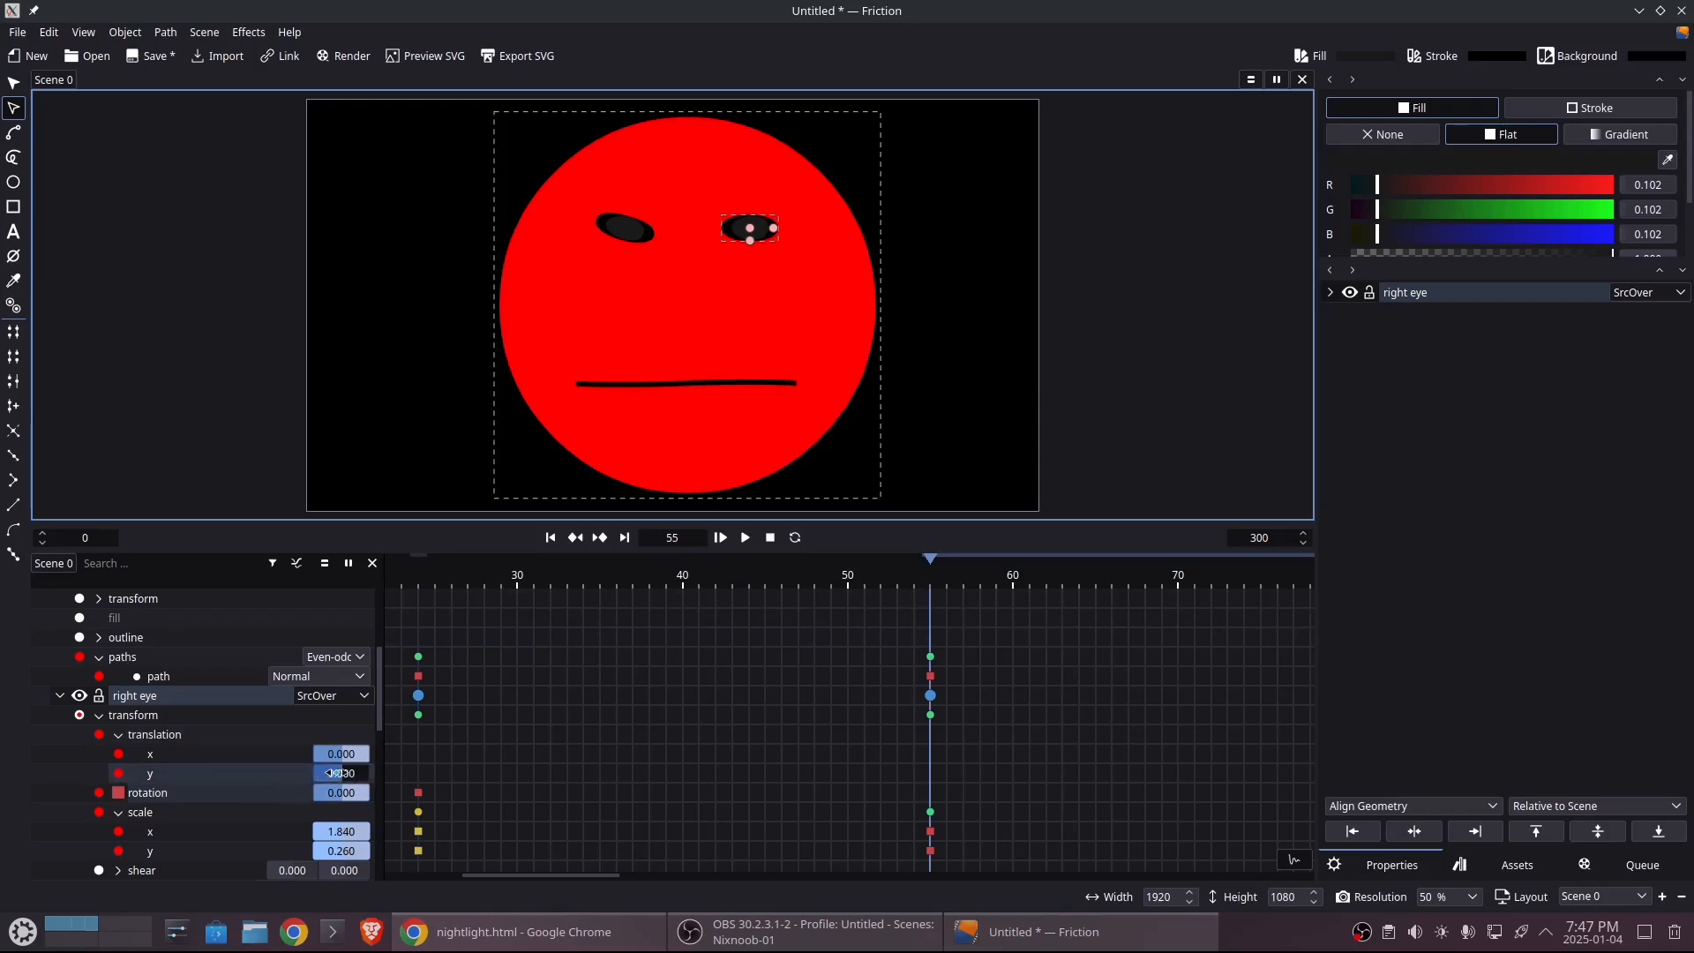
{"action": "left_click_drag", "start_coordinate": [334, 773], "coordinate": [336, 773]}
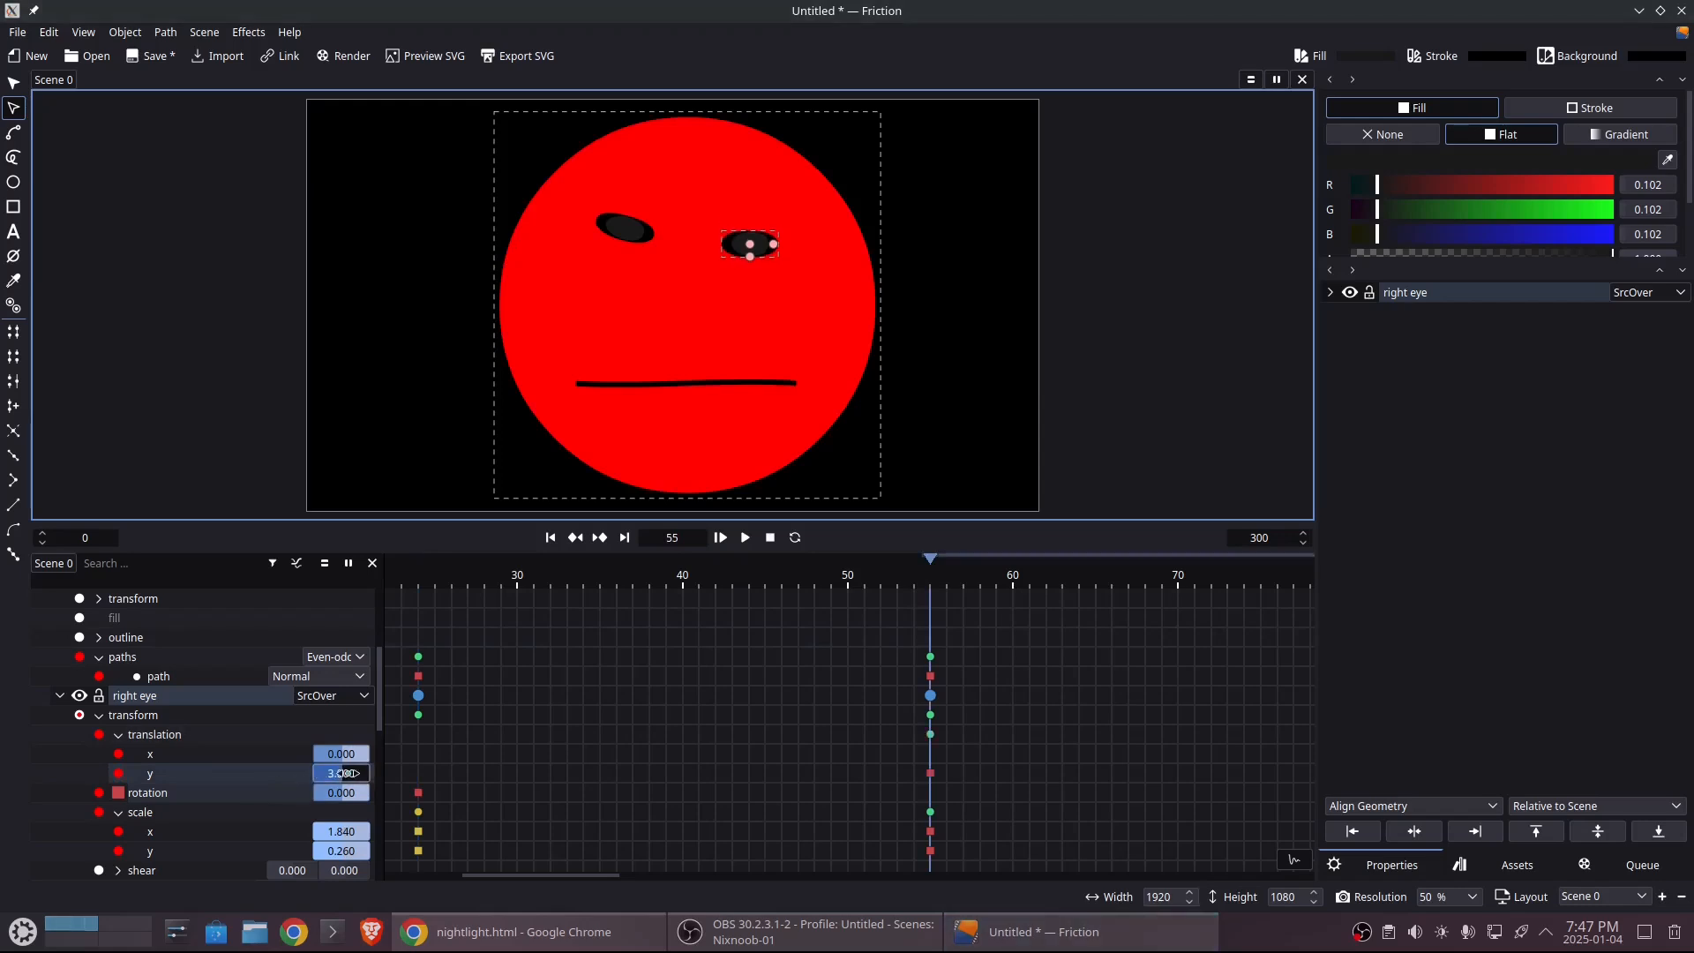
{"action": "key", "text": "ctrl+z"}
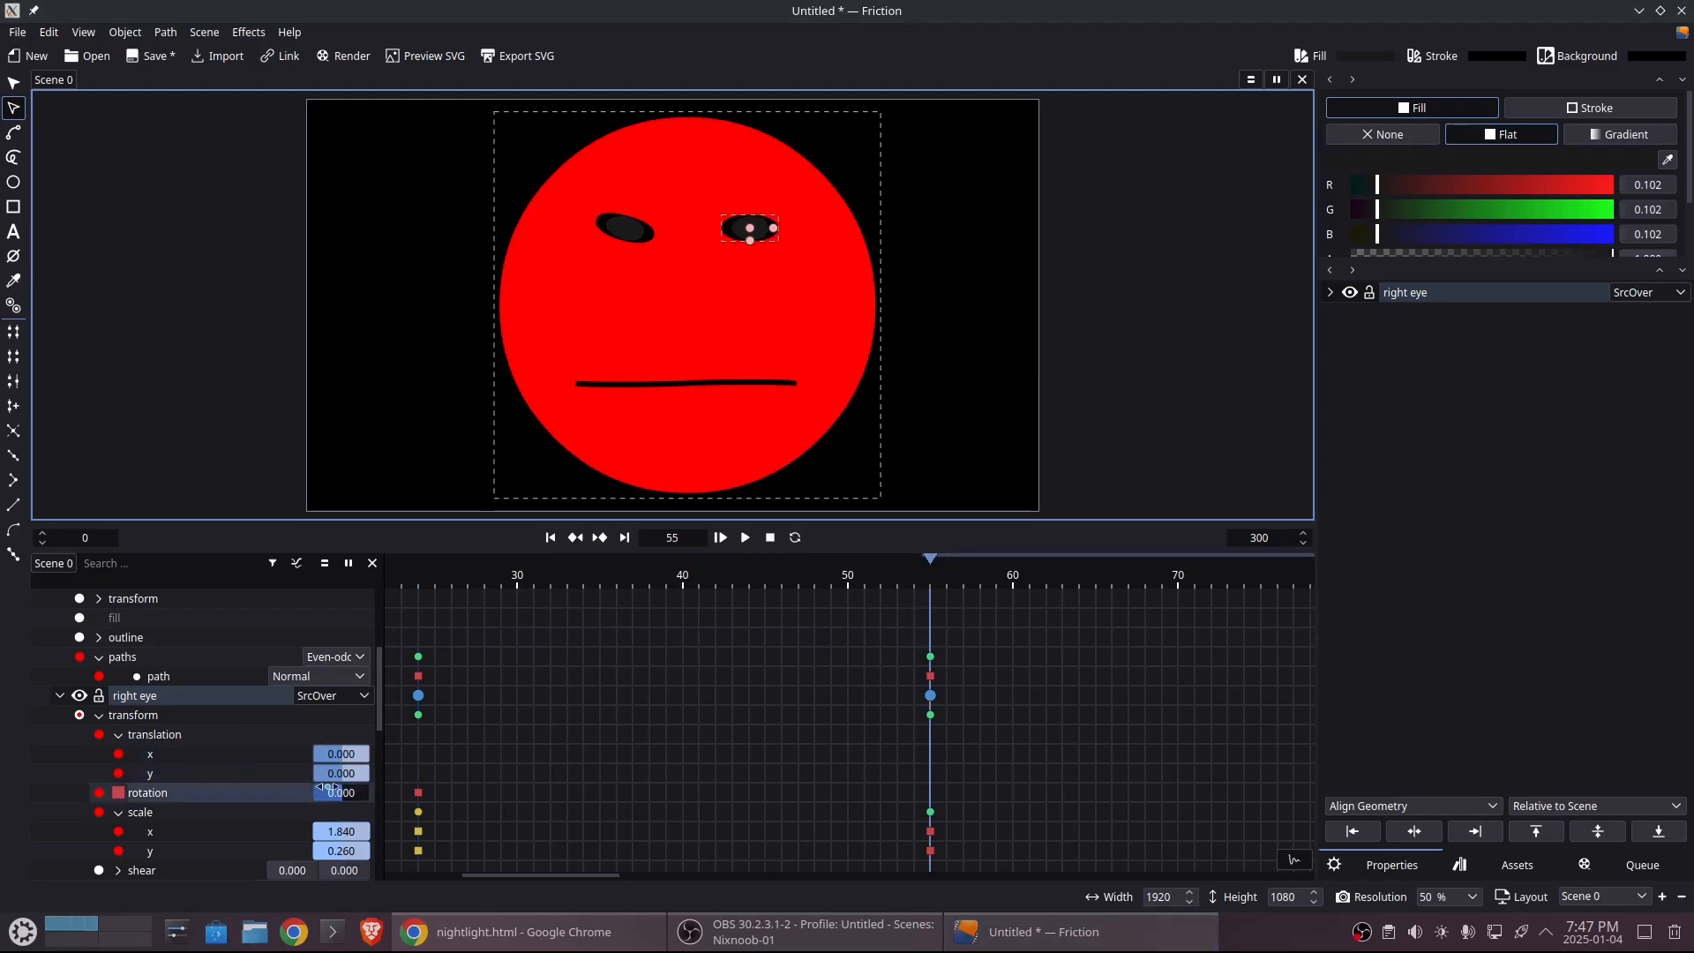
{"action": "left_click_drag", "start_coordinate": [335, 792], "coordinate": [342, 793]}
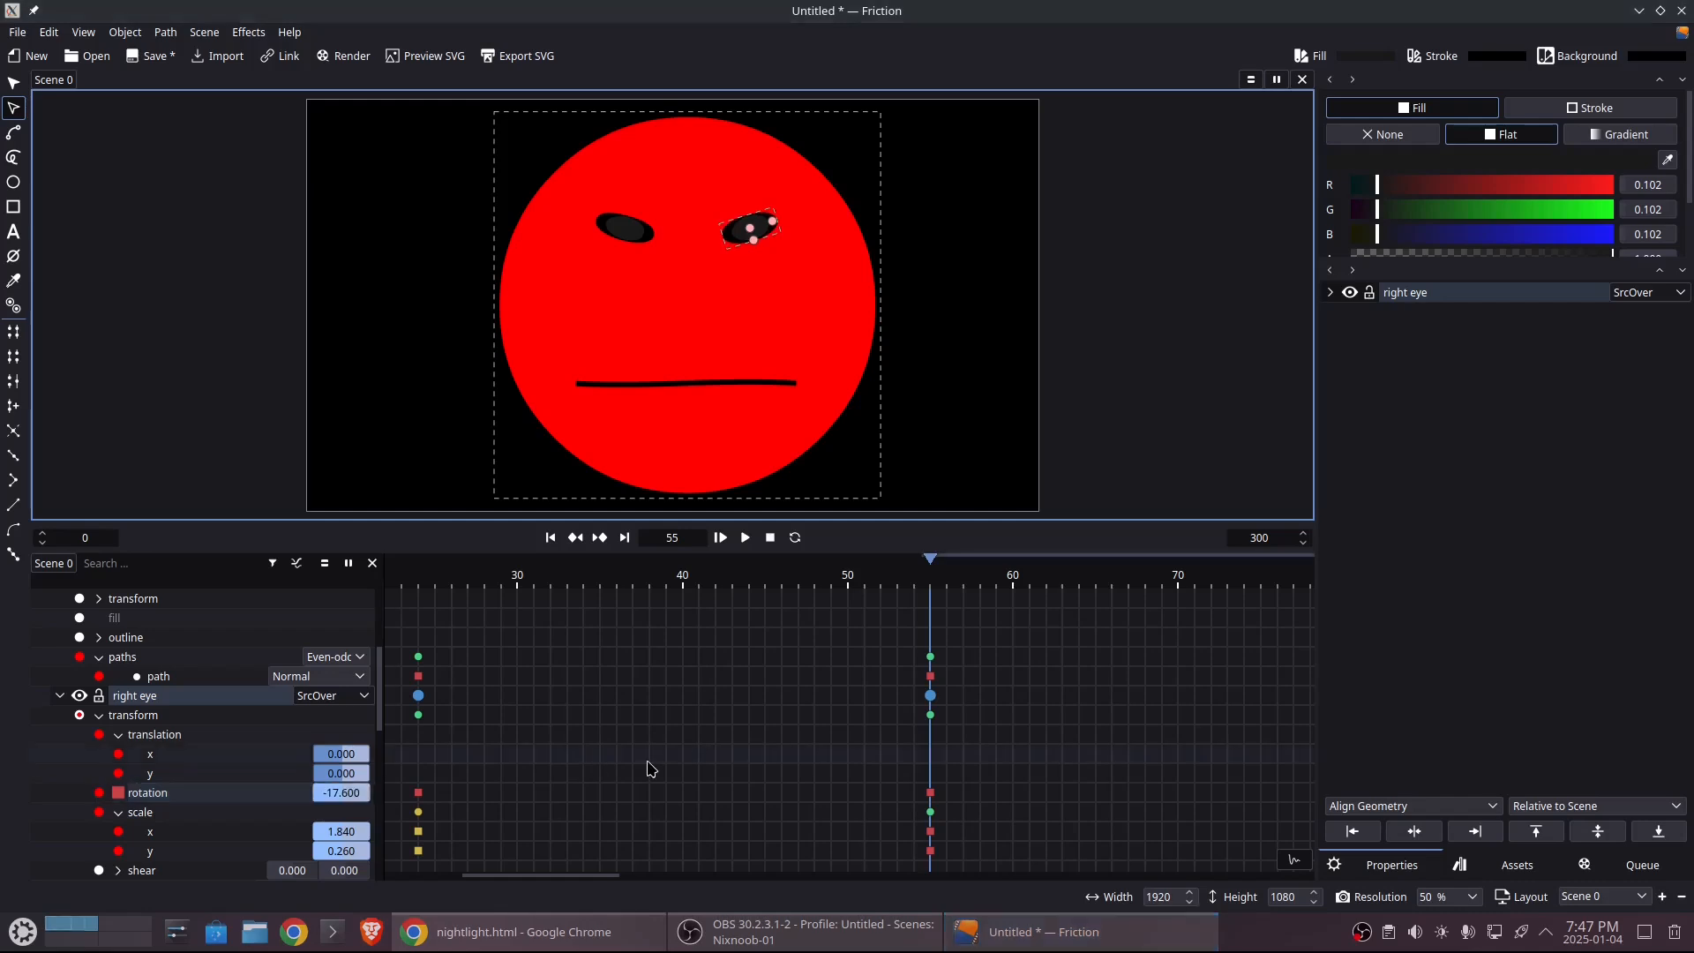
- Change the smiley's fill color at frame 85 to blue with R 0.000, G 0.625 and B 0.758
{"action": "left_click_drag", "start_coordinate": [930, 584], "coordinate": [930, 622]}
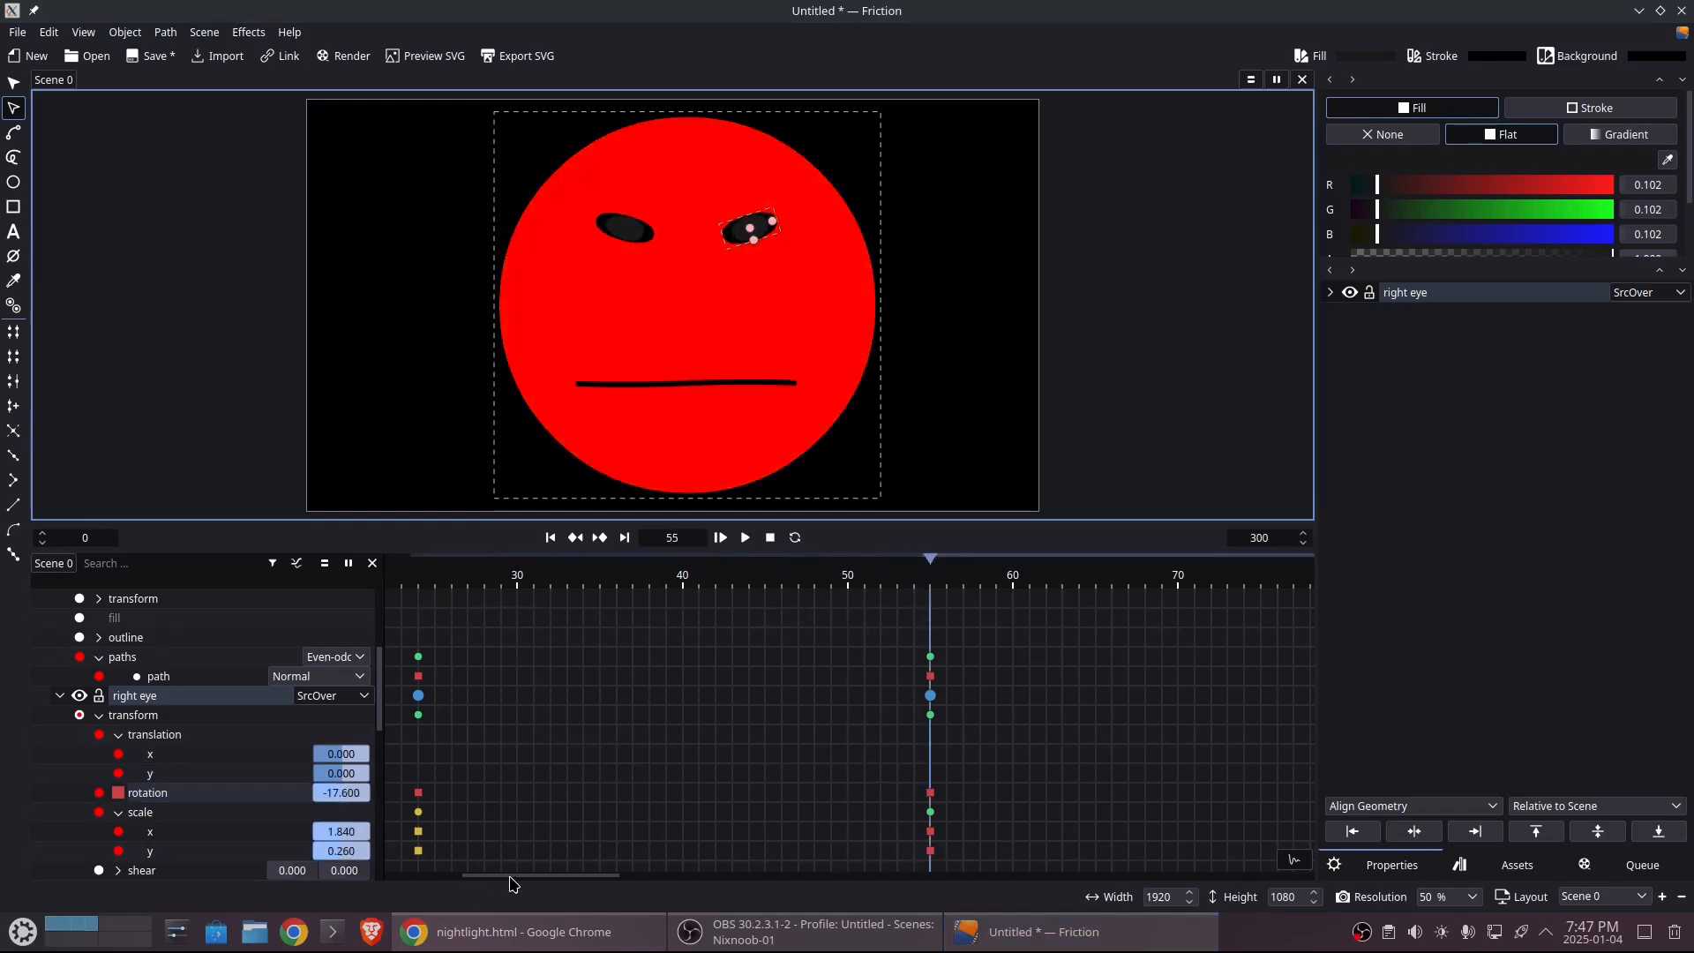
{"action": "left_click_drag", "start_coordinate": [514, 876], "coordinate": [584, 876]}
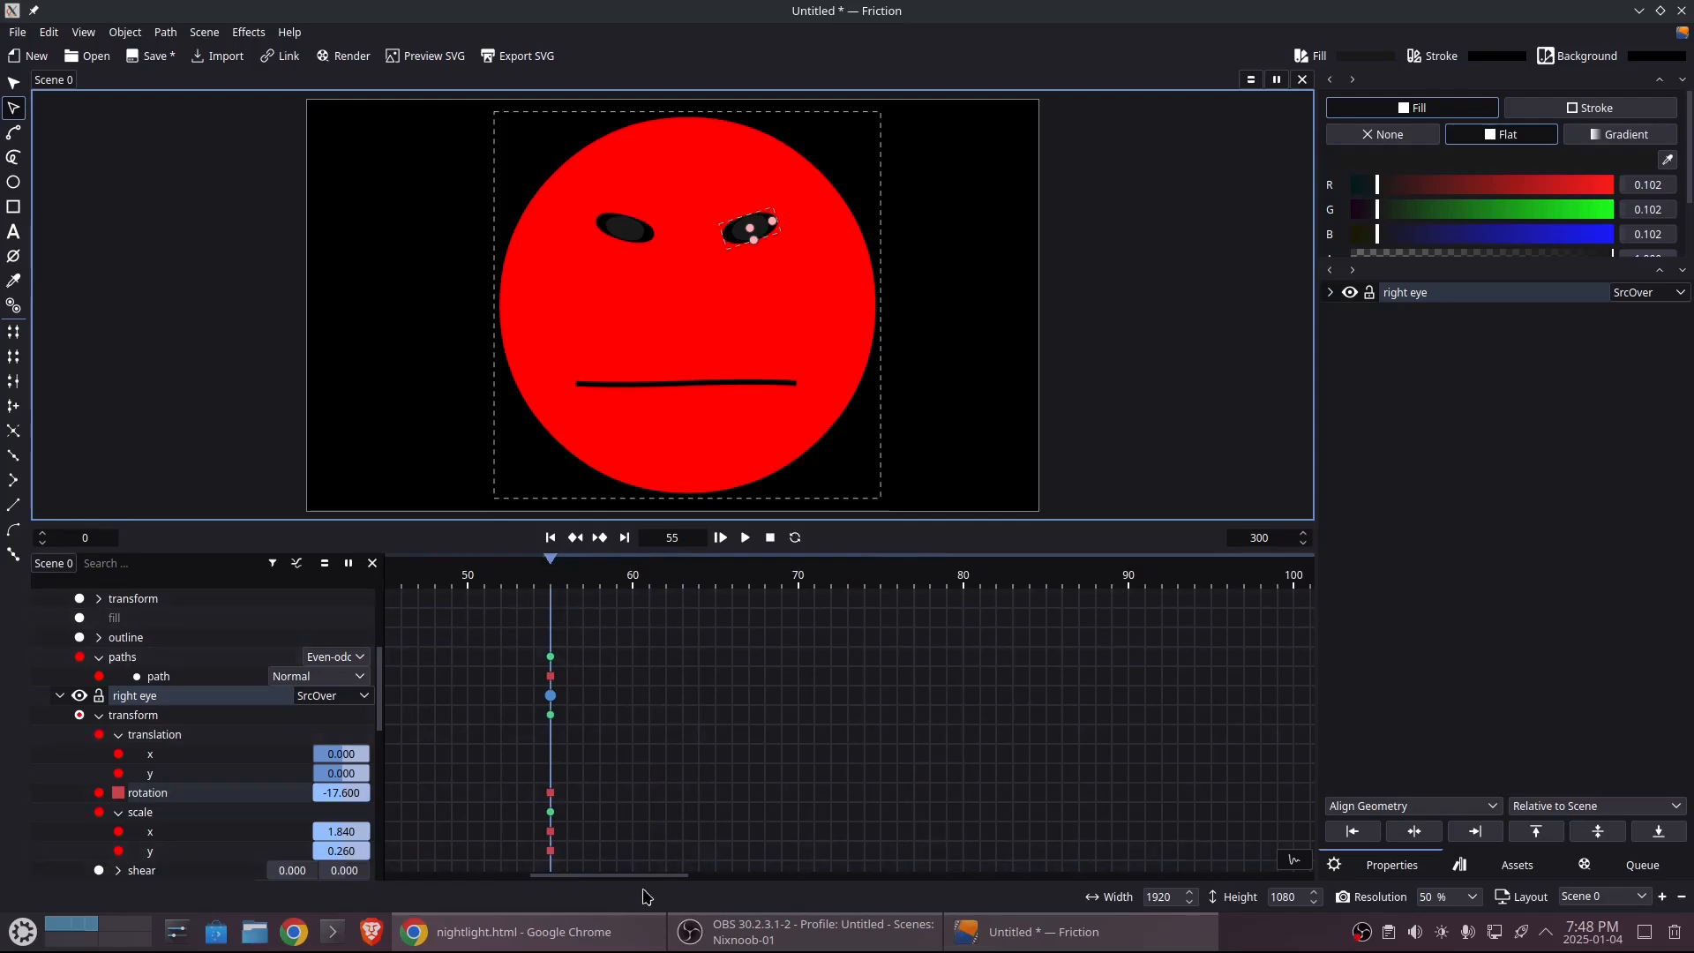
{"action": "left_click_drag", "start_coordinate": [630, 882], "coordinate": [641, 877]}
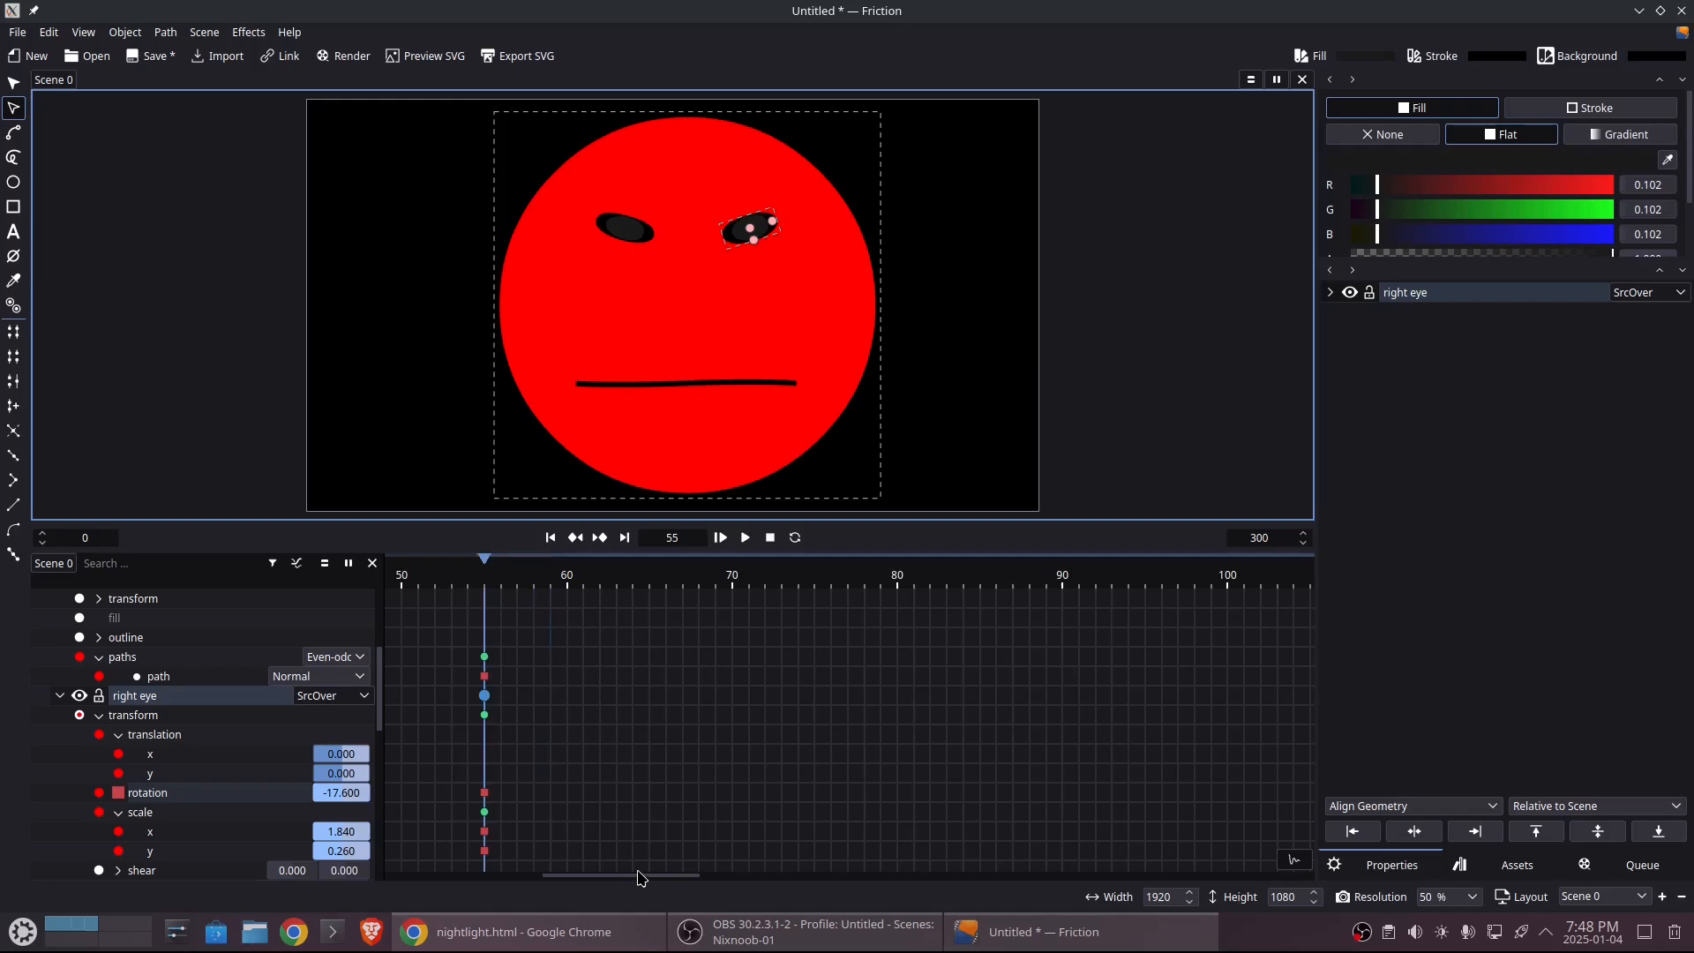
{"action": "left_click", "coordinate": [980, 584]}
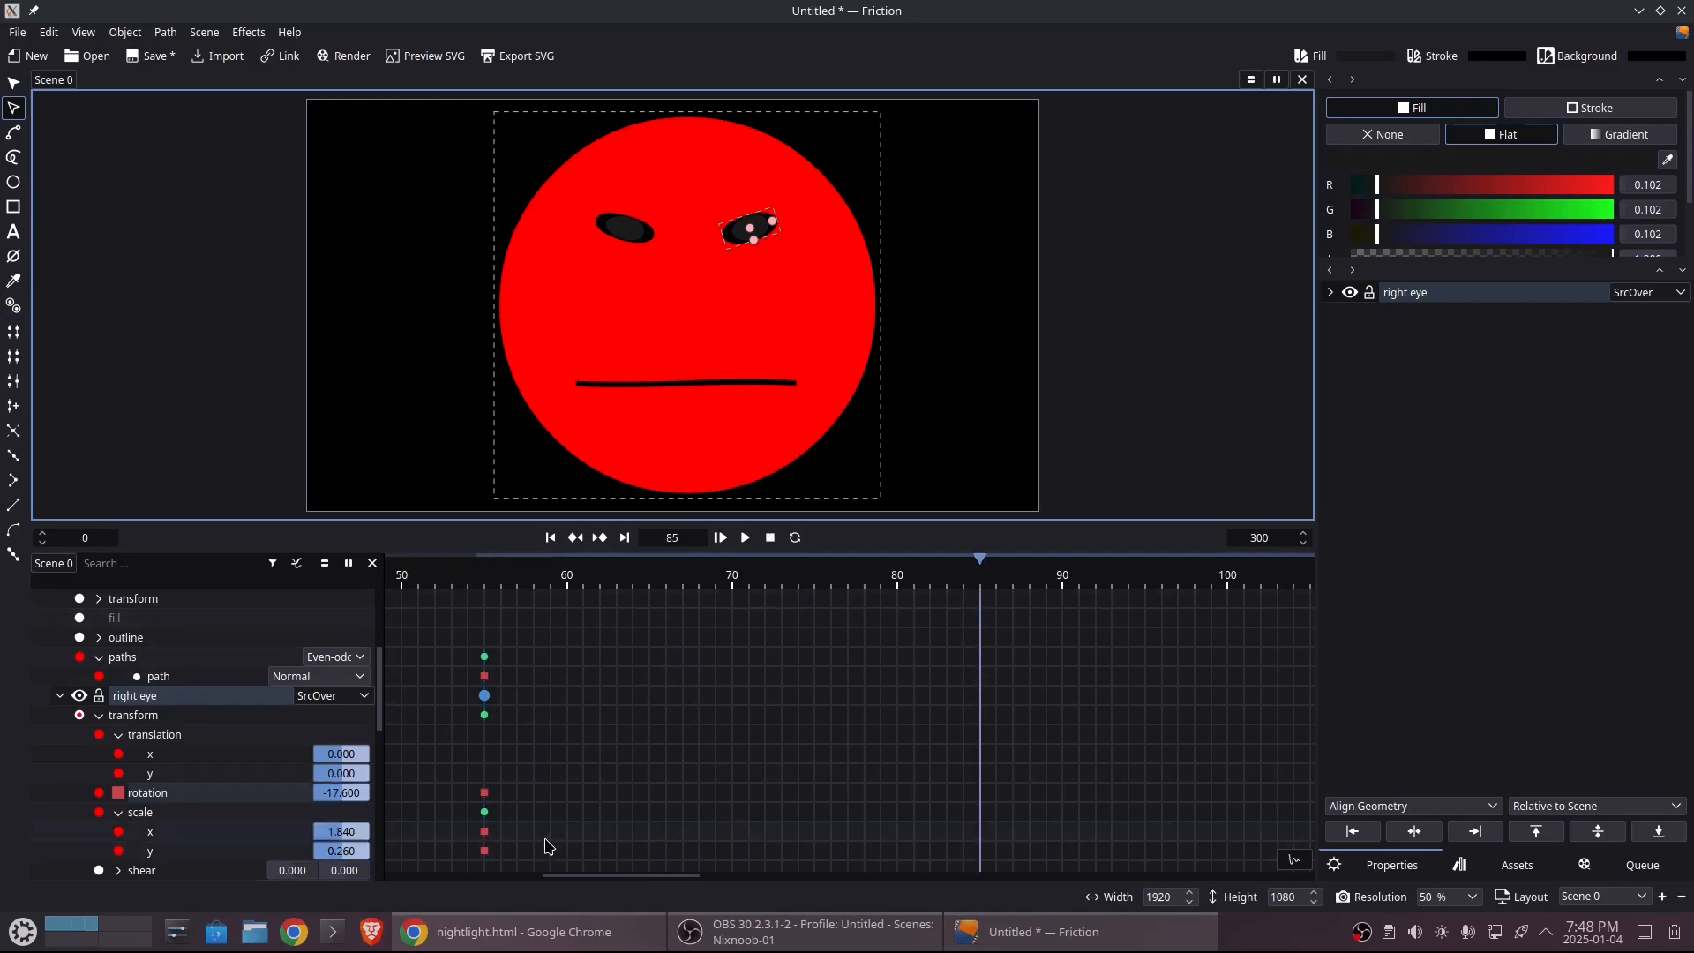
{"action": "left_click_drag", "start_coordinate": [381, 703], "coordinate": [384, 832]}
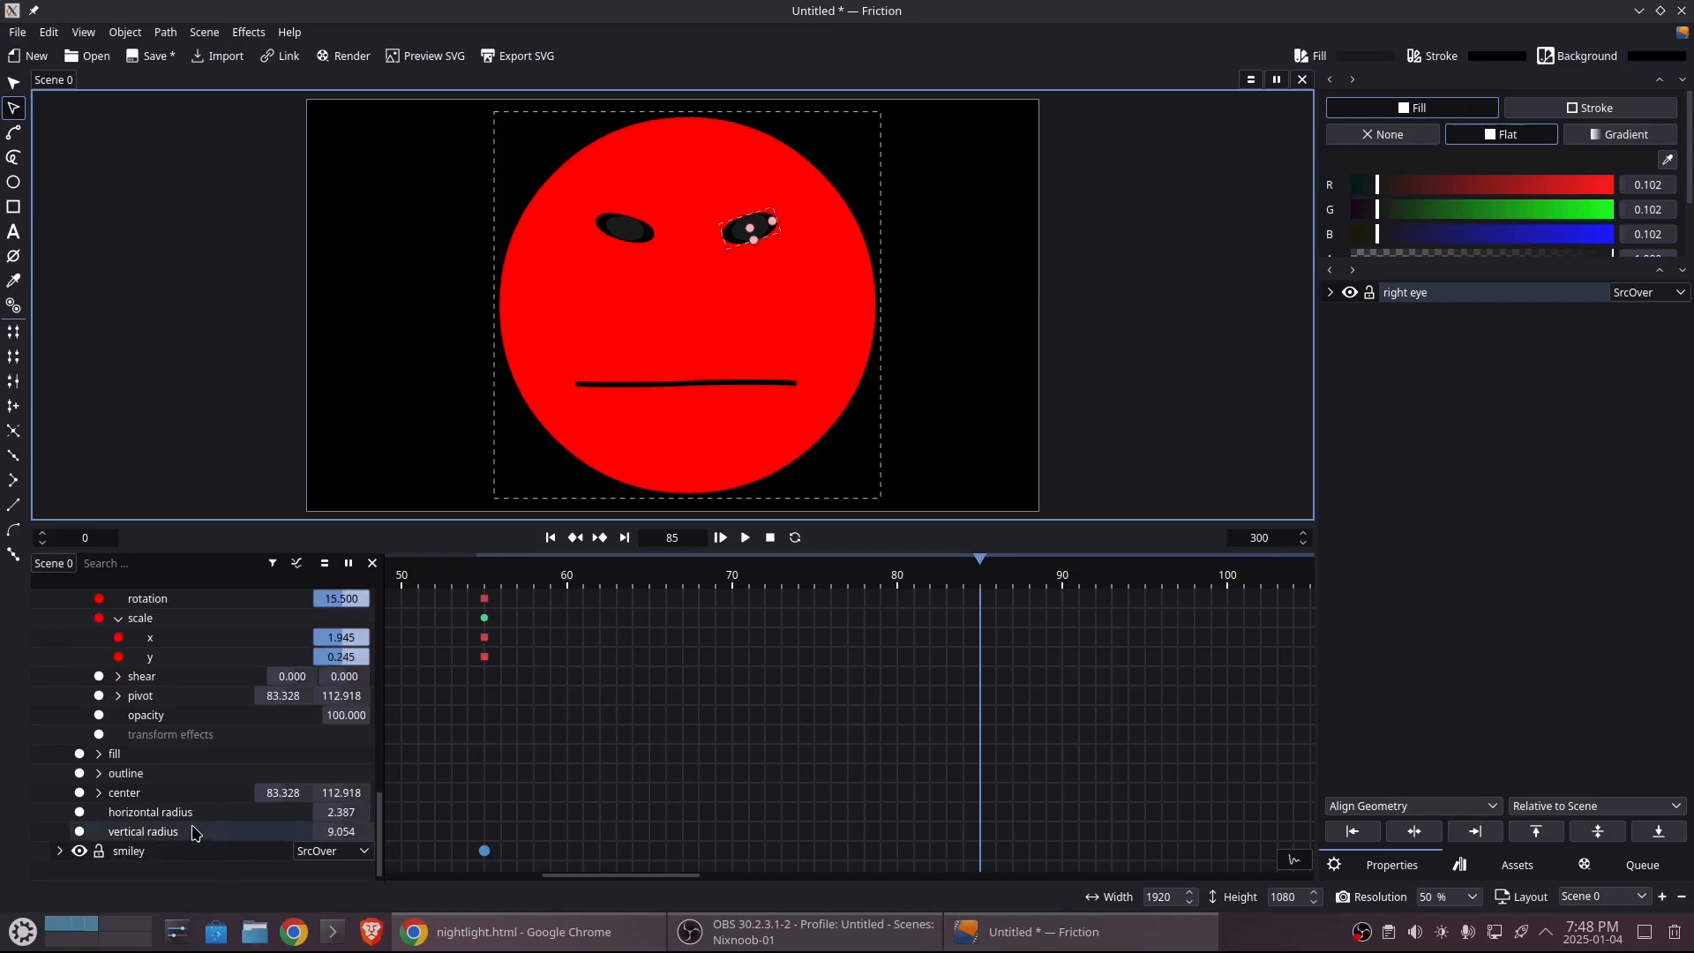
{"action": "left_click", "coordinate": [59, 850]}
{"action": "scroll", "coordinate": [64, 855], "scroll_direction": "down", "scroll_amount": 2}
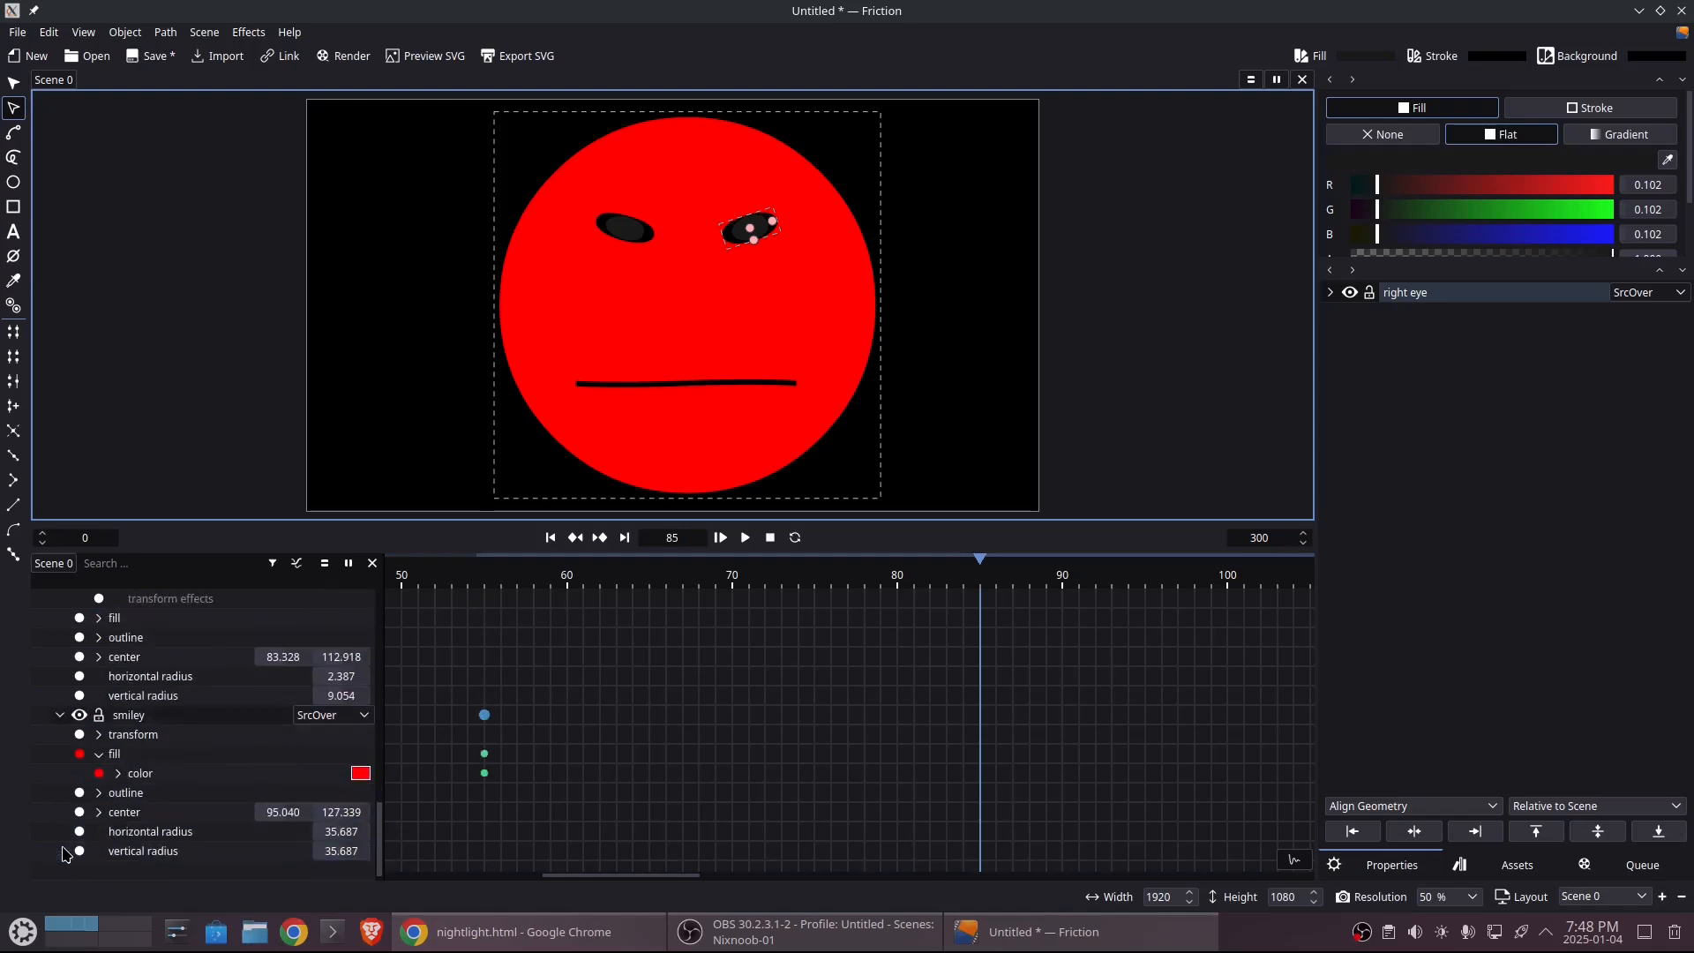
{"action": "left_click", "coordinate": [361, 773]}
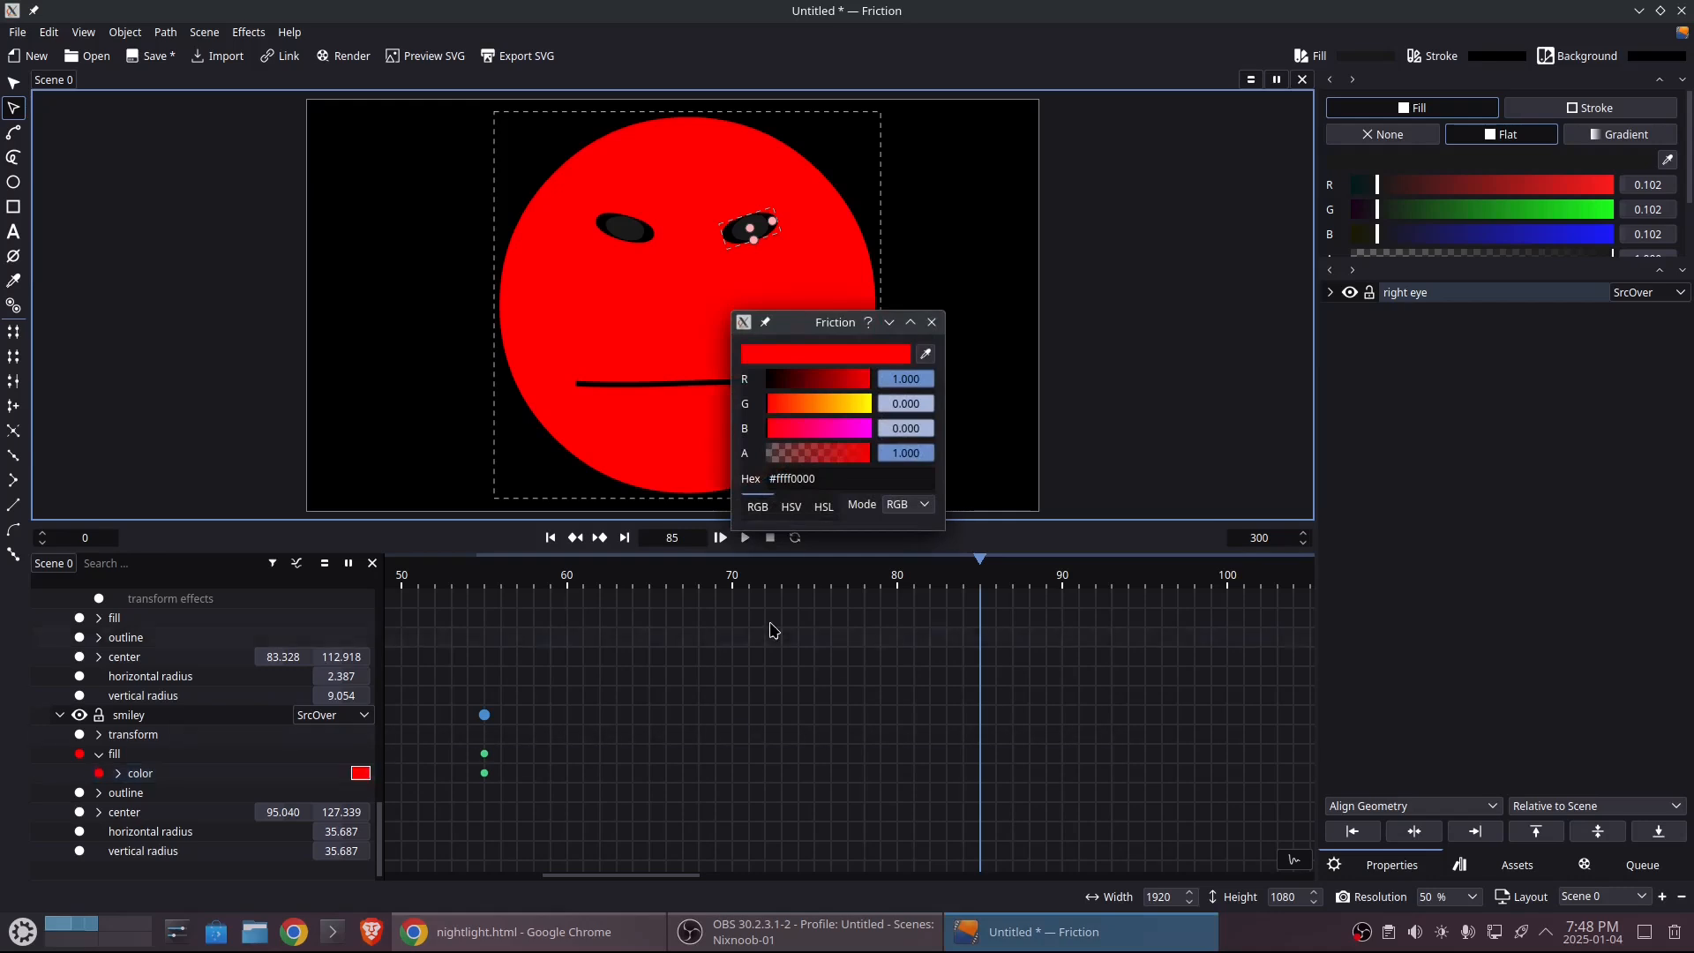
{"action": "left_click", "coordinate": [846, 429]}
{"action": "left_click_drag", "start_coordinate": [800, 380], "coordinate": [743, 381]}
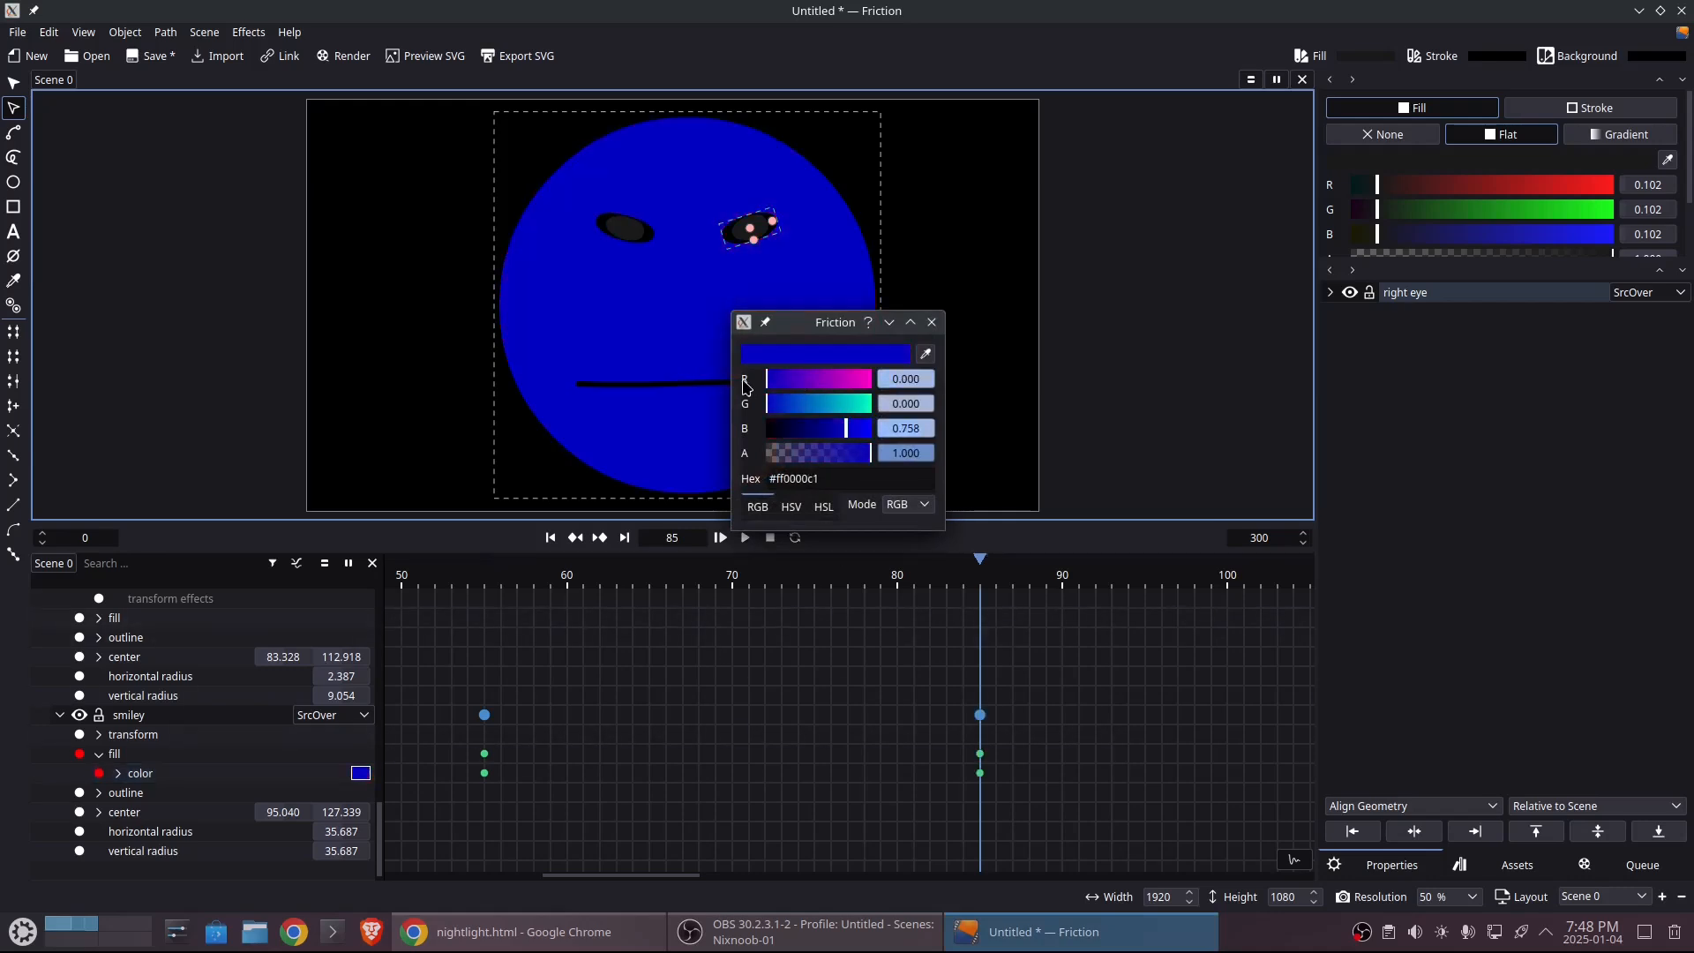
{"action": "left_click_drag", "start_coordinate": [851, 412], "coordinate": [831, 407]}
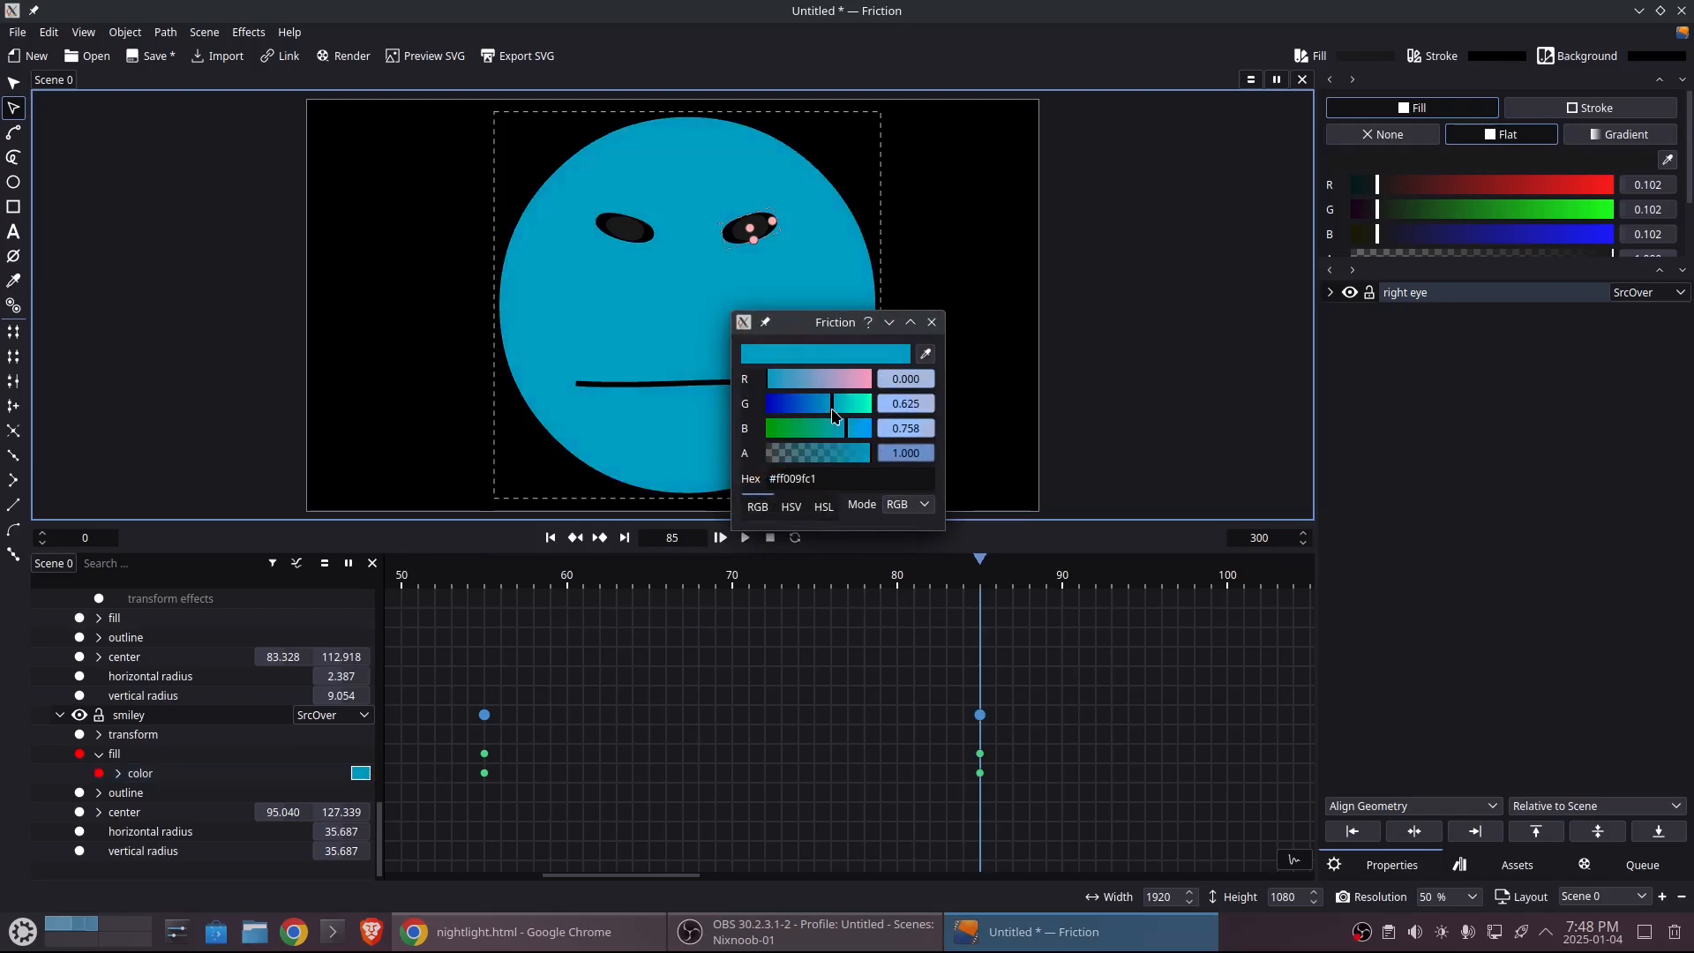
{"action": "left_click", "coordinate": [931, 322]}
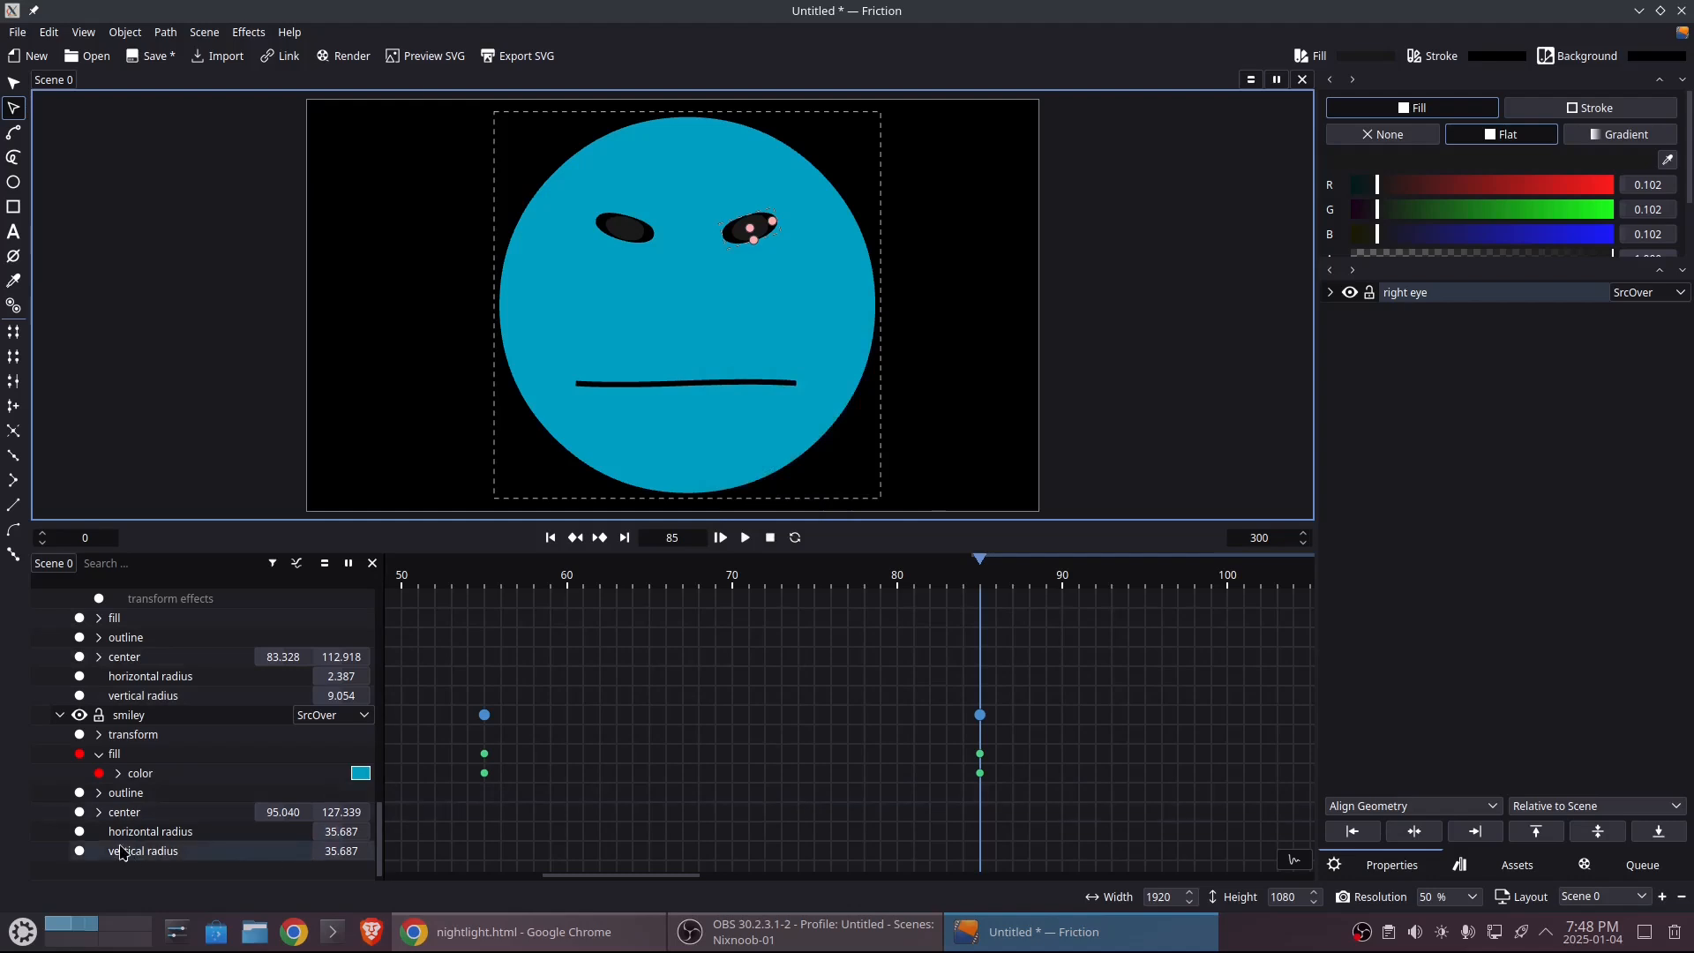
- Bend the mouth path into a frown at frame 85 by pulling the curve handles of both end nodes upward
{"action": "scroll", "coordinate": [120, 851], "scroll_direction": "up", "scroll_amount": 6}
{"action": "scroll", "coordinate": [174, 851], "scroll_direction": "down", "scroll_amount": 3}
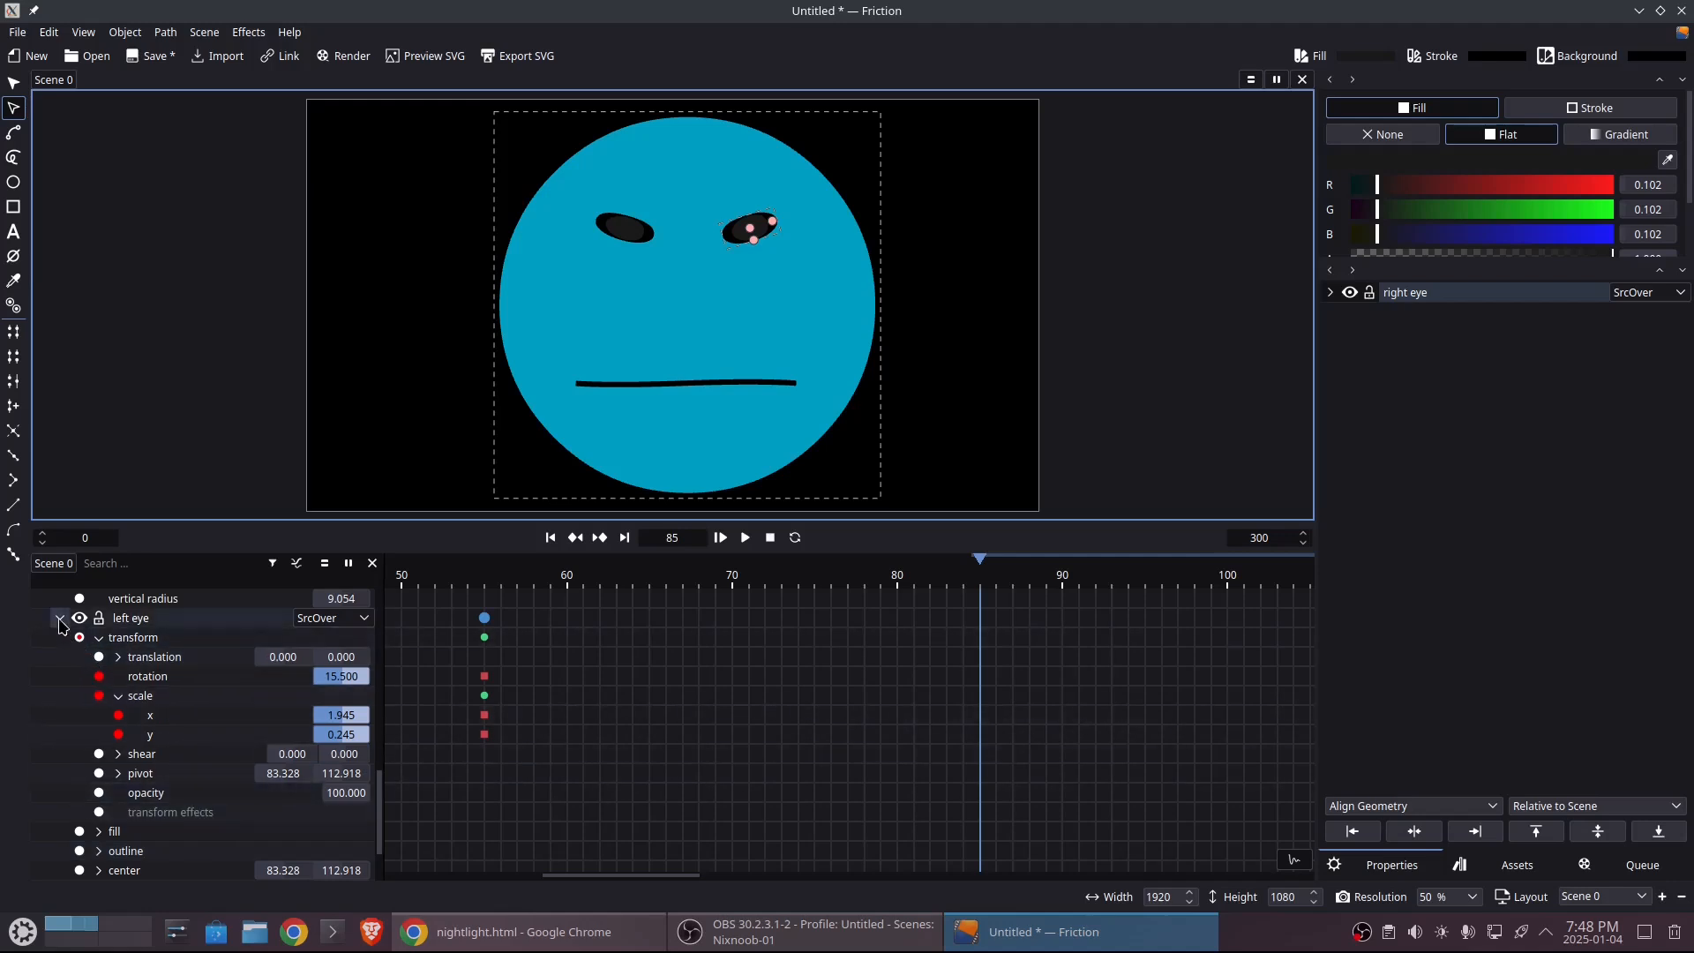
{"action": "scroll", "coordinate": [88, 711], "scroll_direction": "down", "scroll_amount": 2}
{"action": "scroll", "coordinate": [89, 693], "scroll_direction": "down", "scroll_amount": 3}
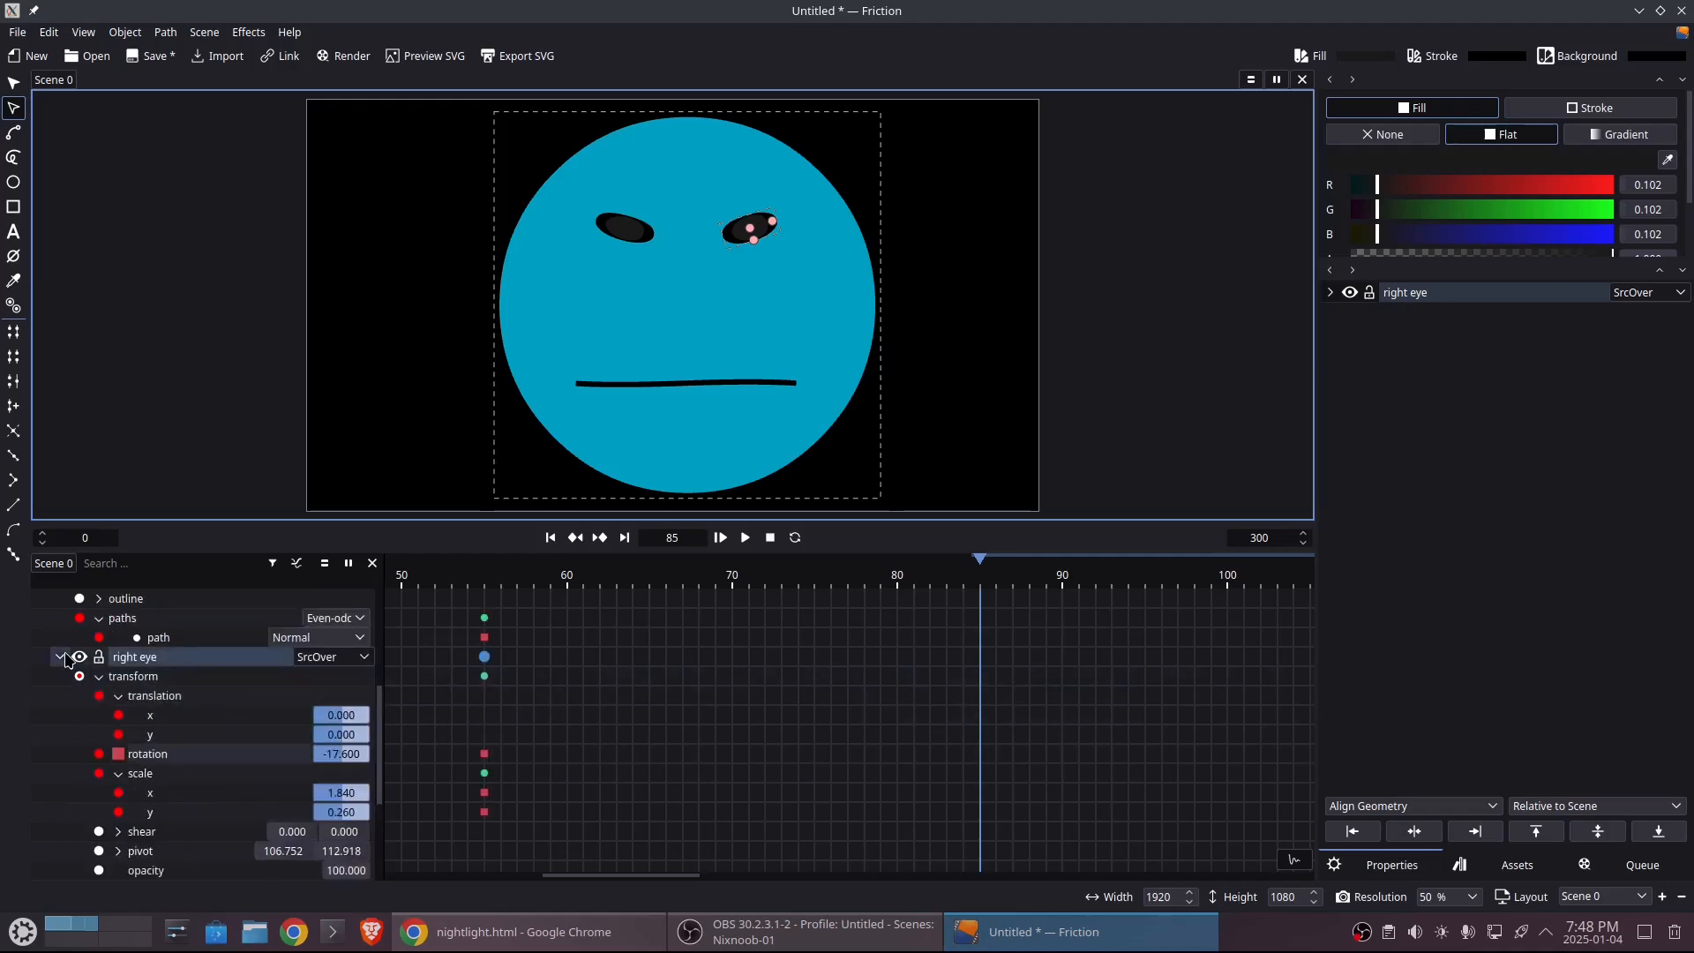
{"action": "left_click", "coordinate": [59, 657]}
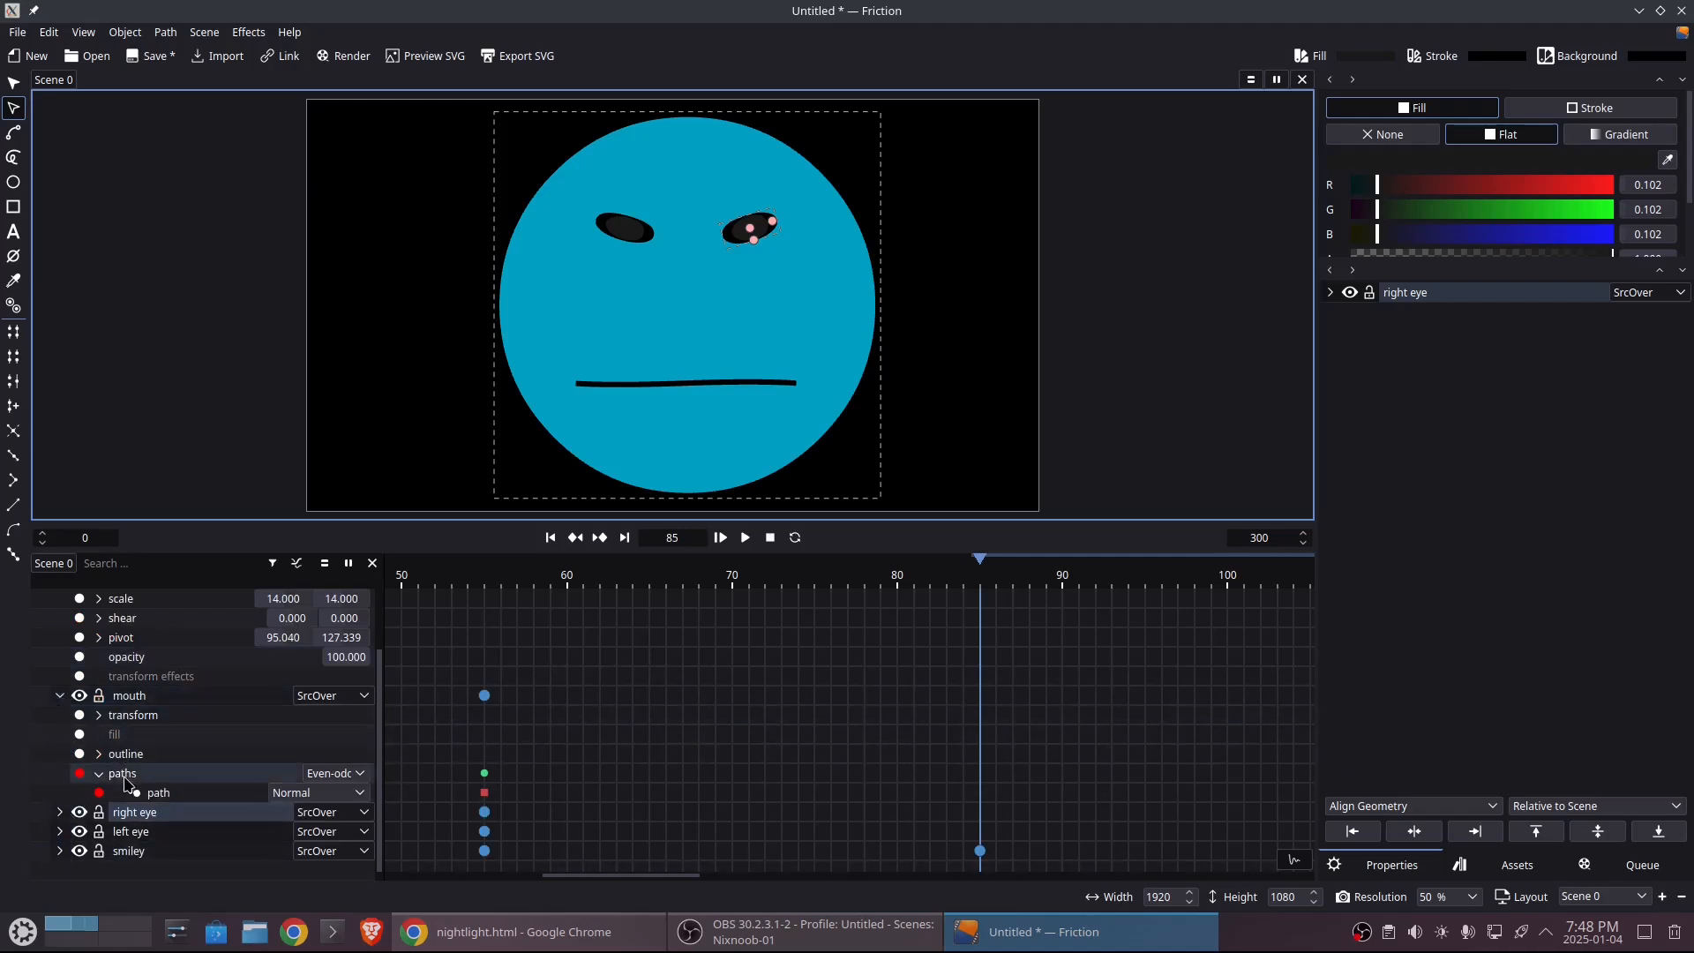
{"action": "left_click", "coordinate": [209, 797]}
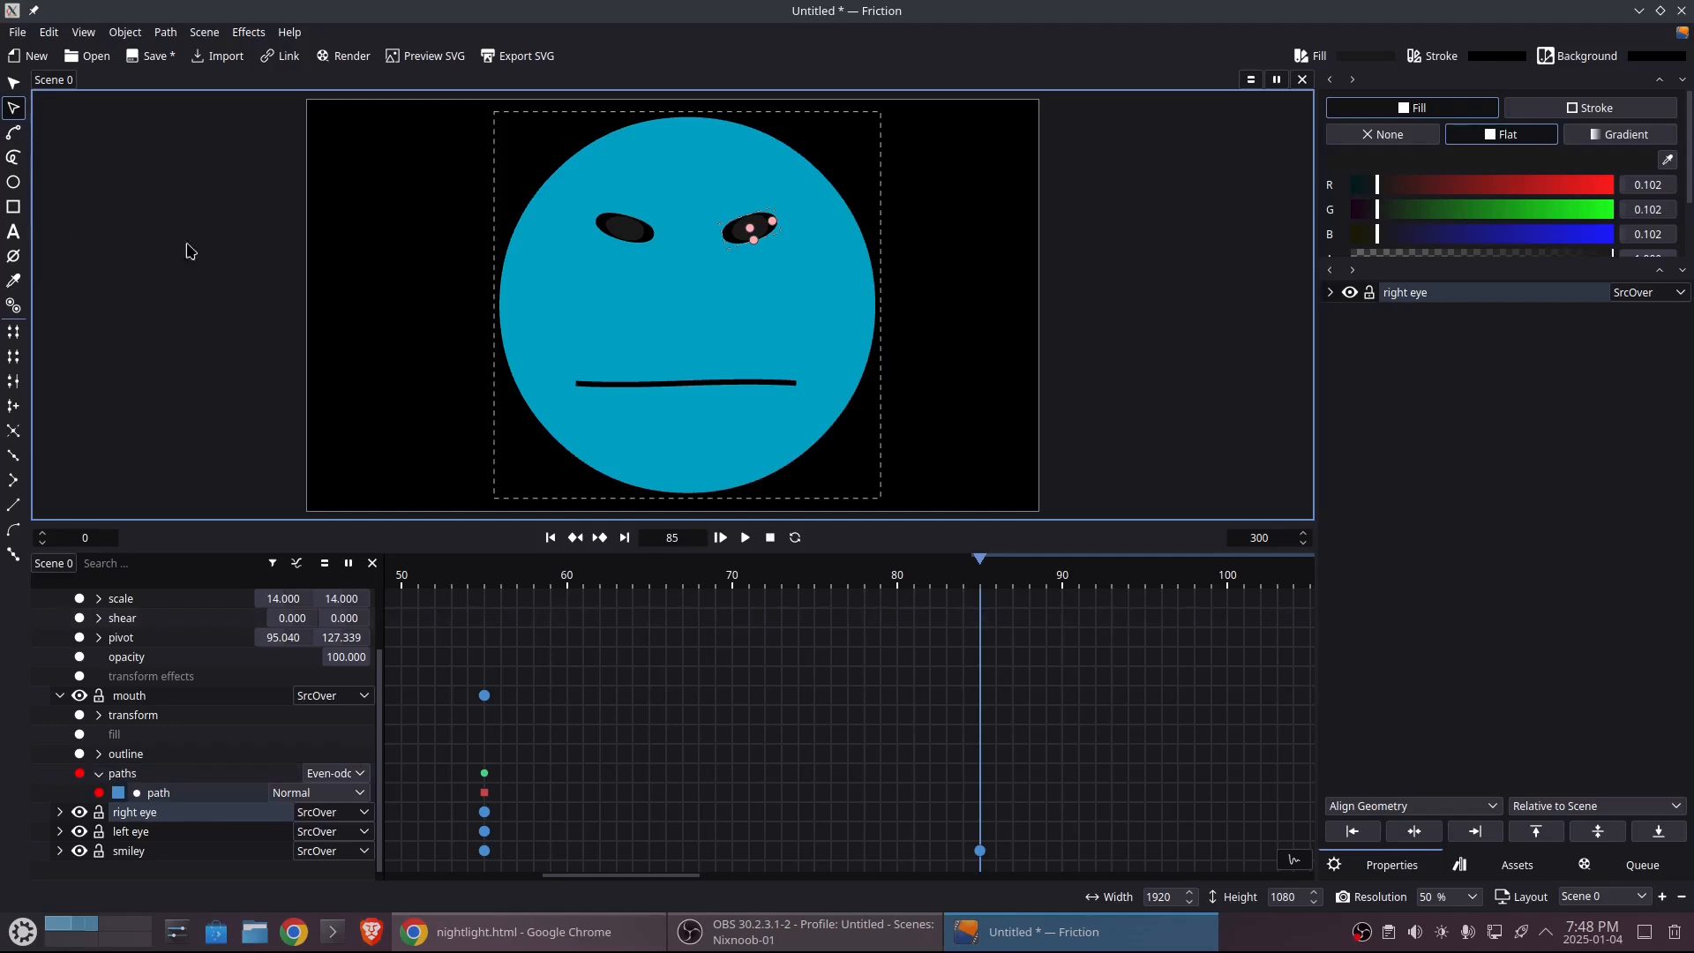
{"action": "left_click", "coordinate": [611, 385]}
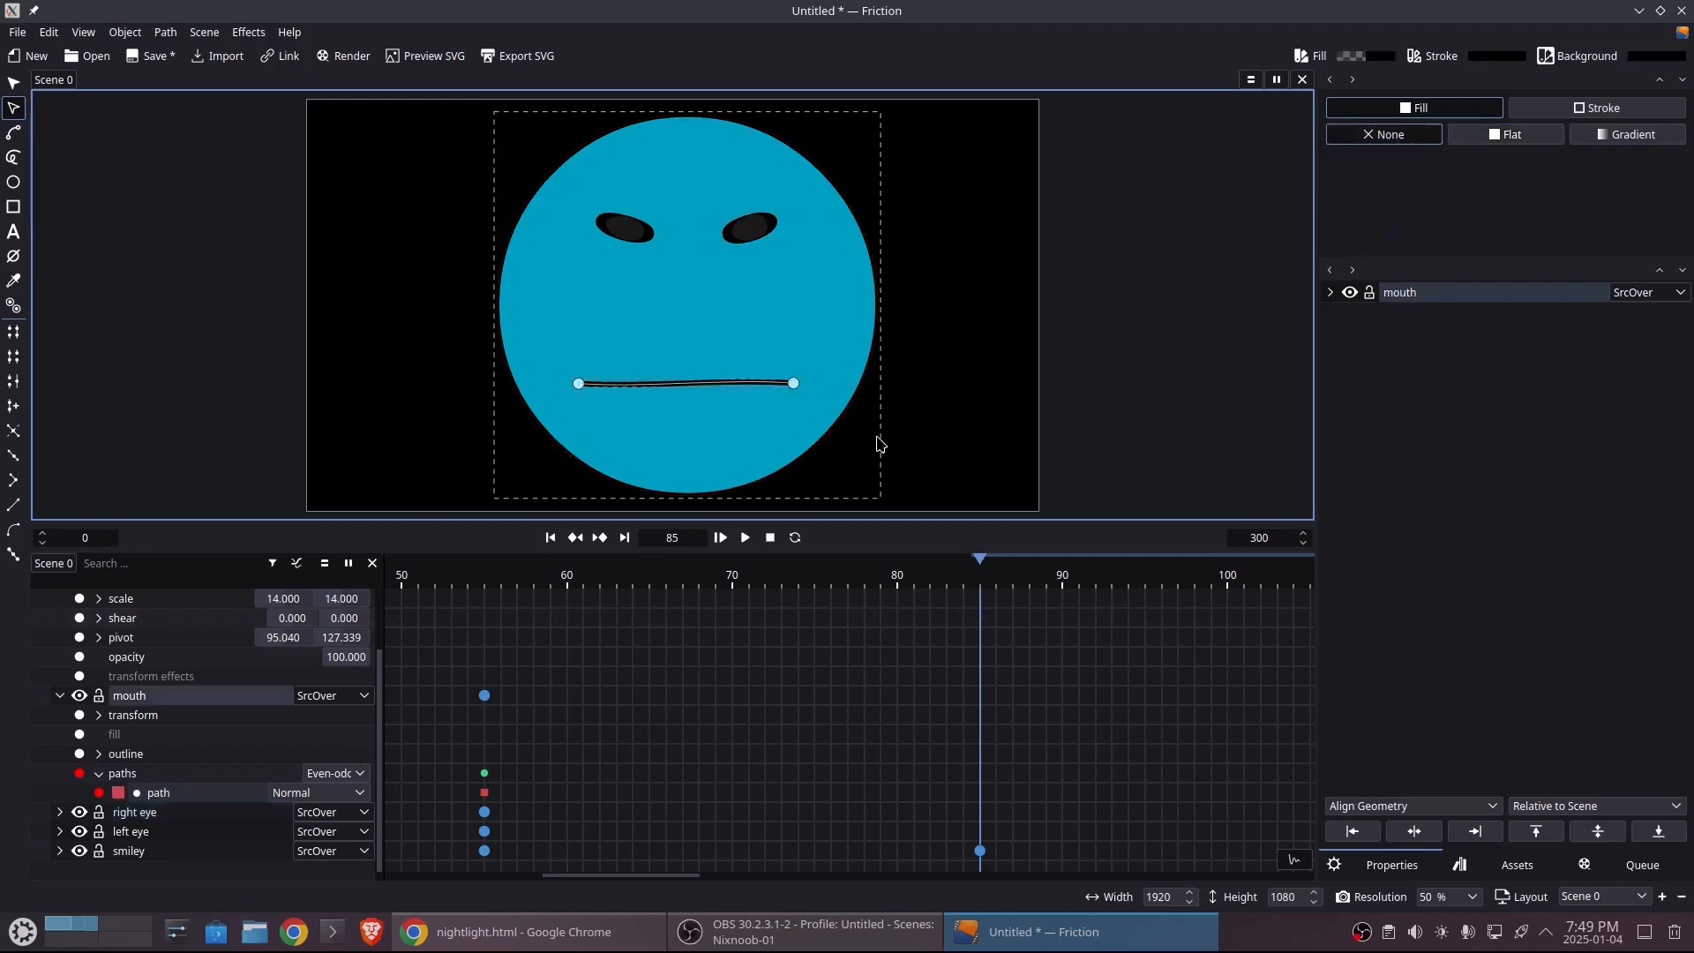
{"action": "left_click", "coordinate": [791, 384]}
{"action": "left_click_drag", "start_coordinate": [714, 378], "coordinate": [744, 303]}
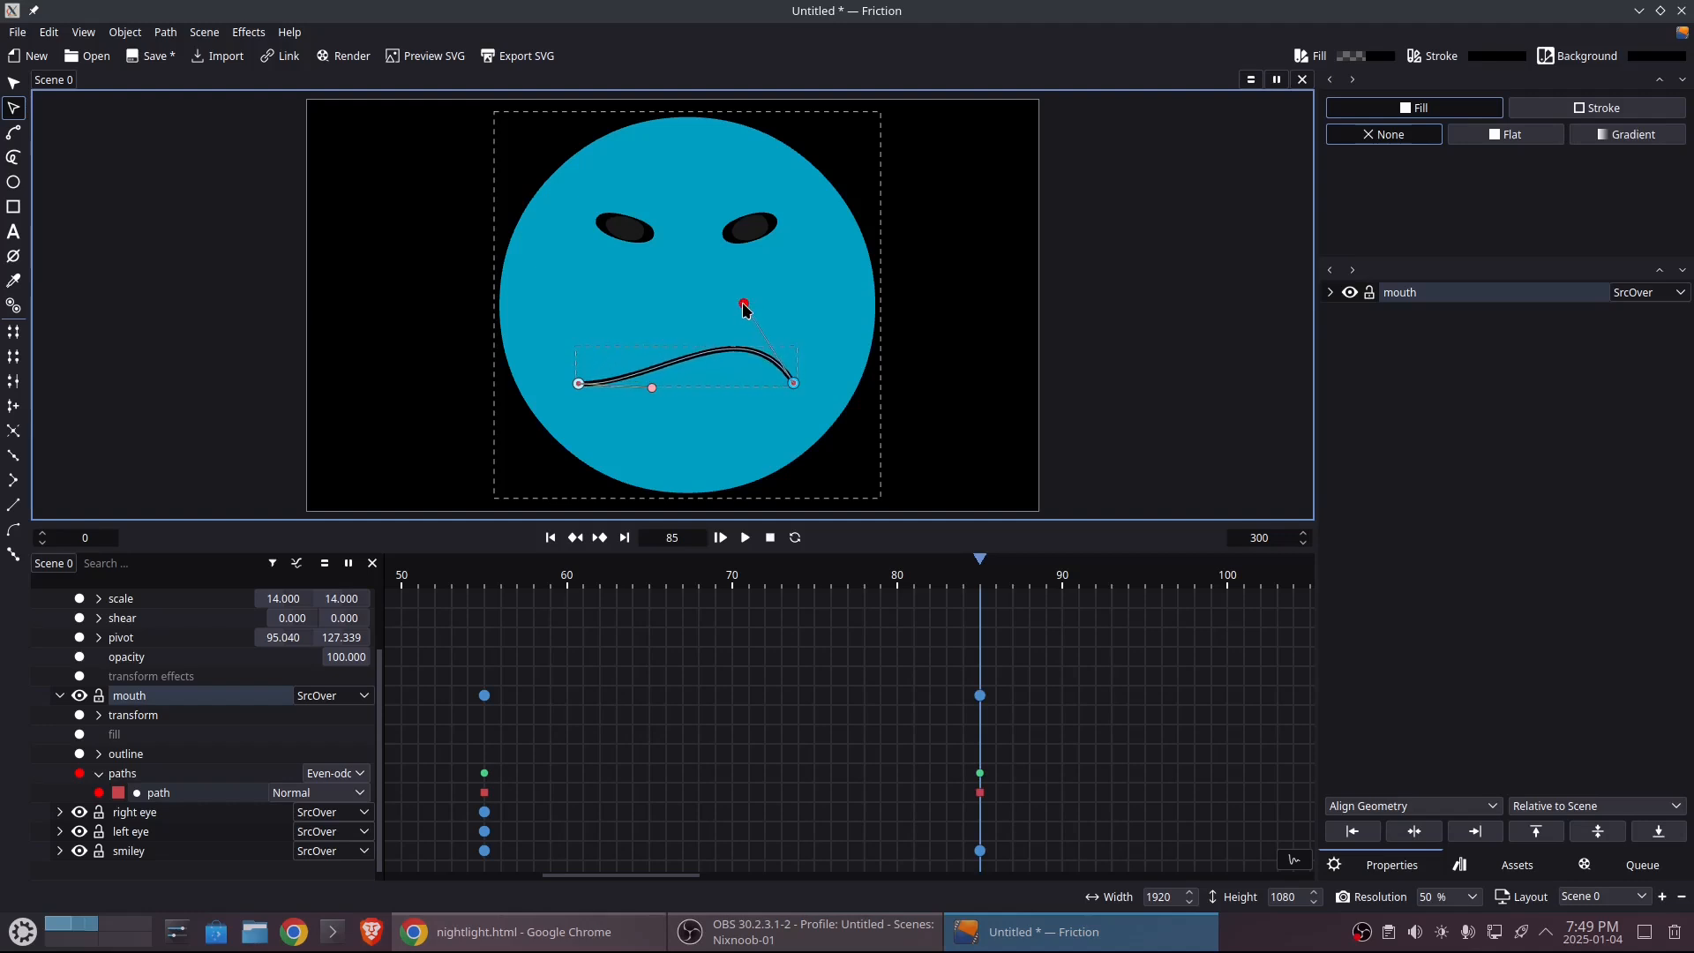
{"action": "left_click", "coordinate": [577, 383]}
{"action": "left_click_drag", "start_coordinate": [651, 390], "coordinate": [611, 322]}
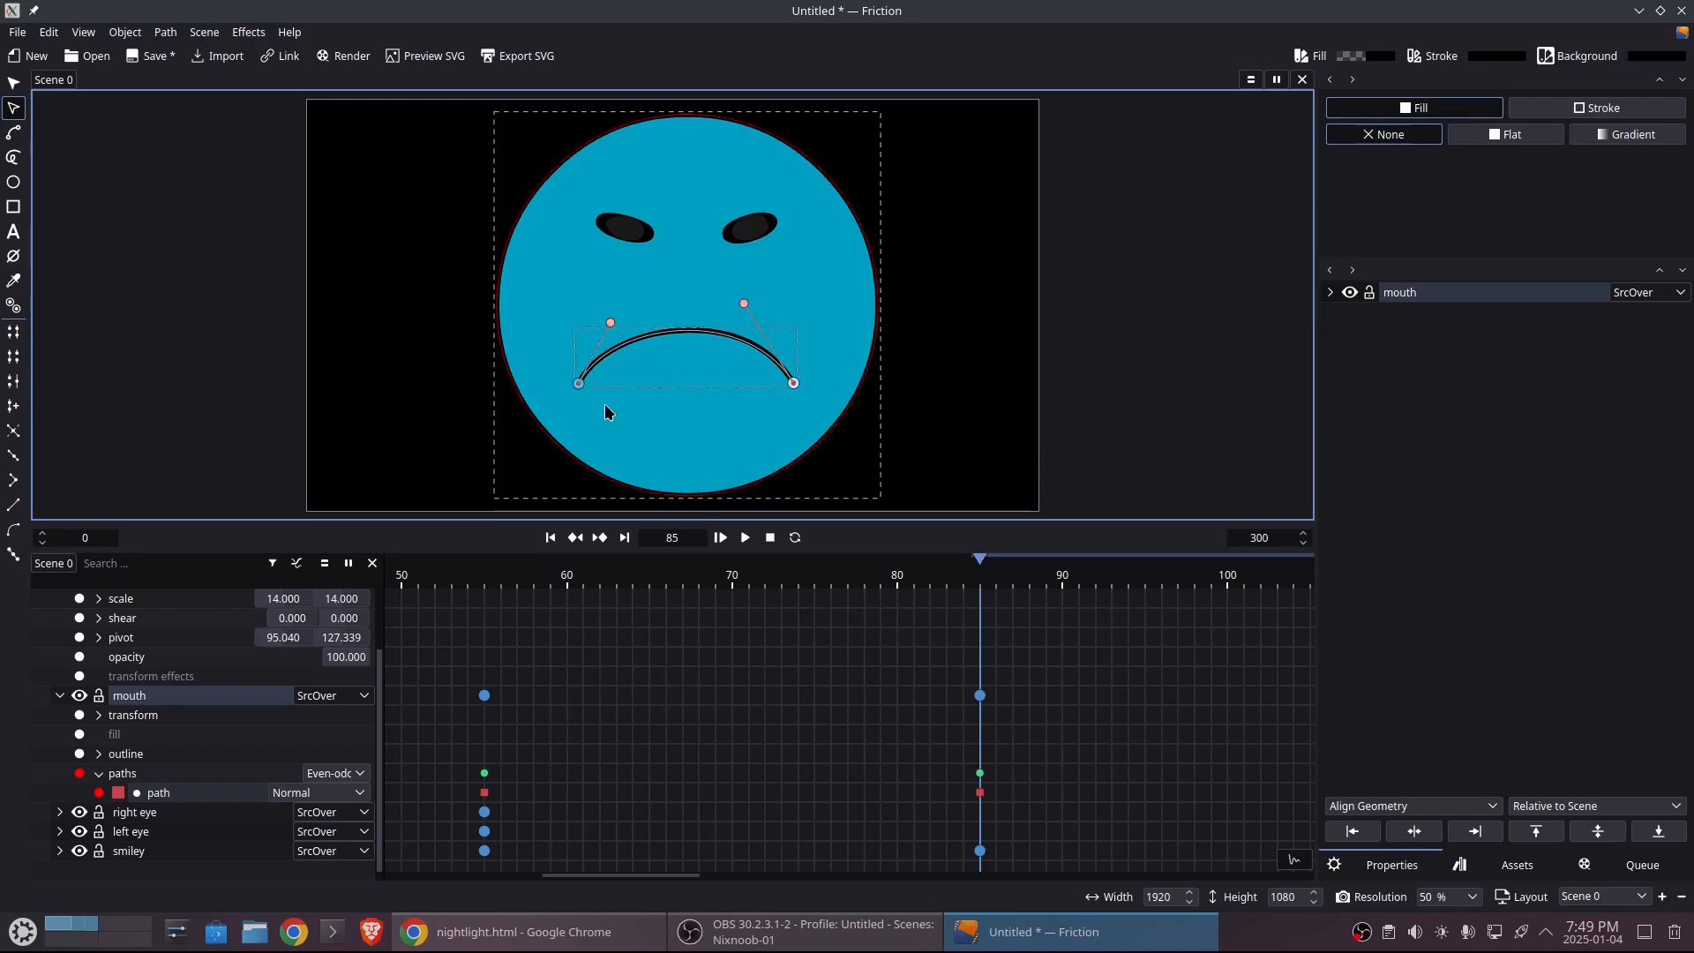
- Narrow the frown at frame 85 by moving both mouth end nodes inward and slightly down, and even out the curve with their handles
{"action": "left_click_drag", "start_coordinate": [581, 385], "coordinate": [602, 400]}
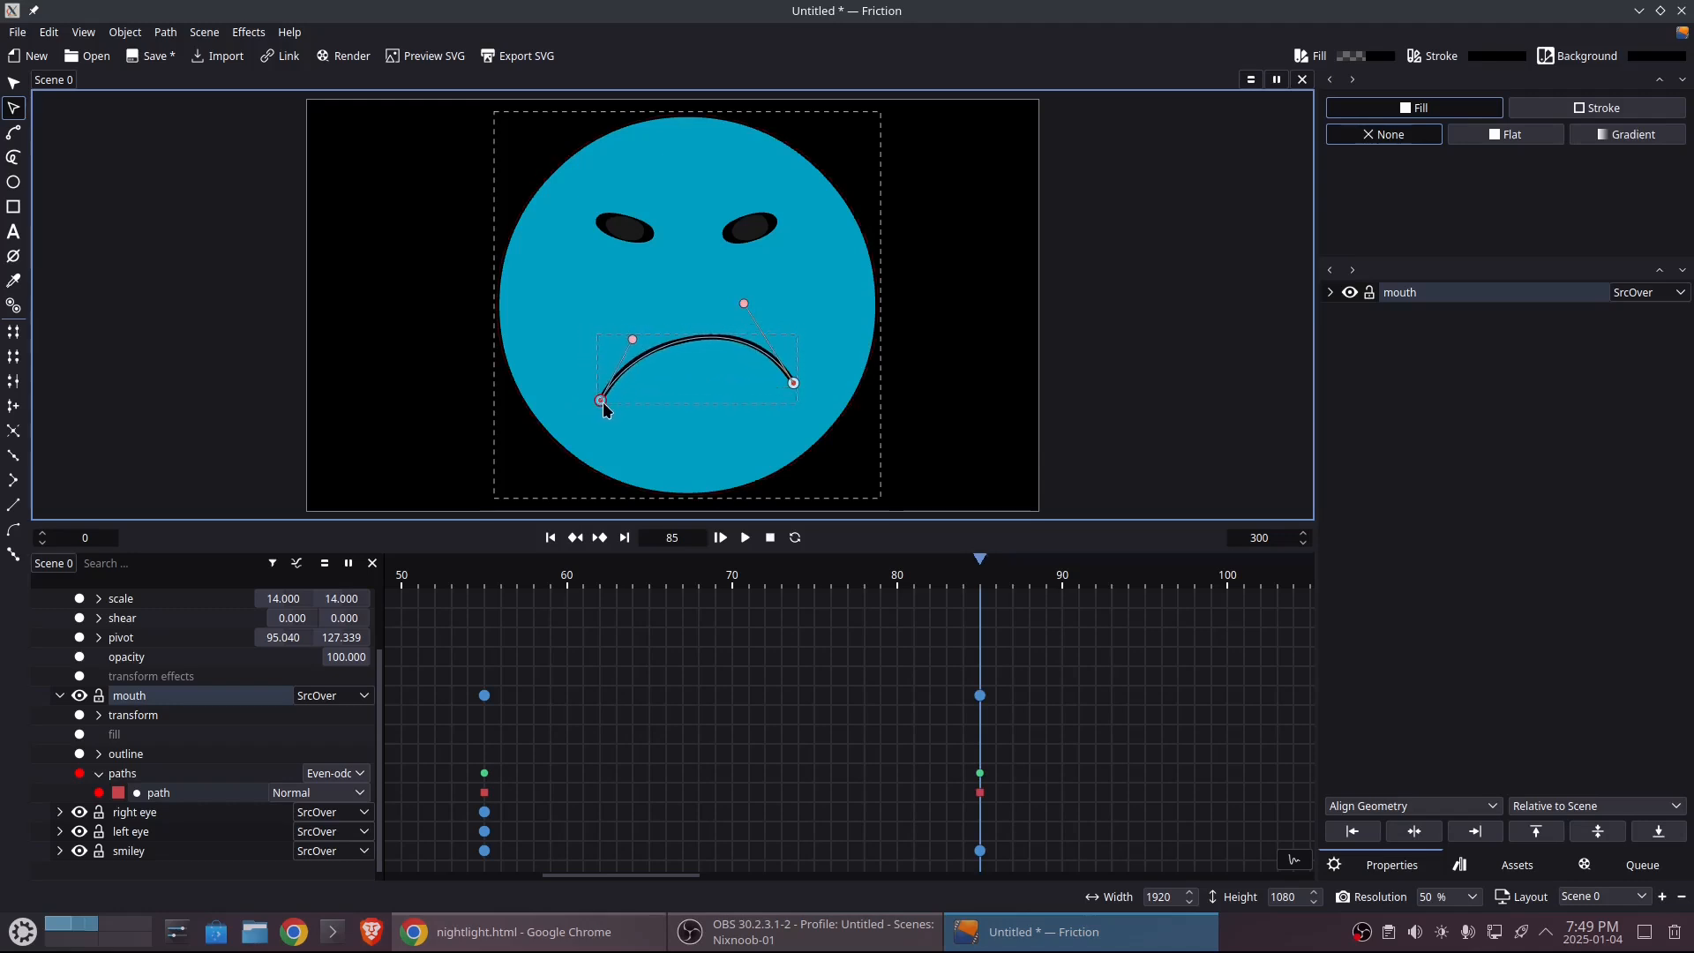
{"action": "left_click_drag", "start_coordinate": [793, 386], "coordinate": [771, 399]}
{"action": "left_click_drag", "start_coordinate": [724, 318], "coordinate": [739, 314]}
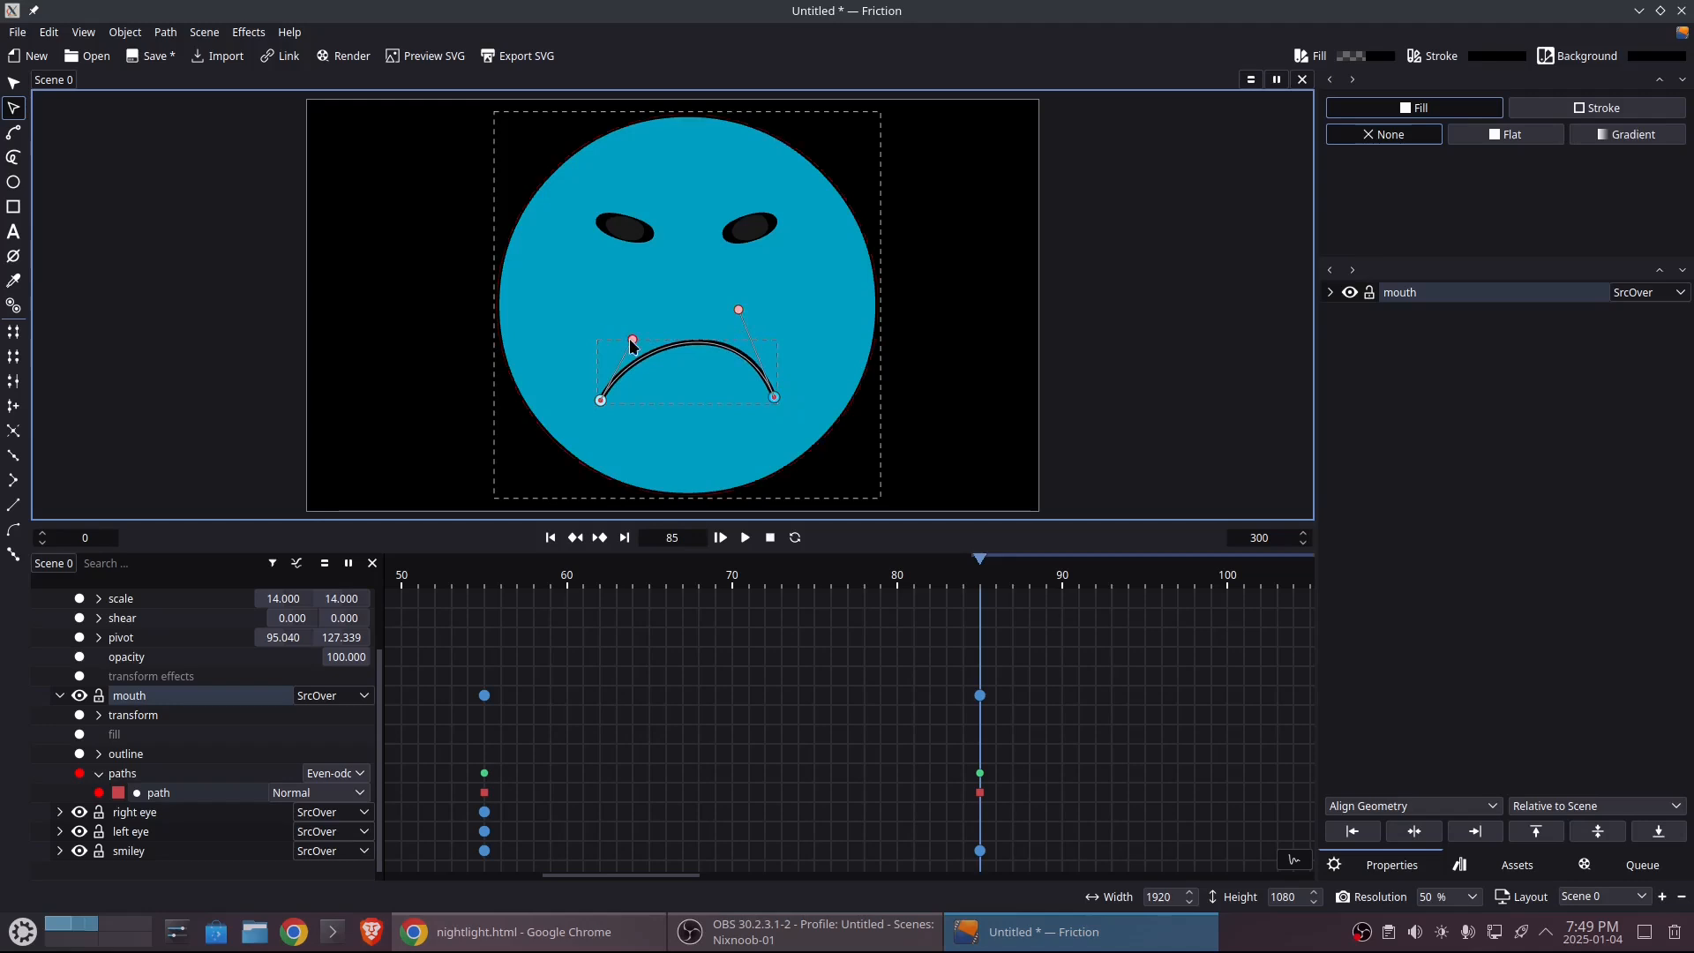
{"action": "left_click_drag", "start_coordinate": [633, 344], "coordinate": [621, 334]}
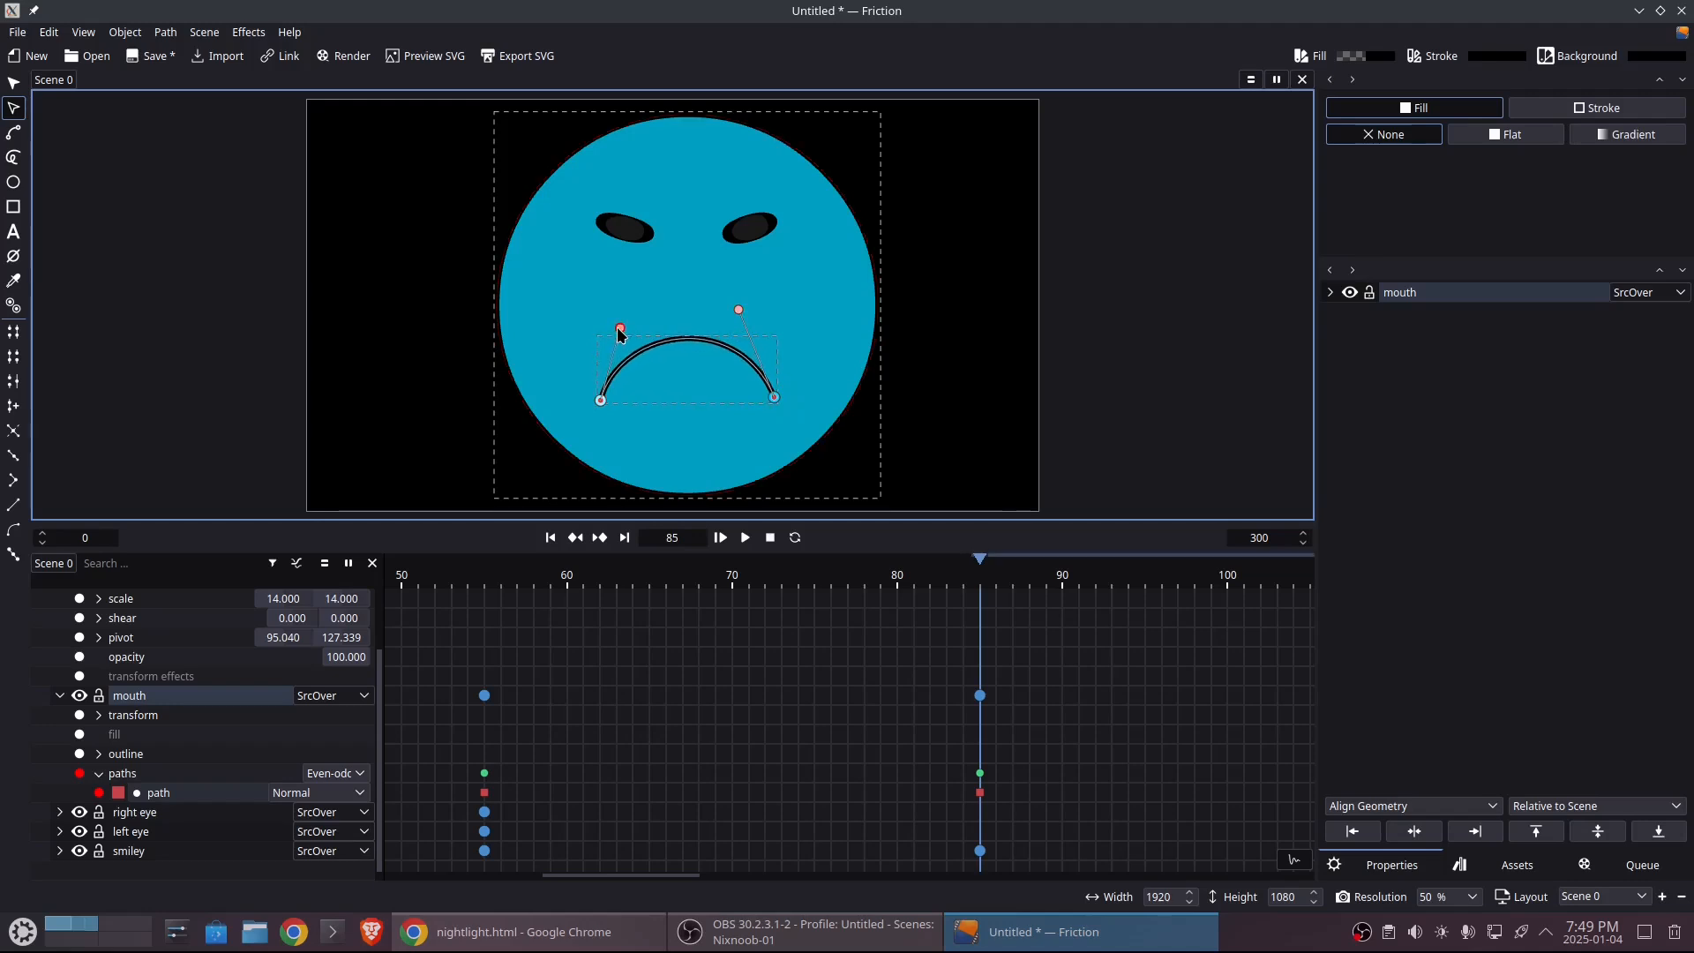
- Set the right eye's rotation to 23.600 at frame 85
{"action": "left_click", "coordinate": [744, 232]}
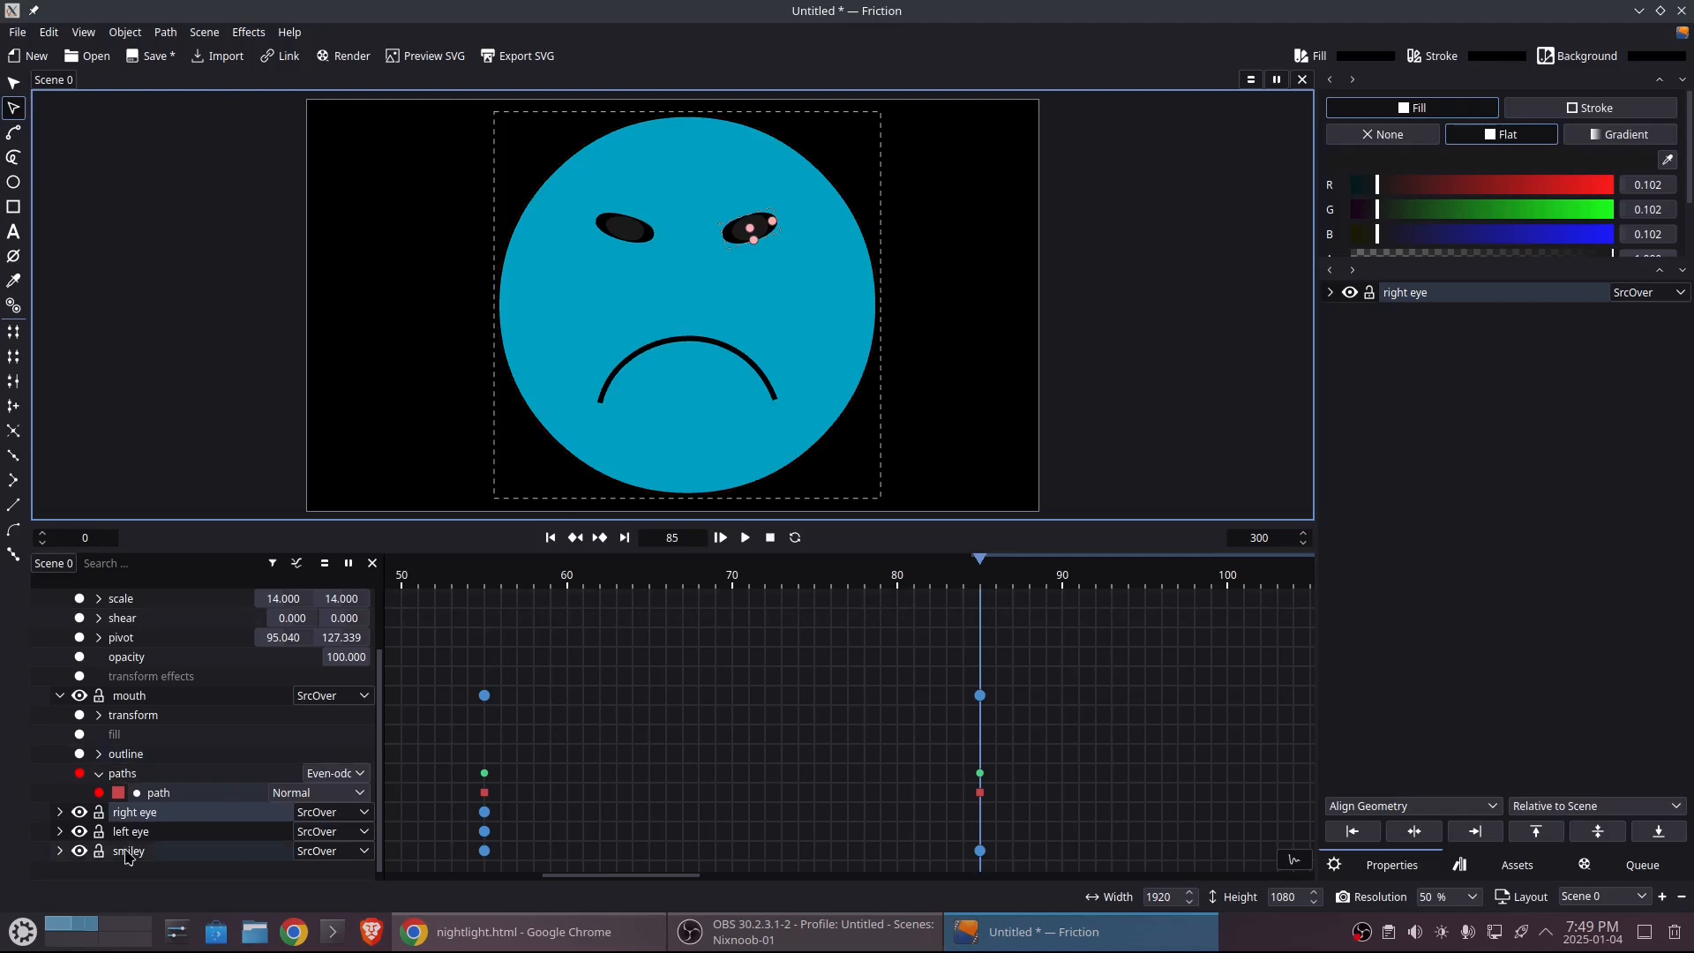
{"action": "left_click", "coordinate": [59, 812]}
{"action": "scroll", "coordinate": [188, 790], "scroll_direction": "down", "scroll_amount": 2}
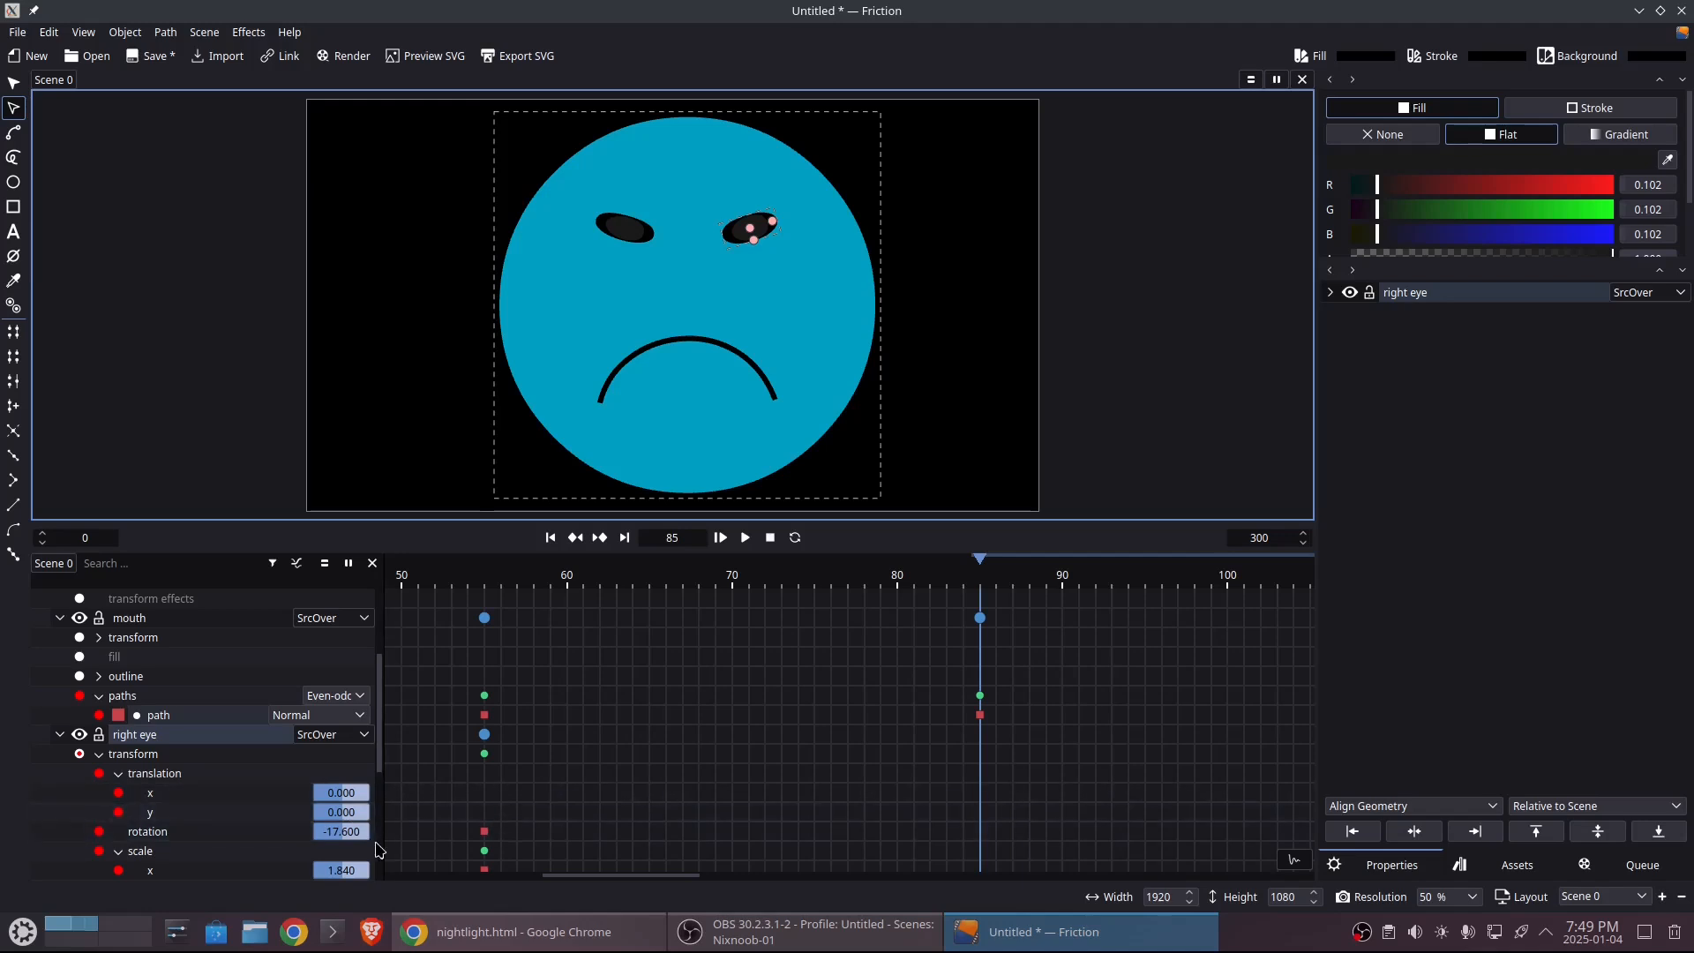
{"action": "left_click_drag", "start_coordinate": [336, 831], "coordinate": [370, 831]}
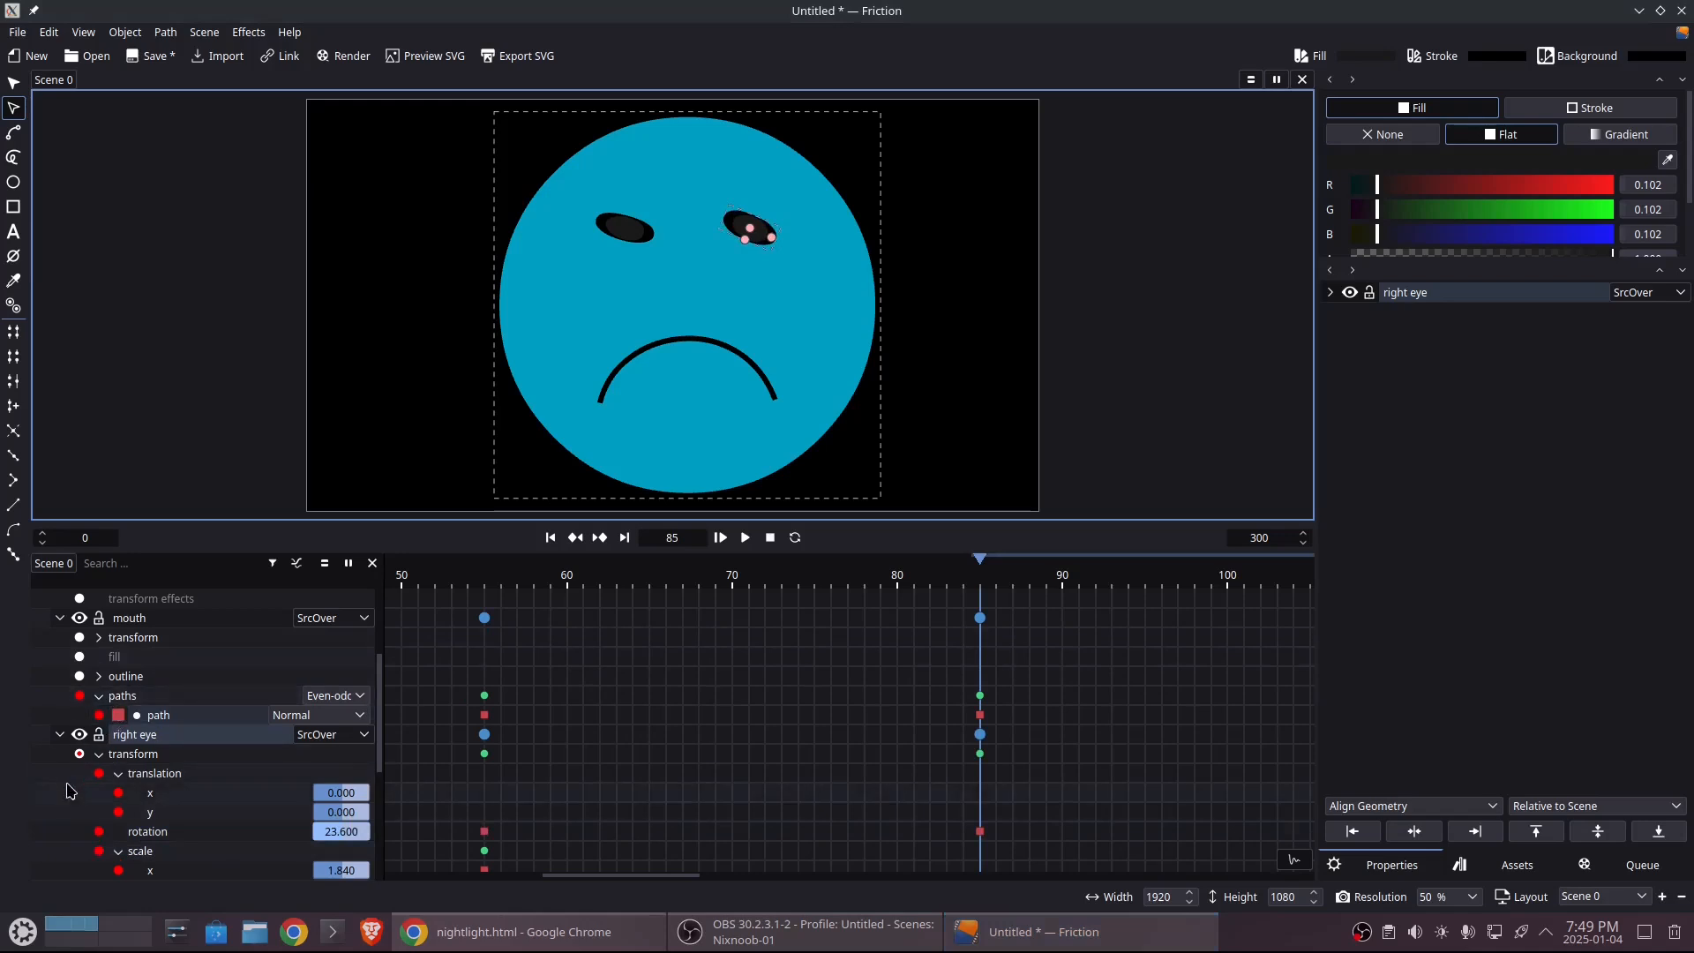
- Collapse the right eye and mouth properties, and set the left eye's rotation to -20.800 at frame 85
{"action": "scroll", "coordinate": [51, 729], "scroll_direction": "up", "scroll_amount": 3}
{"action": "scroll", "coordinate": [51, 729], "scroll_direction": "down", "scroll_amount": 3}
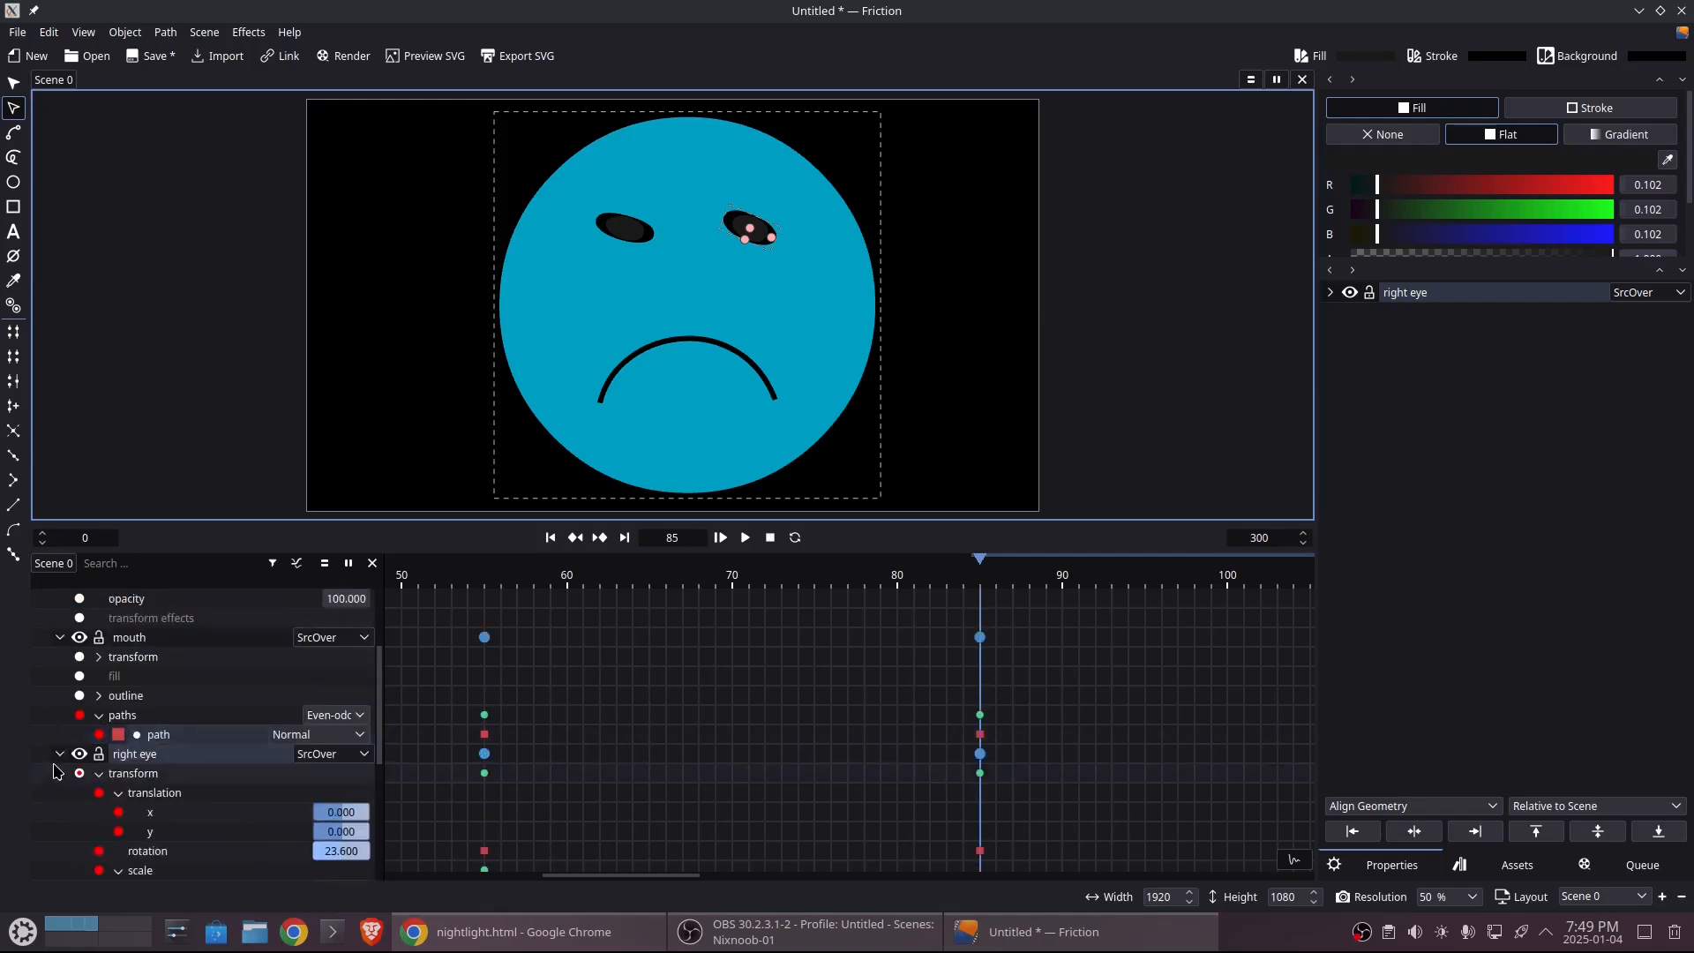
{"action": "left_click", "coordinate": [58, 755]}
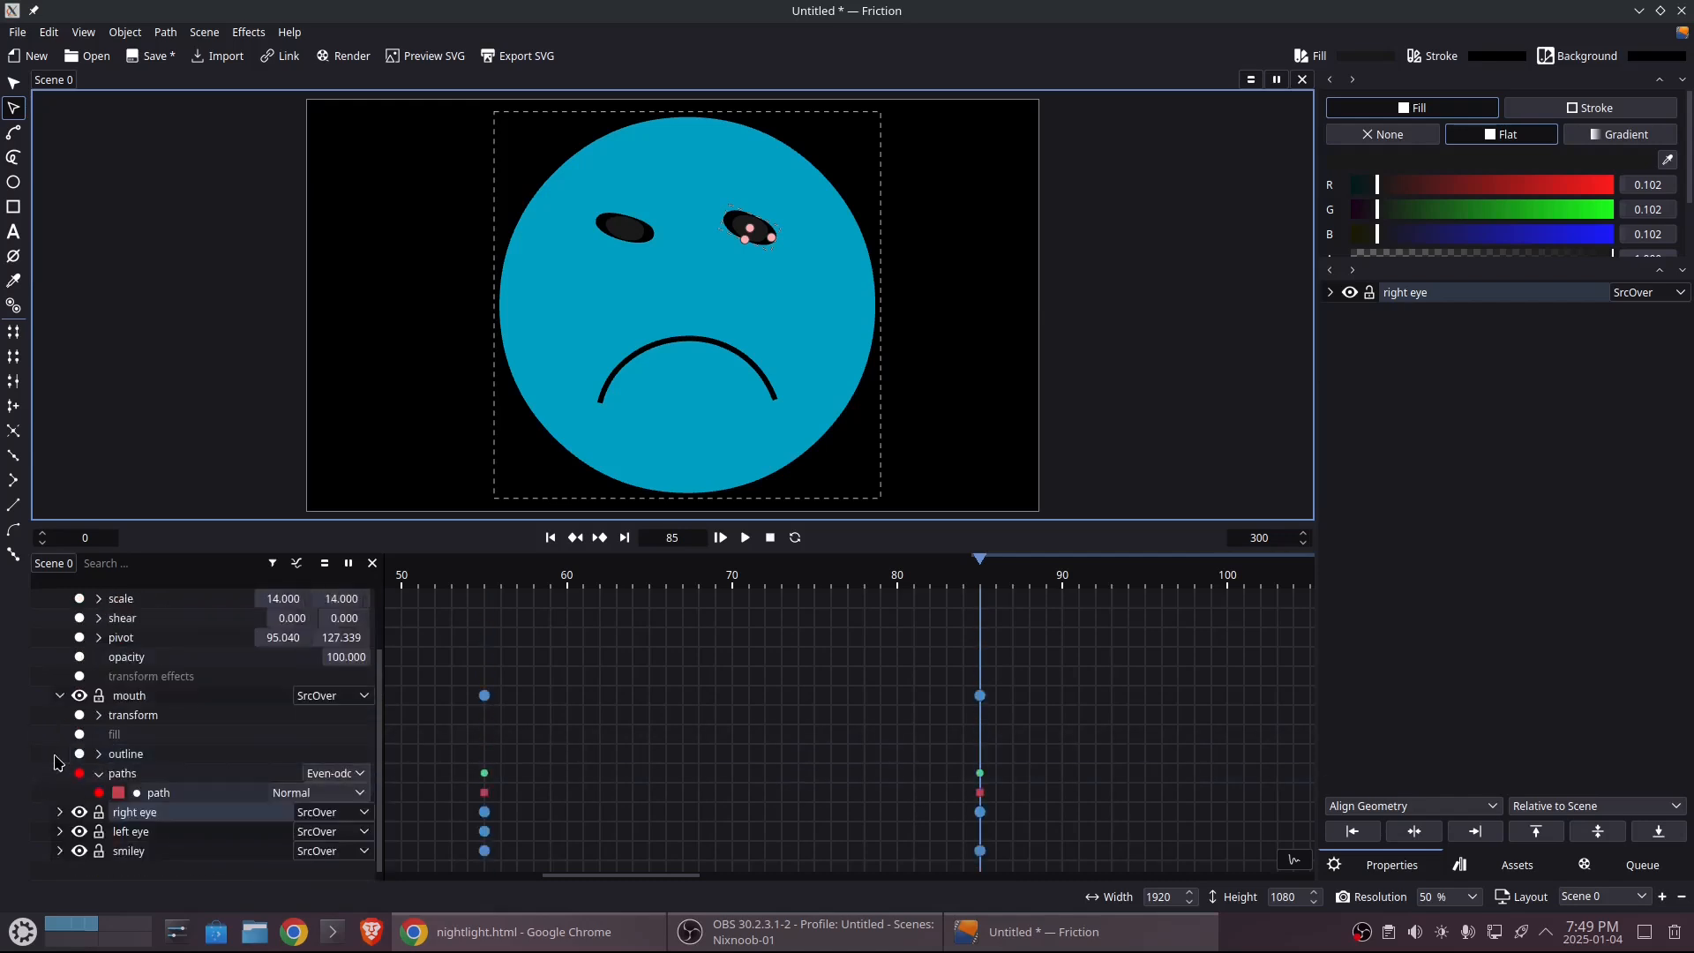
{"action": "left_click", "coordinate": [59, 696]}
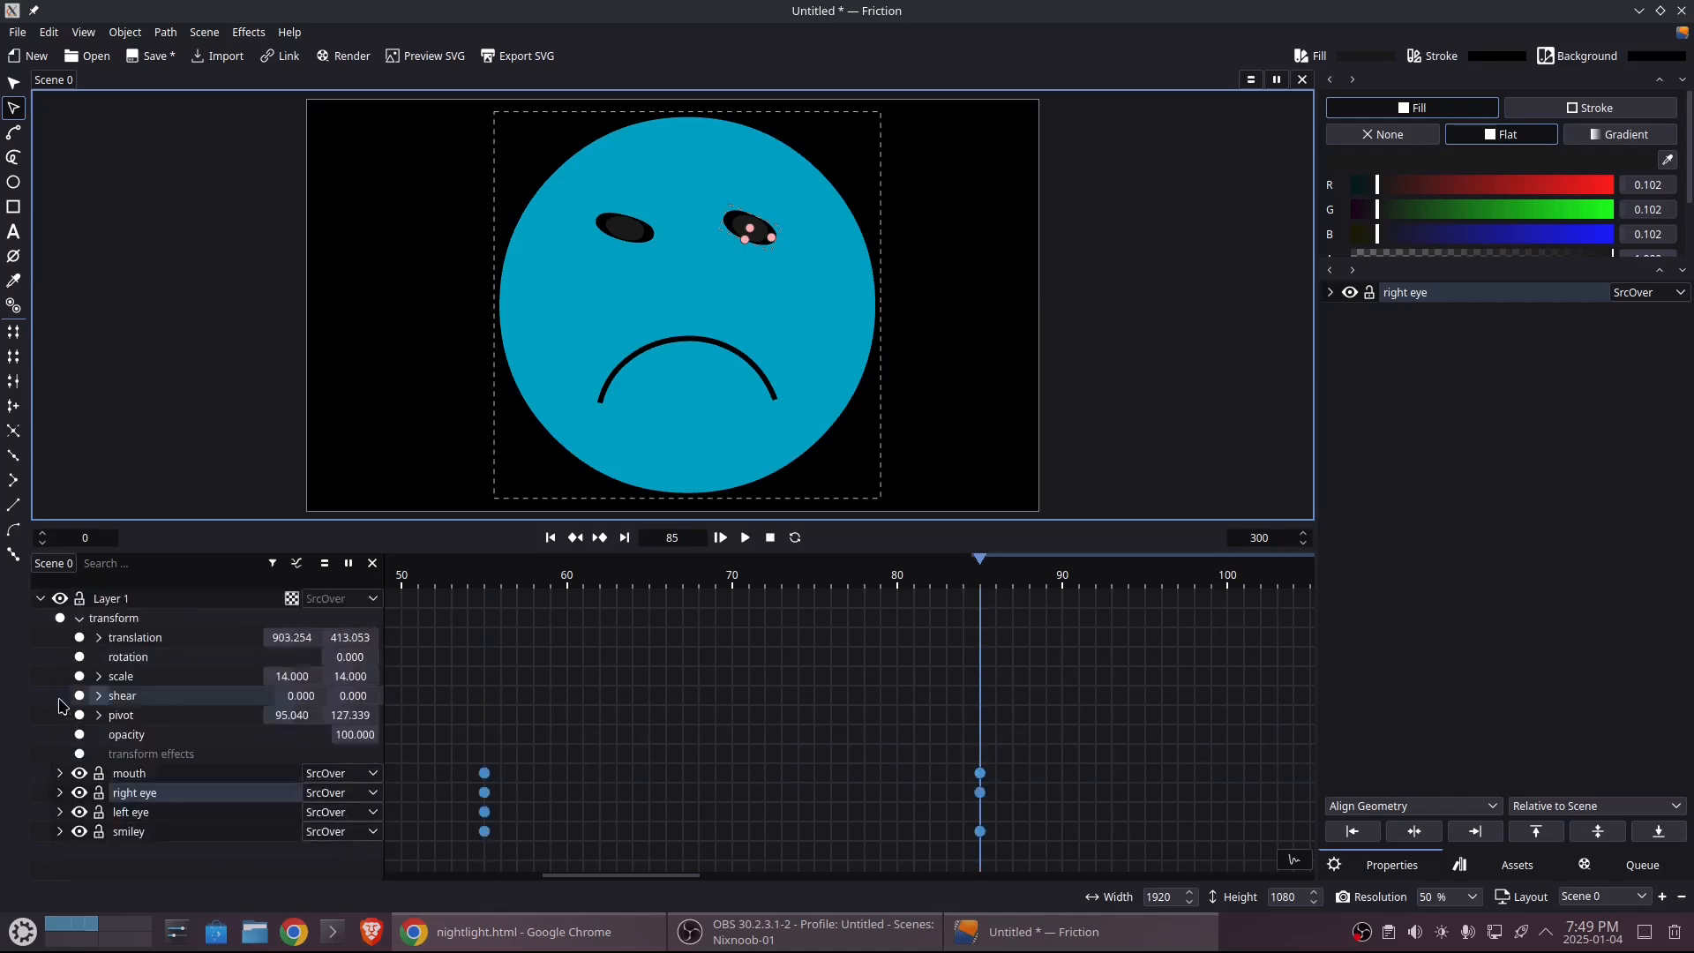
{"action": "left_click", "coordinate": [59, 811]}
{"action": "scroll", "coordinate": [212, 782], "scroll_direction": "down", "scroll_amount": 1}
{"action": "scroll", "coordinate": [212, 782], "scroll_direction": "down", "scroll_amount": 3}
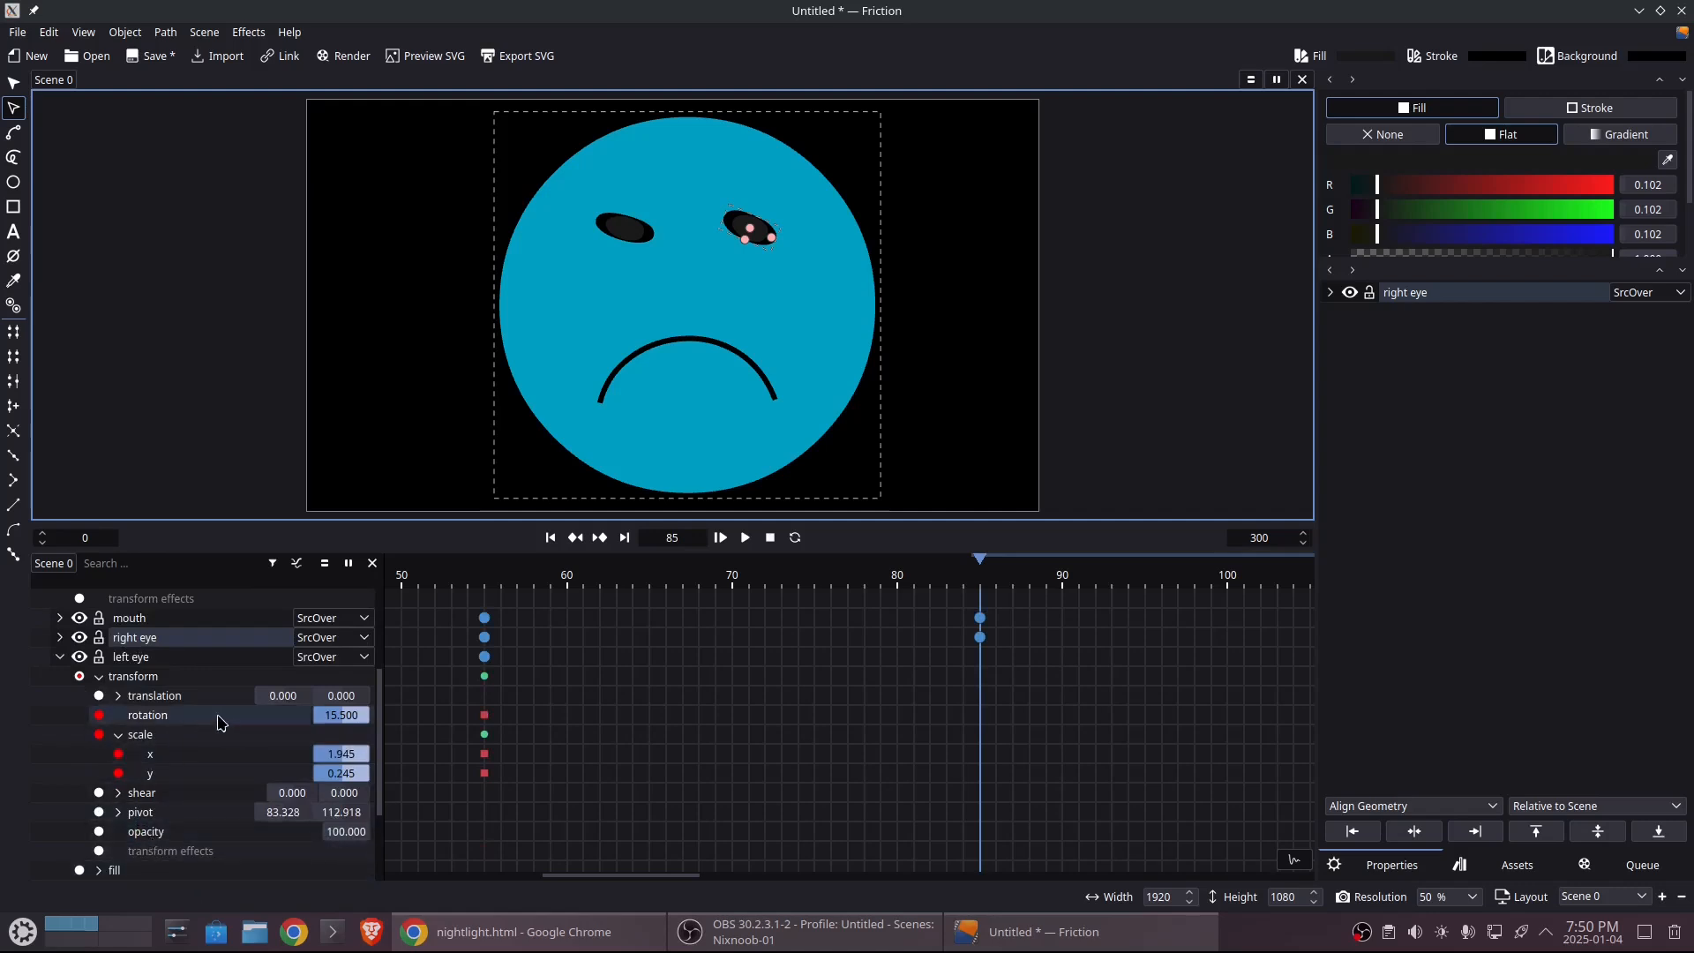
{"action": "left_click_drag", "start_coordinate": [333, 715], "coordinate": [334, 715]}
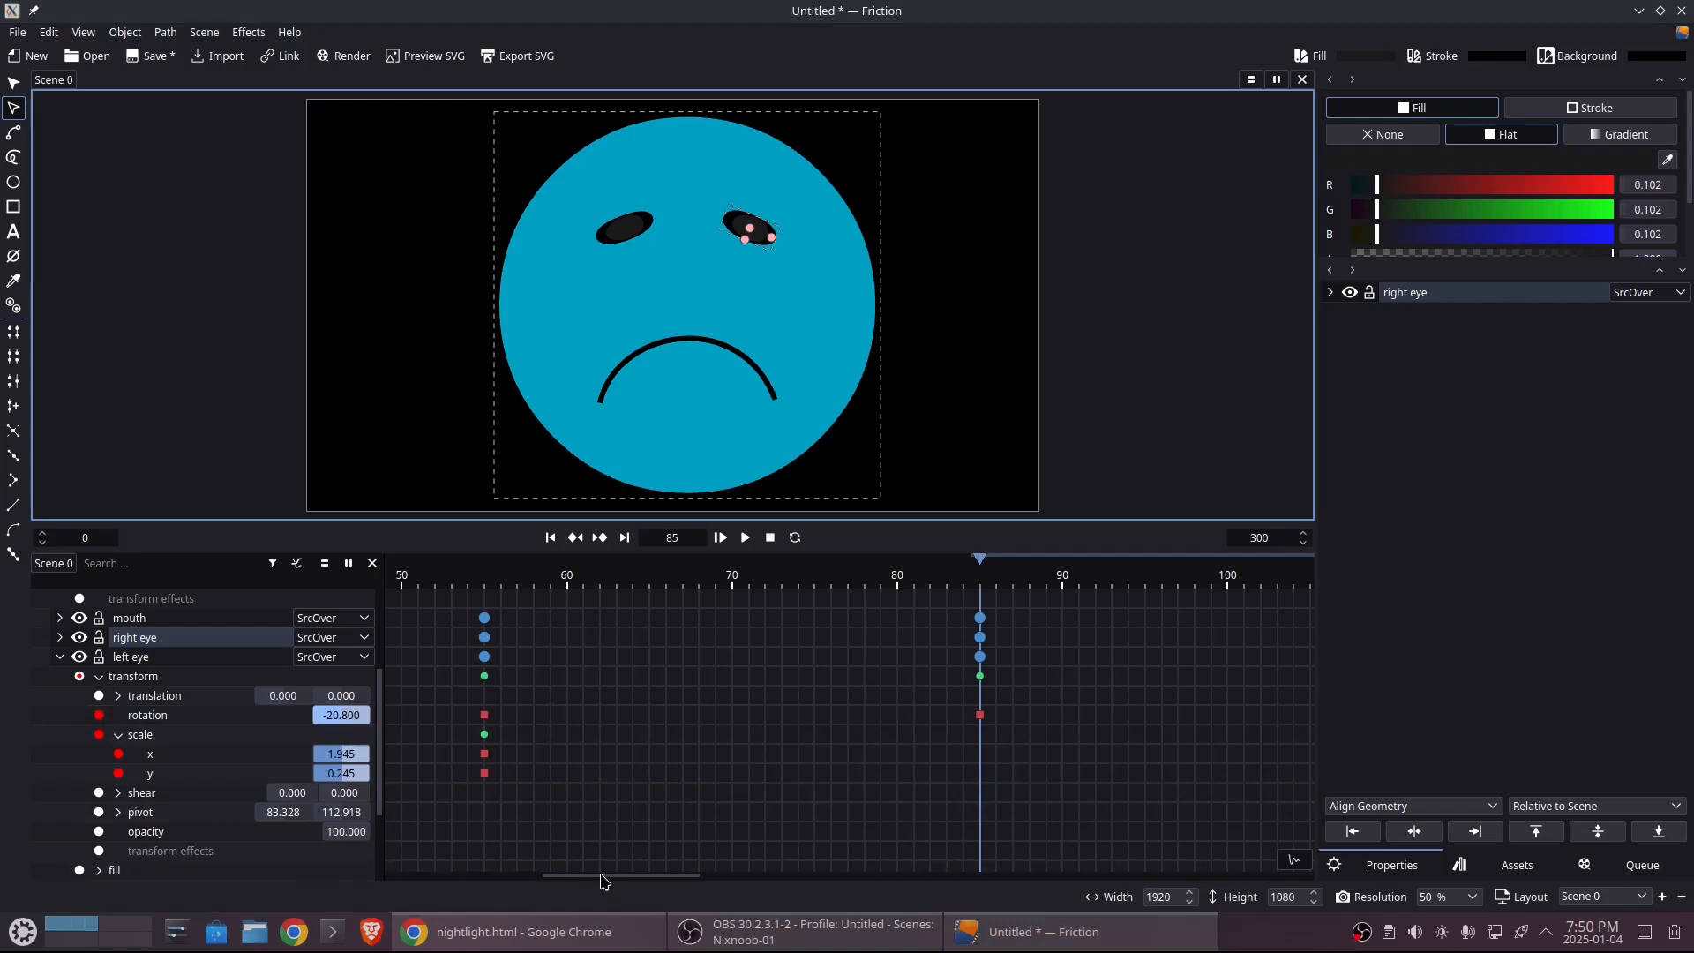
- Expand the properties of the mouth, right eye, left eye and smiley to show their keyframes at frame 24
{"action": "left_click_drag", "start_coordinate": [603, 876], "coordinate": [342, 849]}
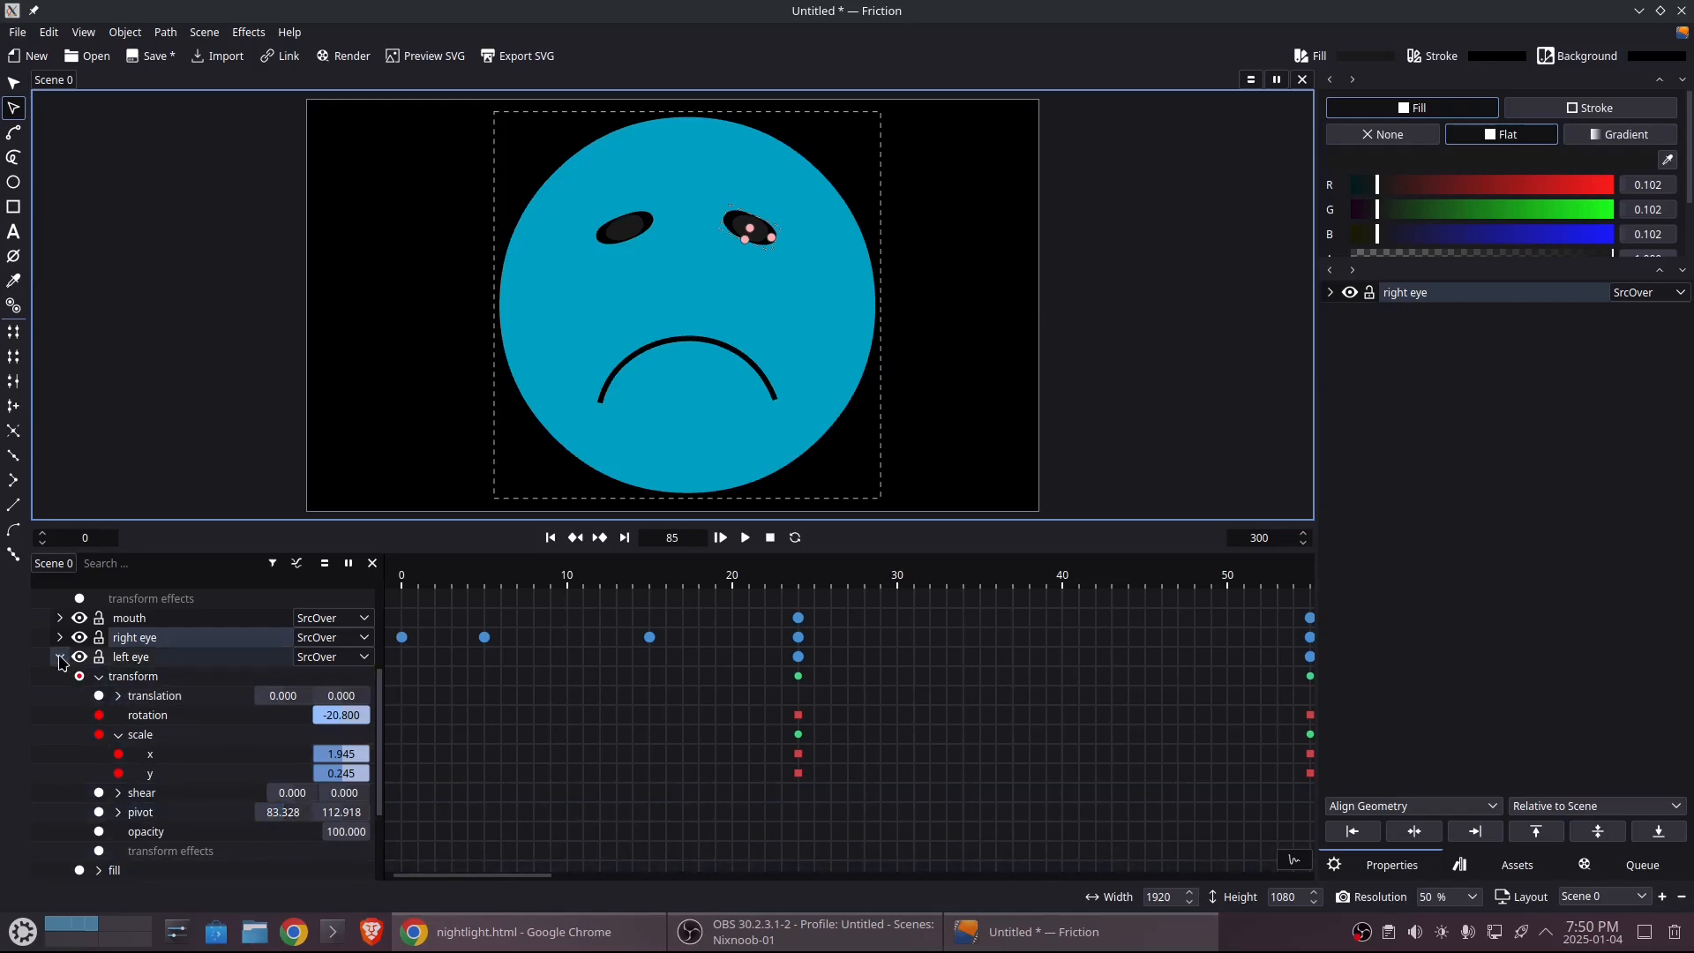
{"action": "left_click", "coordinate": [60, 657]}
{"action": "left_click", "coordinate": [60, 637]}
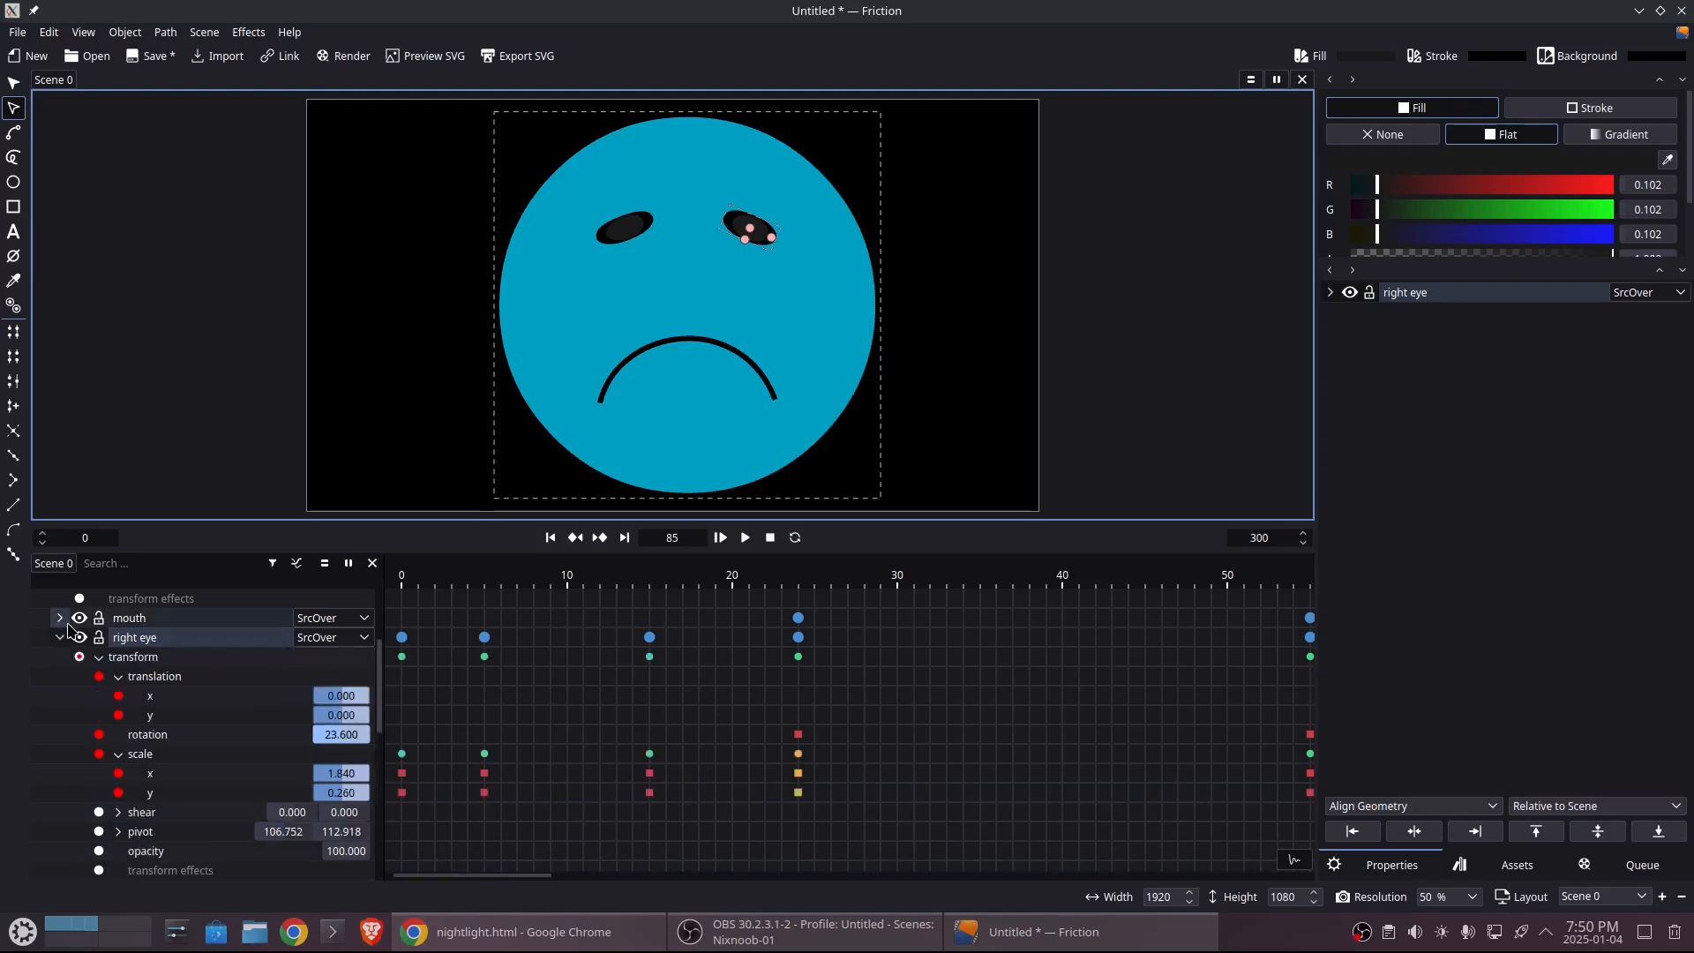
{"action": "left_click", "coordinate": [60, 617]}
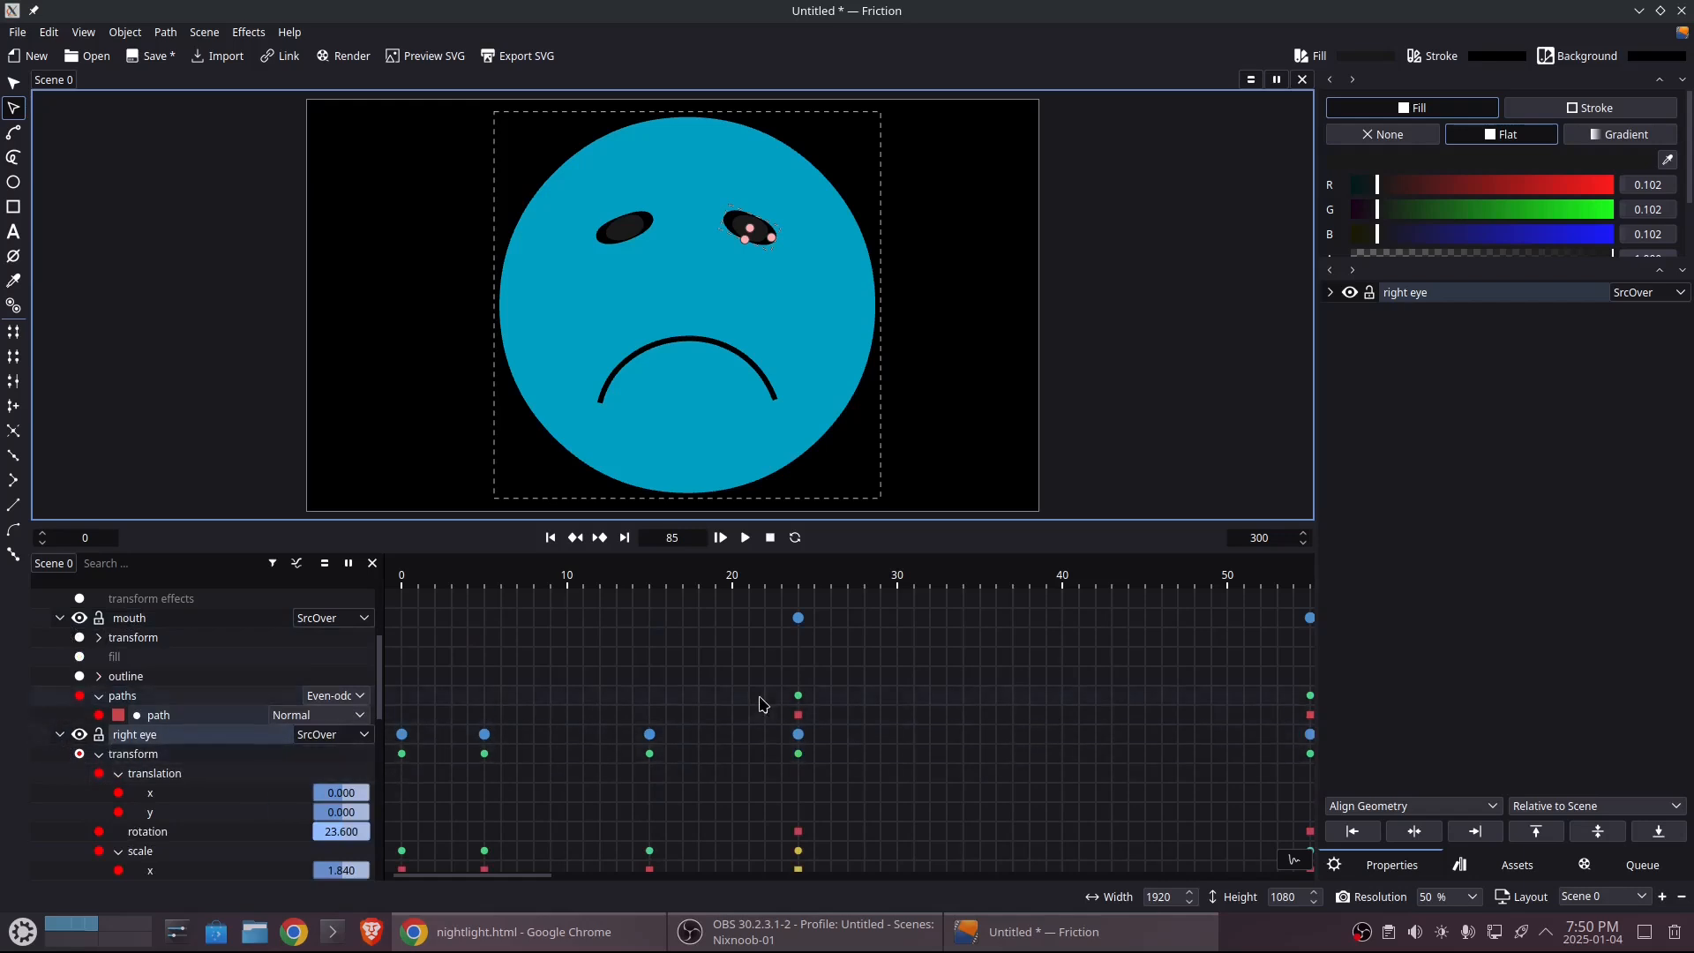
{"action": "scroll", "coordinate": [664, 760], "scroll_direction": "down", "scroll_amount": 4}
{"action": "scroll", "coordinate": [667, 762], "scroll_direction": "down", "scroll_amount": 1}
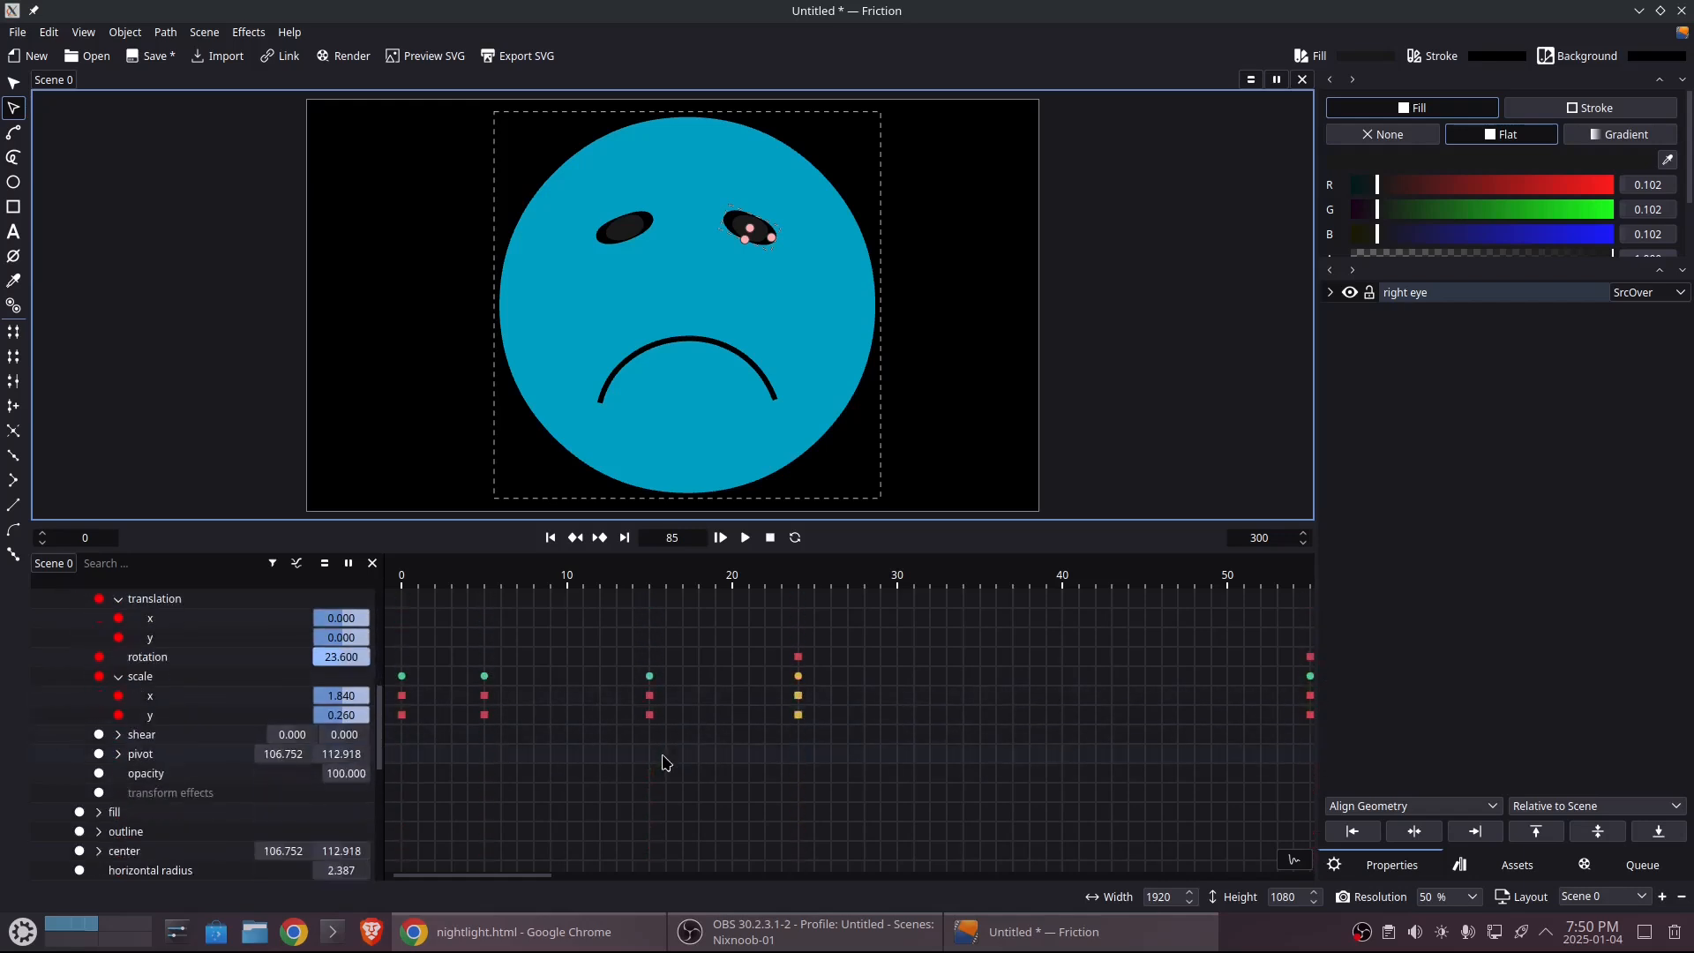
{"action": "scroll", "coordinate": [103, 816], "scroll_direction": "down", "scroll_amount": 6}
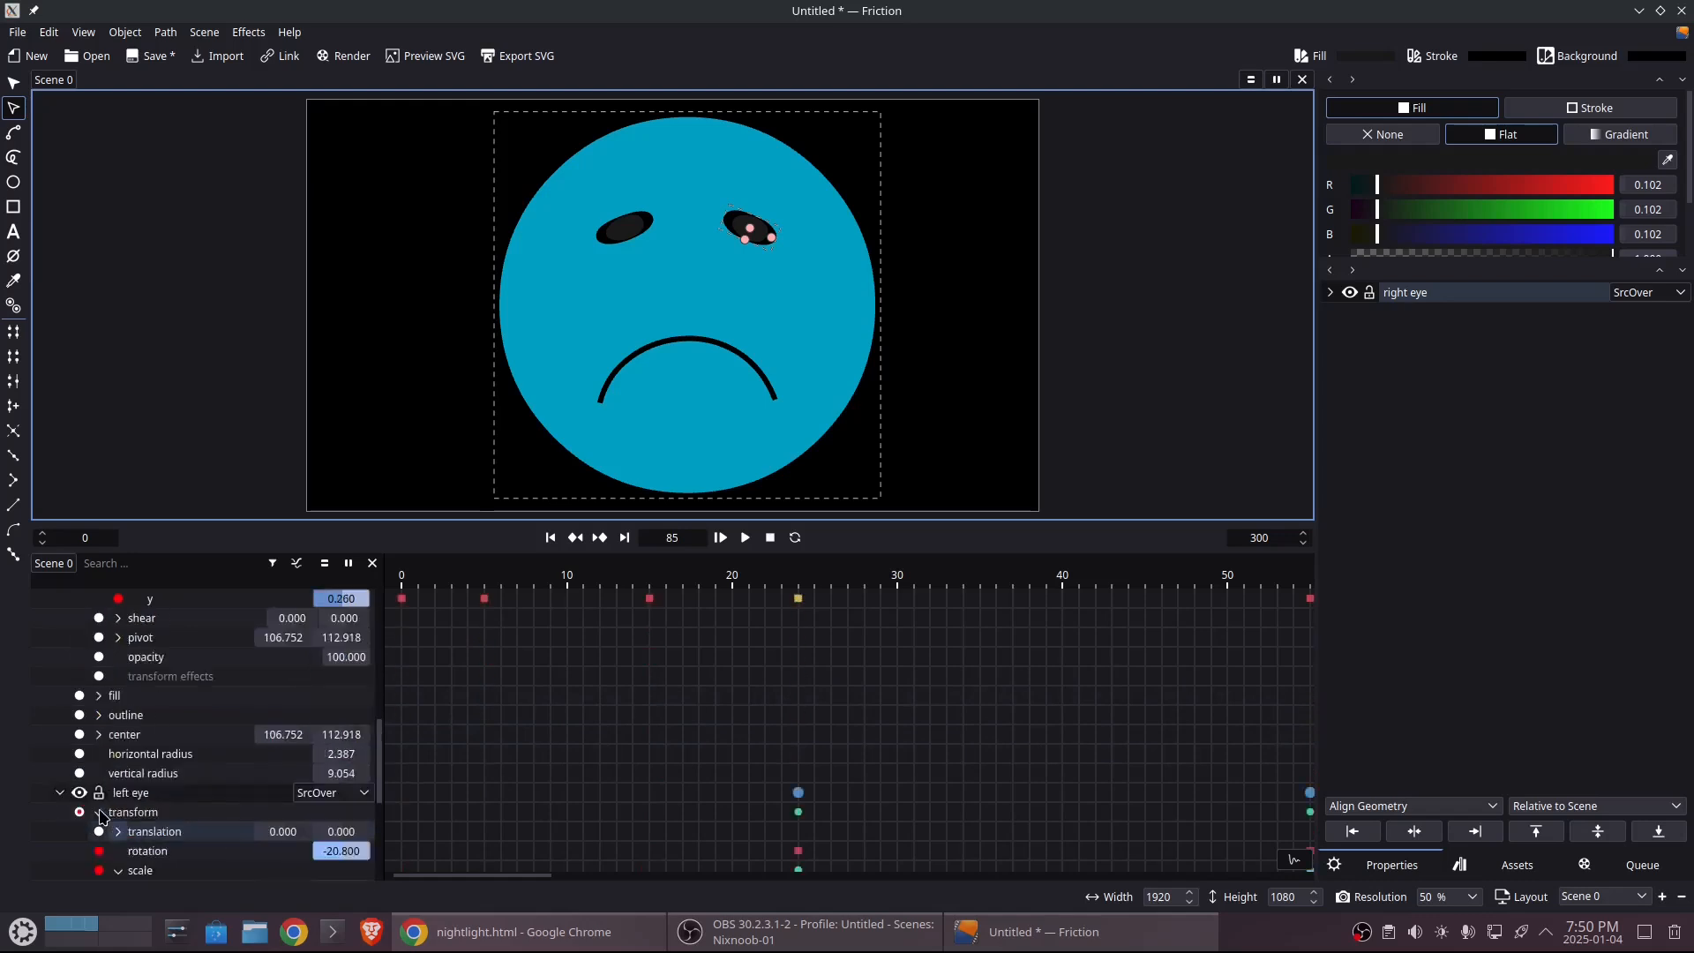
{"action": "scroll", "coordinate": [103, 815], "scroll_direction": "down", "scroll_amount": 6}
{"action": "left_click", "coordinate": [60, 850]}
{"action": "scroll", "coordinate": [55, 858], "scroll_direction": "down", "scroll_amount": 3}
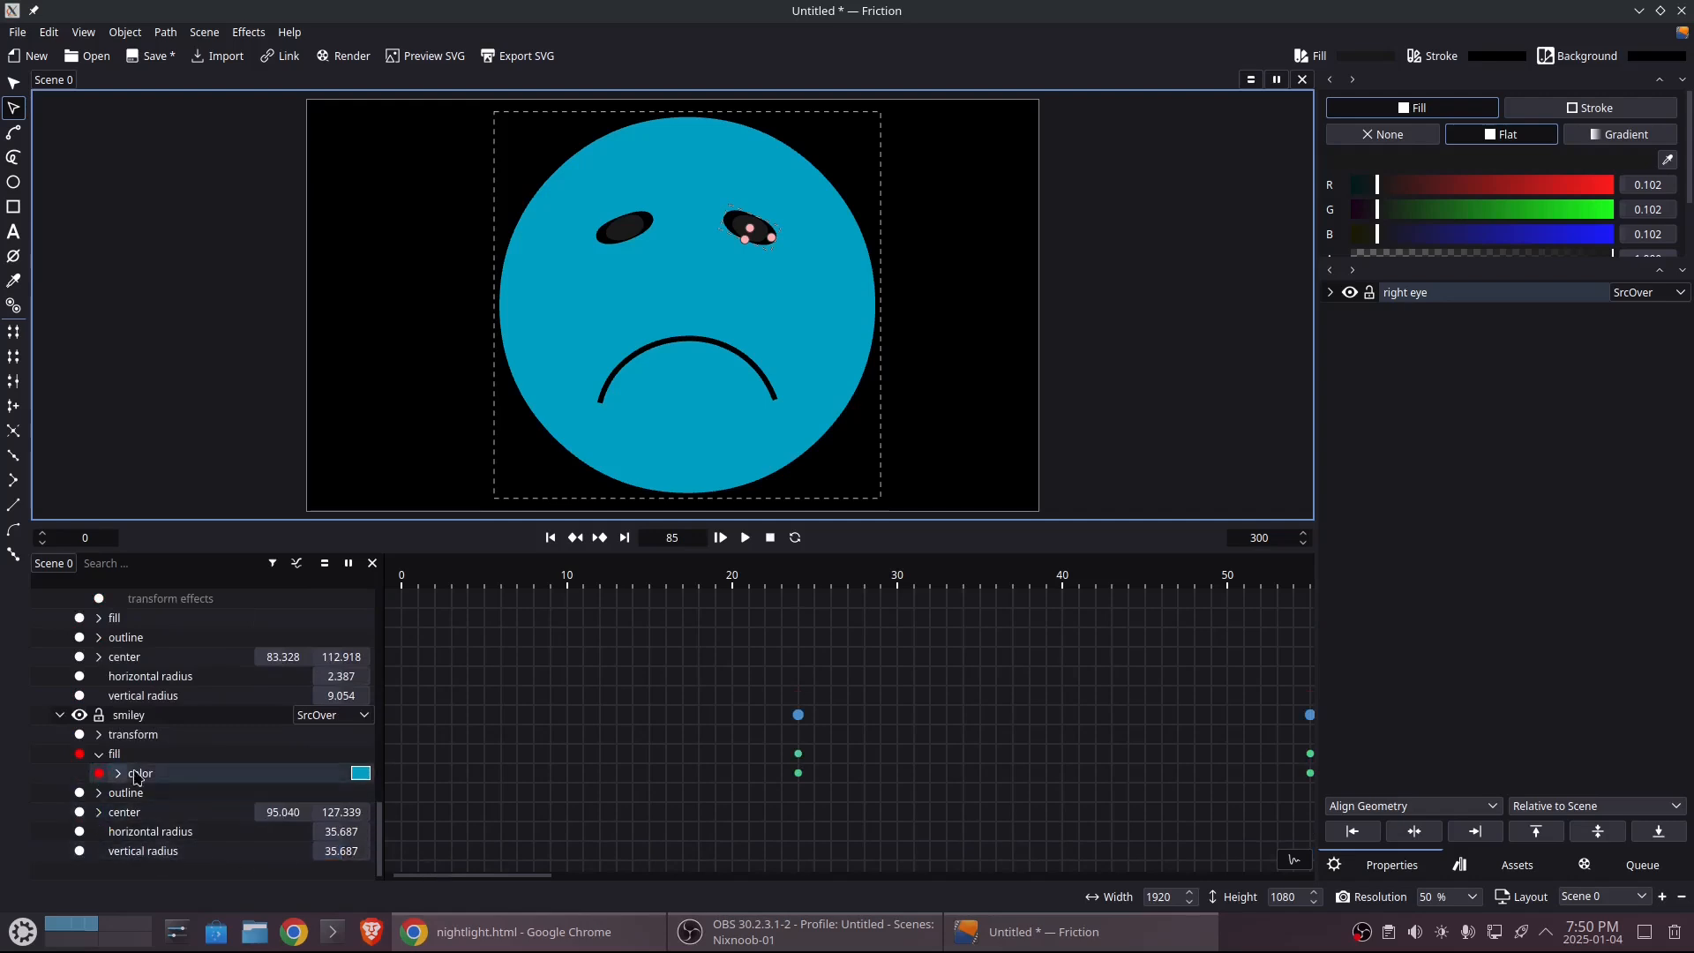
- Copy the smiley's yellow fill color keyframe from frame 24 and paste it at frame 135
{"action": "left_click_drag", "start_coordinate": [893, 579], "coordinate": [795, 585]}
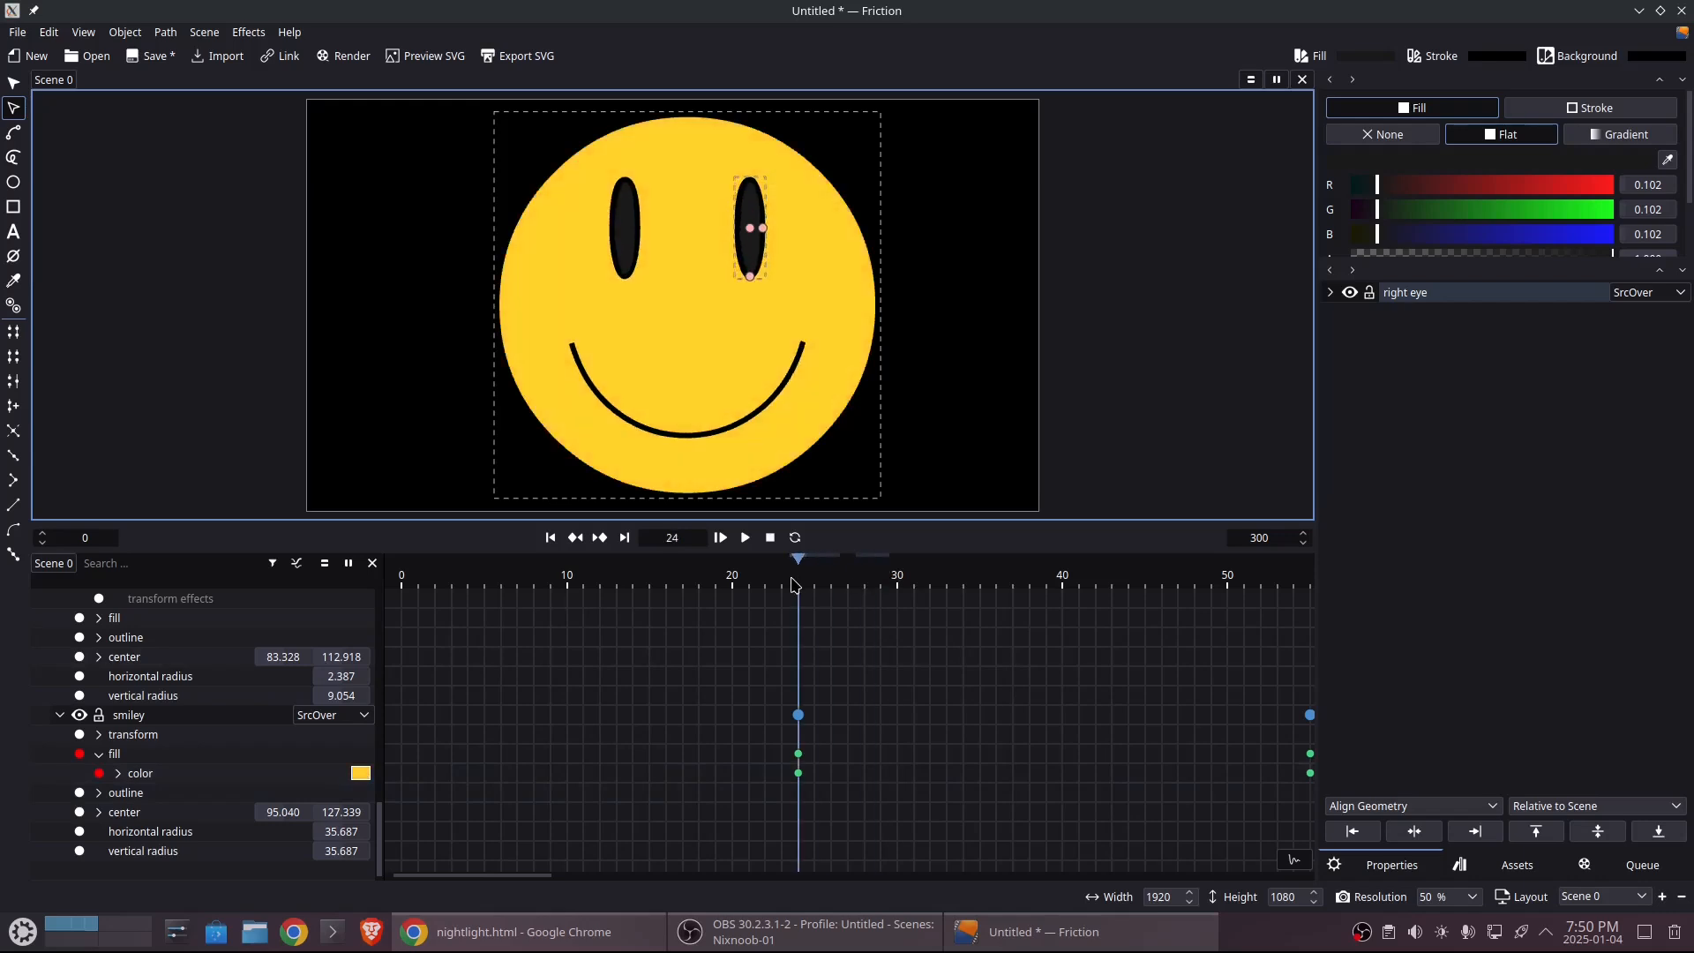
{"action": "left_click", "coordinate": [799, 774]}
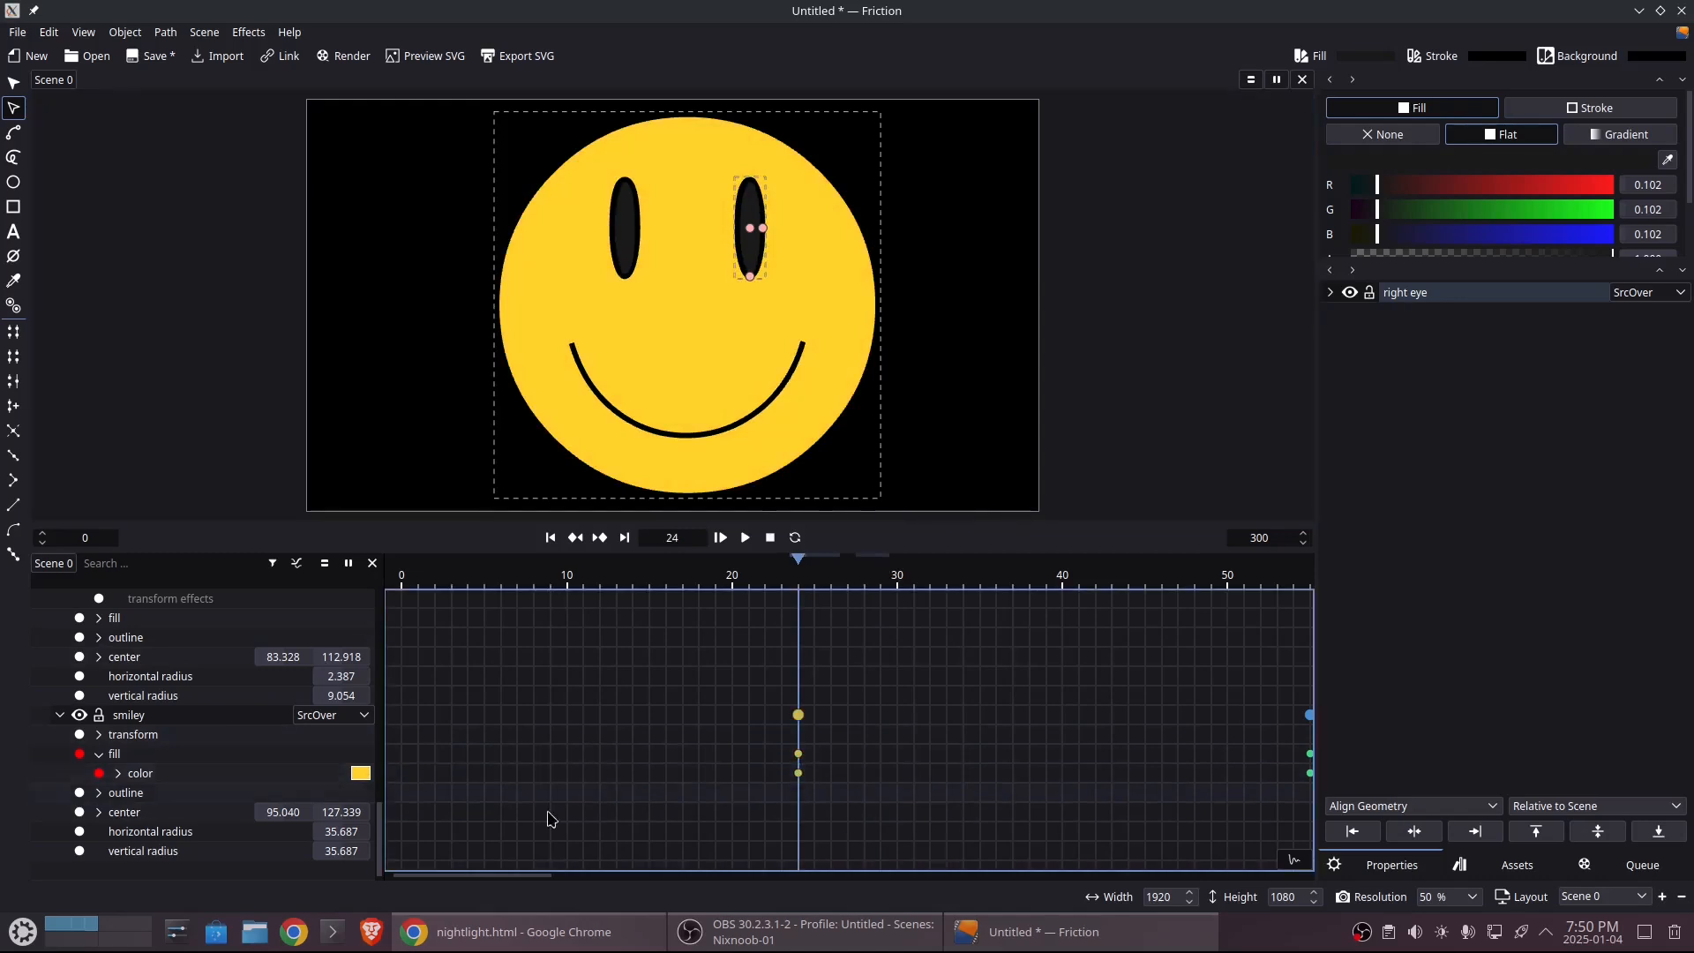
{"action": "scroll", "coordinate": [517, 880], "scroll_direction": "down", "scroll_amount": 5}
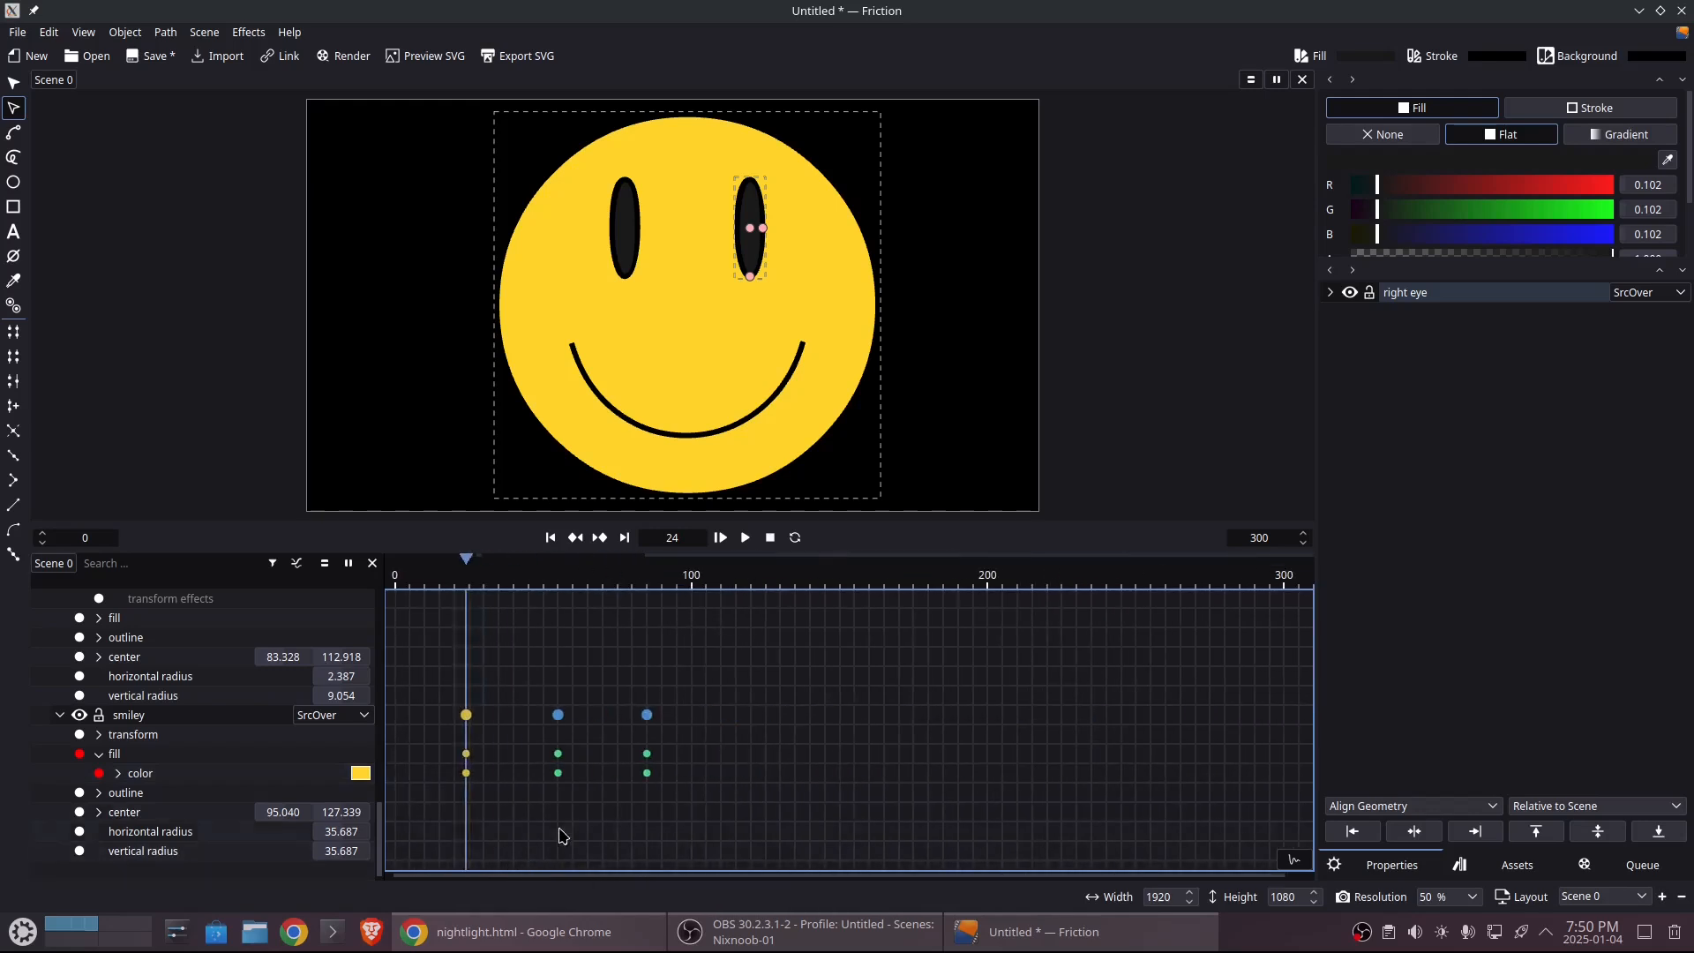
{"action": "left_click_drag", "start_coordinate": [646, 582], "coordinate": [798, 569]}
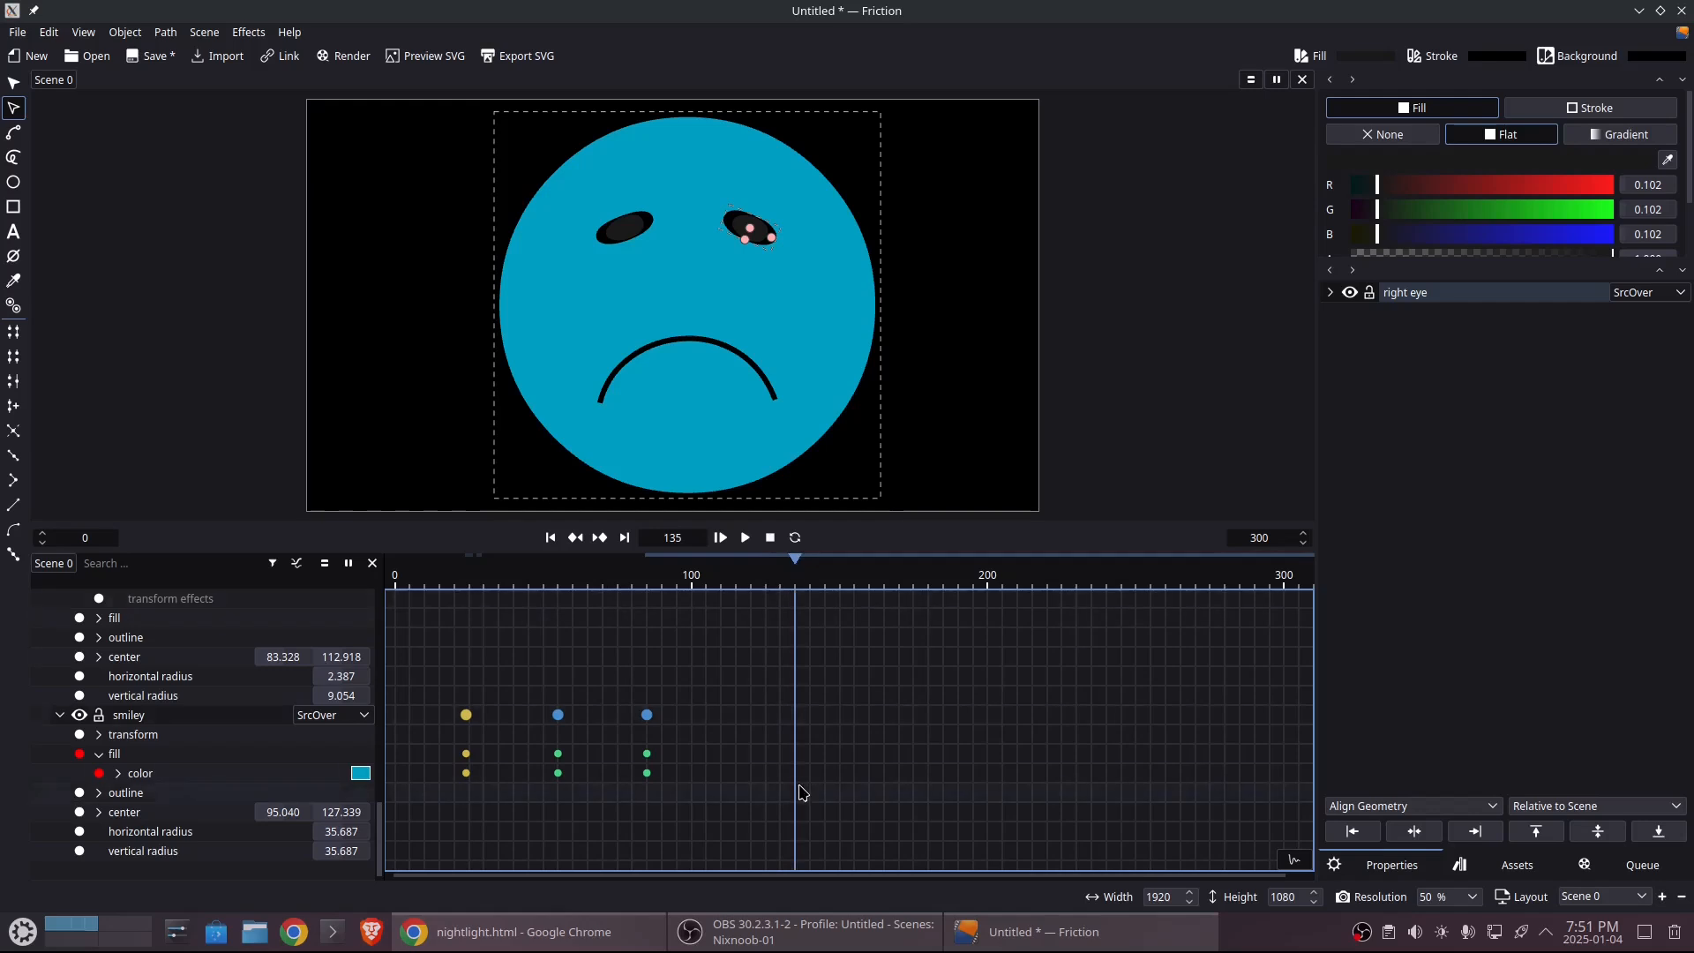
{"action": "key", "text": "ctrl+v"}
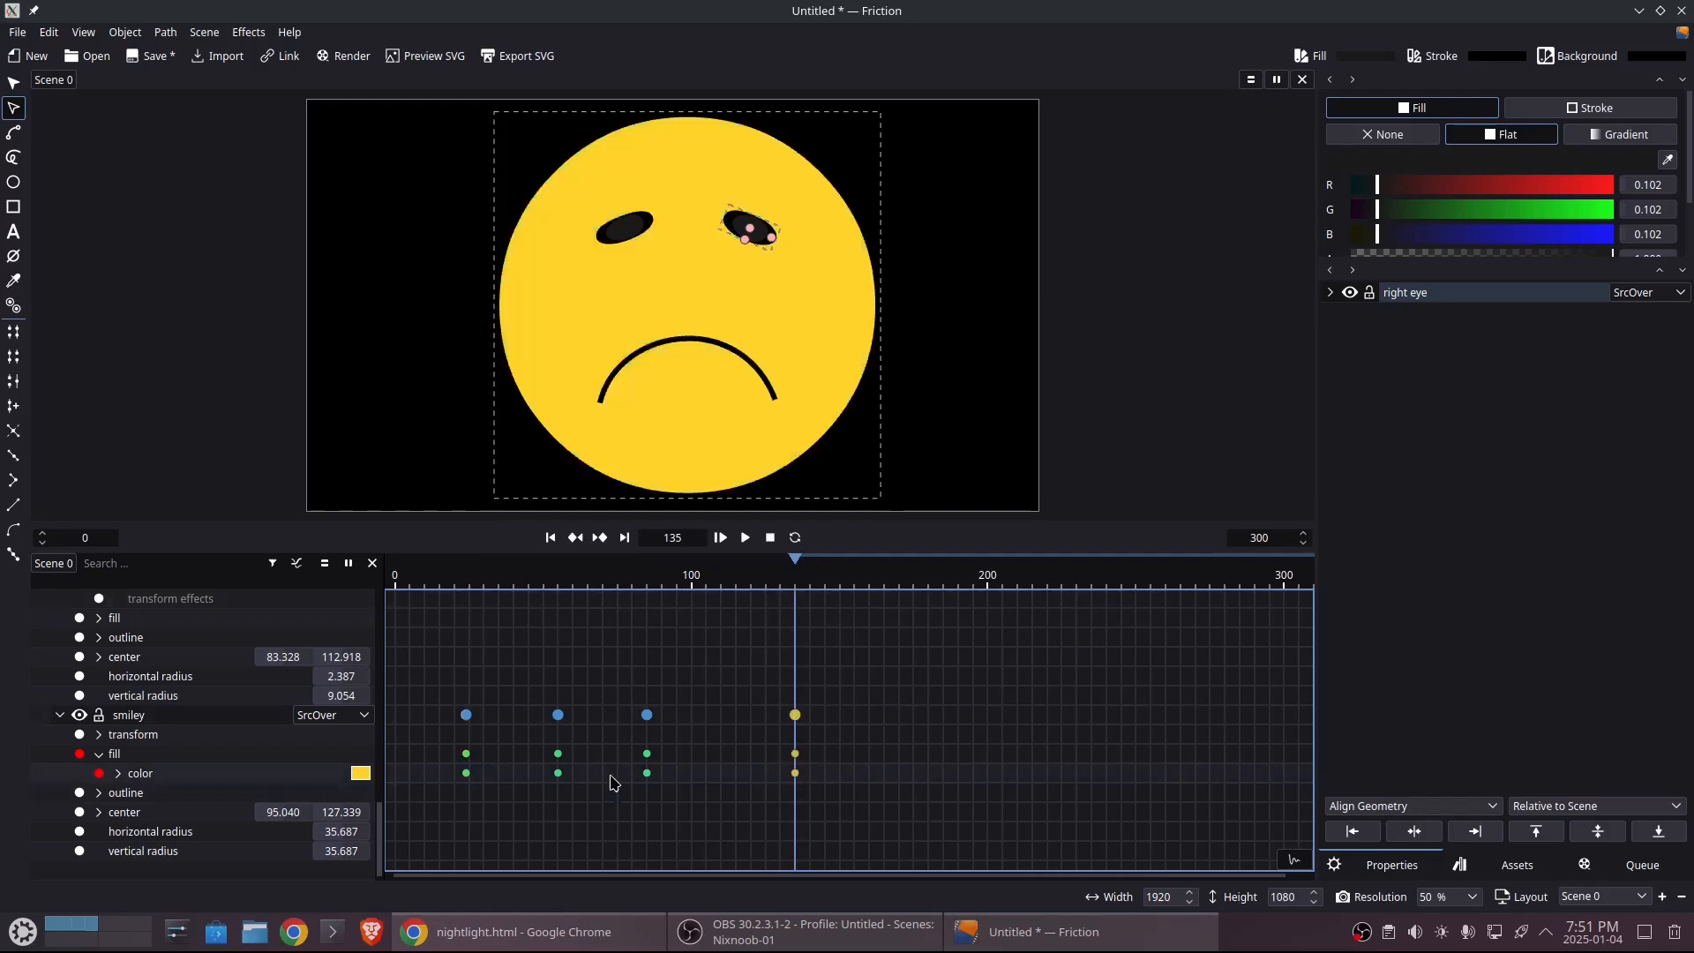
- Copy the left eye's rotation and scale keyframes from frame 24 to frame 135
{"action": "scroll", "coordinate": [657, 808], "scroll_direction": "up", "scroll_amount": 1}
{"action": "scroll", "coordinate": [657, 812], "scroll_direction": "up", "scroll_amount": 4}
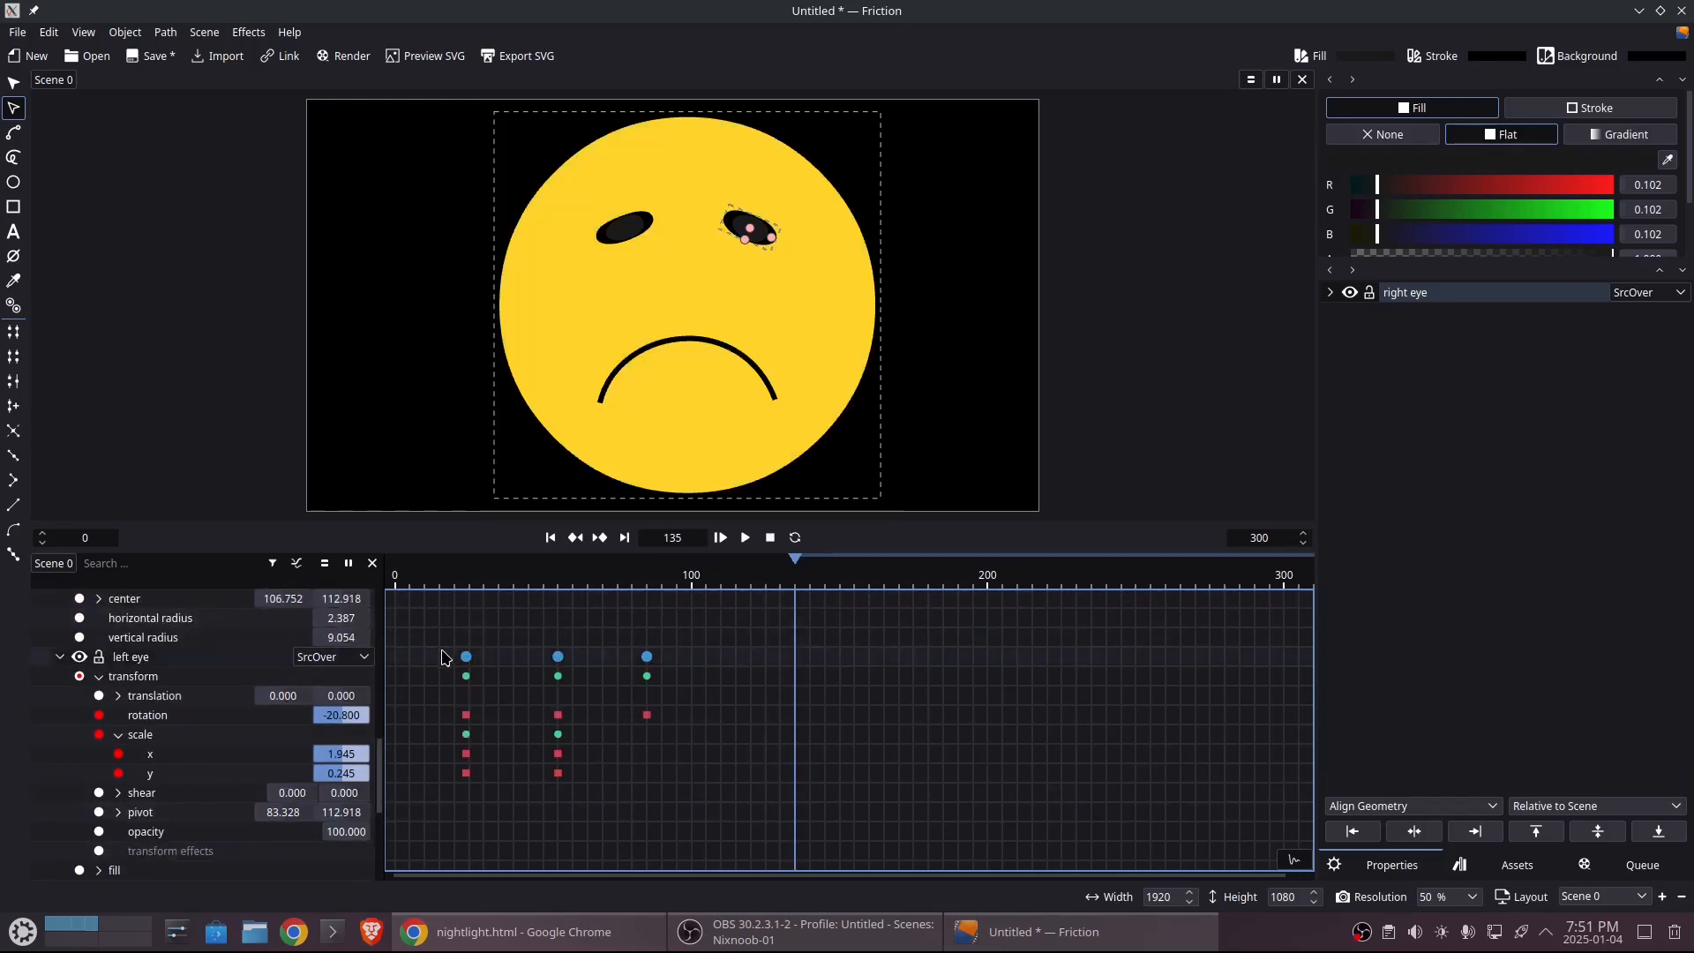
{"action": "left_click_drag", "start_coordinate": [436, 656], "coordinate": [485, 799]}
{"action": "left_click", "coordinate": [790, 582]}
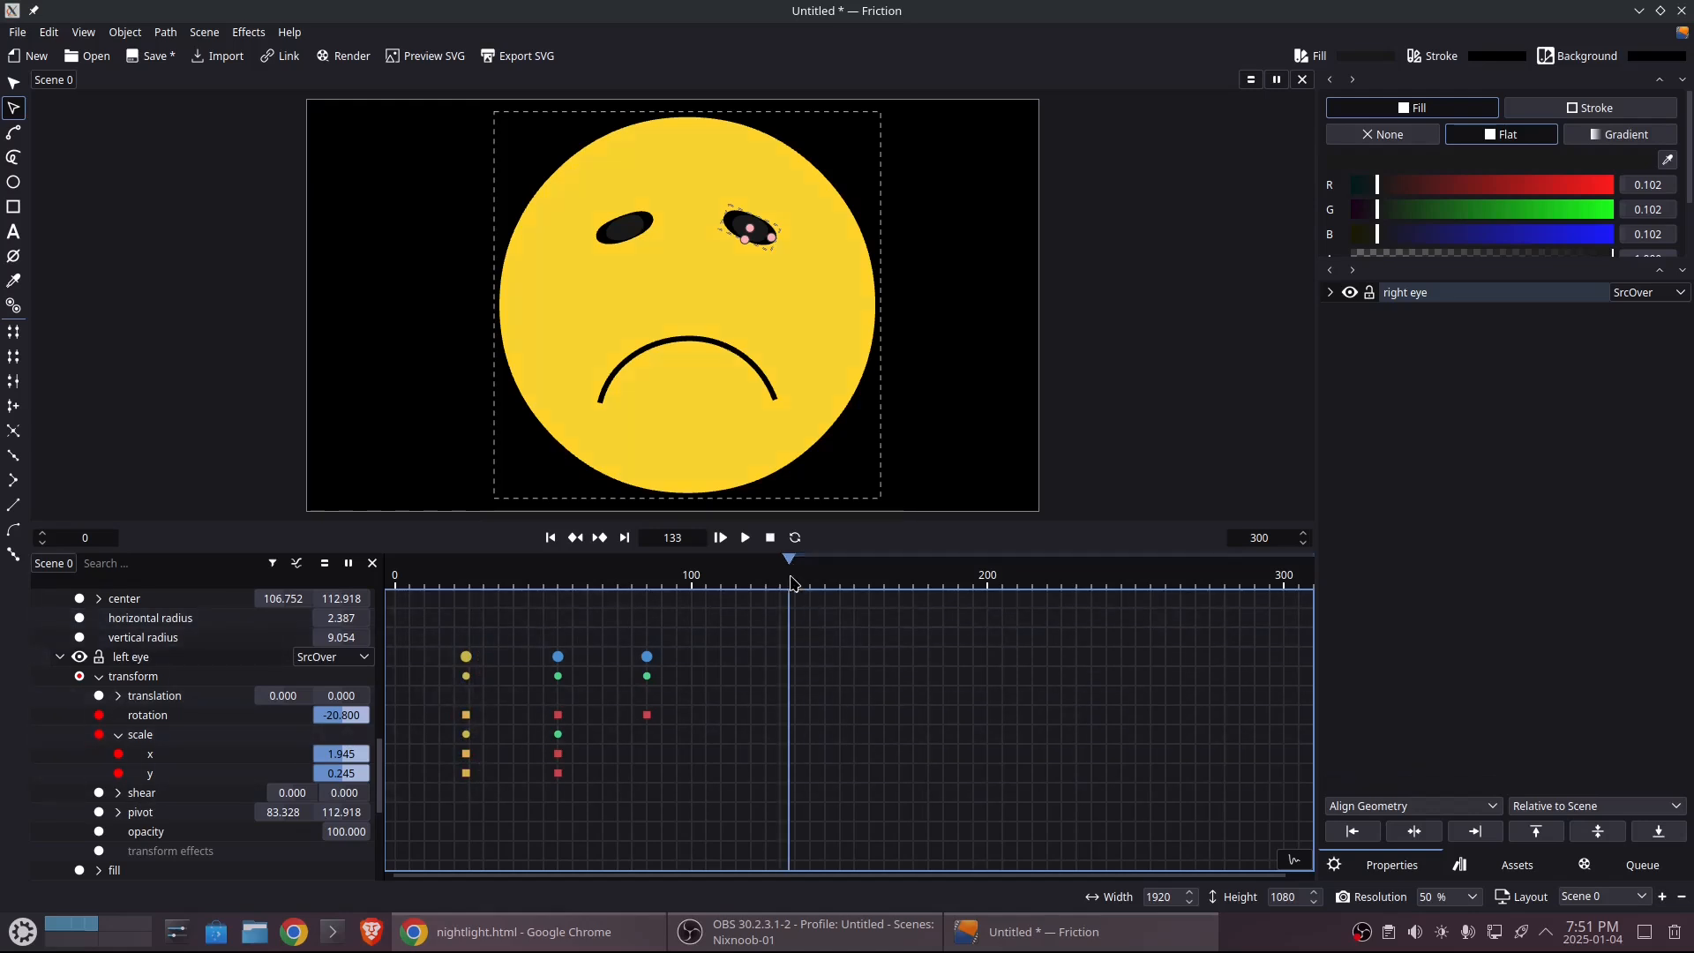
{"action": "left_click_drag", "start_coordinate": [791, 582], "coordinate": [795, 583]}
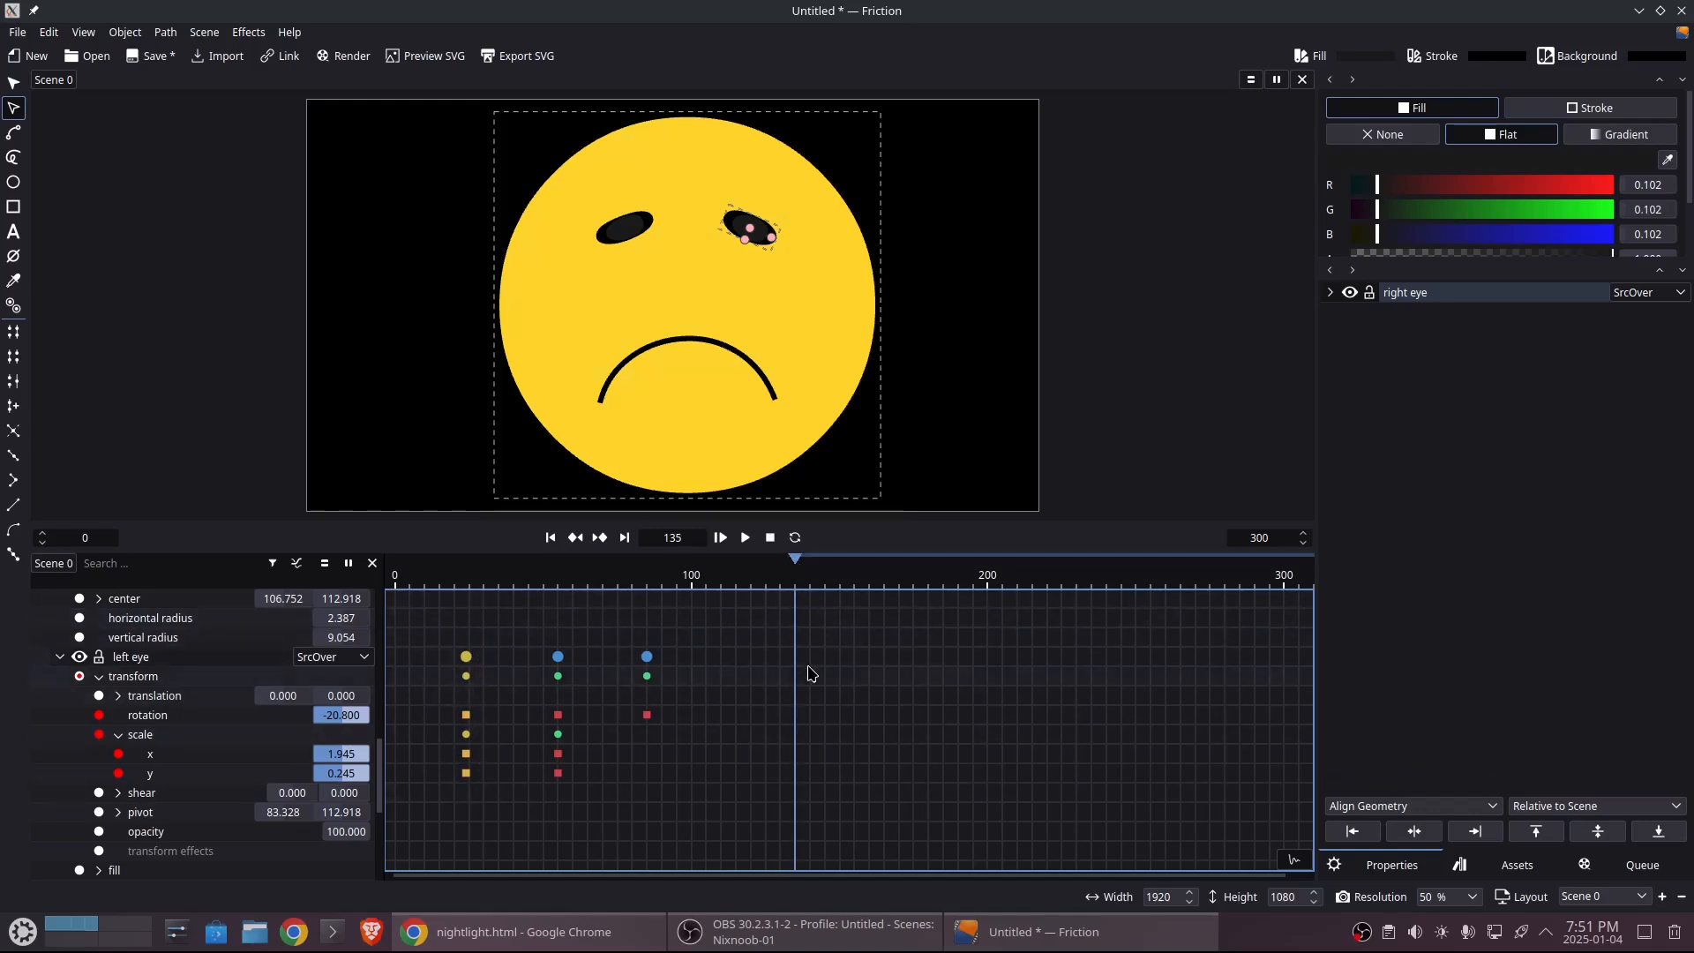
{"action": "key", "text": "ctrl+v"}
- Copy the right eye's rotation and scale keyframes from frame 24 to frame 135
{"action": "scroll", "coordinate": [620, 748], "scroll_direction": "up", "scroll_amount": 5}
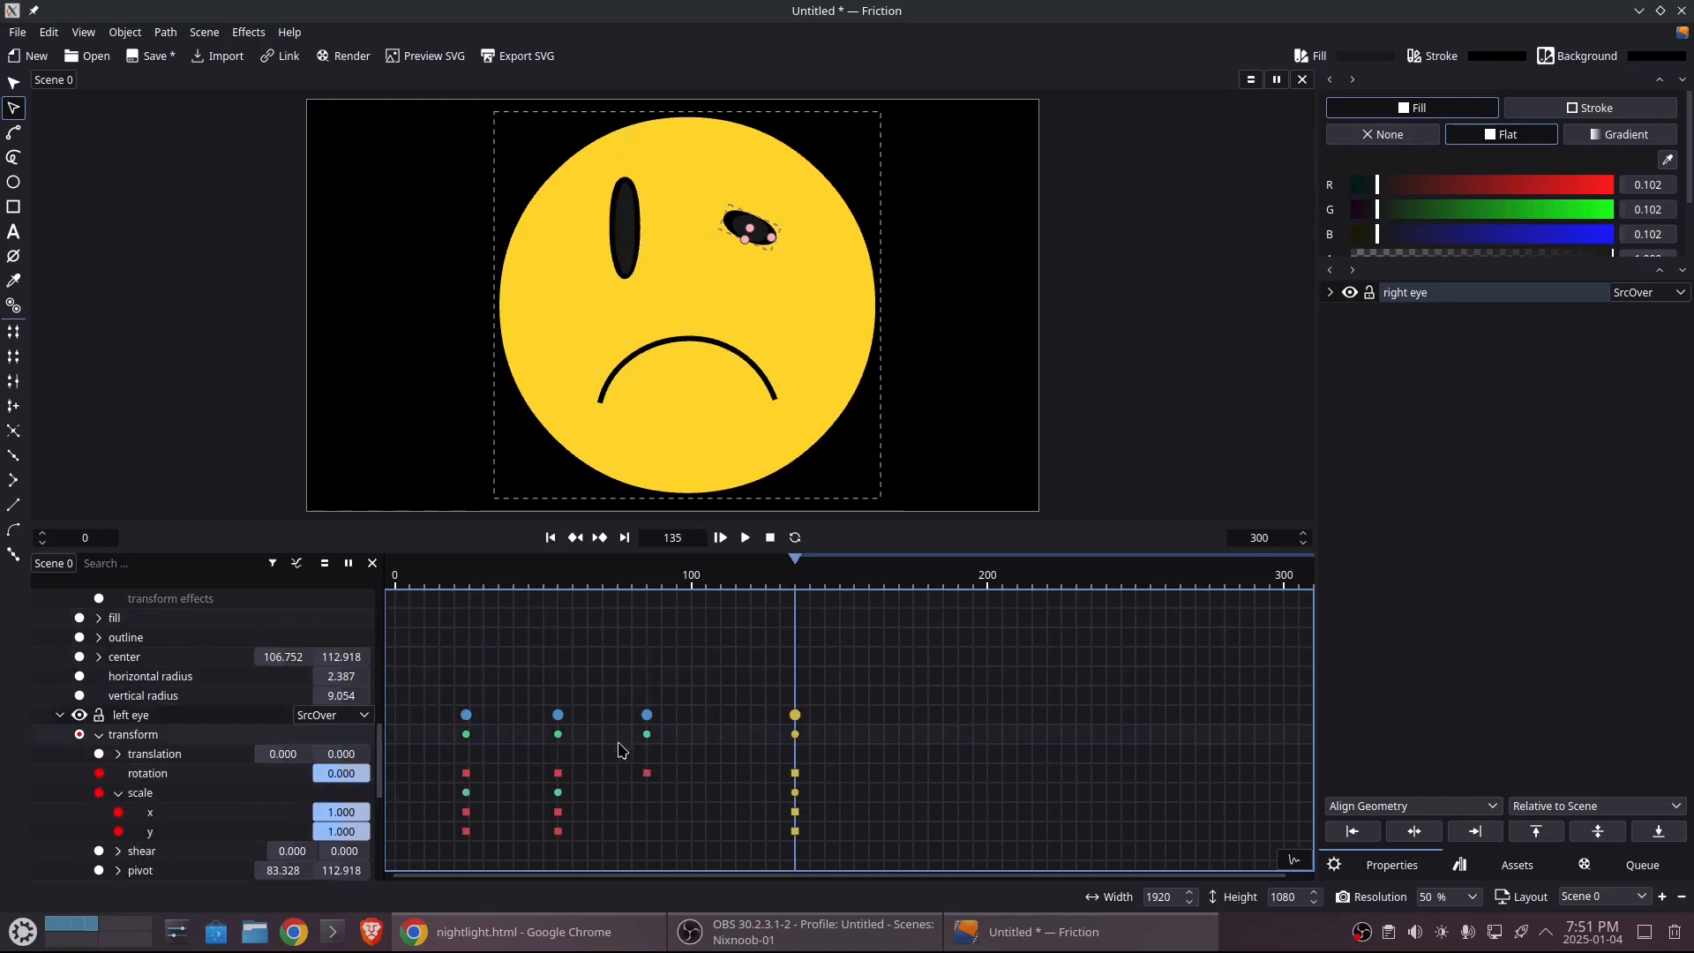
{"action": "left_click_drag", "start_coordinate": [506, 617], "coordinate": [458, 757]}
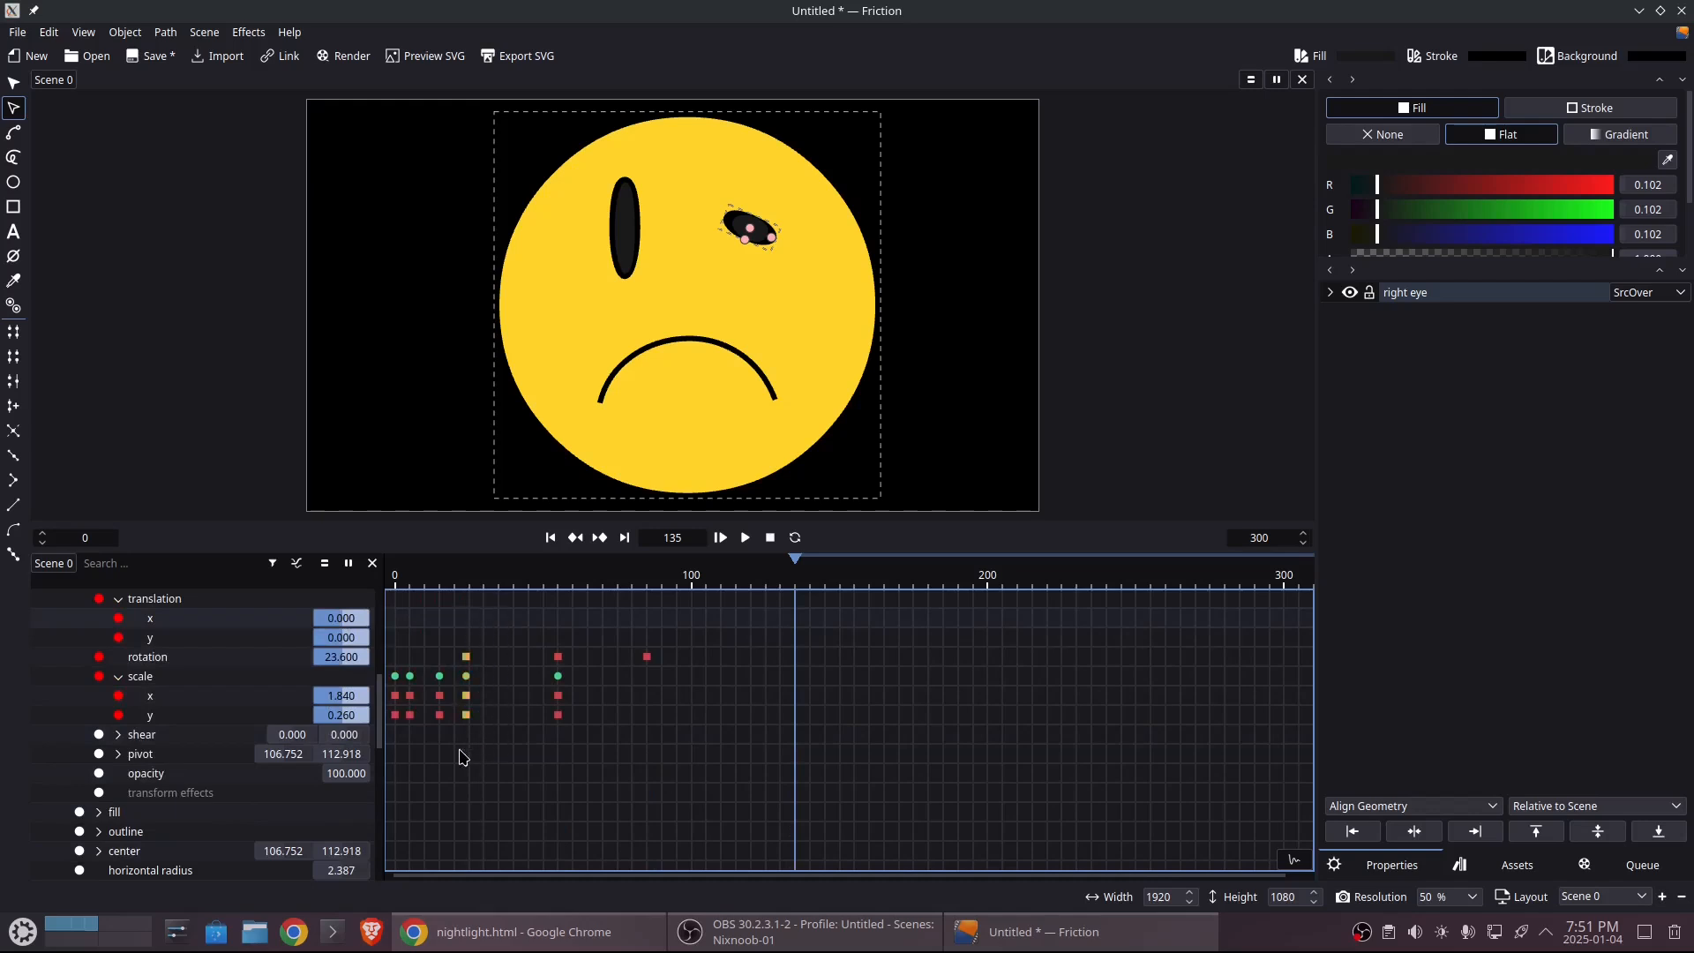
{"action": "key", "text": "ctrl+v"}
- Copy the mouth's path keyframe from frame 24 to frame 135 to restore the smile
{"action": "scroll", "coordinate": [556, 799], "scroll_direction": "up", "scroll_amount": 3}
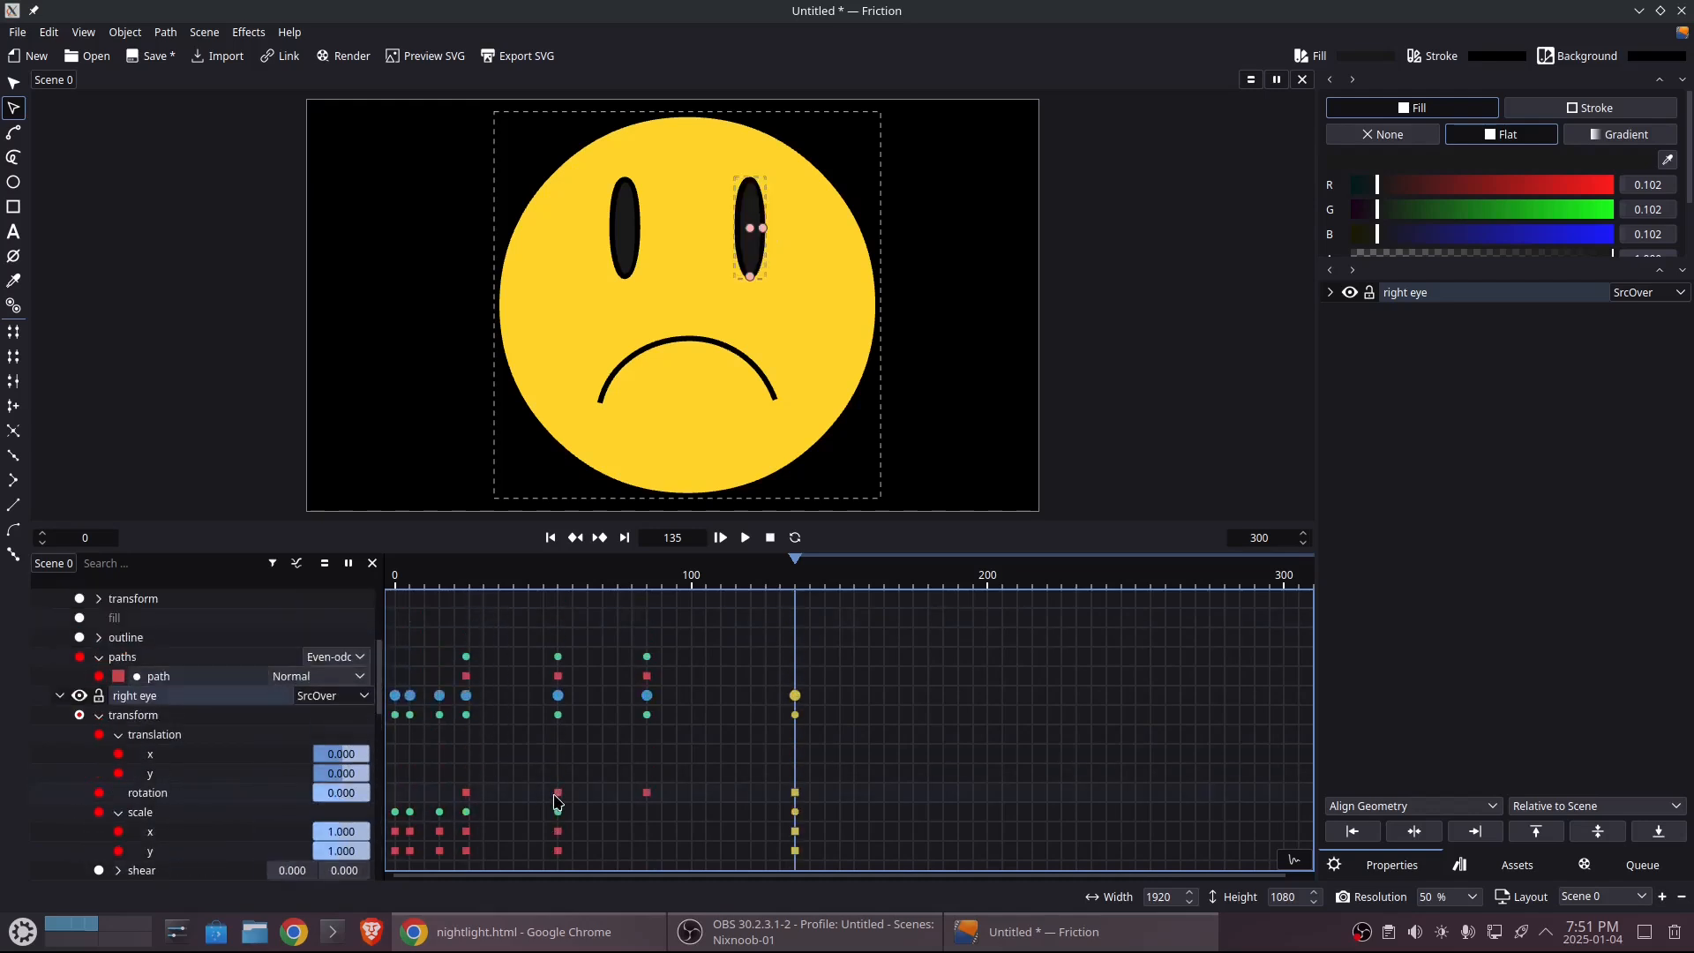
{"action": "left_click_drag", "start_coordinate": [495, 639], "coordinate": [457, 755]}
{"action": "key", "text": "ctrl+v"}
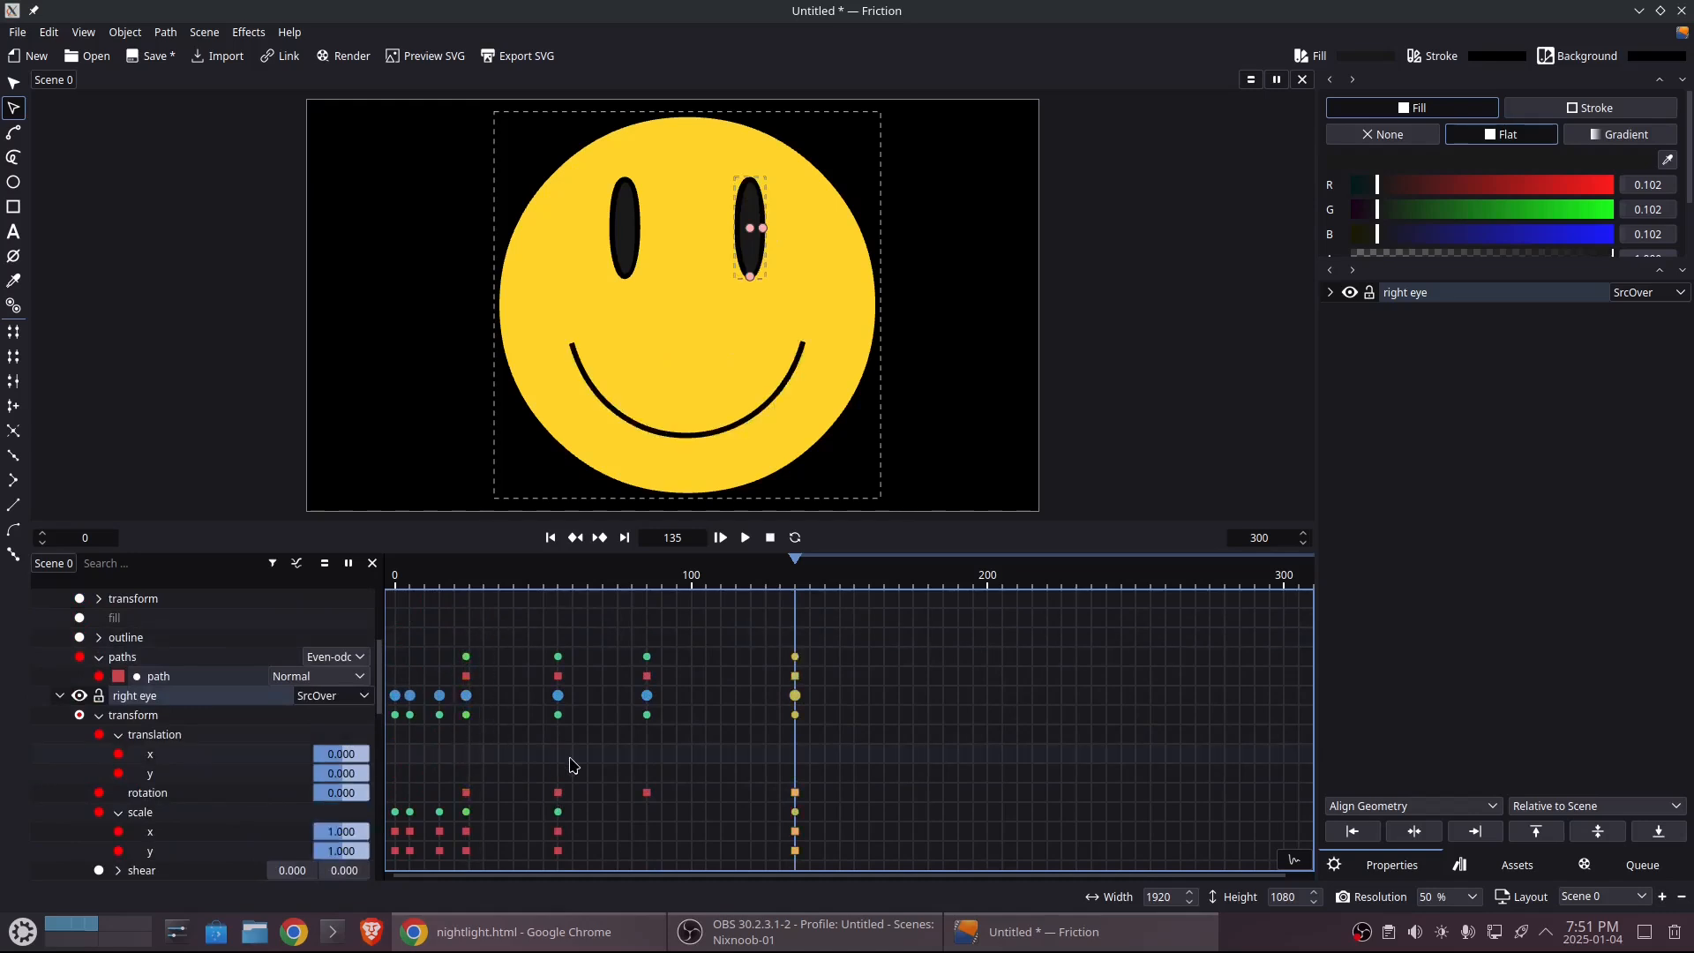
- Scrub back through the animation to check the transitions, and set the scene's end frame to 135
{"action": "left_click", "coordinate": [797, 575]}
{"action": "left_click_drag", "start_coordinate": [797, 575], "coordinate": [565, 550]}
{"action": "left_click_drag", "start_coordinate": [544, 545], "coordinate": [647, 544]}
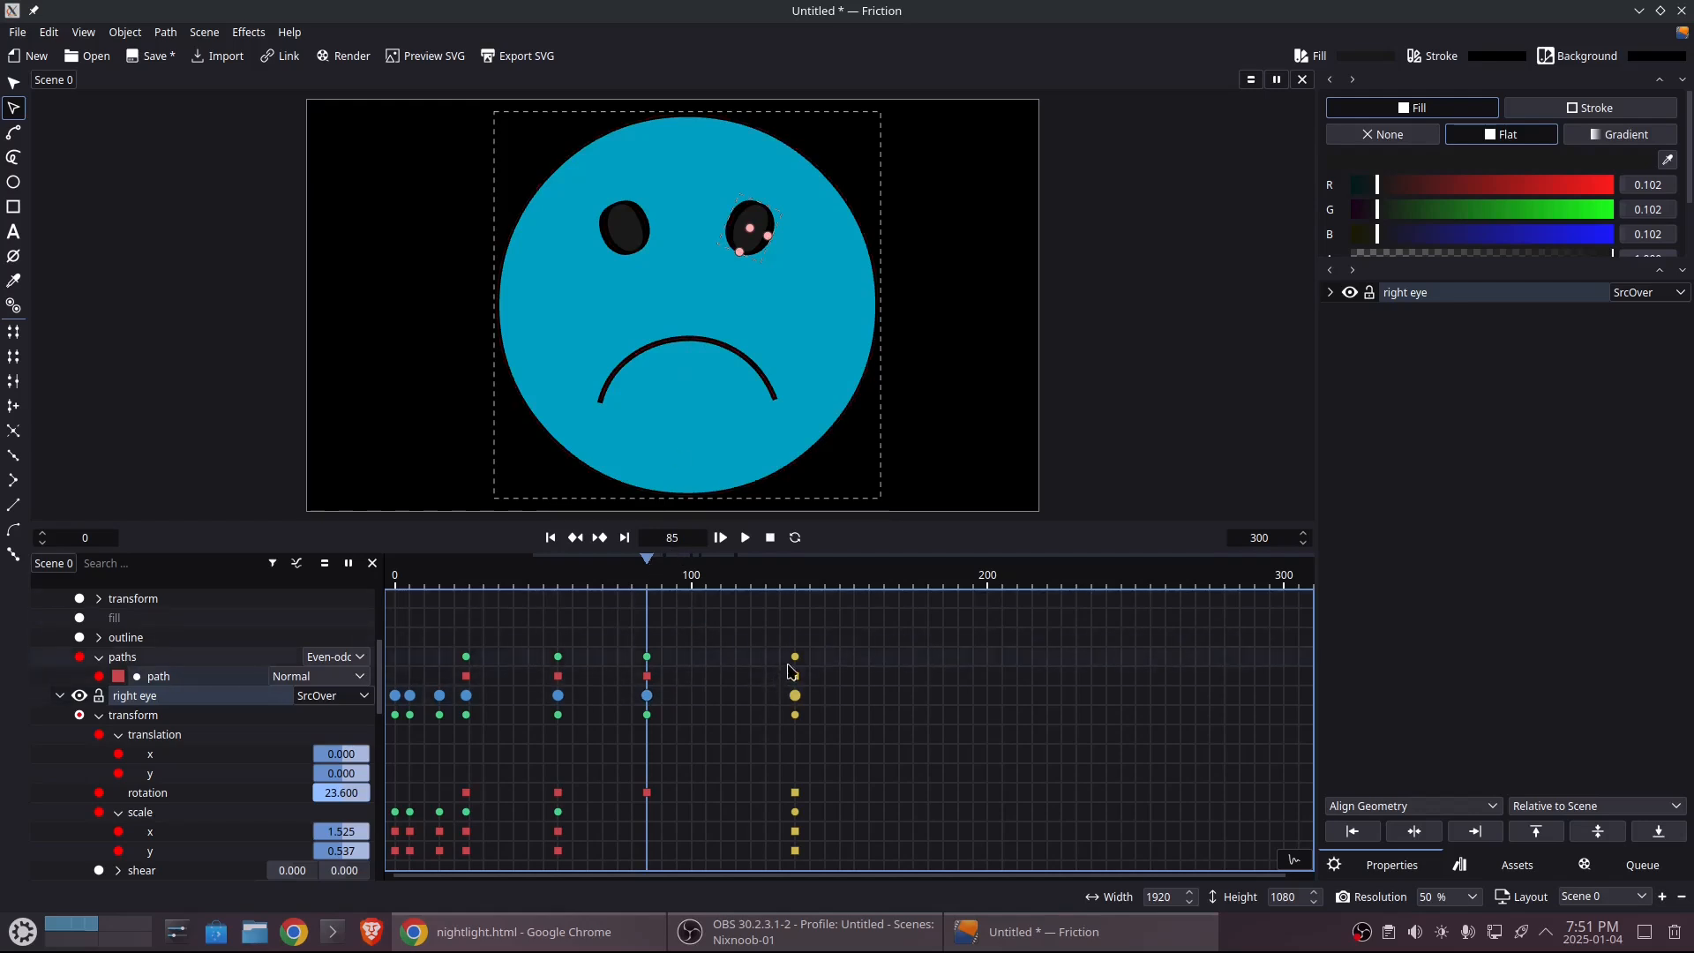
{"action": "left_click", "coordinate": [796, 575]}
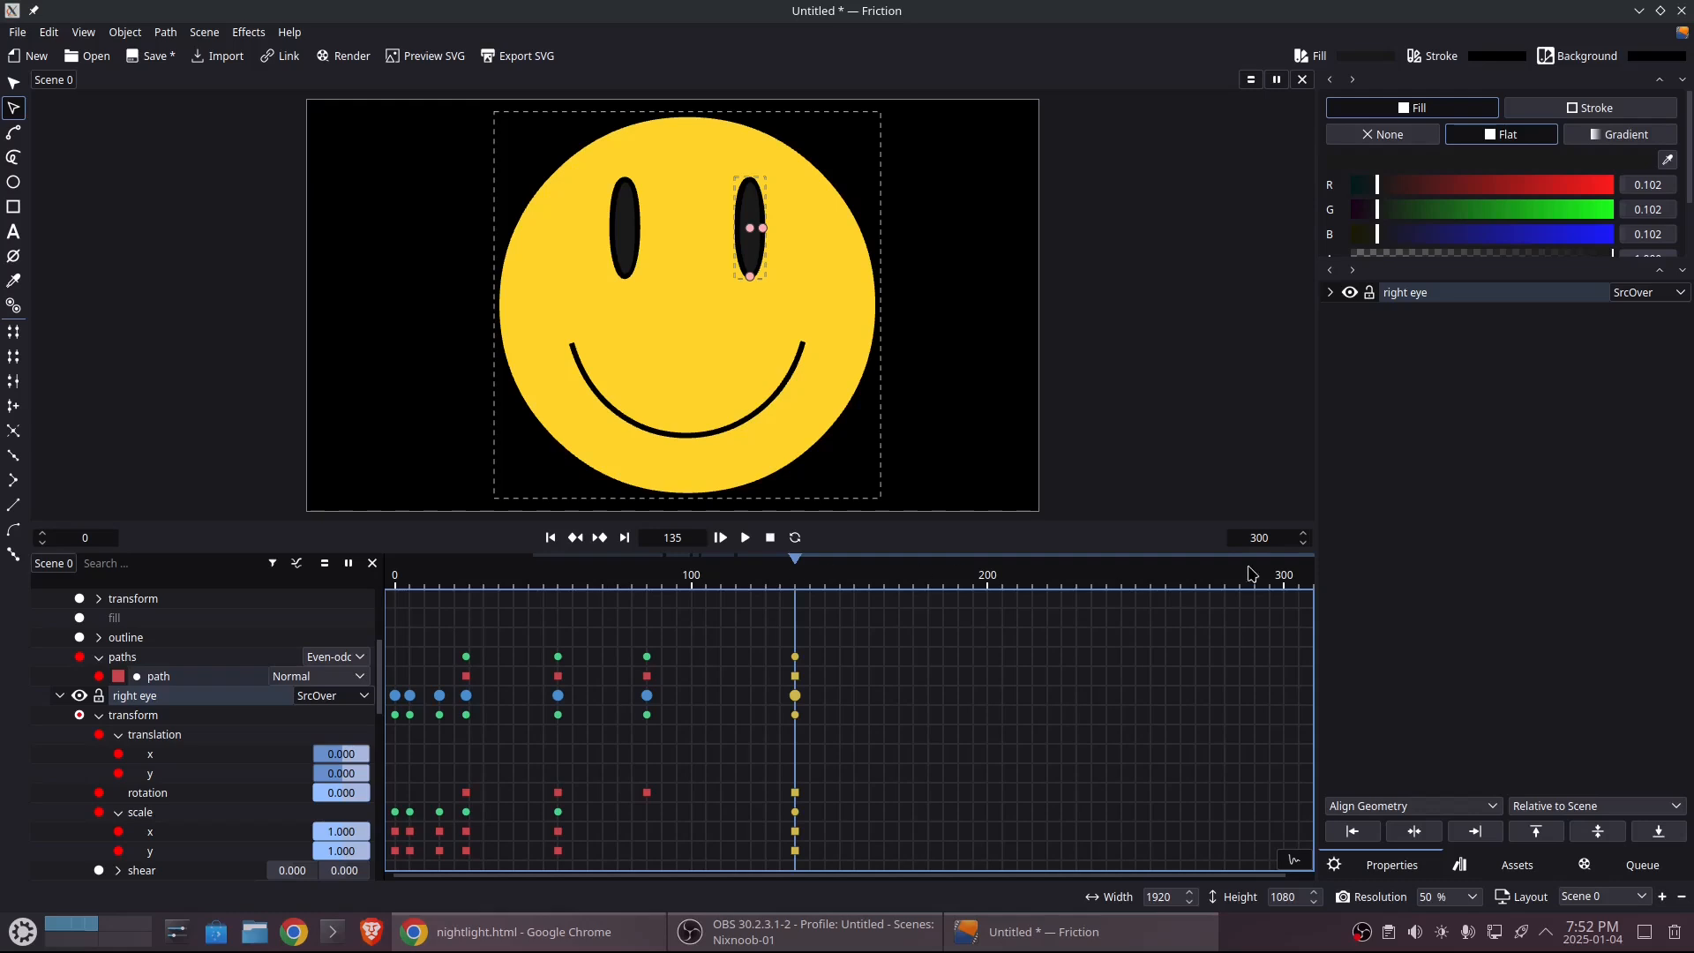
{"action": "double_click", "coordinate": [1288, 534]}
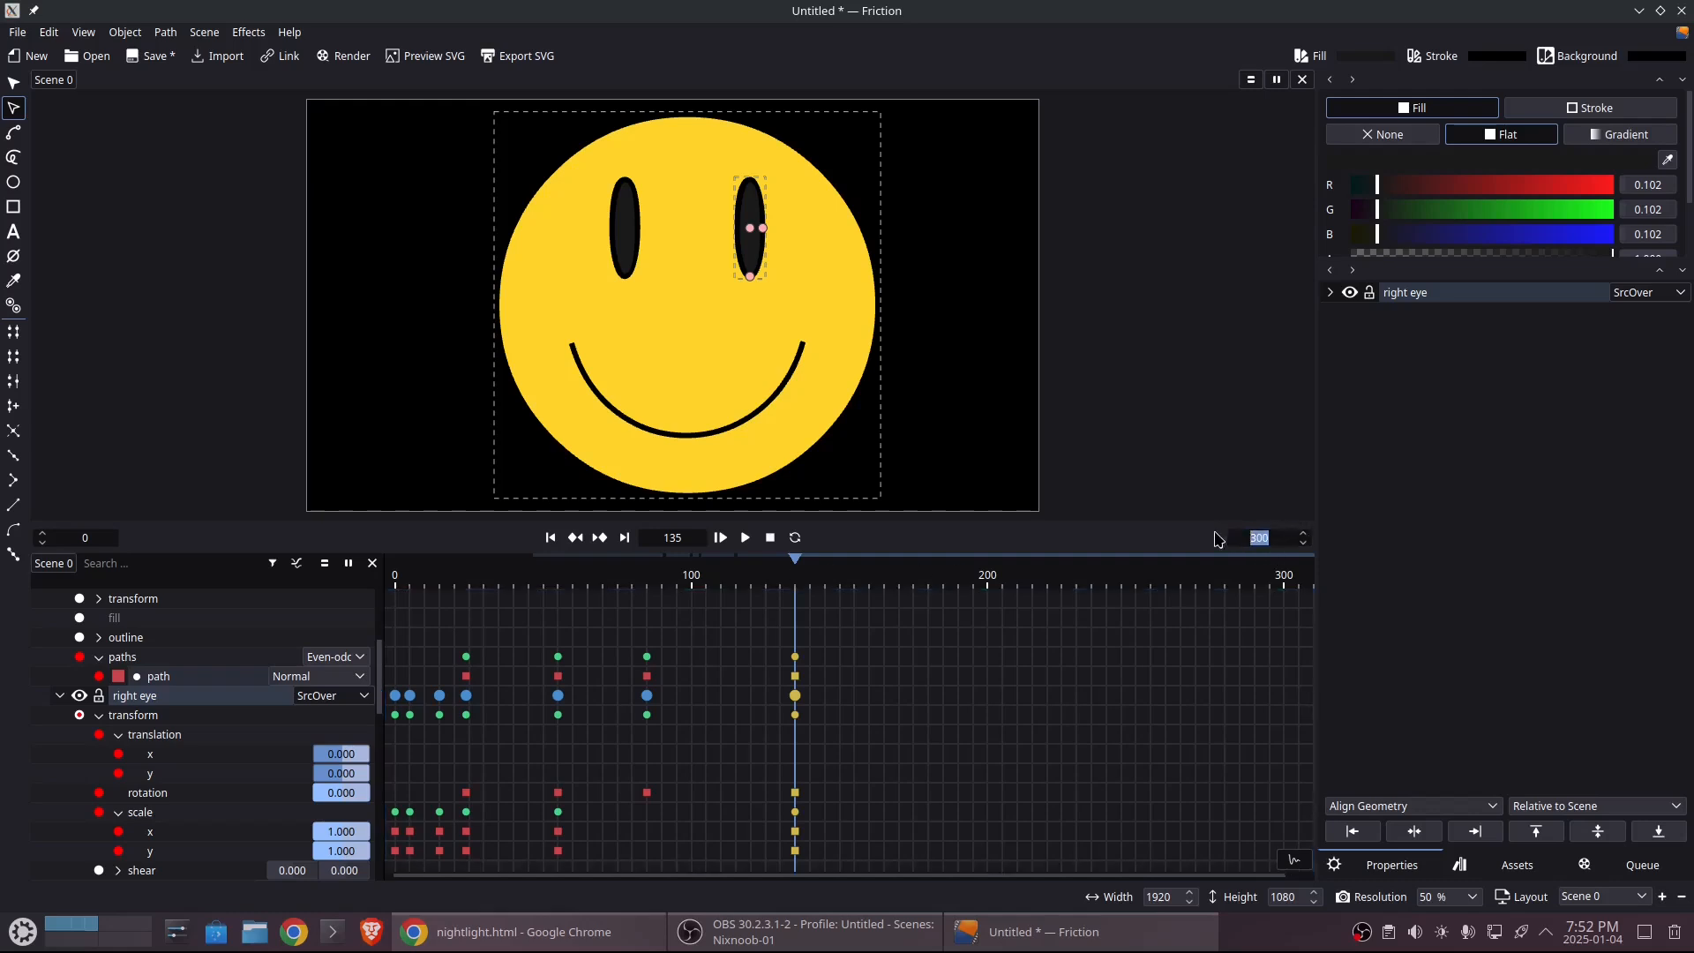
{"action": "type", "text": "135"}
{"action": "key", "text": "Return"}
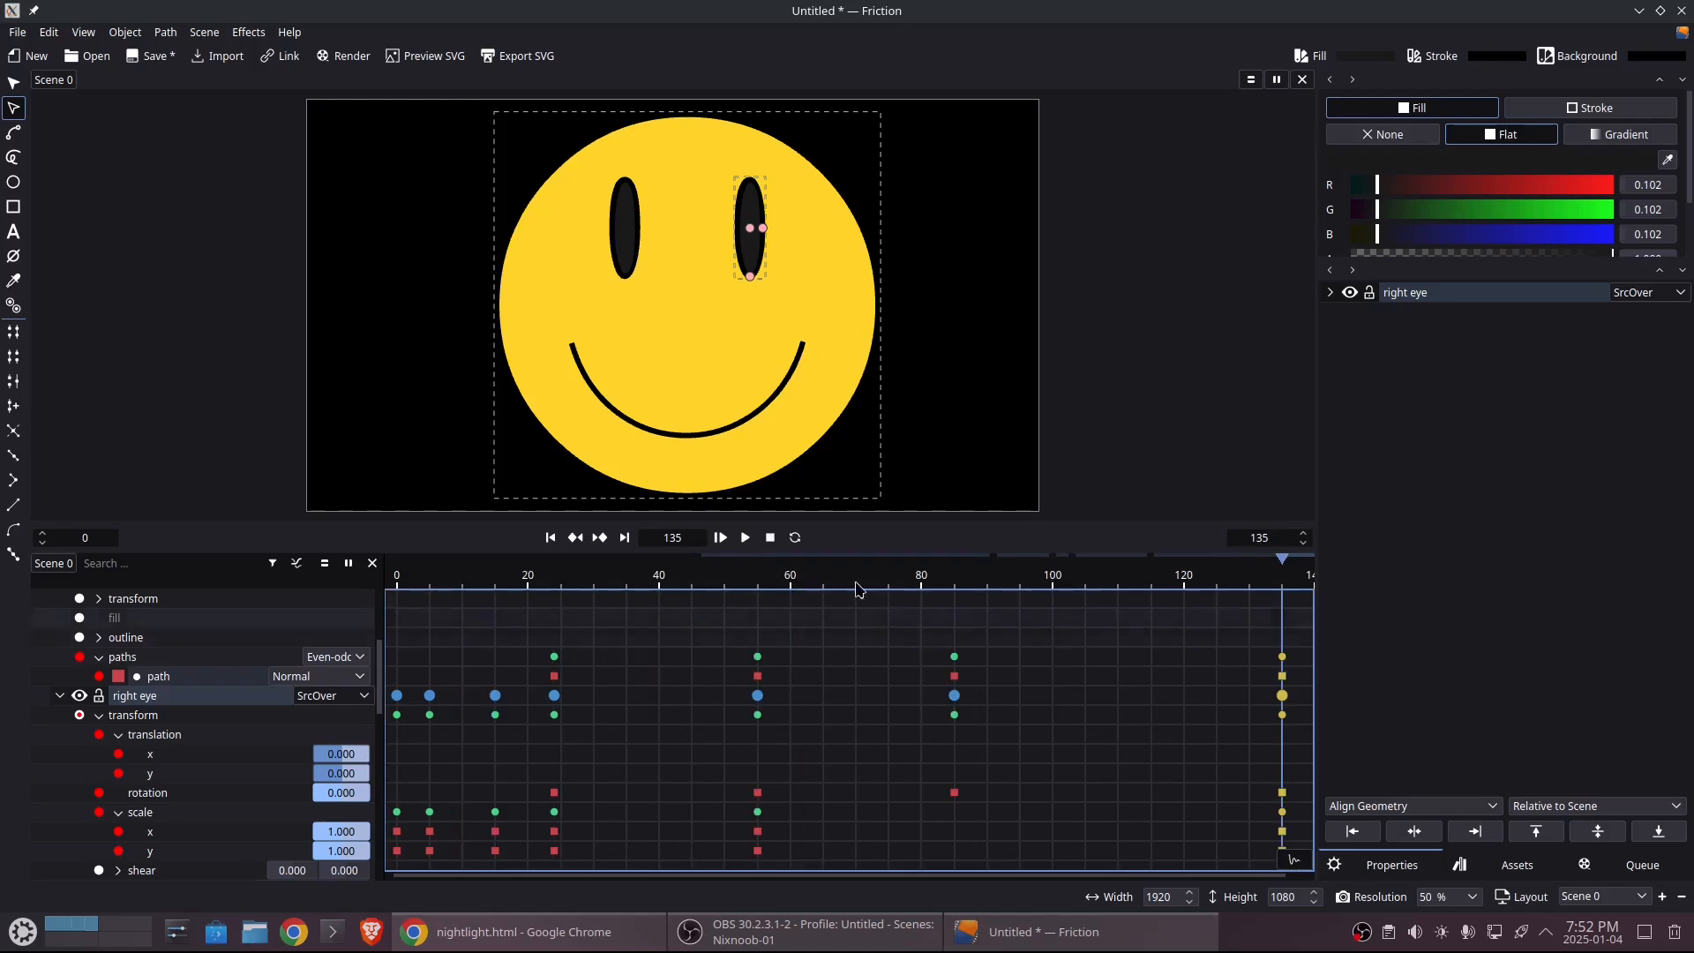
- Play the preview of the whole animation from frame 0 to check every expression change, and stop it
{"action": "left_click", "coordinate": [745, 538]}
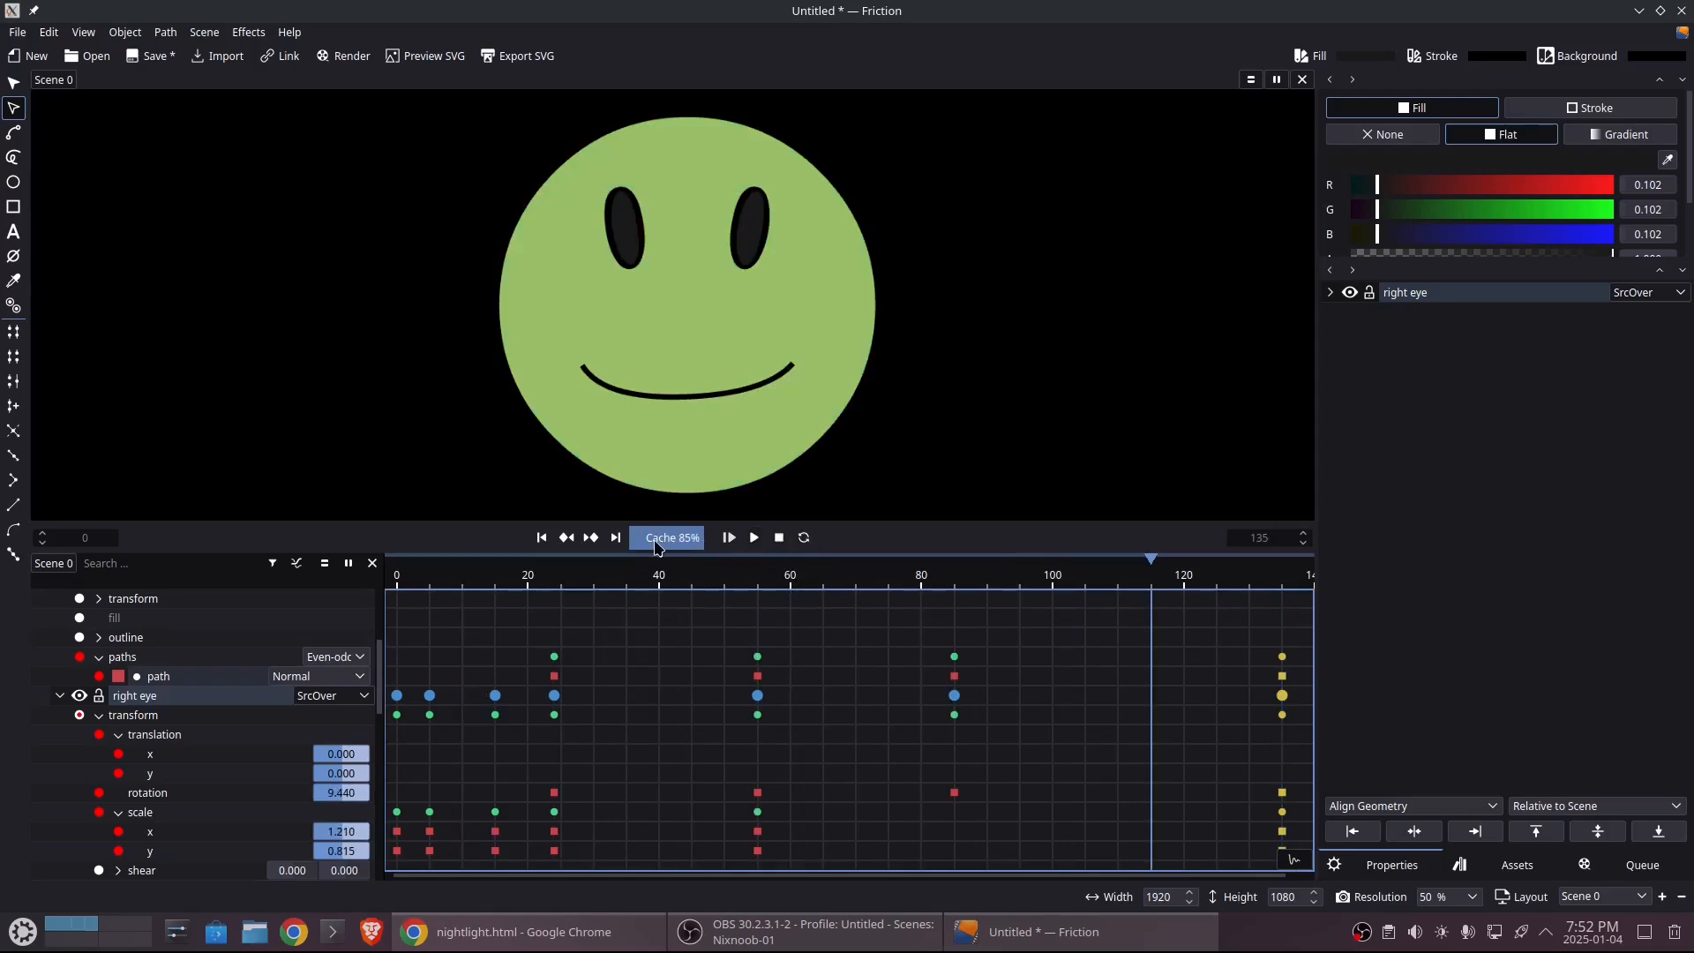
{"action": "left_click", "coordinate": [542, 537]}
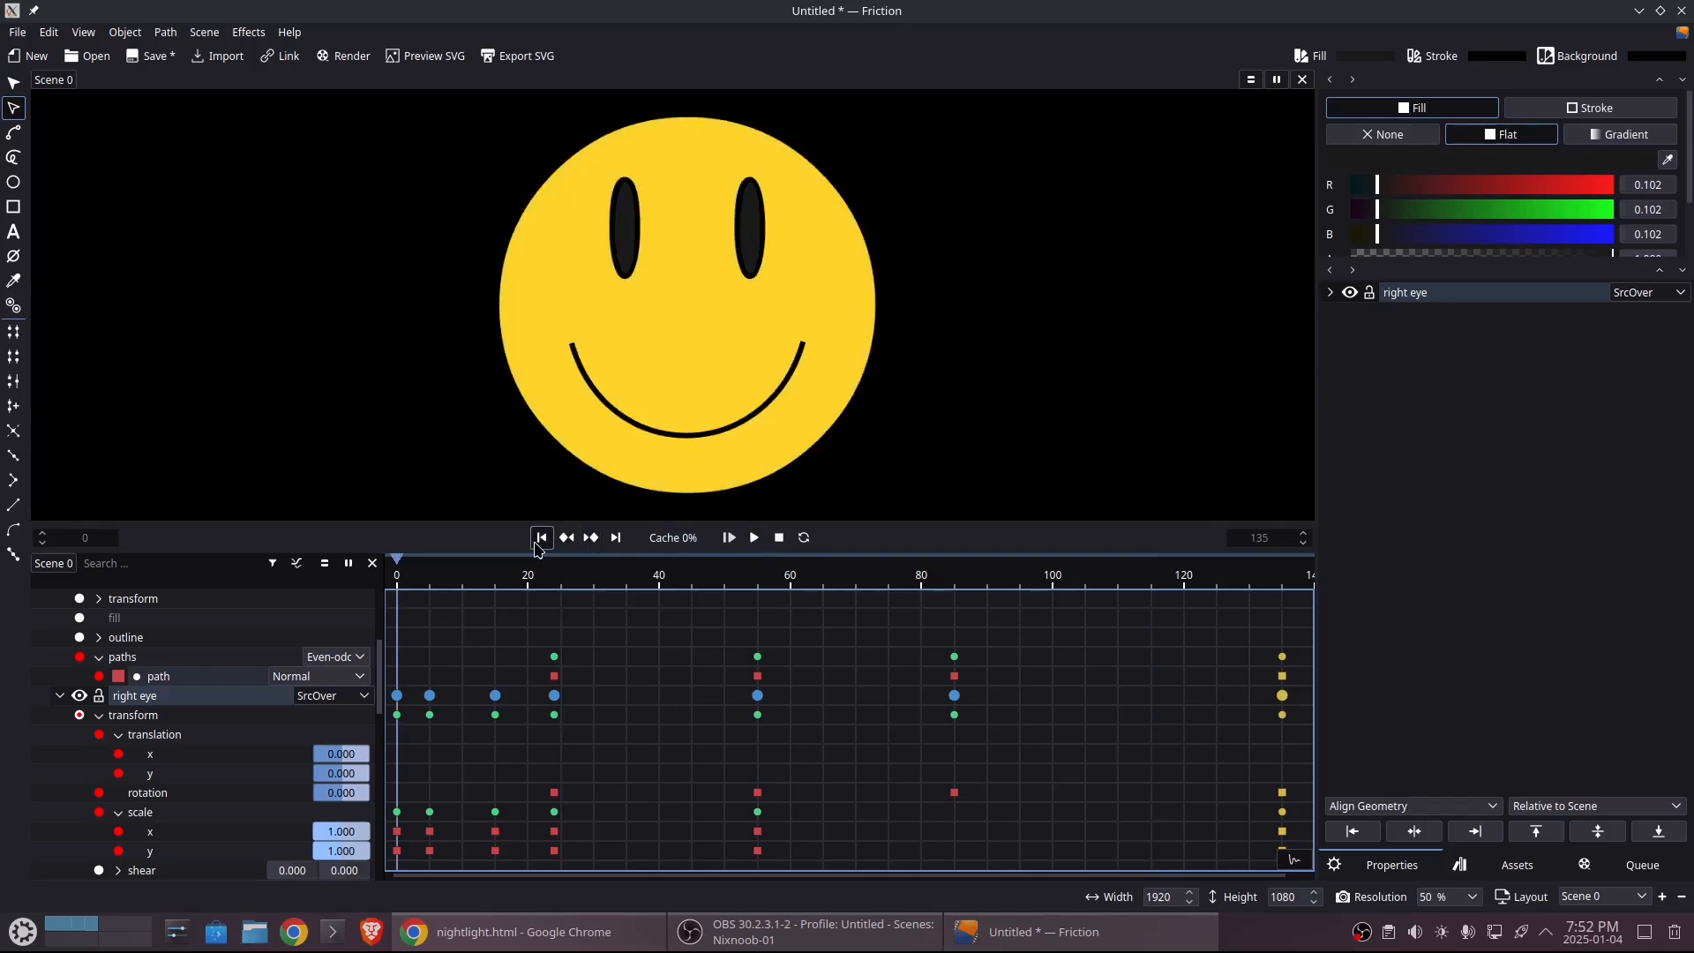
{"action": "left_click", "coordinate": [778, 538]}
{"action": "left_click", "coordinate": [749, 540]}
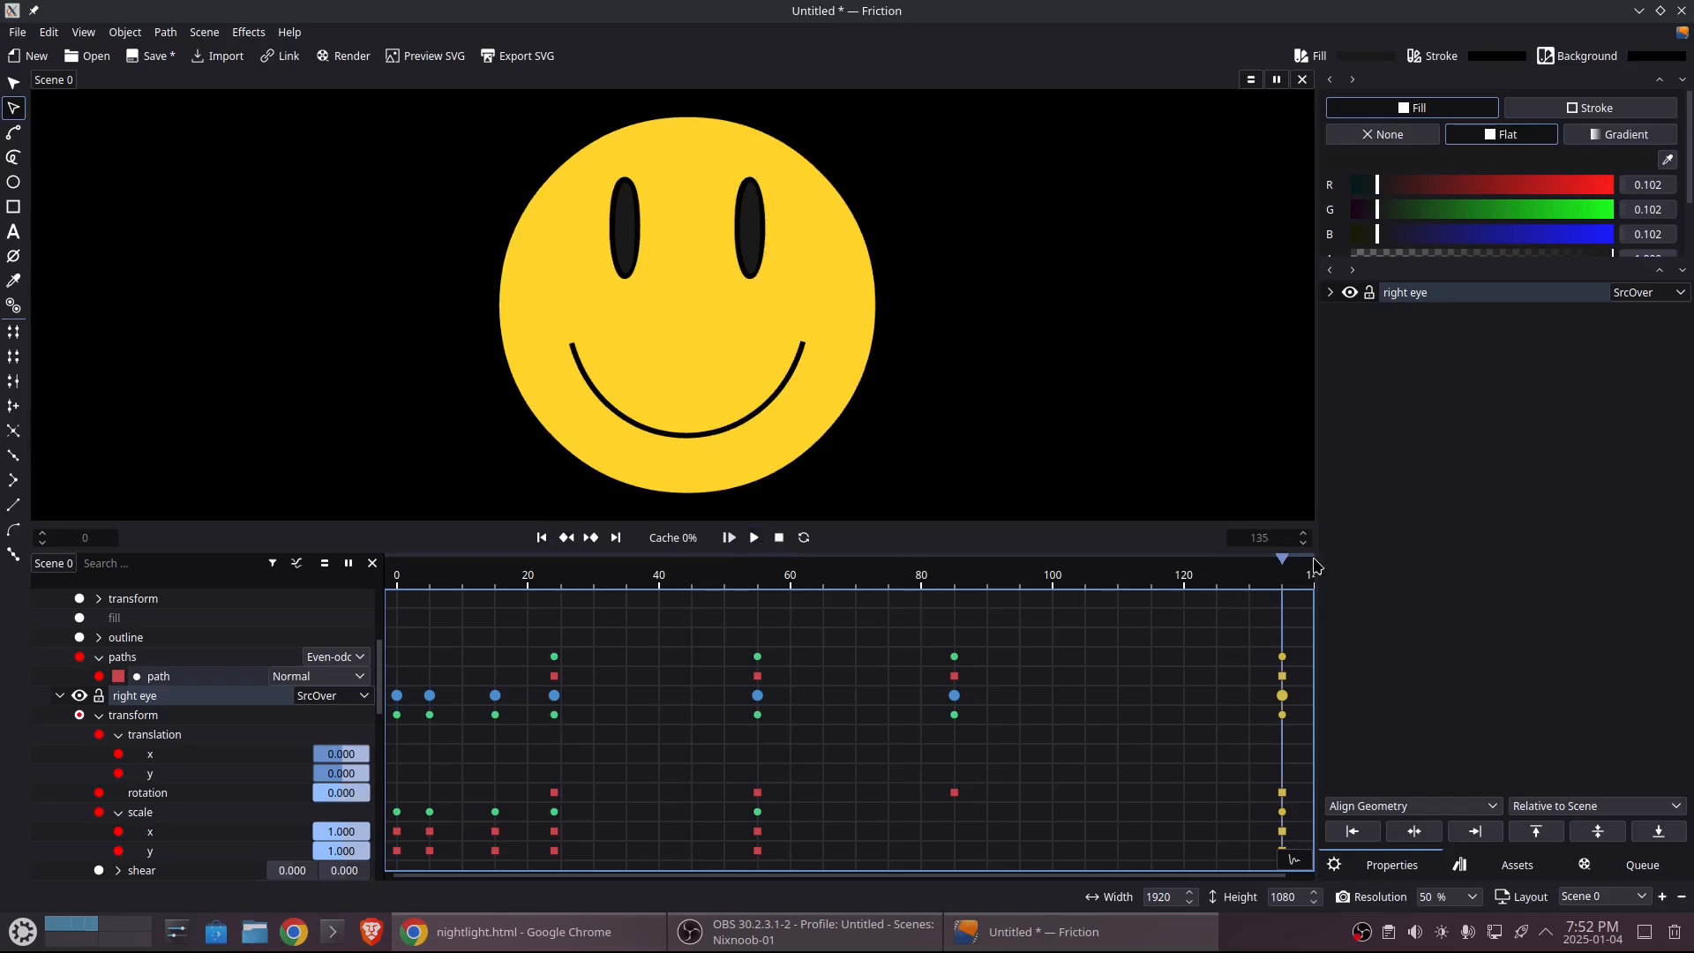
{"action": "left_click_drag", "start_coordinate": [1283, 557], "coordinate": [254, 555]}
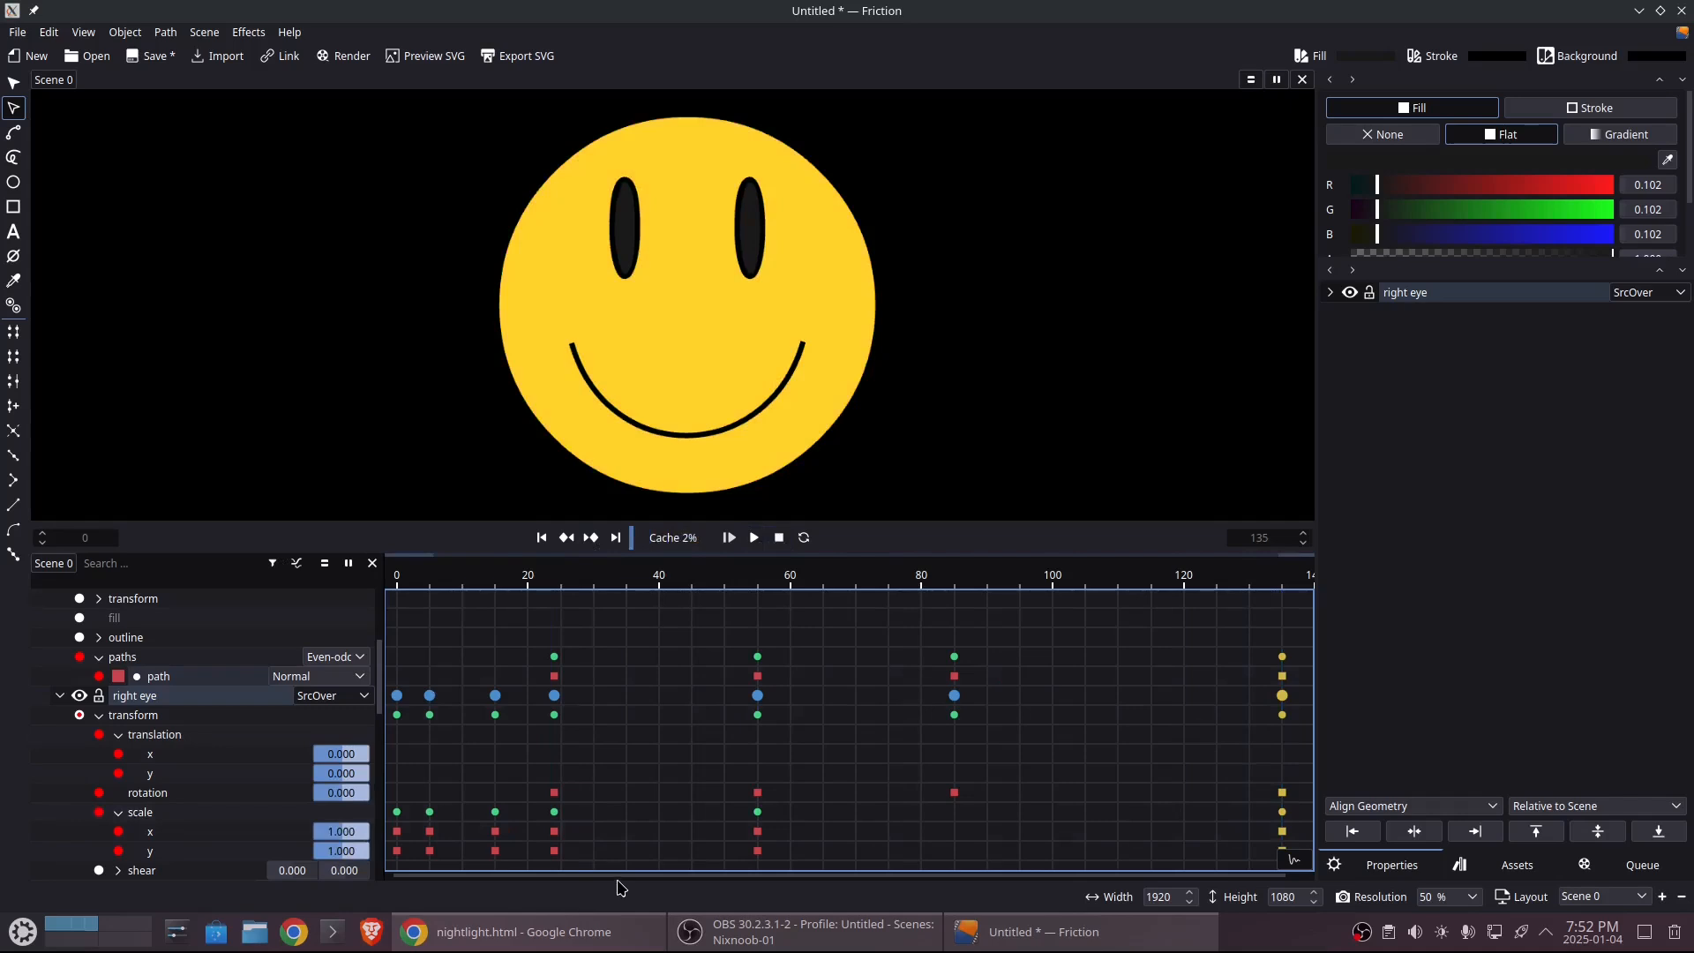
{"action": "left_click_drag", "start_coordinate": [713, 581], "coordinate": [395, 576]}
{"action": "left_click", "coordinate": [778, 542]}
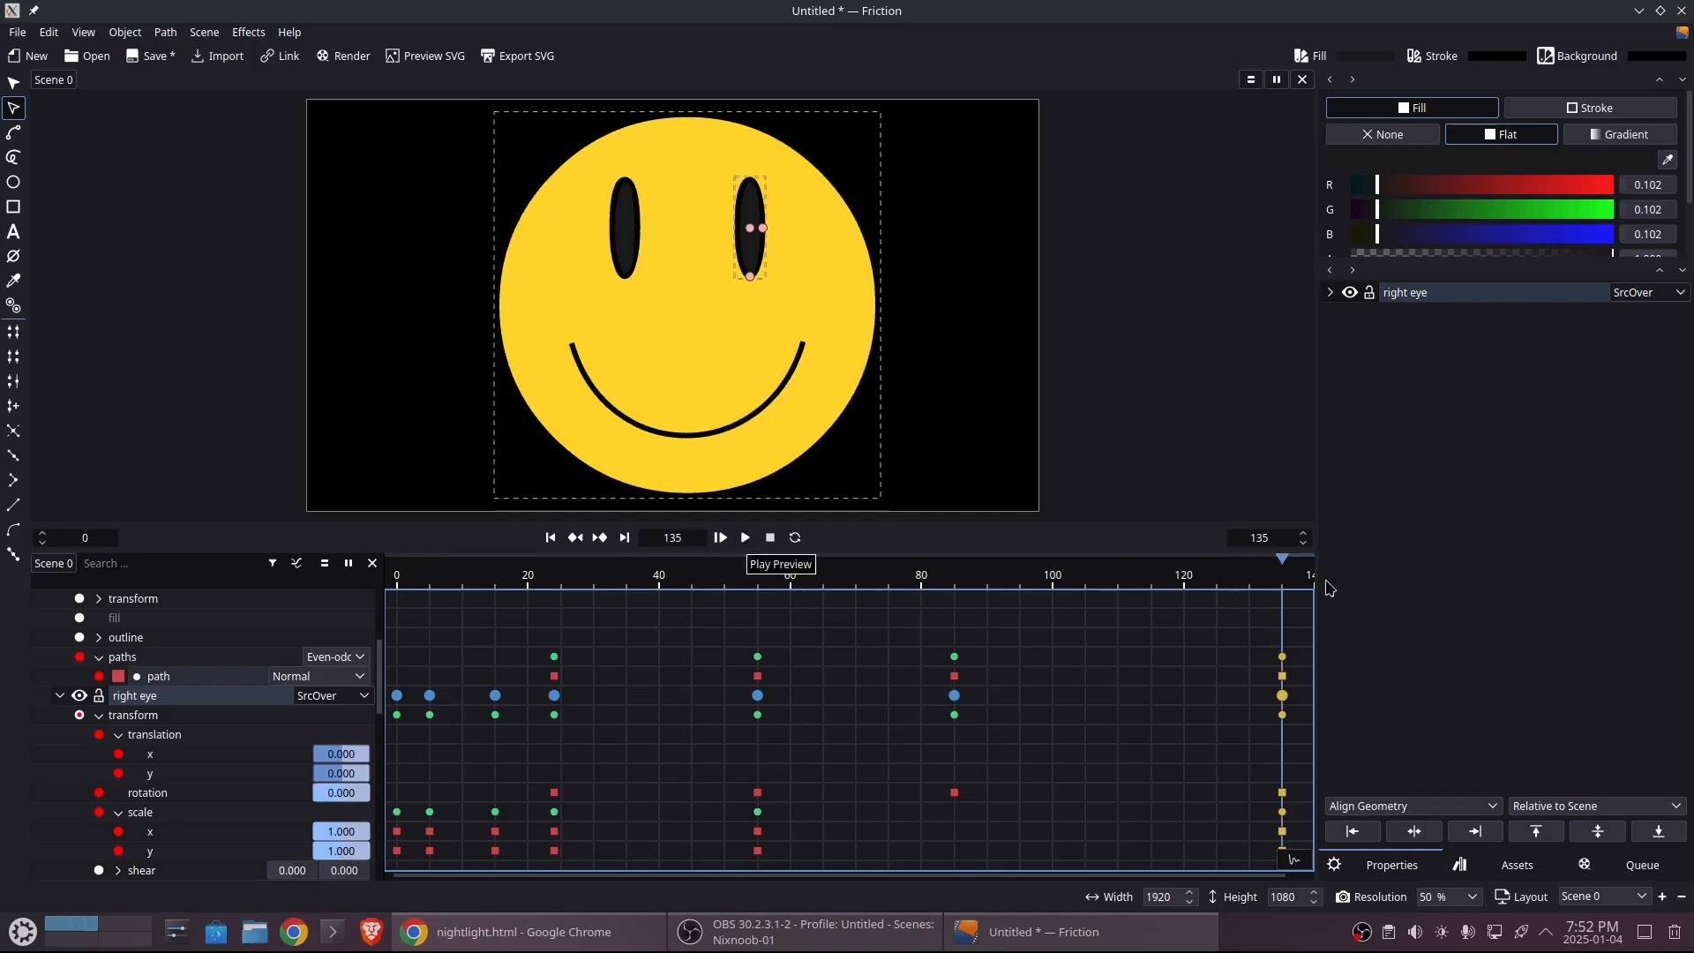
{"action": "left_click_drag", "start_coordinate": [1277, 570], "coordinate": [401, 569]}
{"action": "left_click", "coordinate": [746, 539]}
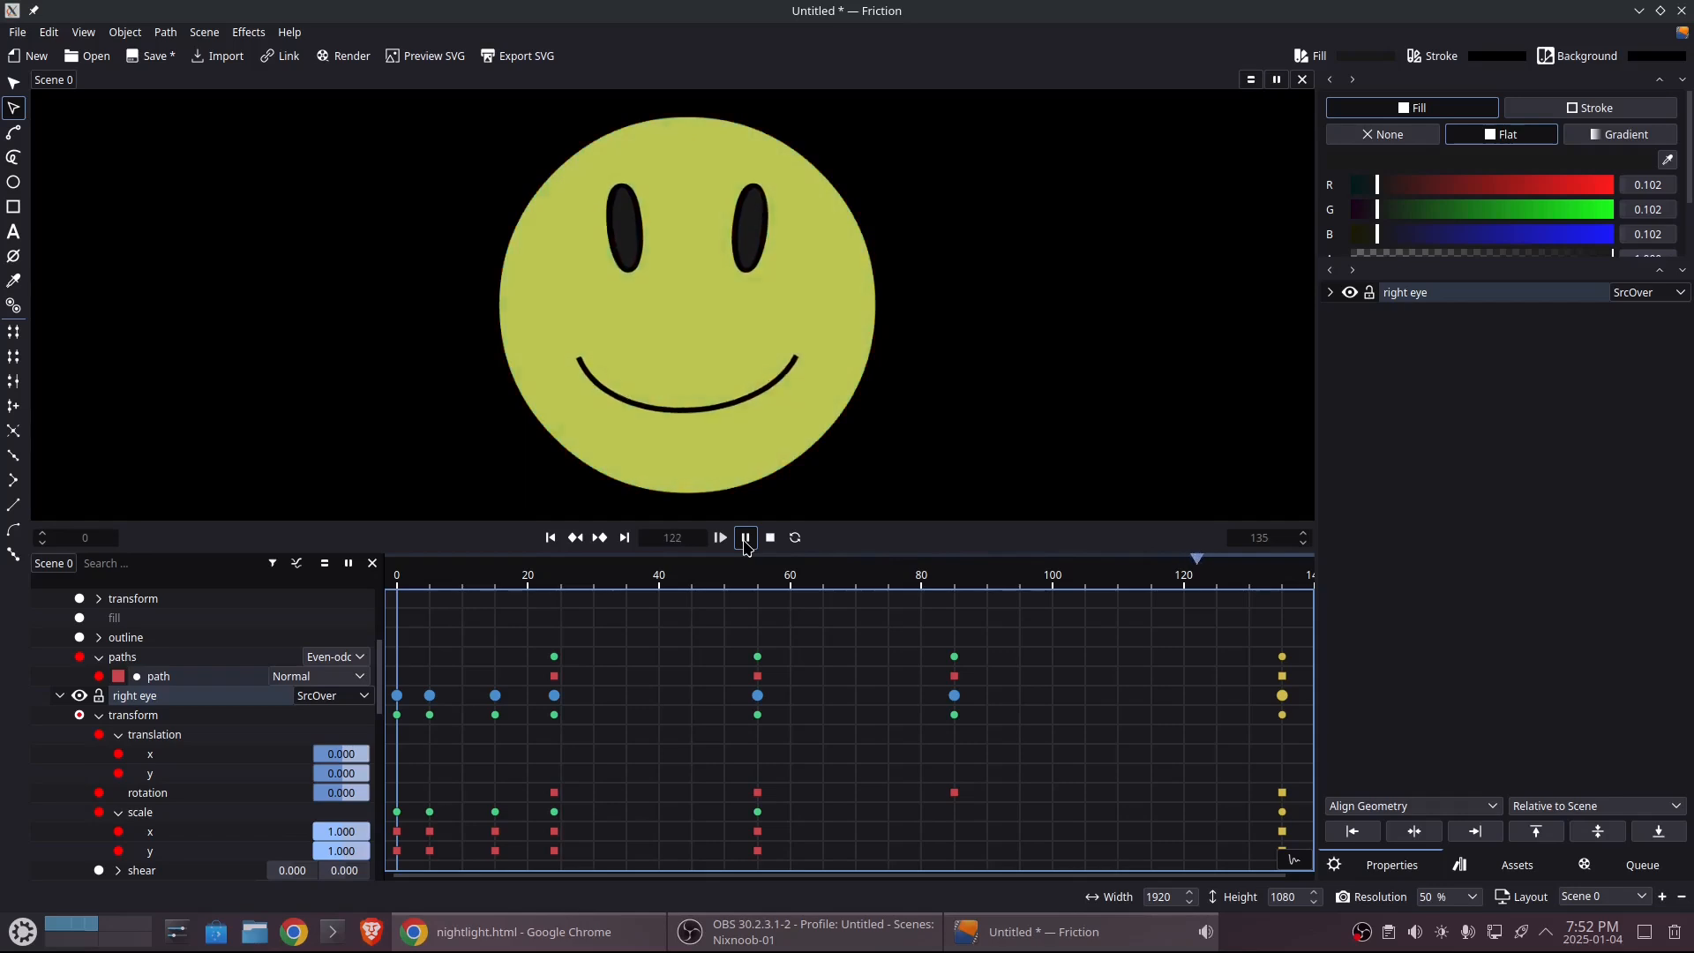
{"action": "left_click", "coordinate": [745, 539]}
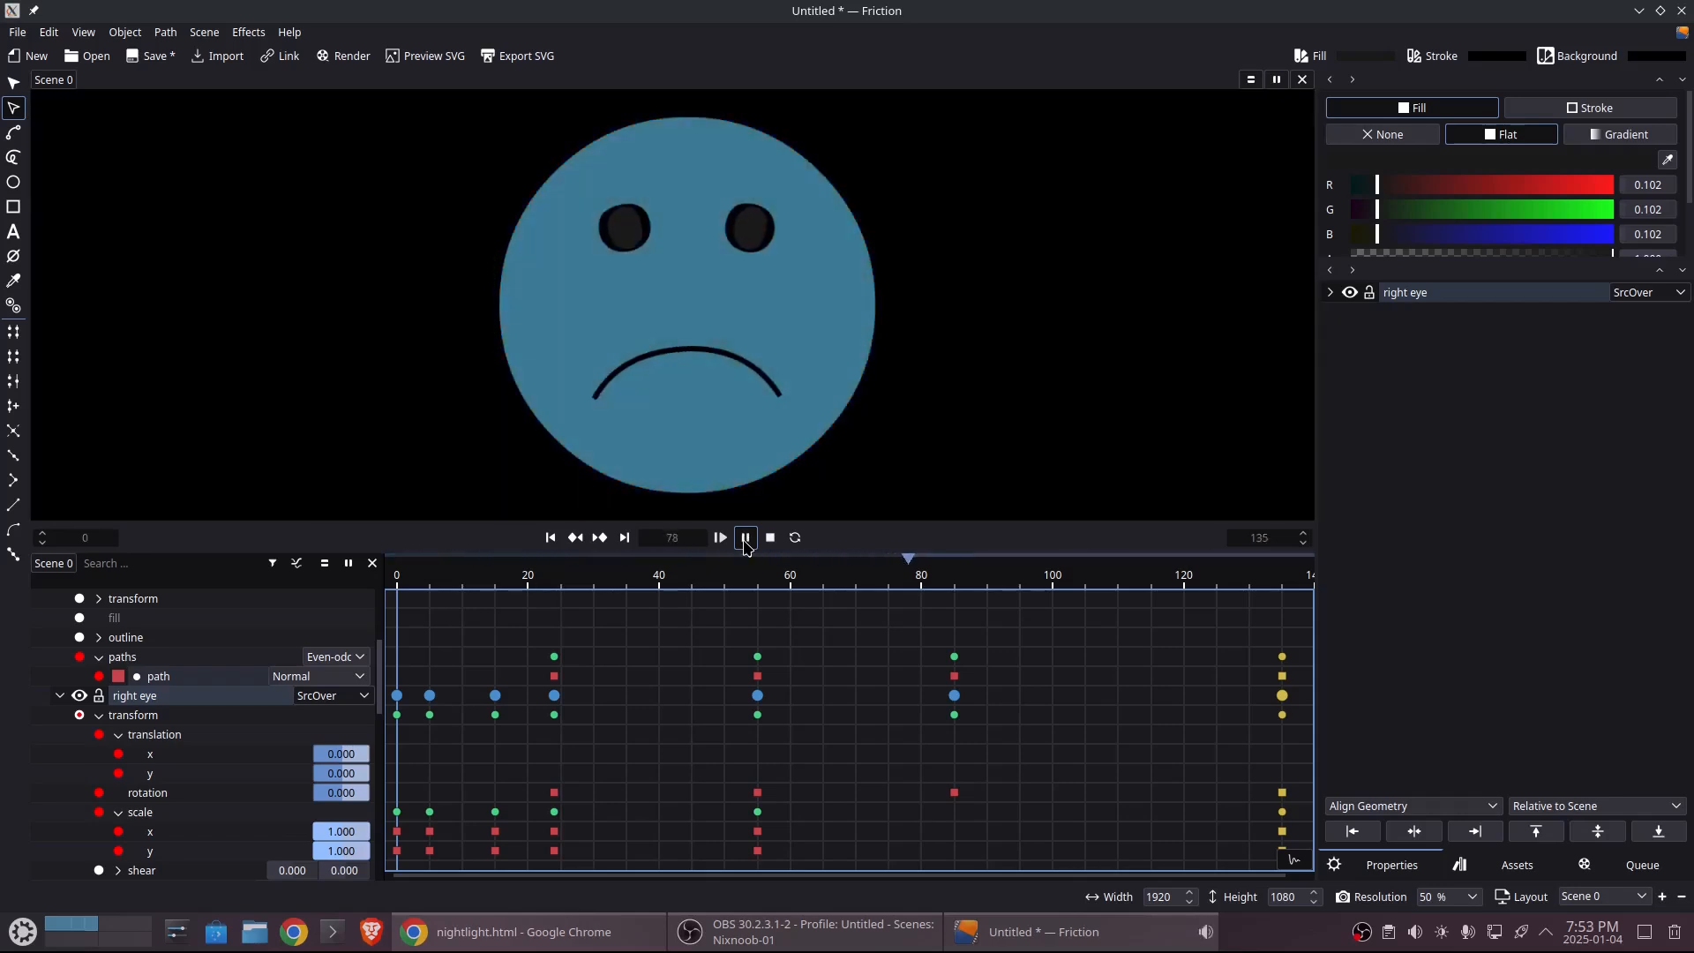
{"action": "left_click", "coordinate": [769, 538]}
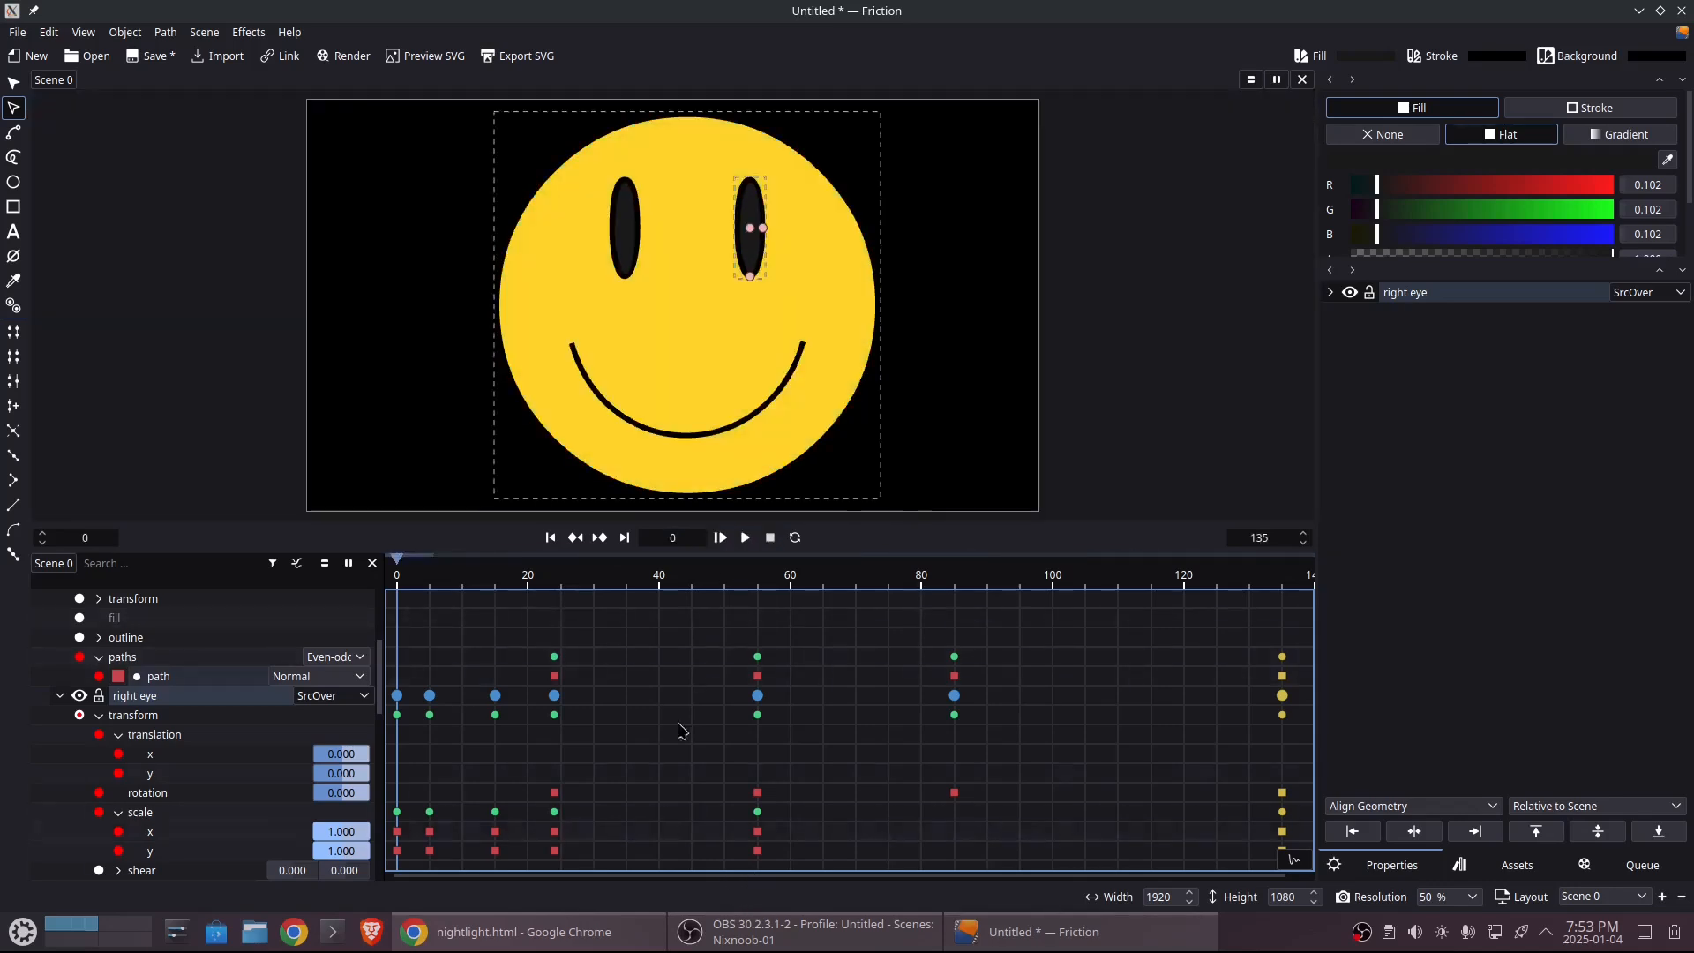
- Show the right eye's scale x curve in the graph editor, with the playhead moved into the wink
{"action": "left_click_drag", "start_coordinate": [681, 582], "coordinate": [464, 577]}
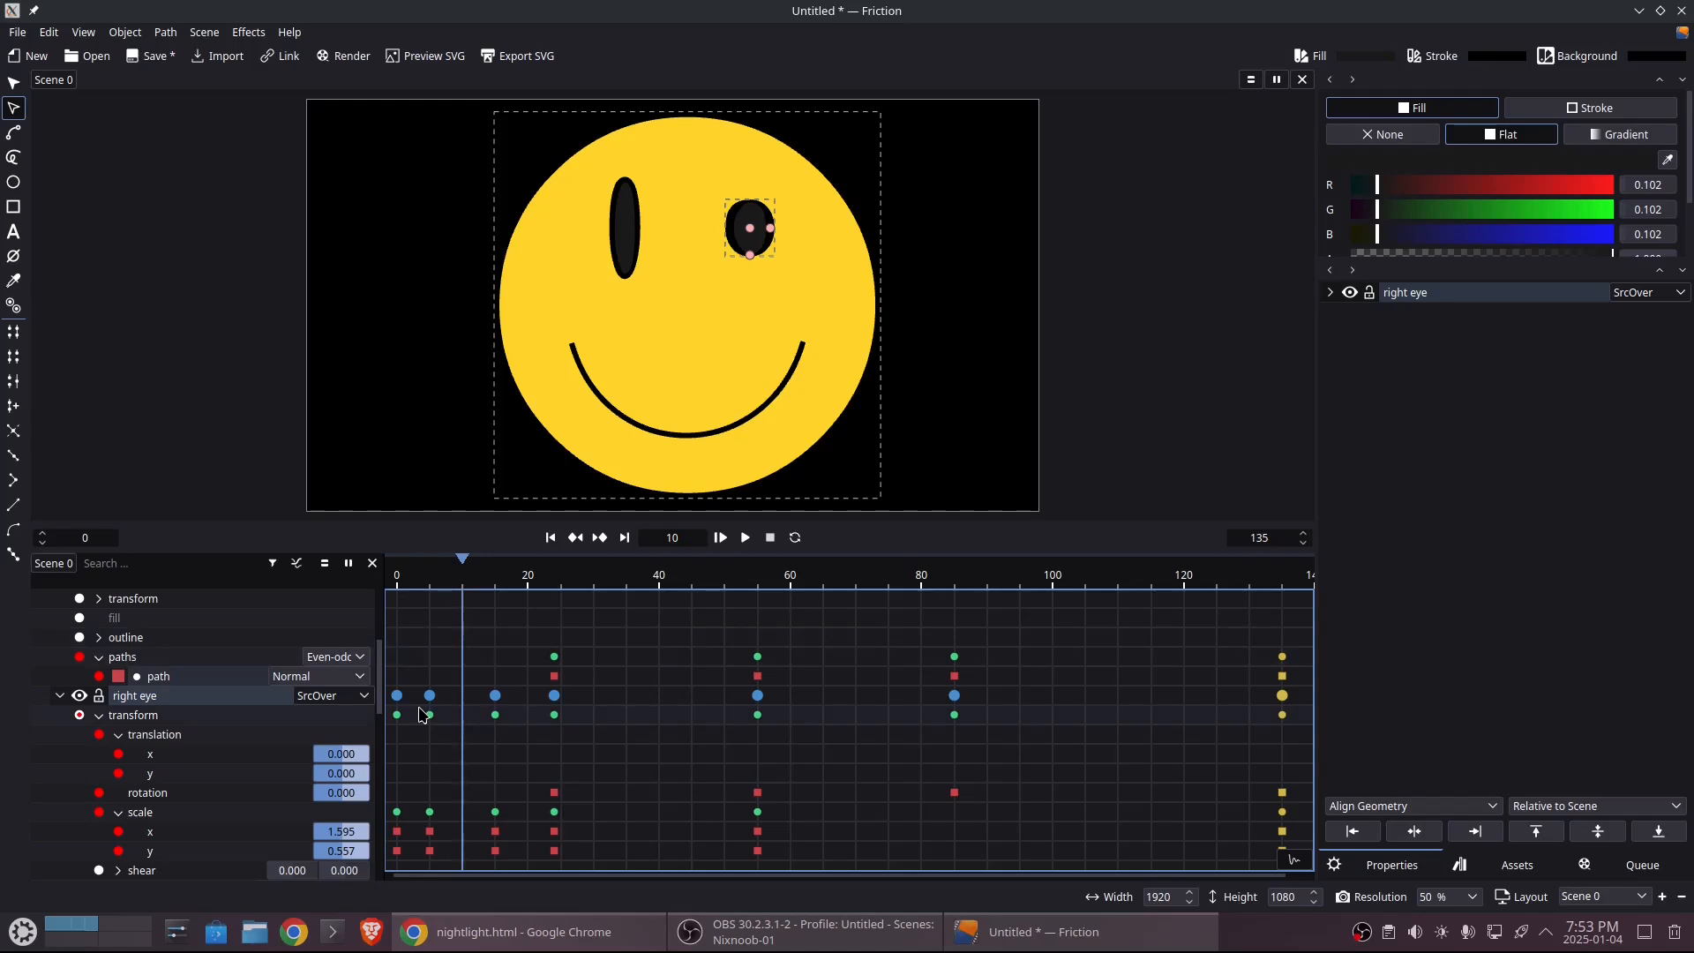
{"action": "left_click", "coordinate": [293, 569]}
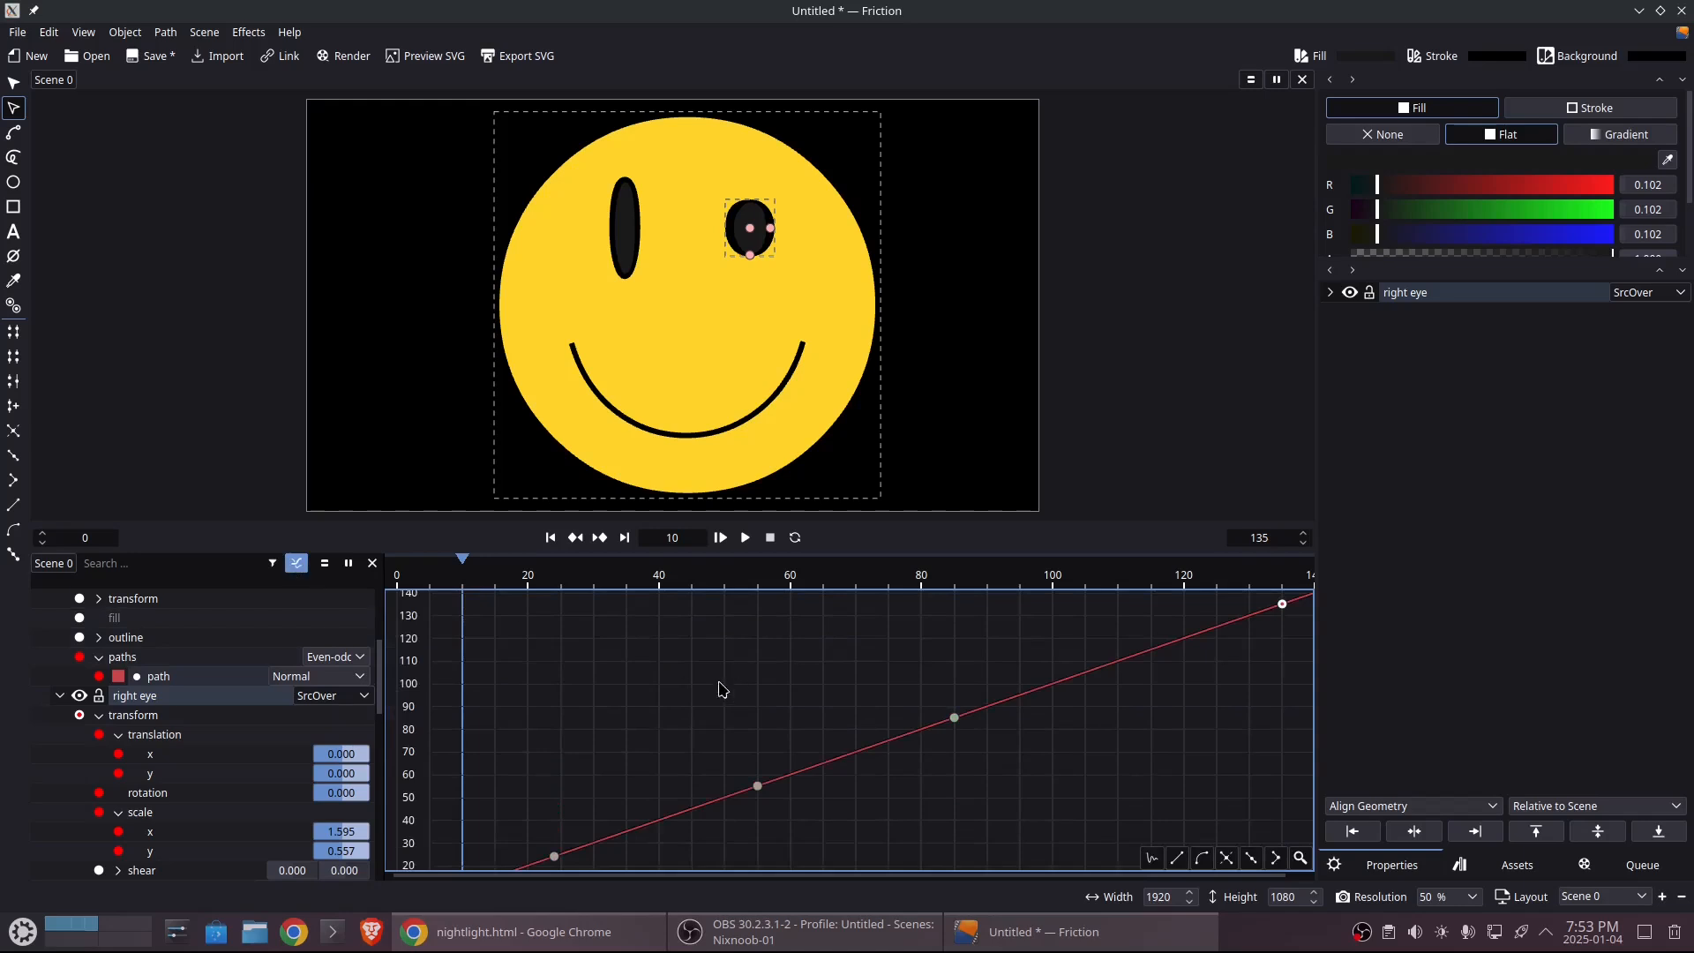
{"action": "scroll", "coordinate": [718, 729], "scroll_direction": "down", "scroll_amount": 1}
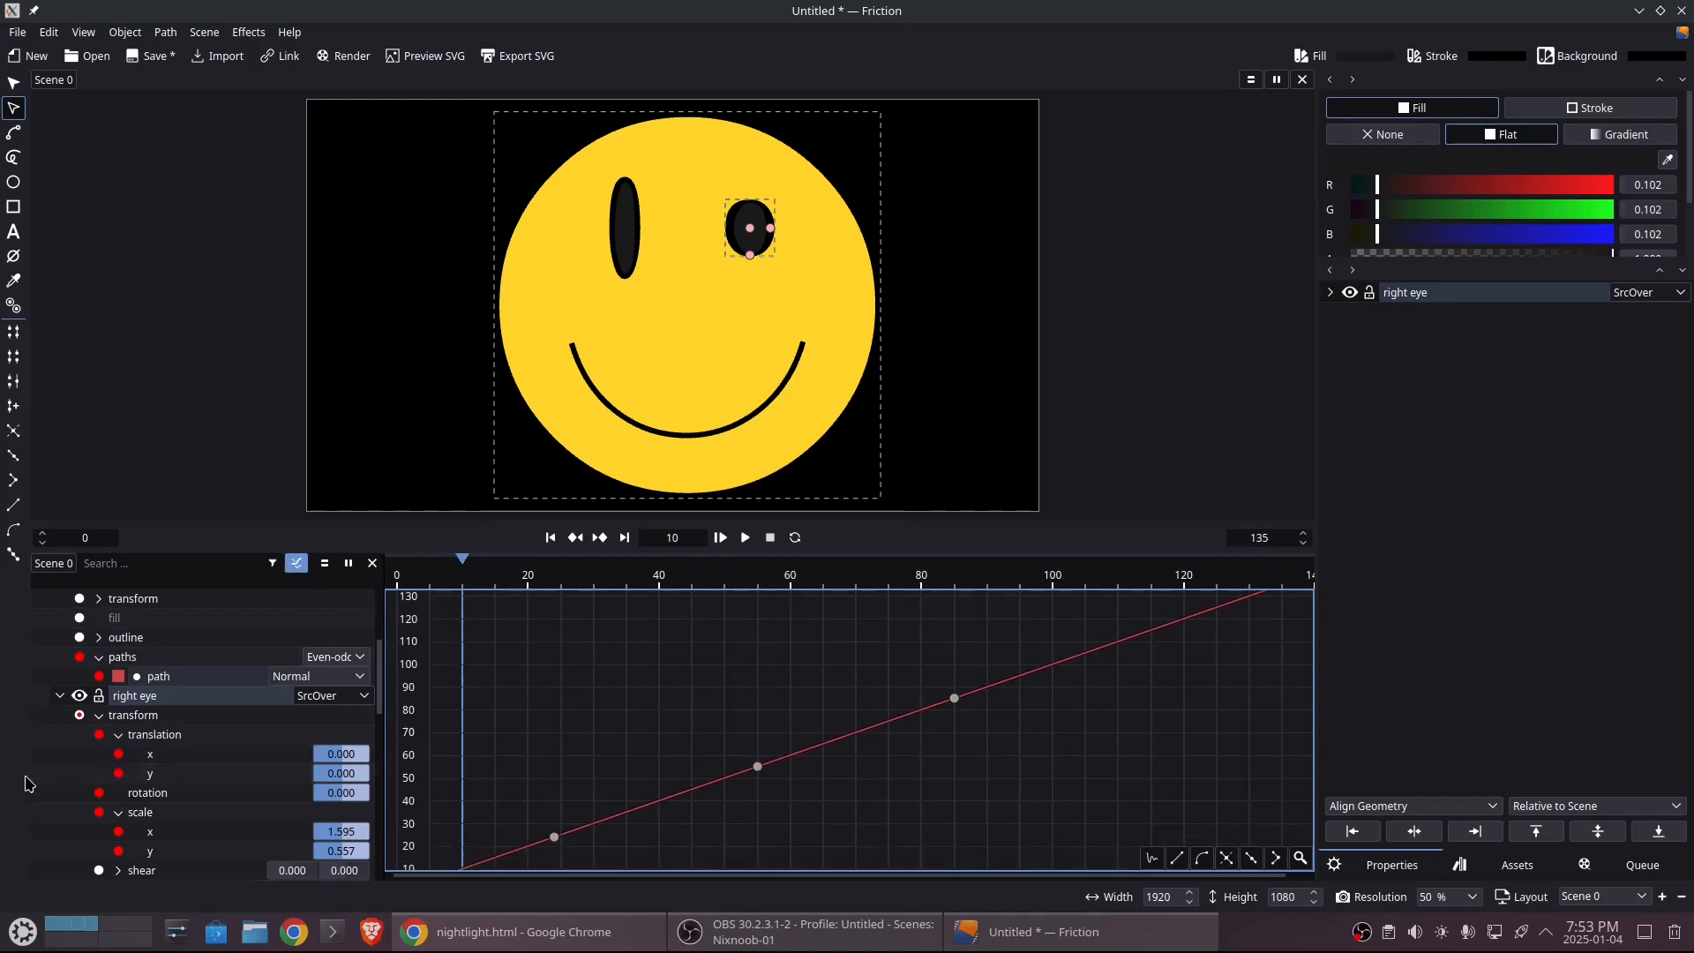
{"action": "scroll", "coordinate": [52, 763], "scroll_direction": "down", "scroll_amount": 3}
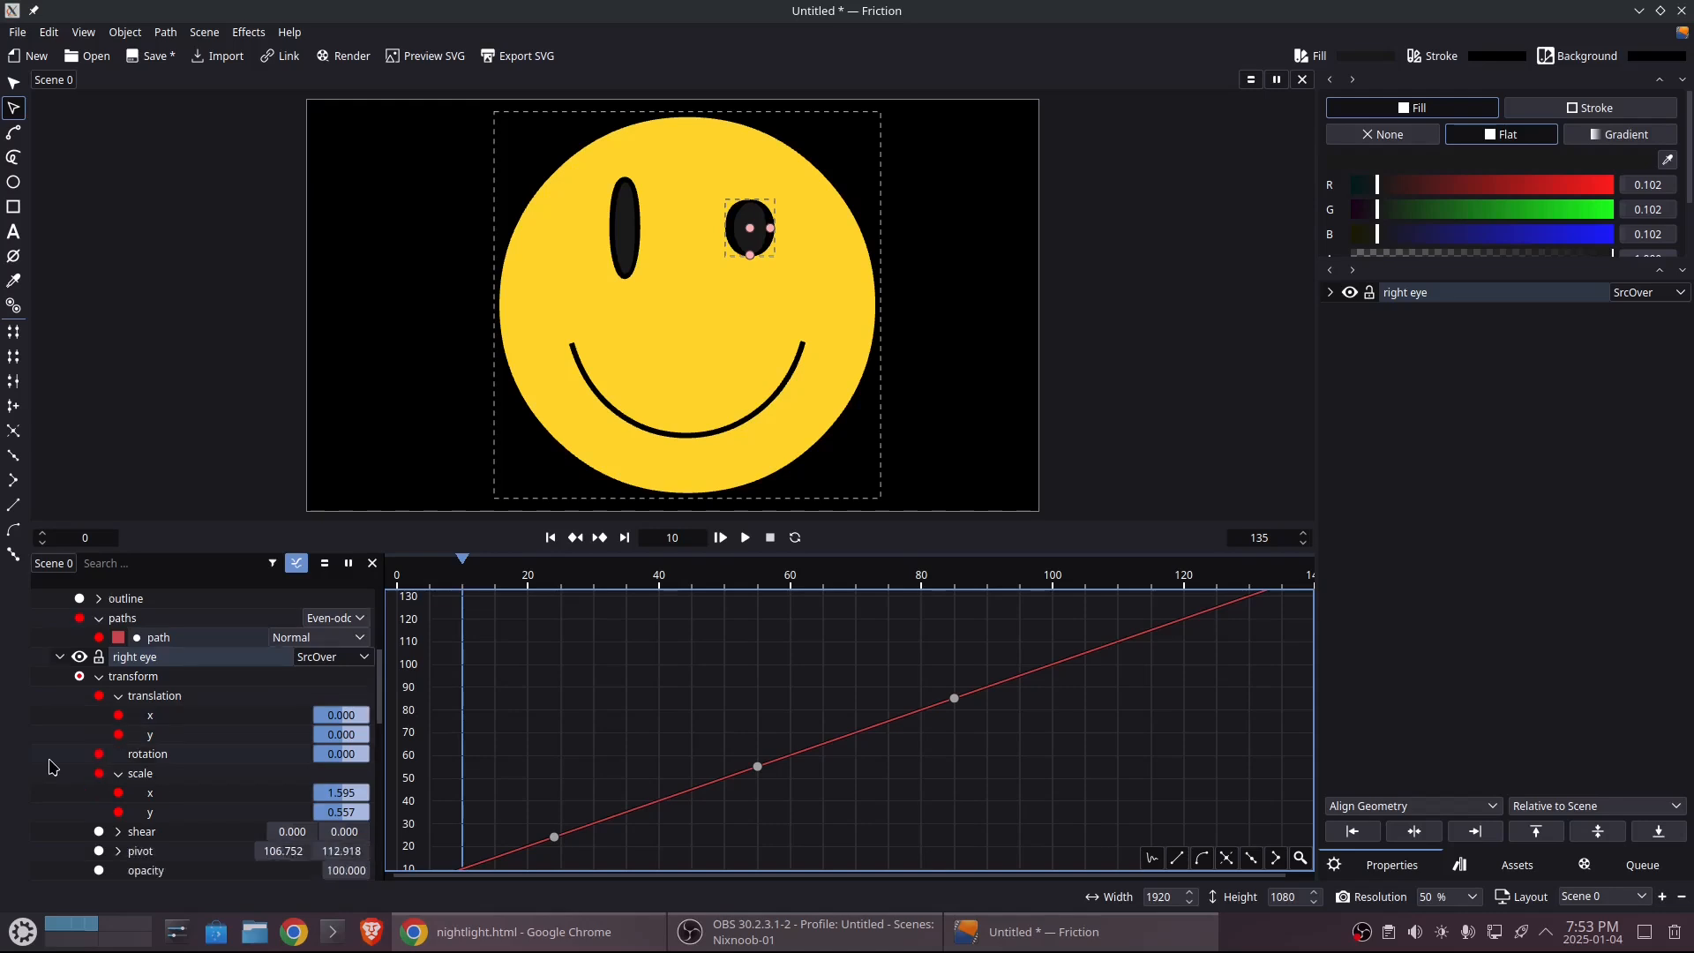
{"action": "scroll", "coordinate": [51, 763], "scroll_direction": "up", "scroll_amount": 2}
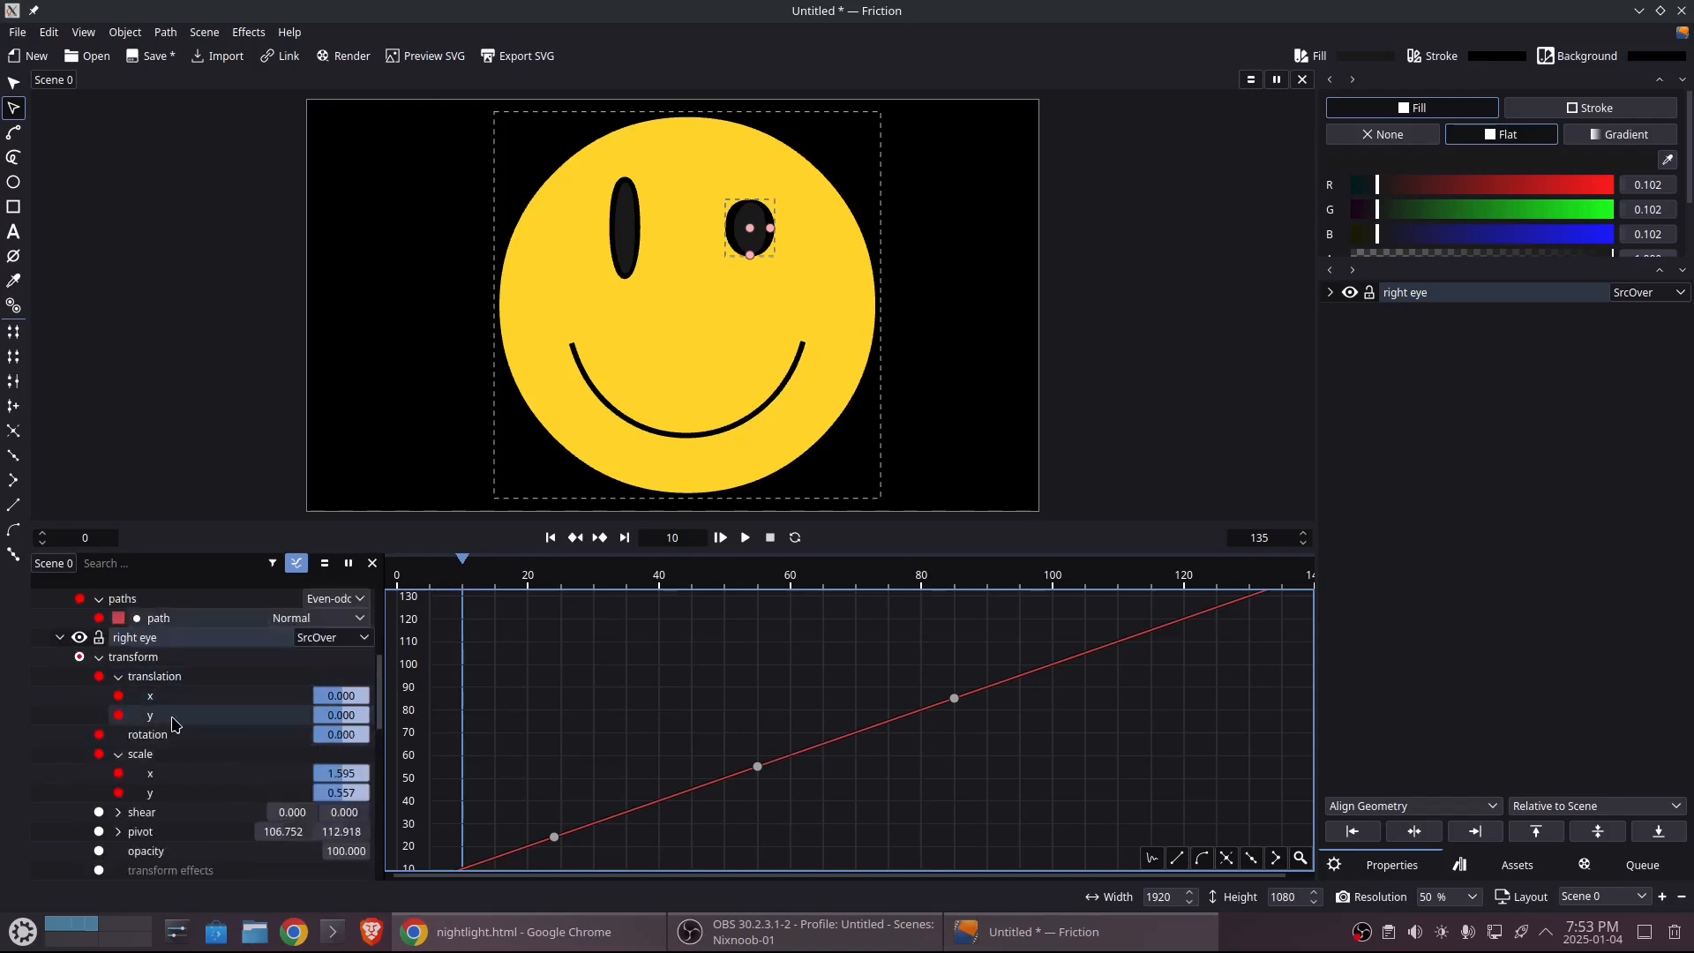
{"action": "left_click", "coordinate": [219, 783]}
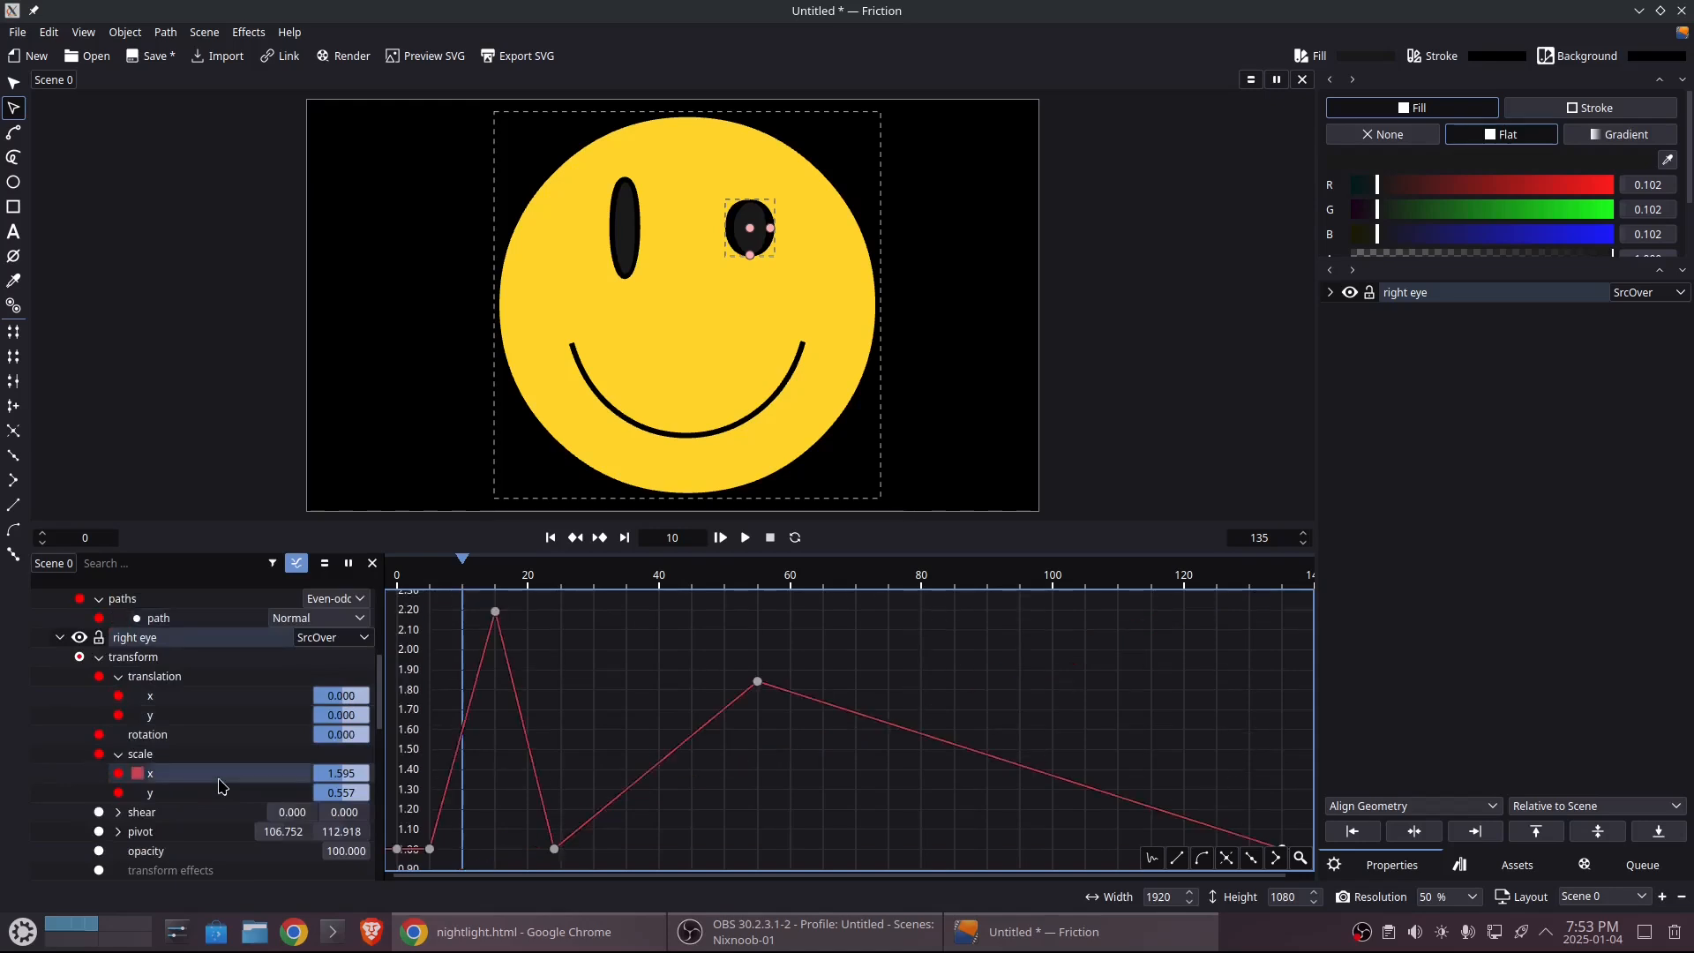
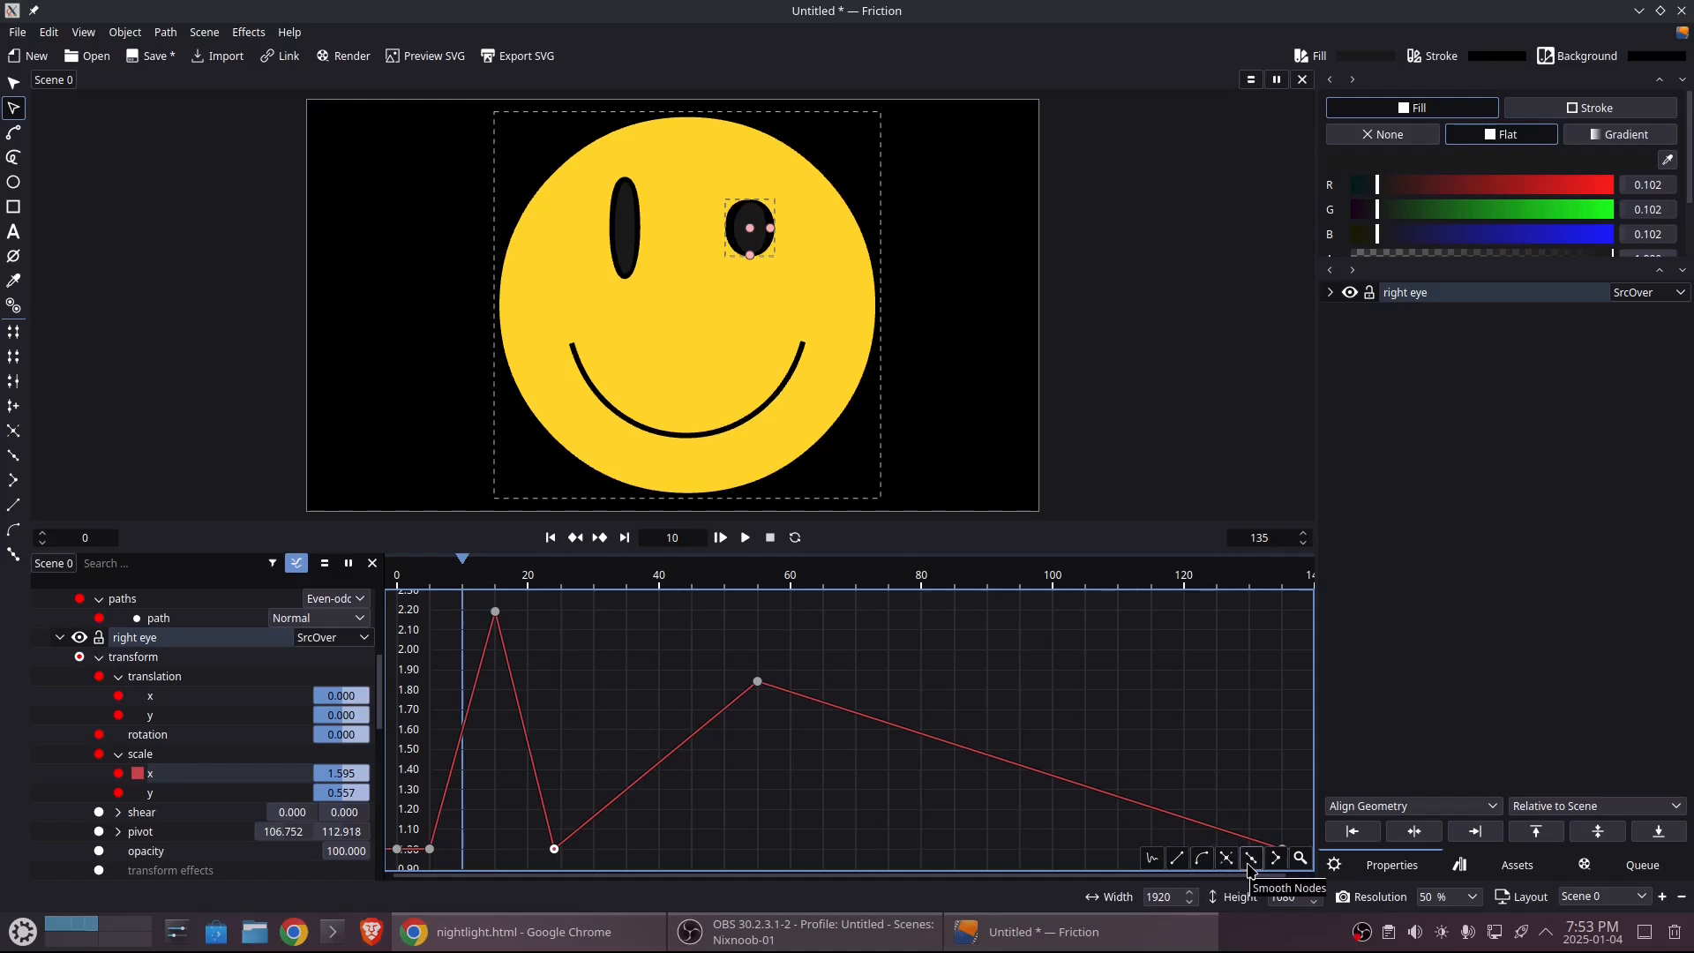
- Smooth the right eye's scale x node at frame 24, lengthen its incoming handle slightly, and scrub to frame 15
{"action": "left_click", "coordinate": [1275, 860]}
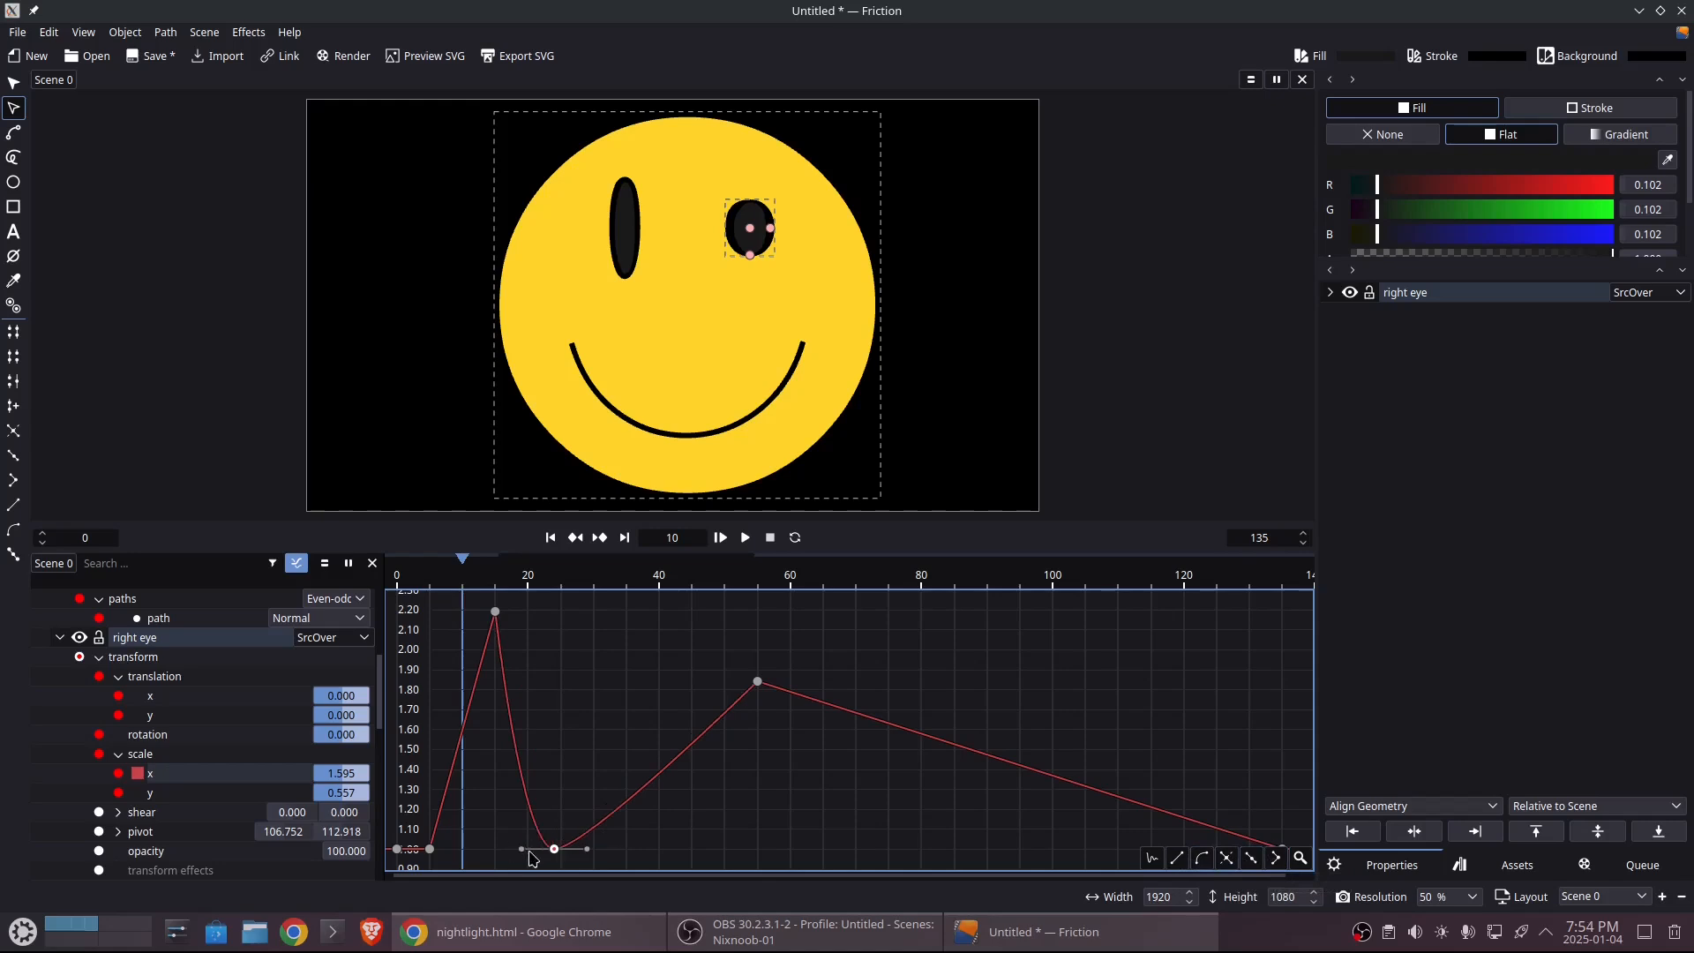
{"action": "mouse_move", "coordinate": [523, 855]}
{"action": "left_mouse_down"}
{"action": "mouse_move", "coordinate": [485, 856]}
{"action": "mouse_move", "coordinate": [534, 858]}
{"action": "mouse_move", "coordinate": [513, 858]}
{"action": "left_mouse_up"}
{"action": "left_click_drag", "start_coordinate": [581, 584], "coordinate": [499, 581]}
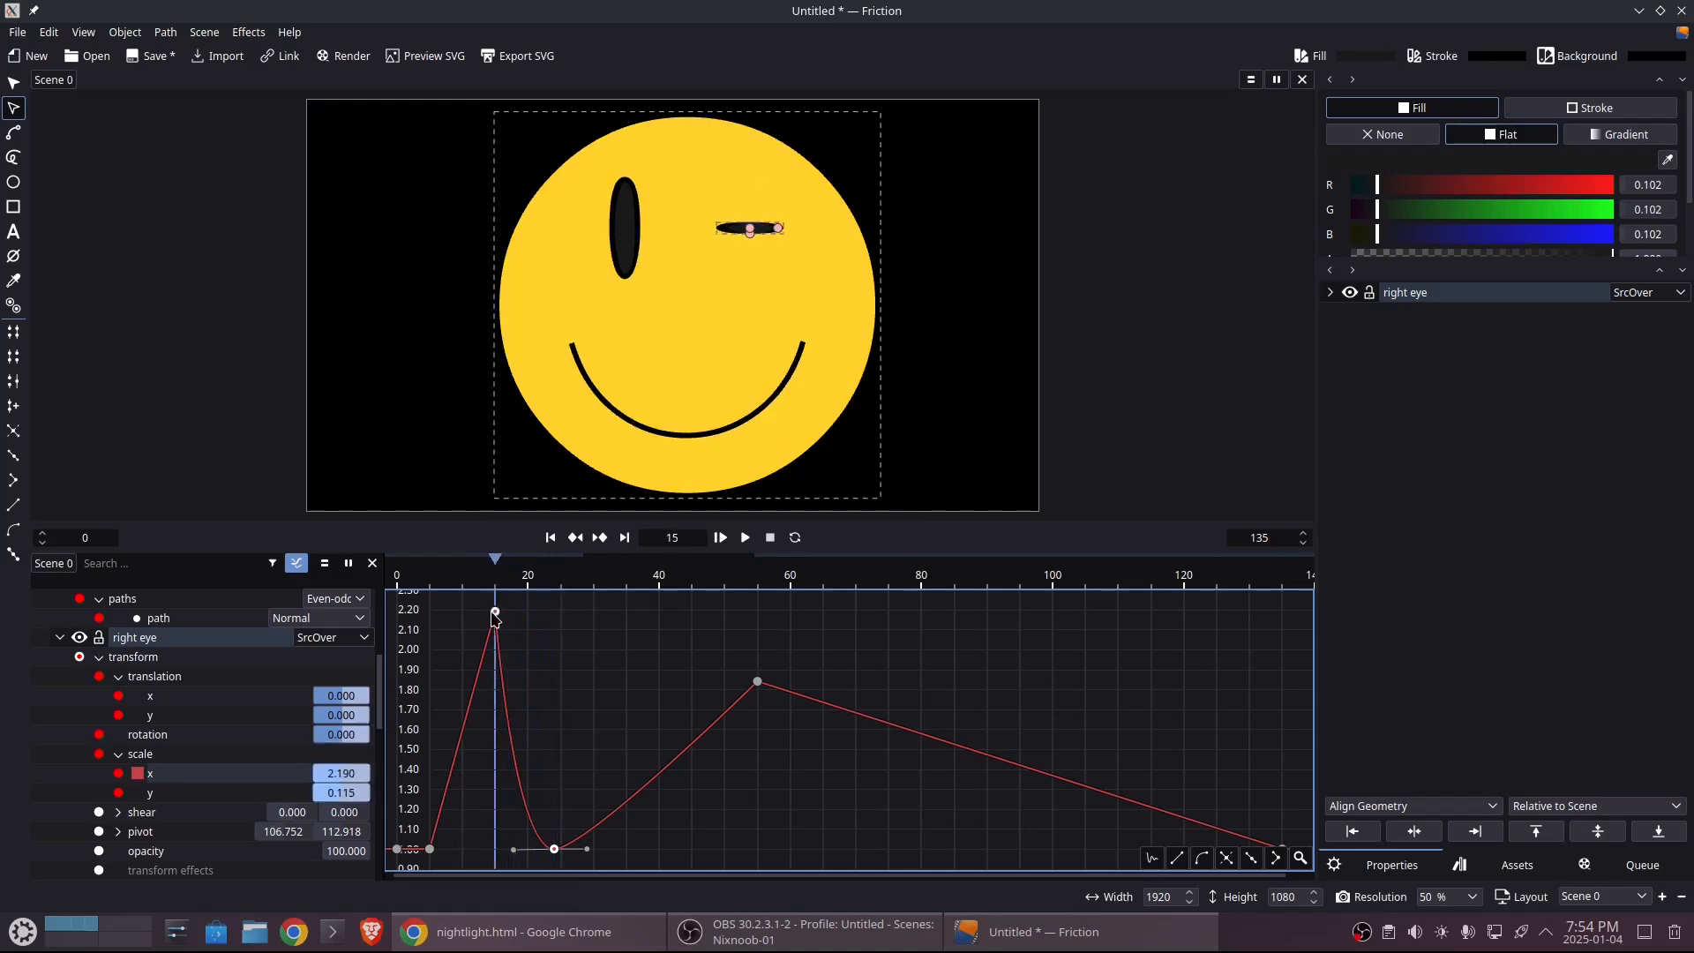
- Smooth the scale x node at the frame 15 peak, shorten its incoming handle, and scrub back to frame 11
{"action": "left_click", "coordinate": [496, 613]}
{"action": "left_click", "coordinate": [1276, 858]}
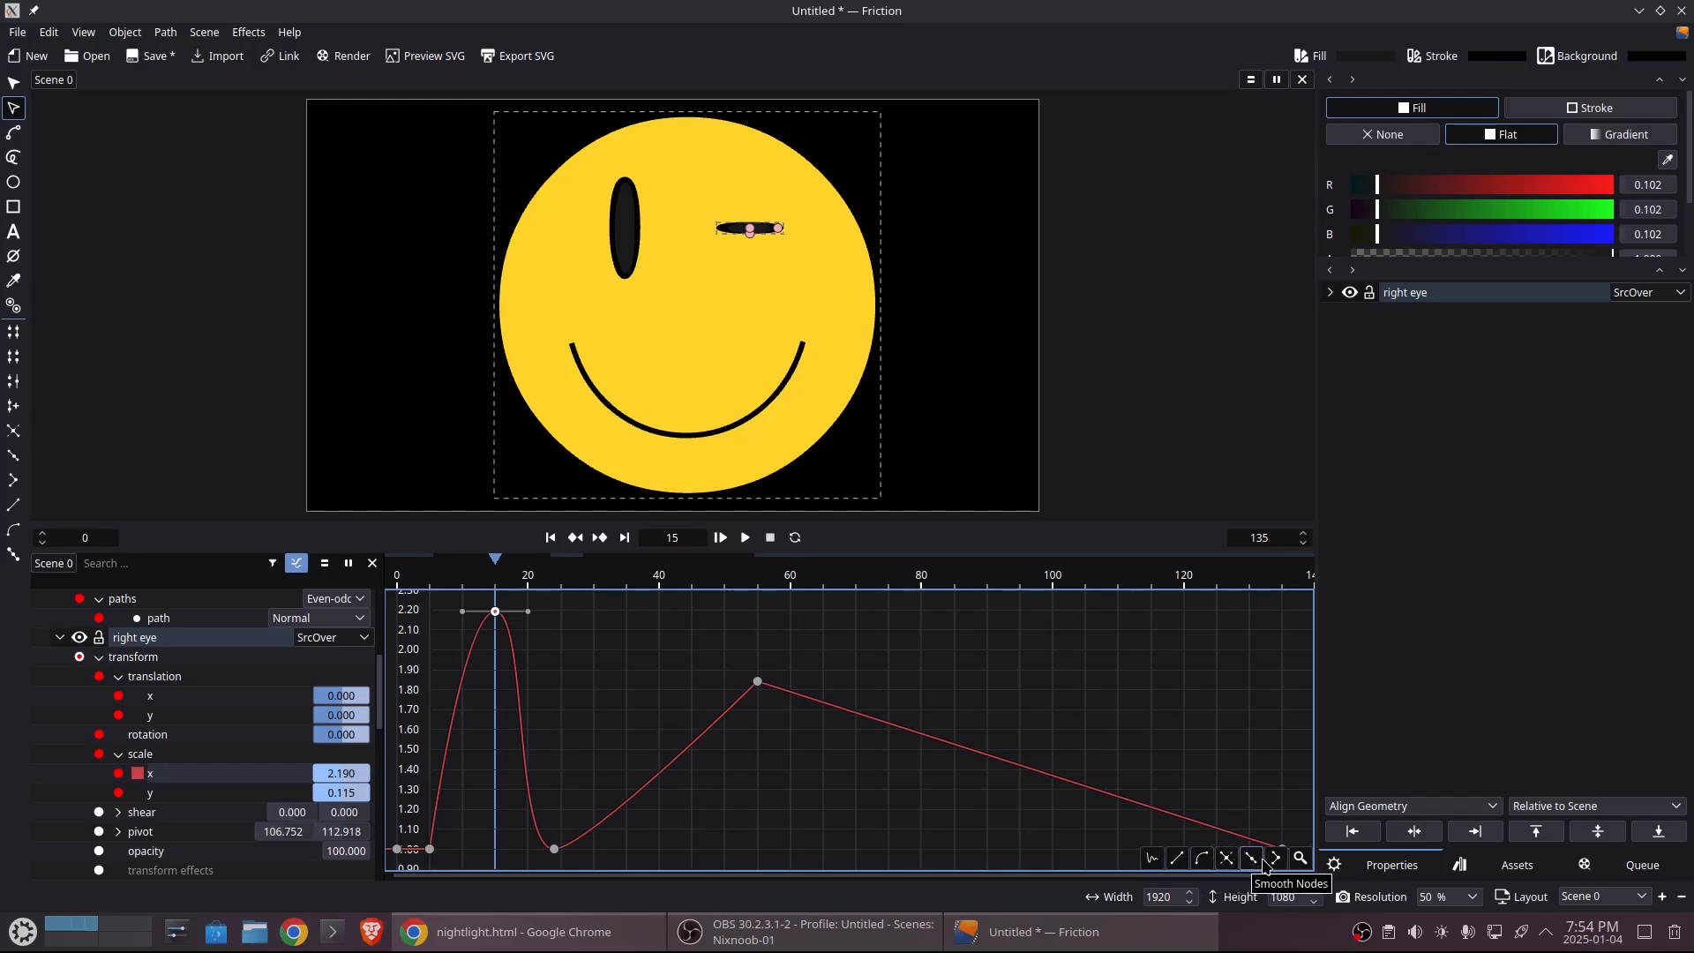
{"action": "left_click_drag", "start_coordinate": [466, 615], "coordinate": [488, 620]}
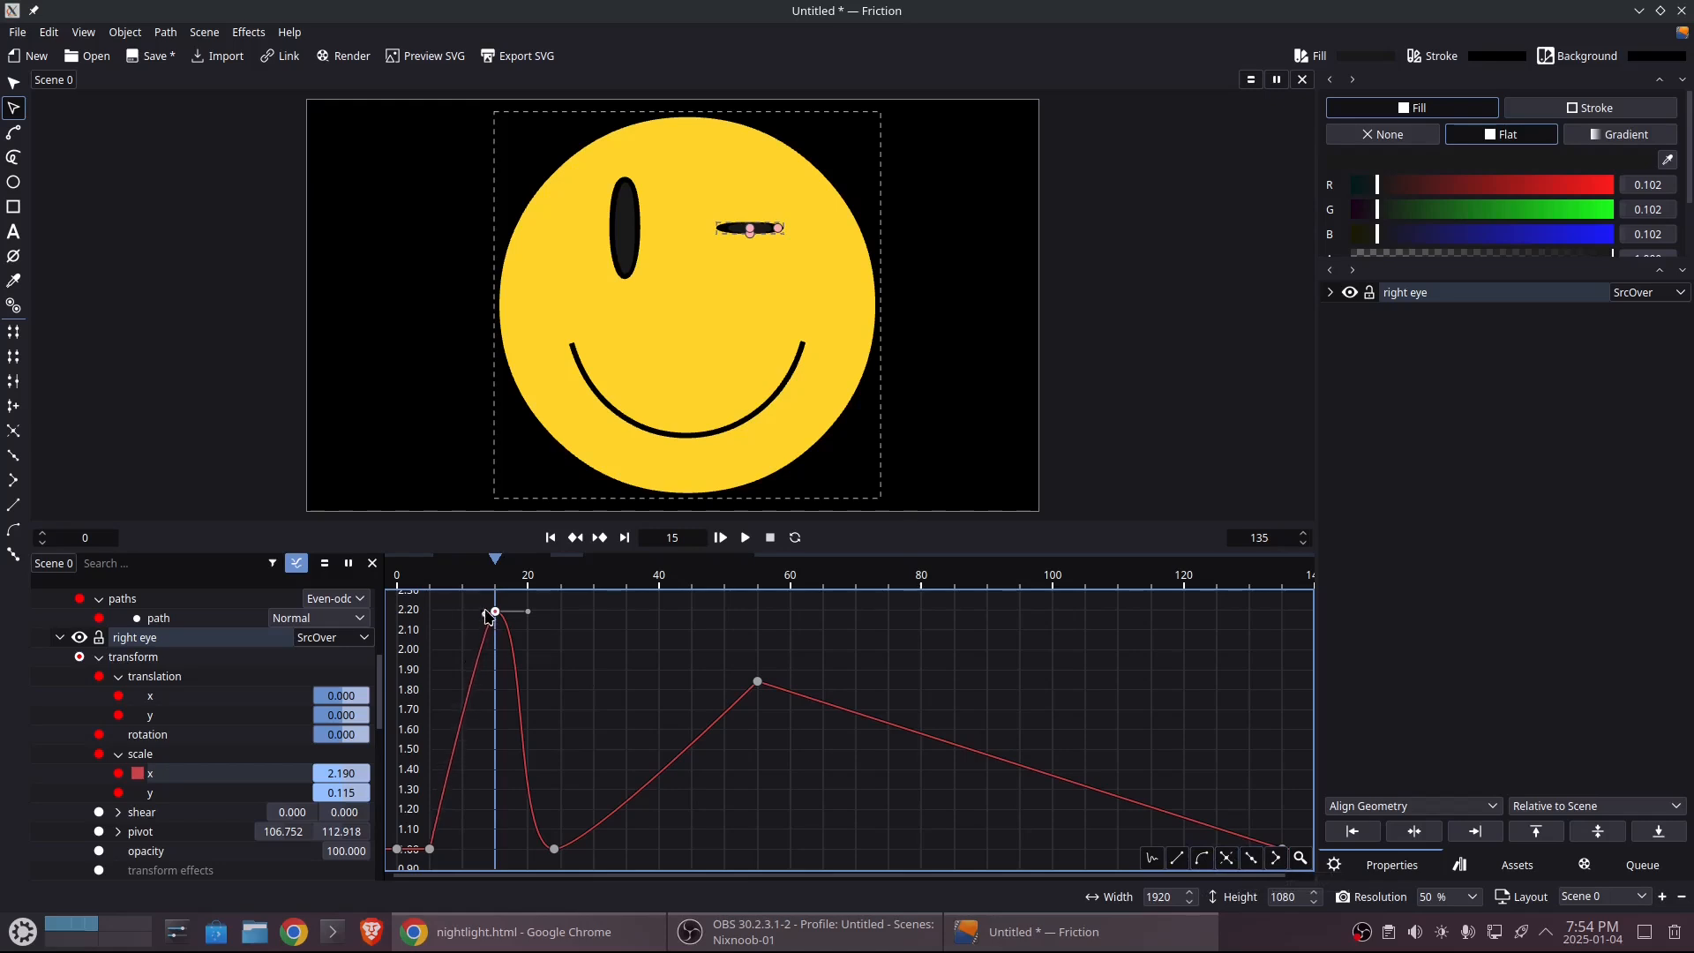
{"action": "mouse_move", "coordinate": [495, 593]}
{"action": "left_mouse_down"}
{"action": "mouse_move", "coordinate": [440, 592]}
{"action": "mouse_move", "coordinate": [545, 591]}
{"action": "mouse_move", "coordinate": [555, 611]}
{"action": "mouse_move", "coordinate": [488, 589]}
{"action": "mouse_move", "coordinate": [561, 588]}
{"action": "mouse_move", "coordinate": [442, 588]}
{"action": "mouse_move", "coordinate": [468, 588]}
{"action": "left_mouse_up"}
- Extend the outgoing handle of the scale x node at frame 5 to about frame 13, and scrub through to check the easing
{"action": "left_click", "coordinate": [429, 850]}
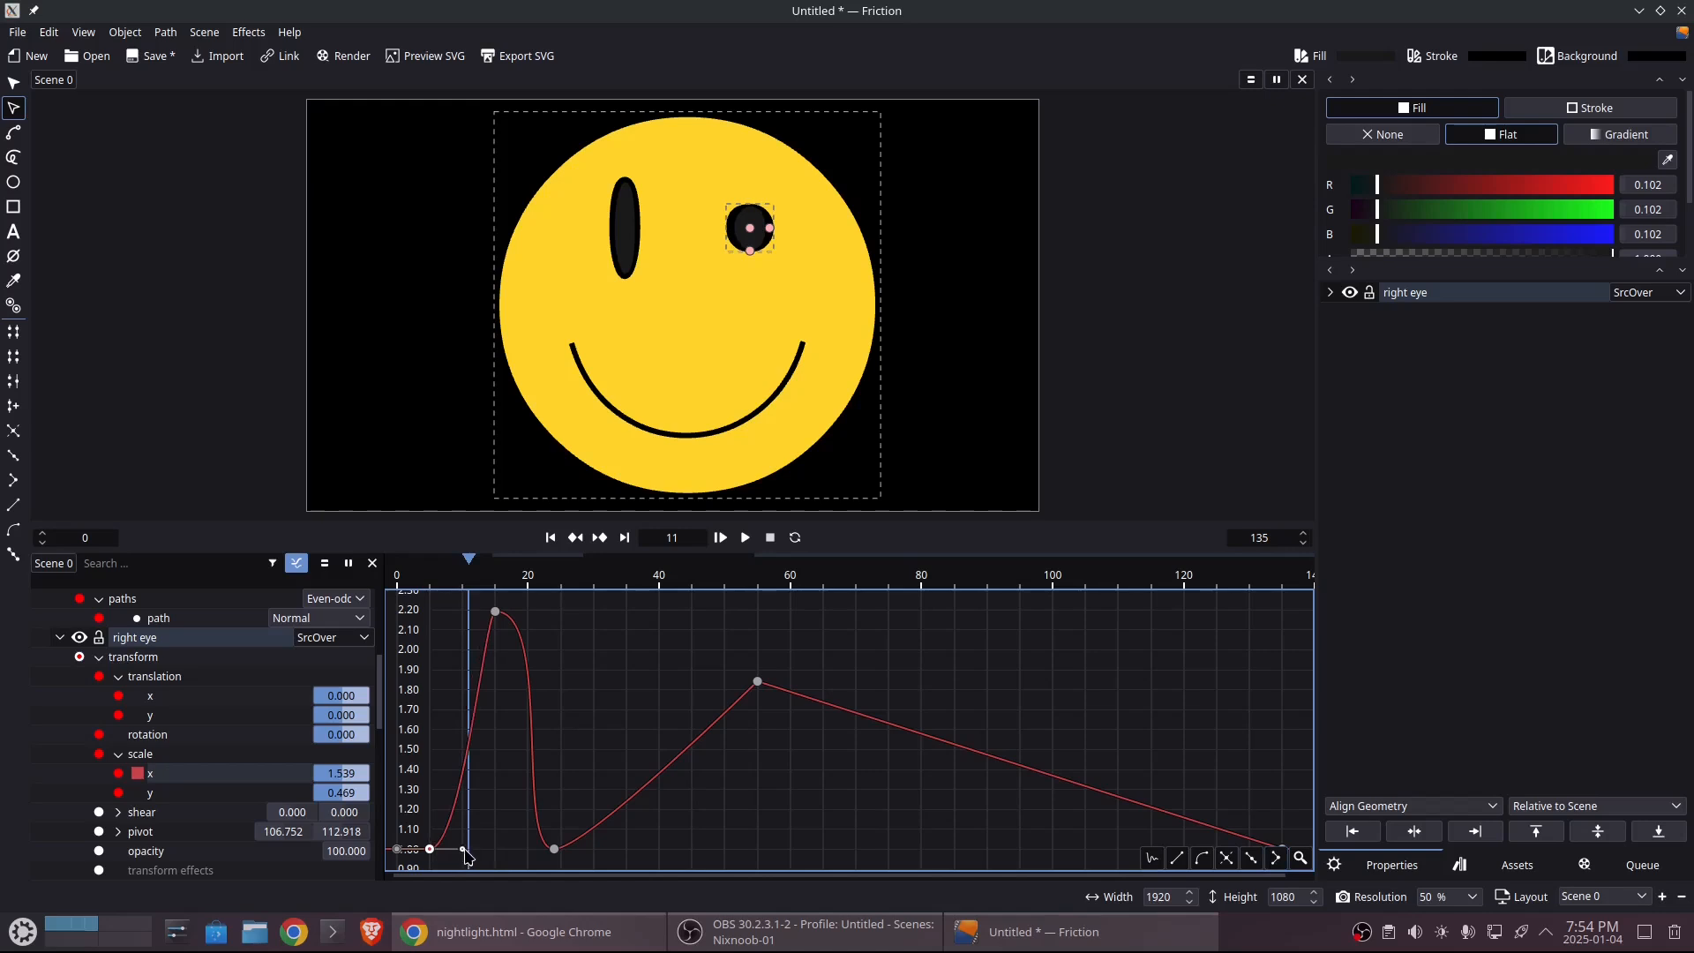
{"action": "left_click_drag", "start_coordinate": [465, 851], "coordinate": [480, 851]}
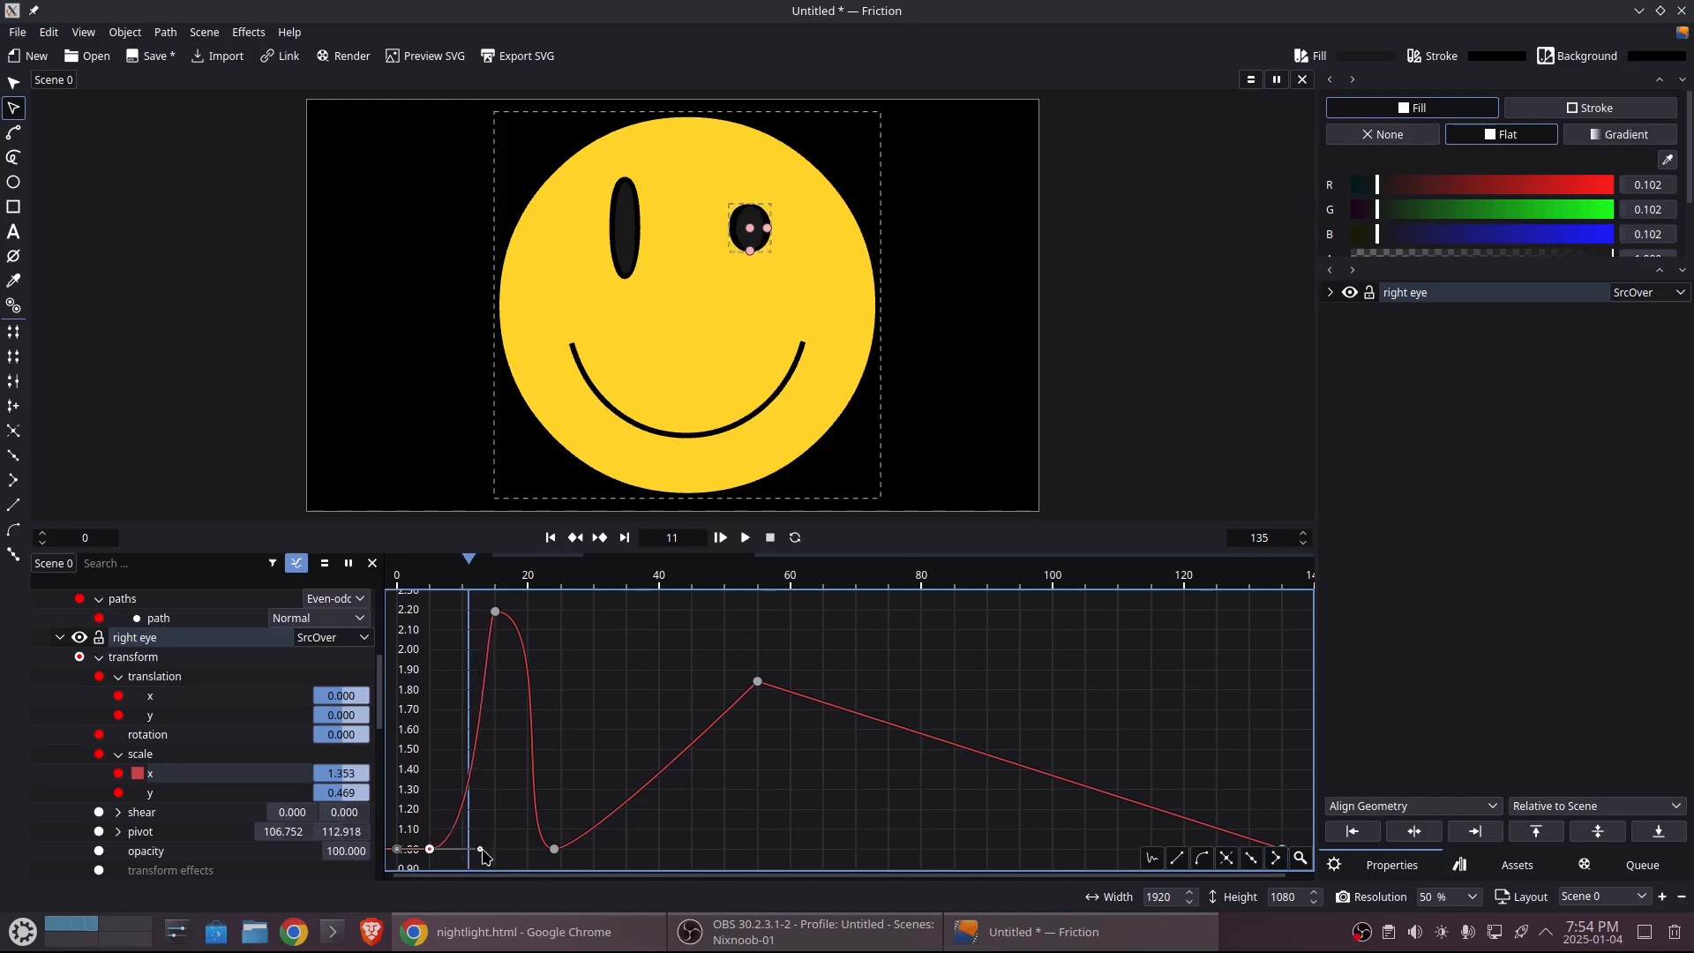
{"action": "left_click", "coordinate": [437, 567]}
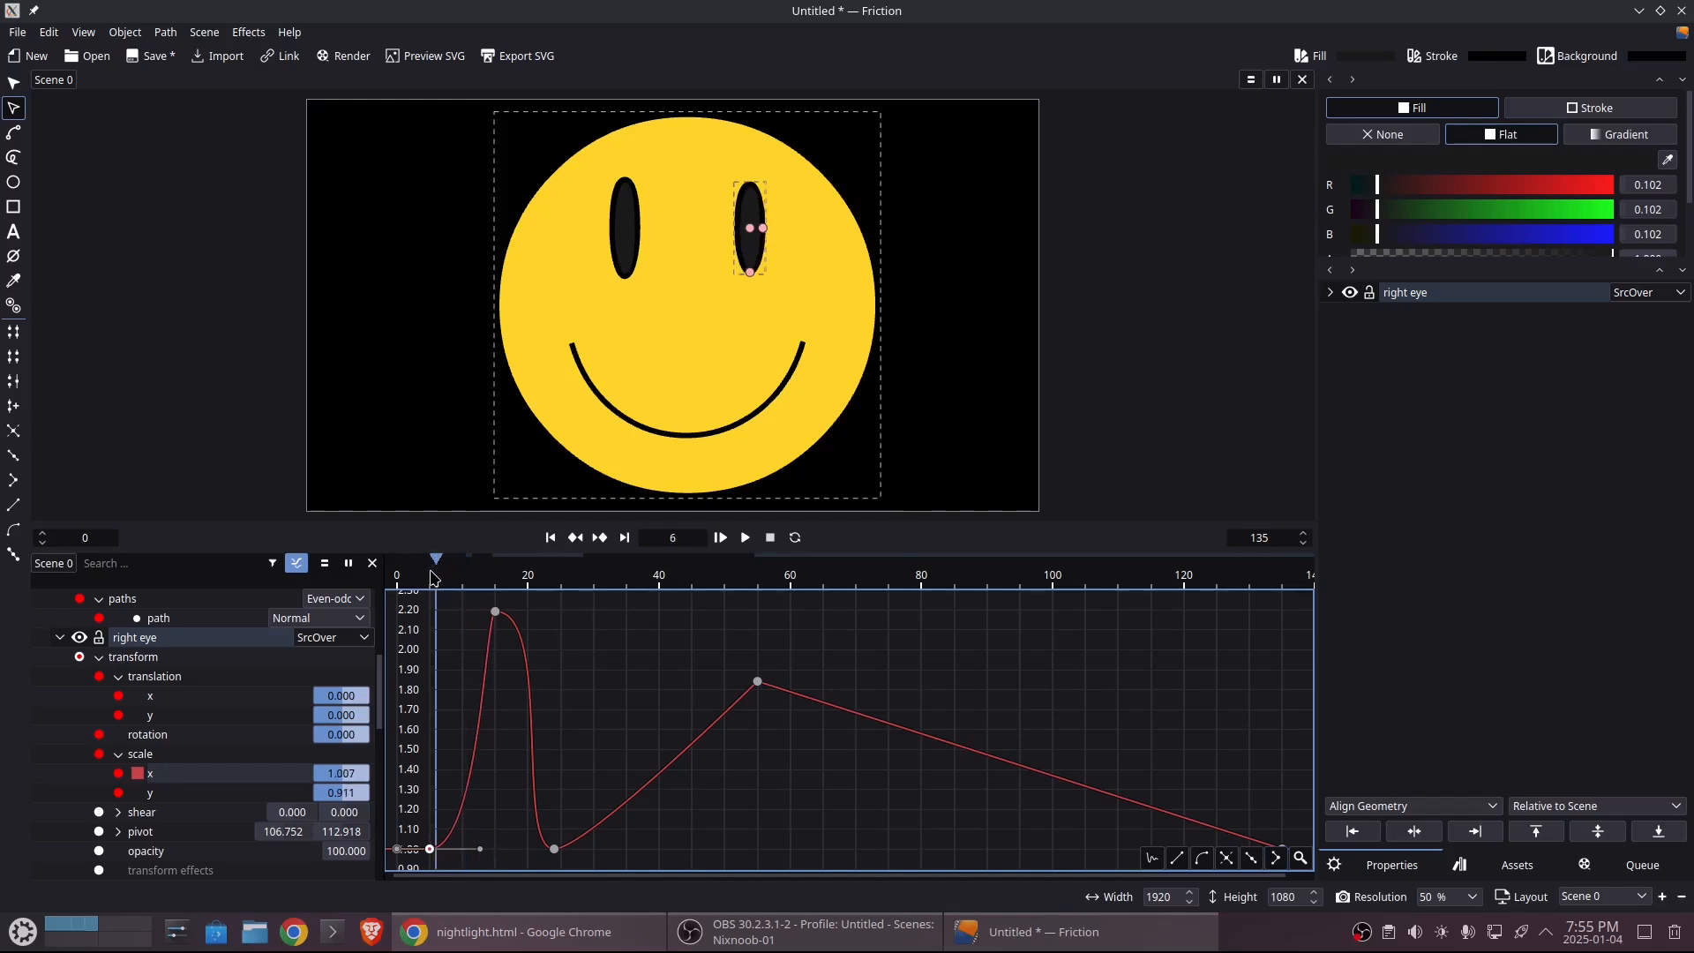
{"action": "left_click_drag", "start_coordinate": [443, 578], "coordinate": [1062, 605]}
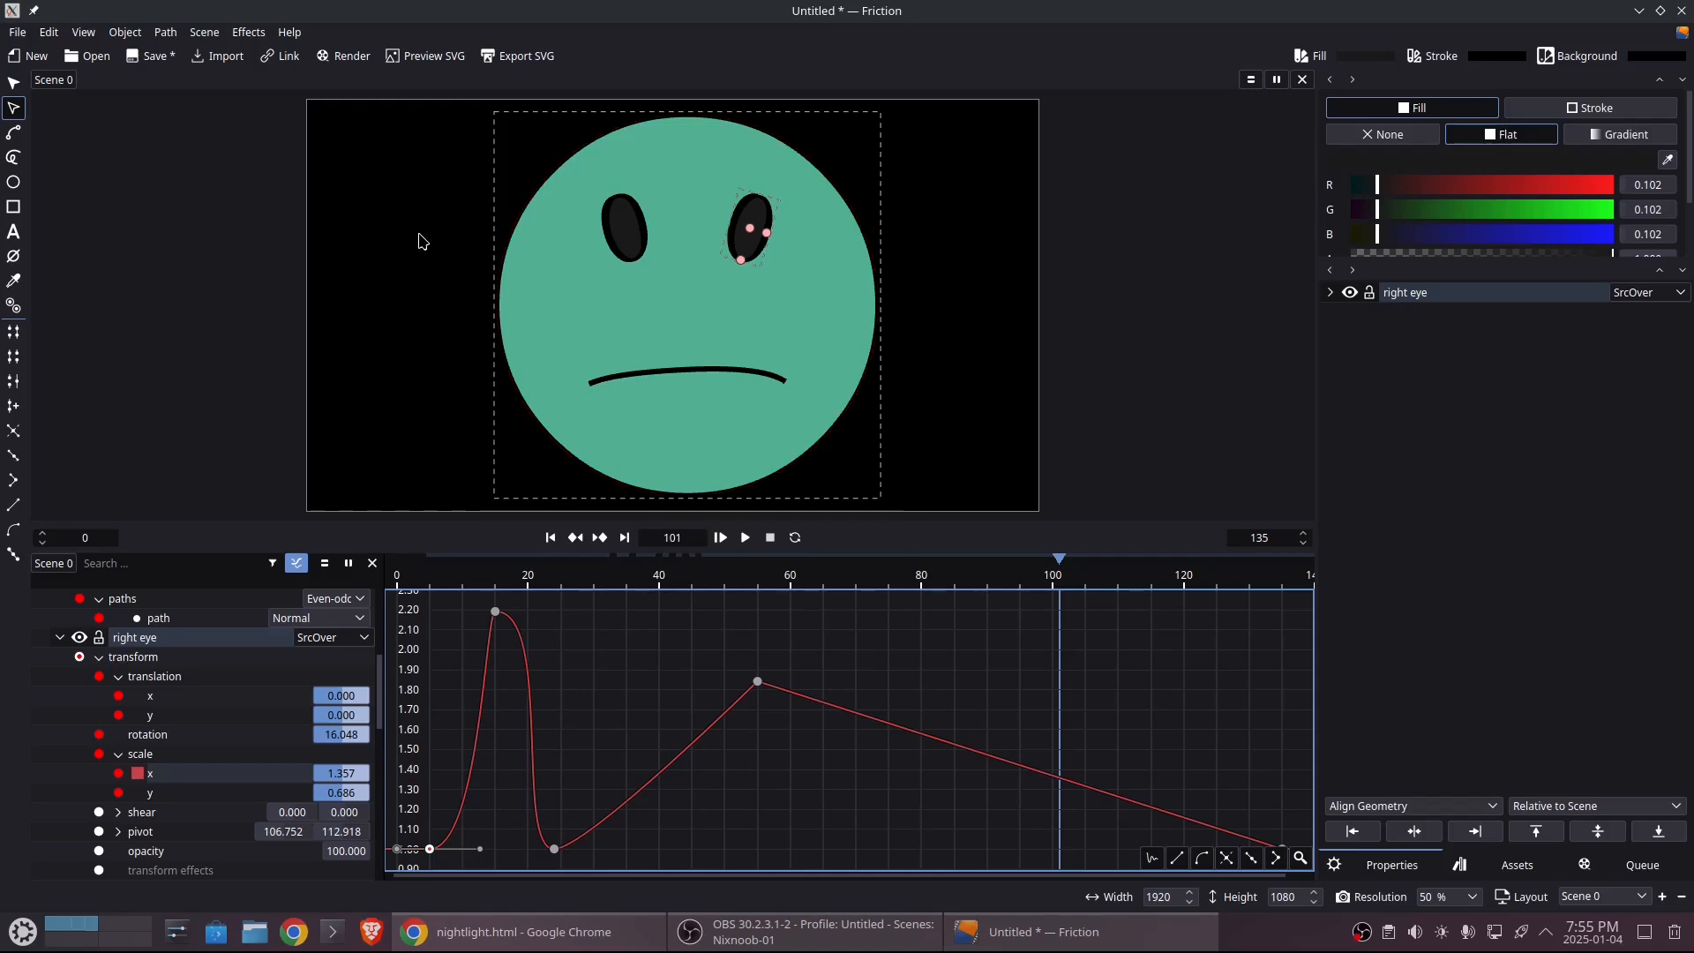
- Export Scene 0, frames 0 to 135, as a looping SVG named smileyanim on the Desktop, and dismiss the notice
{"action": "left_click", "coordinate": [18, 32]}
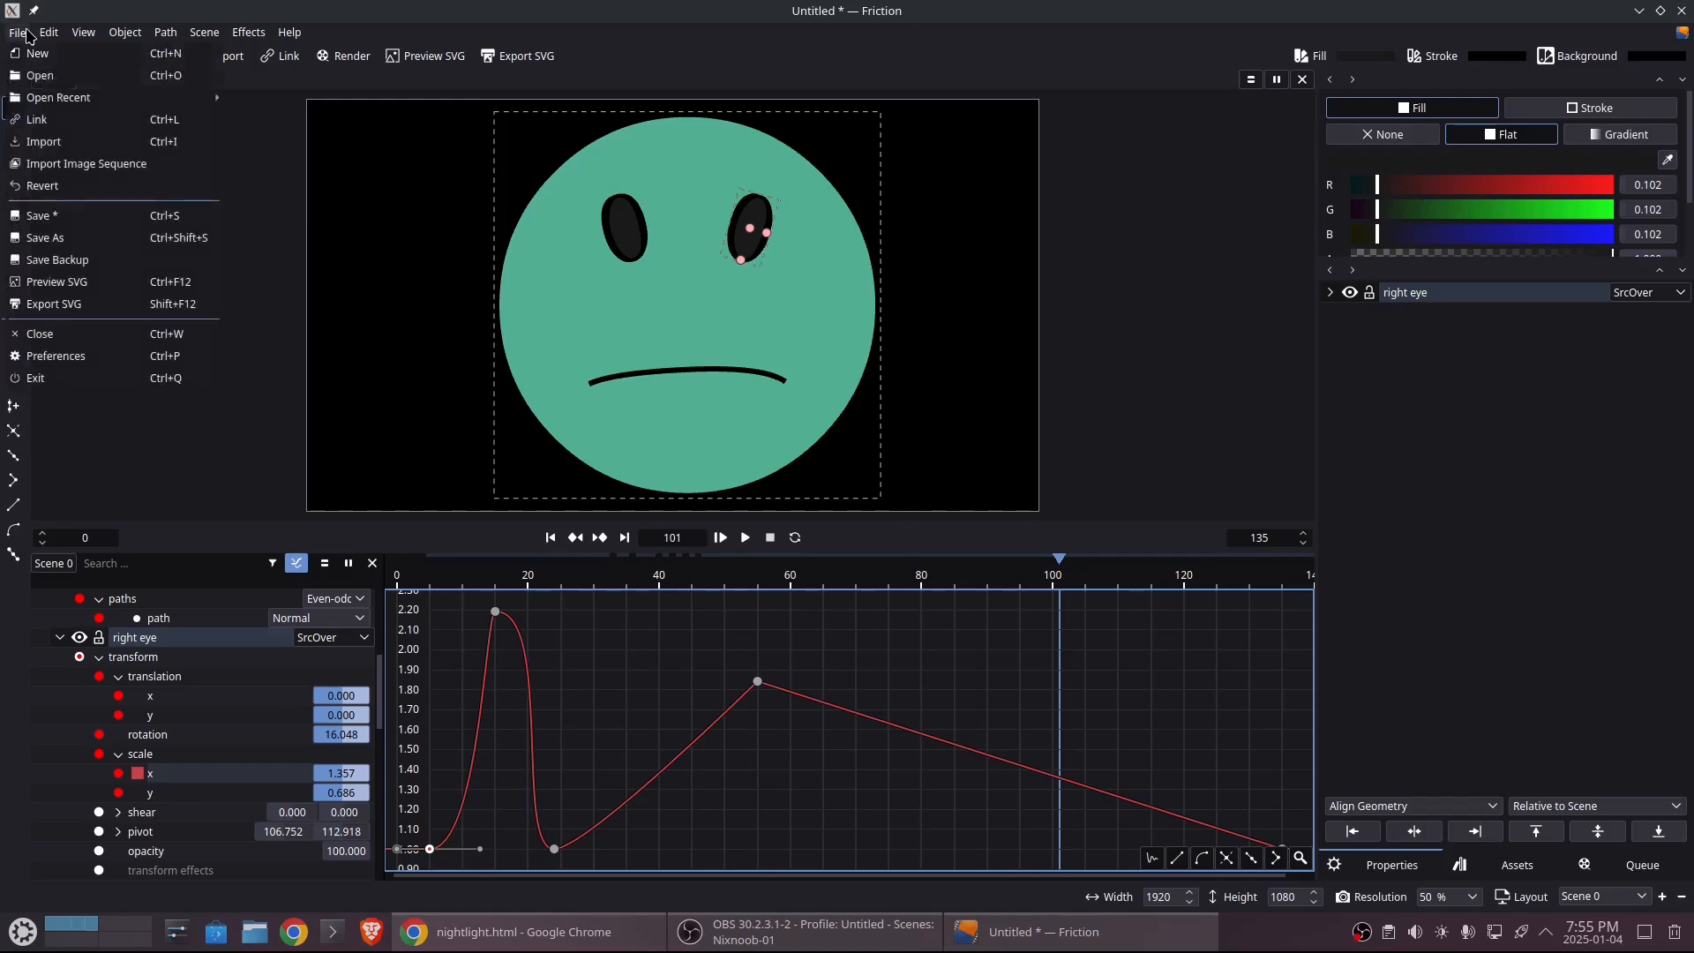
{"action": "left_click", "coordinate": [63, 305]}
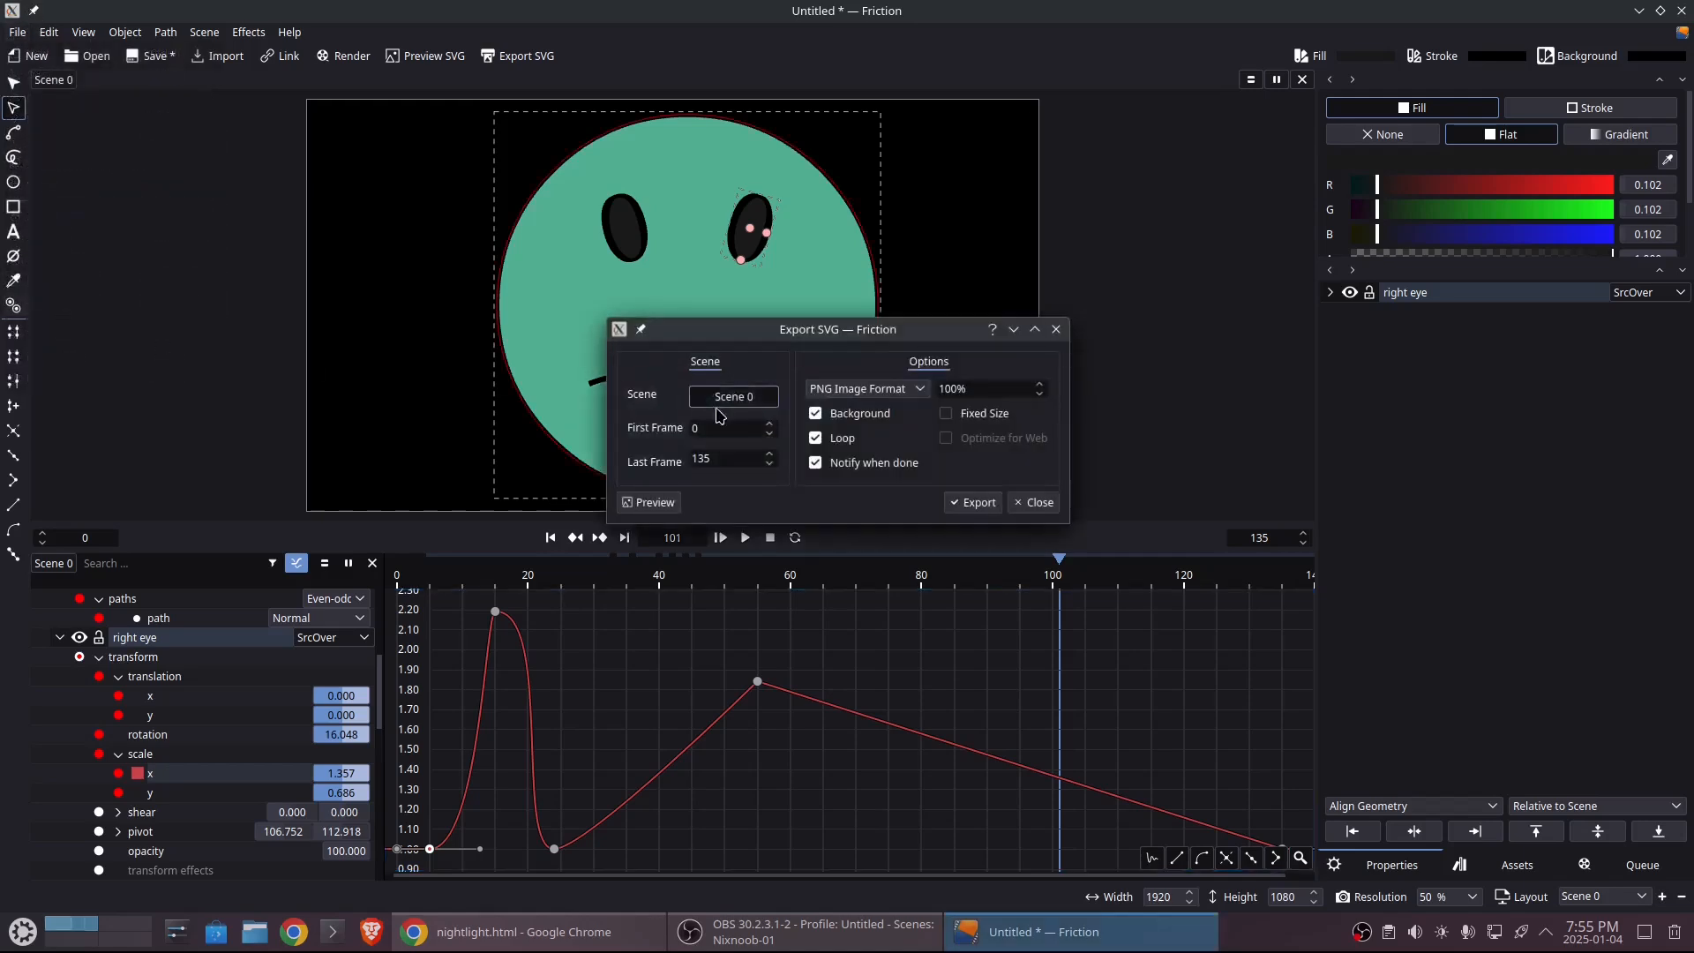
{"action": "left_click", "coordinate": [974, 502]}
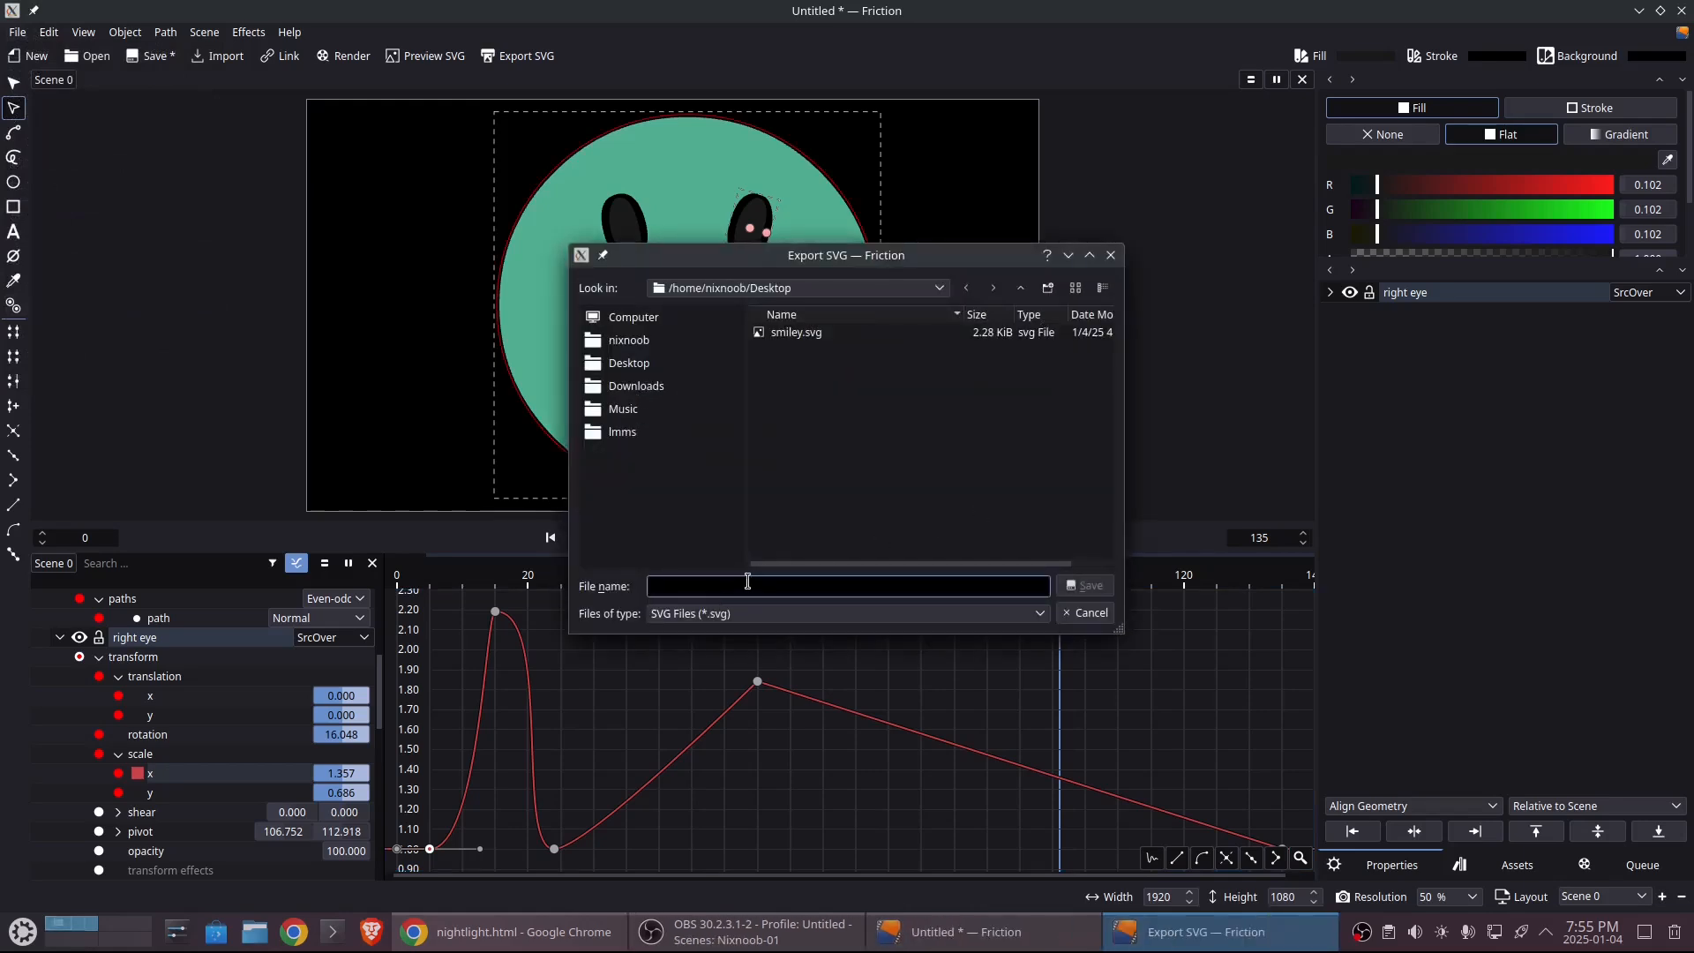
{"action": "type", "text": "smileyanim"}
{"action": "left_click", "coordinate": [1092, 586]}
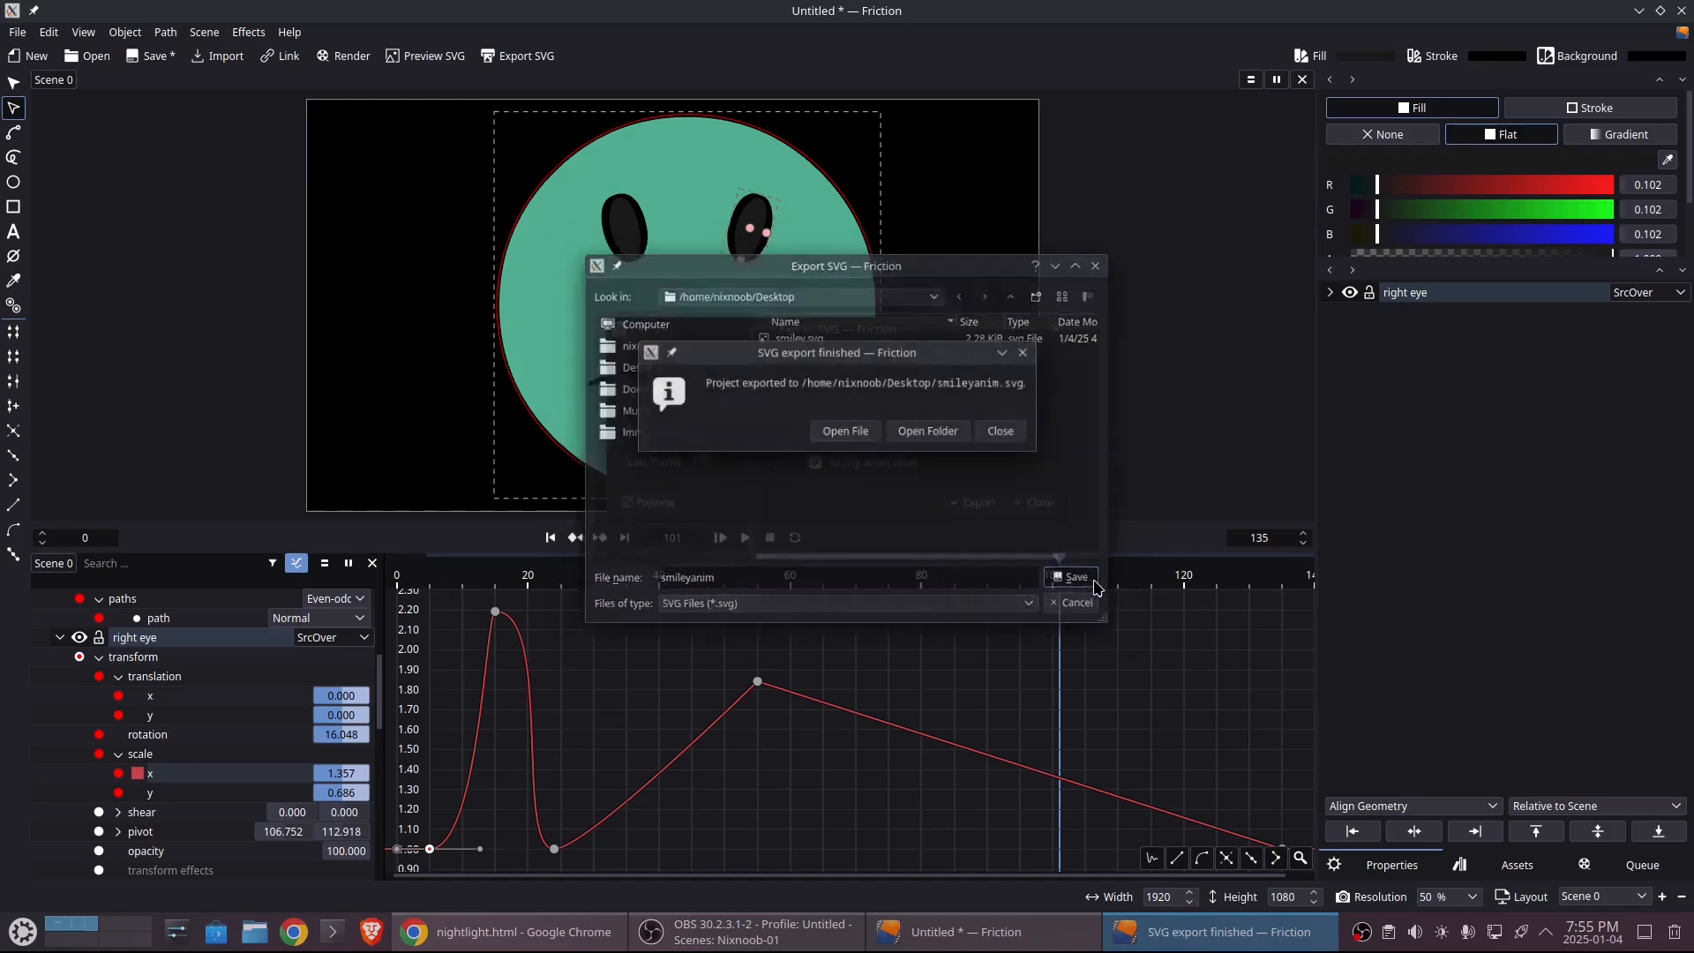
{"action": "left_click", "coordinate": [1004, 432]}
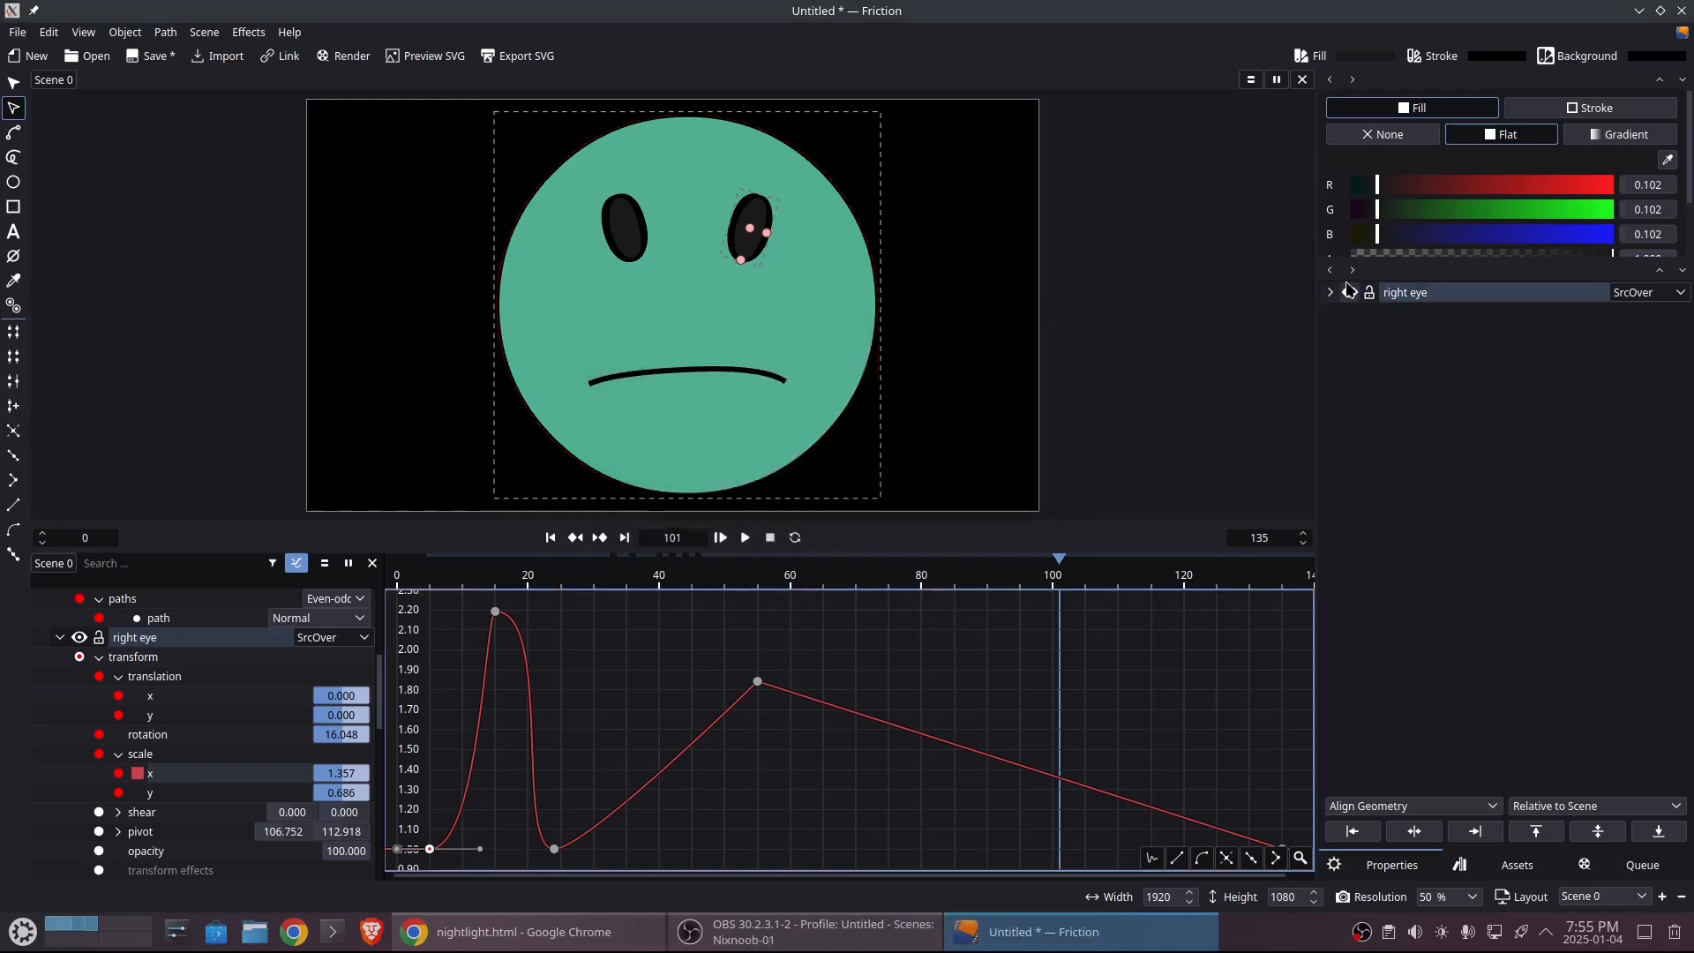
- Open smileyanim.svg from the desktop in Google Chrome, watch the animation in an enlarged window, and close the browser
{"action": "left_click", "coordinate": [1639, 11]}
{"action": "right_click", "coordinate": [129, 57]}
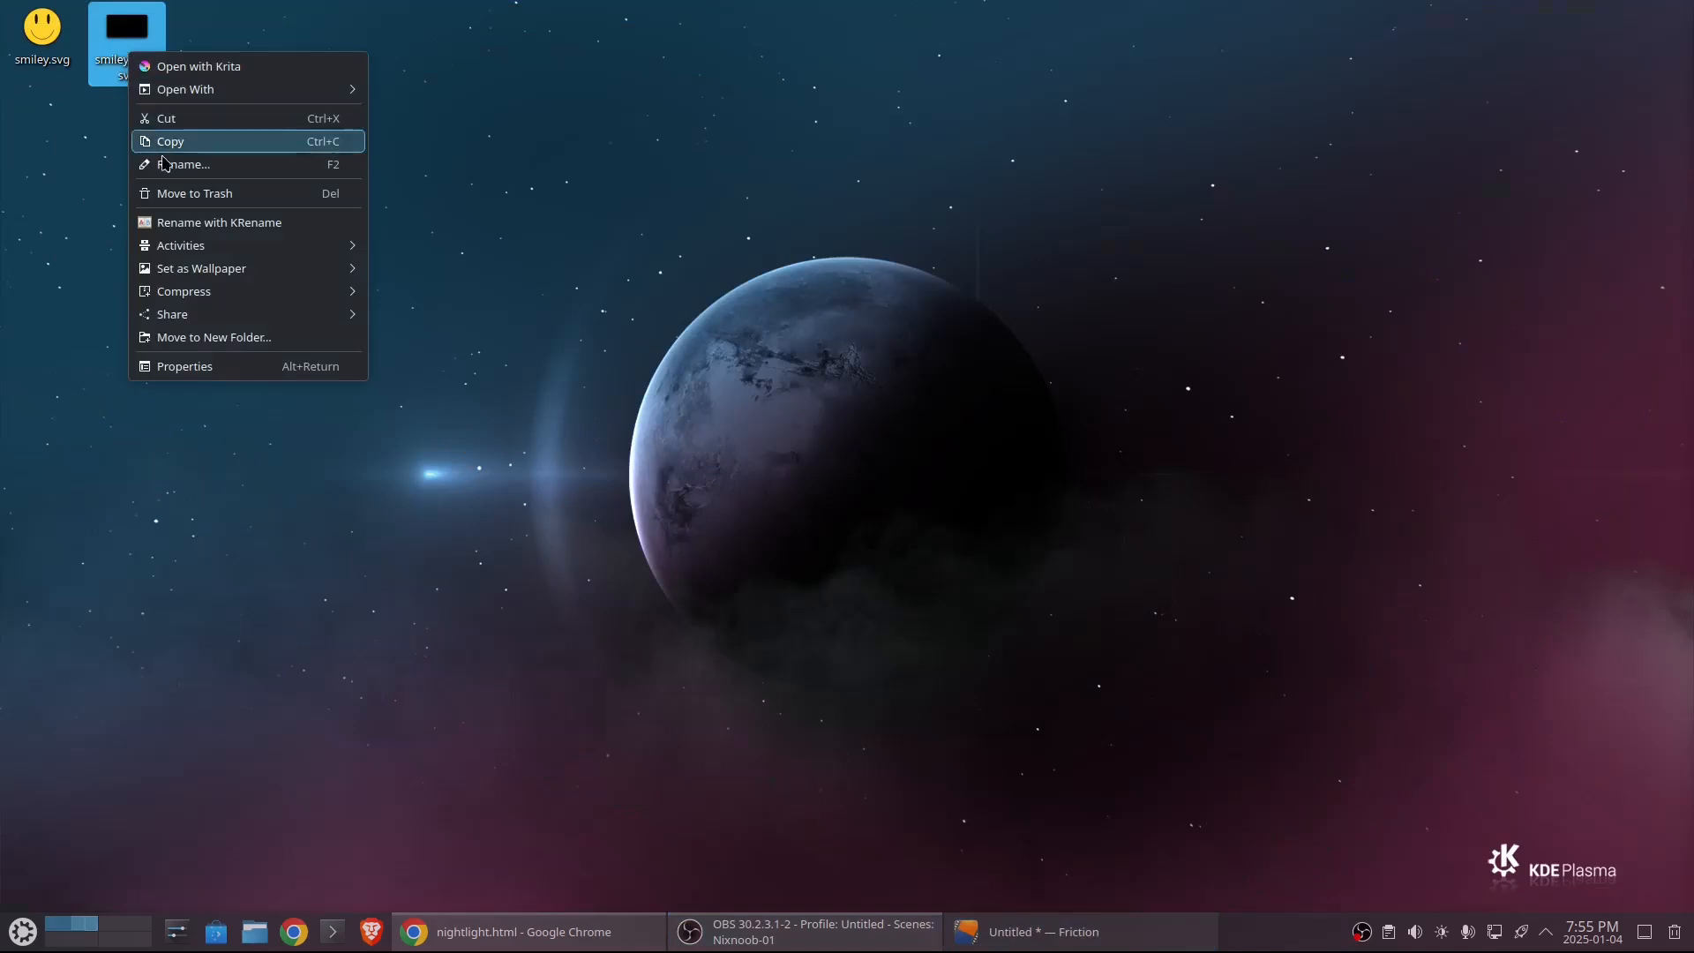
{"action": "mouse_move", "coordinate": [266, 88]}
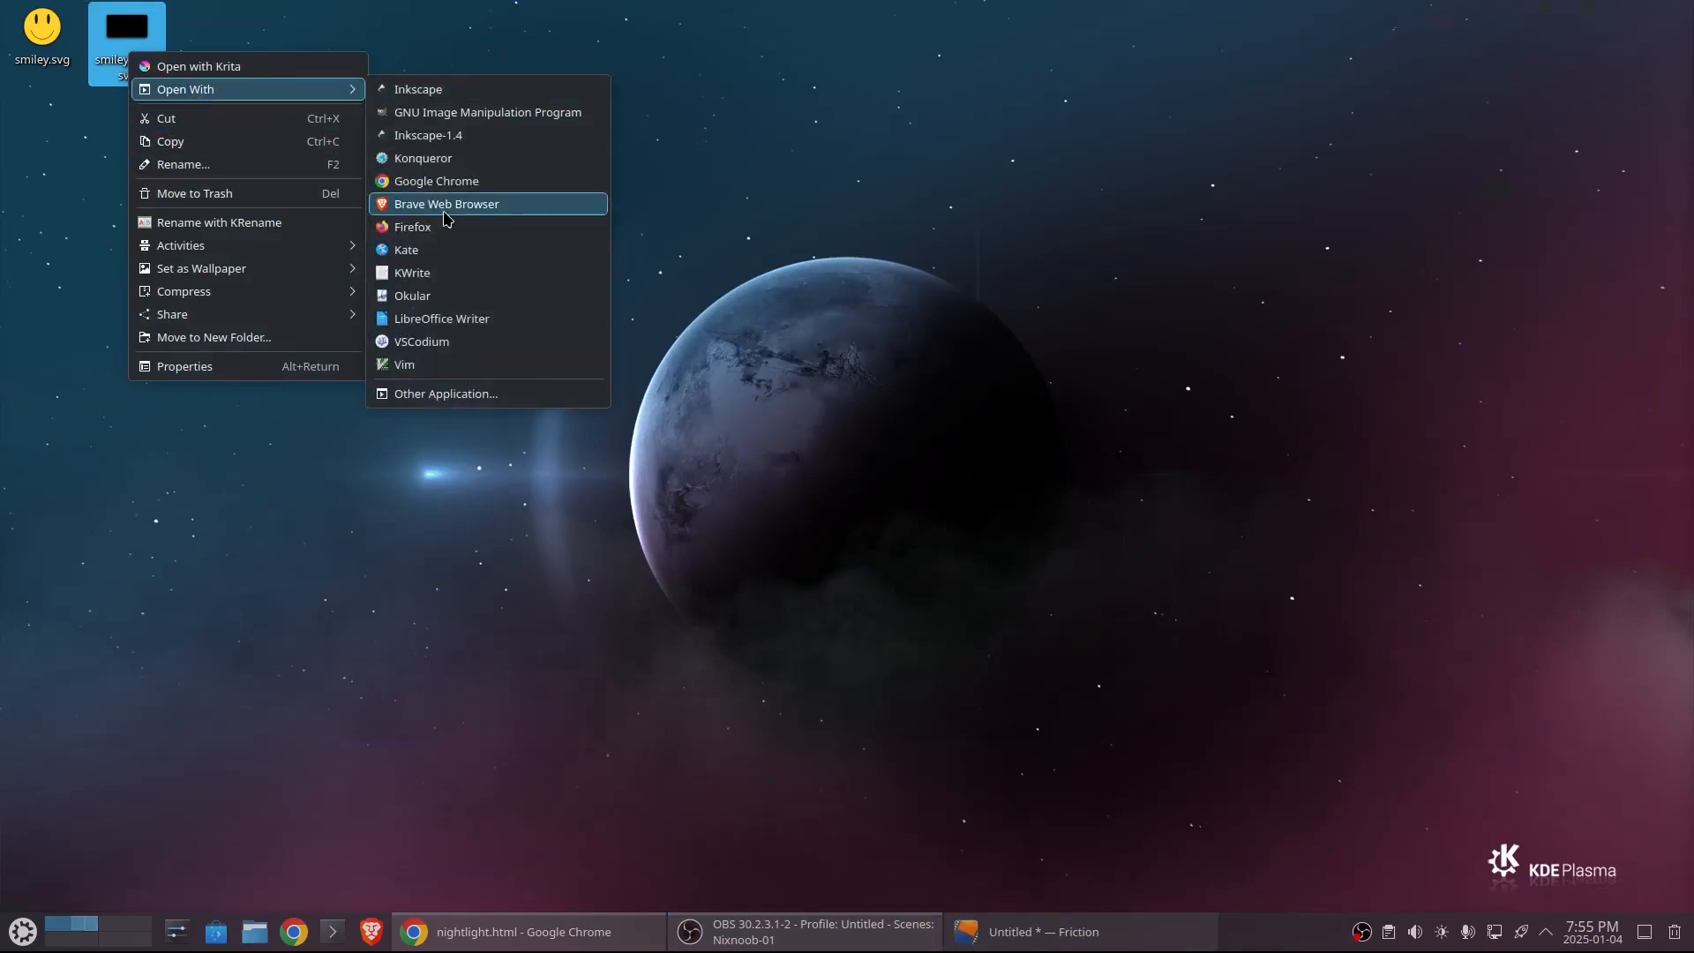
{"action": "left_click", "coordinate": [436, 182]}
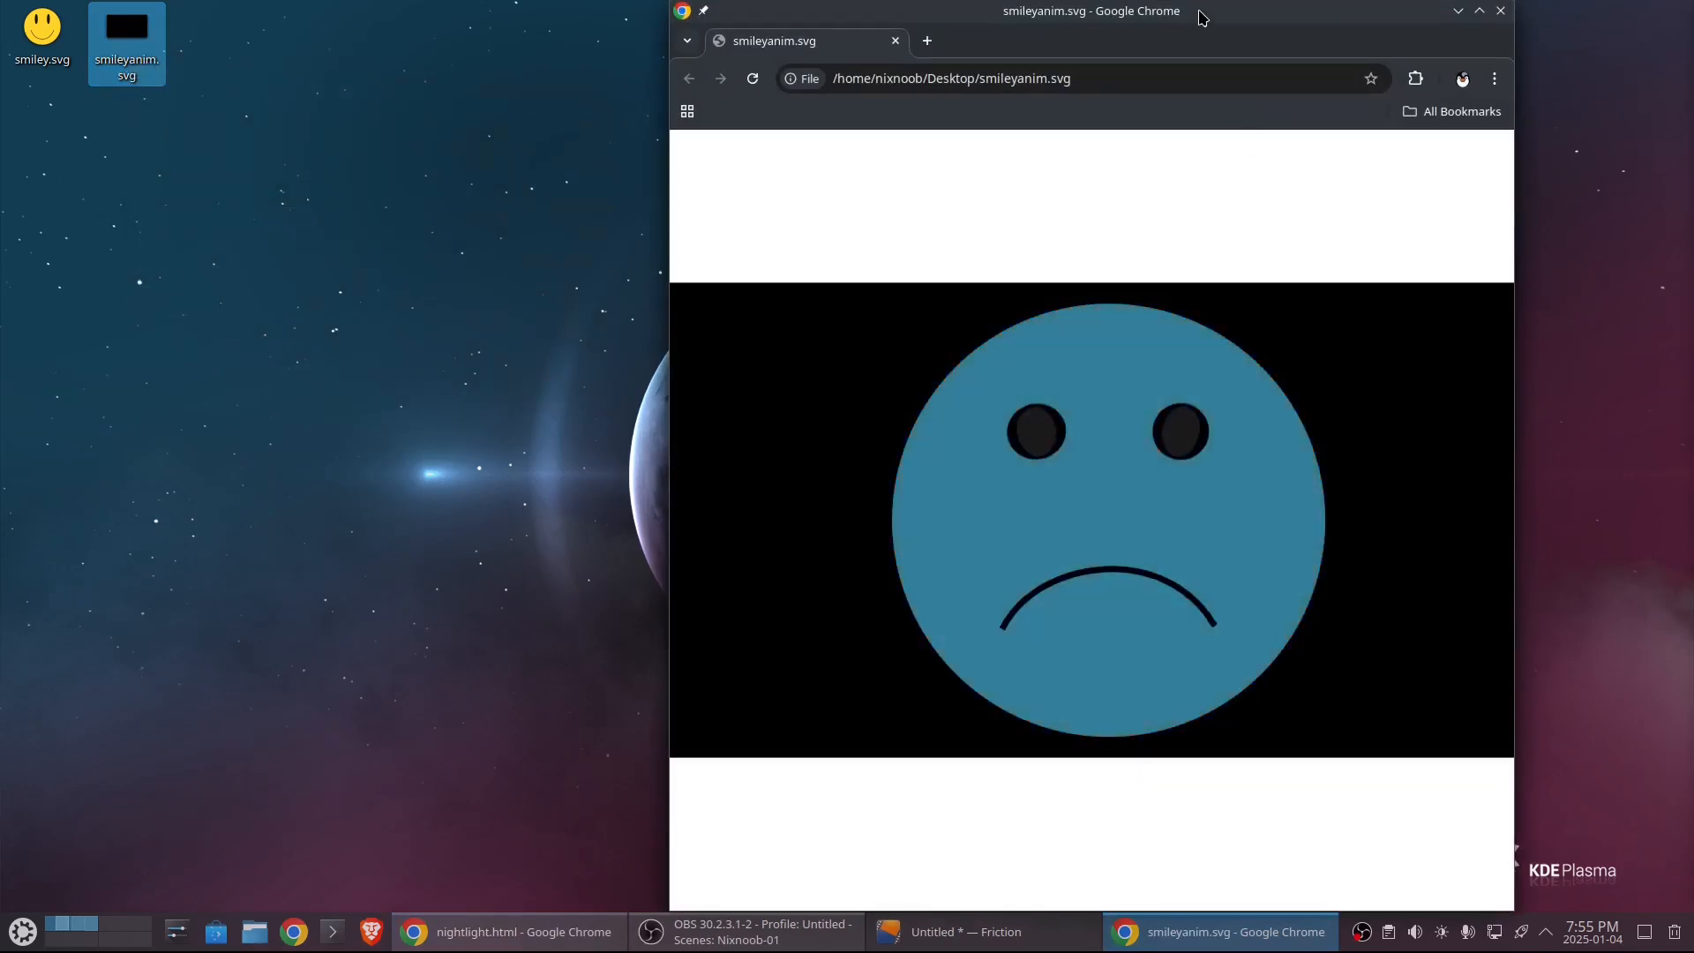
{"action": "left_click_drag", "start_coordinate": [1200, 16], "coordinate": [817, 4]}
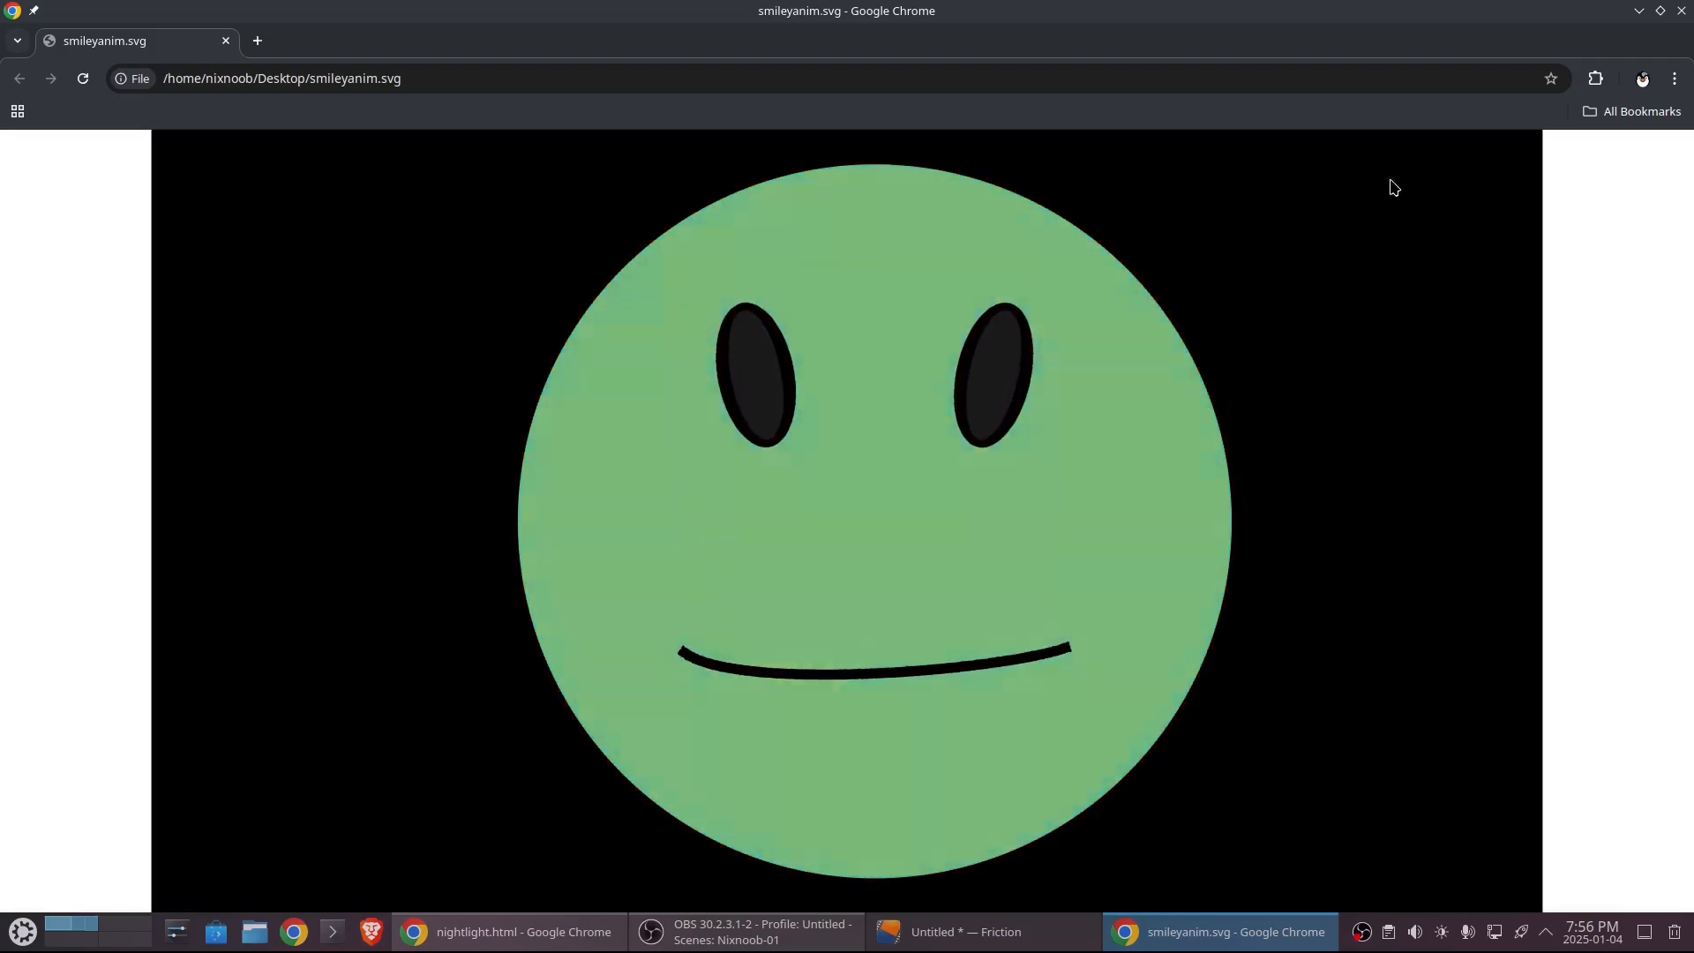
{"action": "left_click", "coordinate": [1680, 11]}
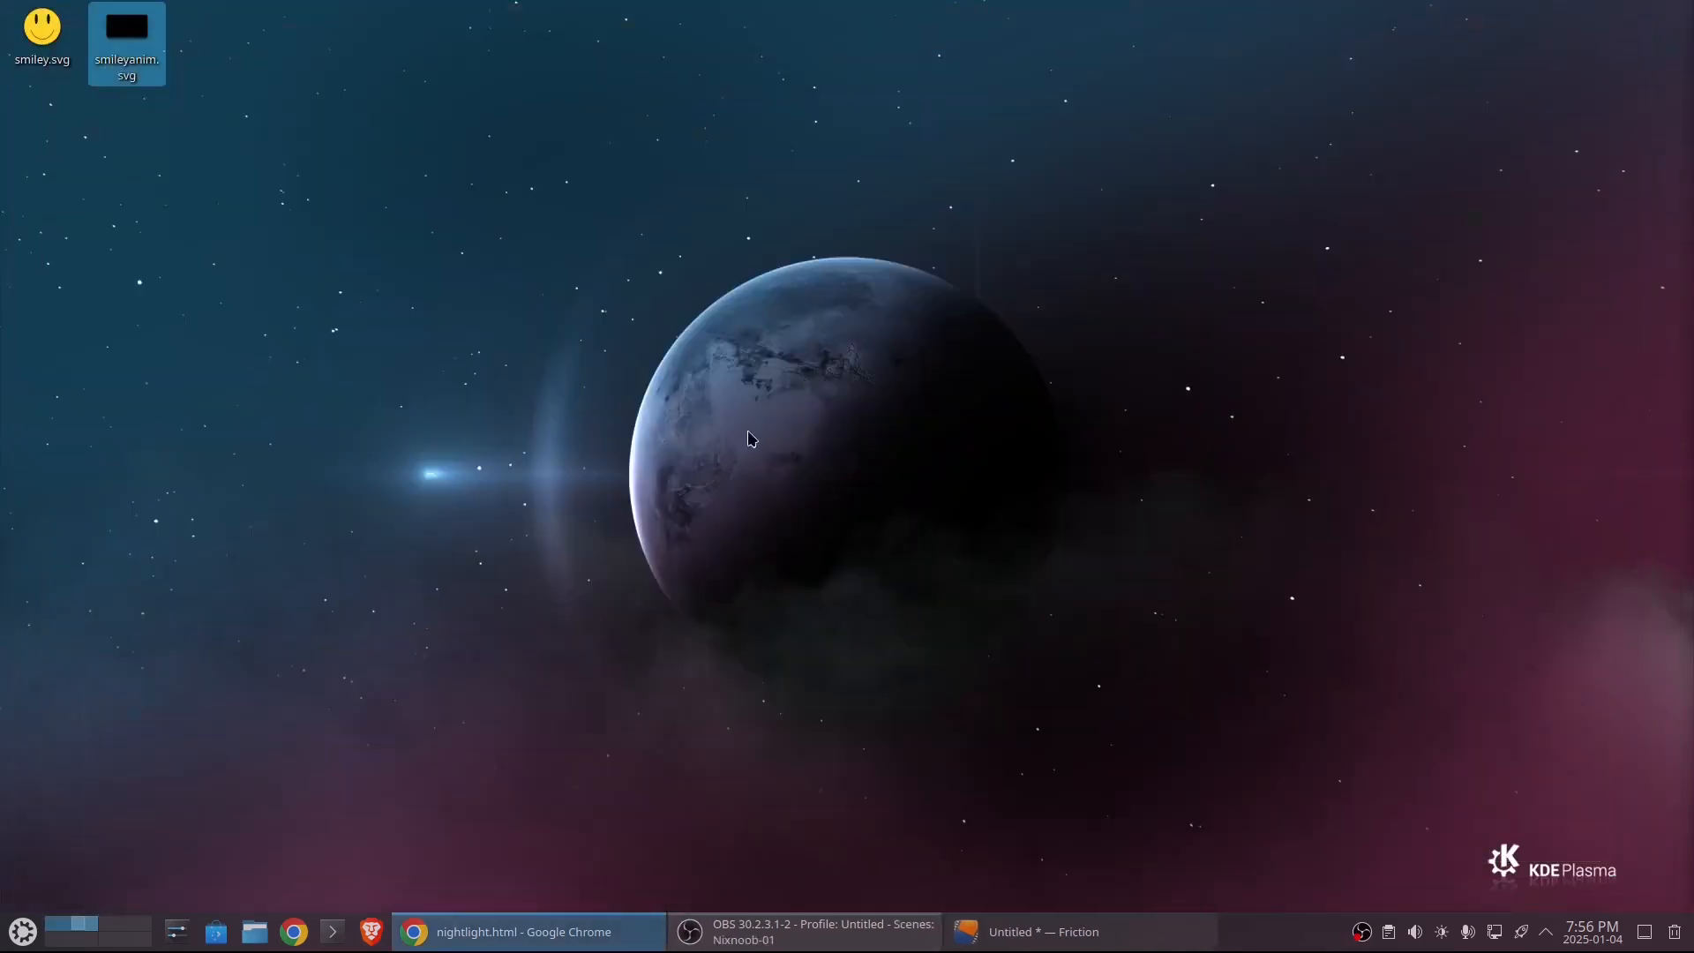
- Compare the file sizes of smiley.svg and smileyanim.svg on the desktop in their properties
{"action": "right_click", "coordinate": [48, 60]}
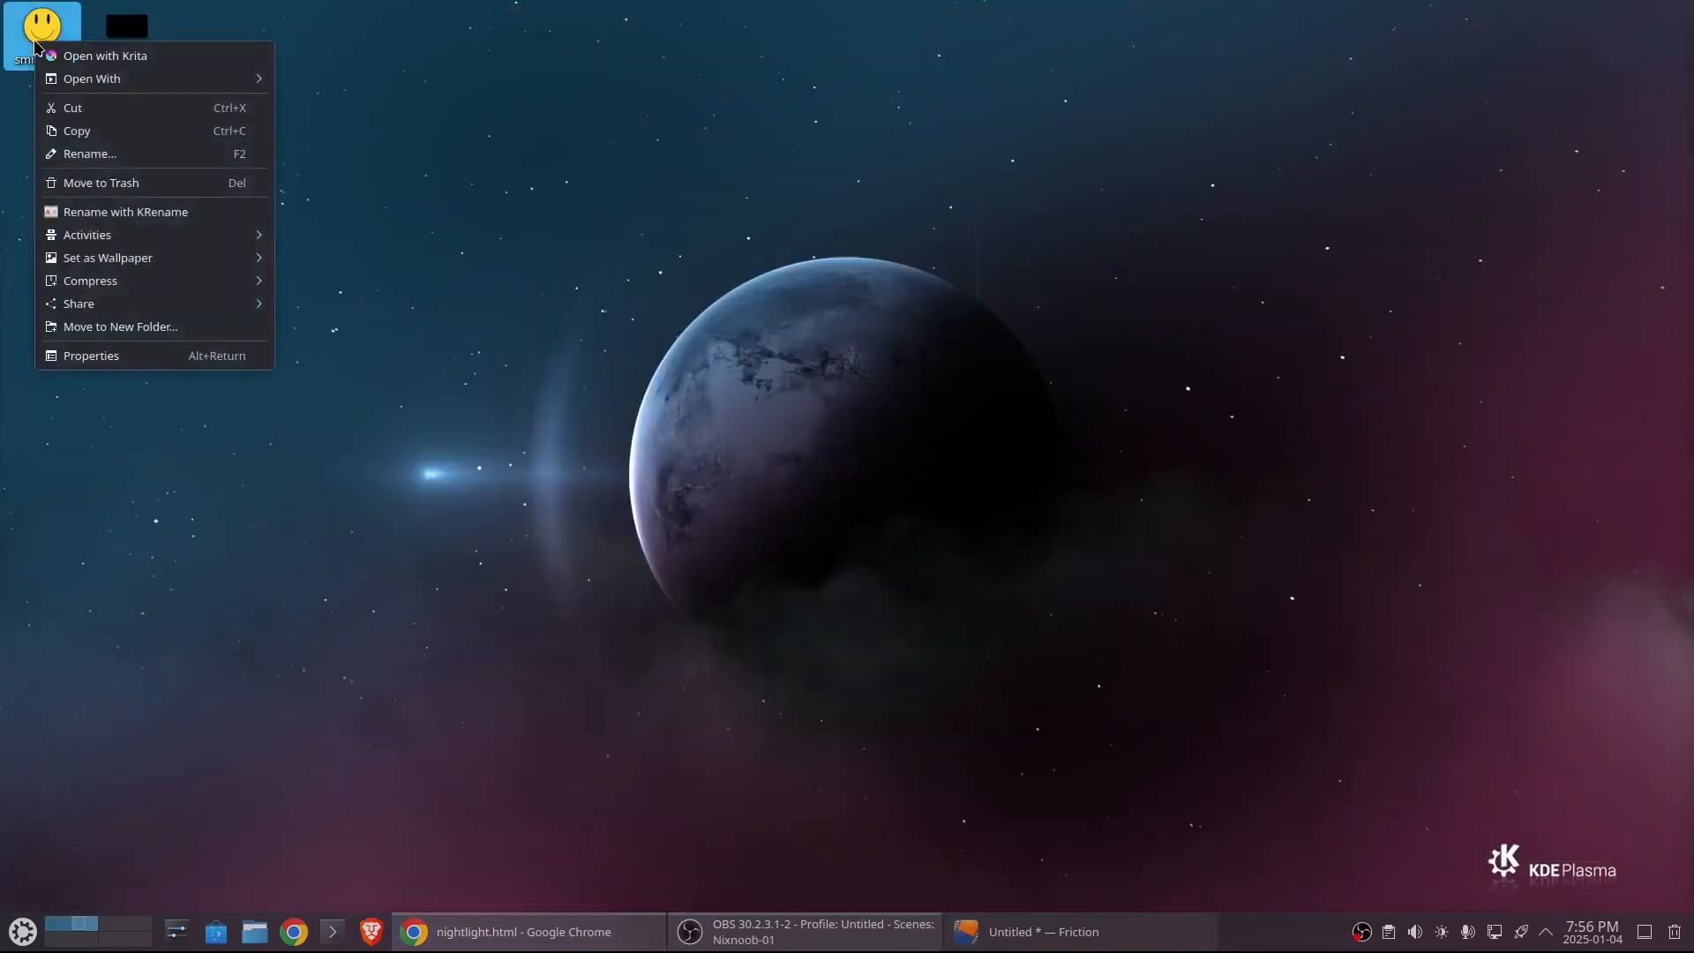
{"action": "left_click", "coordinate": [74, 353]}
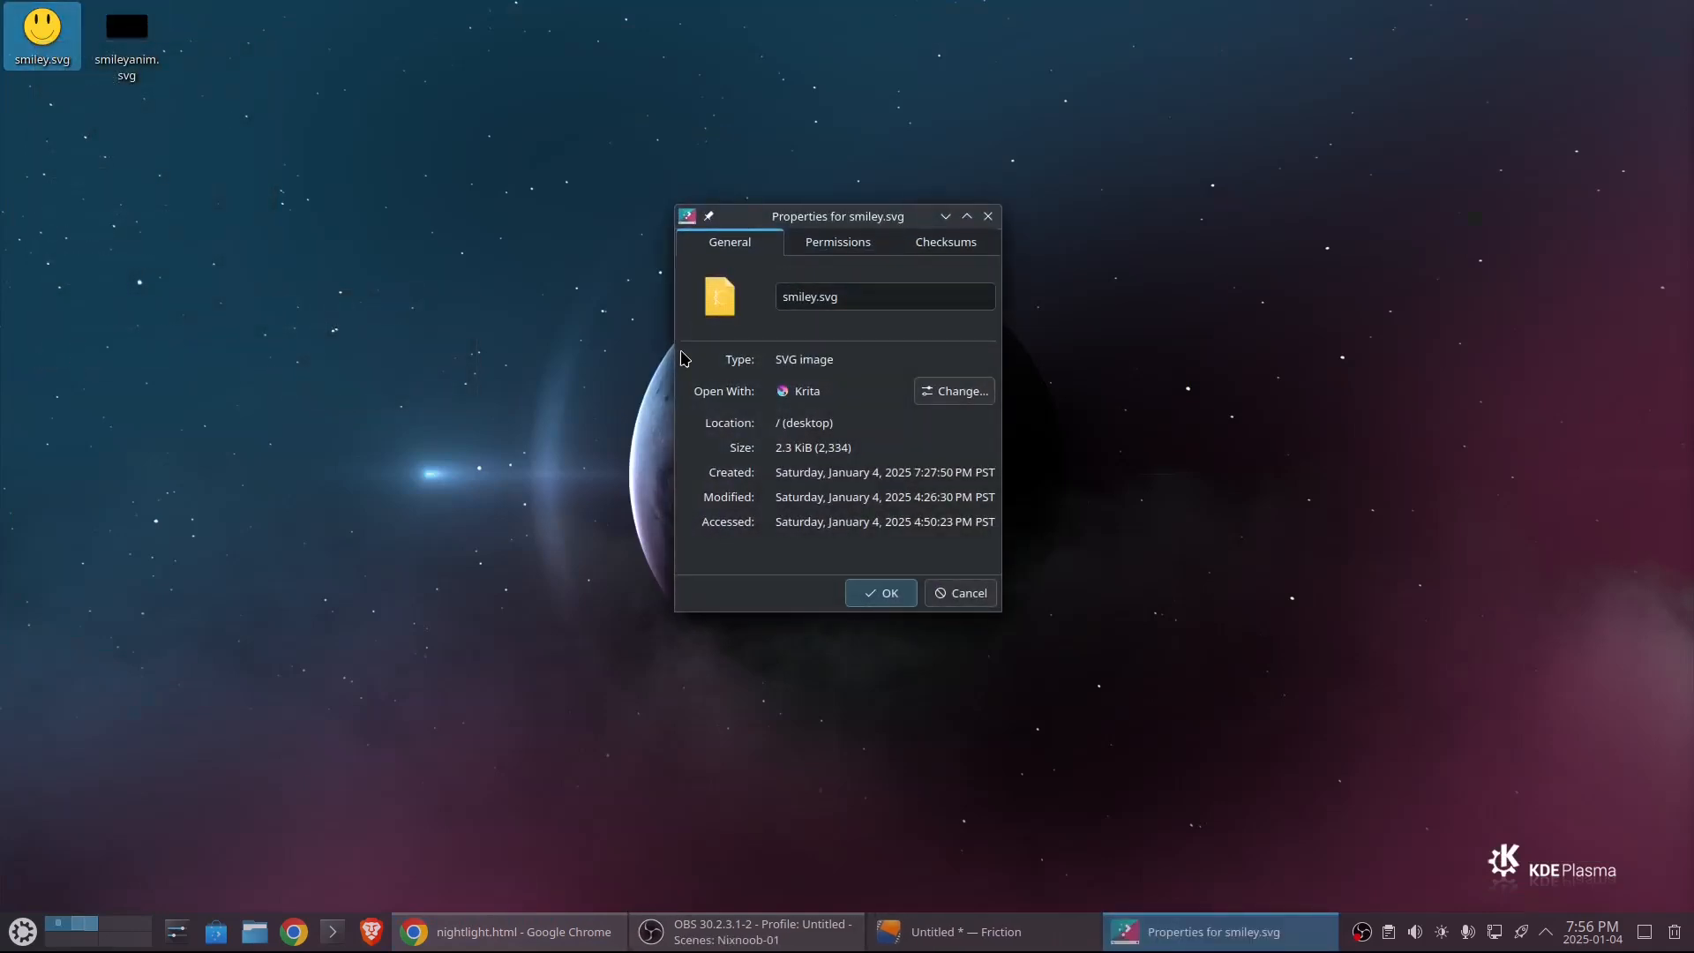
{"action": "left_click", "coordinate": [971, 592]}
{"action": "right_click", "coordinate": [146, 40]}
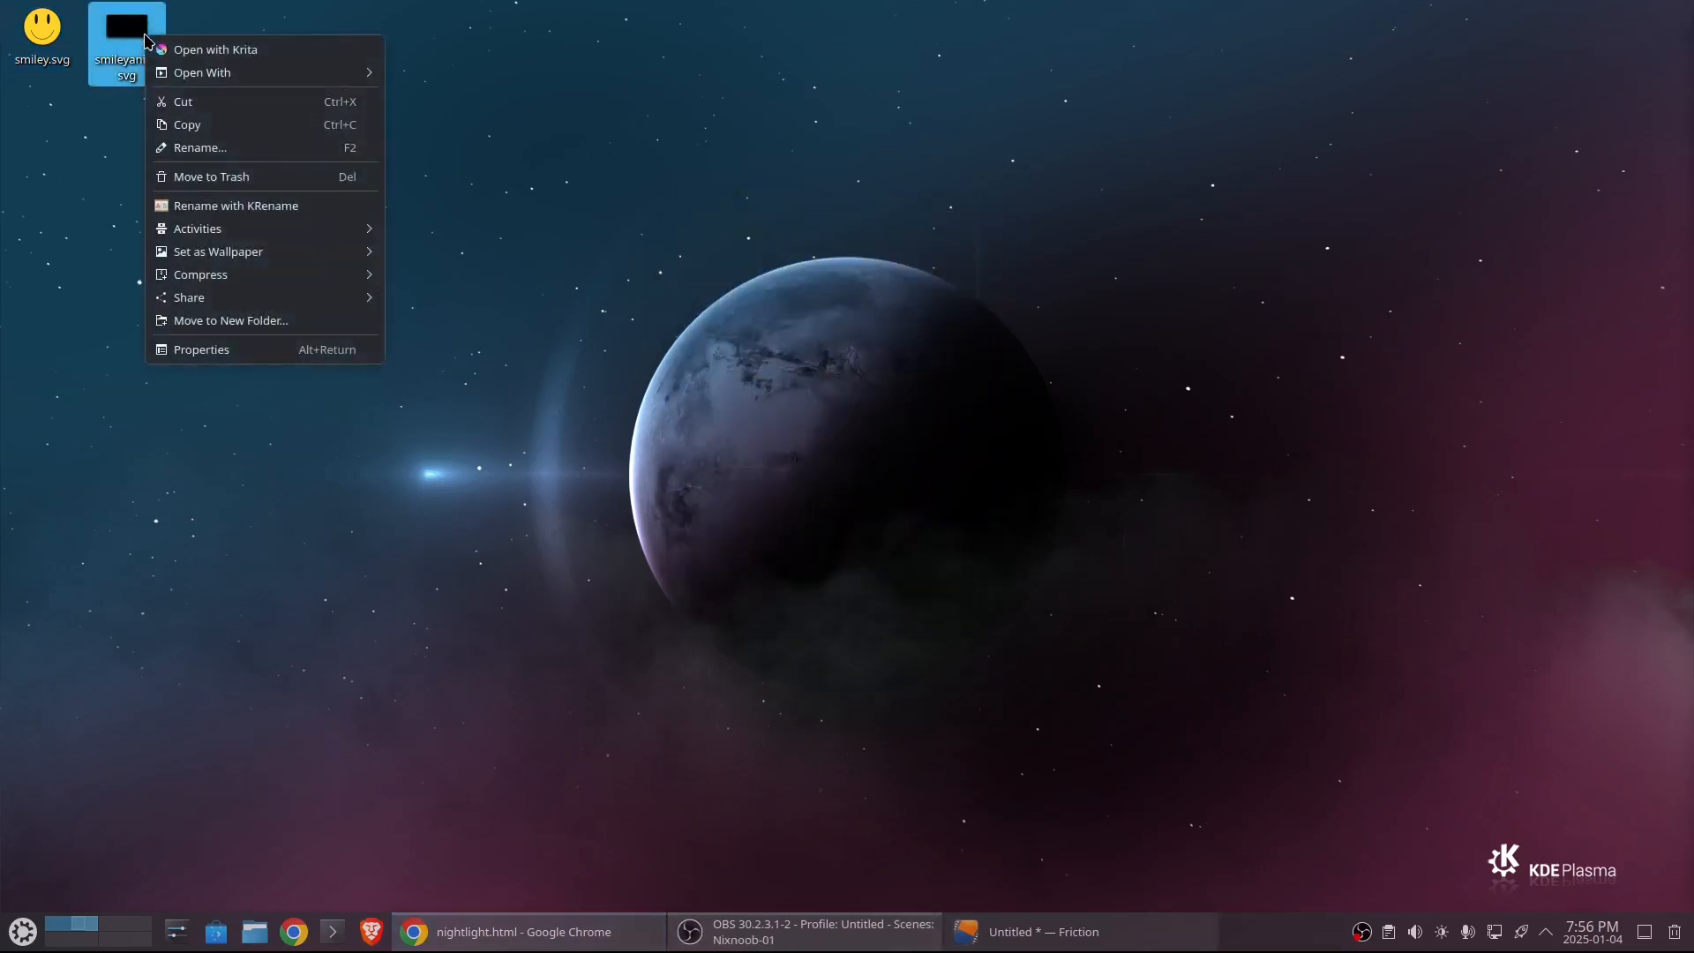
{"action": "left_click", "coordinate": [229, 351]}
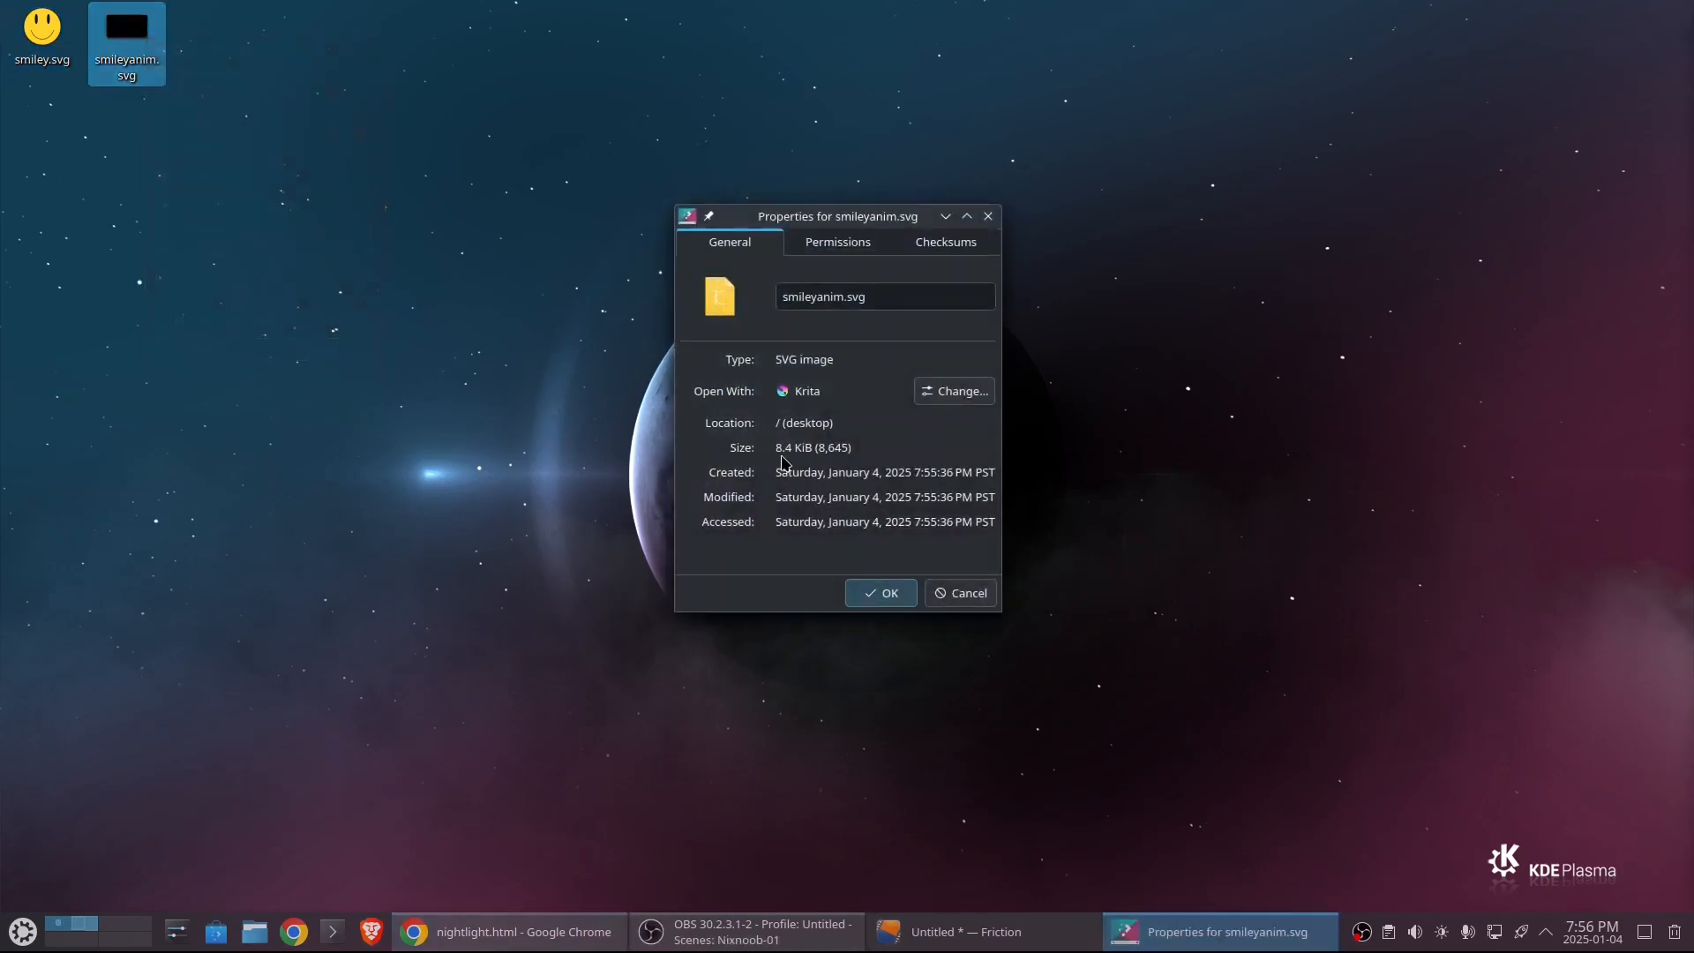
{"action": "left_click", "coordinate": [963, 593]}
- Return to Friction, add Scene 0 to the render queue, and view its output format settings without changing them
{"action": "left_click", "coordinate": [1075, 946]}
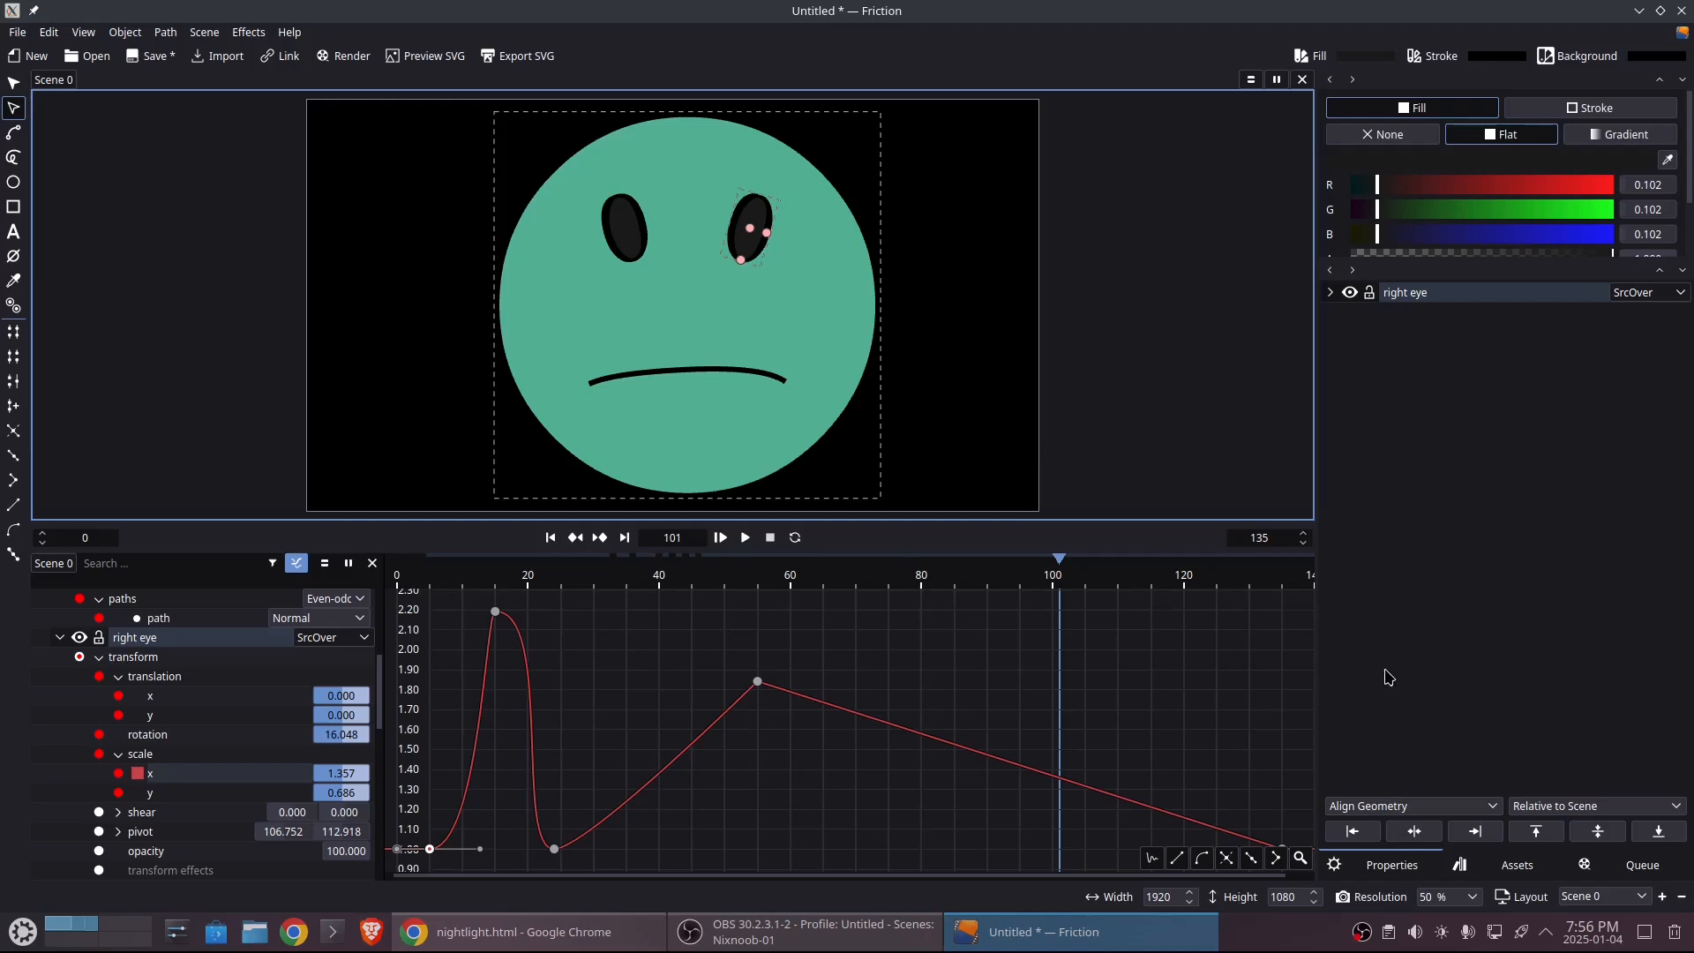
{"action": "left_click", "coordinate": [1614, 869]}
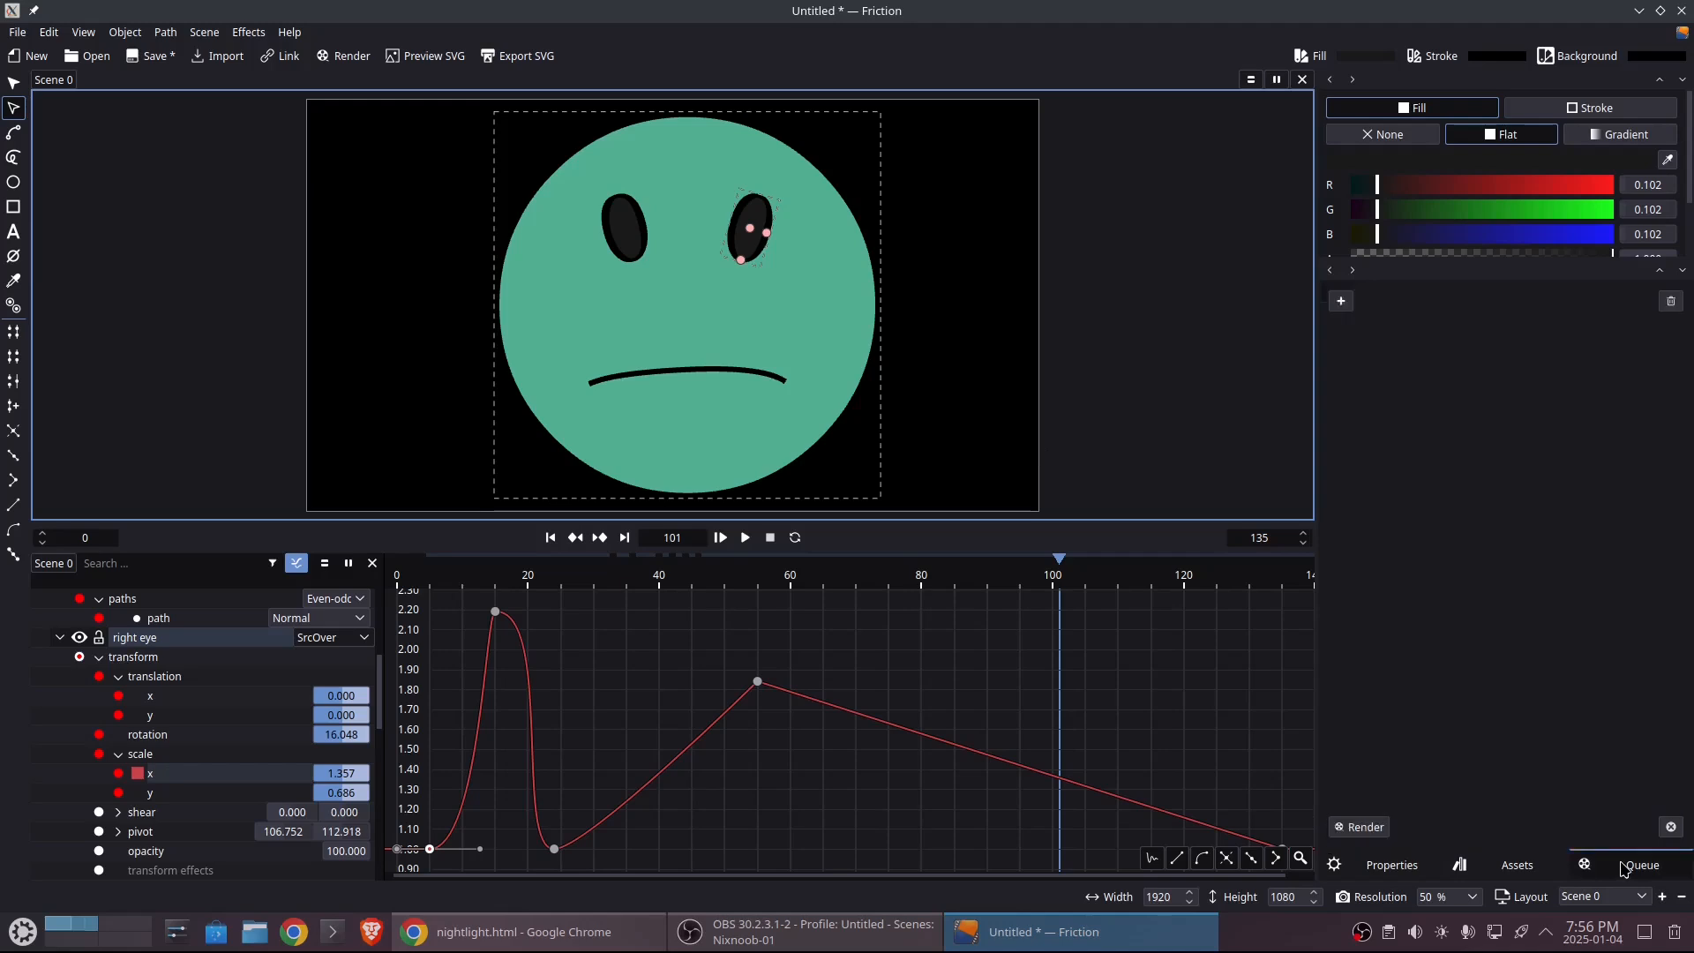
{"action": "left_click", "coordinate": [1341, 300]}
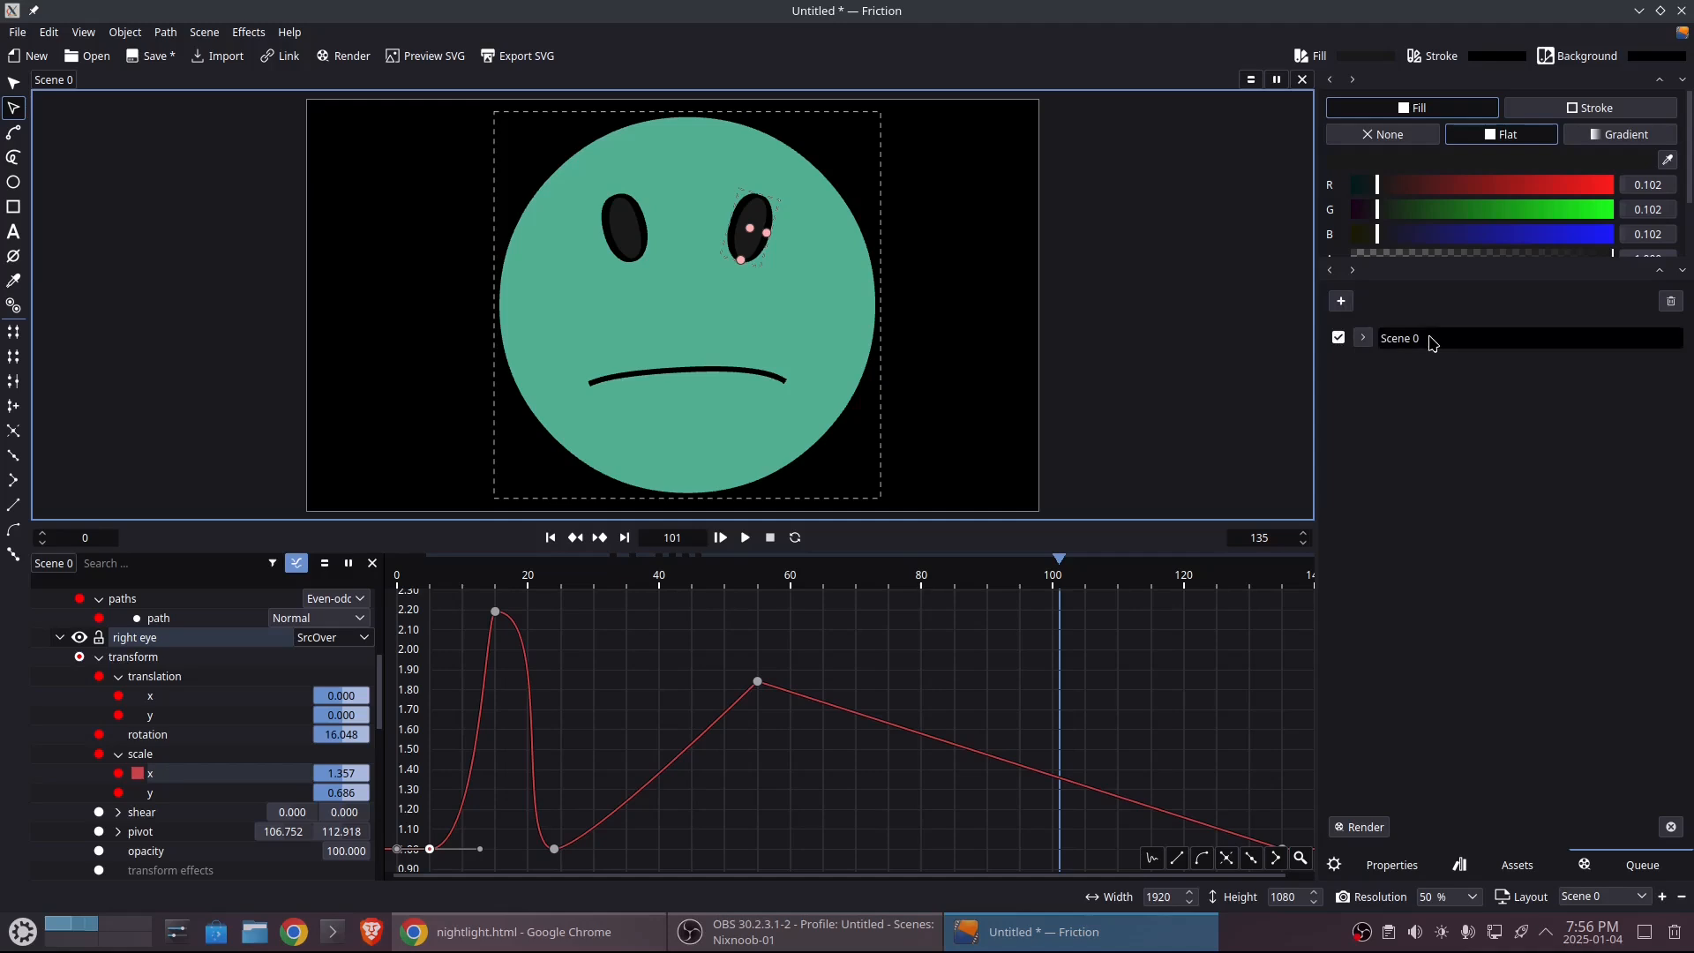
{"action": "left_click", "coordinate": [1363, 339]}
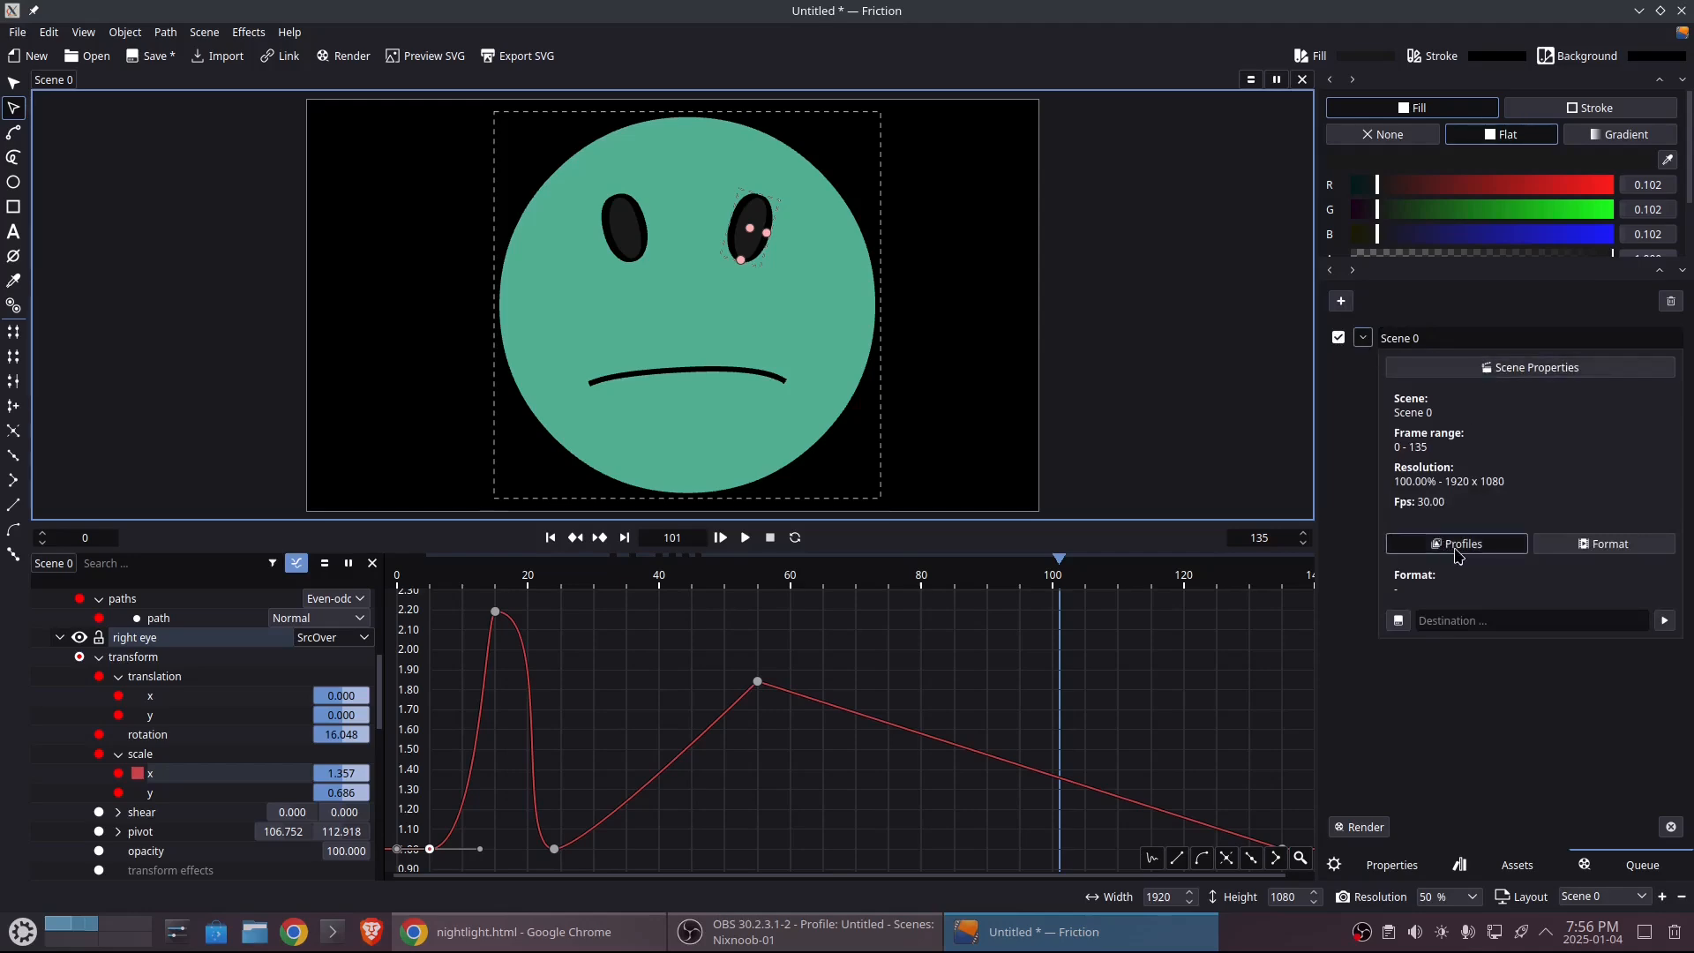
{"action": "left_click", "coordinate": [1604, 544]}
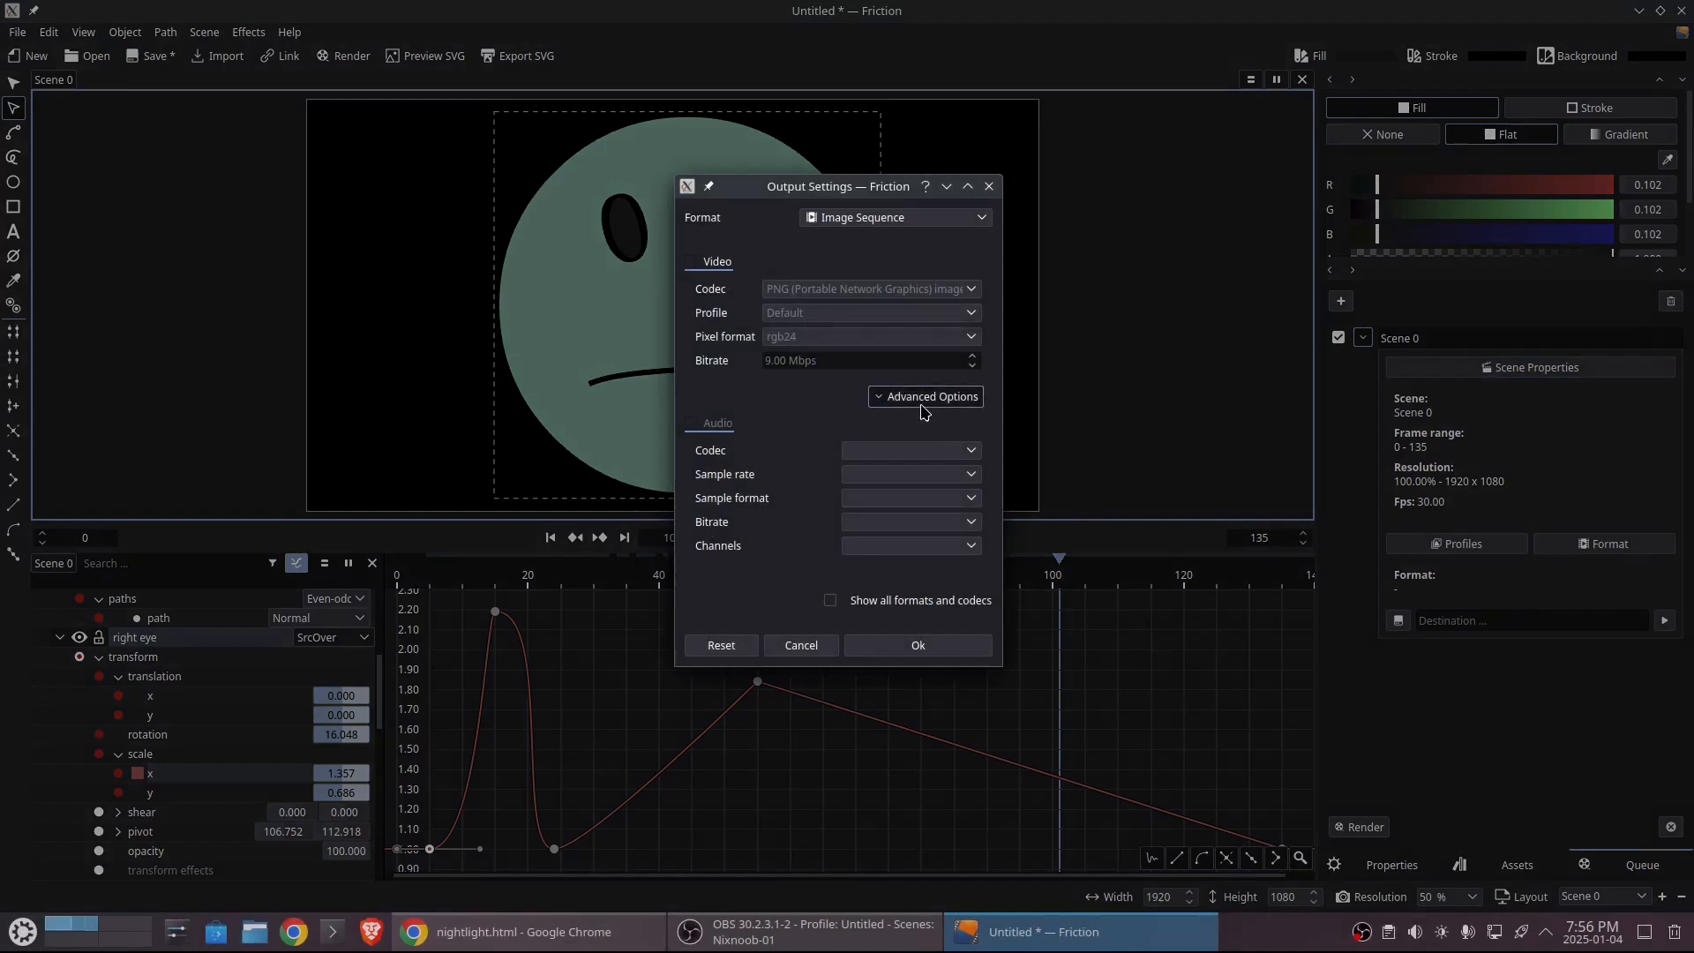
{"action": "left_click", "coordinate": [989, 186]}
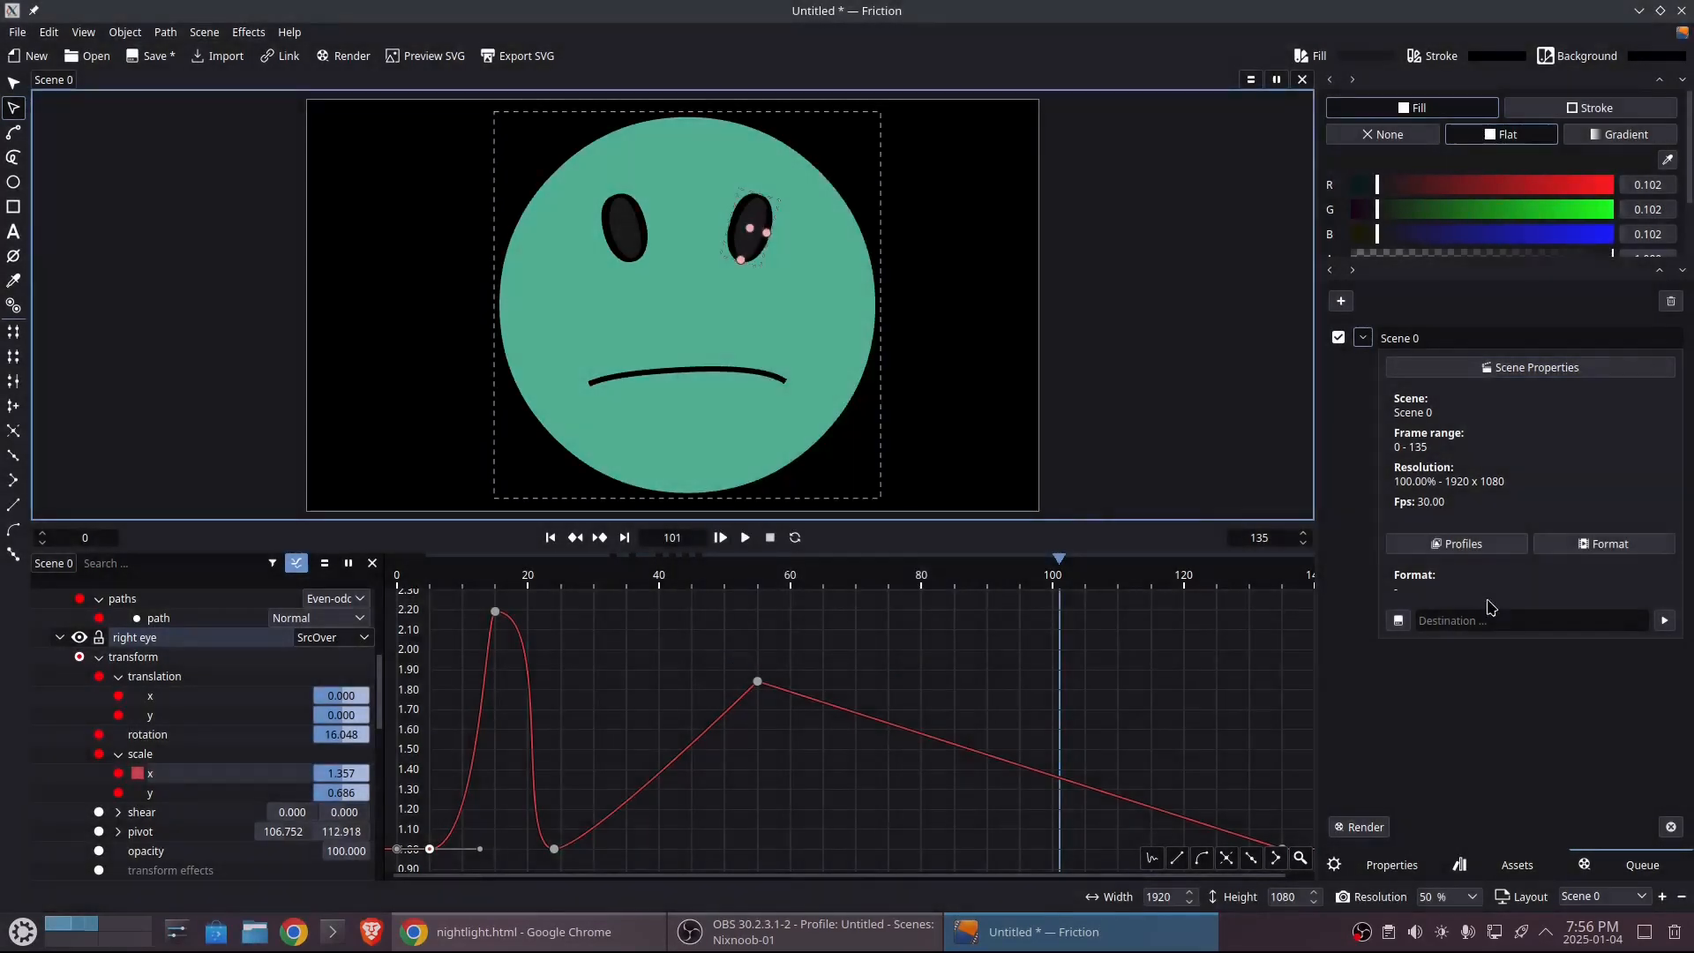
- Apply the MP4 Video profile to the queued Scene 0 and set its output destination to the Desktop folder
{"action": "left_click", "coordinate": [1465, 545]}
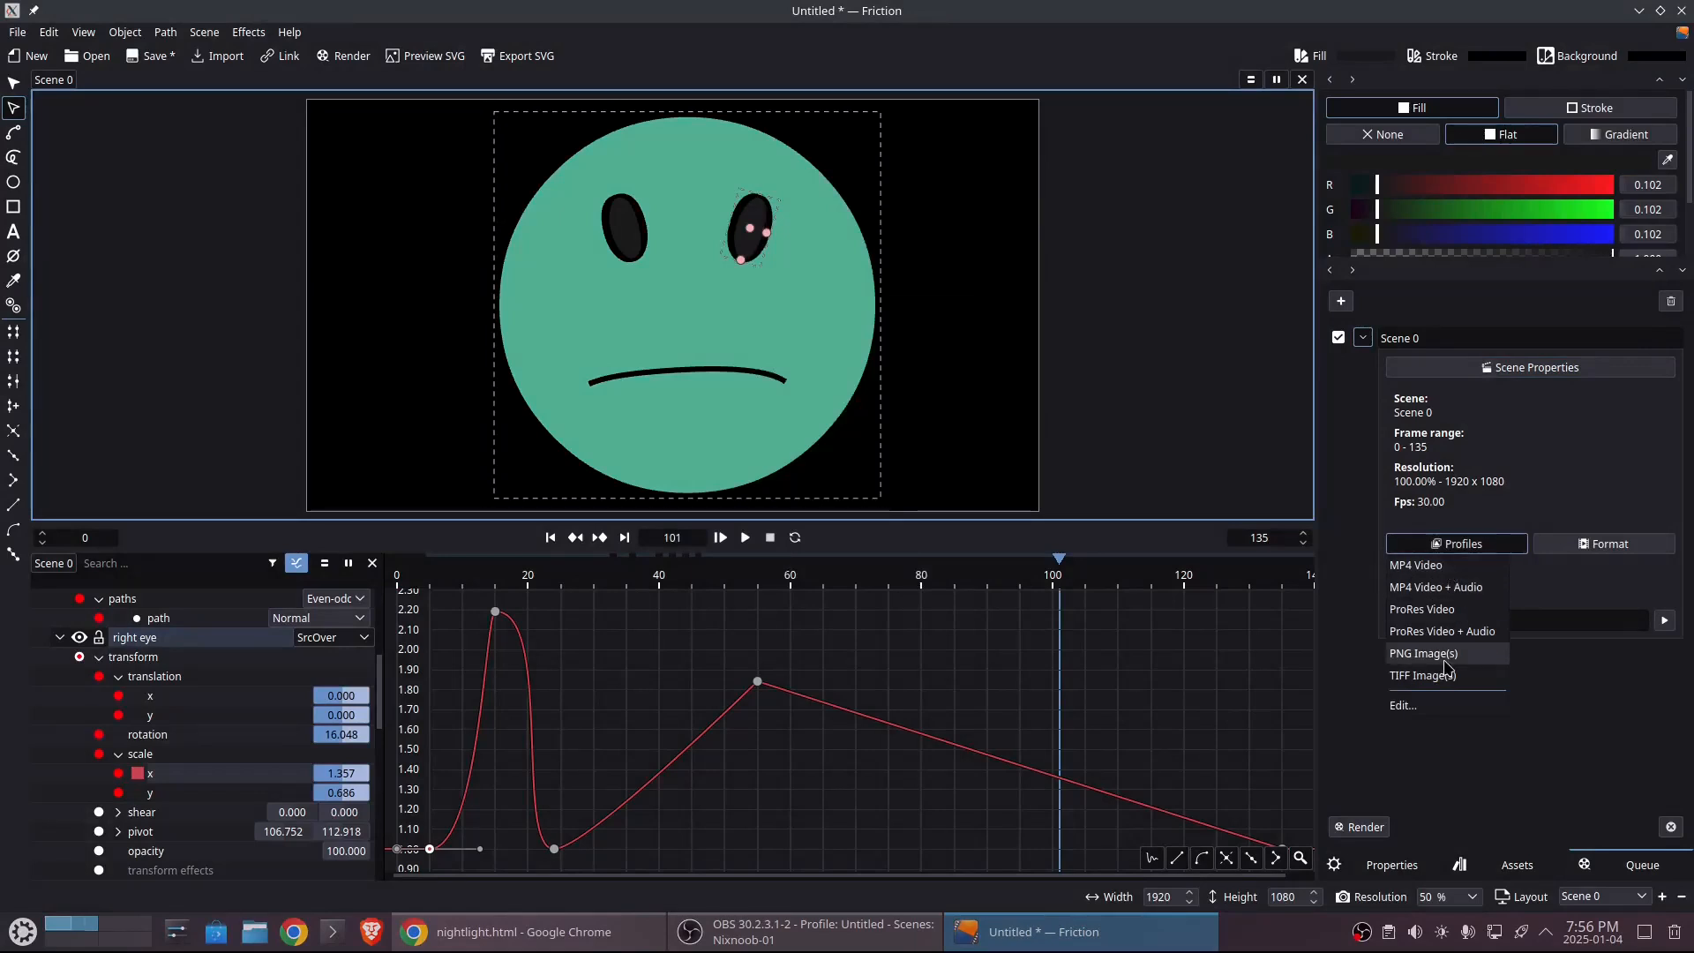
{"action": "left_click", "coordinate": [1436, 575]}
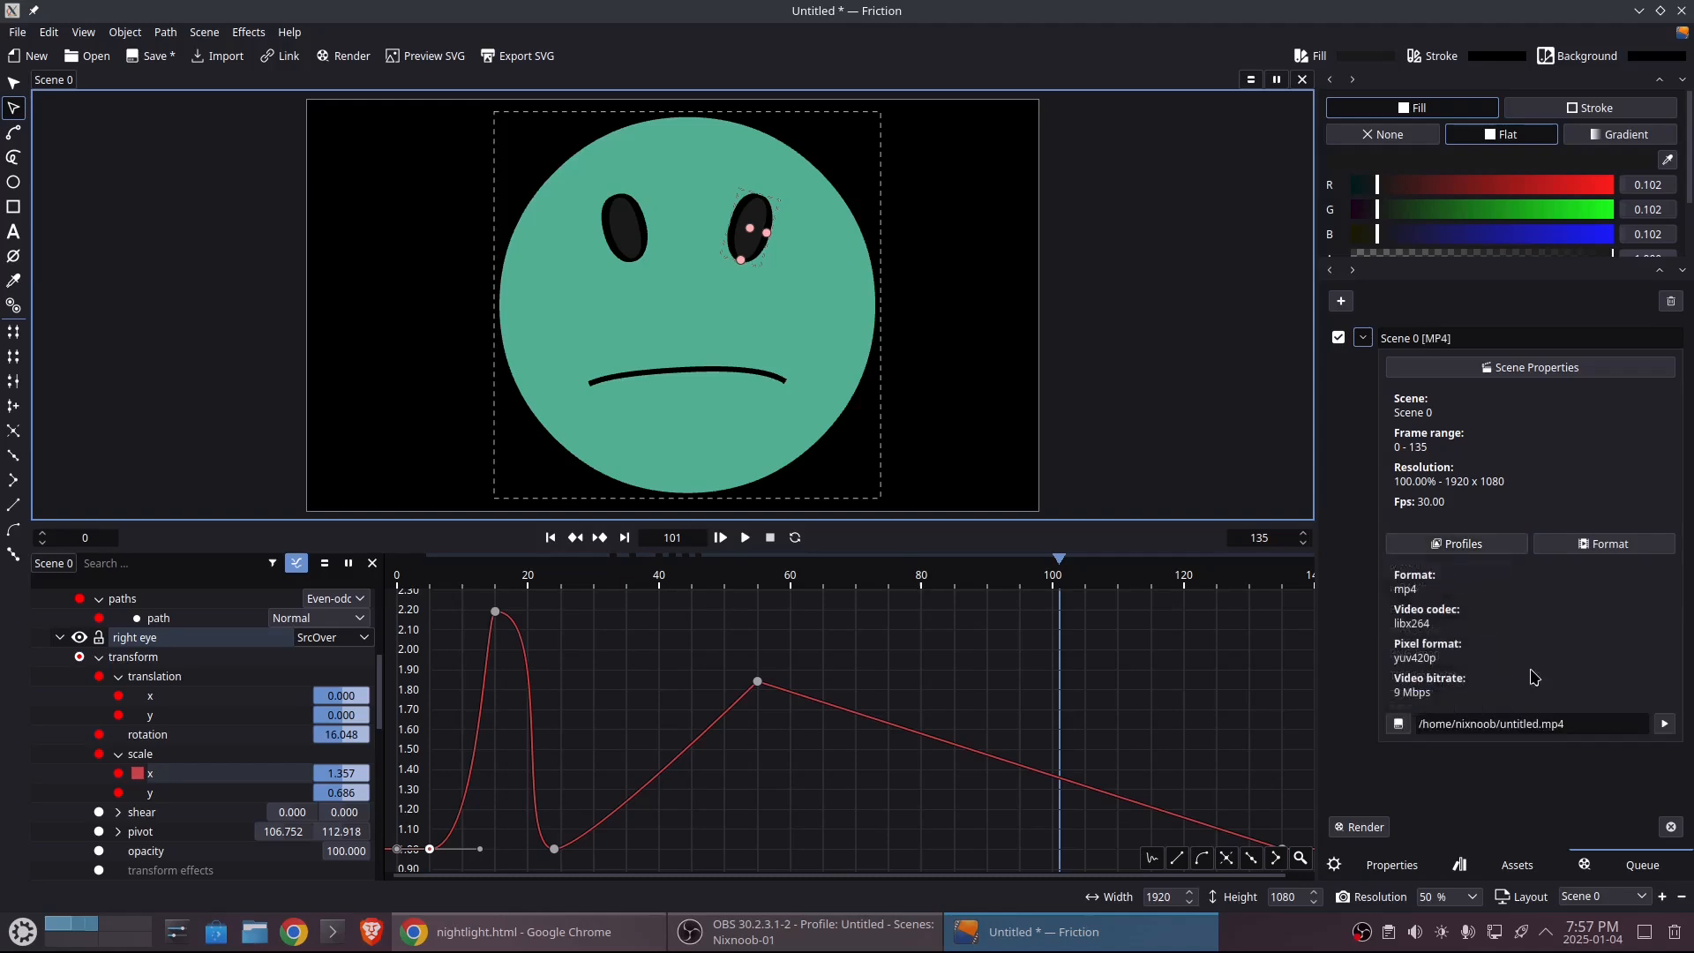
{"action": "left_click", "coordinate": [1398, 724]}
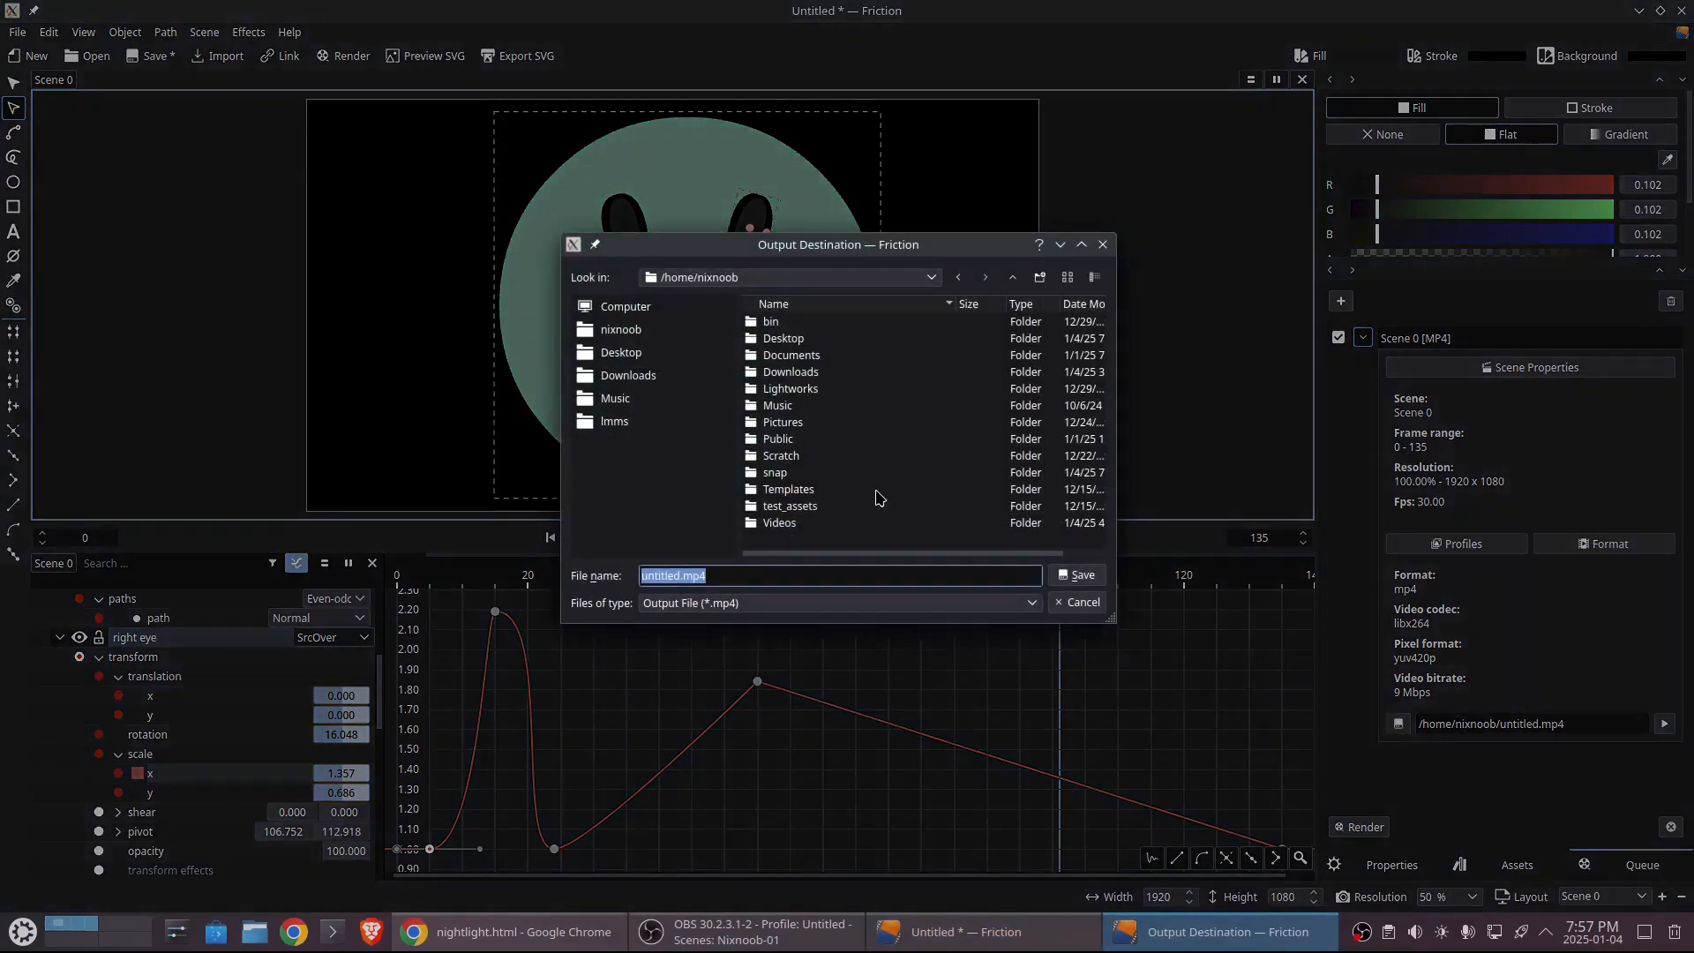
{"action": "left_click", "coordinate": [776, 341]}
{"action": "left_click", "coordinate": [1080, 578]}
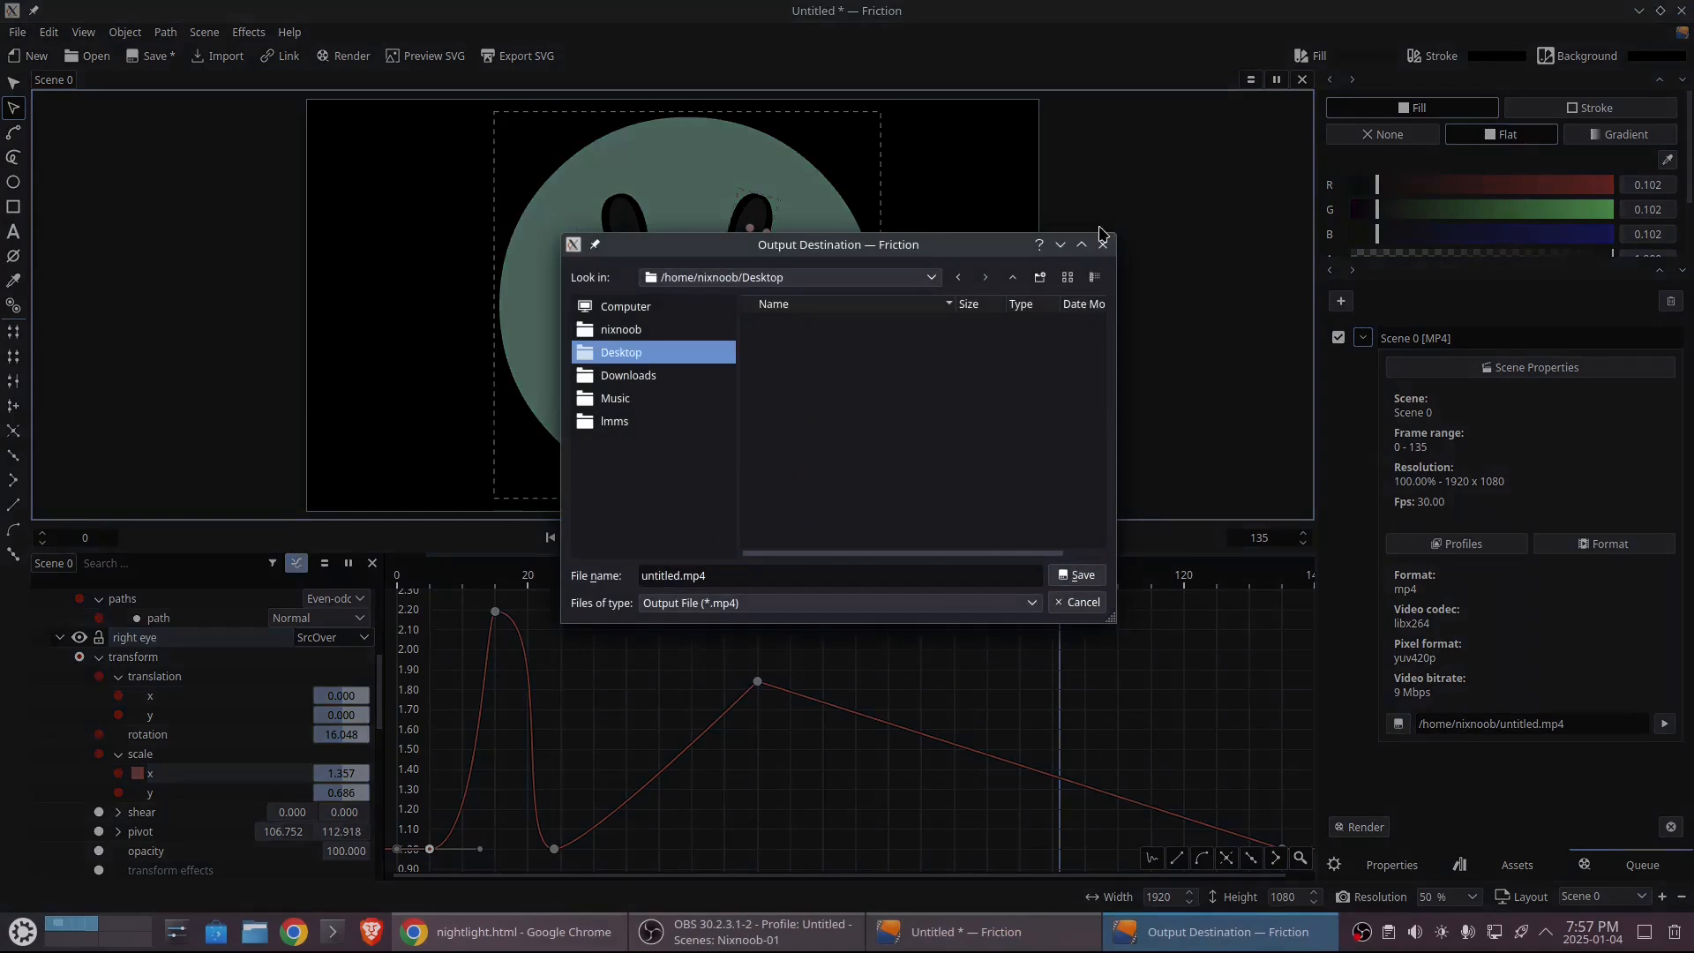
{"action": "left_click", "coordinate": [1078, 575]}
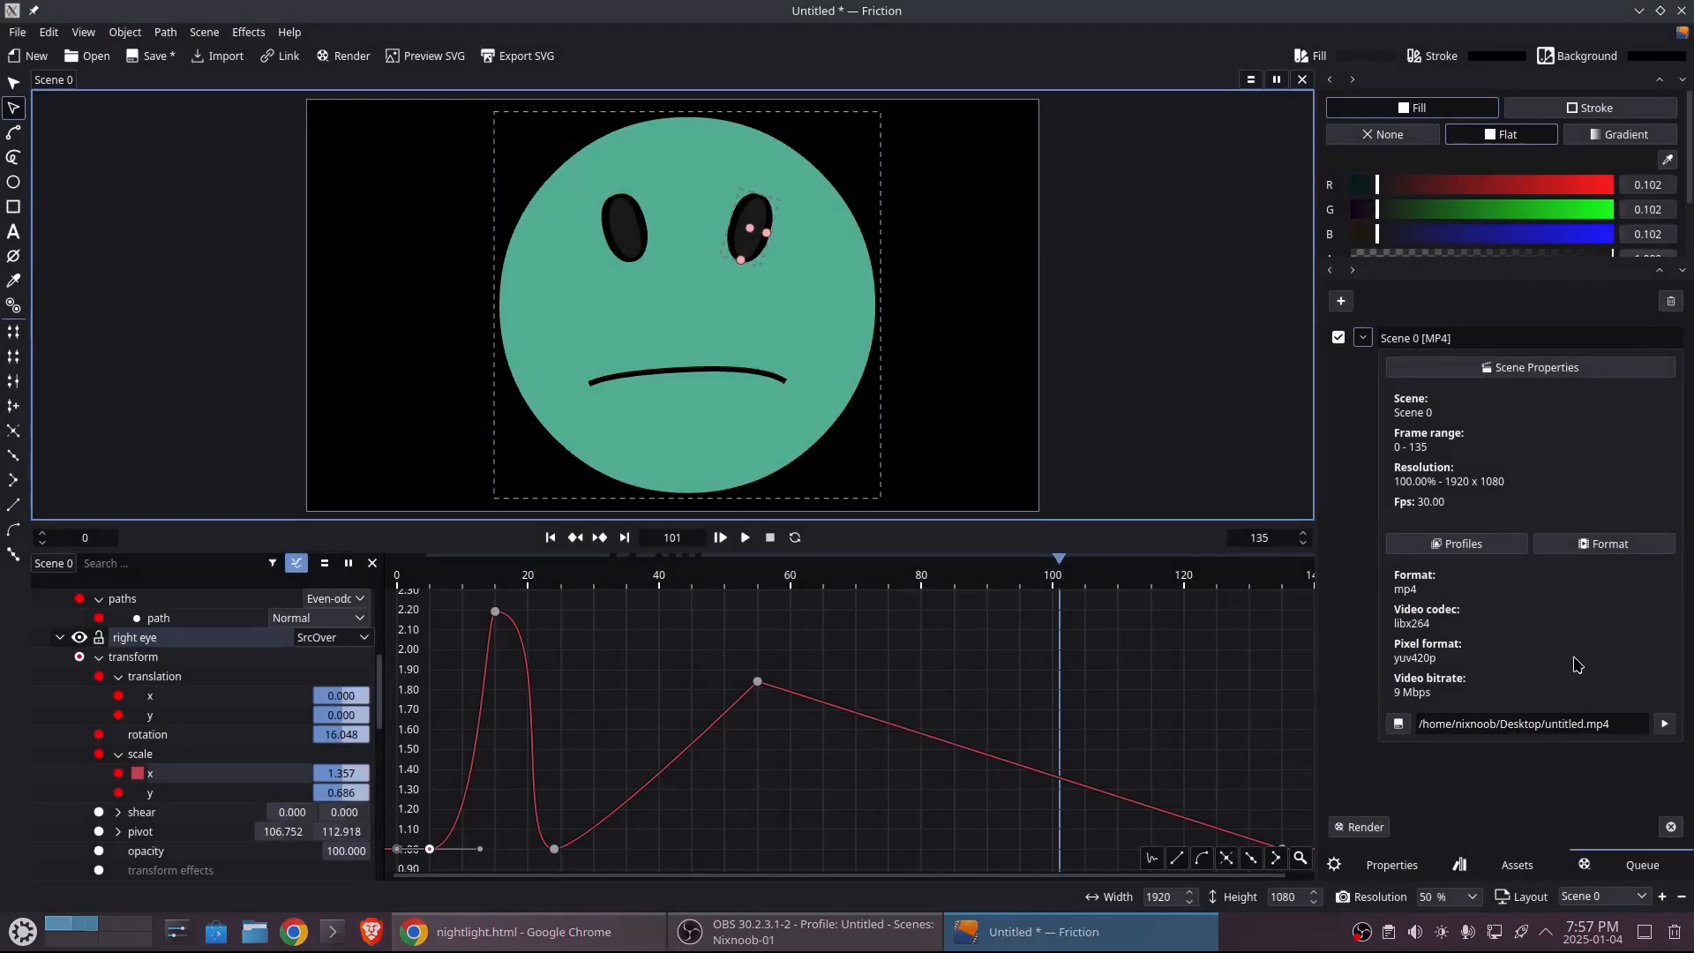
- Try to replace the file name directly in the queued scene's output destination path
{"action": "double_click", "coordinate": [1551, 724]}
{"action": "key", "text": "Tab"}
{"action": "key", "text": "i"}
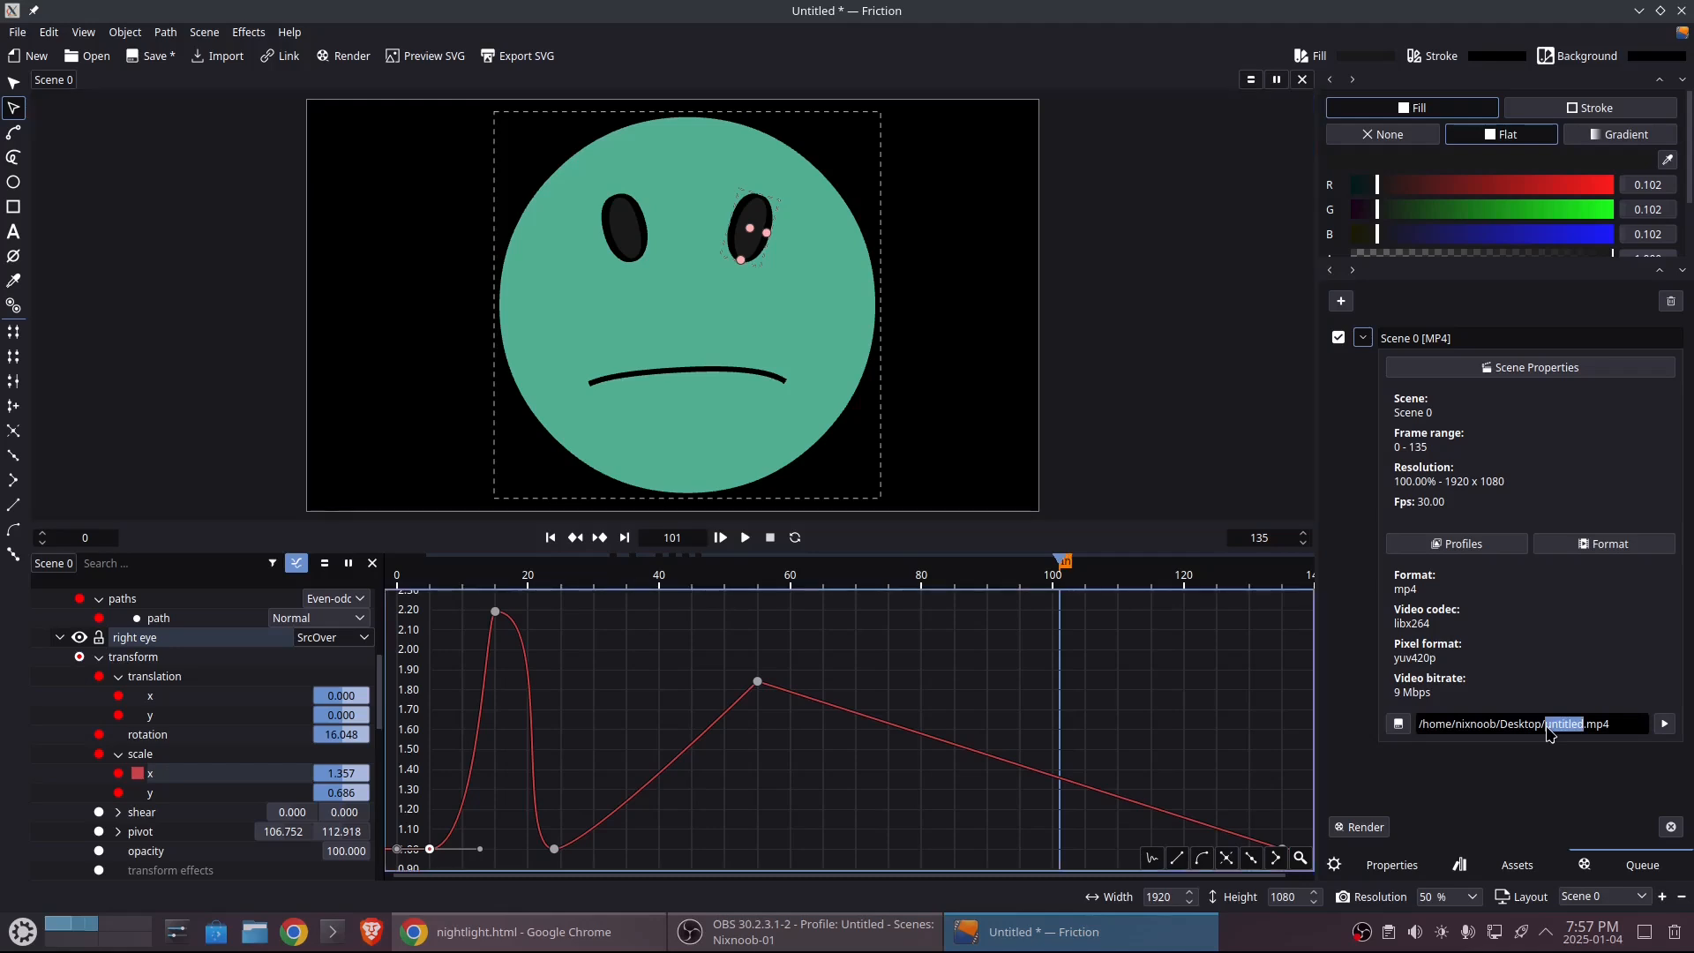
{"action": "key", "text": "Delete"}
{"action": "key", "text": "Right"}
{"action": "right_click", "coordinate": [1555, 734]}
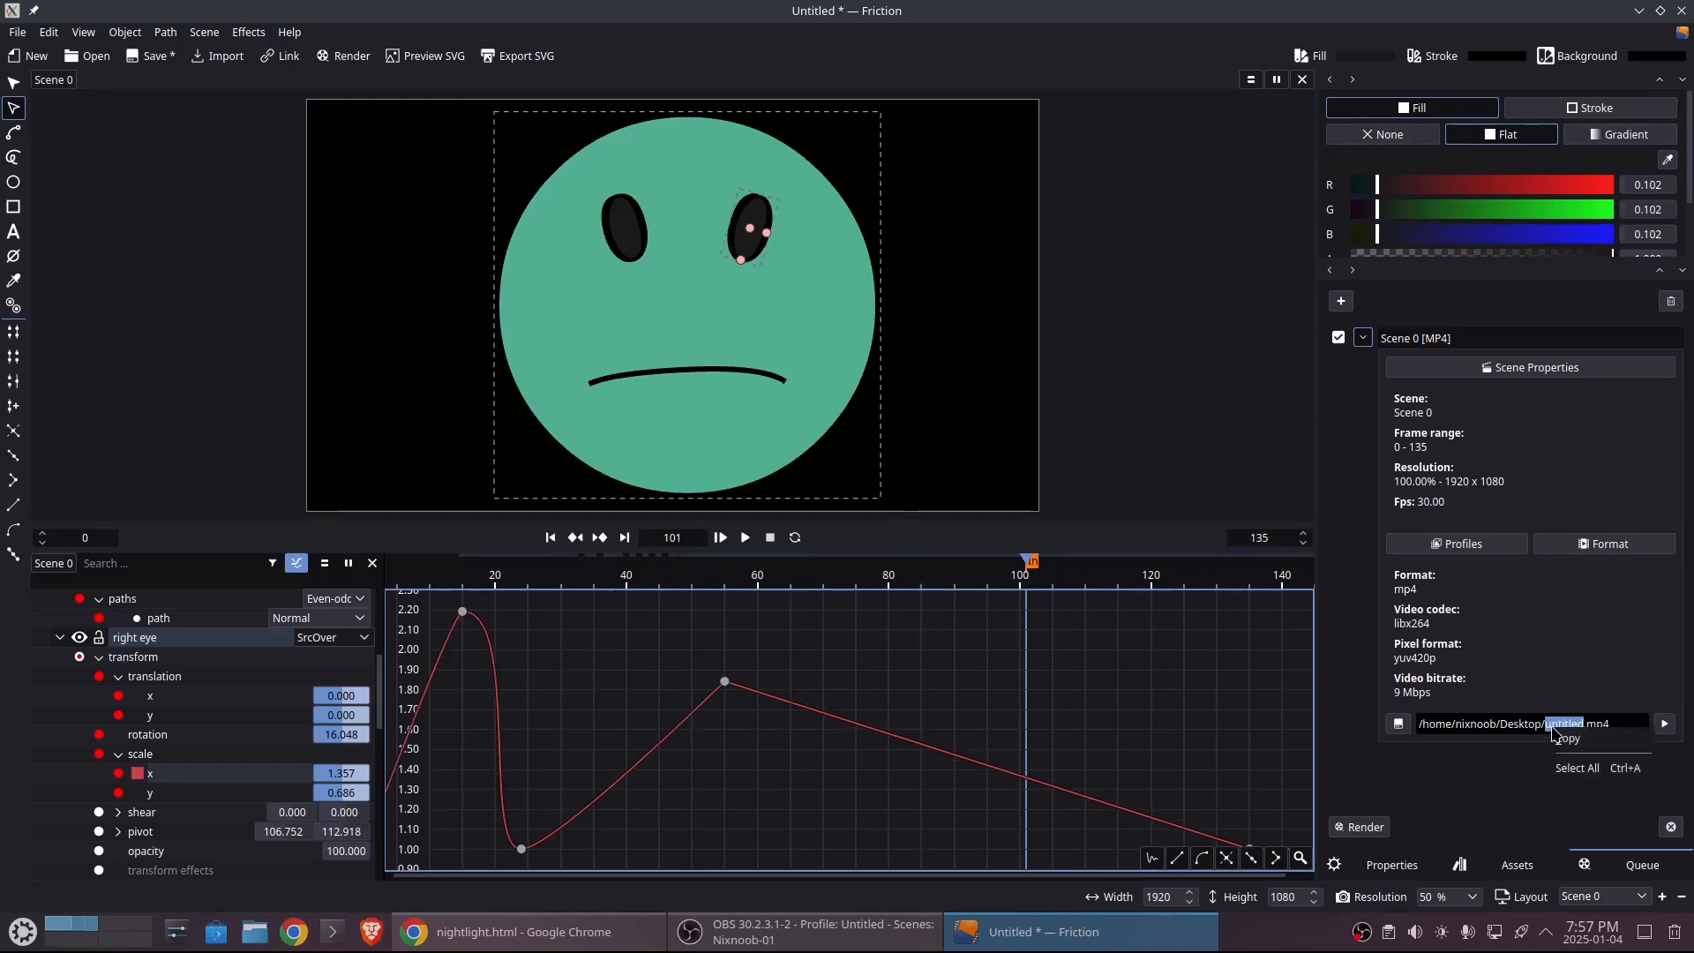
{"action": "left_click", "coordinate": [1513, 753]}
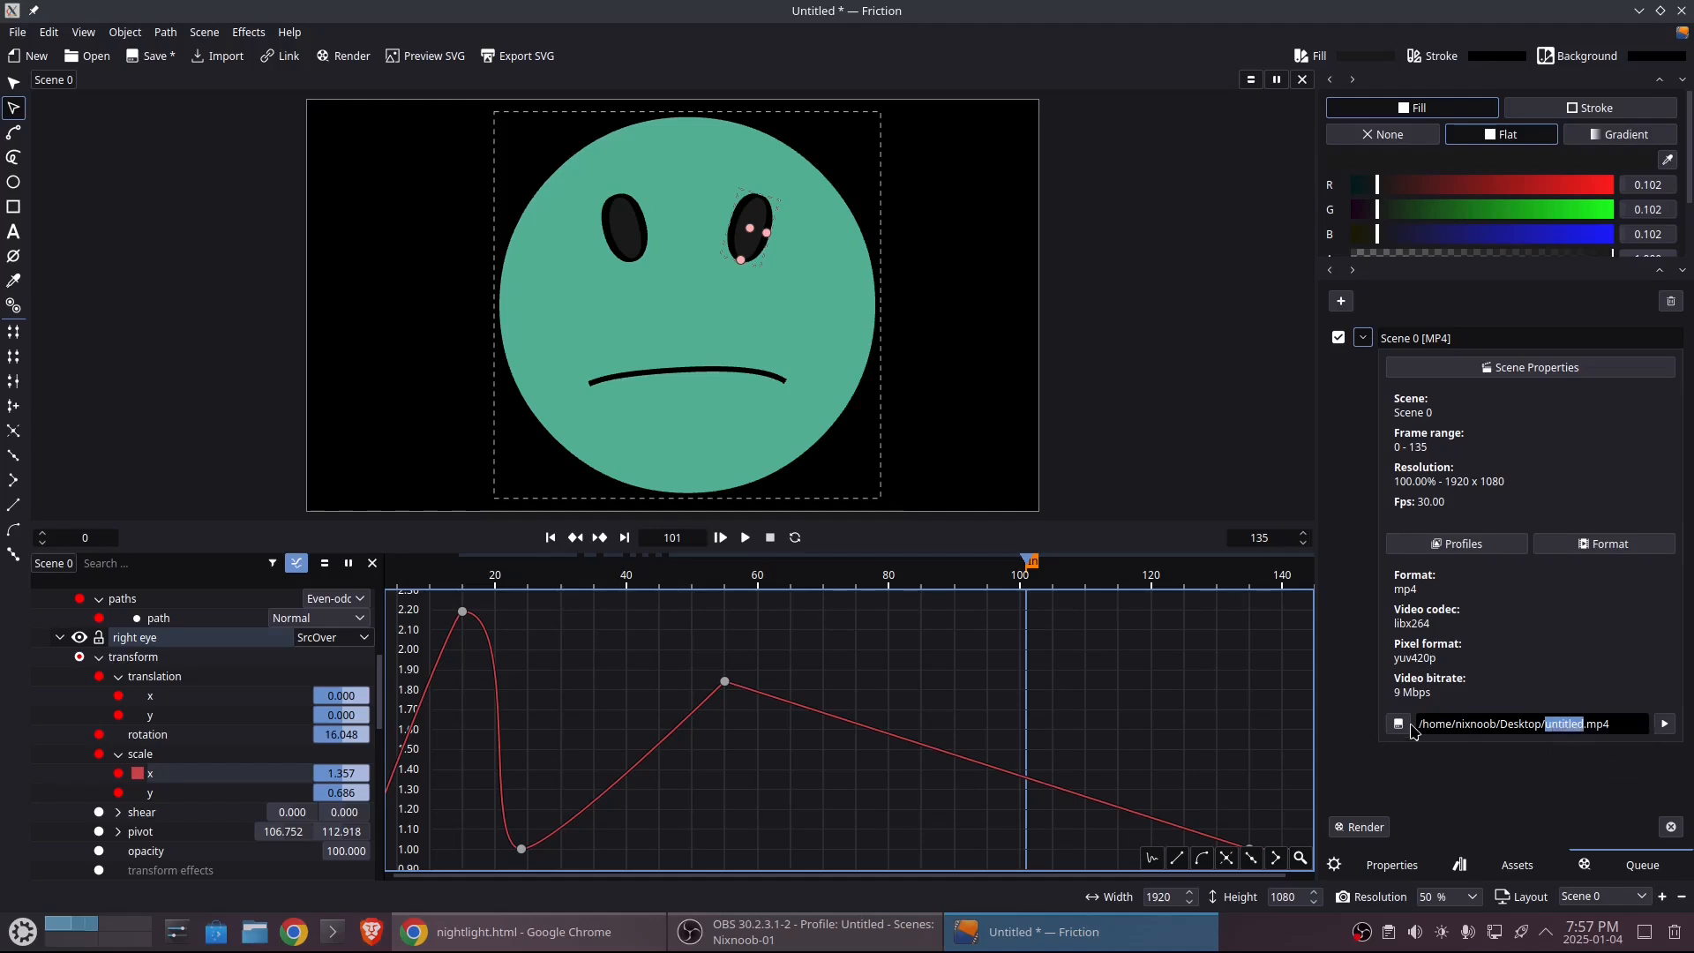
- Name the output file smiley.mp4 on the Desktop and render the queued Scene 0
{"action": "left_click", "coordinate": [1408, 728]}
{"action": "left_click", "coordinate": [673, 576]}
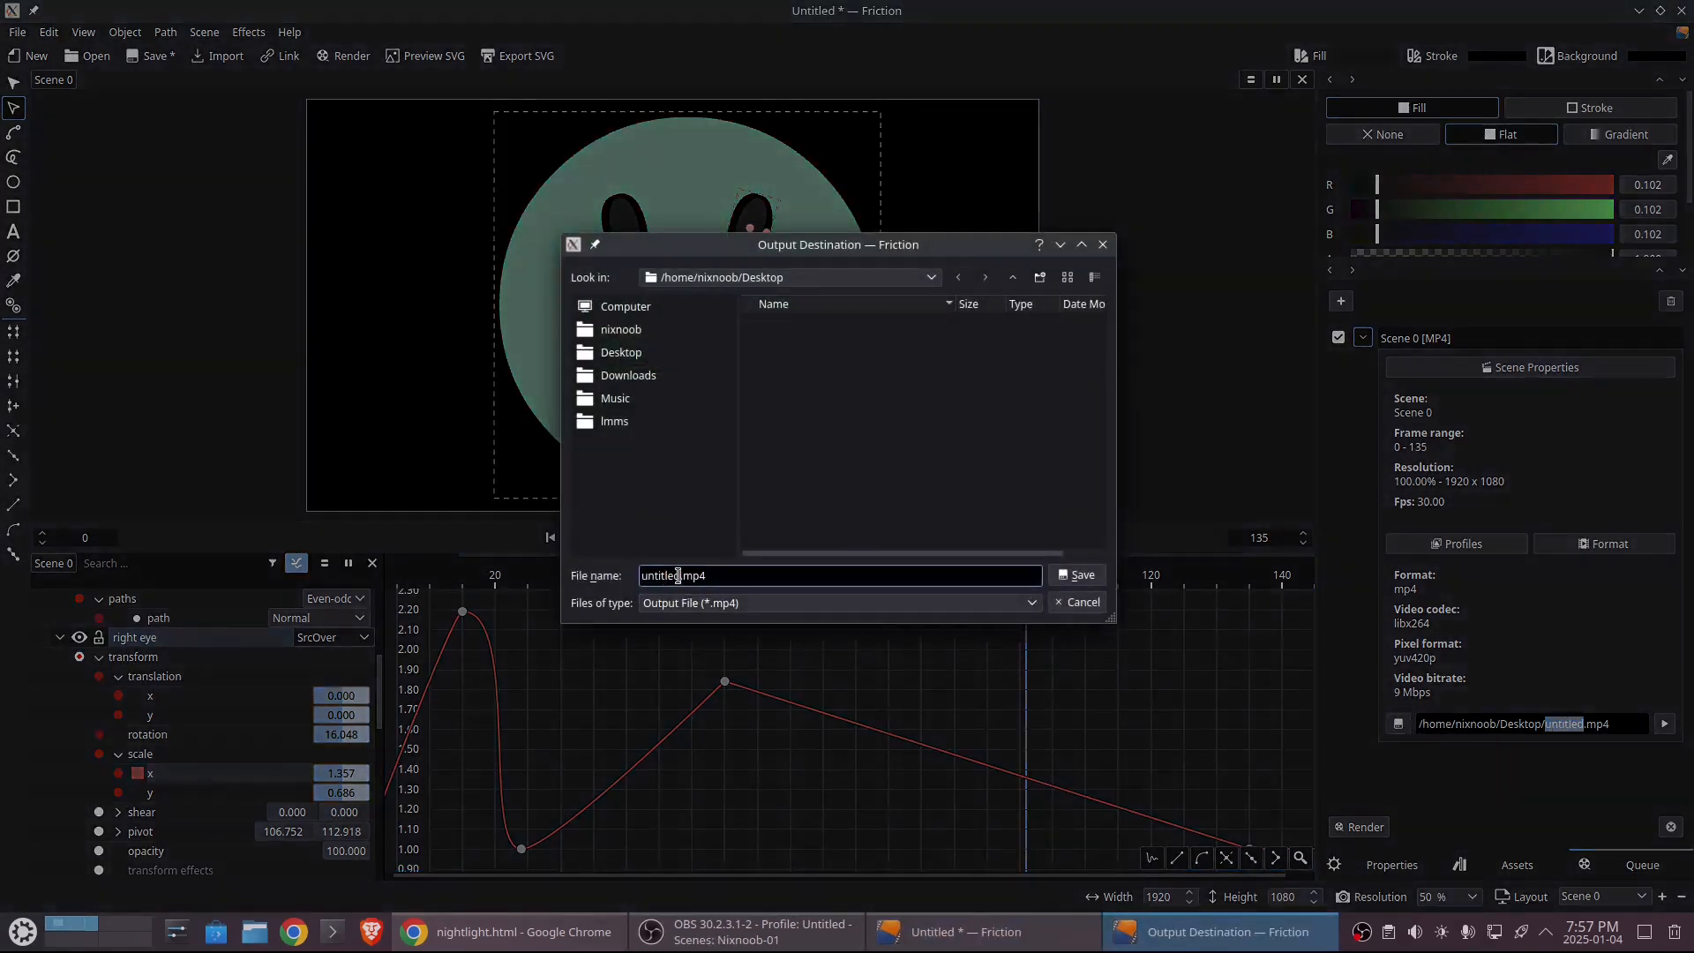
{"action": "left_click_drag", "start_coordinate": [677, 576], "coordinate": [622, 578]}
{"action": "type", "text": "smi"}
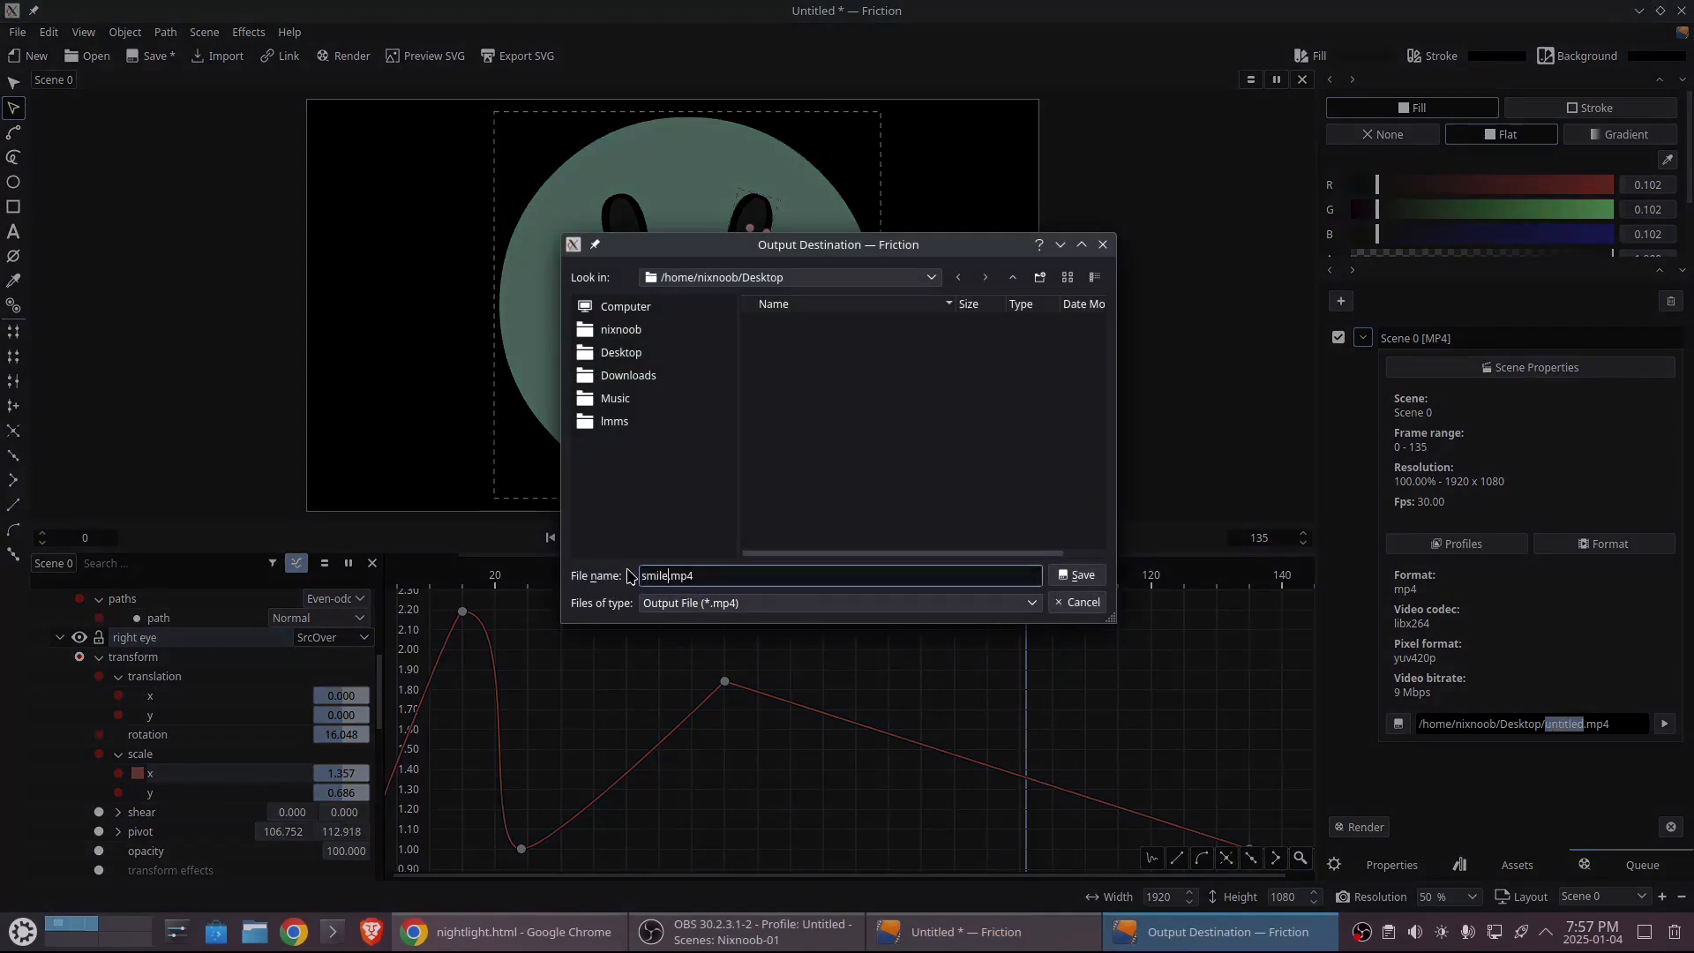
{"action": "left_click", "coordinate": [1078, 575]}
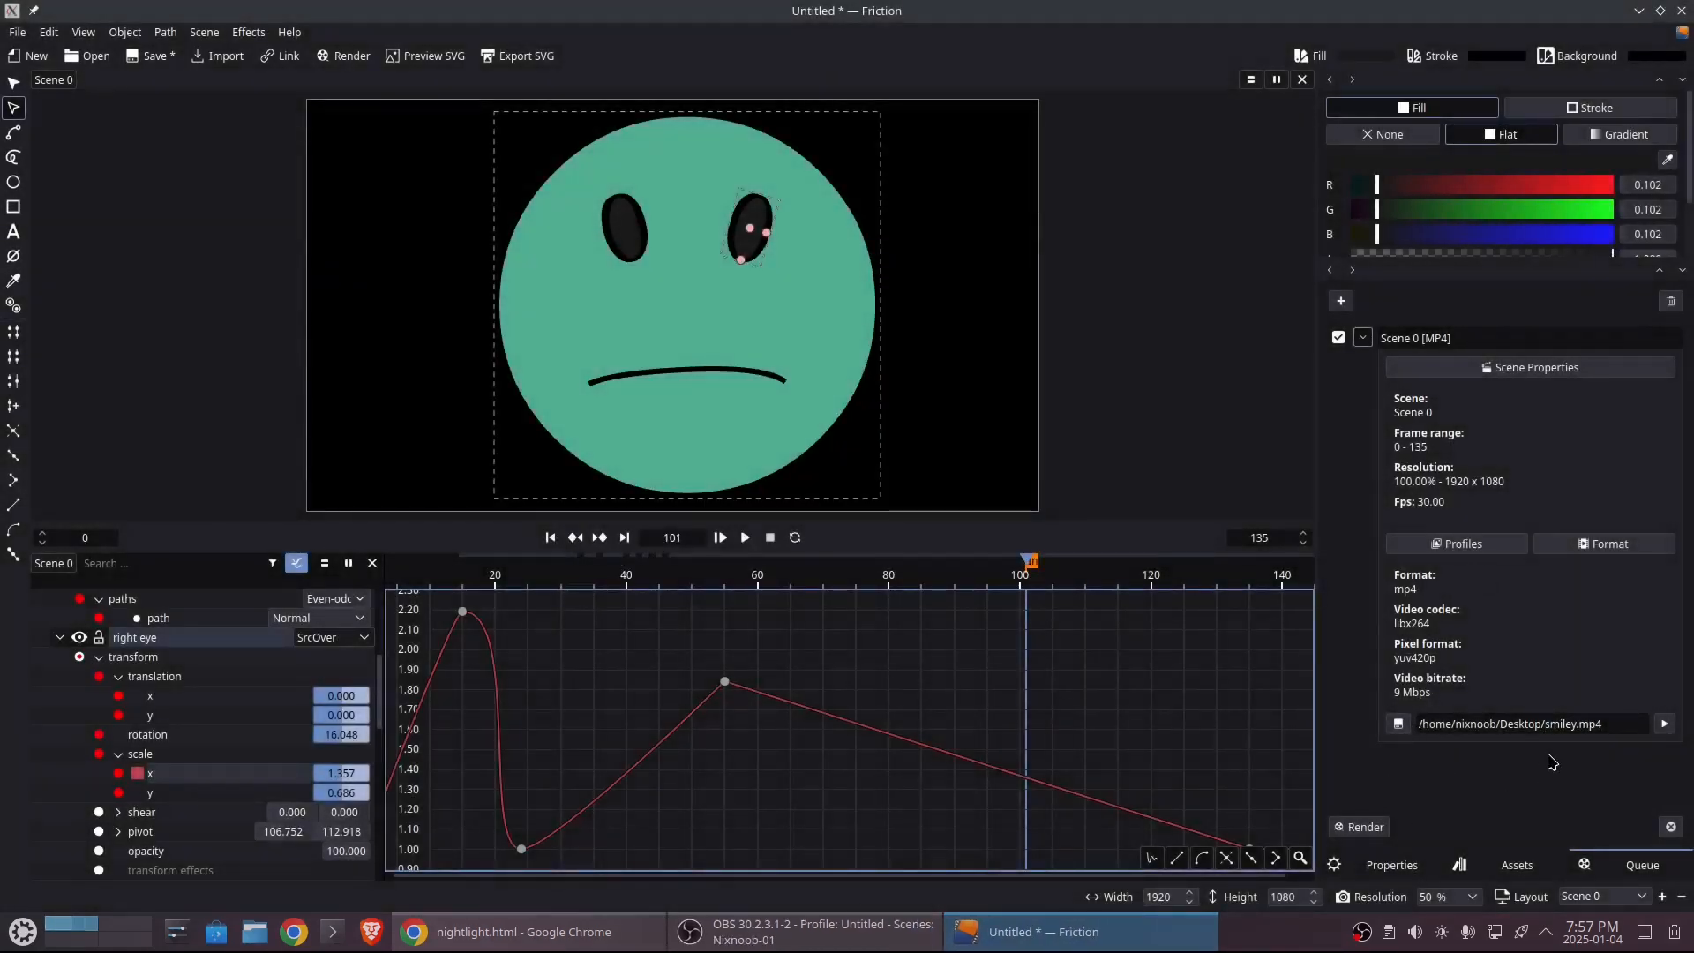
{"action": "left_click", "coordinate": [1358, 828]}
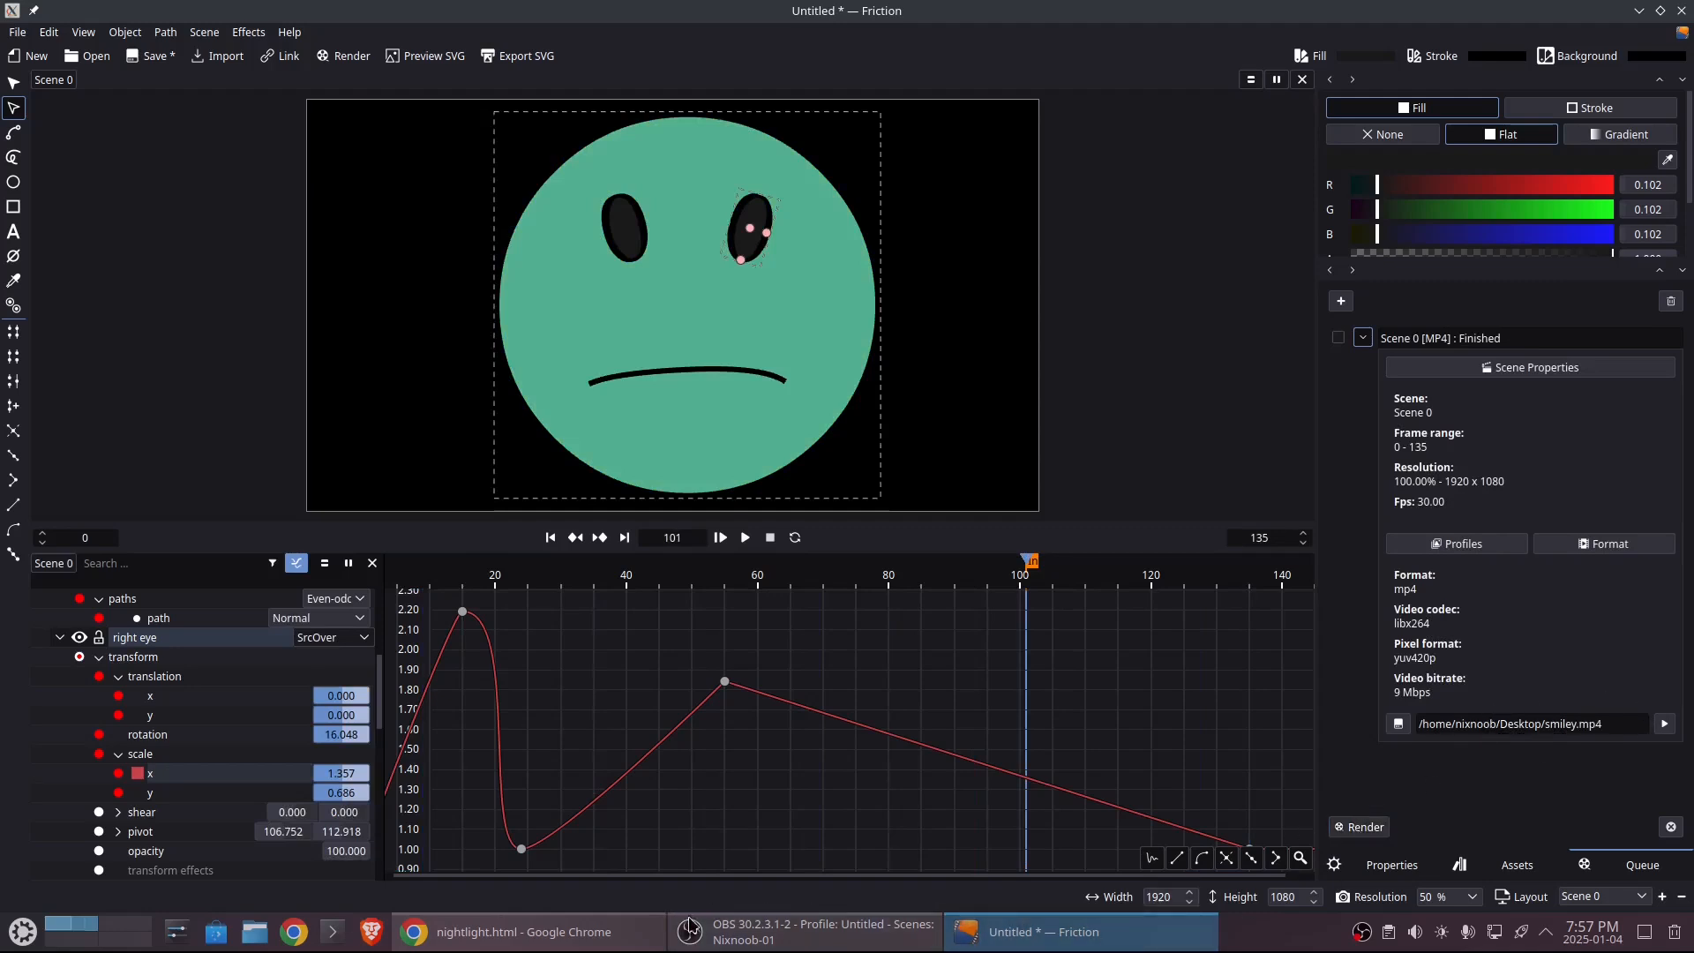
- Switch to the desktop, open smileyanim.svg in Firefox to watch the animation, and close the browser
{"action": "left_click", "coordinate": [1637, 12]}
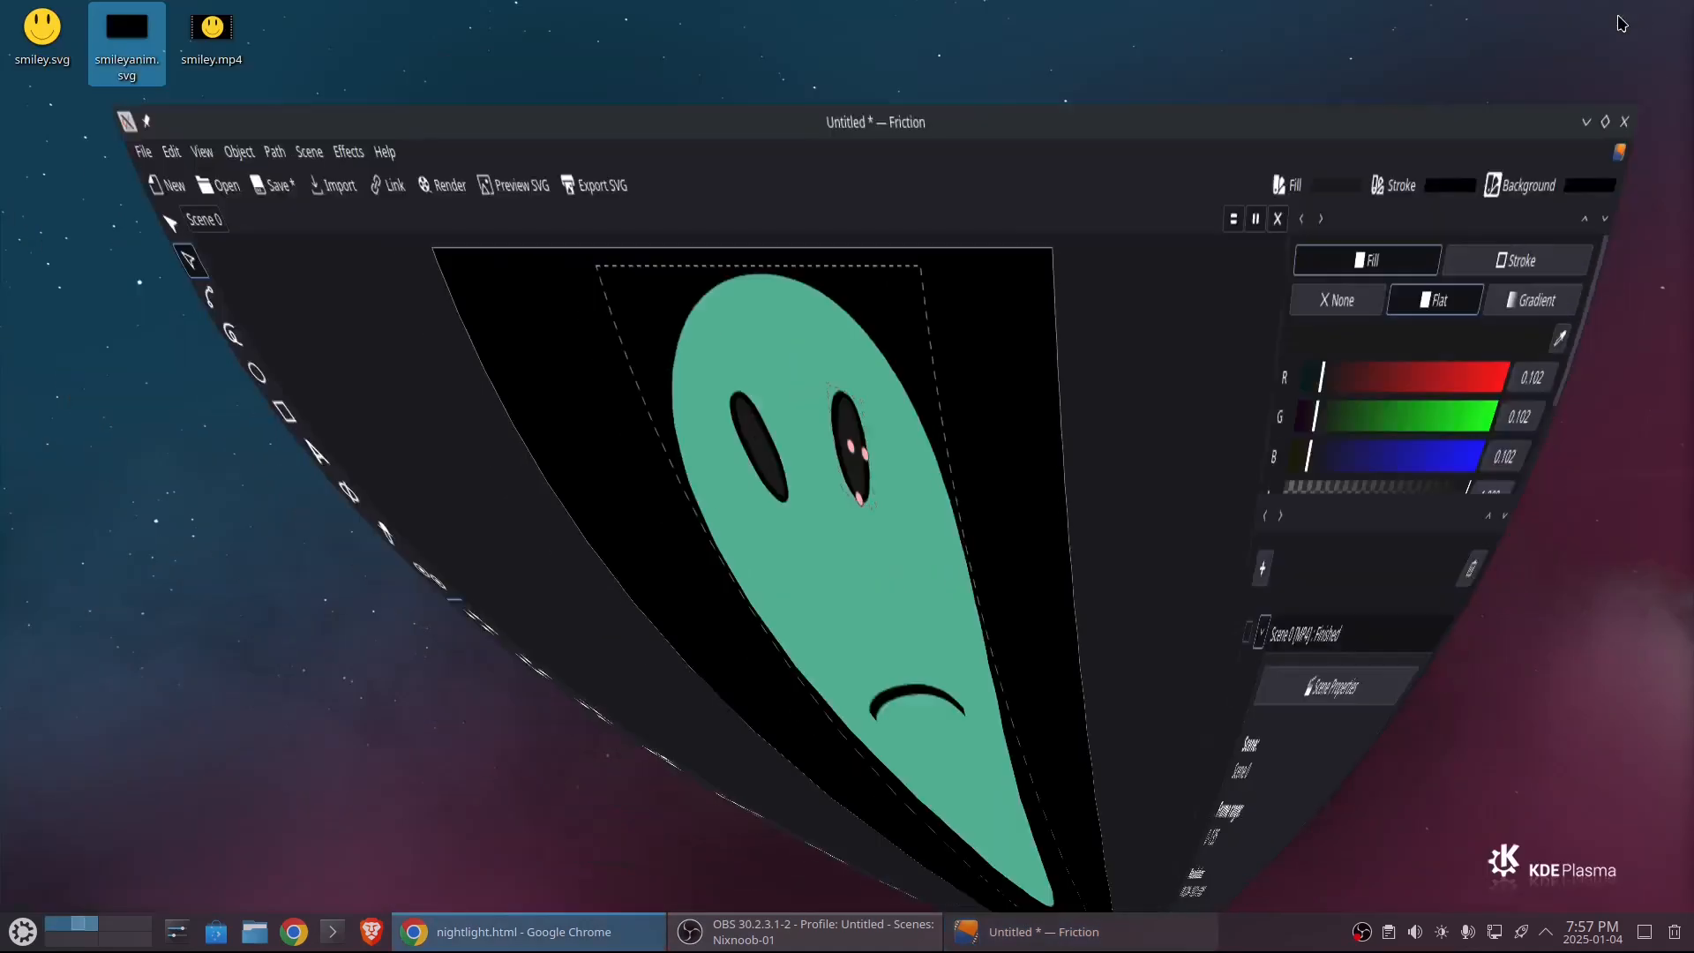
{"action": "right_click", "coordinate": [128, 51]}
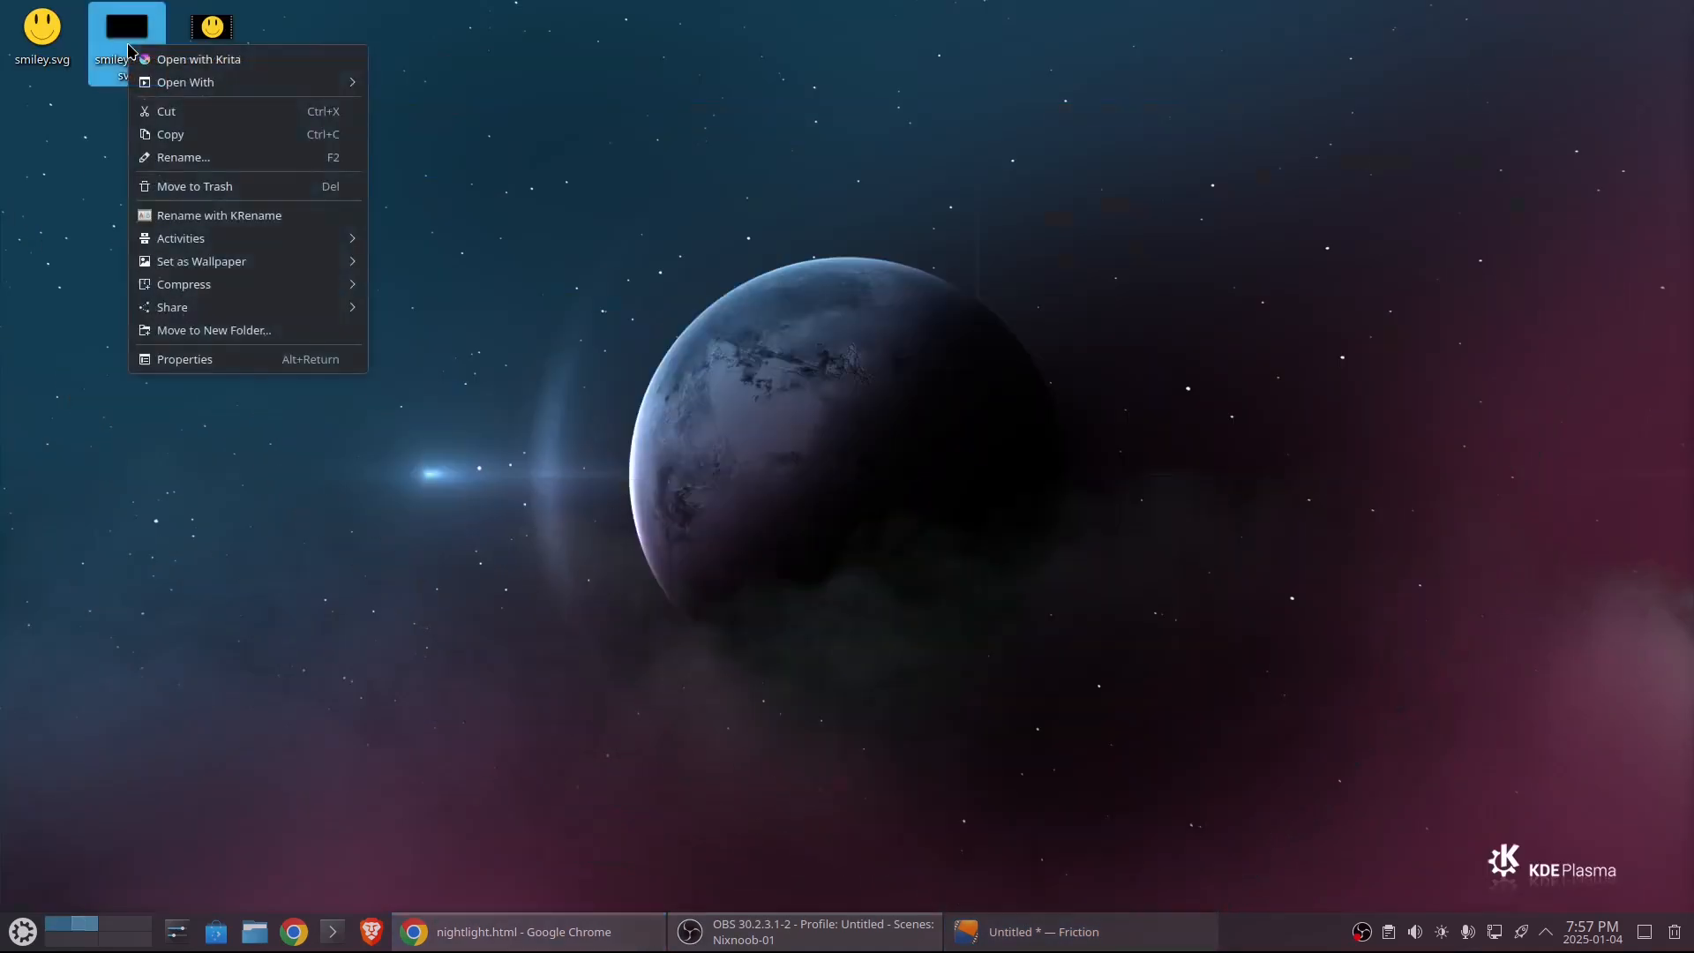
{"action": "mouse_move", "coordinate": [236, 89]}
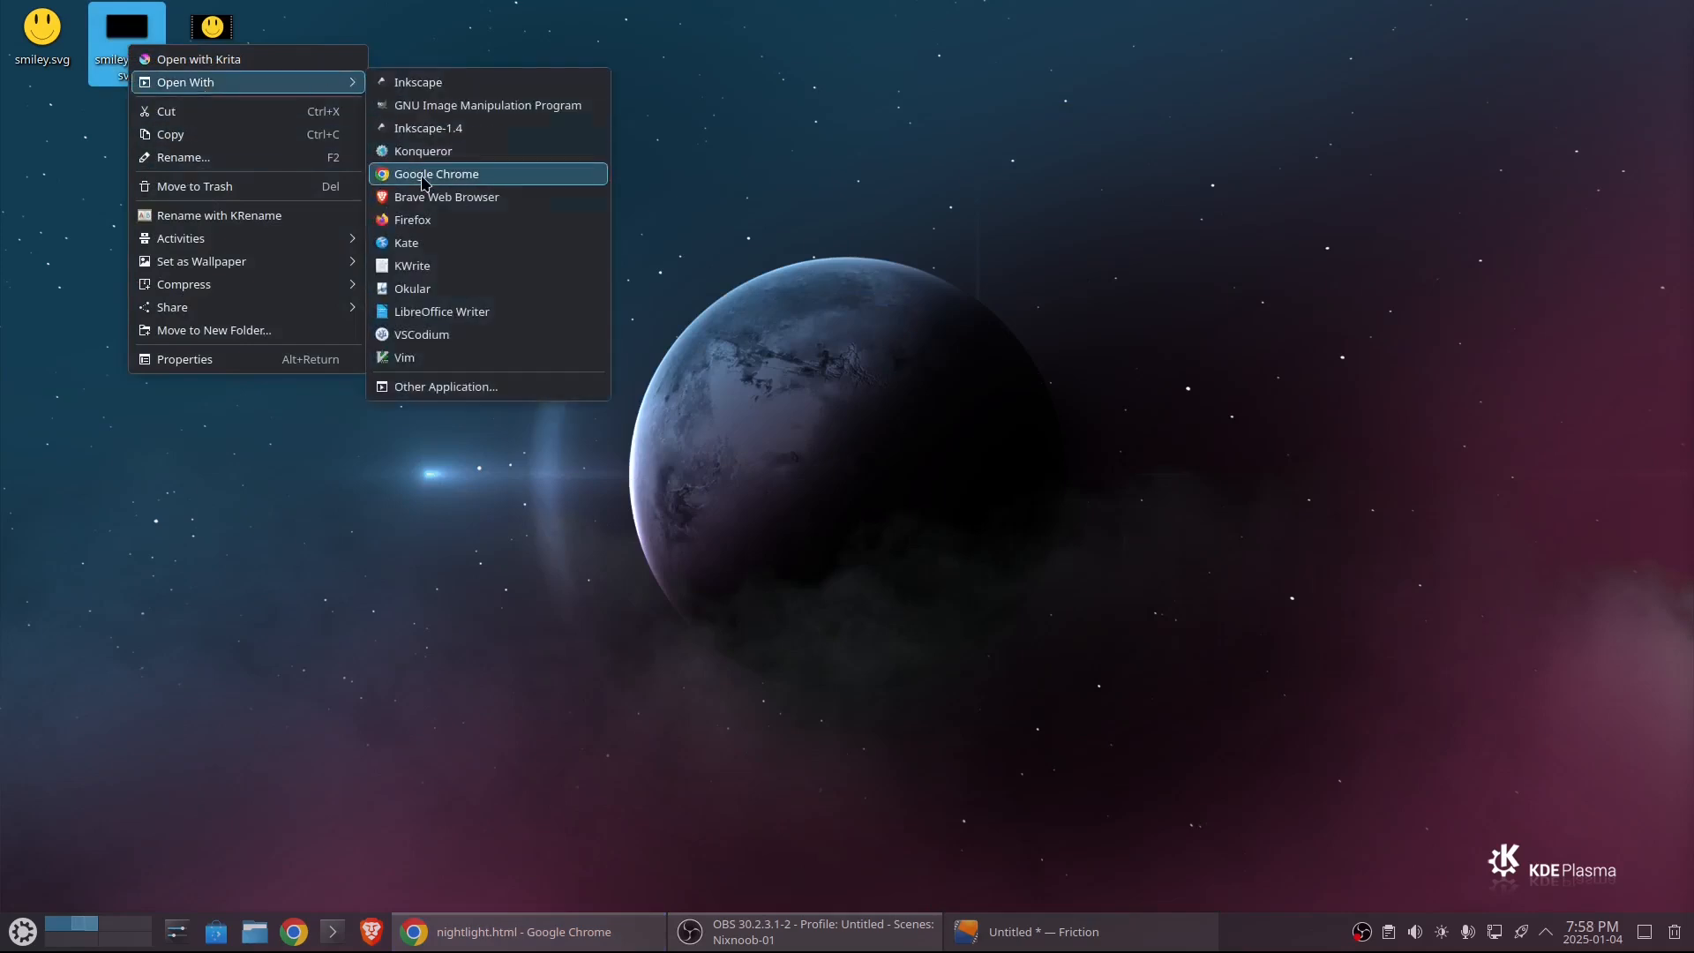
{"action": "left_click", "coordinate": [435, 220]}
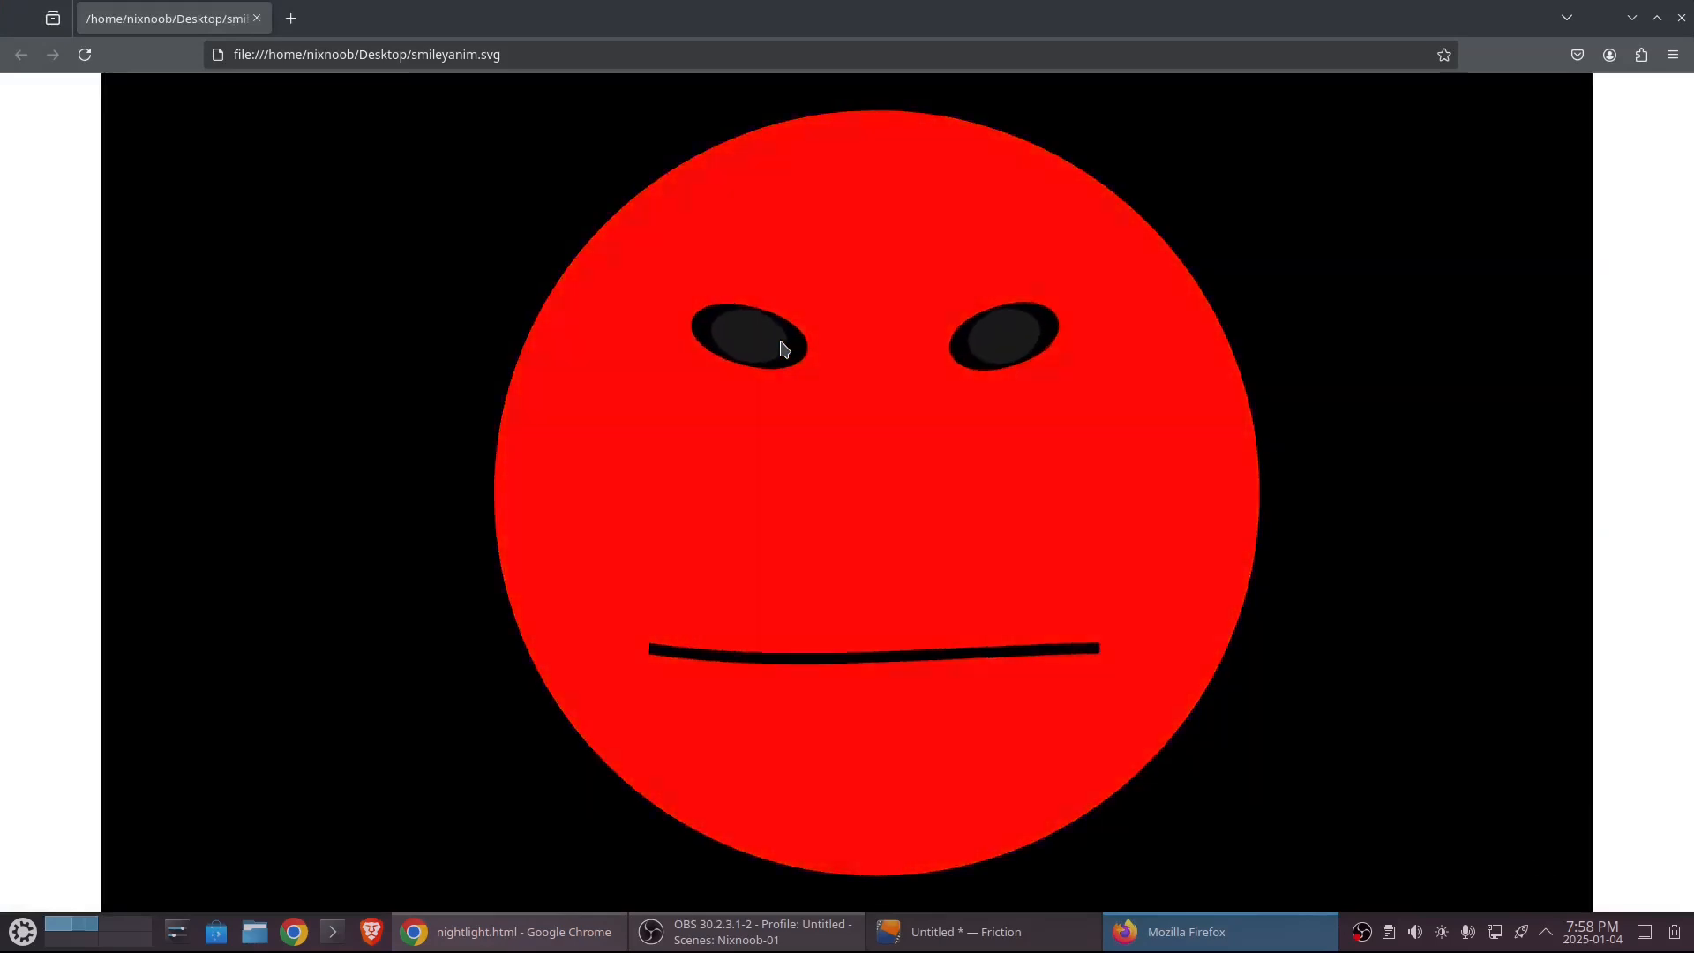
{"action": "left_click", "coordinate": [1680, 18]}
- Play the rendered smiley.mp4 from the desktop in VLC media player and close the player
{"action": "right_click", "coordinate": [204, 35]}
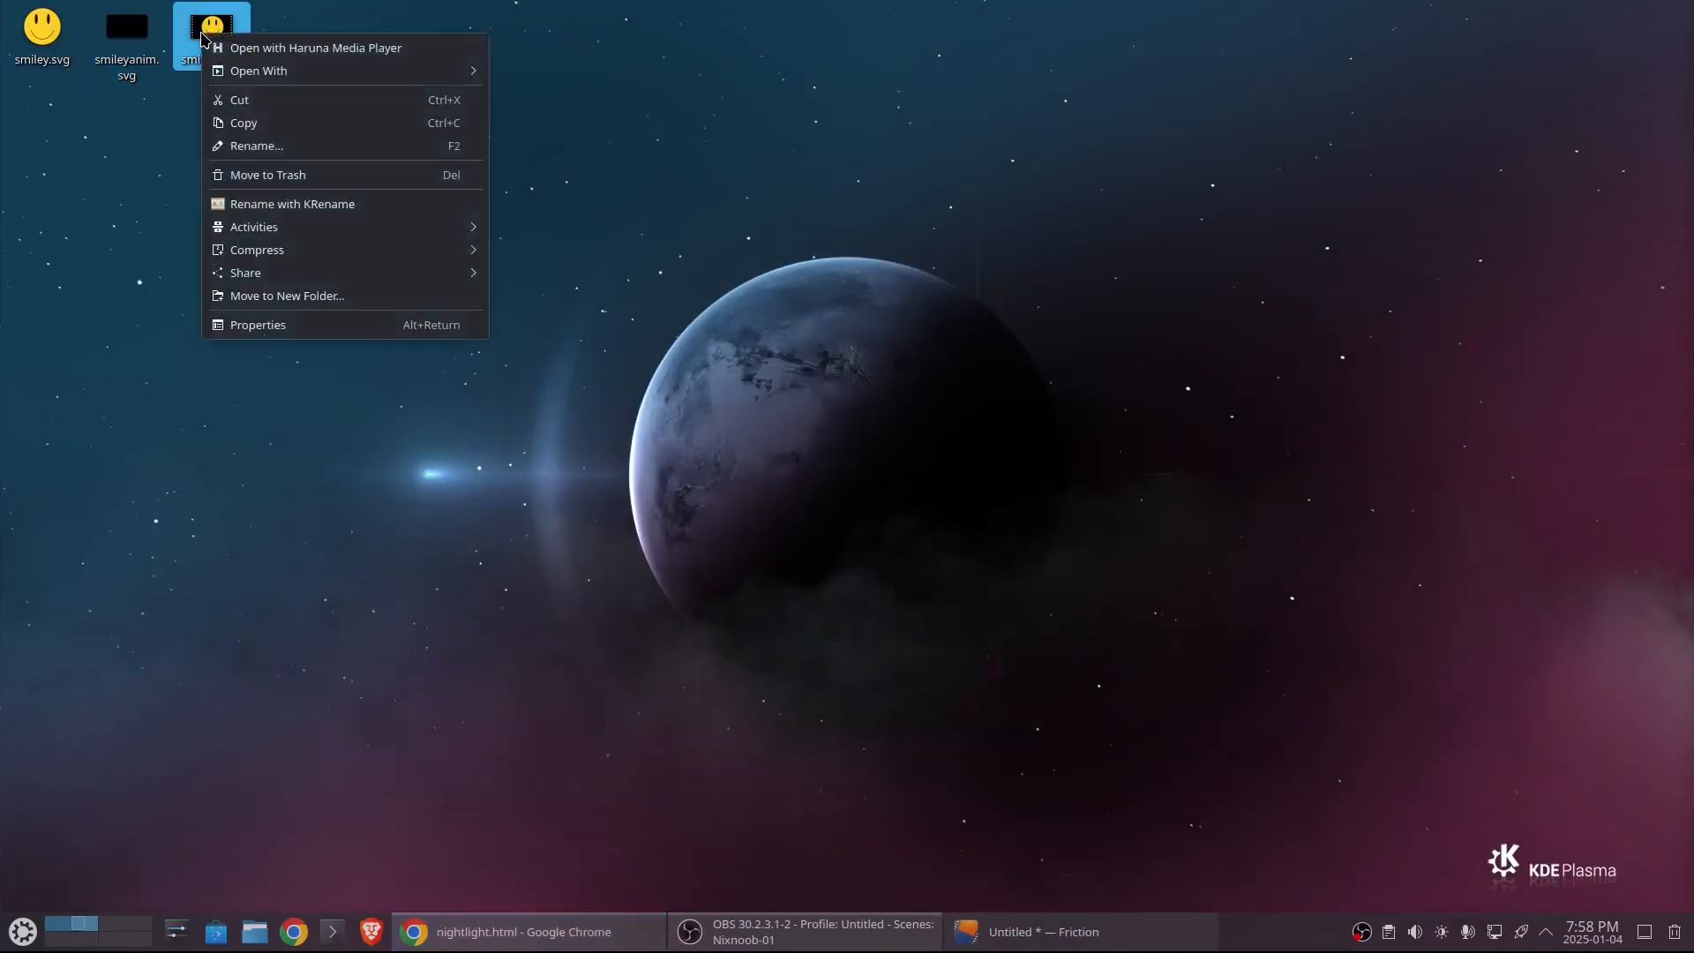
{"action": "mouse_move", "coordinate": [424, 70]}
{"action": "left_click", "coordinate": [559, 72]}
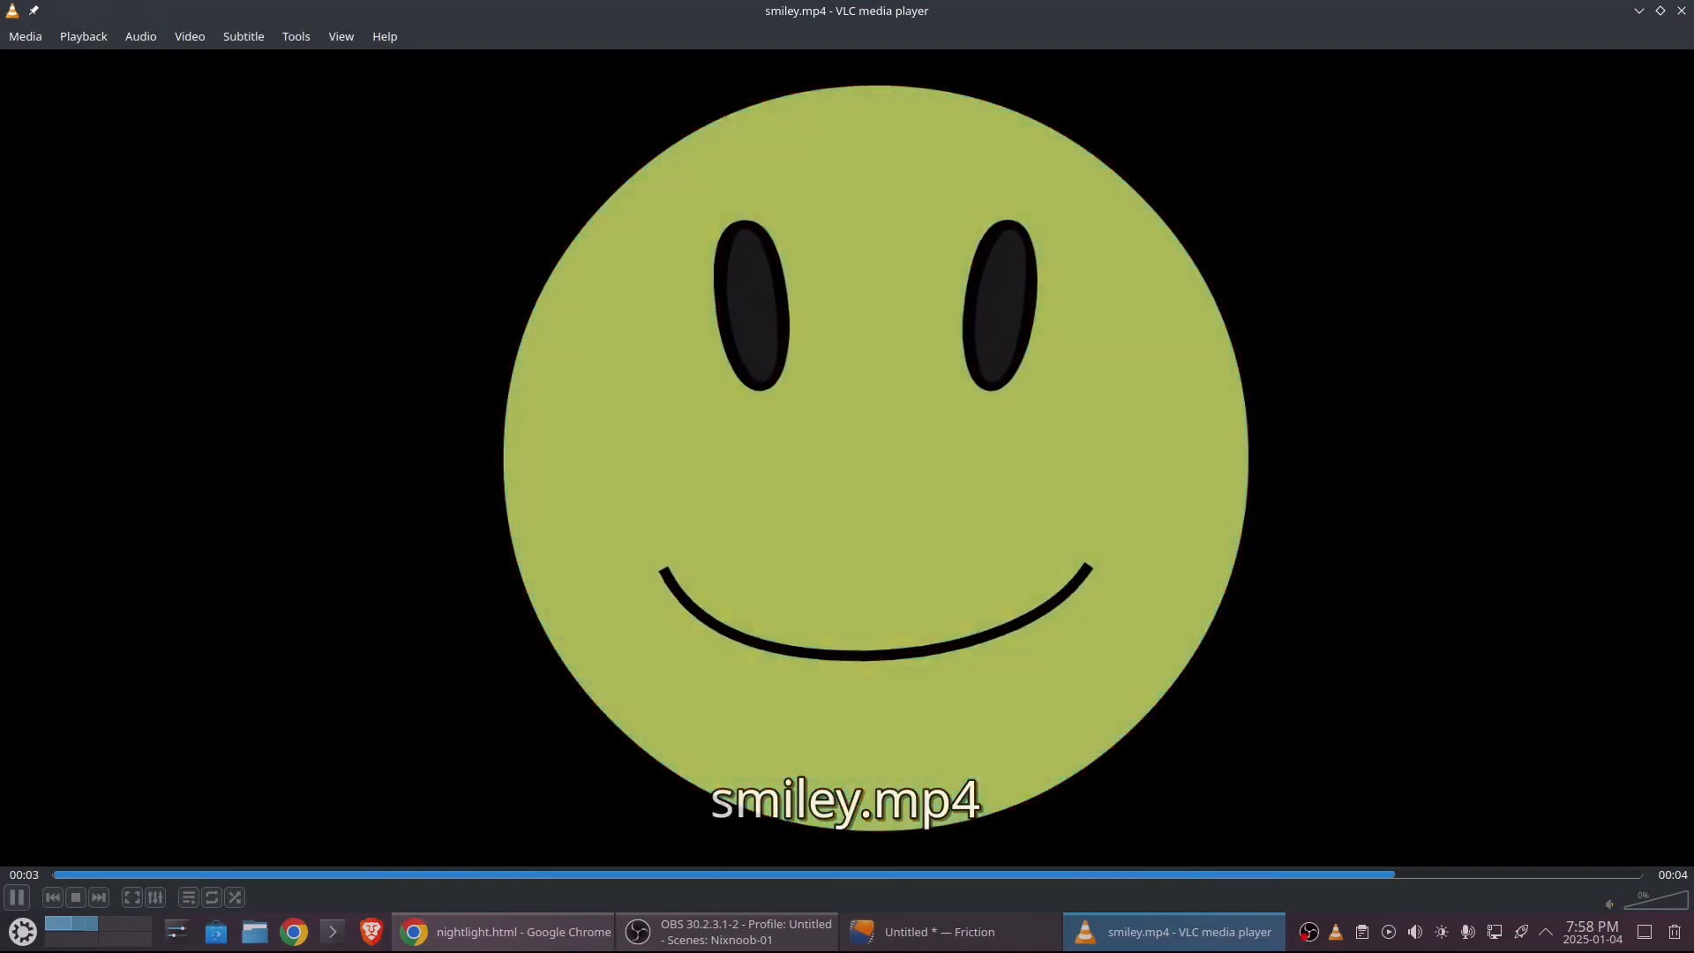
{"action": "left_click", "coordinate": [1681, 10]}
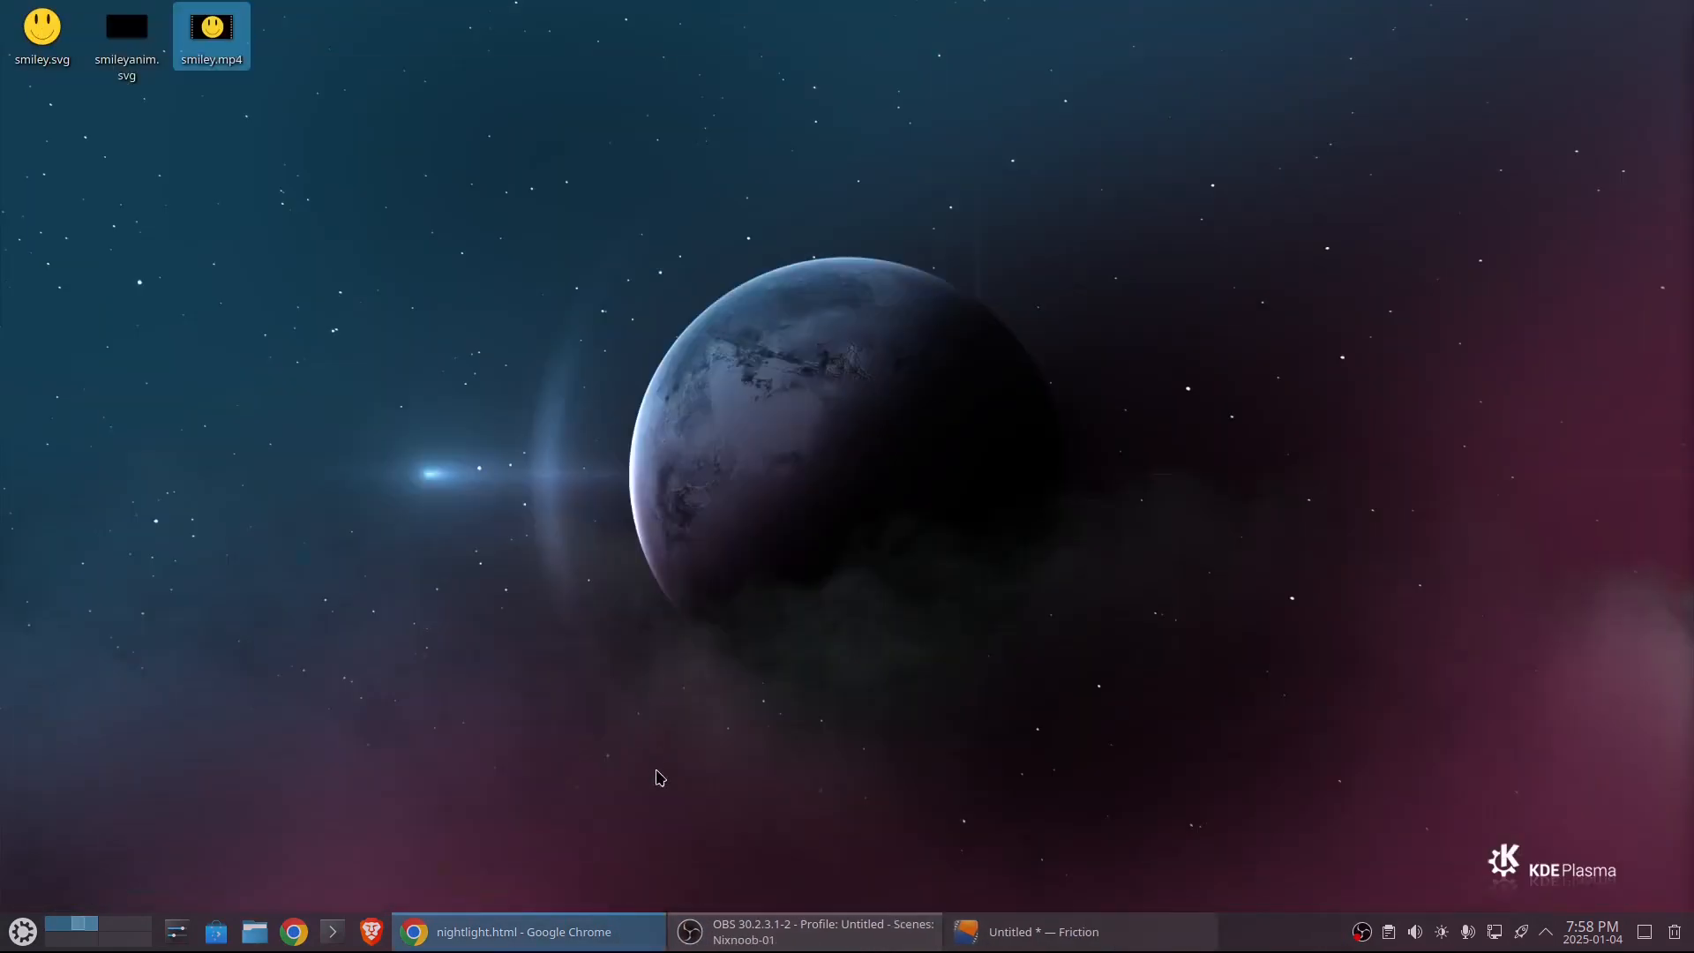
- Return to Friction, apply the PNG Image(s) profile to the queued Scene 0, and enable it for rendering again
{"action": "left_click", "coordinate": [812, 942]}
{"action": "left_click", "coordinate": [1039, 934]}
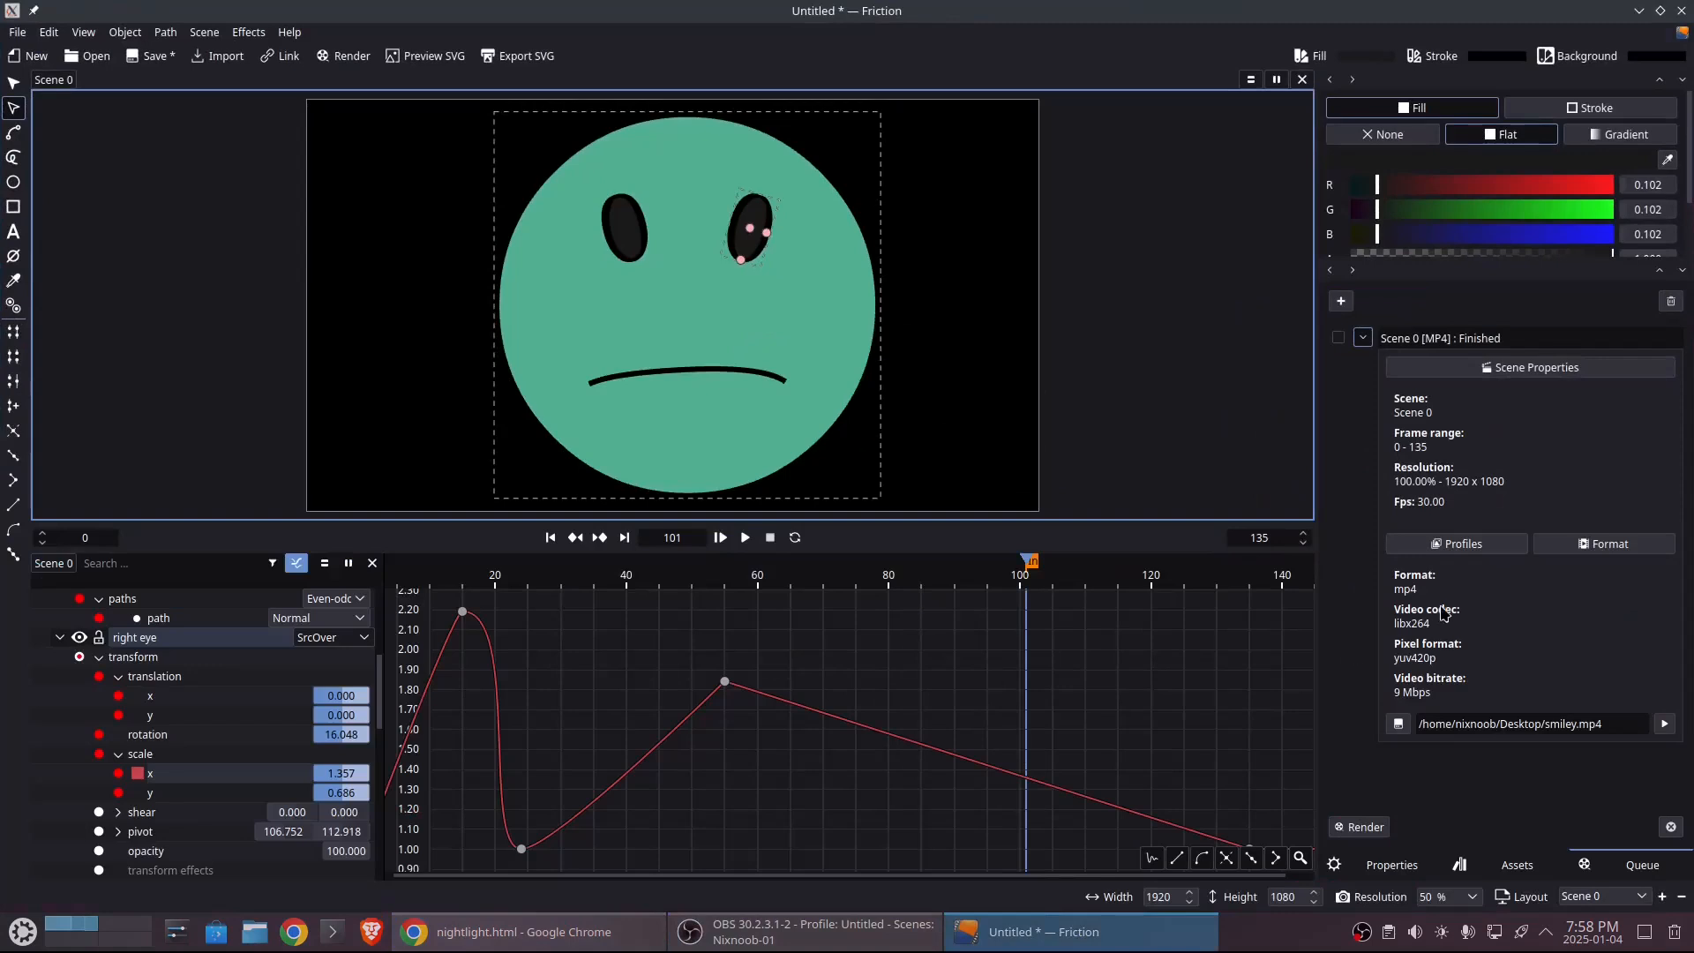
{"action": "left_click", "coordinate": [1452, 542]}
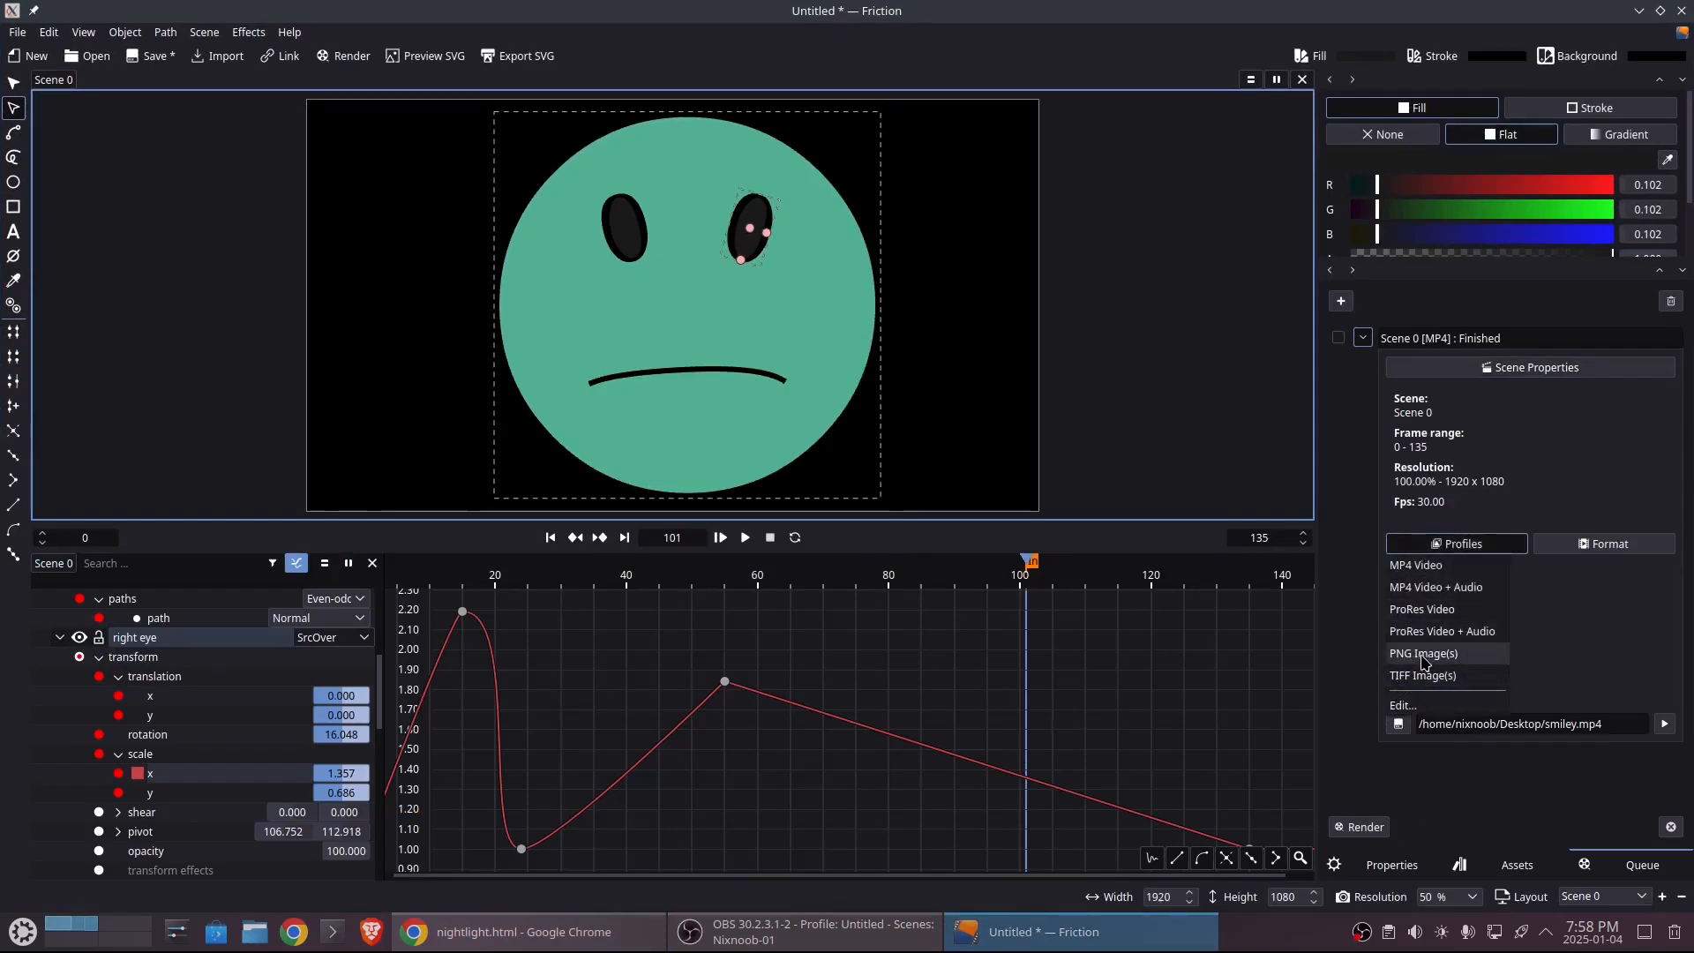
{"action": "left_click", "coordinate": [1423, 653]}
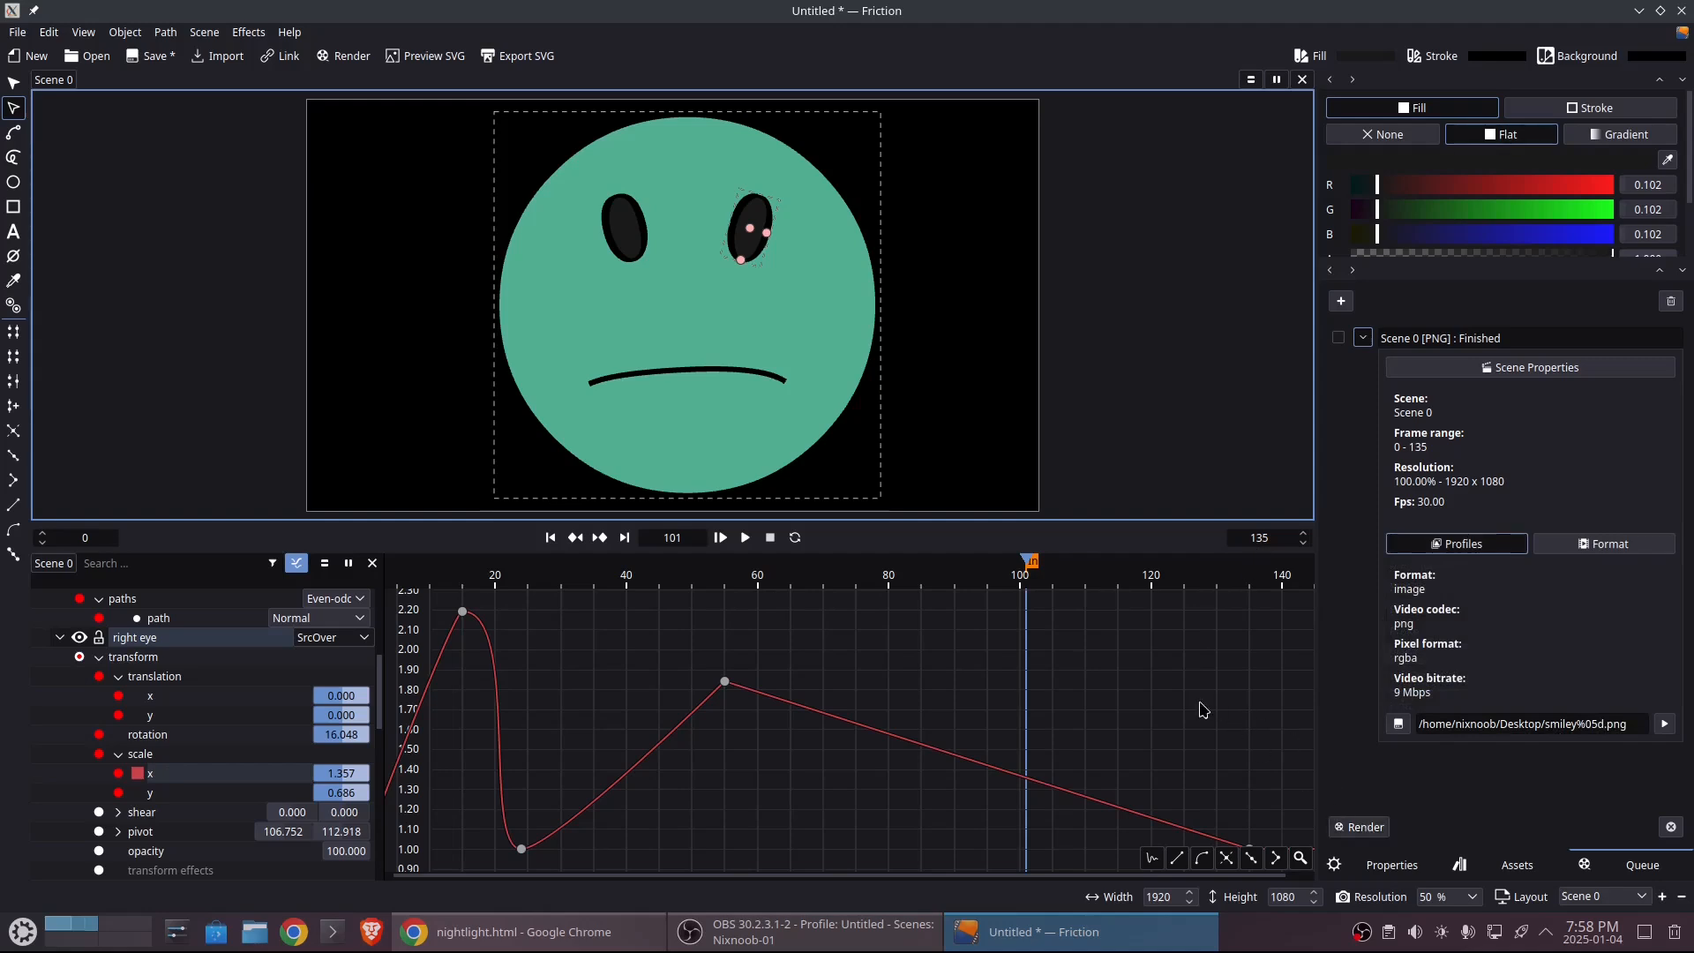
{"action": "left_click", "coordinate": [1638, 11]}
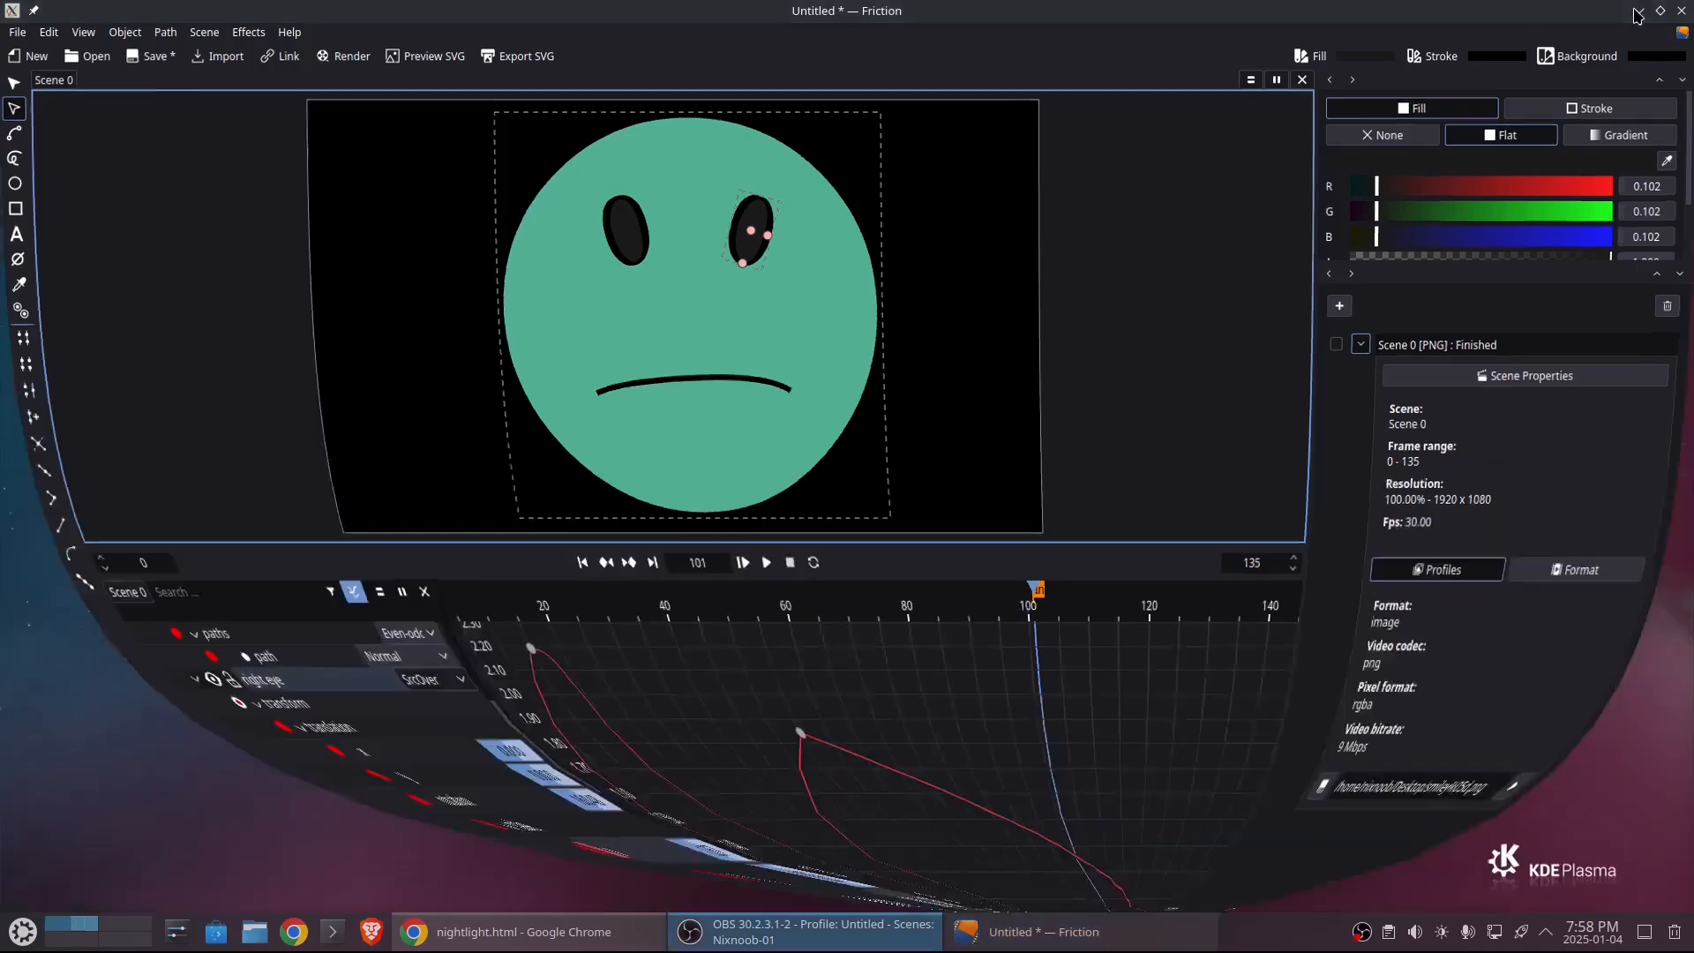
{"action": "left_click", "coordinate": [1042, 932]}
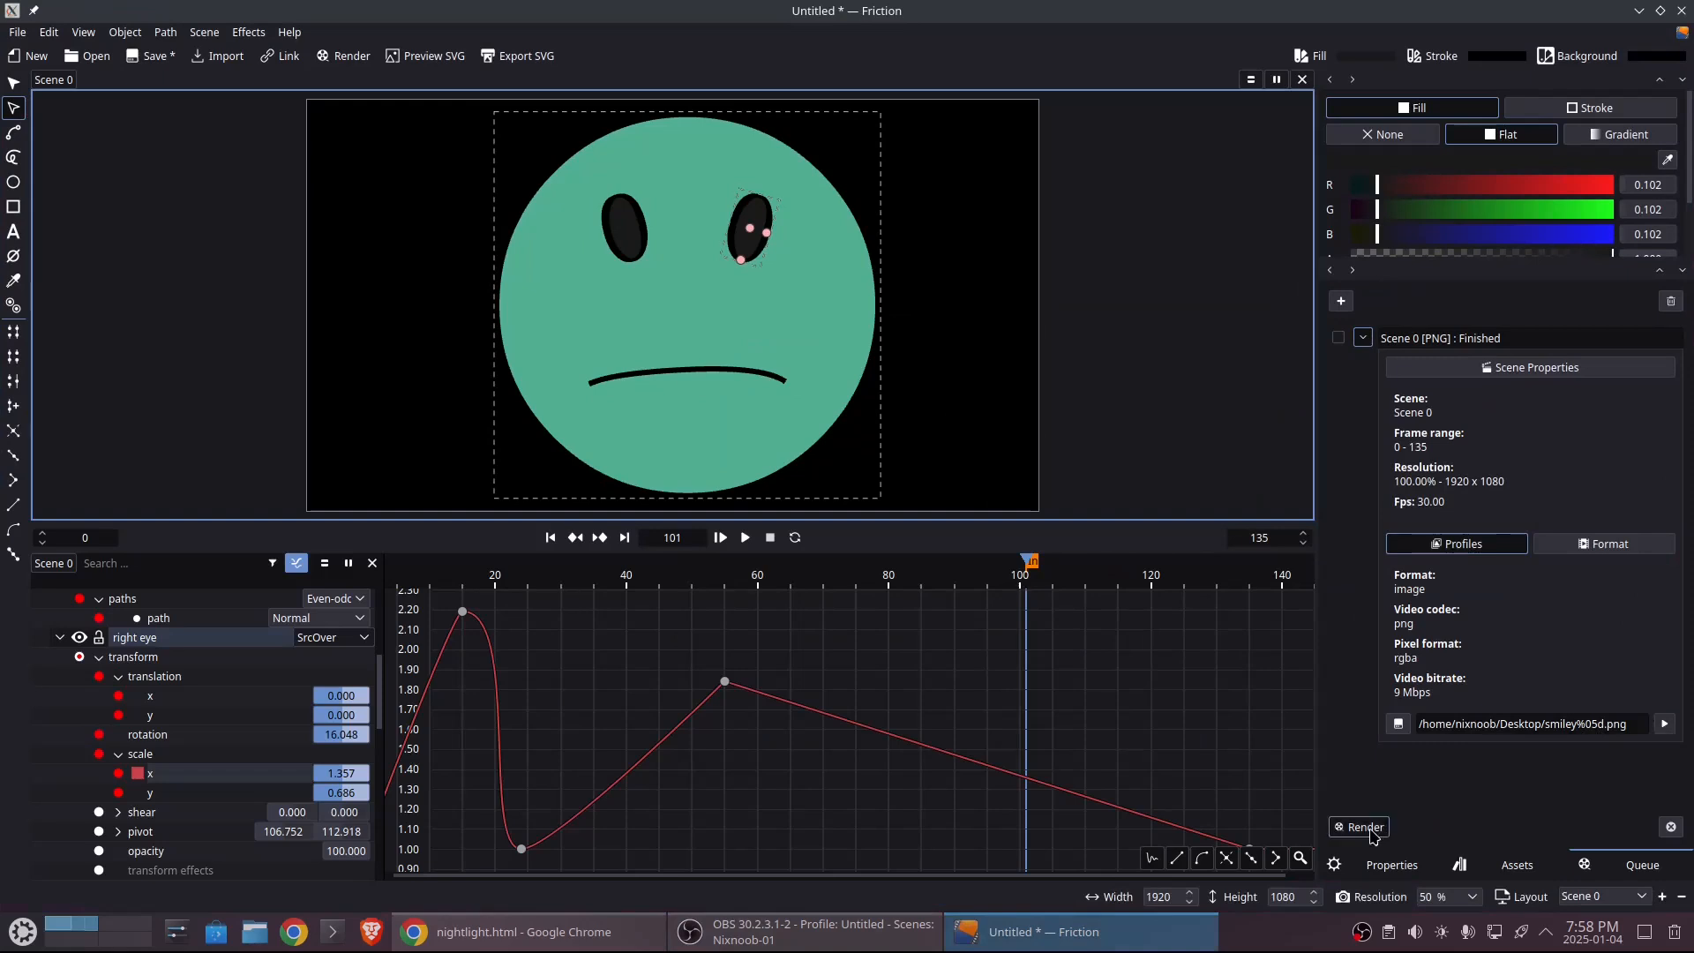
{"action": "left_click", "coordinate": [1338, 338]}
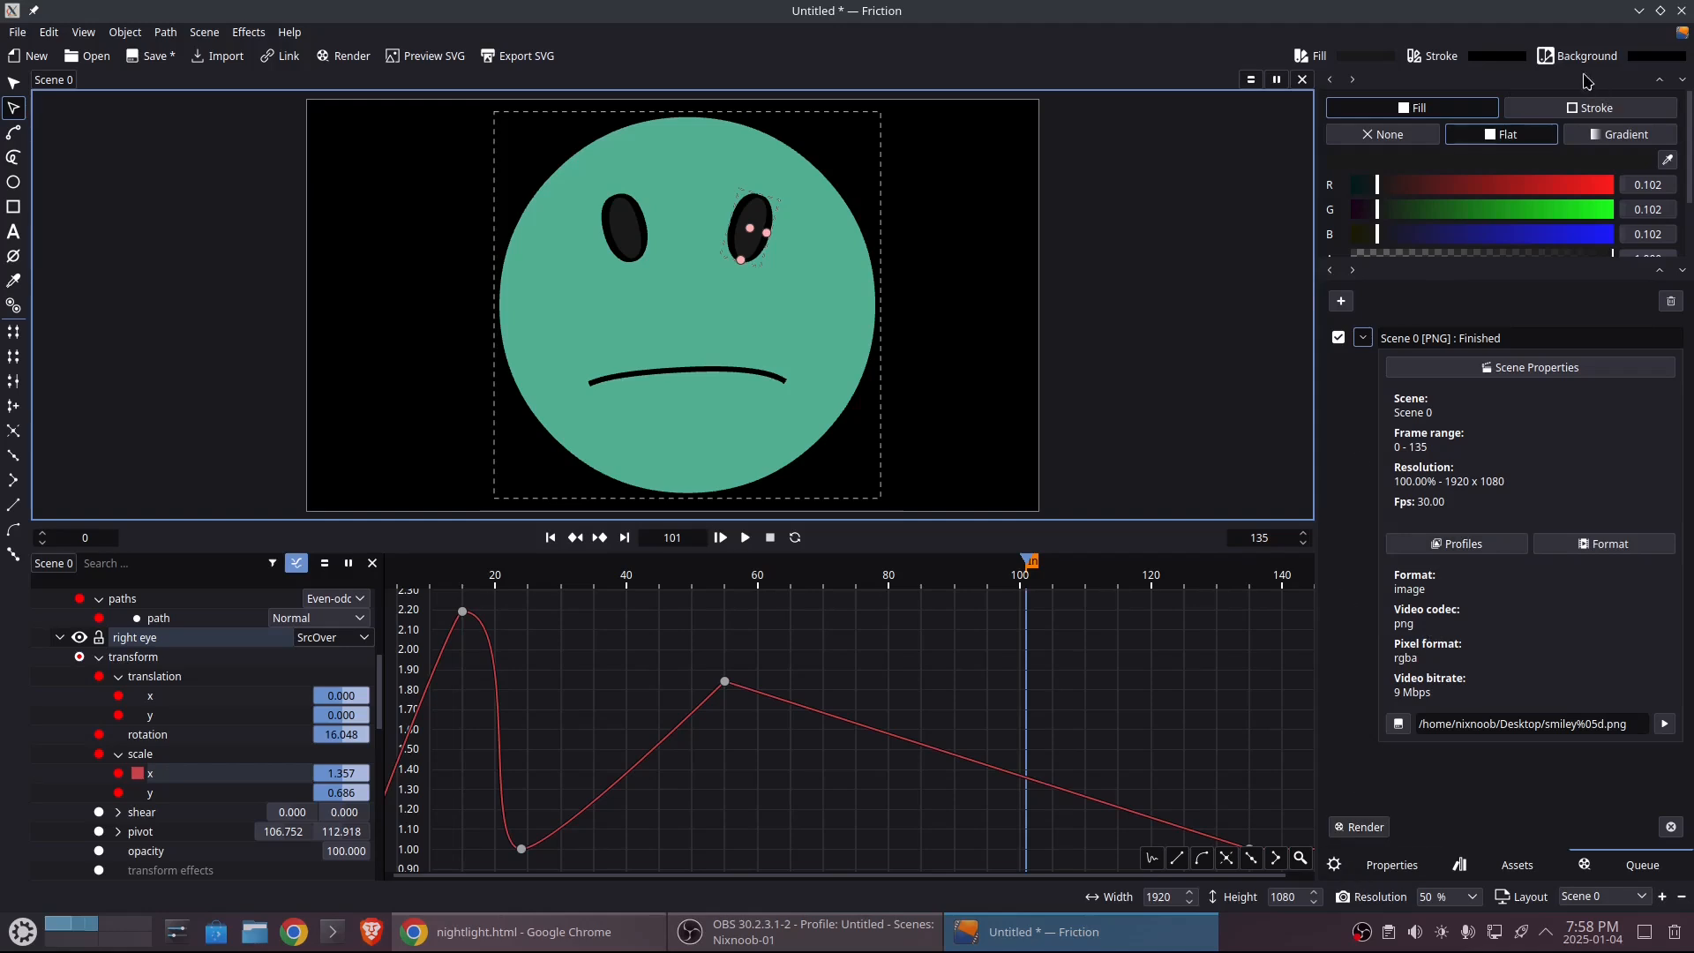
- Make the scene background fully transparent with an alpha of 0 and render the PNG sequence to the Desktop
{"action": "left_click", "coordinate": [1656, 55]}
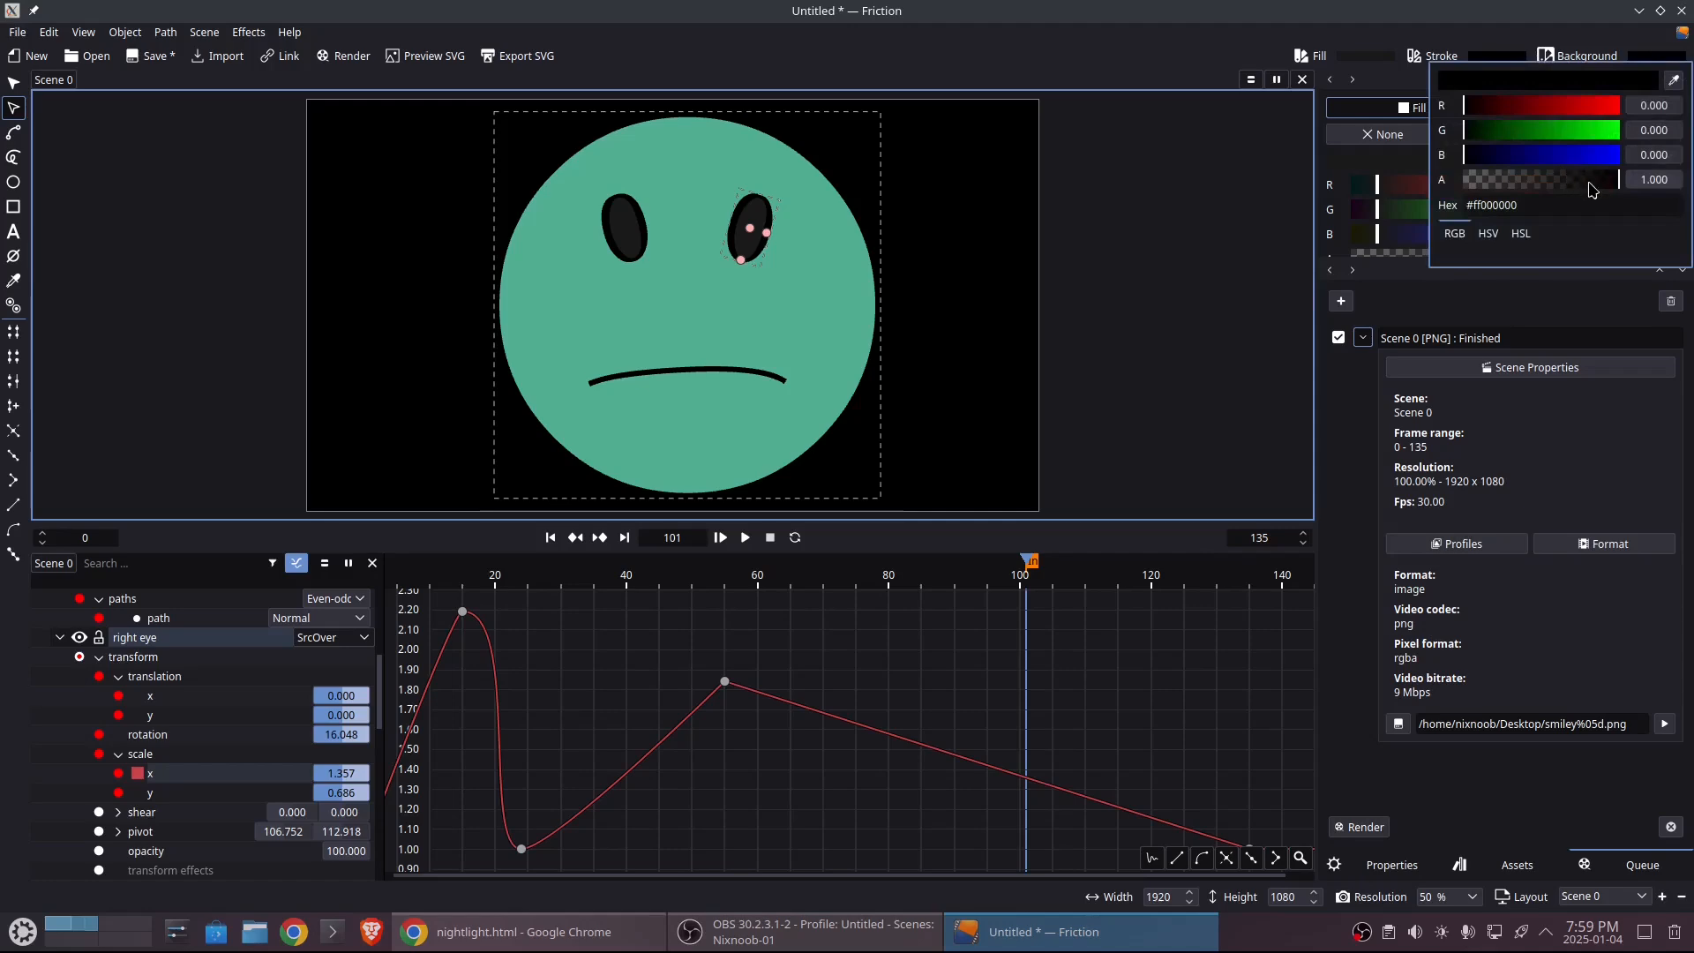
{"action": "left_click_drag", "start_coordinate": [1592, 181], "coordinate": [1422, 192]}
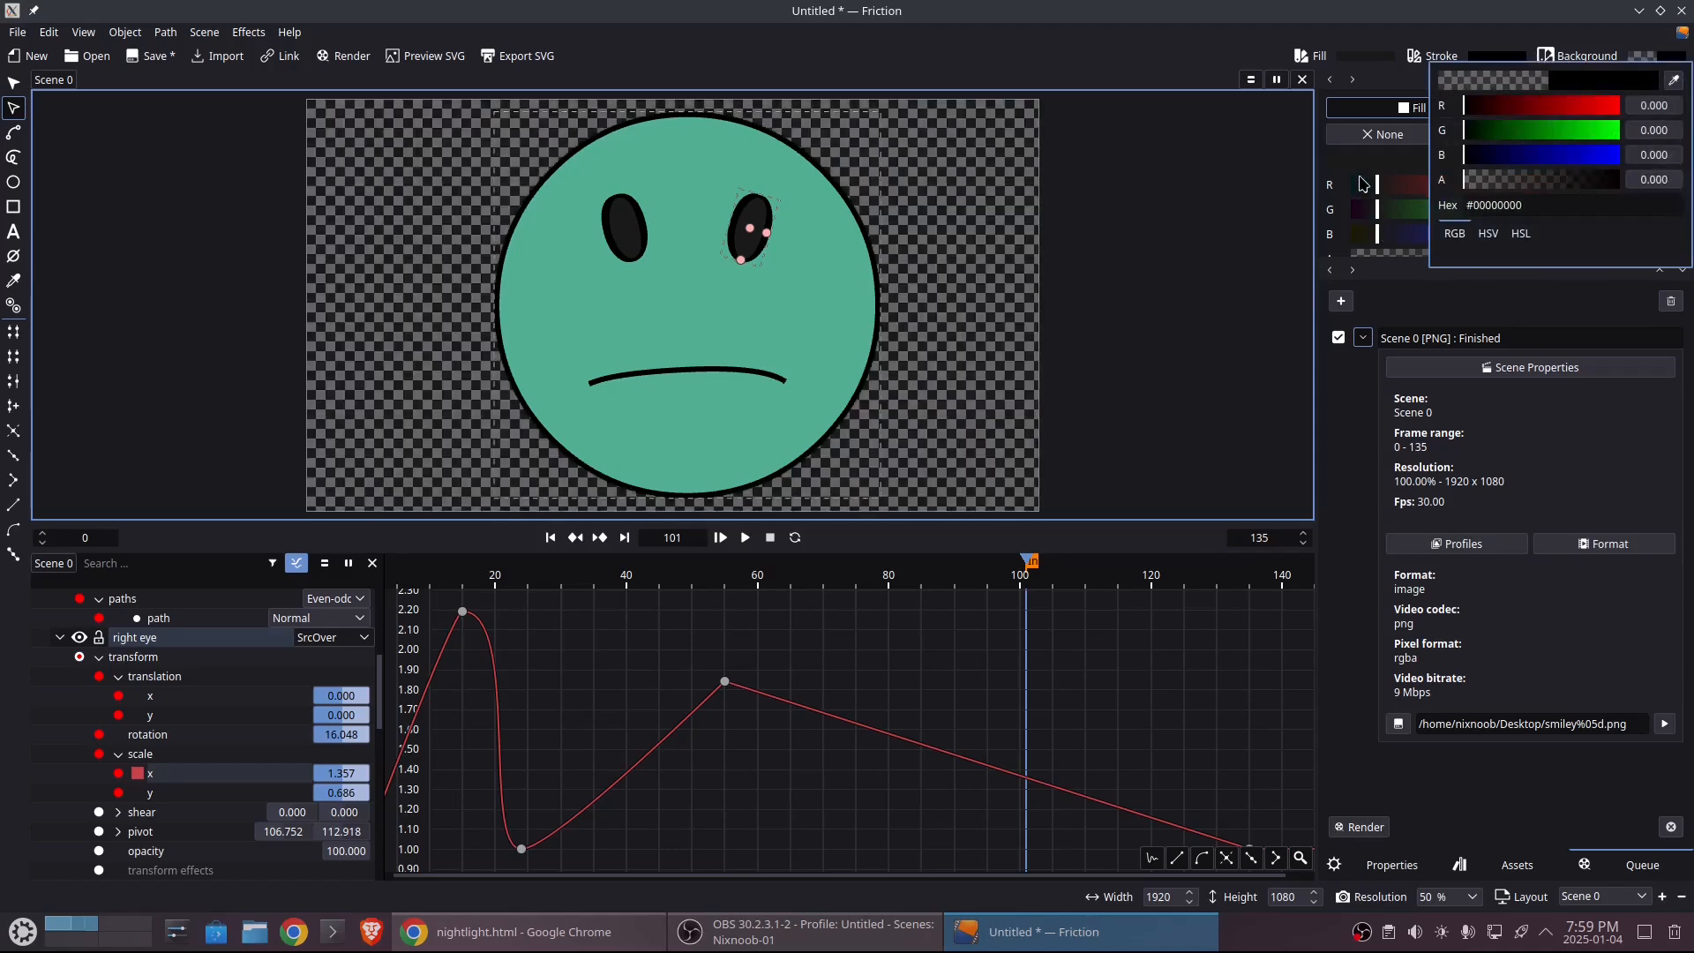
{"action": "left_click", "coordinate": [1475, 45]}
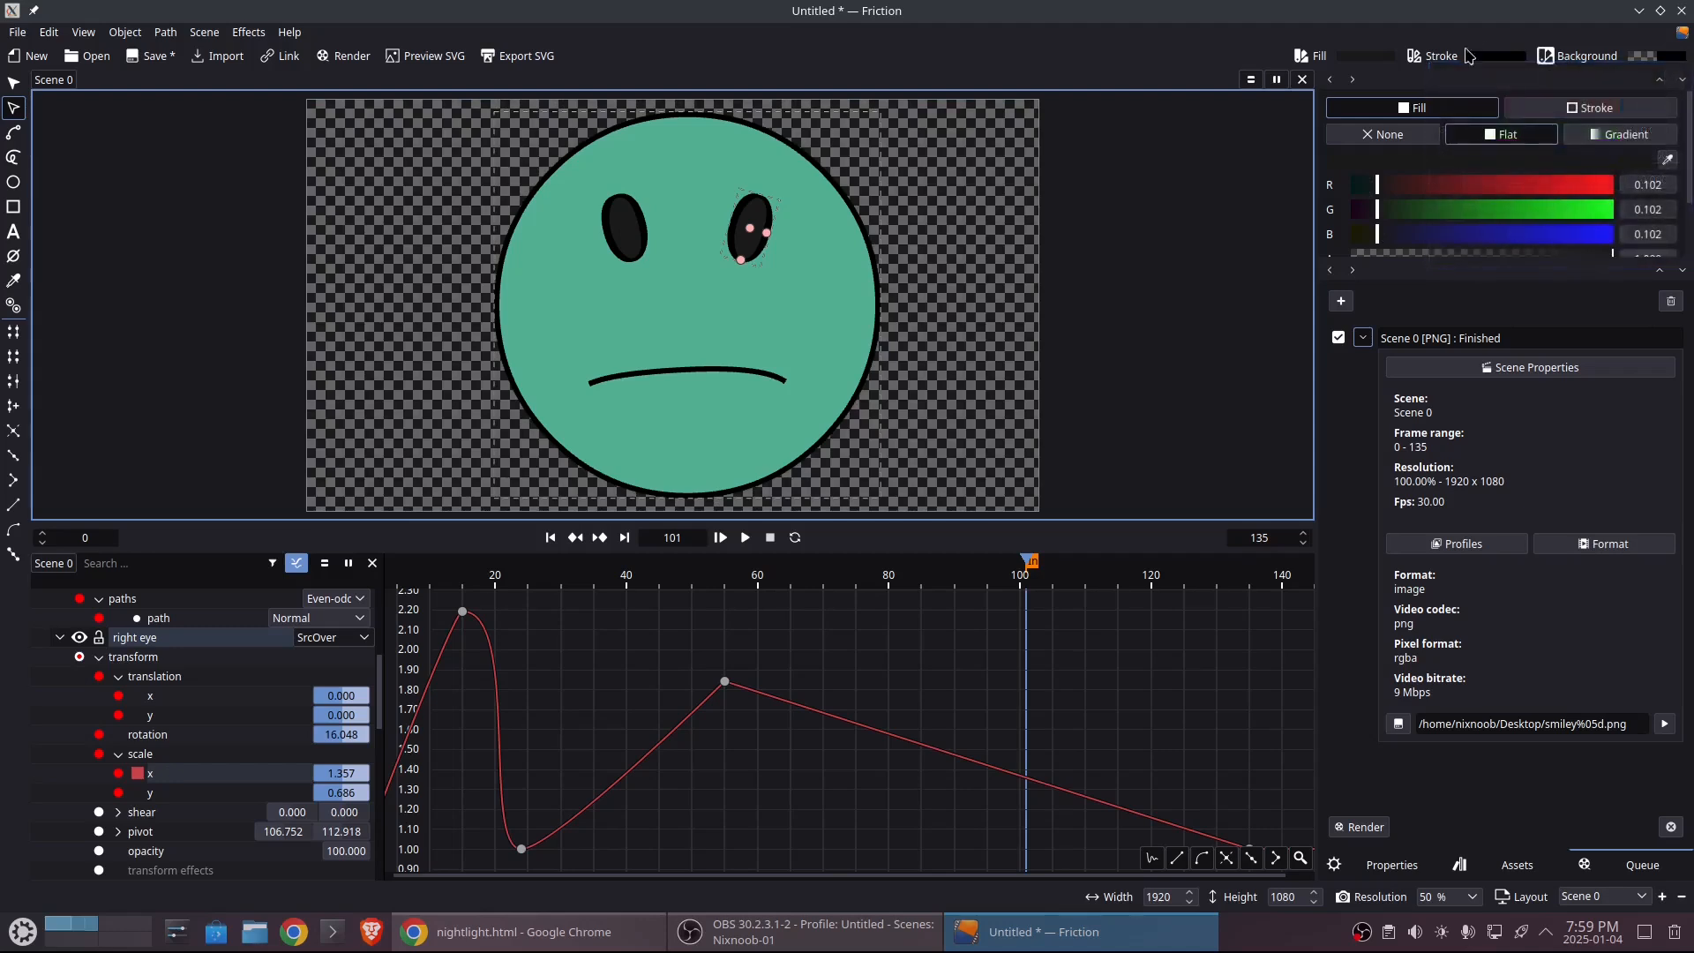
{"action": "left_click", "coordinate": [1359, 826]}
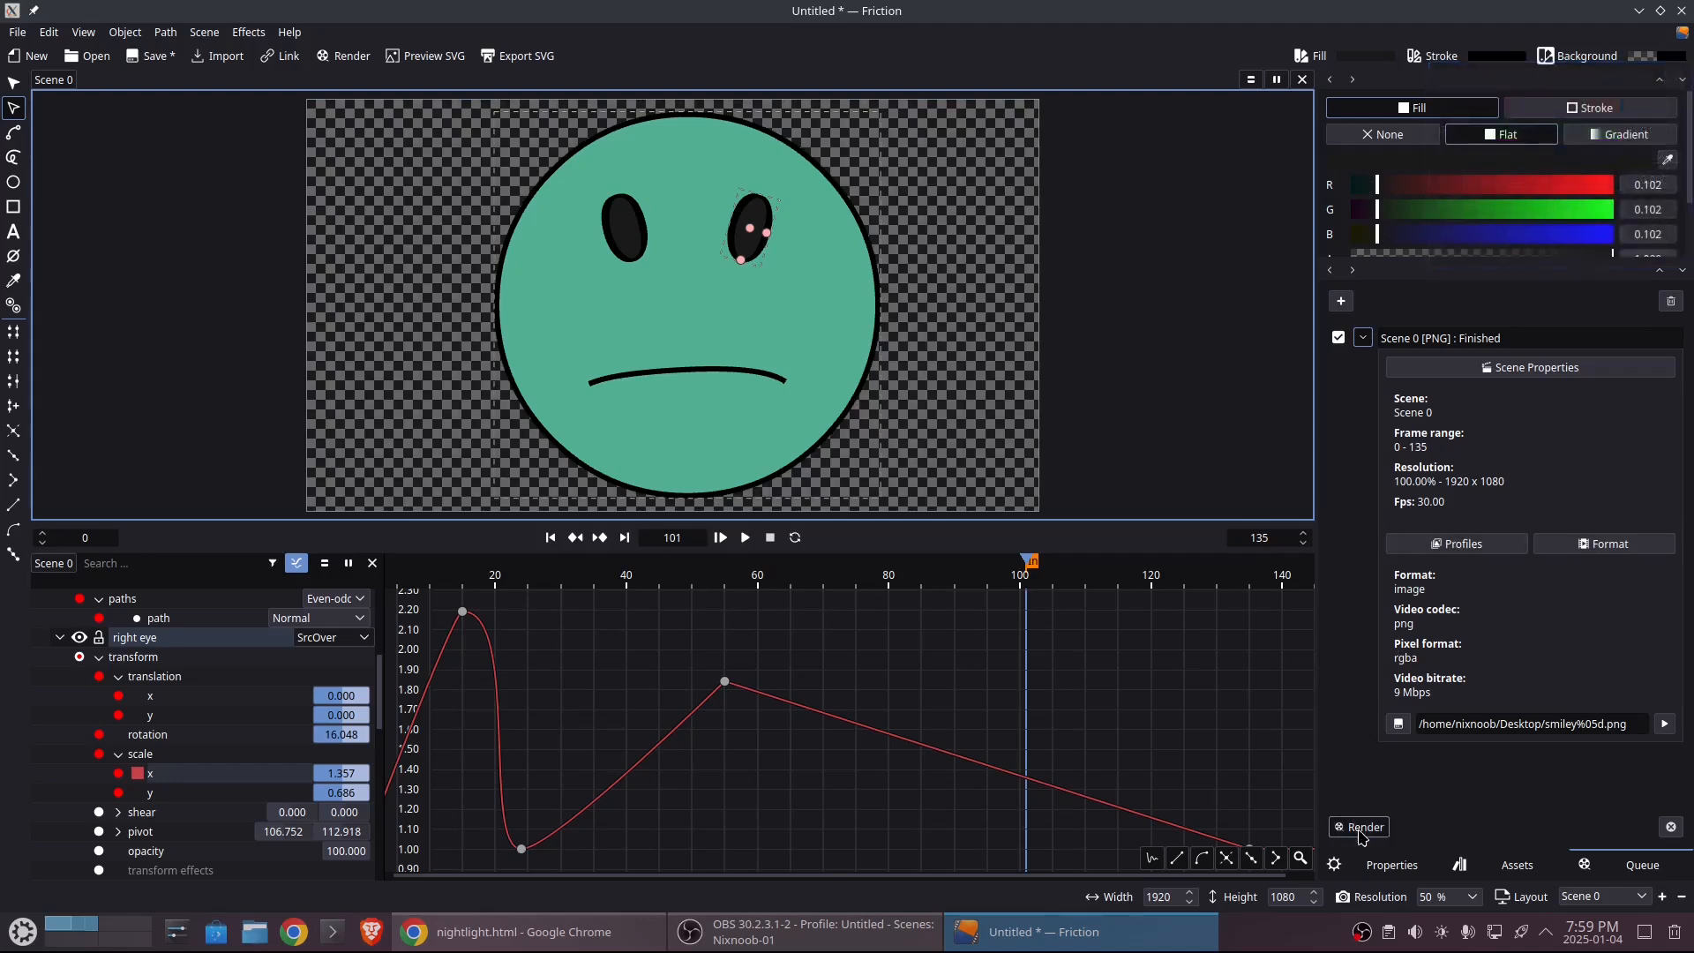
- Switch from Friction to the desktop and create a new folder there named smiley_seq
{"action": "left_click", "coordinate": [1639, 9]}
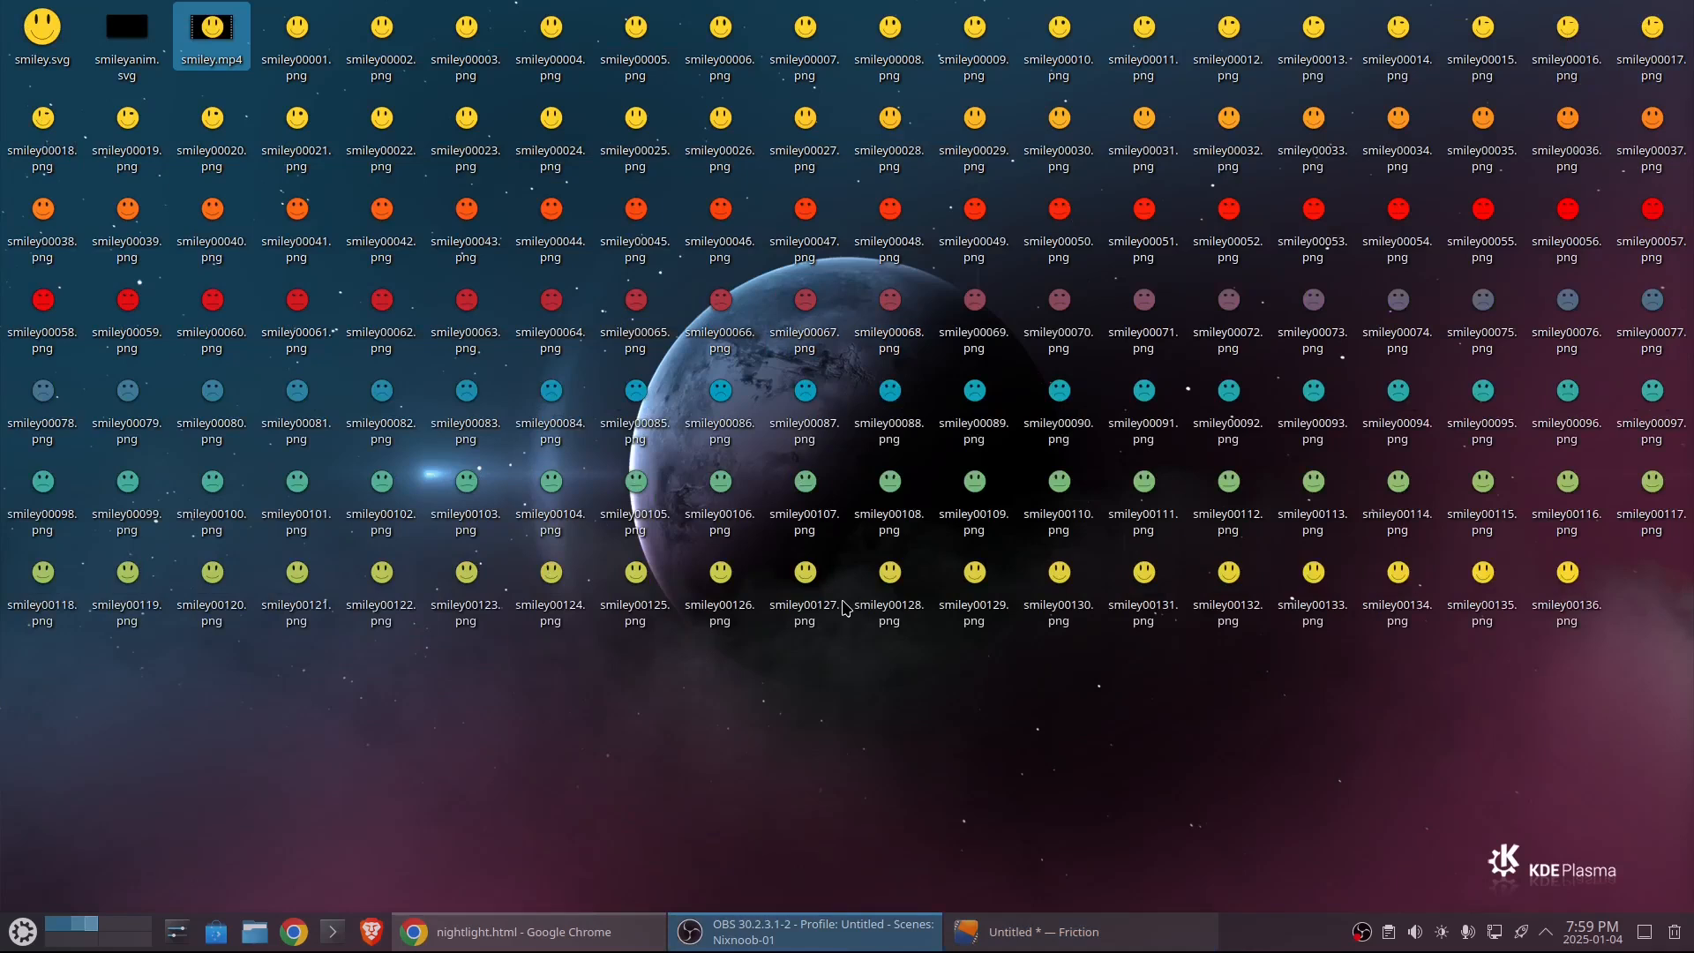
{"action": "left_click", "coordinate": [302, 43]}
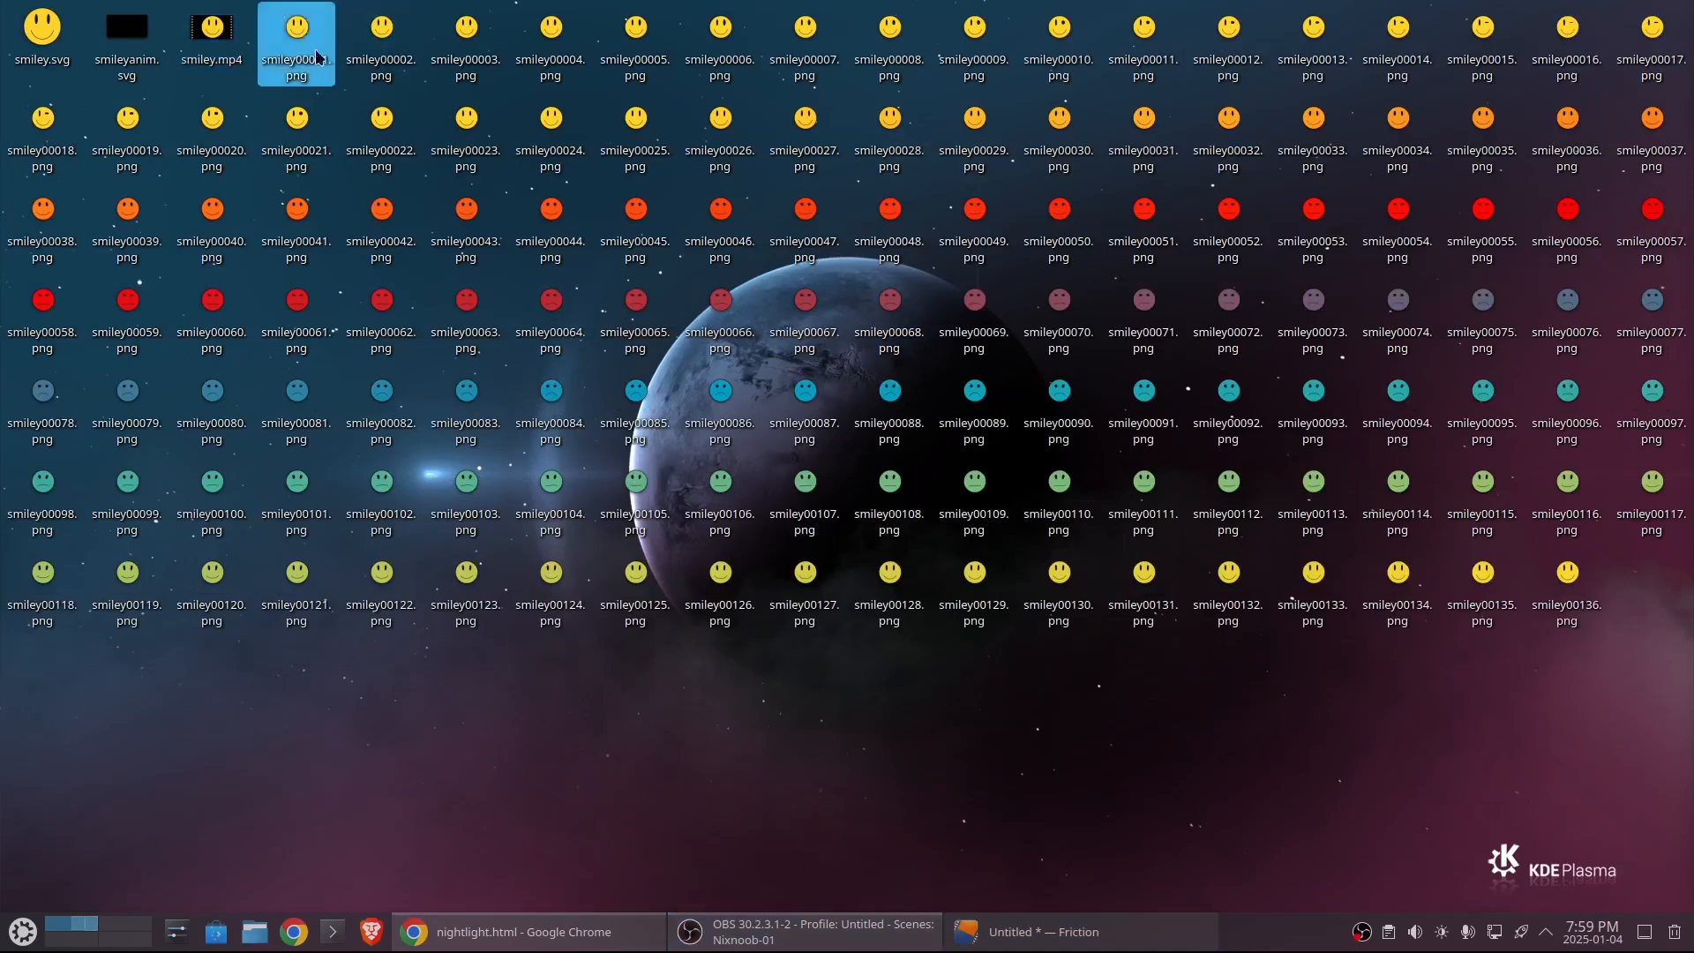
{"action": "right_click", "coordinate": [600, 755]}
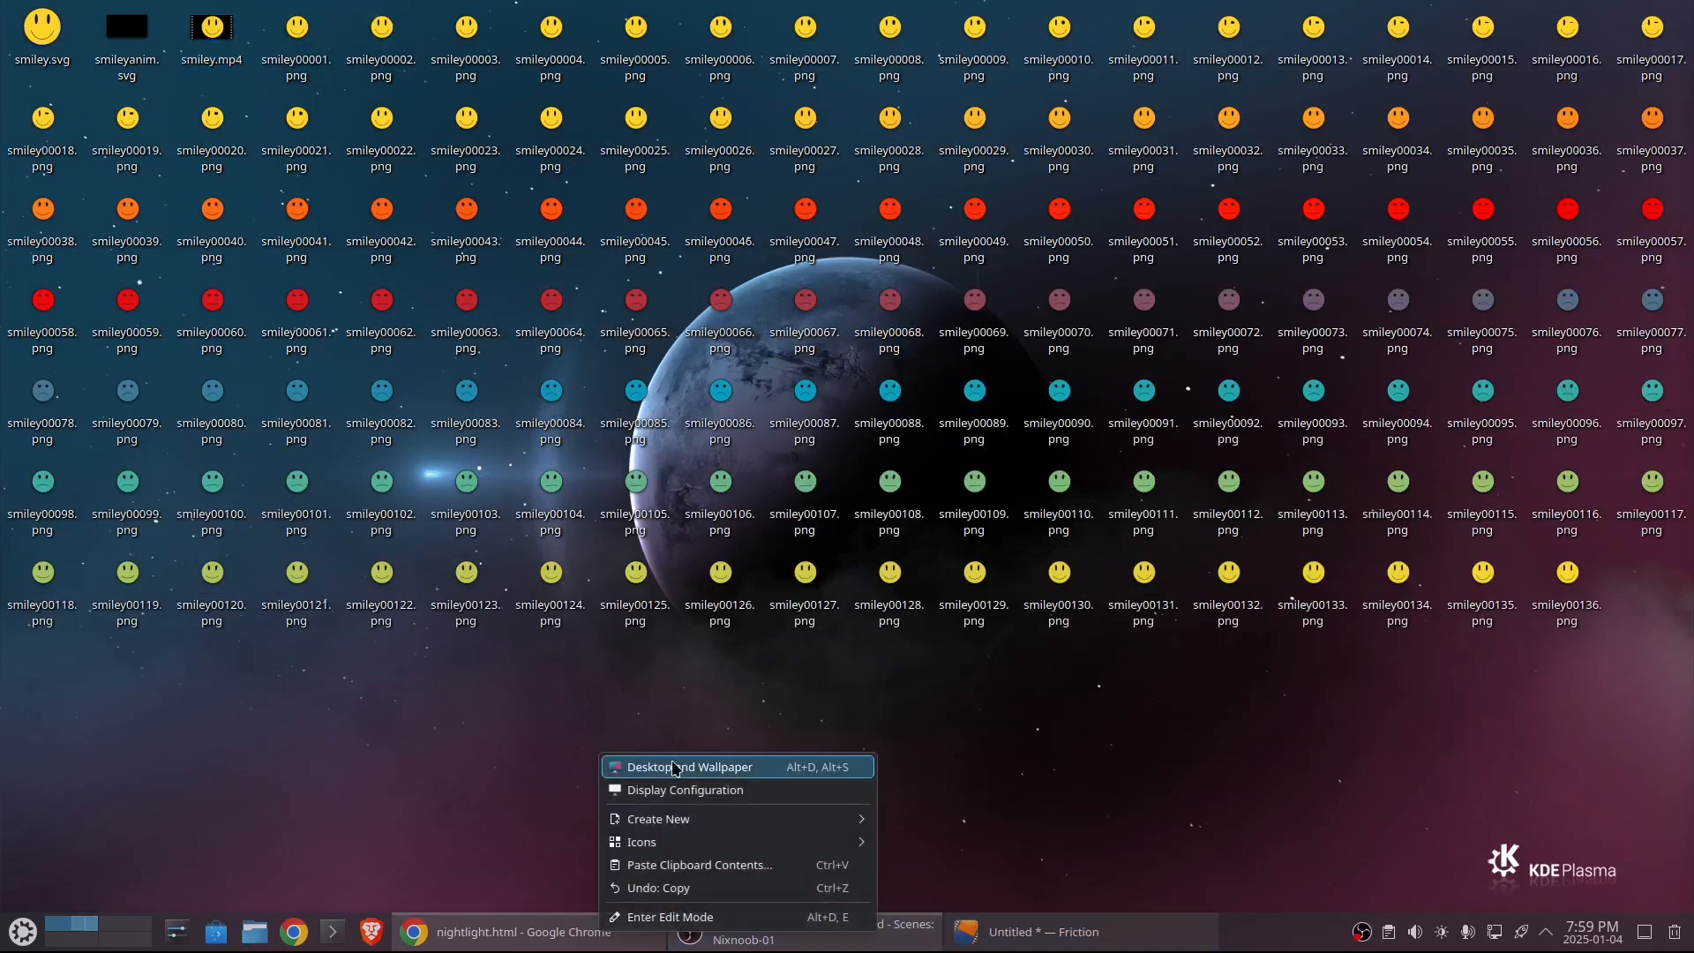
{"action": "mouse_move", "coordinate": [688, 819]}
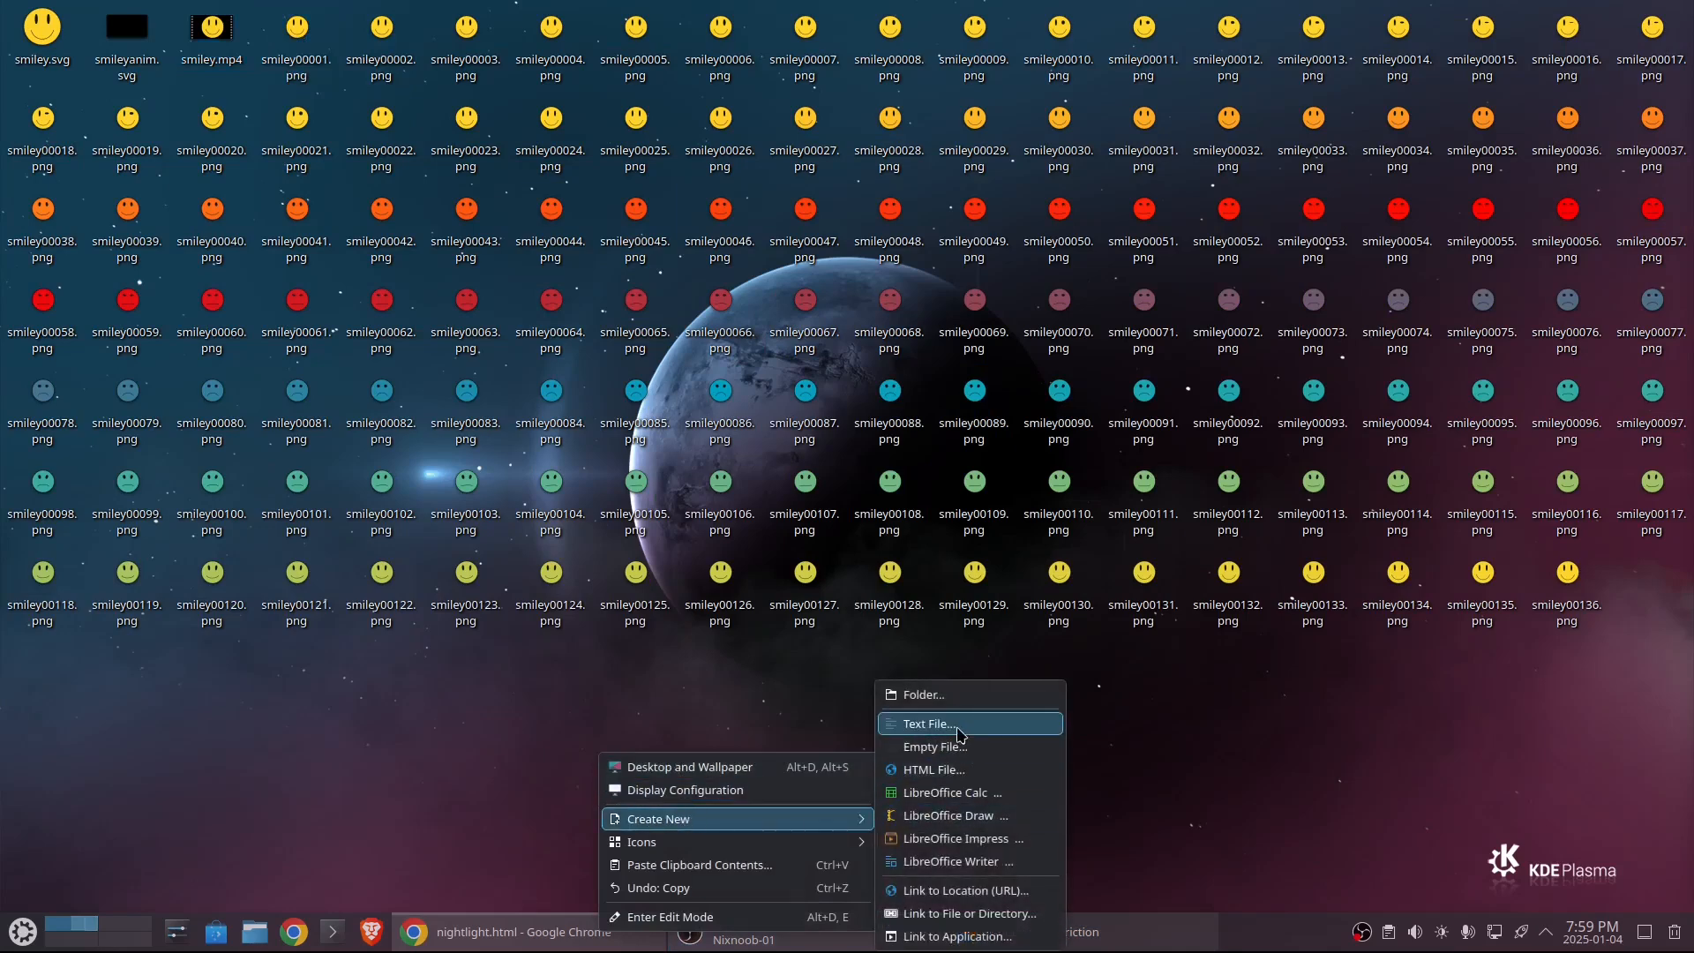
{"action": "left_click", "coordinate": [961, 696]}
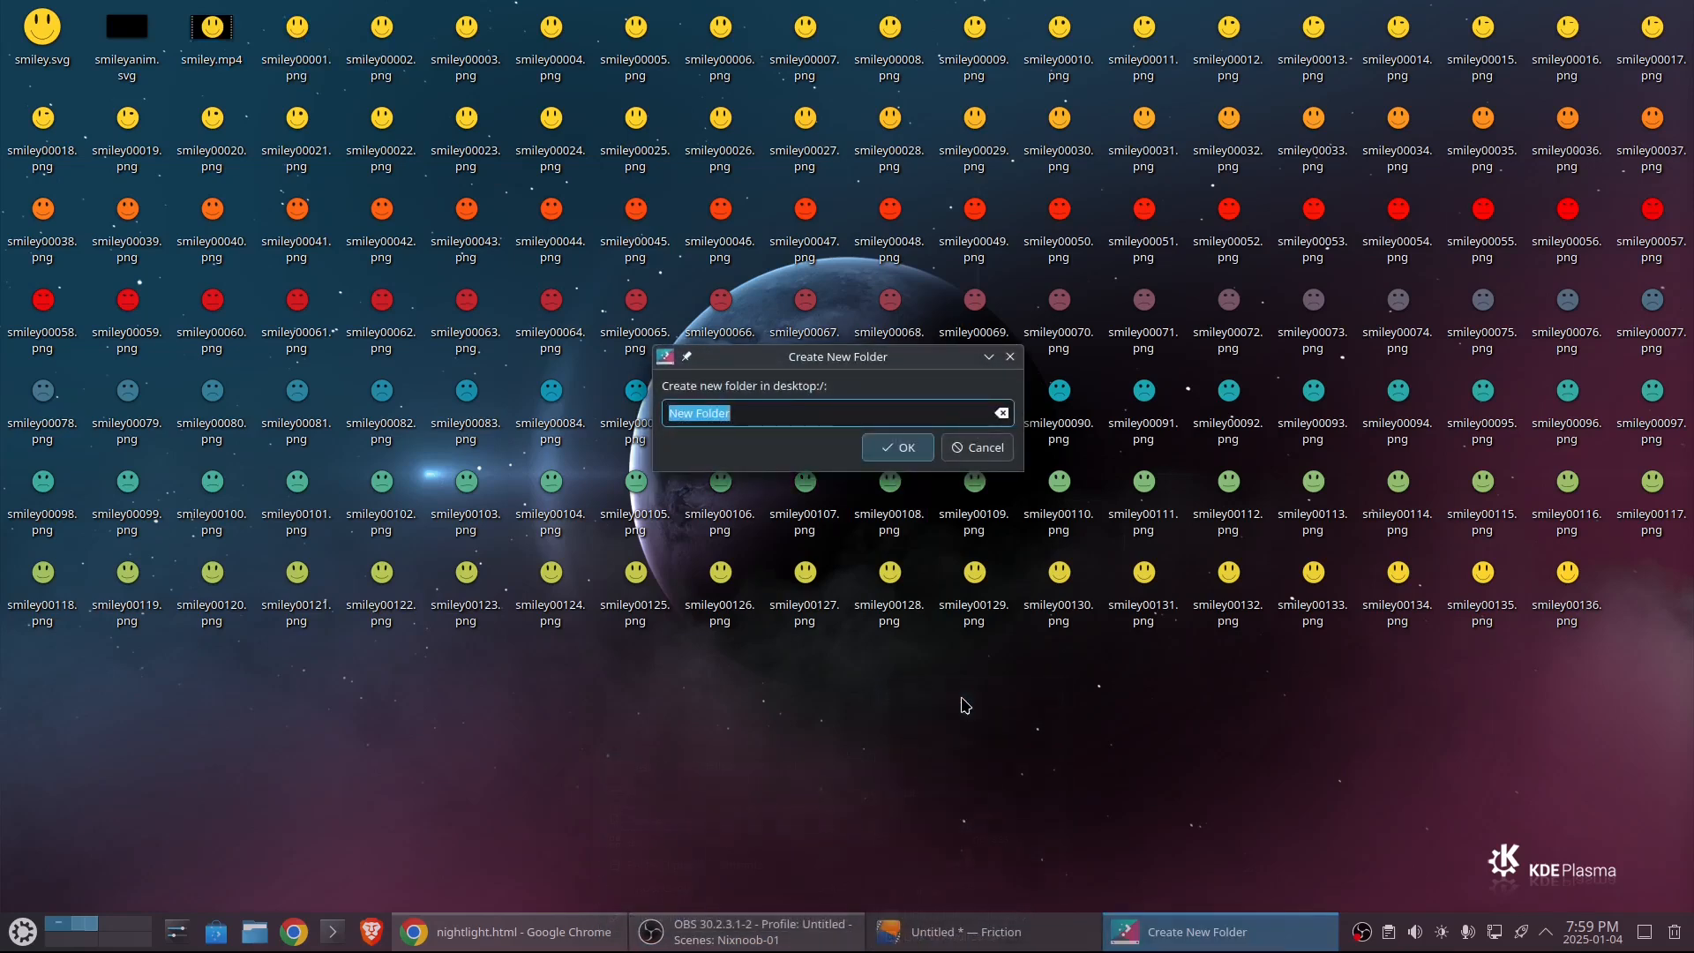
{"action": "type", "text": "smiley_seq"}
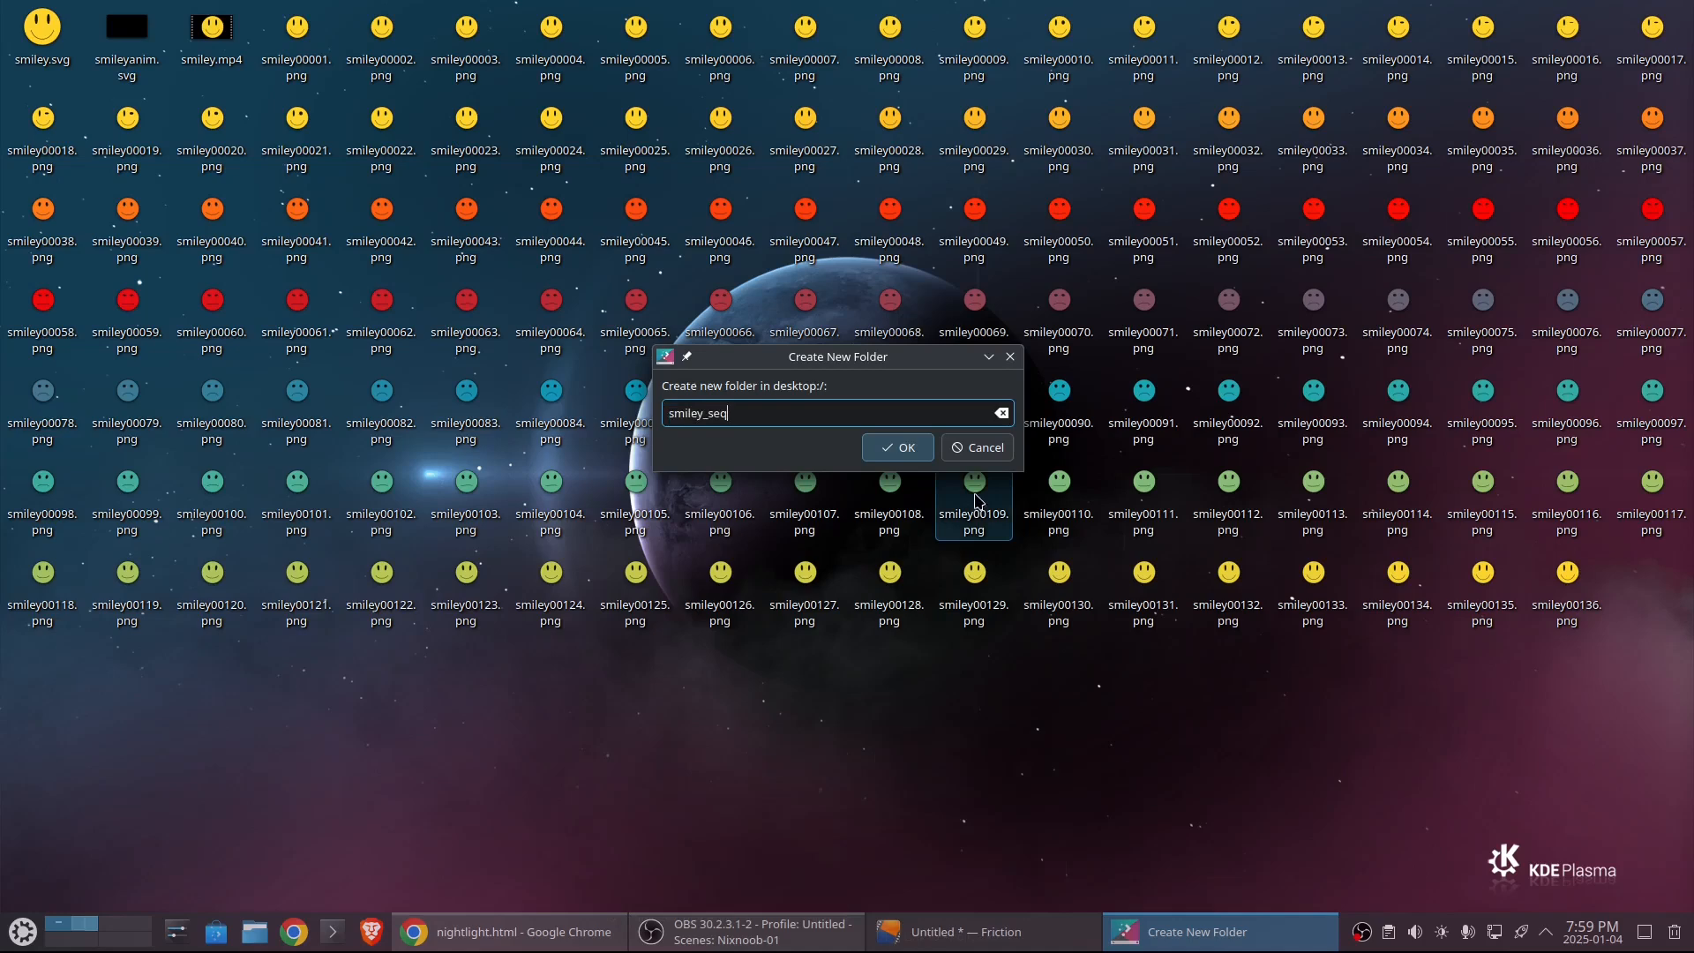
{"action": "left_click", "coordinate": [917, 455]}
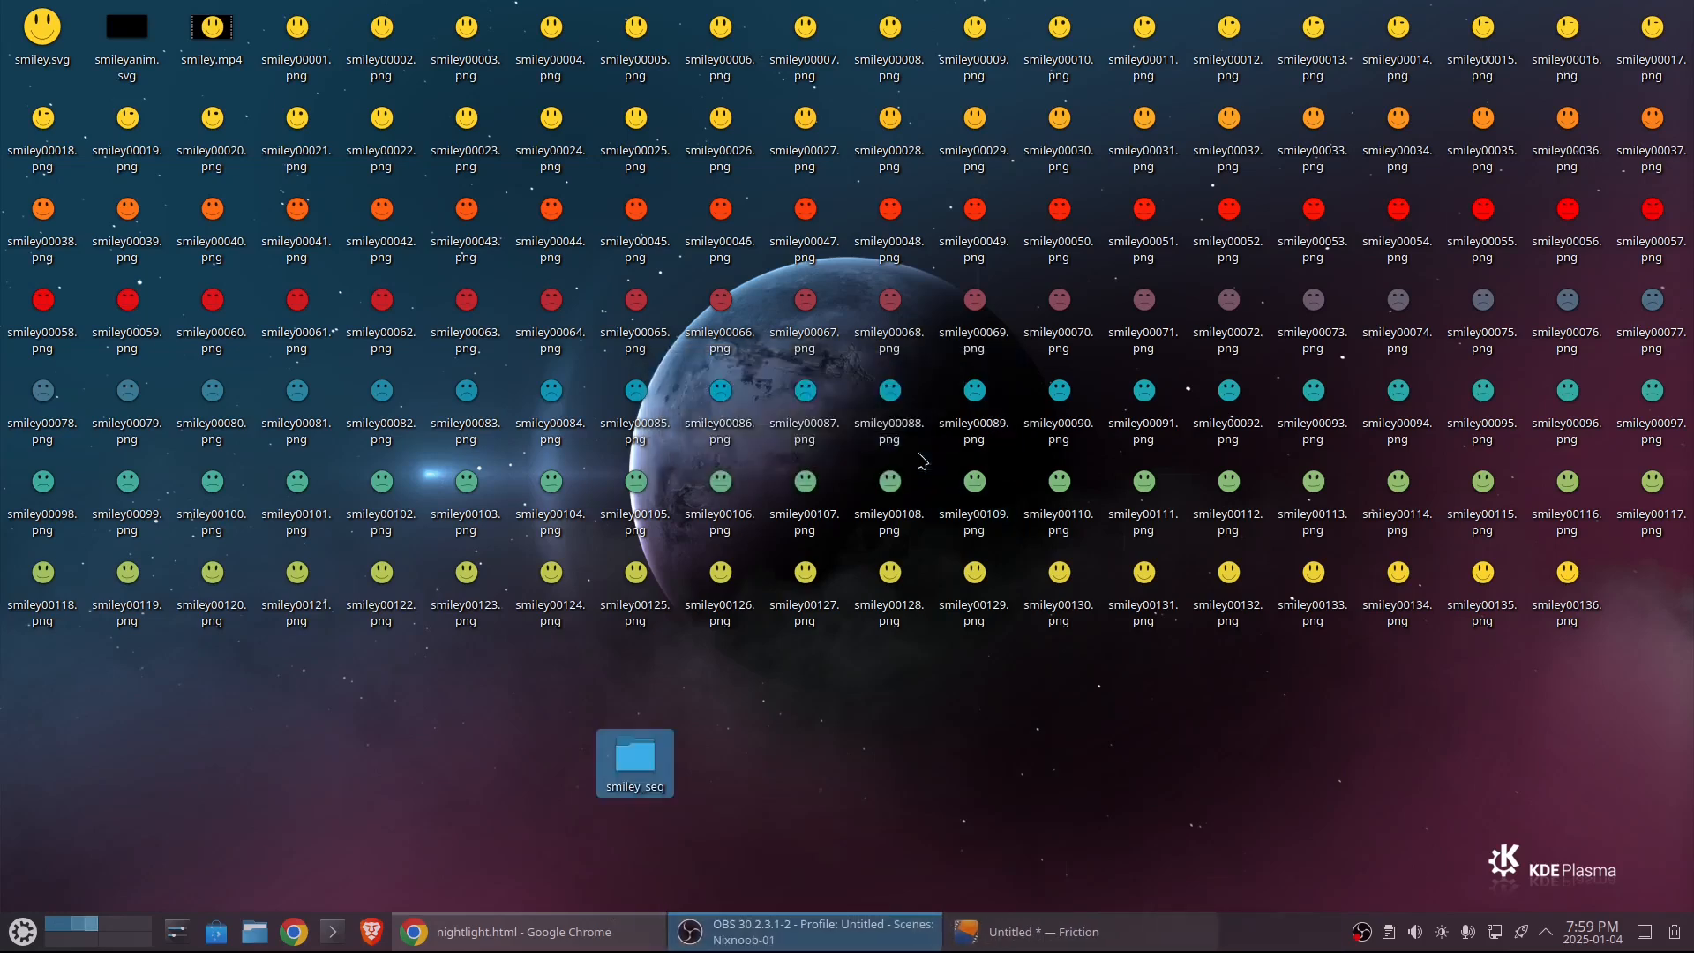
- Move the whole rendered PNG sequence, smiley00001.png through smiley00136.png, from the desktop into the smiley_seq folder
{"action": "left_click", "coordinate": [296, 42]}
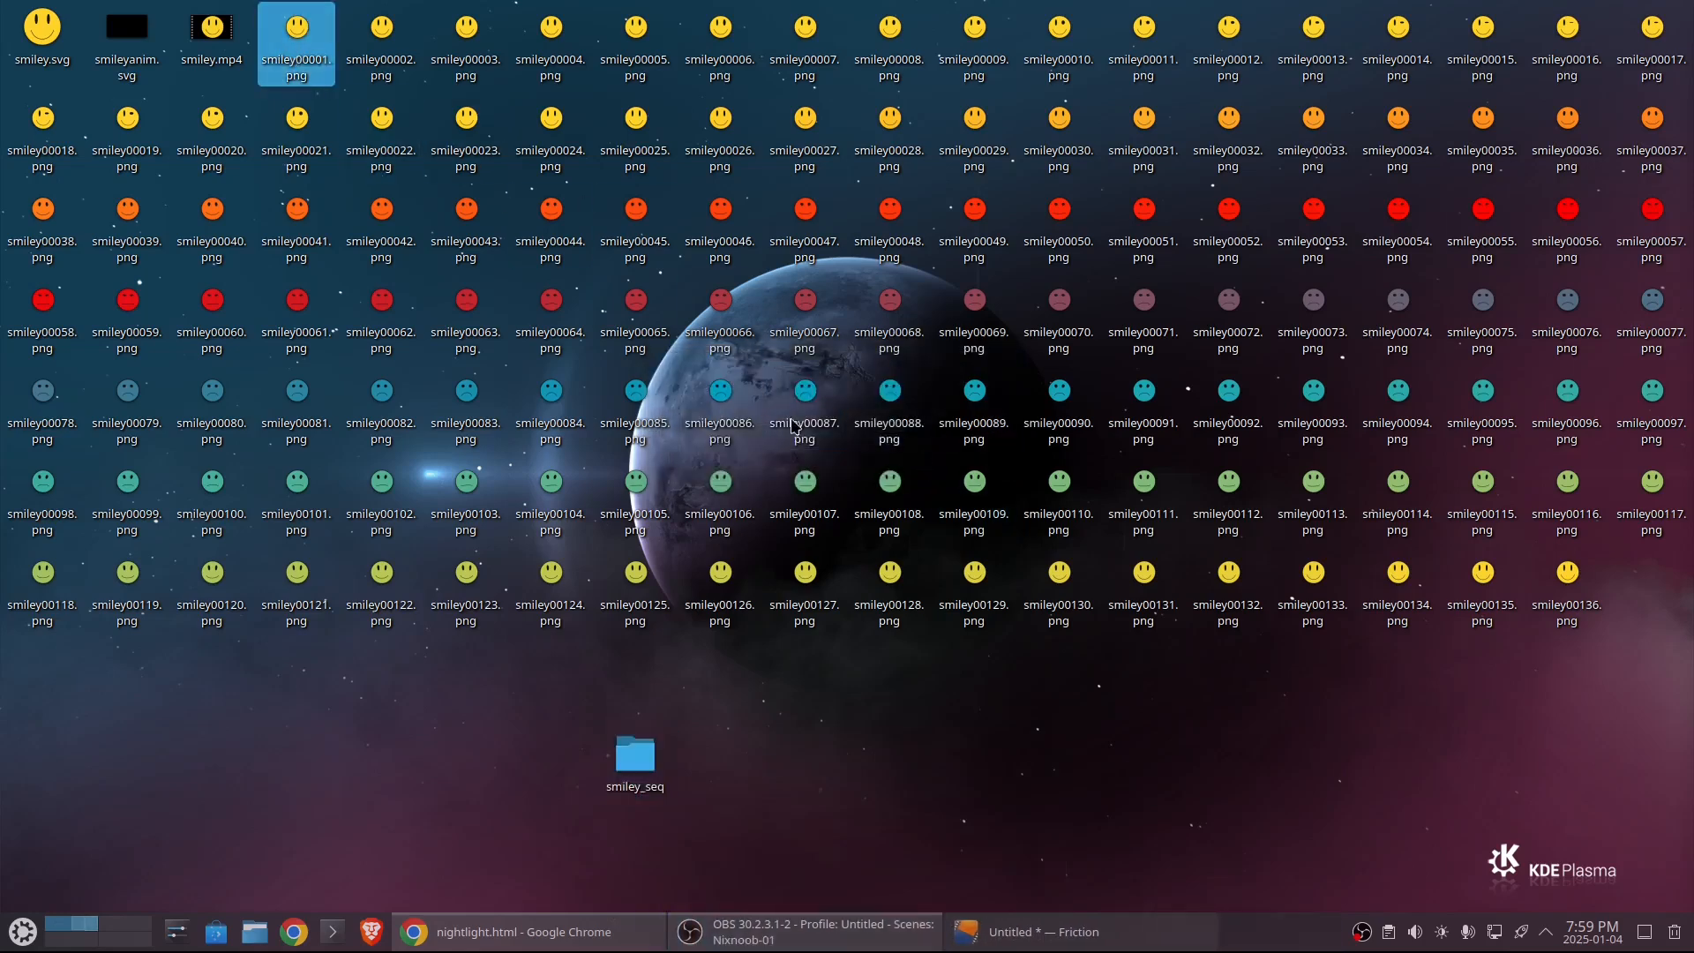
{"action": "left_click", "coordinate": [1562, 605], "text": "shift"}
{"action": "left_click_drag", "start_coordinate": [889, 574], "coordinate": [635, 772]}
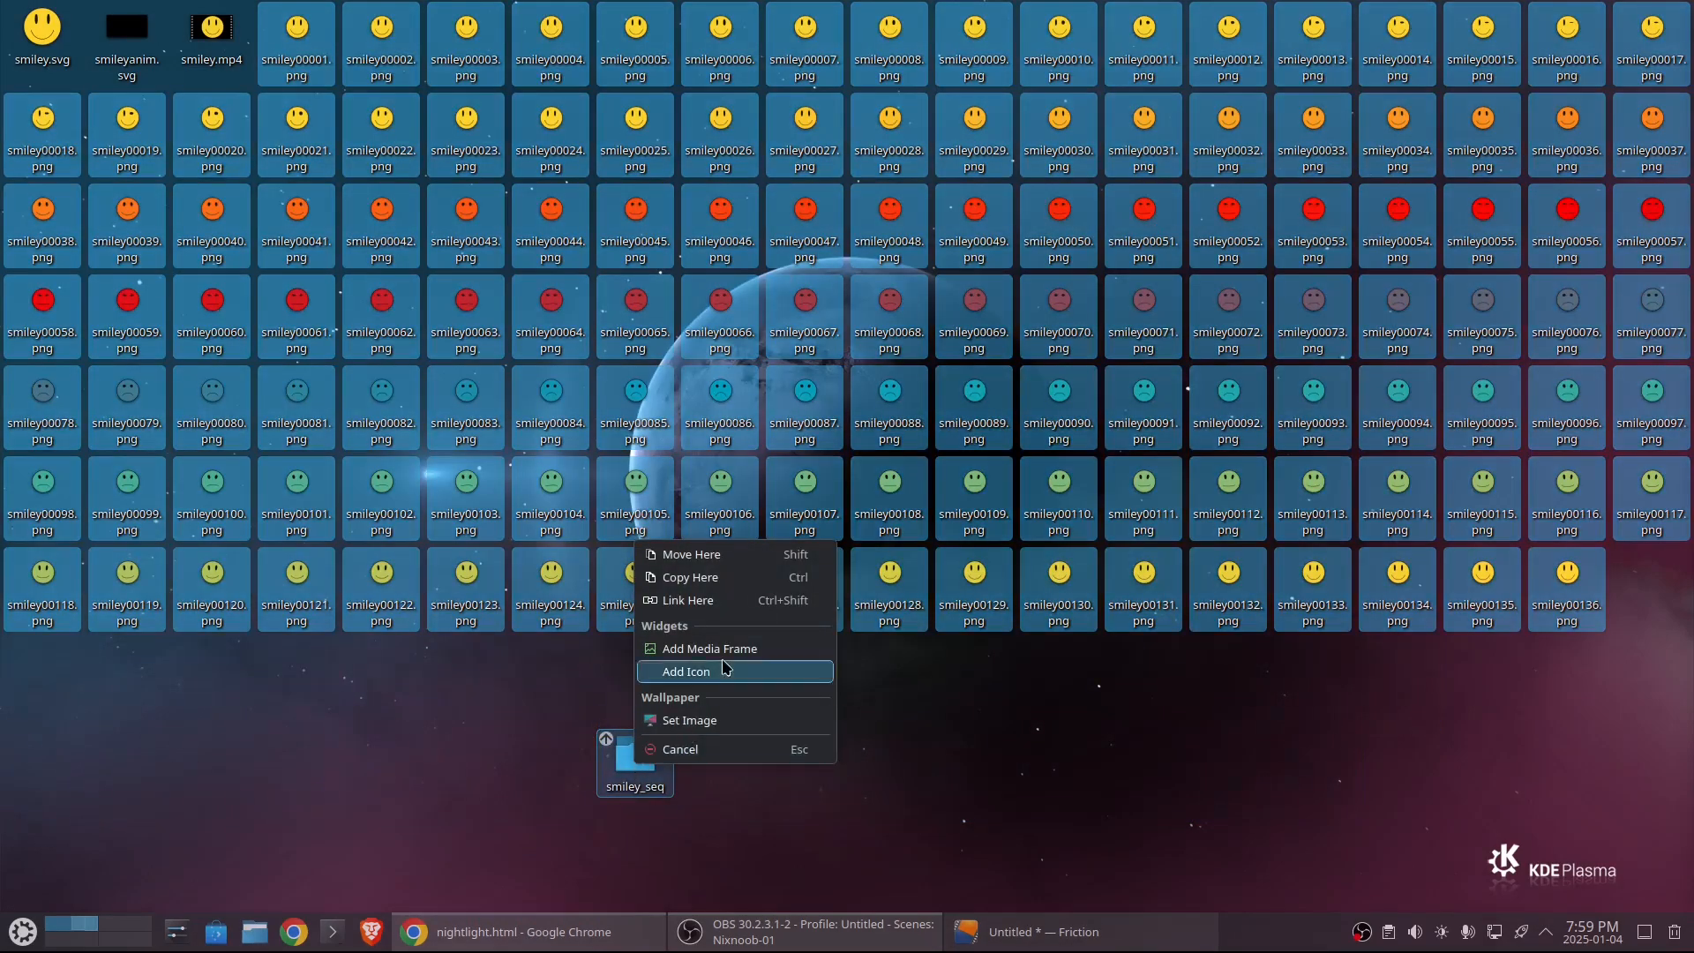
{"action": "left_click", "coordinate": [697, 561]}
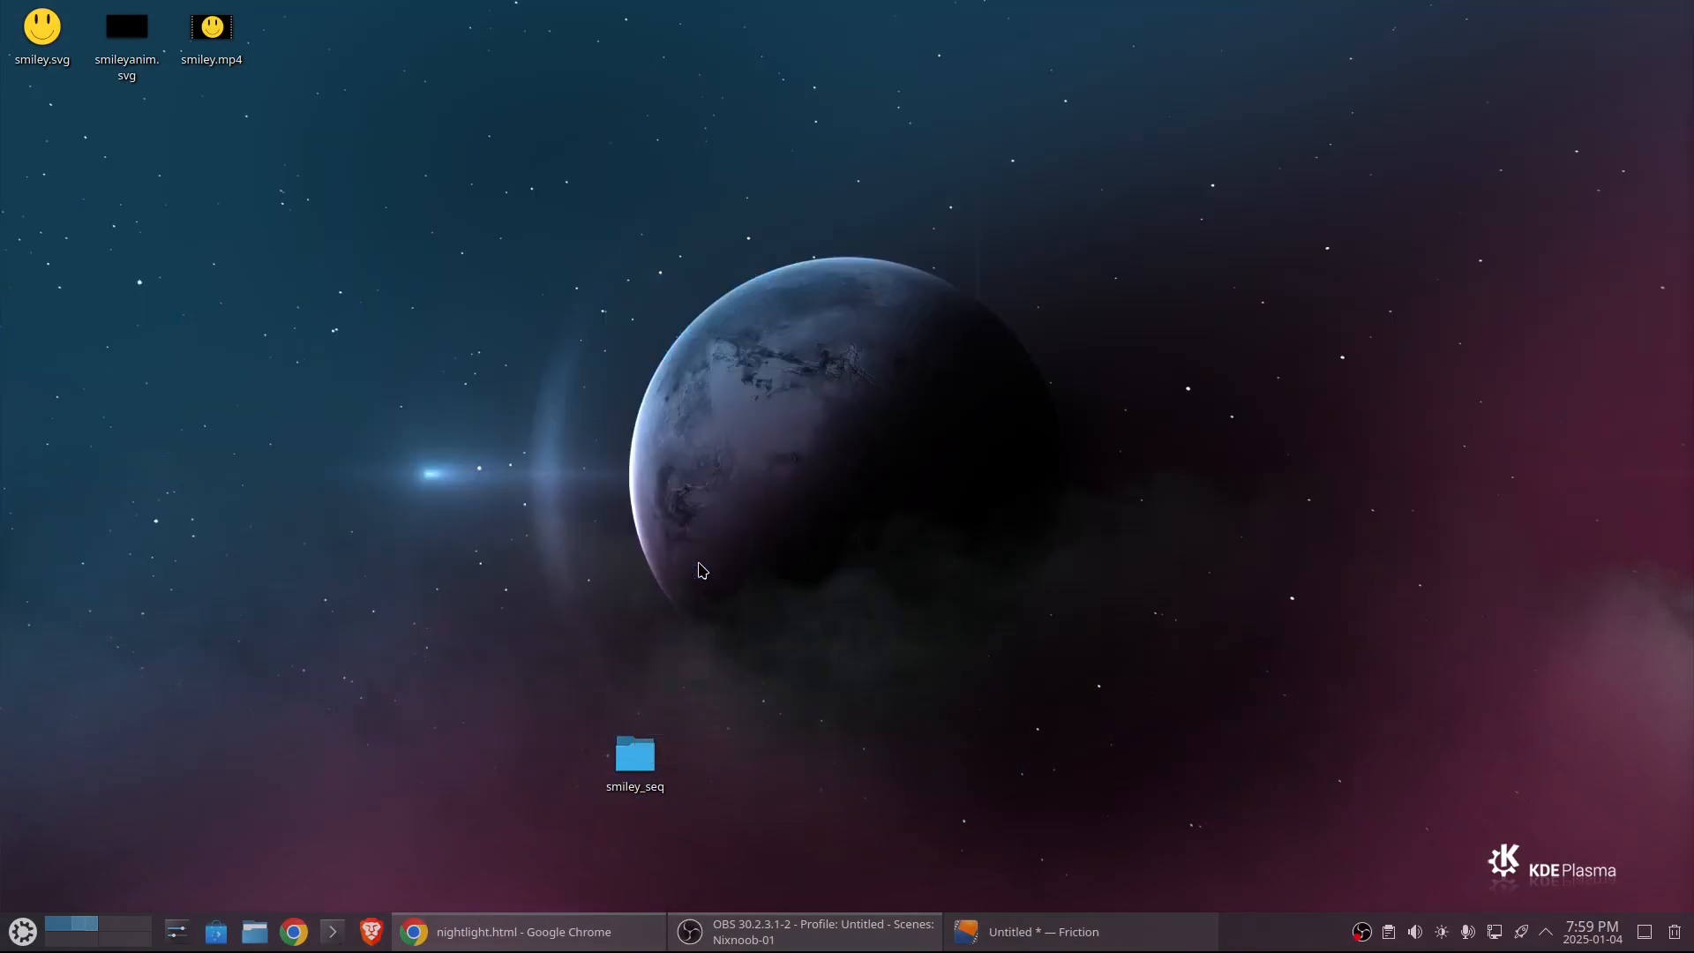
- Reposition the smiley_seq folder on the desktop into the same row as the smiley.mp4 file
{"action": "left_click_drag", "start_coordinate": [649, 743], "coordinate": [357, 103]}
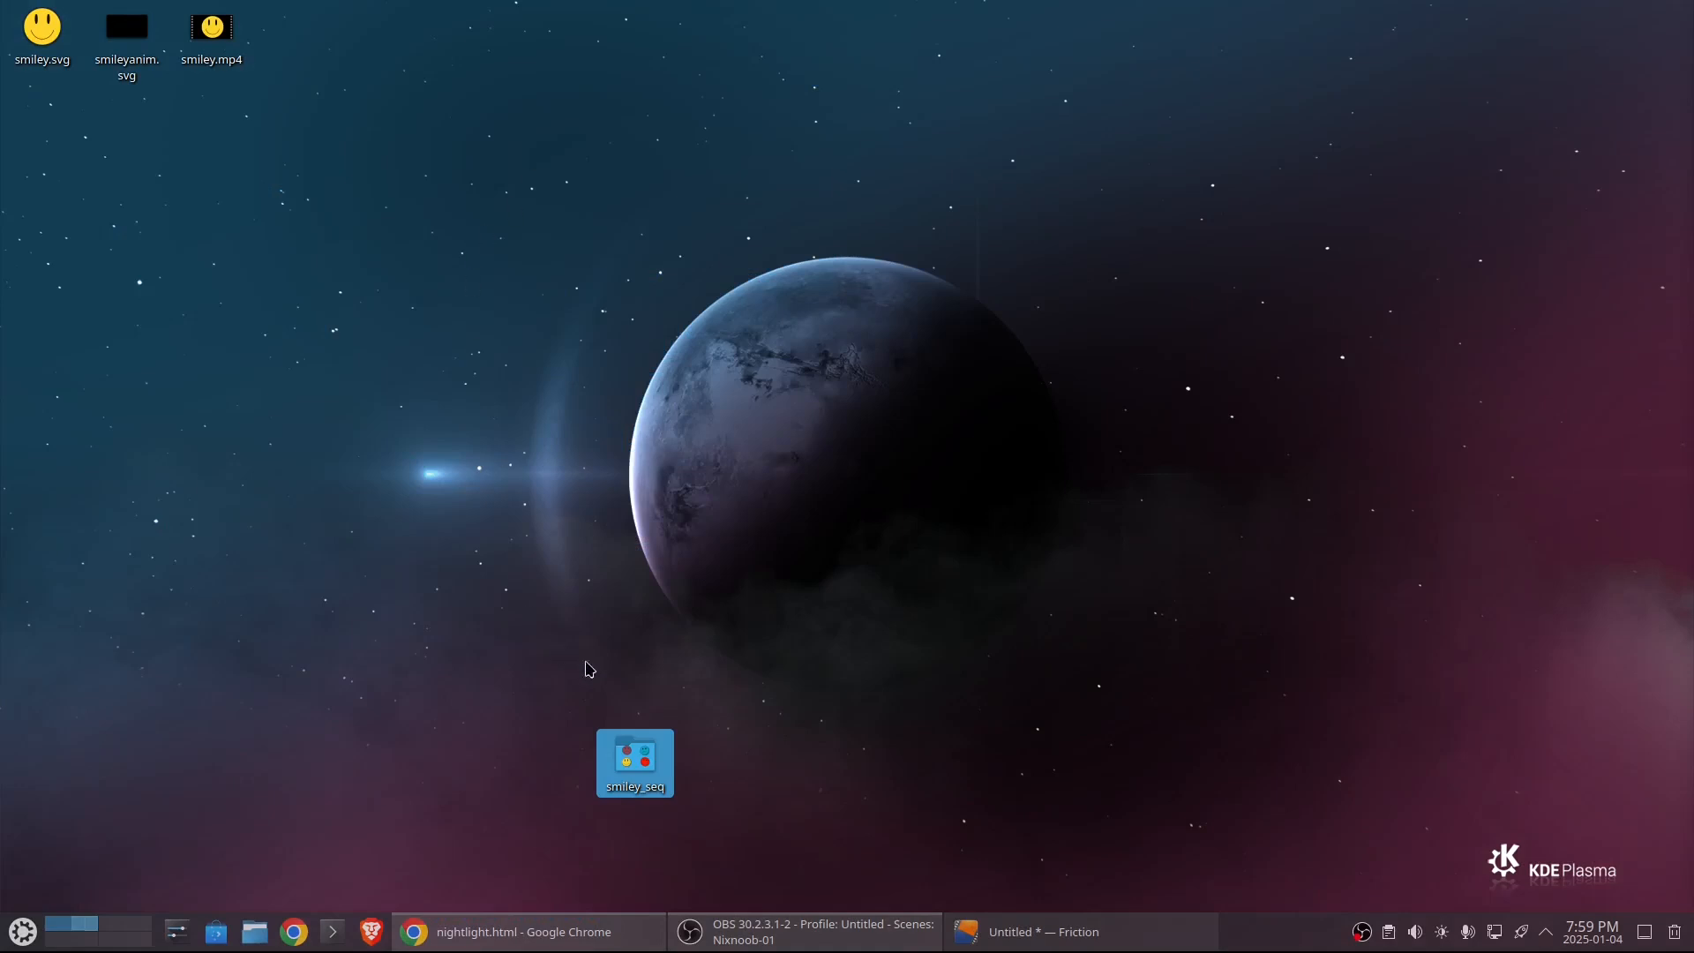
{"action": "left_click_drag", "start_coordinate": [628, 745], "coordinate": [386, 16]}
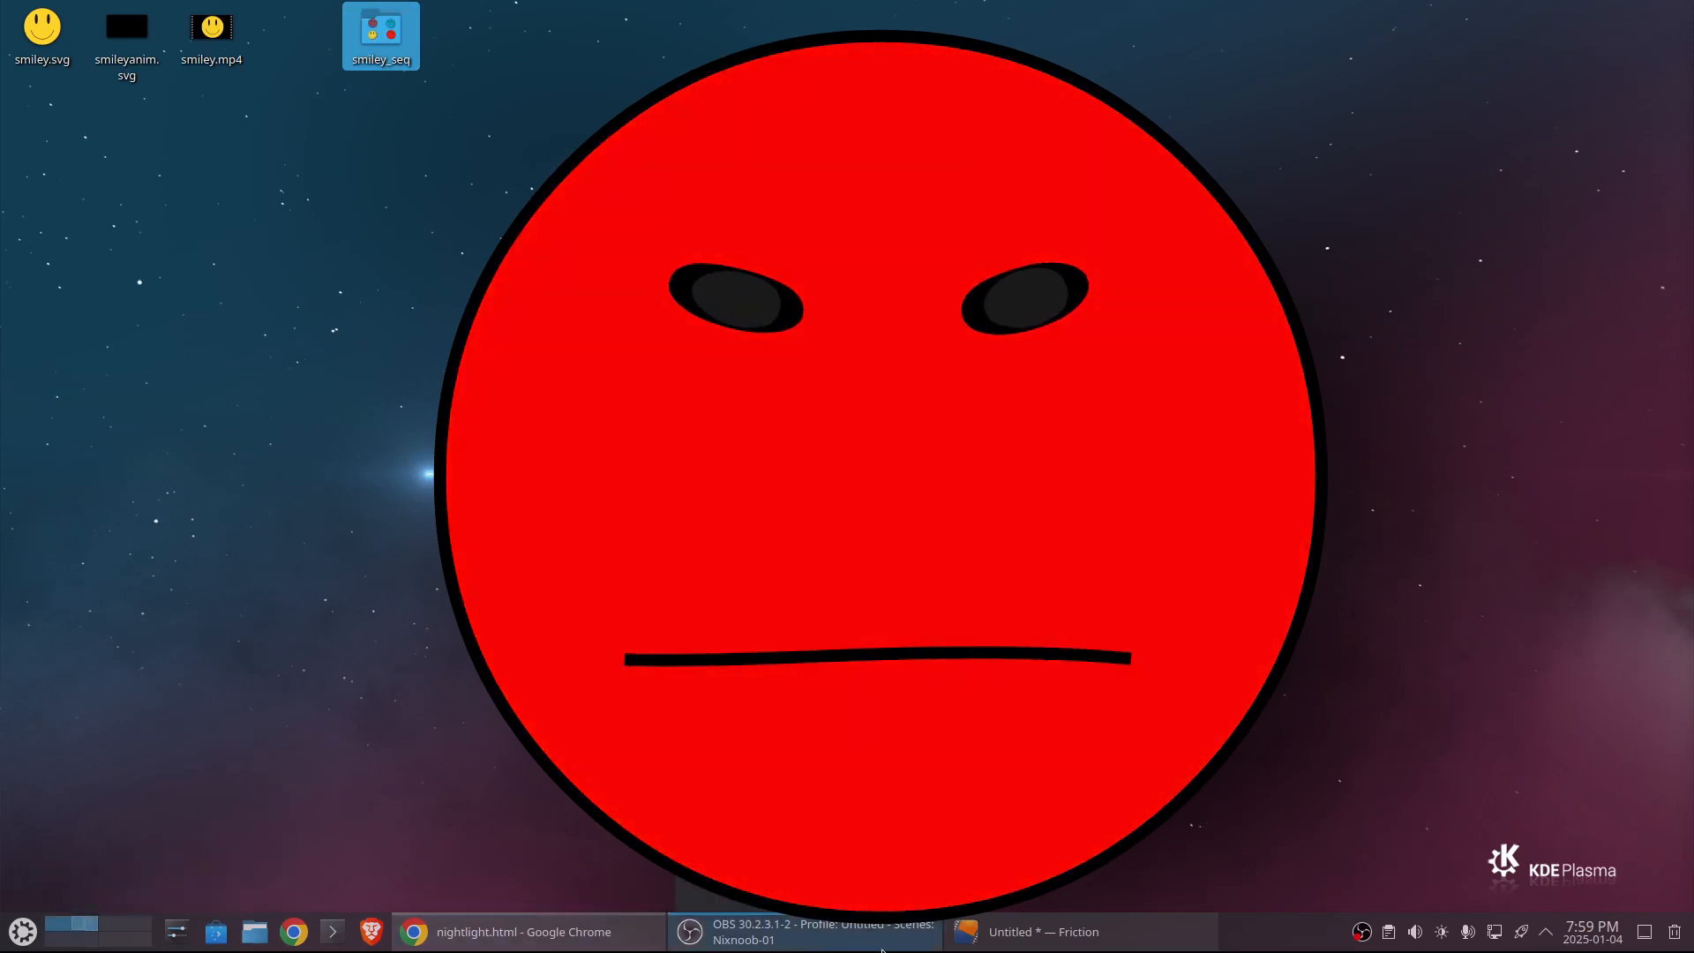
{"action": "mouse_move", "coordinate": [882, 949]}
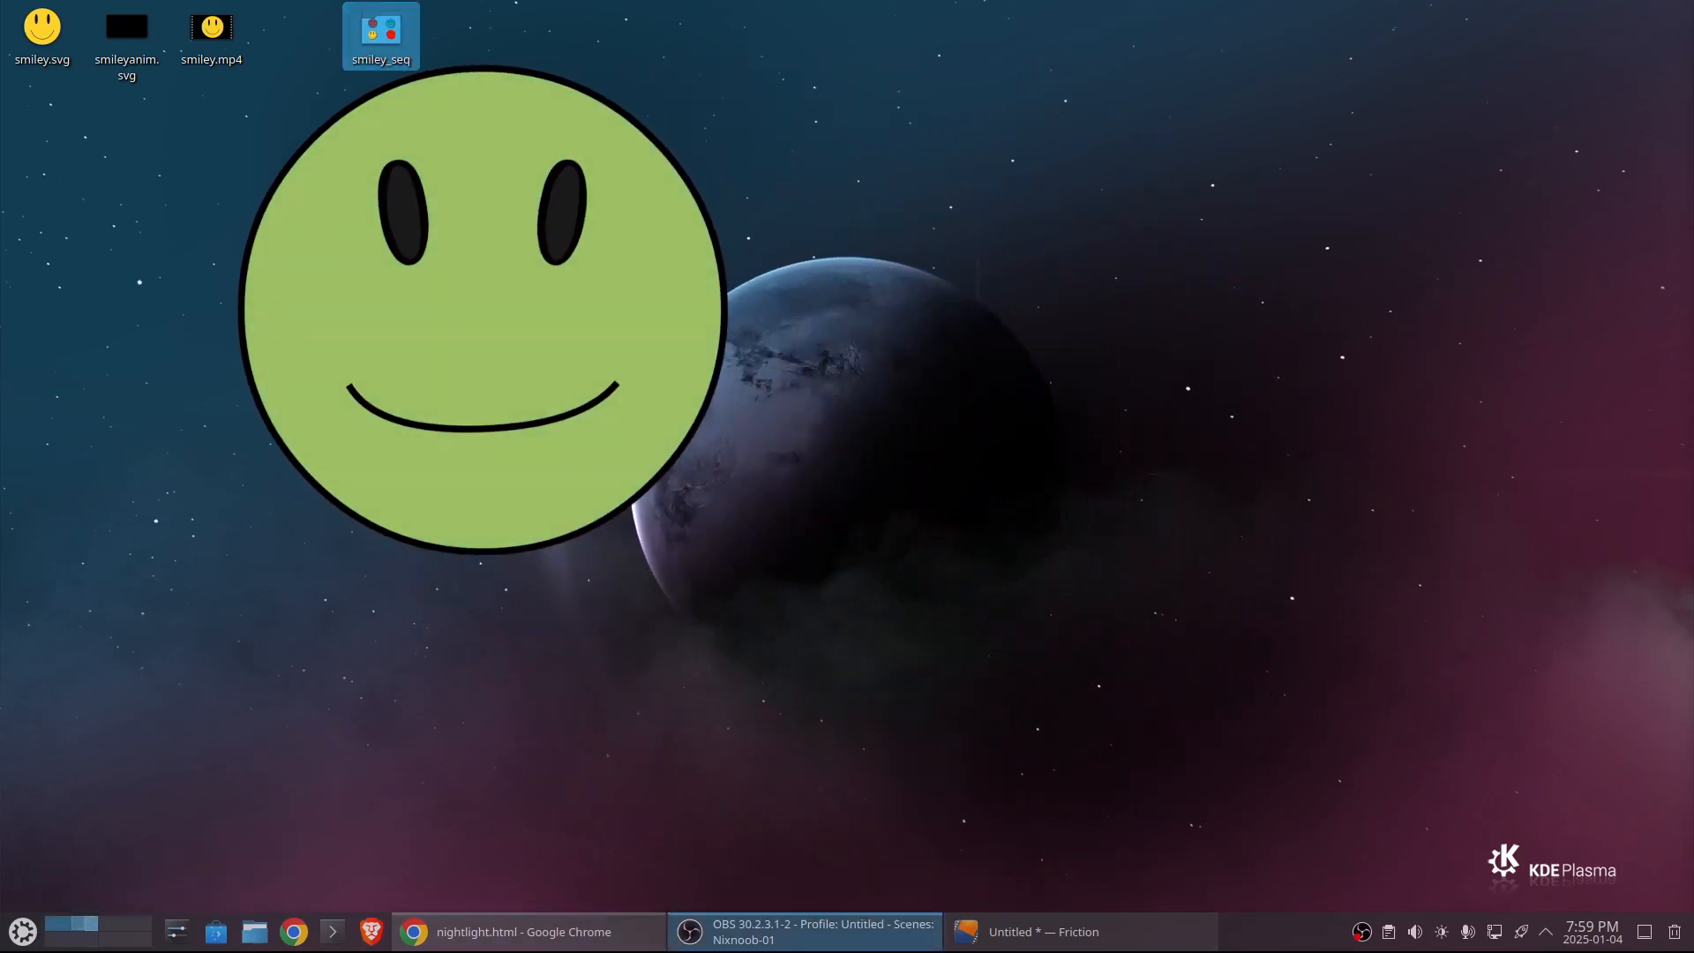